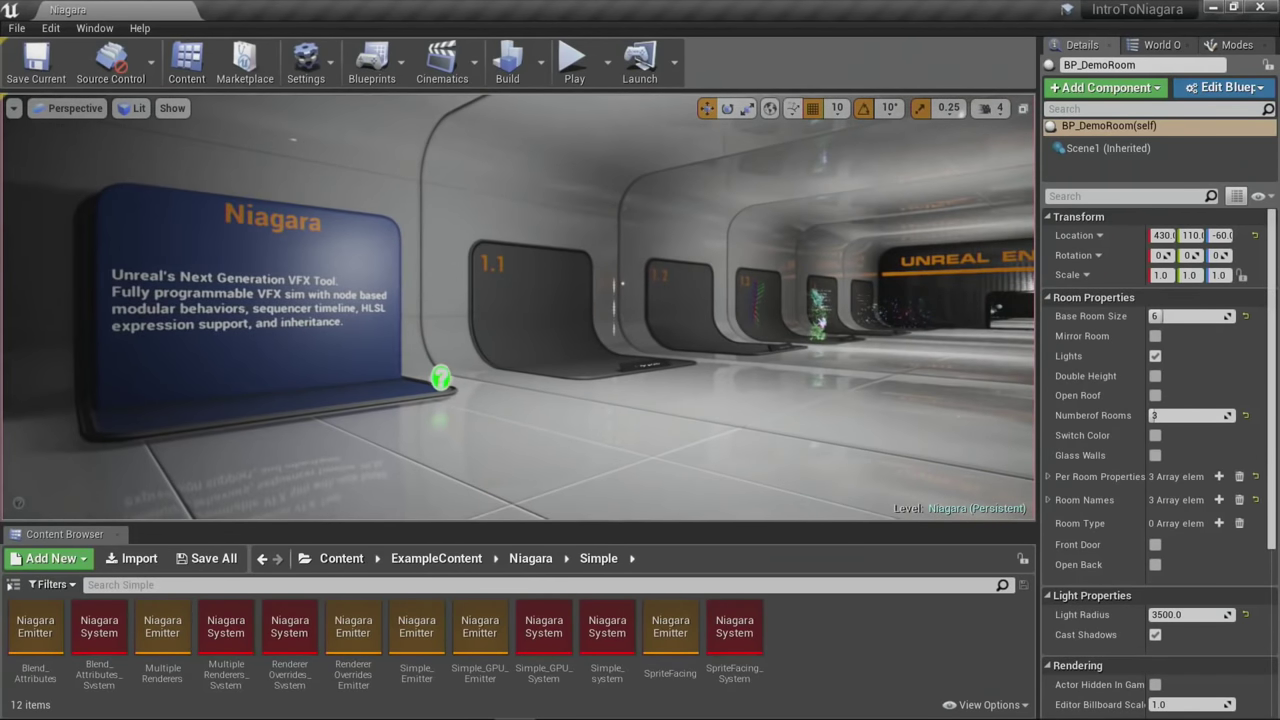
Step: Move through the demo room and examine the Niagara exhibits, ending close to the 1.1 Simple Sprite Emitter display
right_click_drag(840, 486, 840, 486)
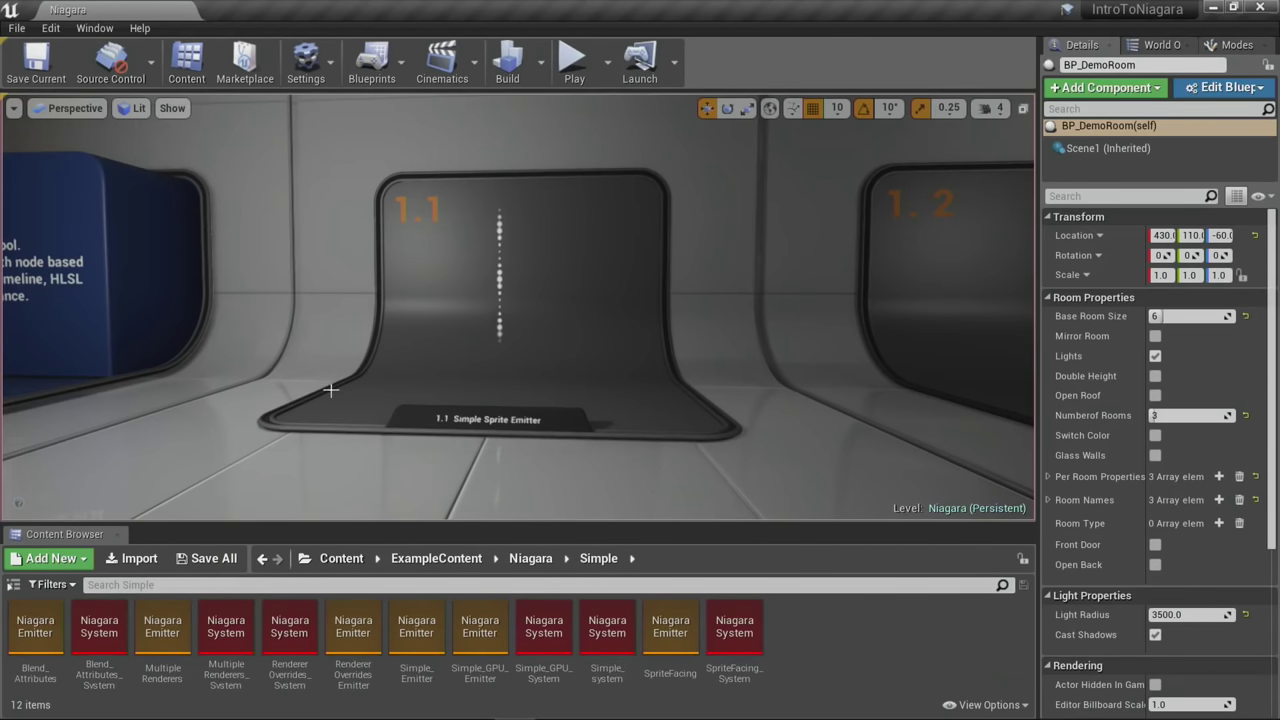
key("d")
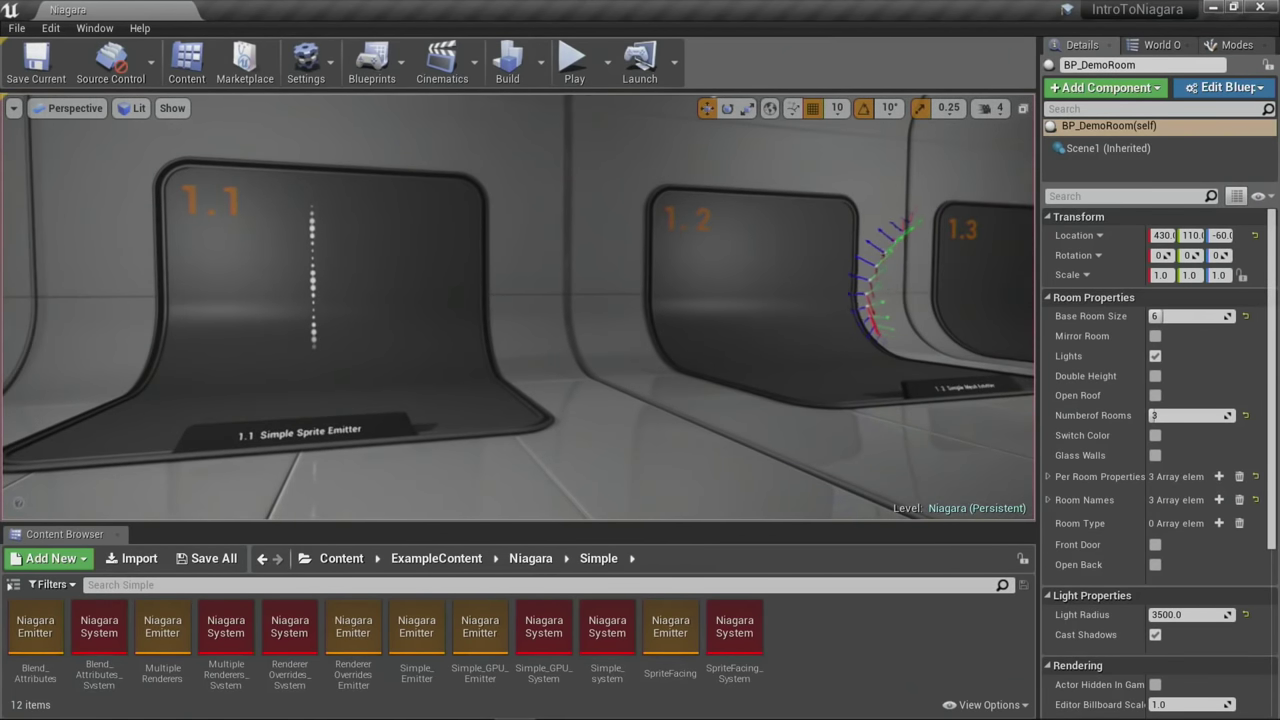
key("d")
key("w")
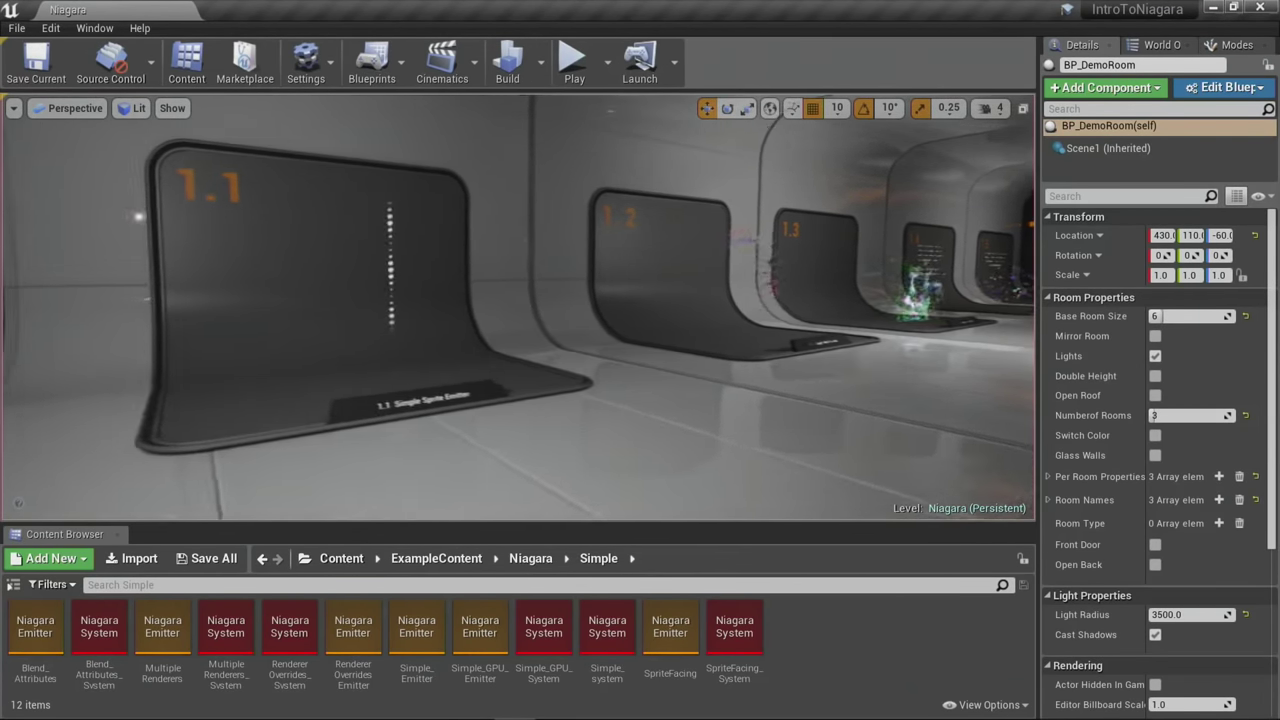
key("w")
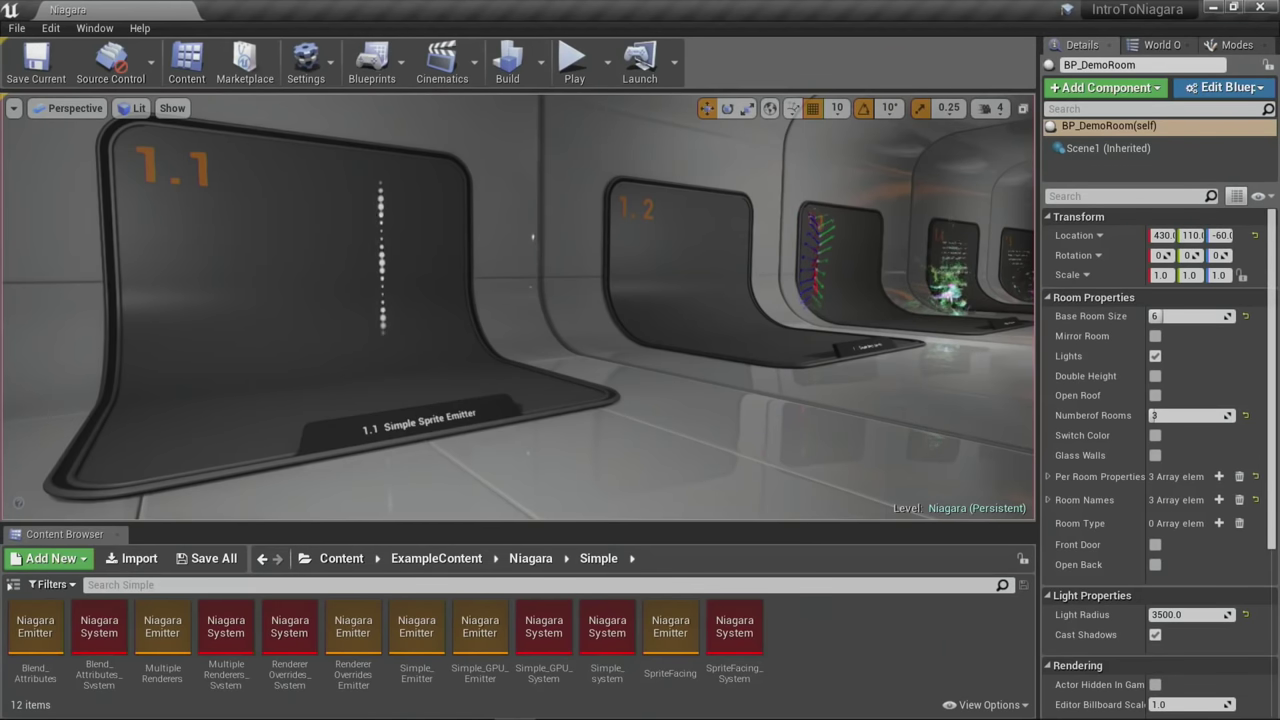
key("a")
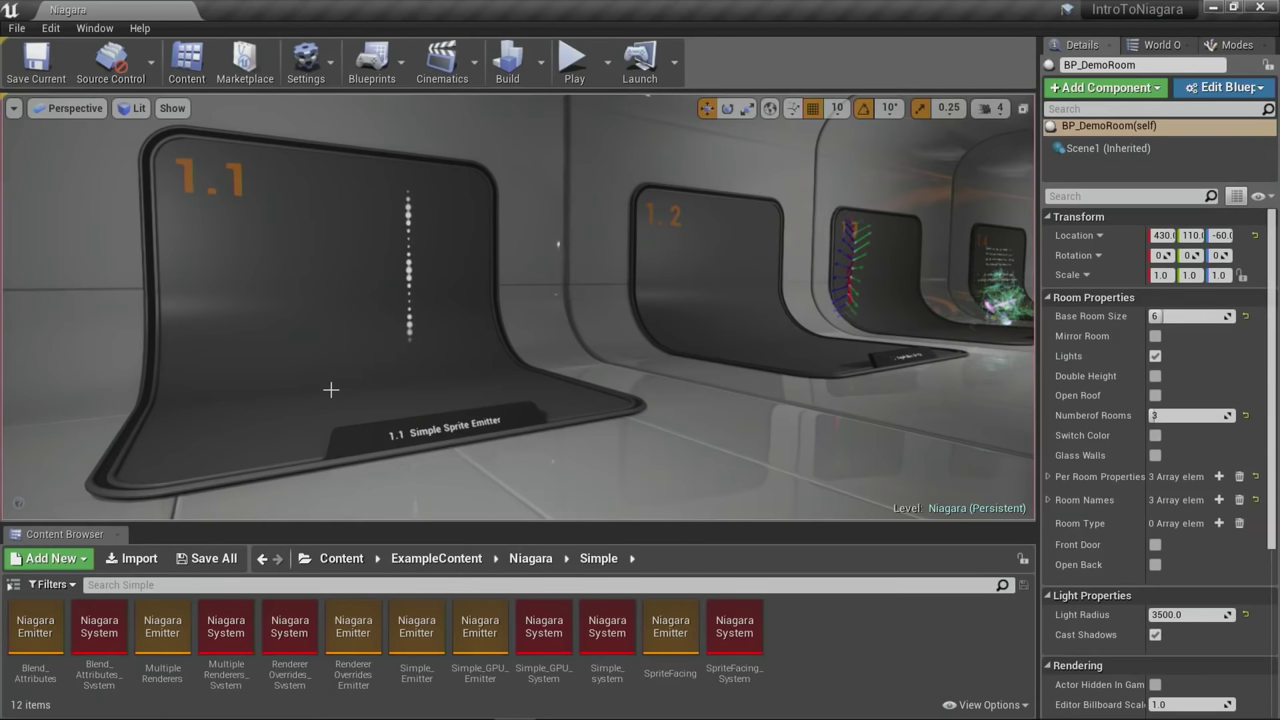
right_click_drag(586, 419, 586, 419)
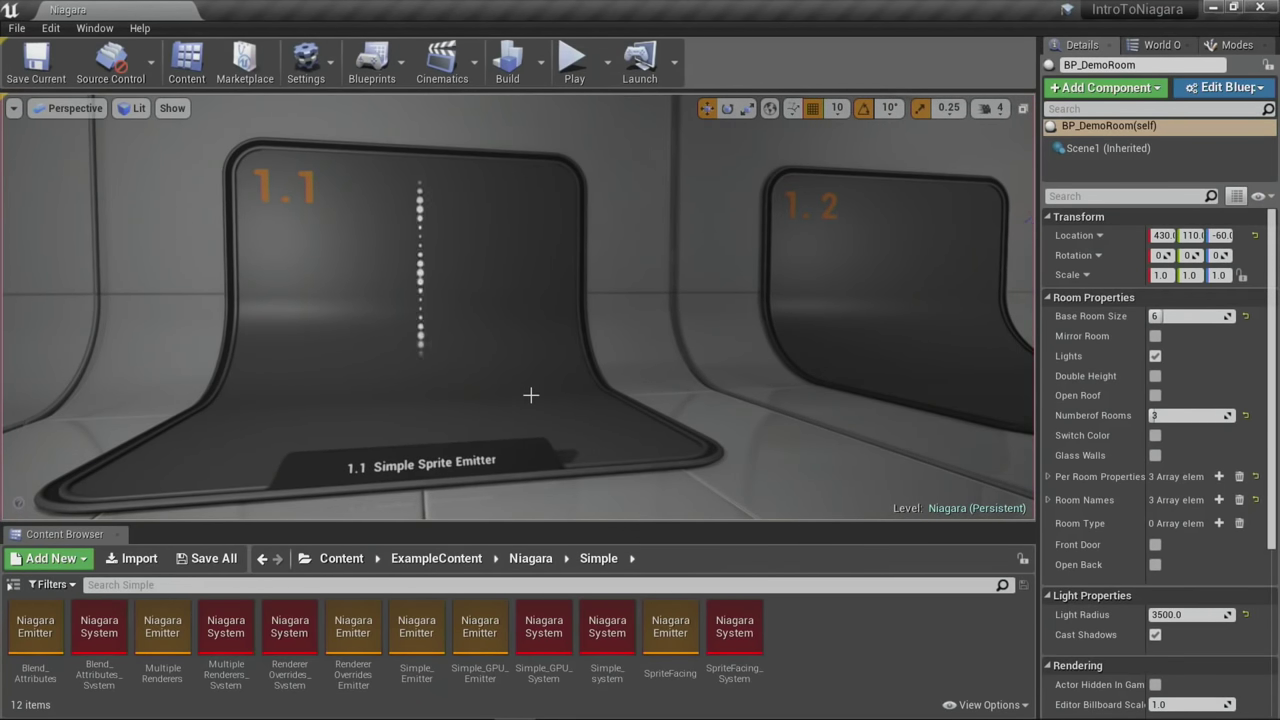
left_click_drag(526, 407, 526, 407)
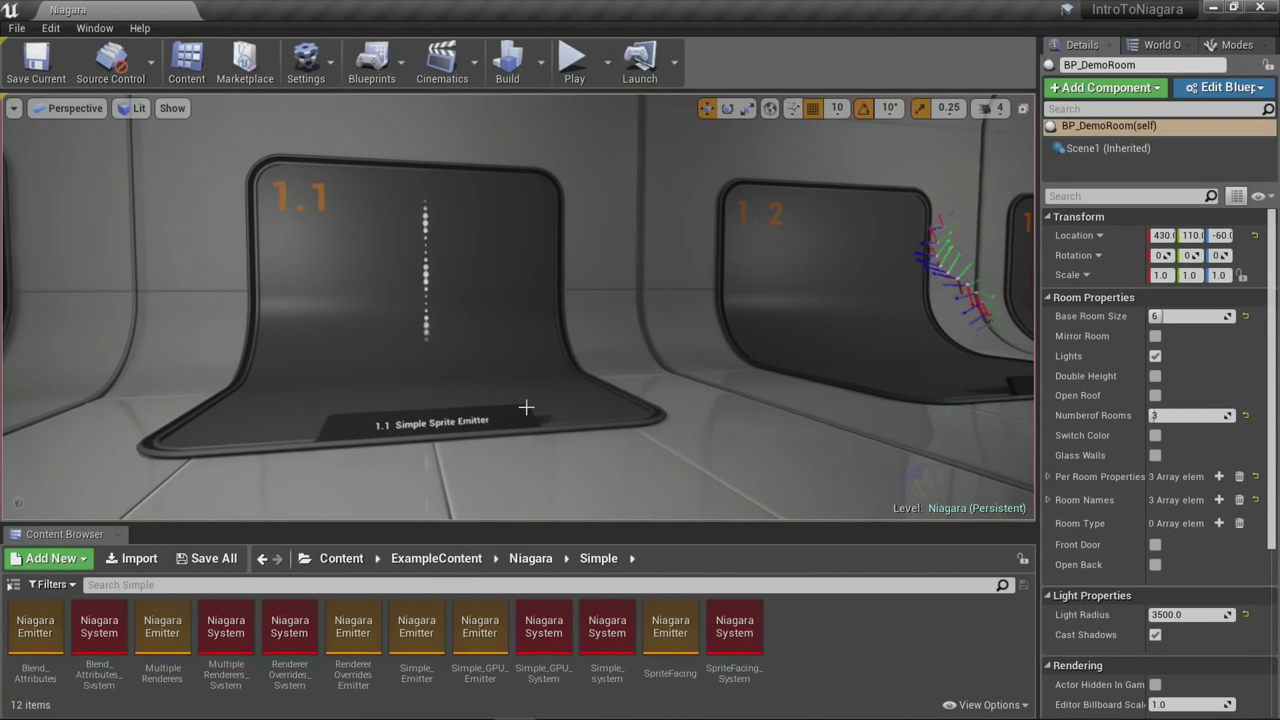
left_click_drag(246, 362, 246, 362)
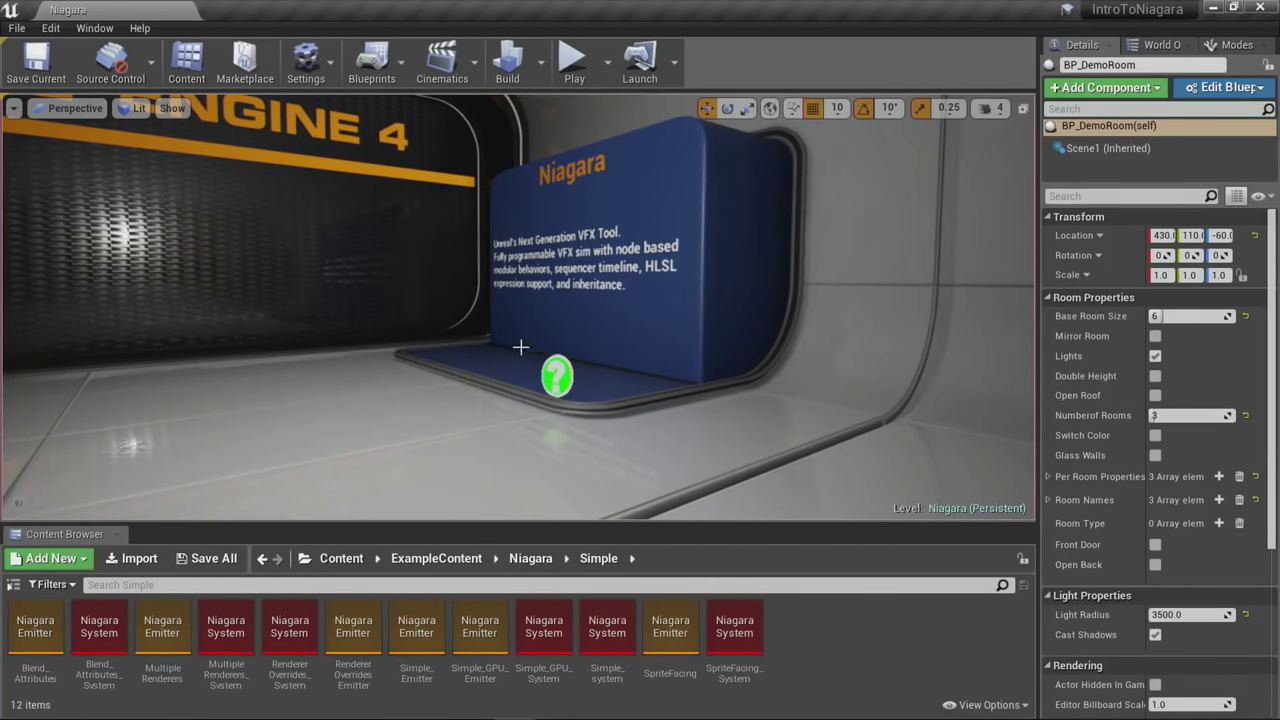
left_click_drag(523, 346, 513, 358)
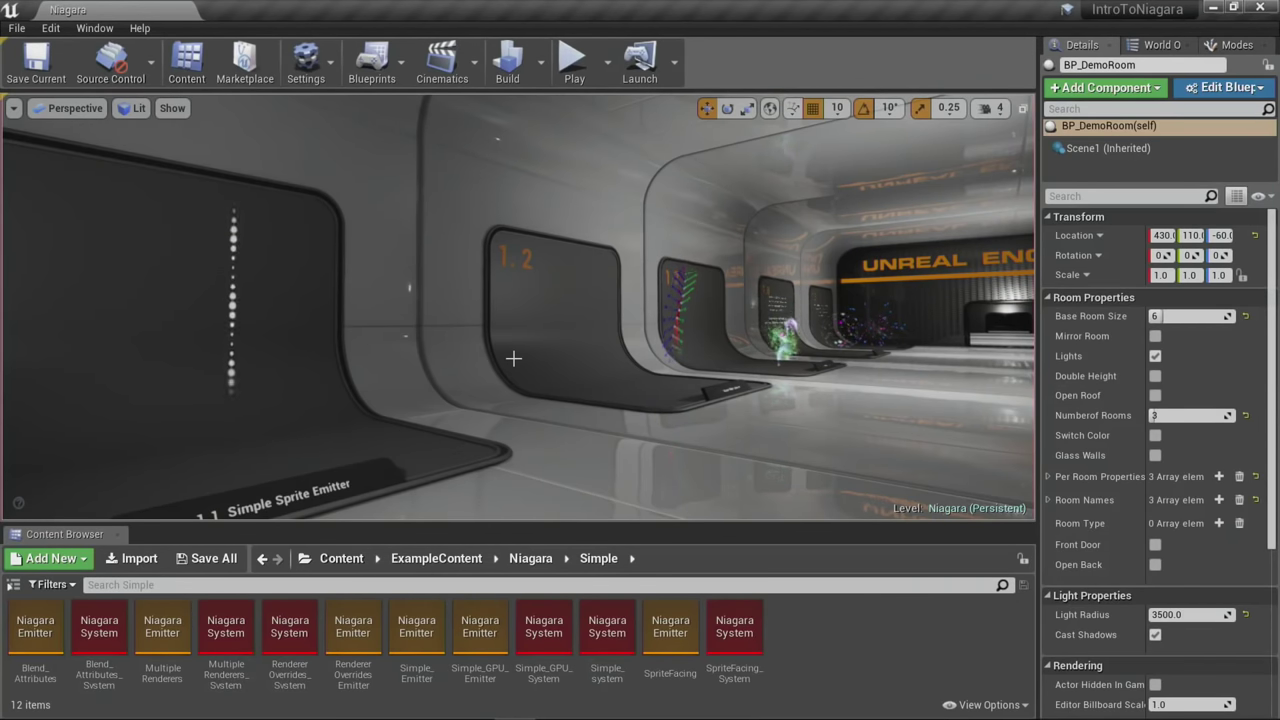
mouse_move(513, 358)
right_mouse_down()
mouse_move(420, 360)
mouse_move(509, 337)
right_mouse_up()
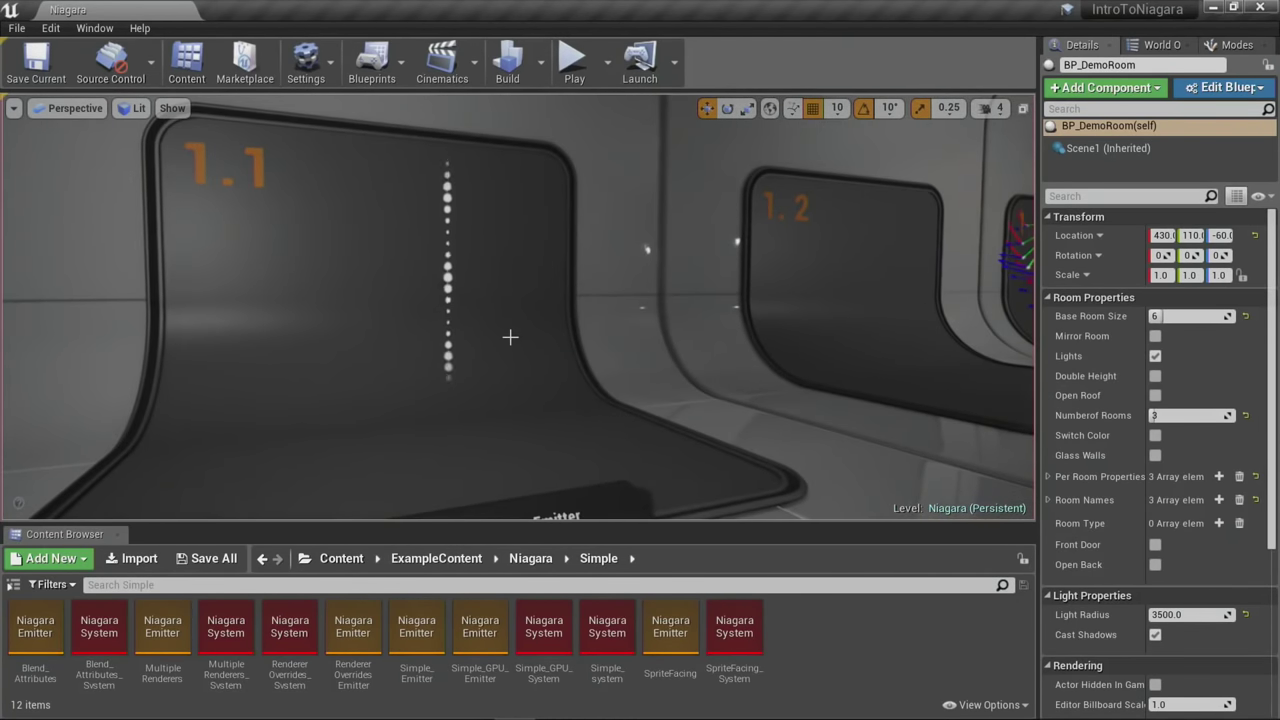
Step: Select the sprite particle effect in exhibit 1.1 and open its Simple_system asset for editing
left_click(449, 372)
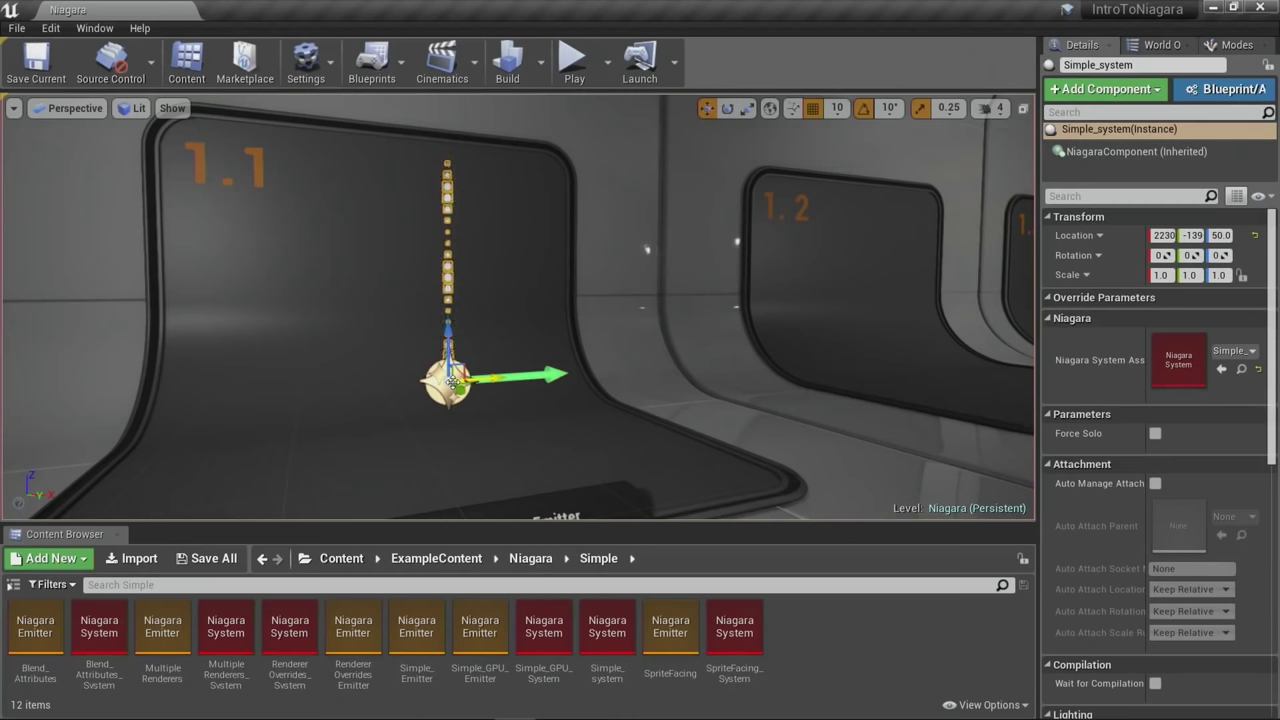
left_click(620, 672)
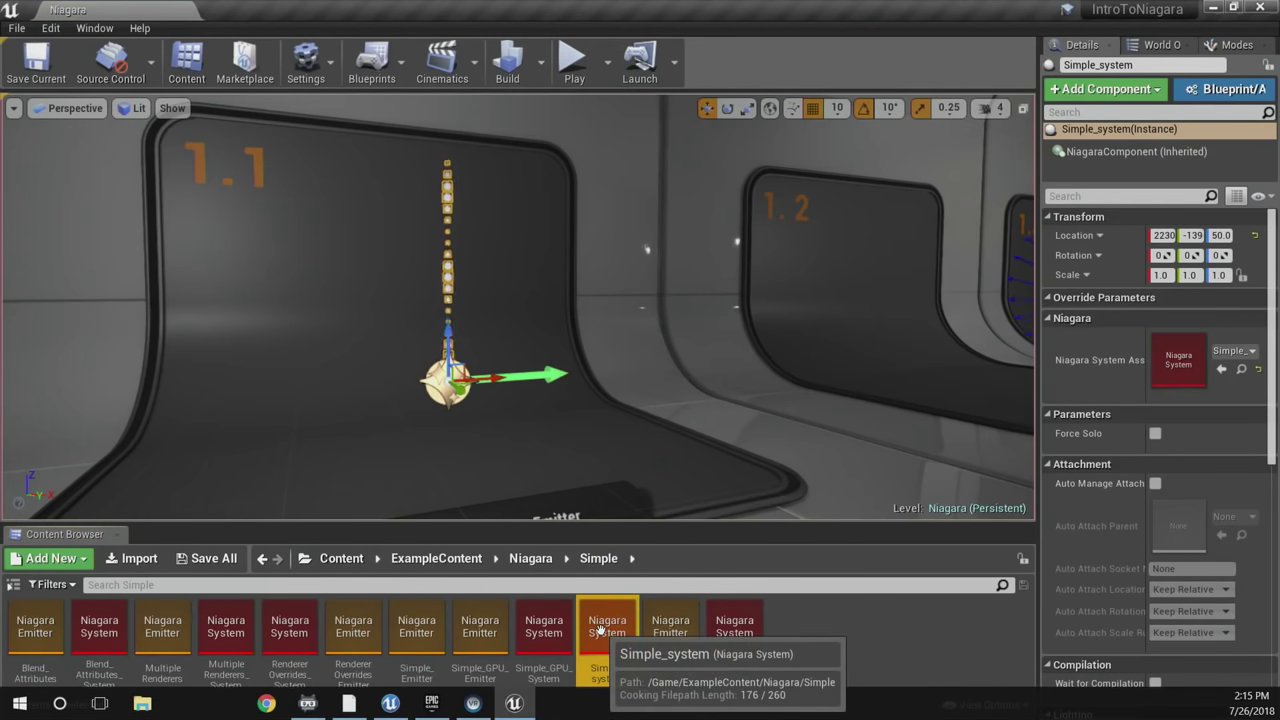
double_click(622, 673)
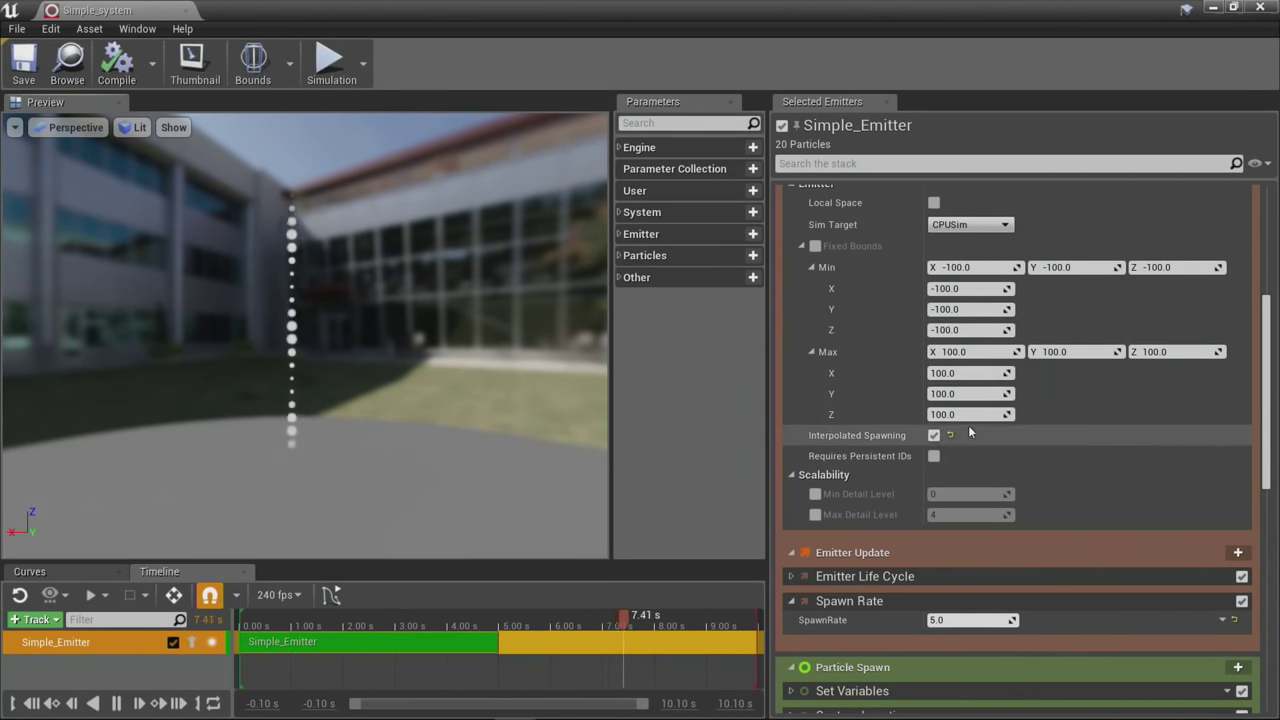
Step: Collapse the Emitter Spawn, Update Age and Sprite Size Scale sections in the Simple_Emitter stack
scroll(968, 425, "up", 3)
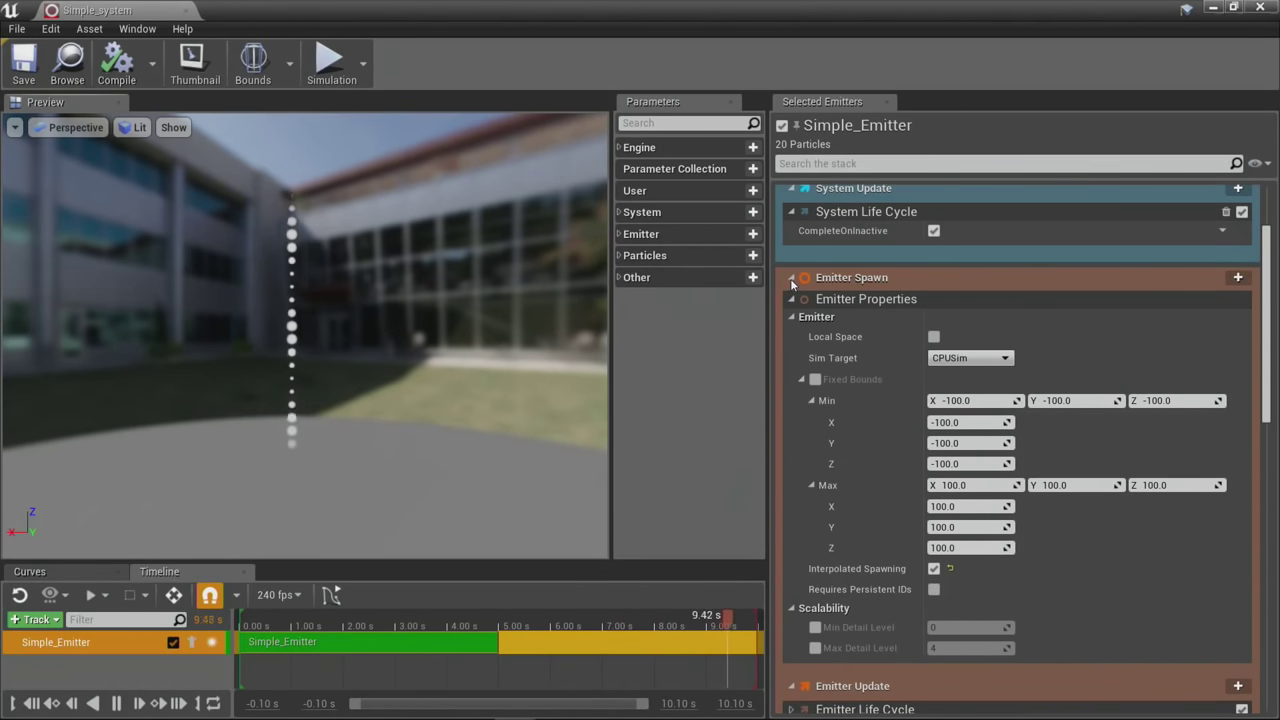
left_click(790, 278)
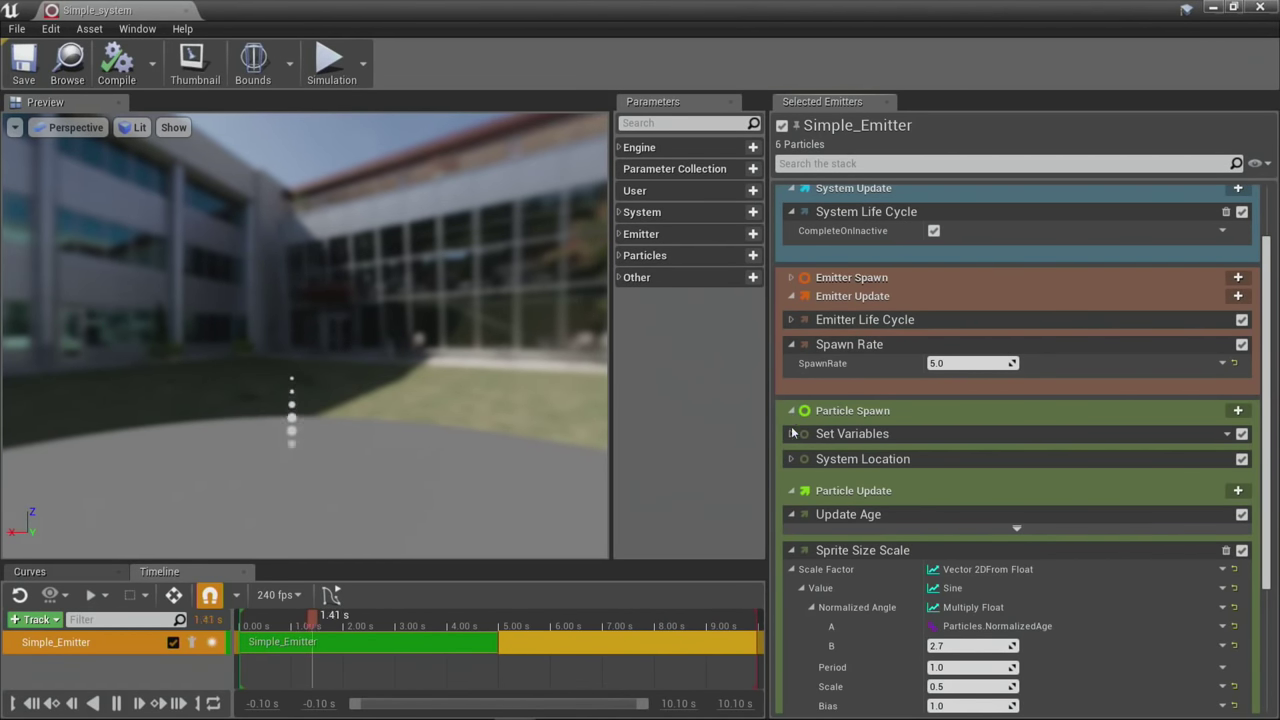
left_click(791, 514)
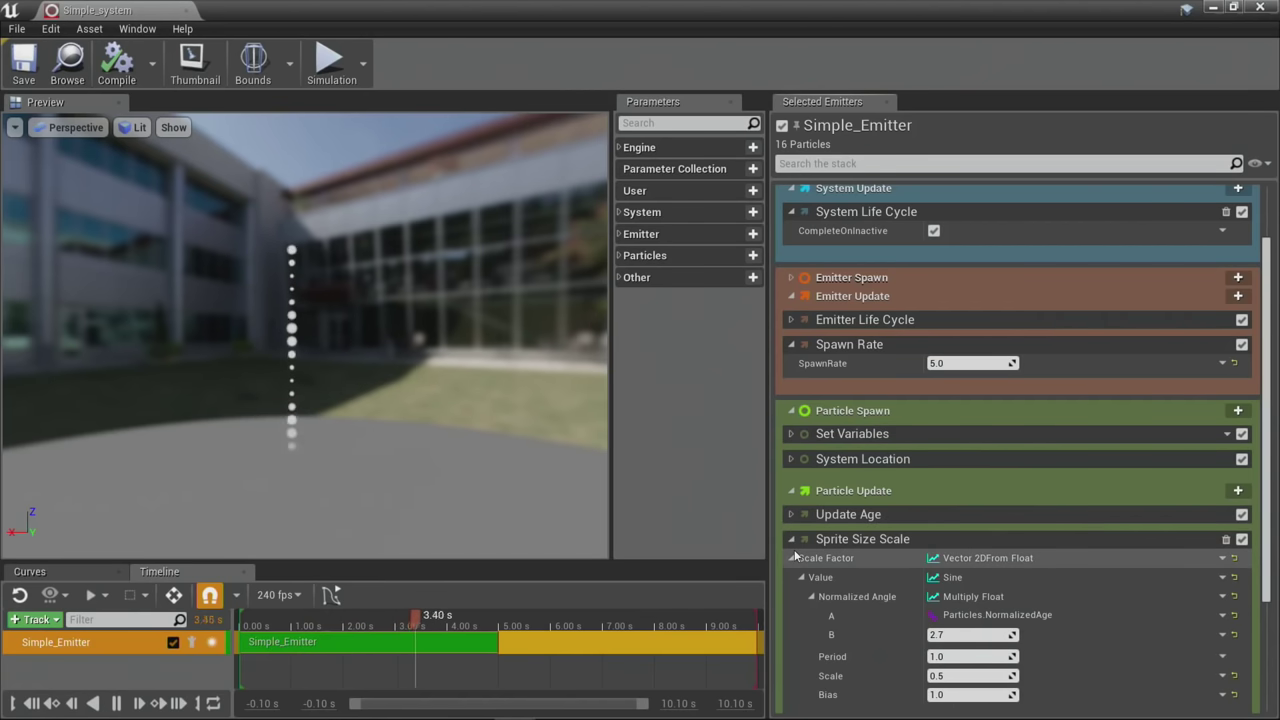
left_click(792, 539)
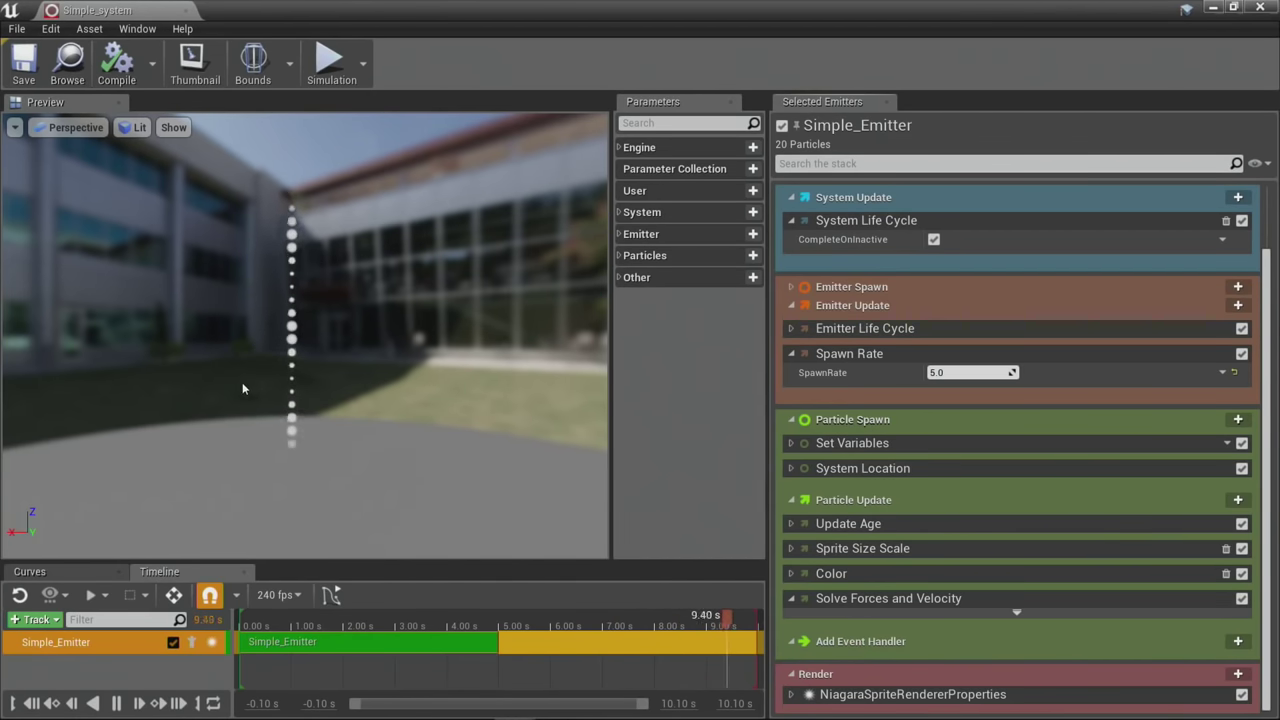
Step: Open the Attribute Spreadsheet for the system, and return to the Simple_Emitter module stack
left_click_drag(470, 481, 520, 466)
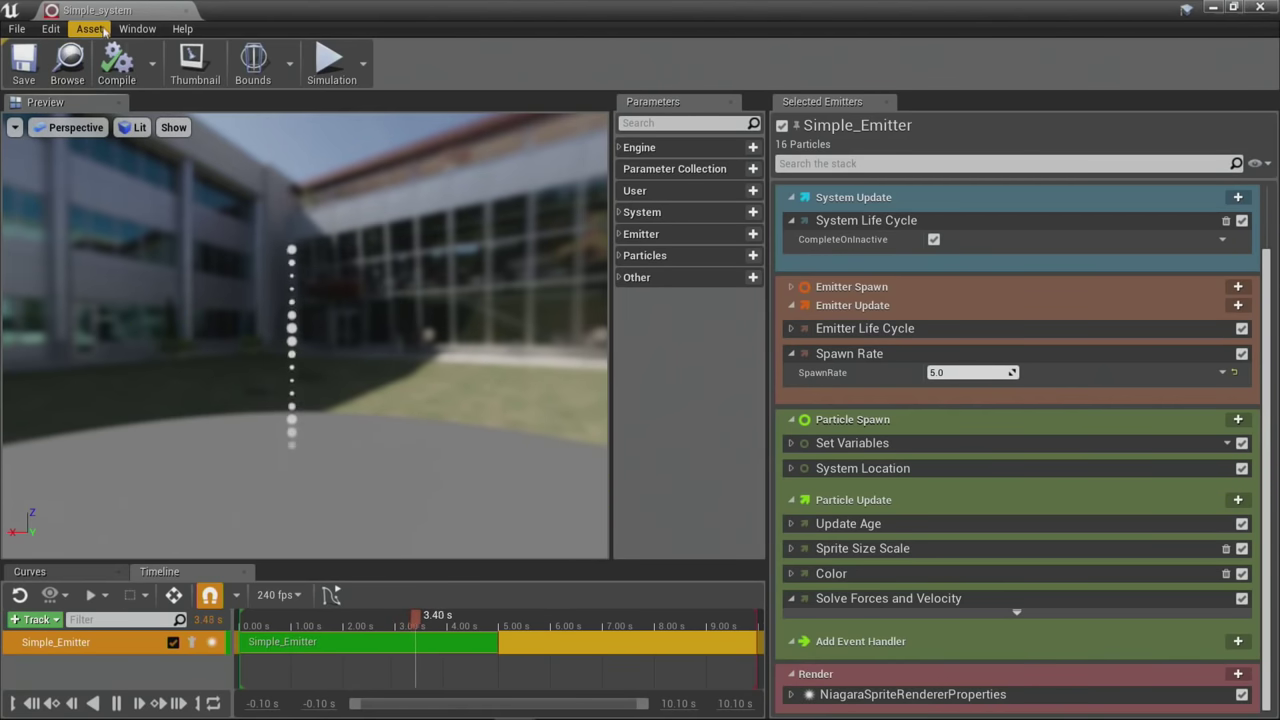
left_click(137, 28)
left_click(193, 190)
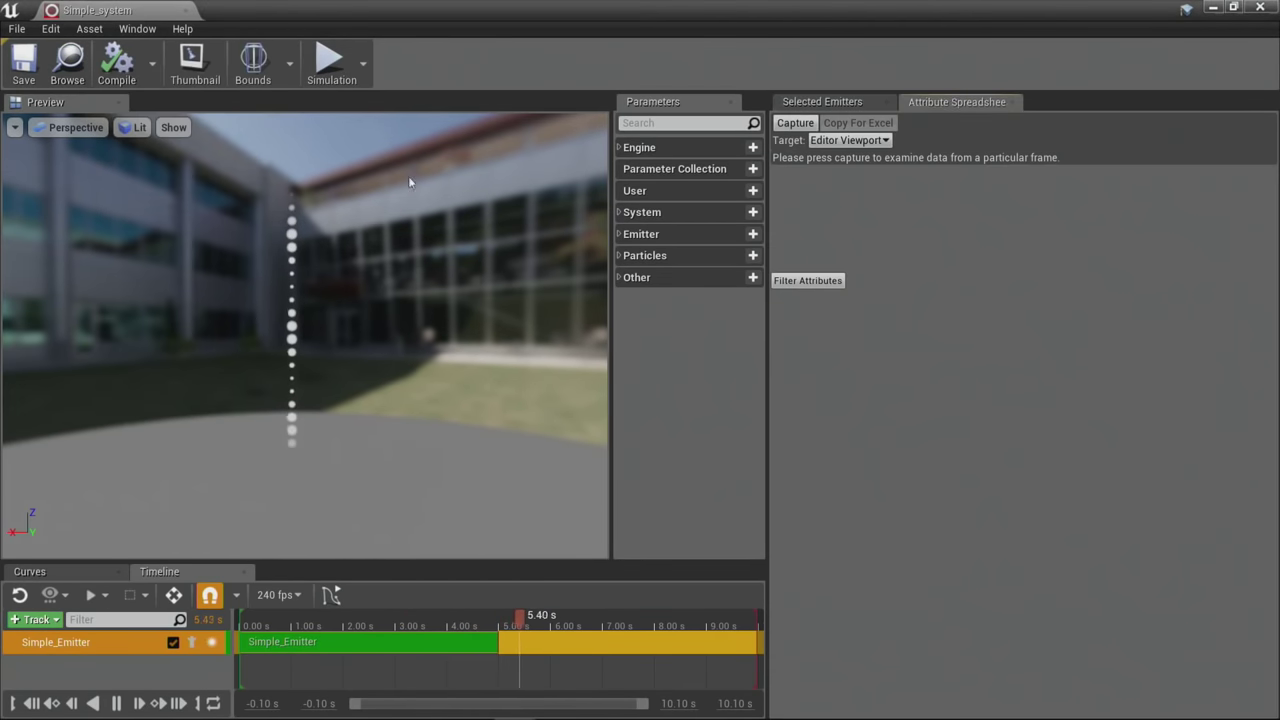
left_click(822, 102)
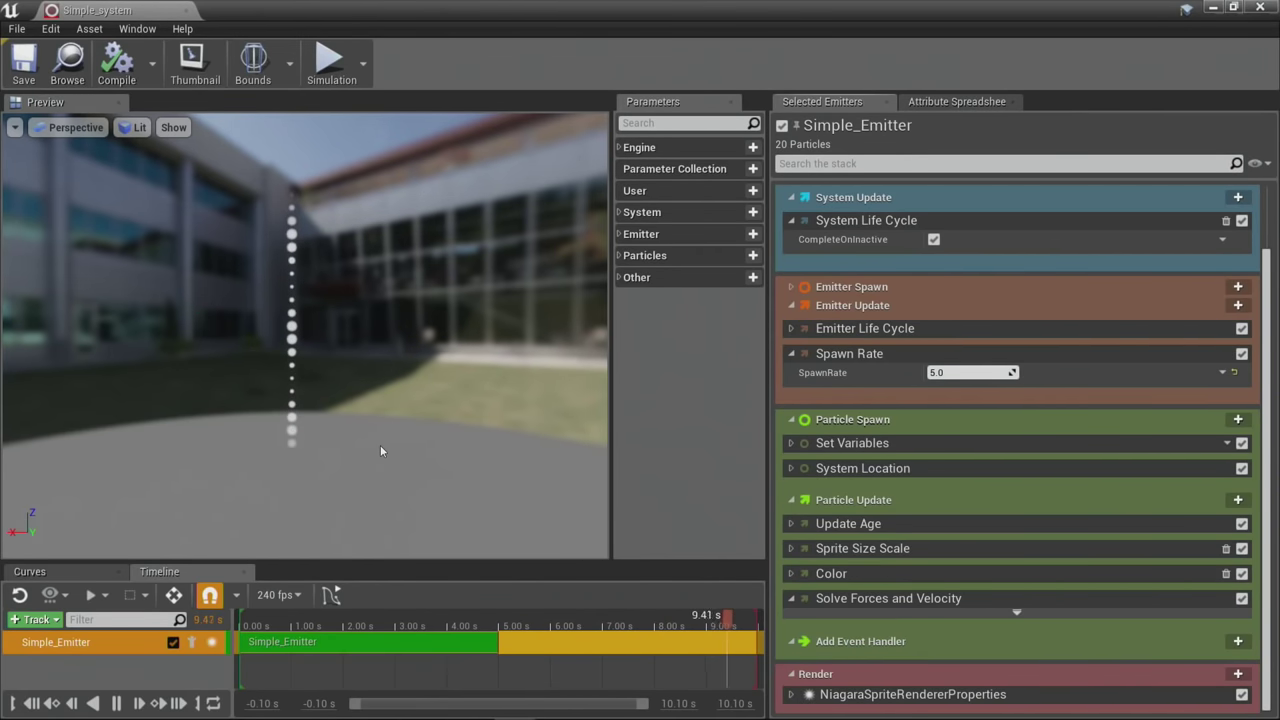
left_click(791, 353)
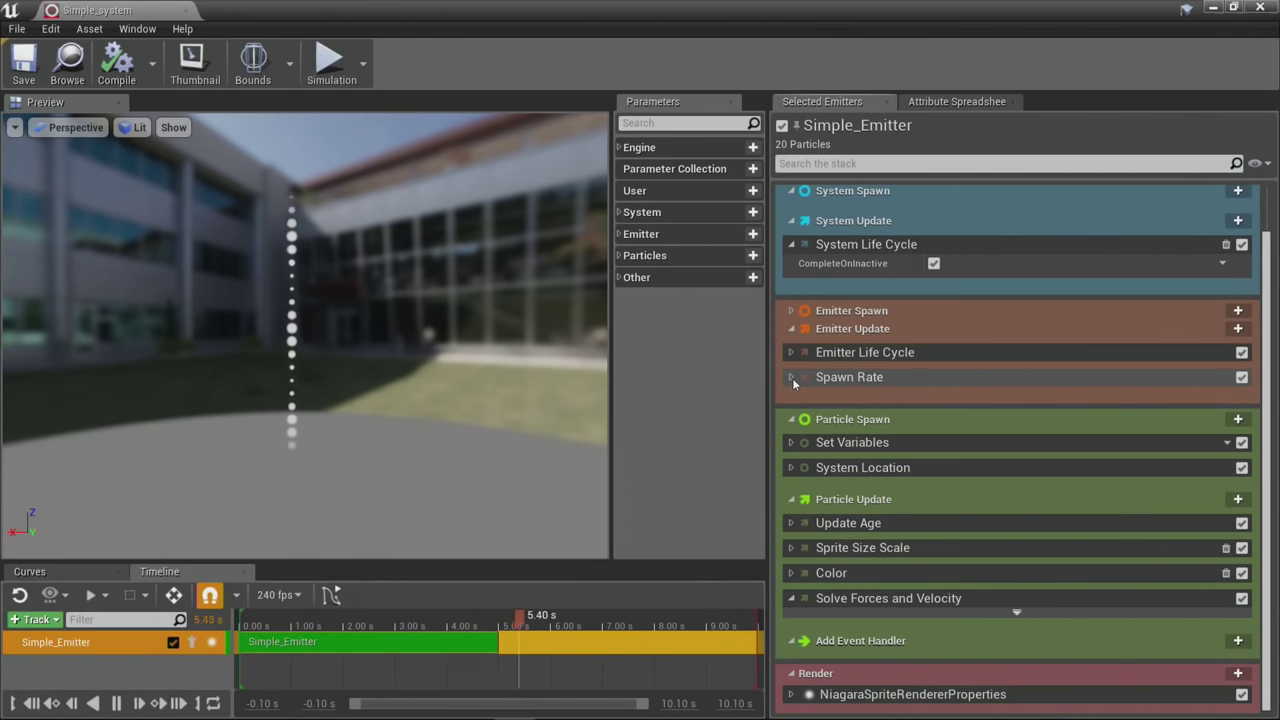
left_click(791, 377)
scroll(831, 422, "down", 1)
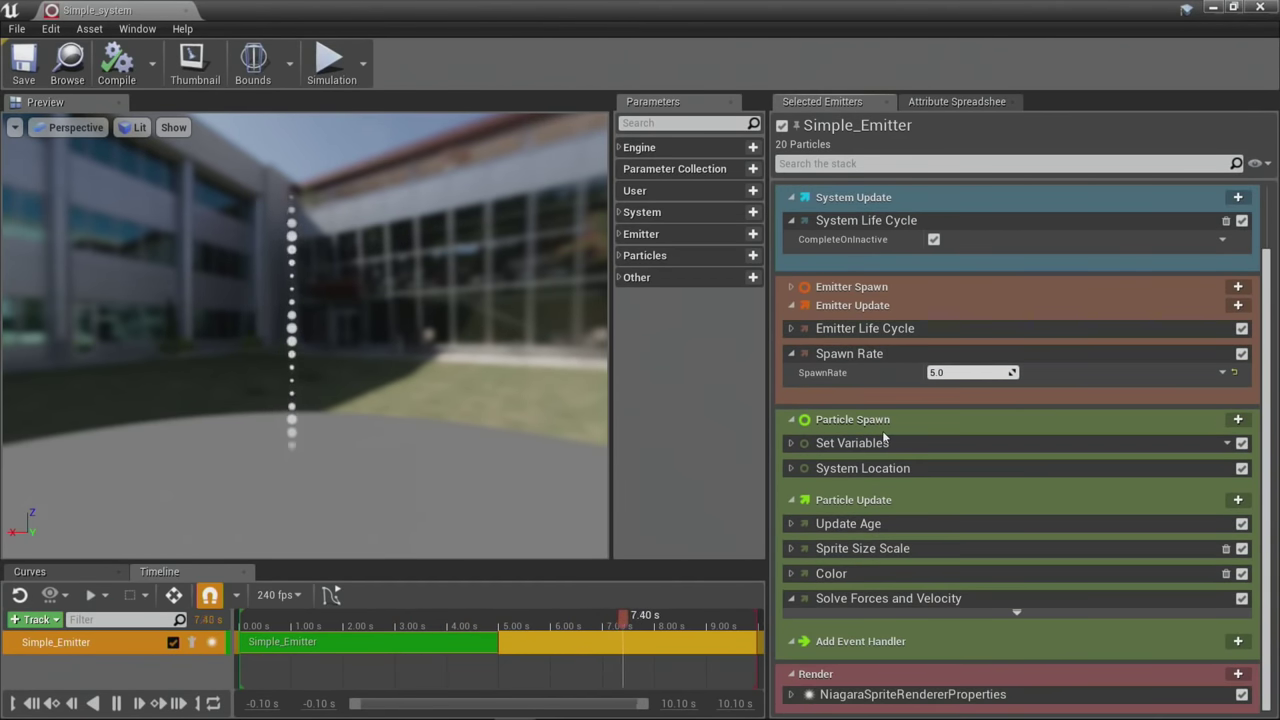
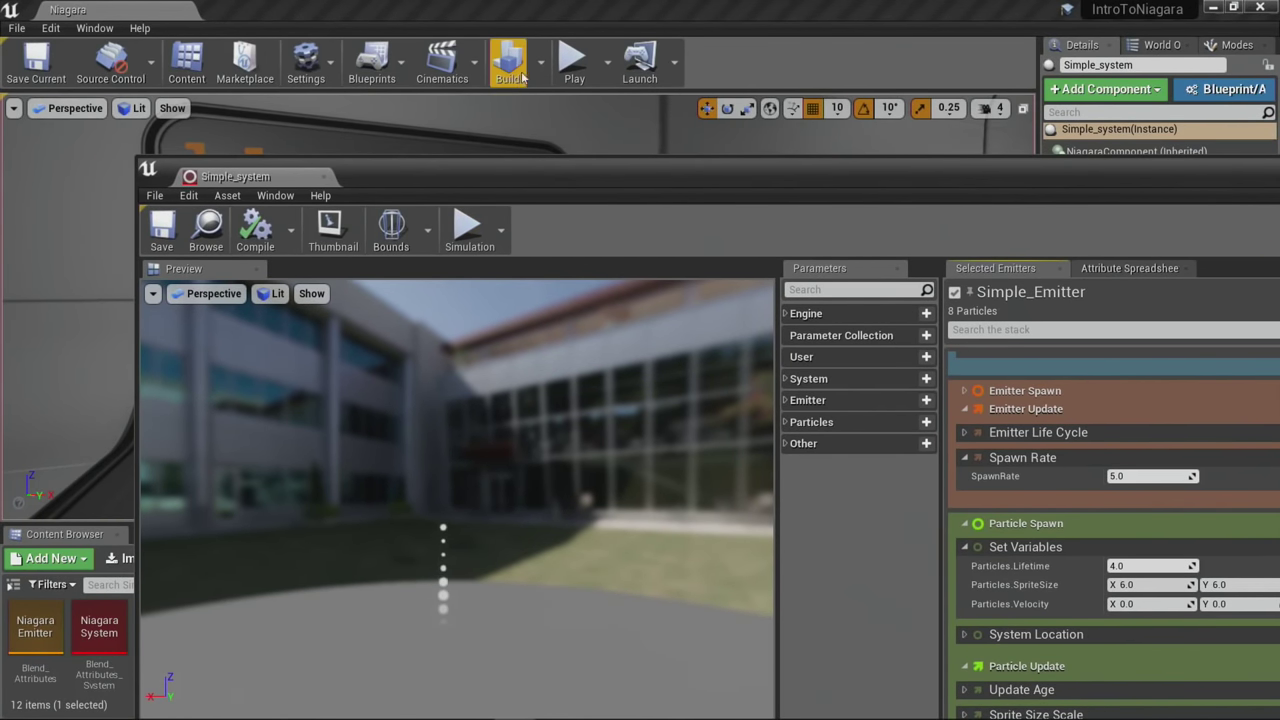
Step: Return to the level, switch the viewport to game view, and look closely at the sprite particles in exhibit 1.1
left_click(581, 184)
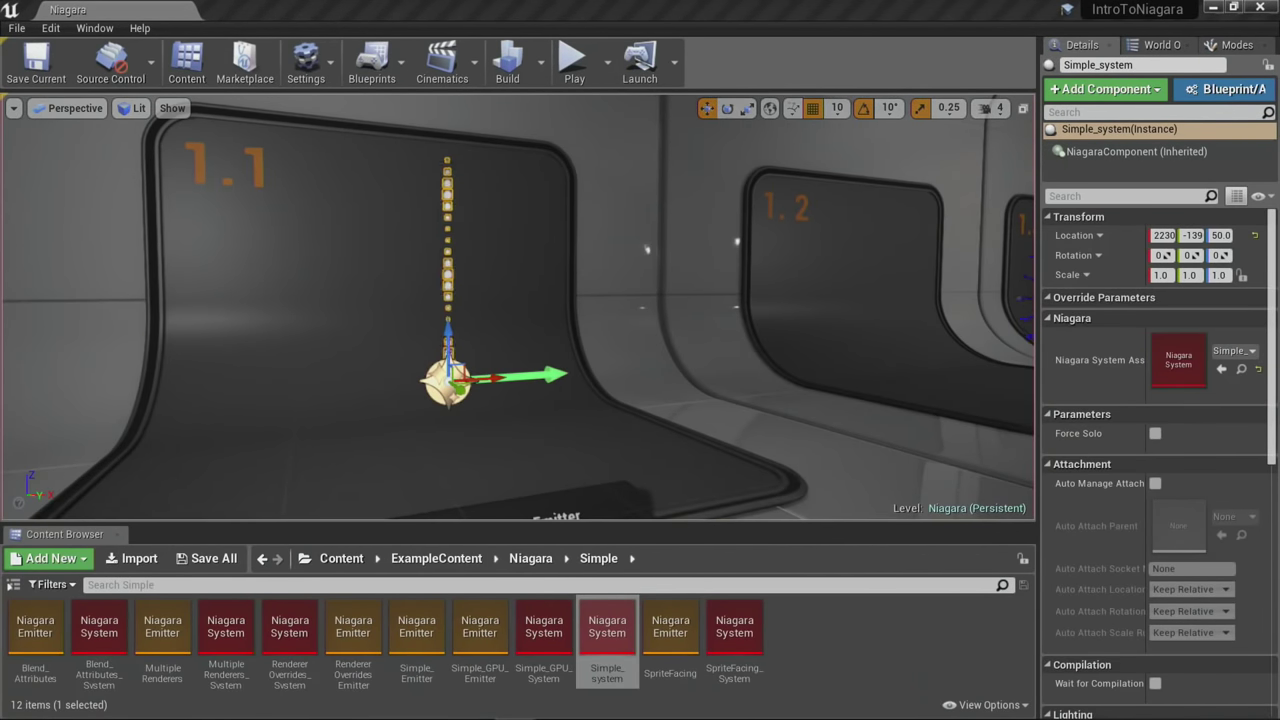
scroll(650, 248, "up", 3)
key("g")
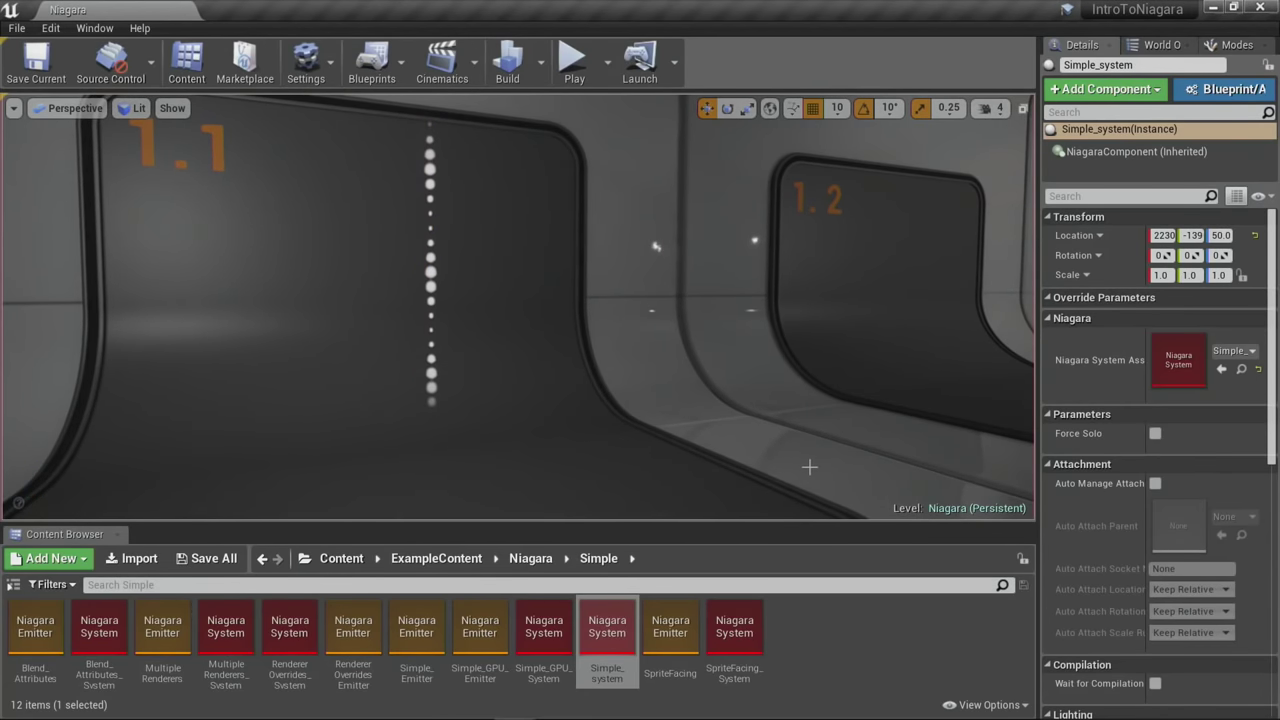
key("Up")
right_click_drag(809, 467, 809, 467)
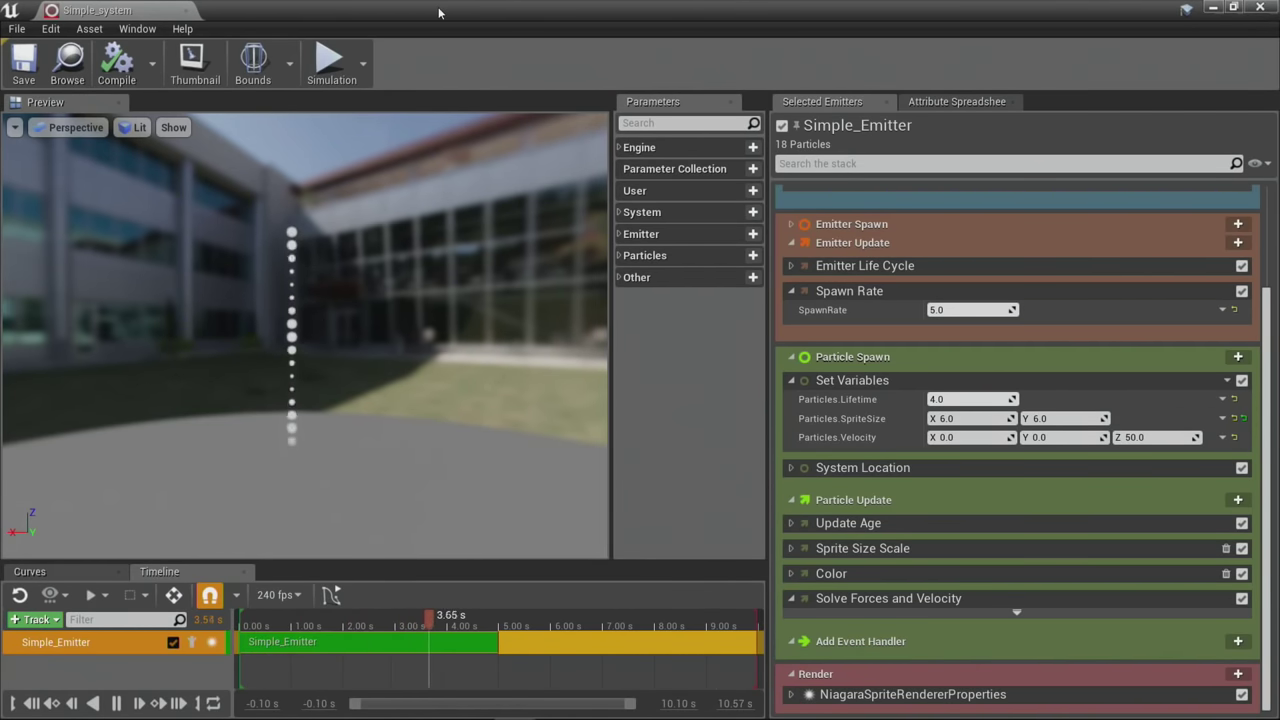
Step: Bring the Simple_system editor to the front of the level editor and maximize its window
key("alt+Tab")
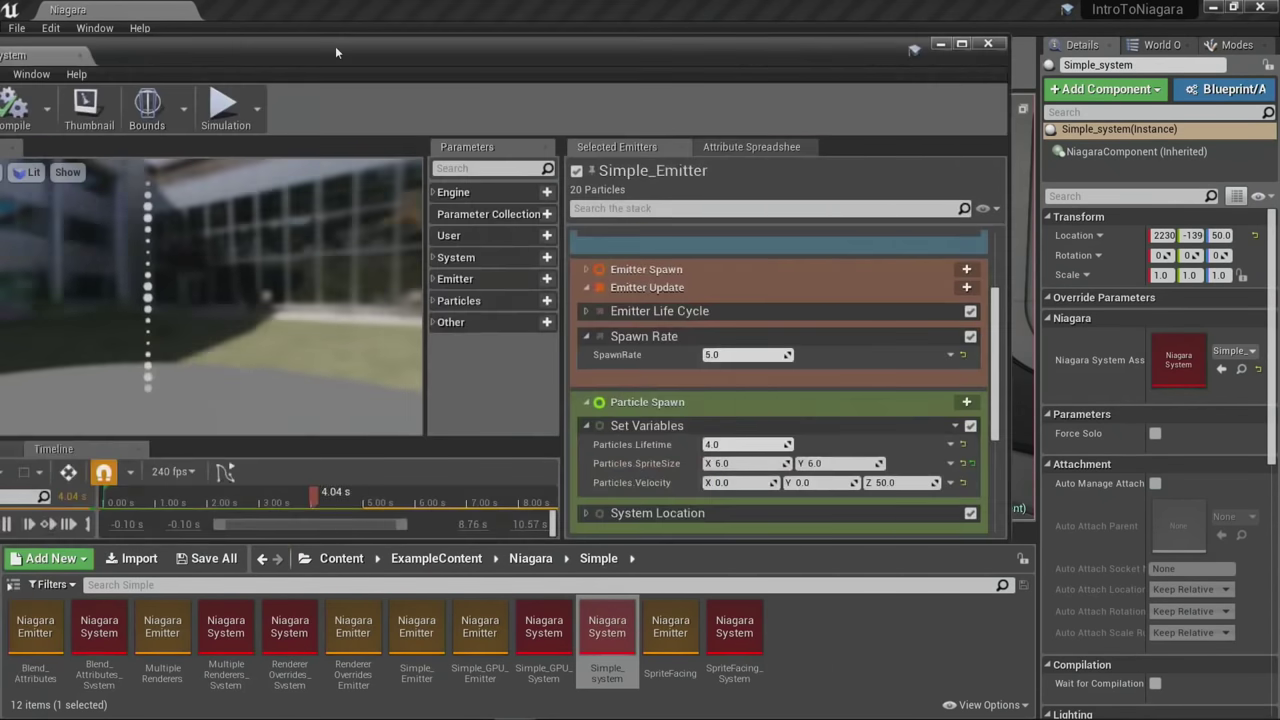
left_click_drag(335, 46, 528, 76)
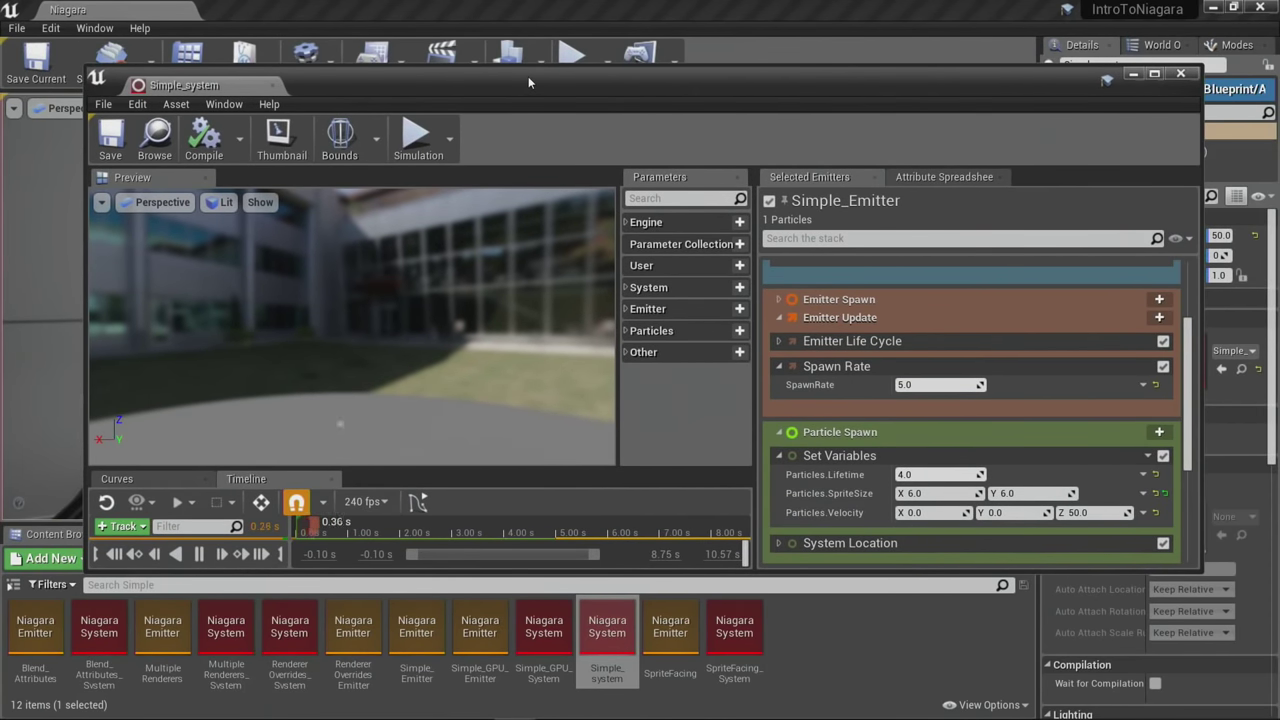
double_click(528, 76)
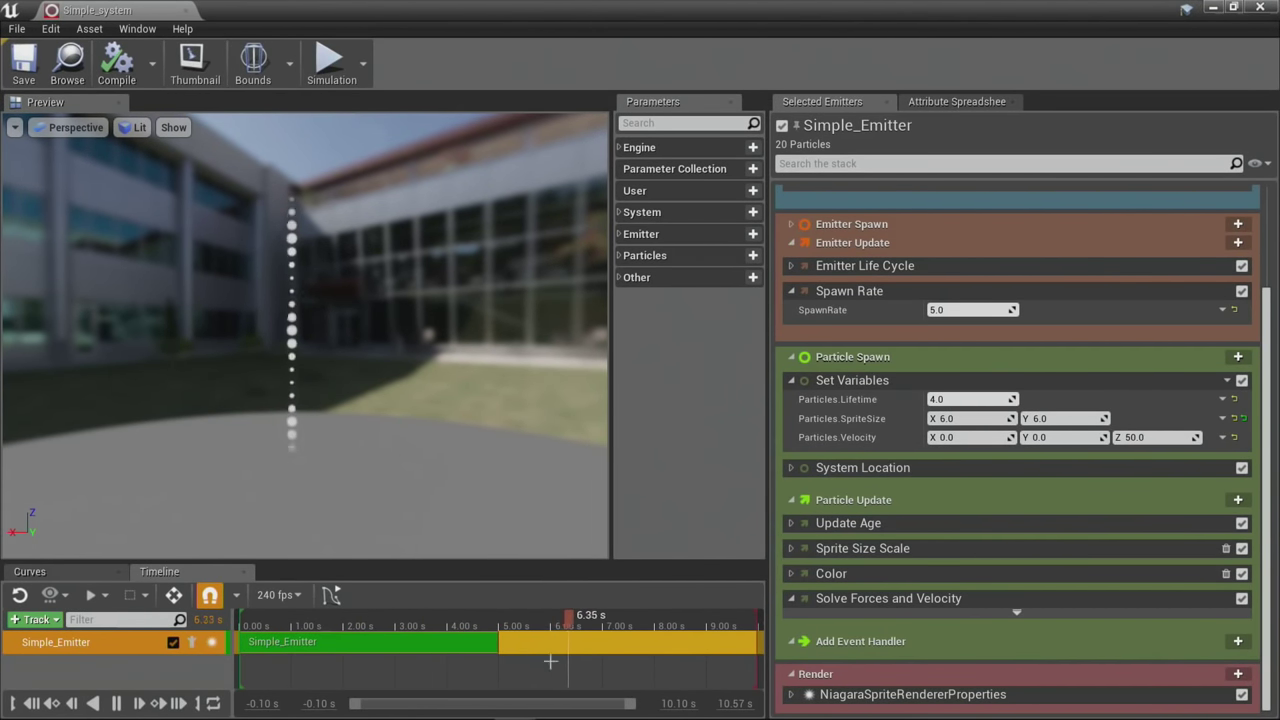
Step: Scrub the particle timeline to about 3.24 s and about 4.65 s, and advance it frame by frame to 4.69 s
left_click_drag(486, 614, 407, 633)
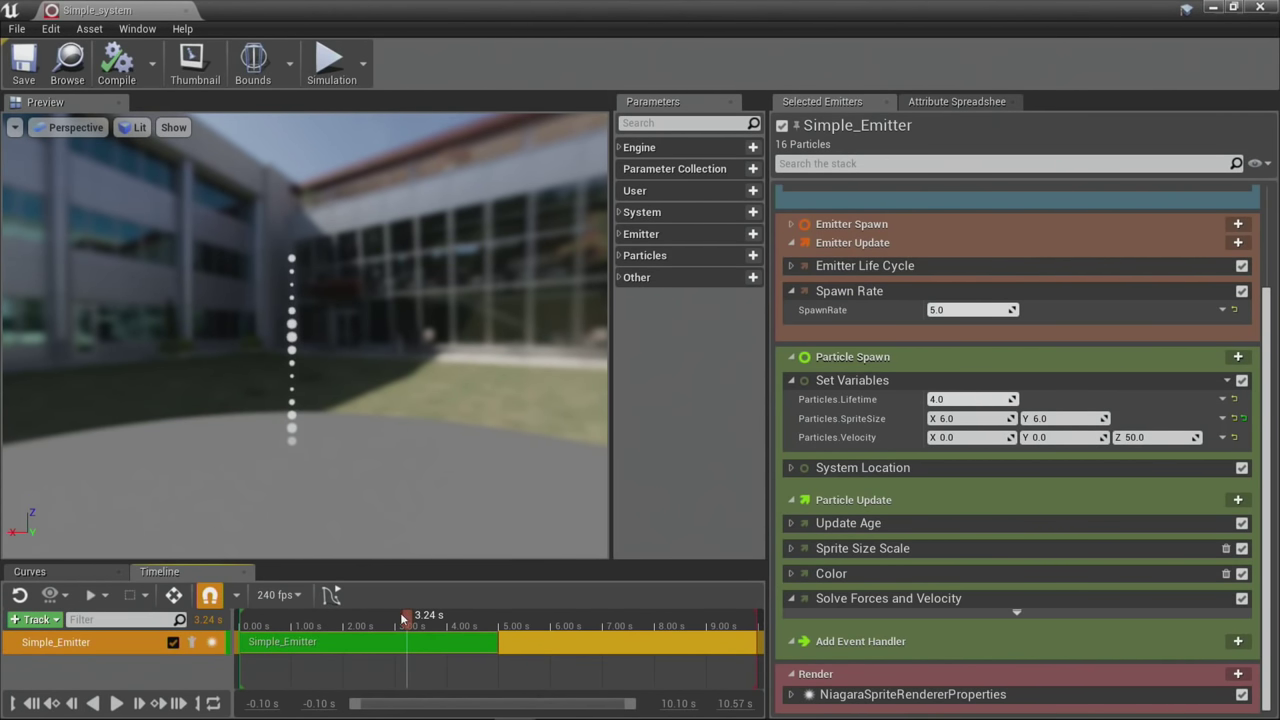
left_click_drag(404, 619, 479, 629)
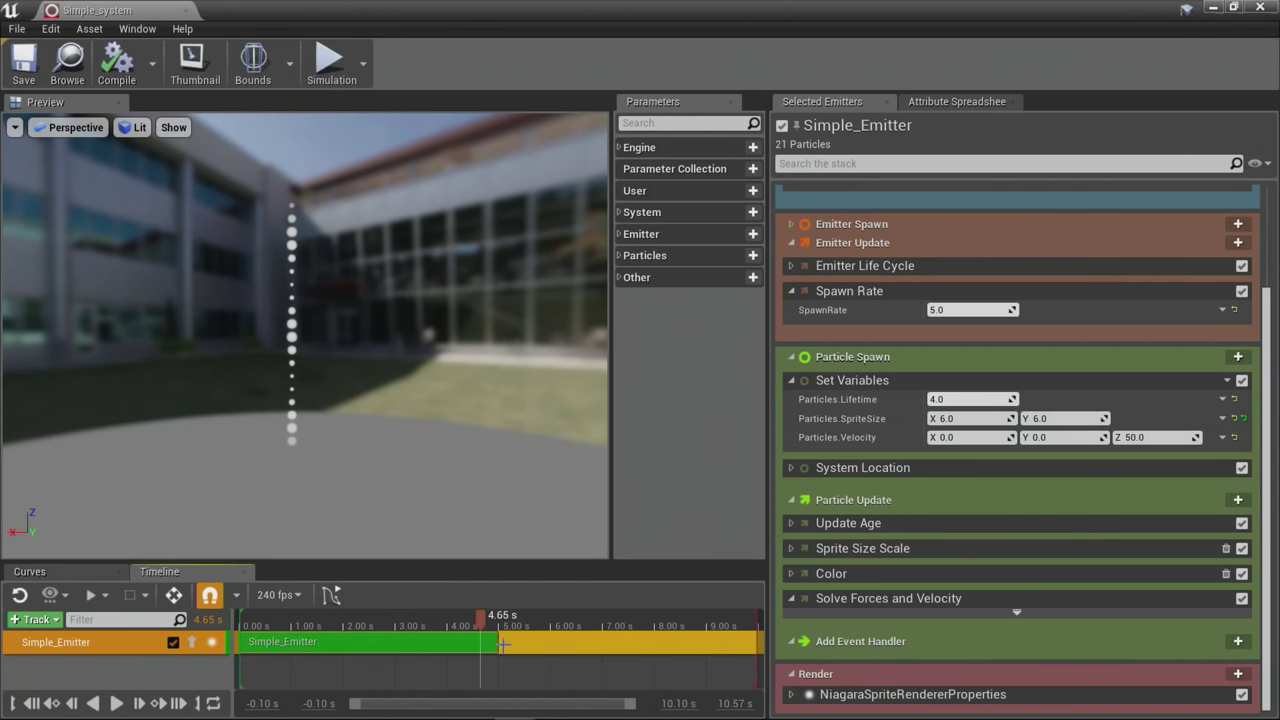
left_click(139, 703)
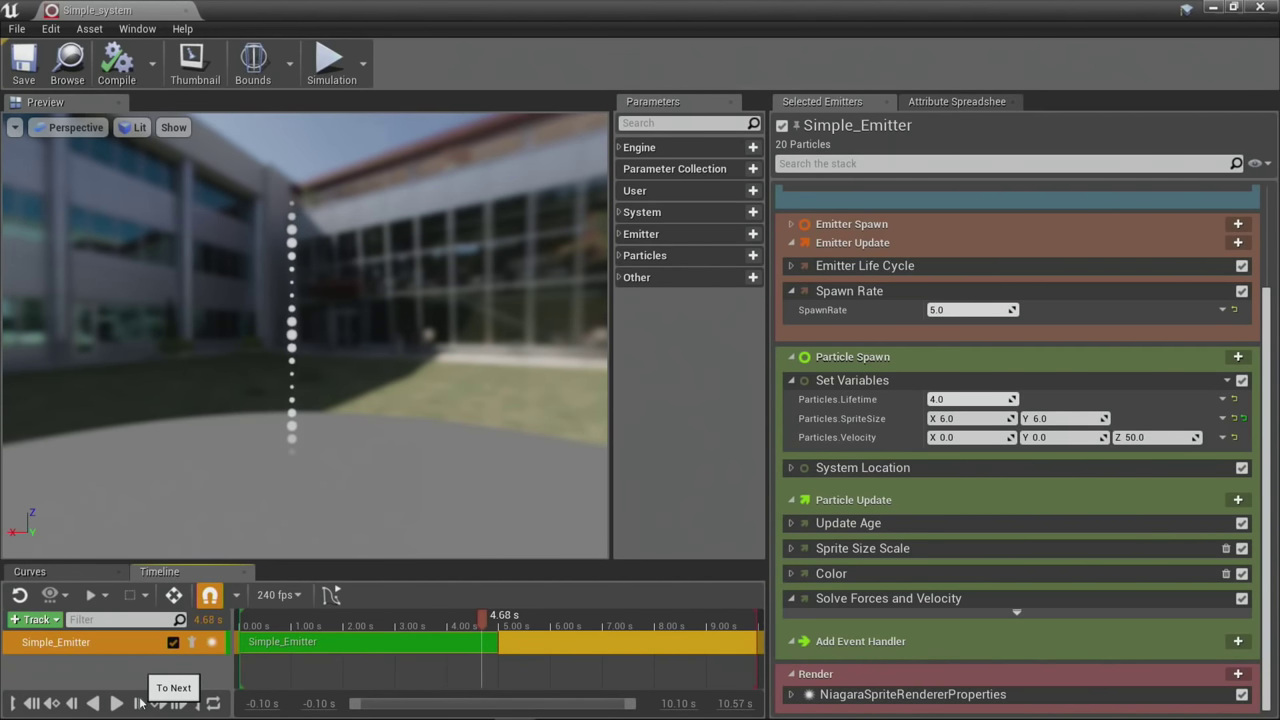
left_click(139, 703)
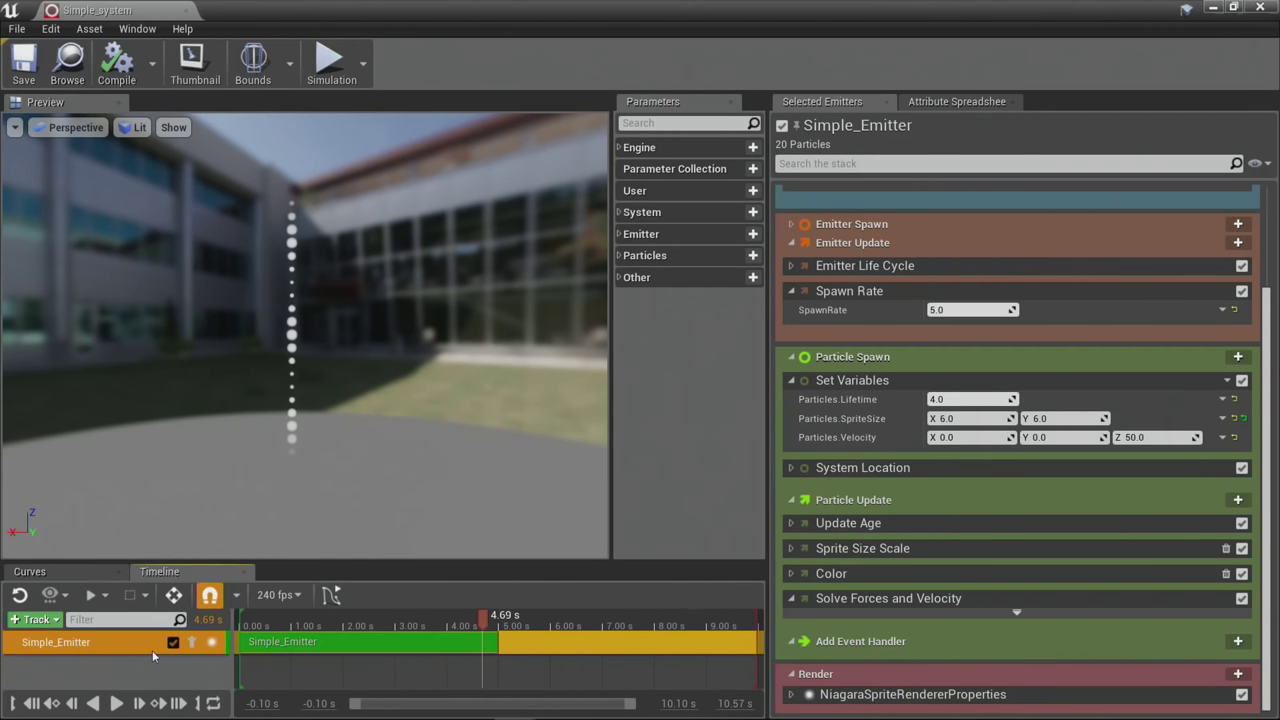
Step: Set the timeline's sequence display rate to 30 fps
left_click(281, 594)
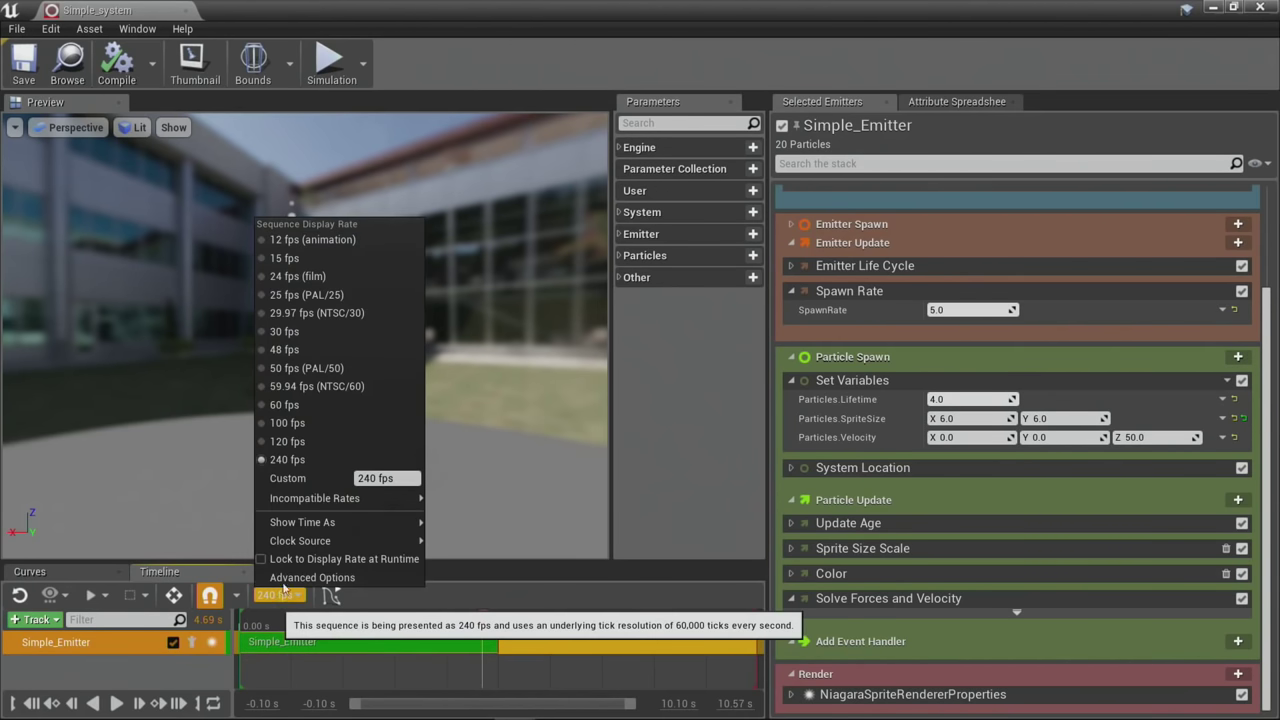
left_click(287, 331)
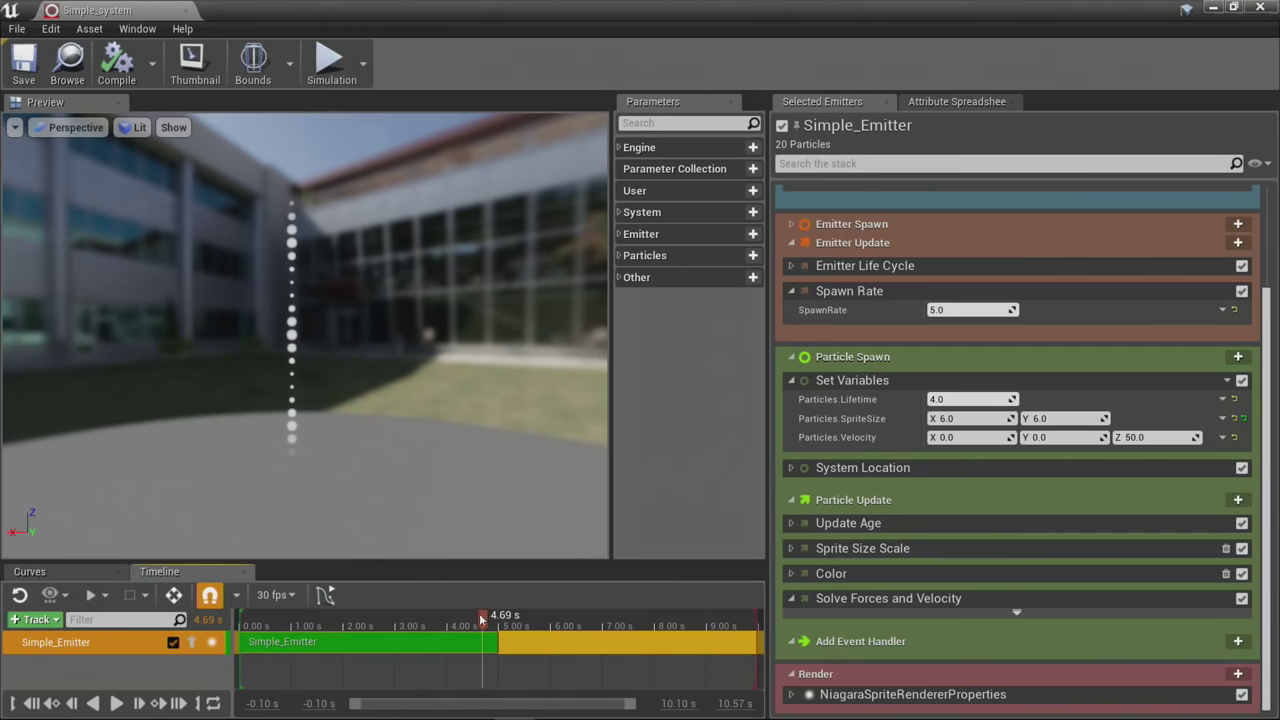
Step: Scrub the particle timeline back to 3.20 s and advance it frame by frame to 3.53 s
left_click_drag(483, 619, 405, 633)
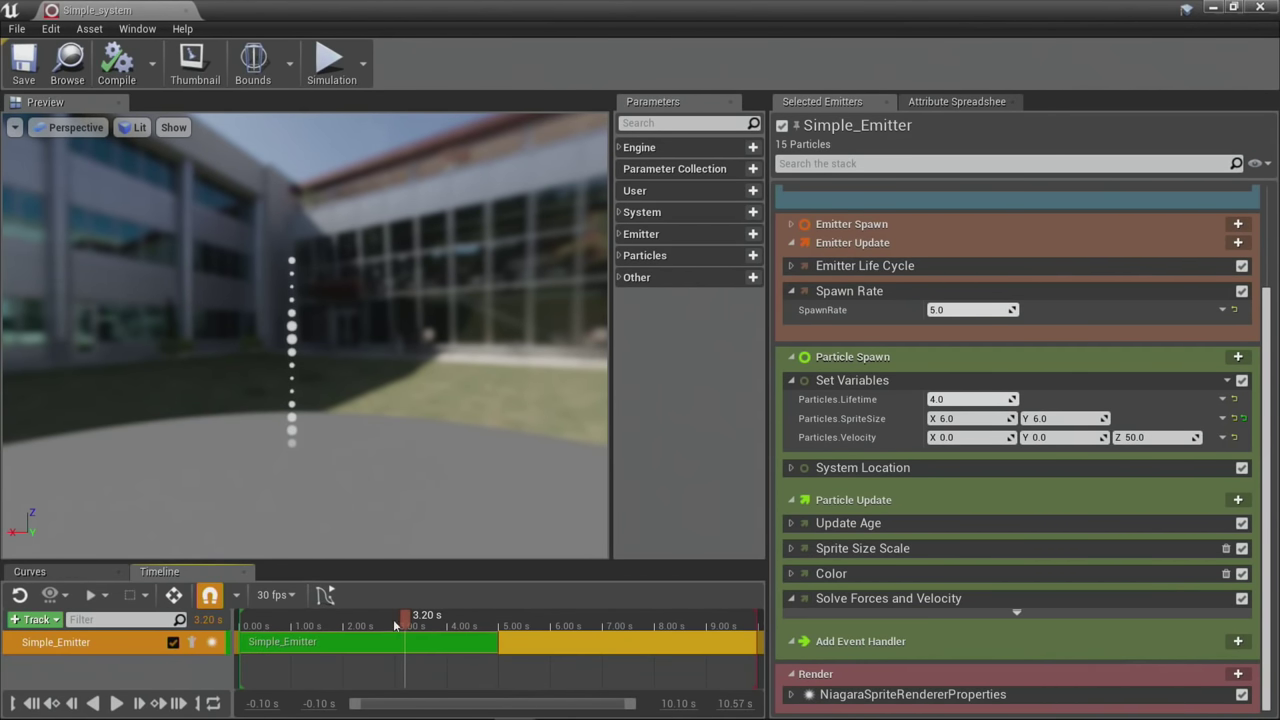
left_click(138, 704)
left_click(138, 704)
left_click(138, 704)
left_click(138, 704)
left_click(138, 704)
left_click(138, 704)
left_click(138, 704)
left_click(138, 704)
left_click(138, 704)
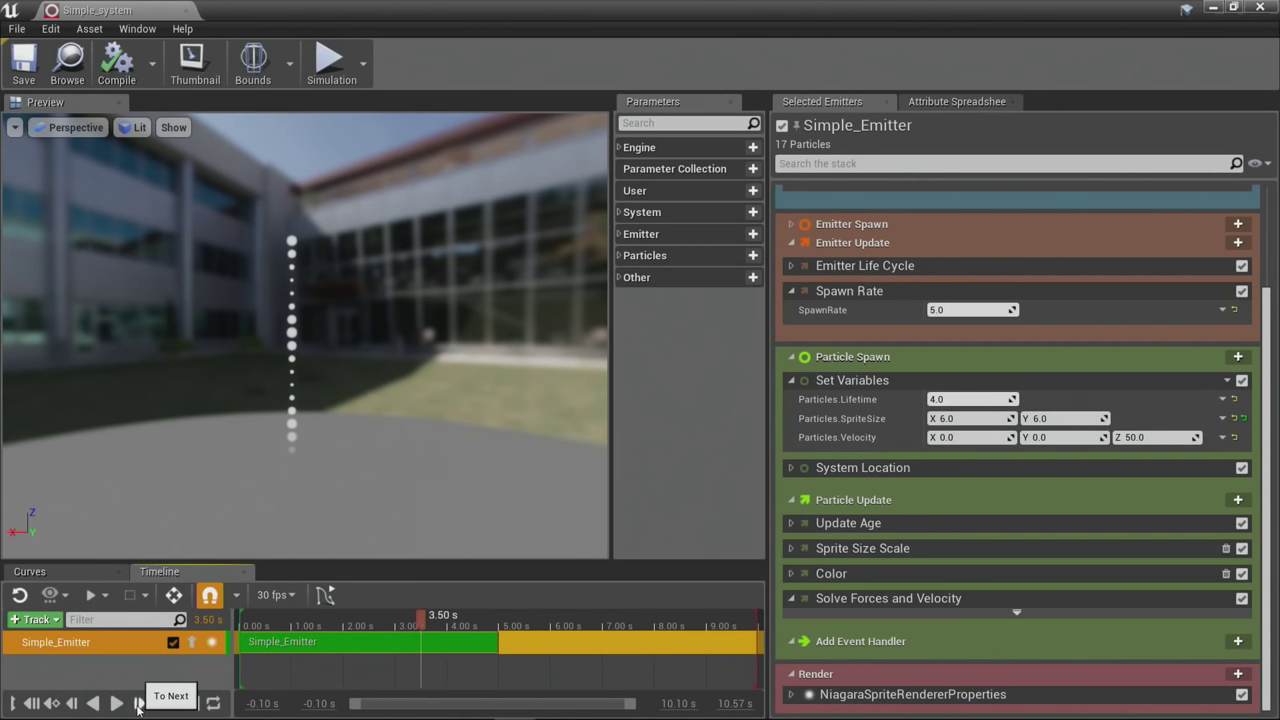
left_click(138, 704)
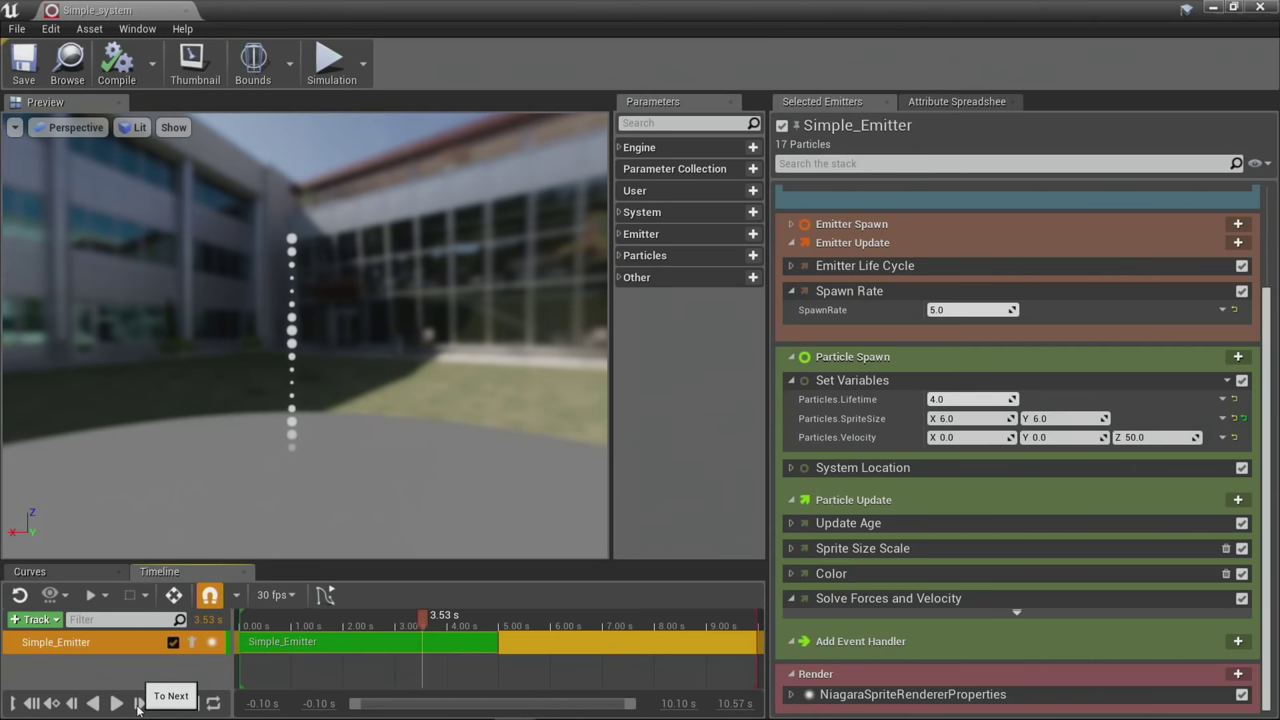
Step: Check the sequence display rate options, and advance the timeline frame by frame to 4.10 s
left_click(274, 595)
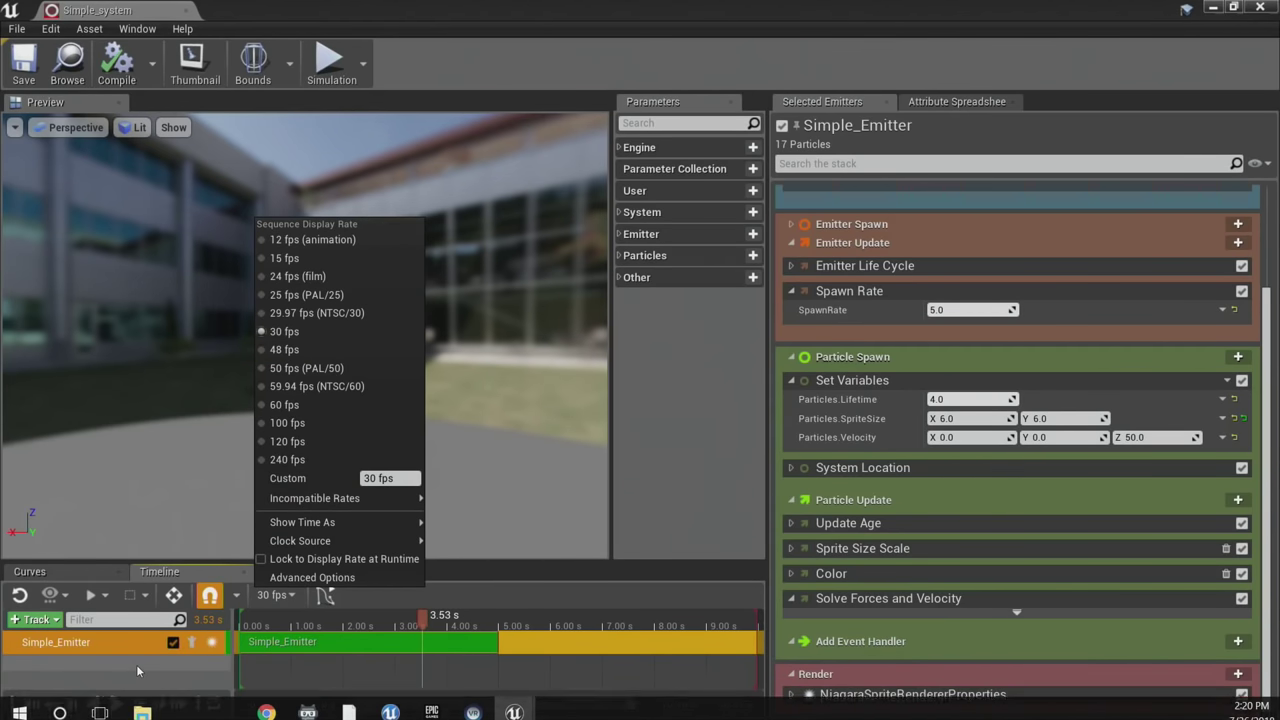
left_click(140, 703)
left_click(140, 703)
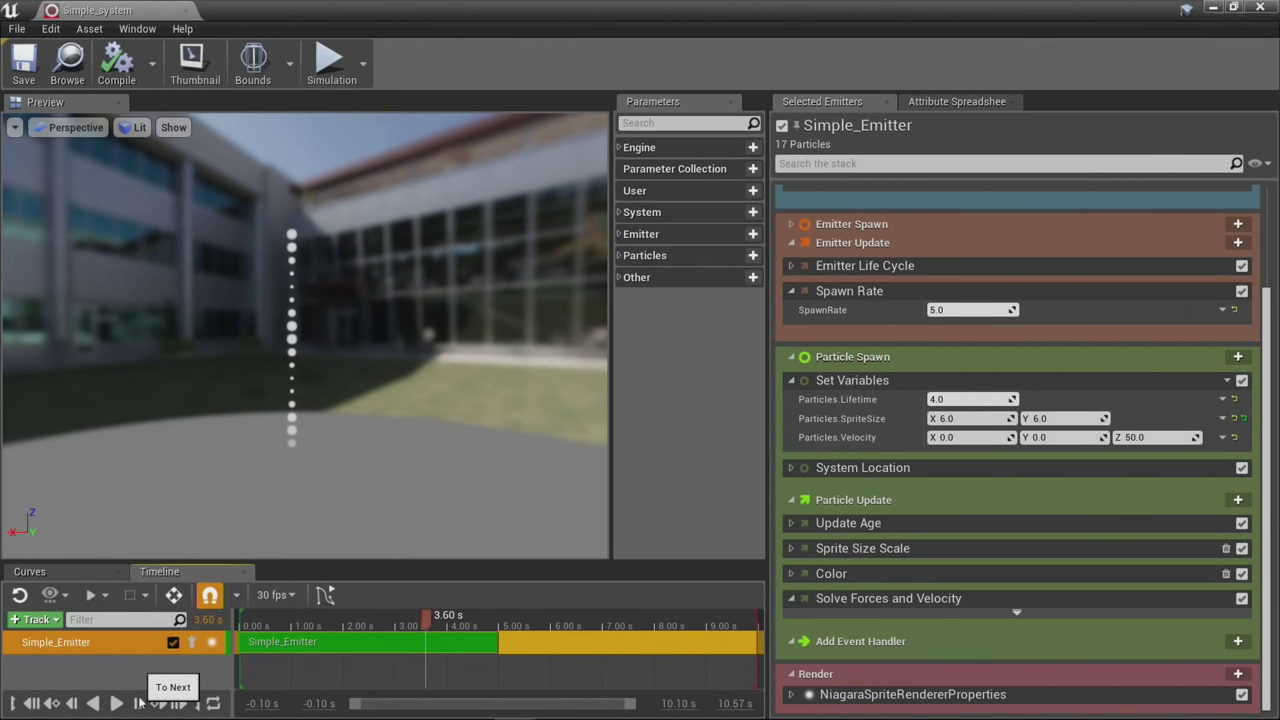
left_click(140, 703)
left_click(140, 703)
left_click(140, 703)
left_click(140, 703)
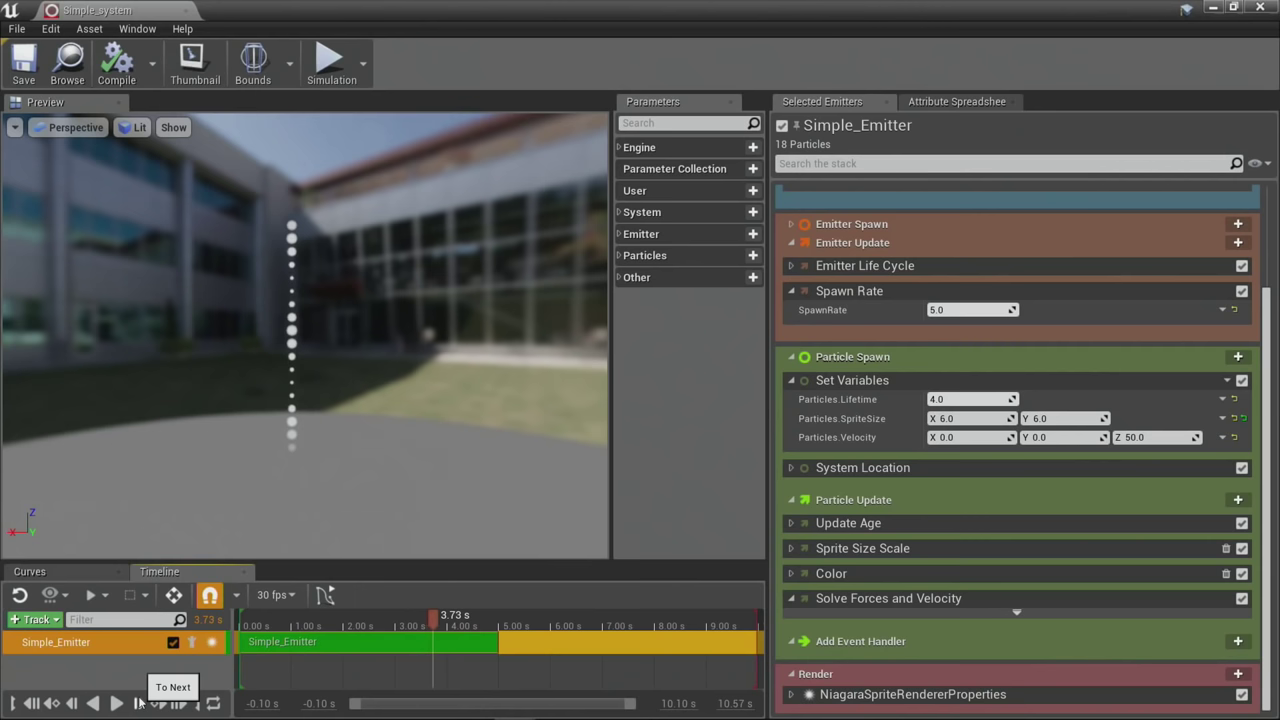
left_click(140, 703)
left_click(140, 703)
left_click(140, 703)
left_click(140, 703)
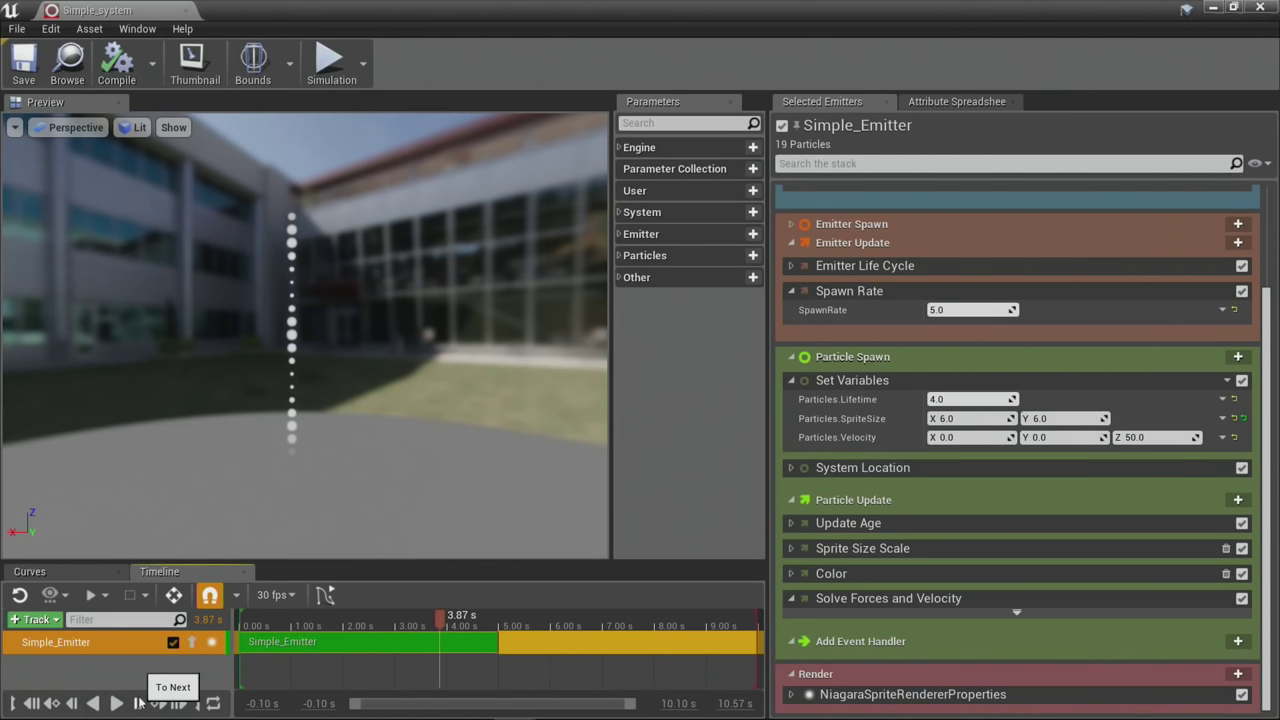
left_click(140, 703)
left_click(140, 703)
left_click(140, 703)
left_click(140, 703)
left_click(140, 703)
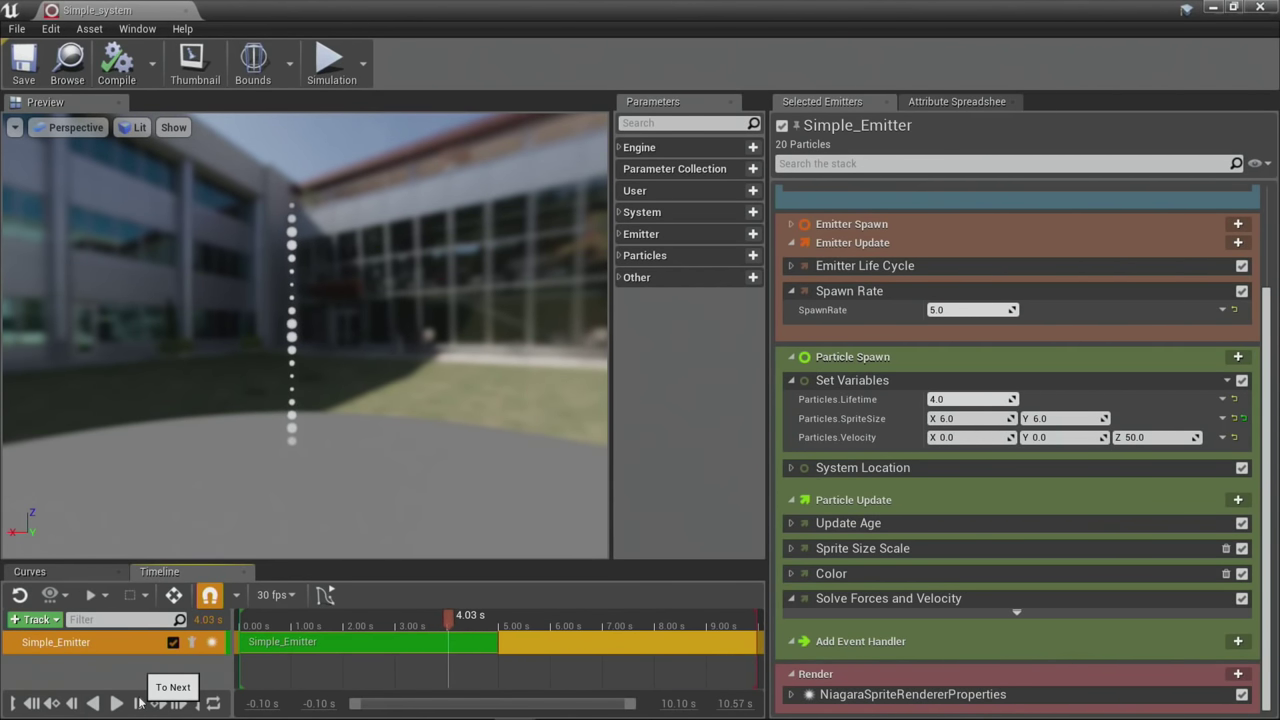
left_click(140, 703)
left_click(140, 703)
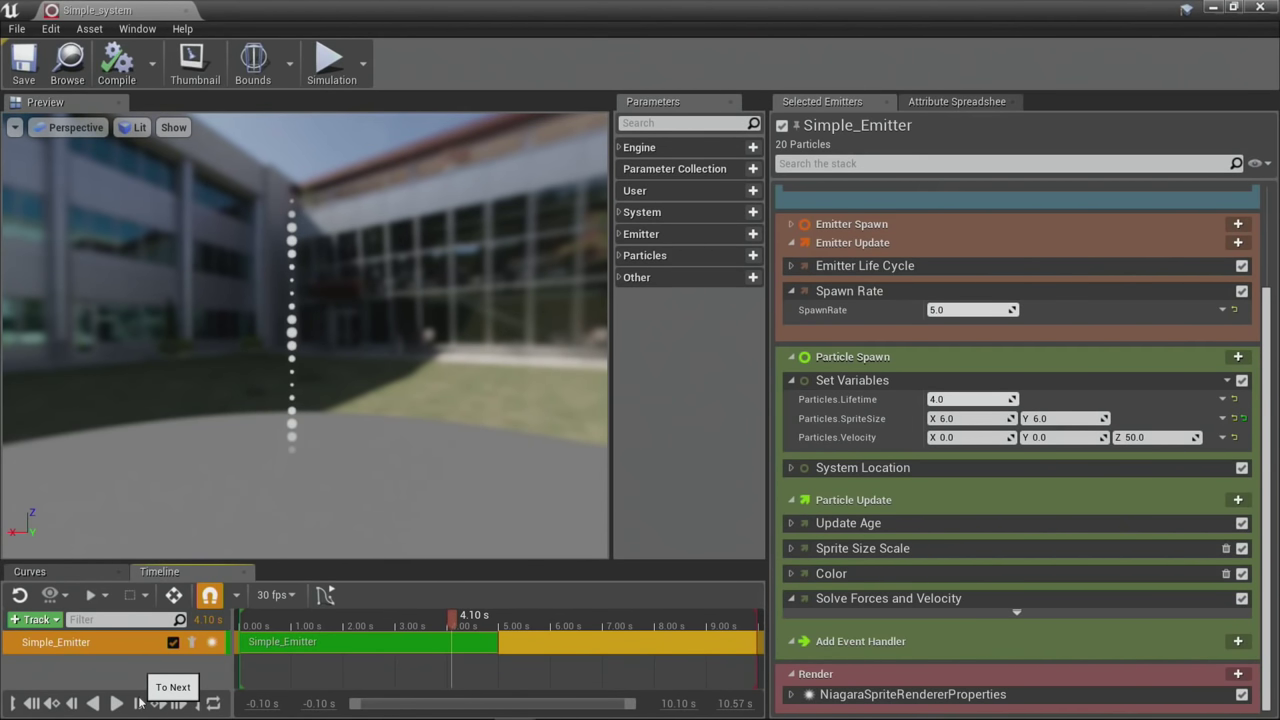
Step: Scrub the timeline to 2.00 s and to 4.50 s, and expand the System Location module
left_click_drag(466, 625, 347, 606)
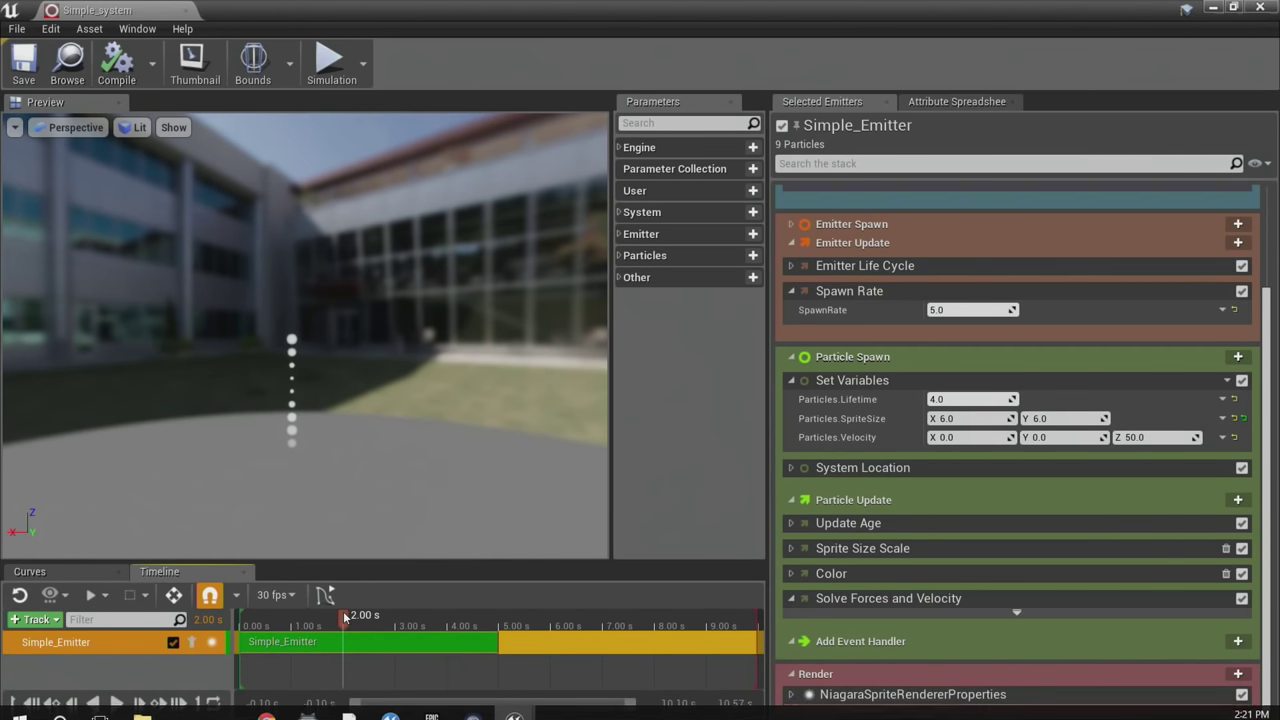
left_click_drag(343, 614, 472, 615)
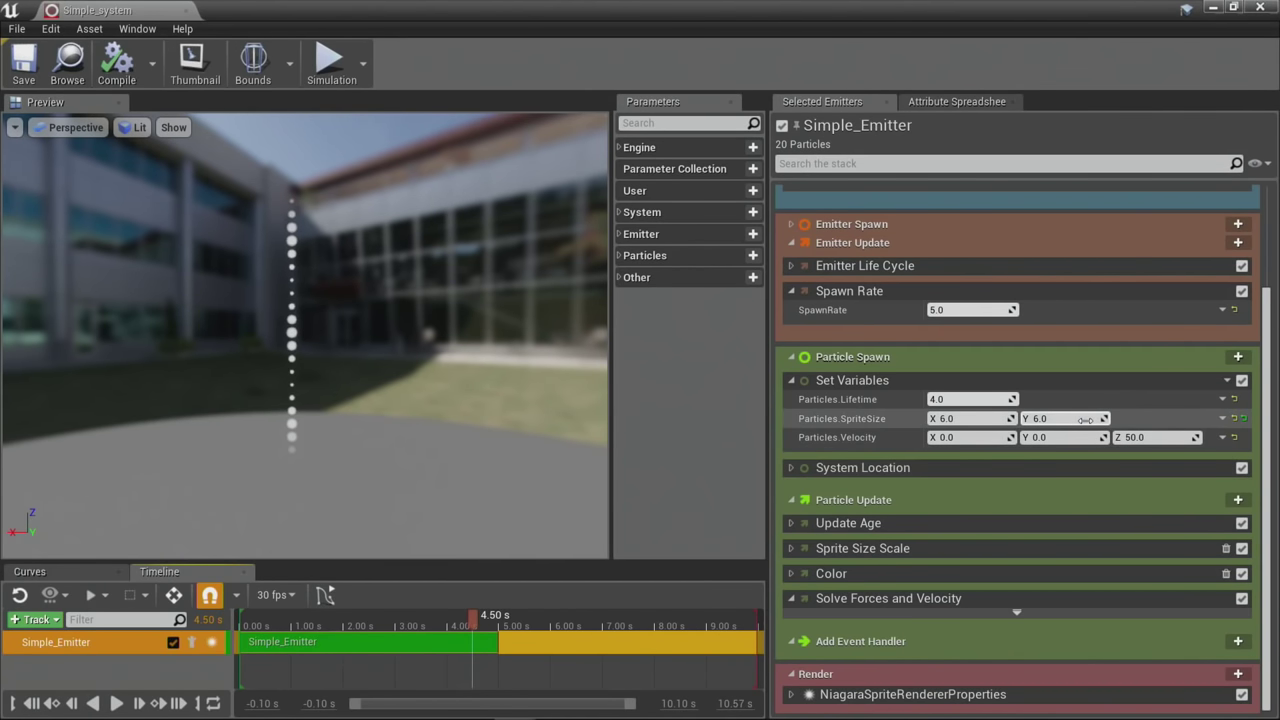
left_click(790, 468)
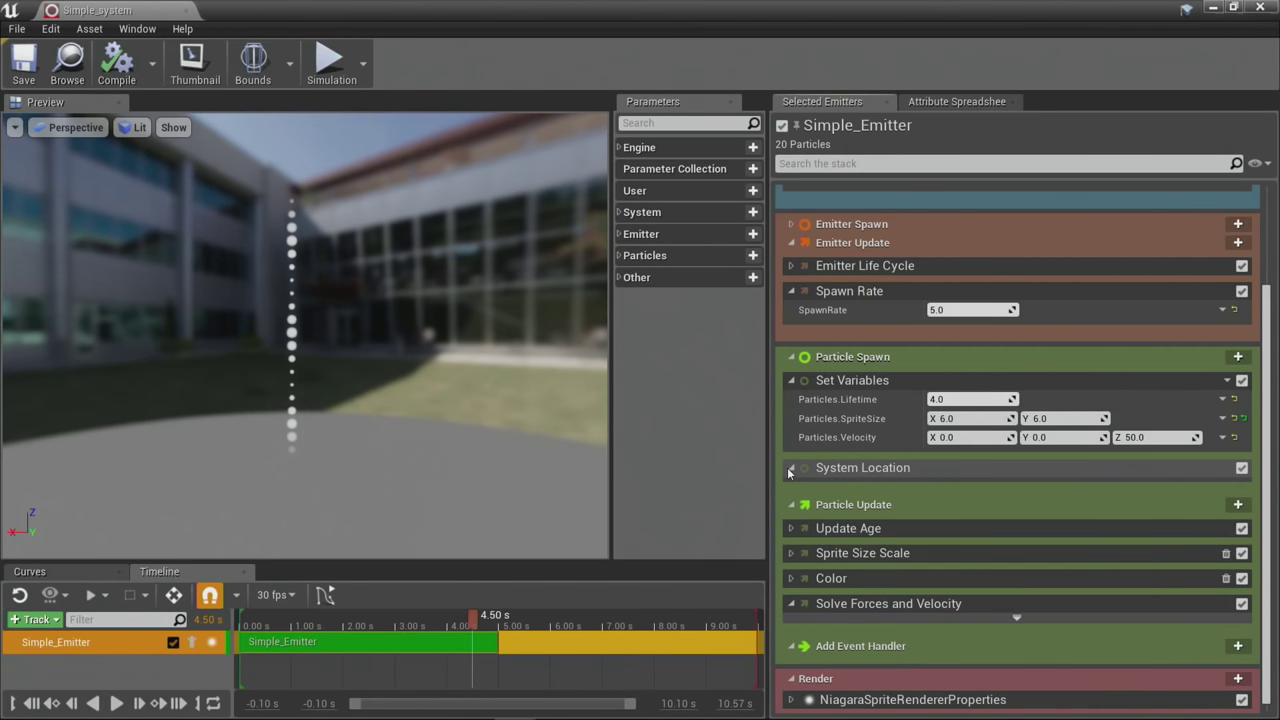
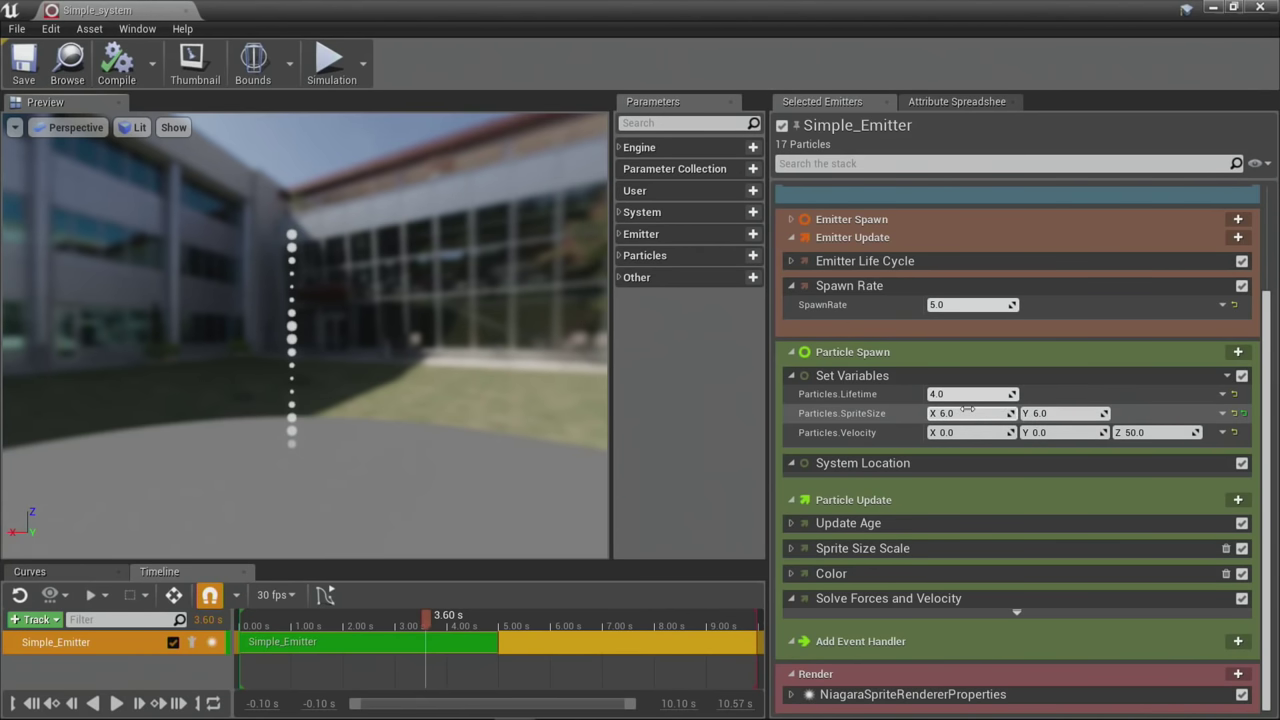
Step: Check the sprite size's Y value without changing it, and expand the Sprite Size Scale module to examine its Scale Factor inputs
left_click(1038, 414)
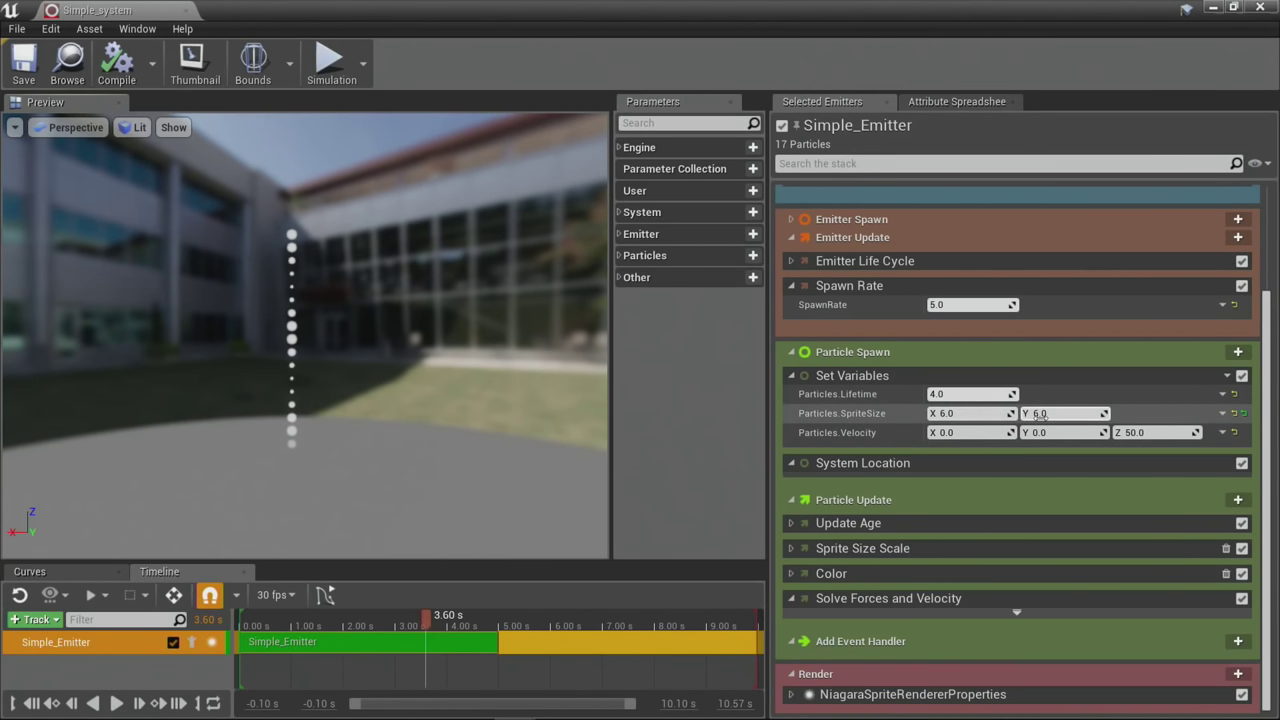
key("Return")
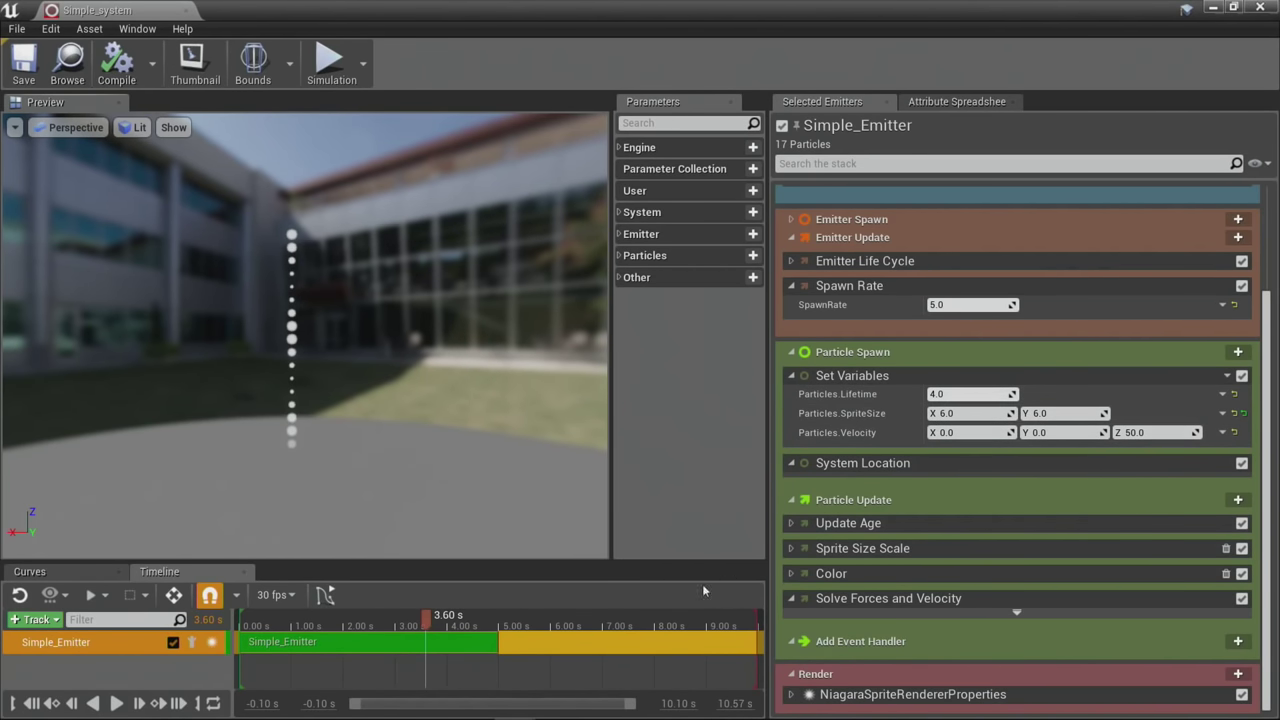
left_click(792, 550)
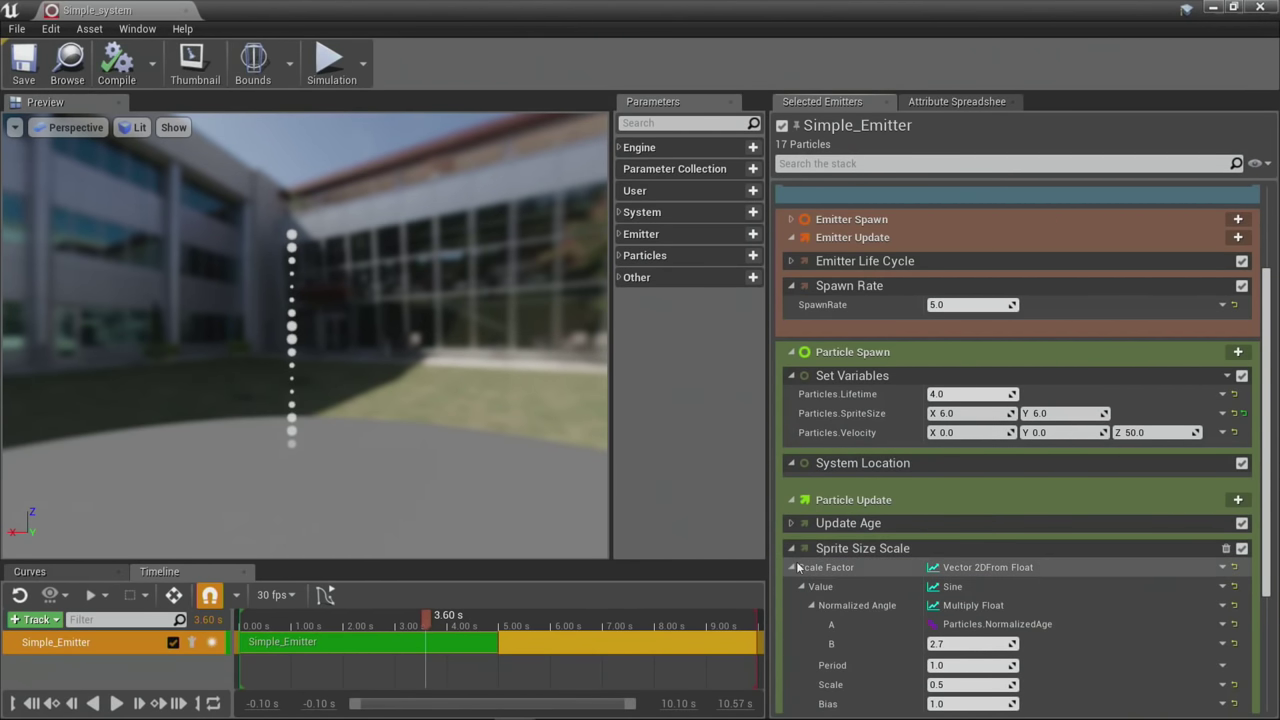
scroll(797, 561, "down", 2)
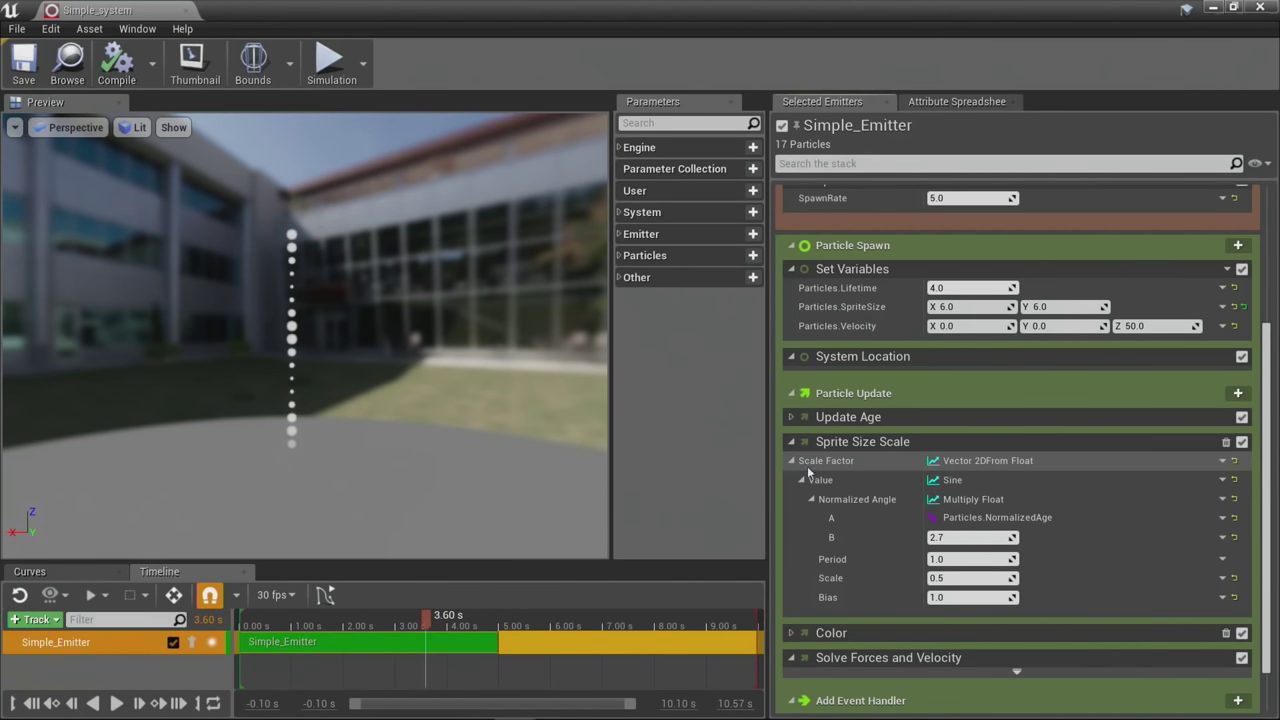
Step: Examine the Sprite Size Scale module's script graph and compare its Map Get inputs with the module's settings in Simple_system
double_click(891, 451)
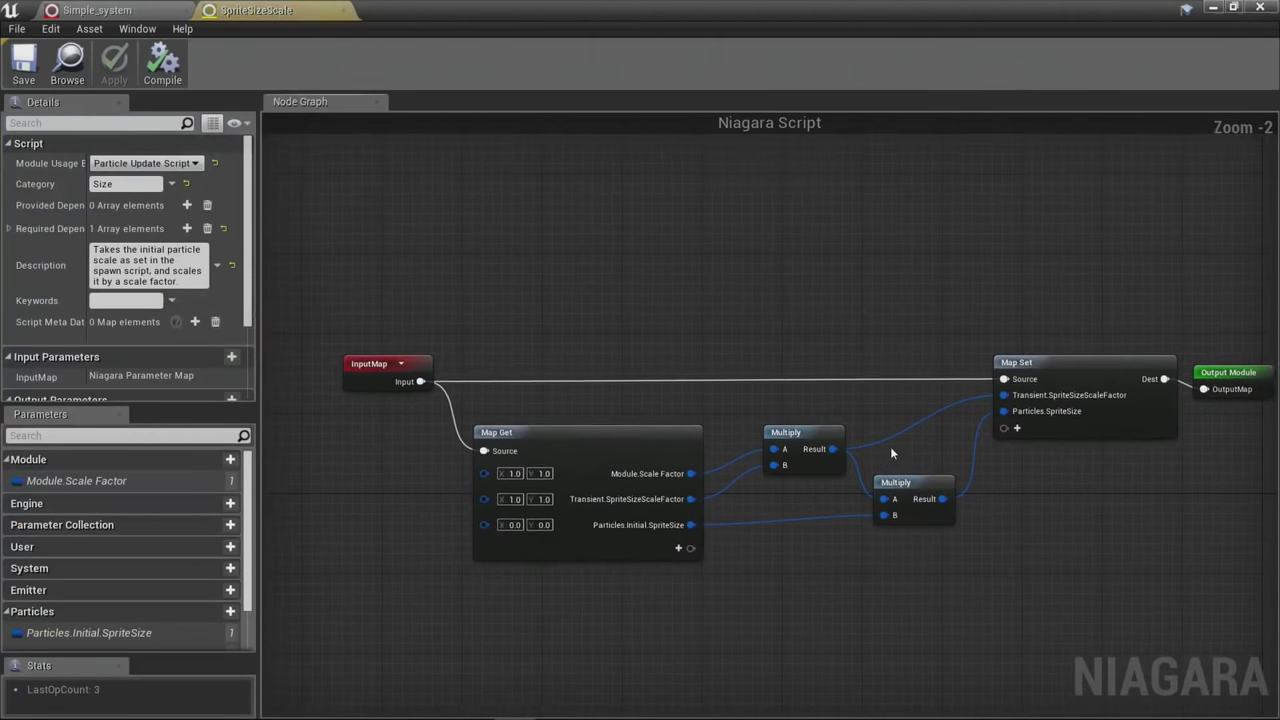
scroll(815, 594, "up", 2)
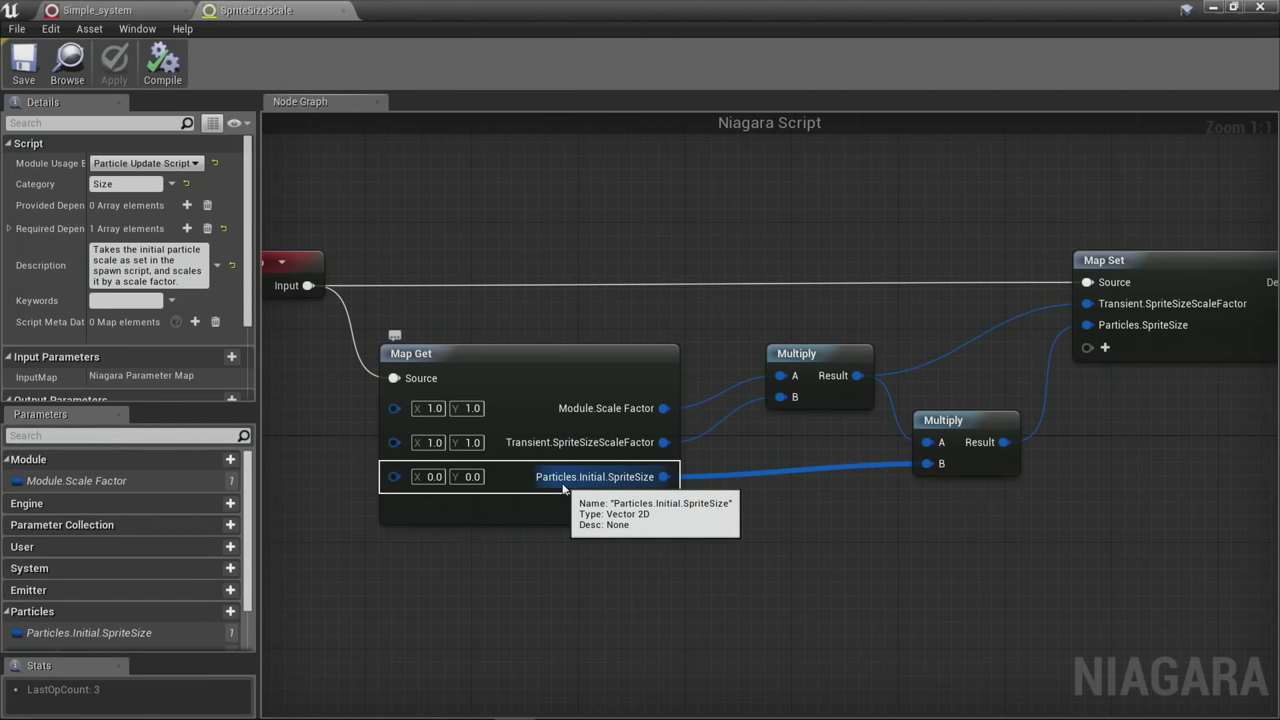
left_click(100, 10)
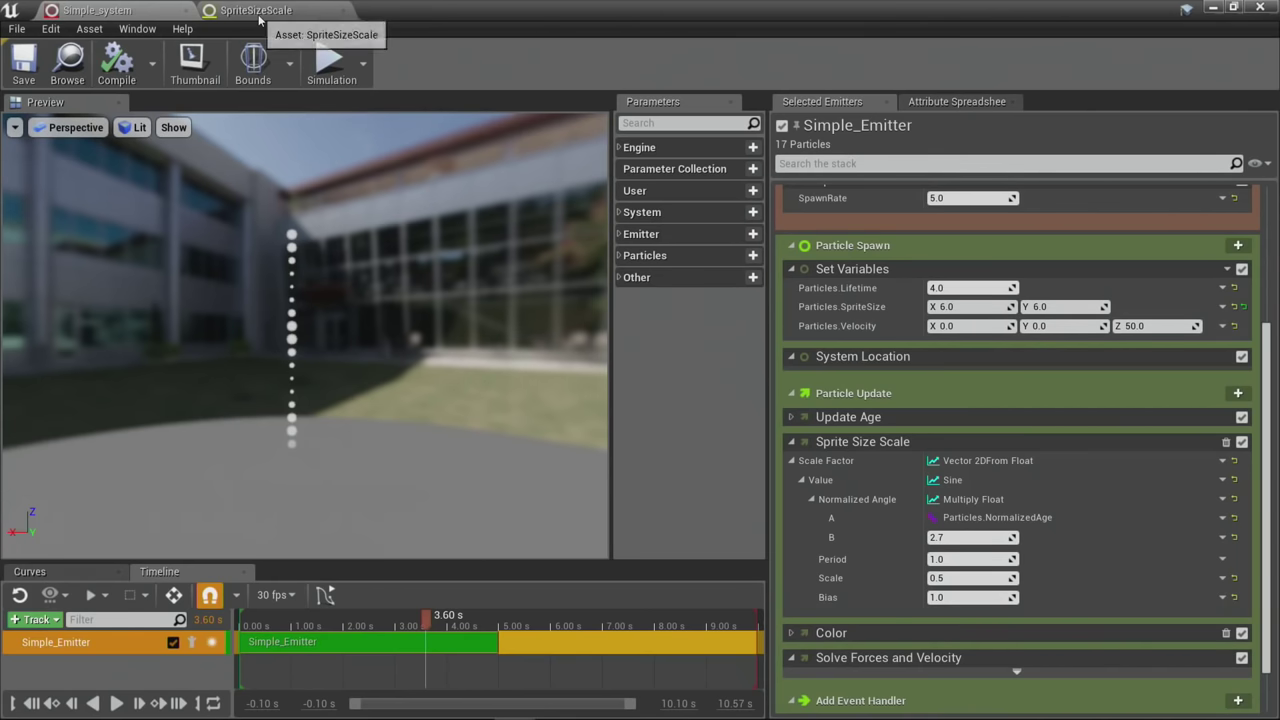
left_click(256, 10)
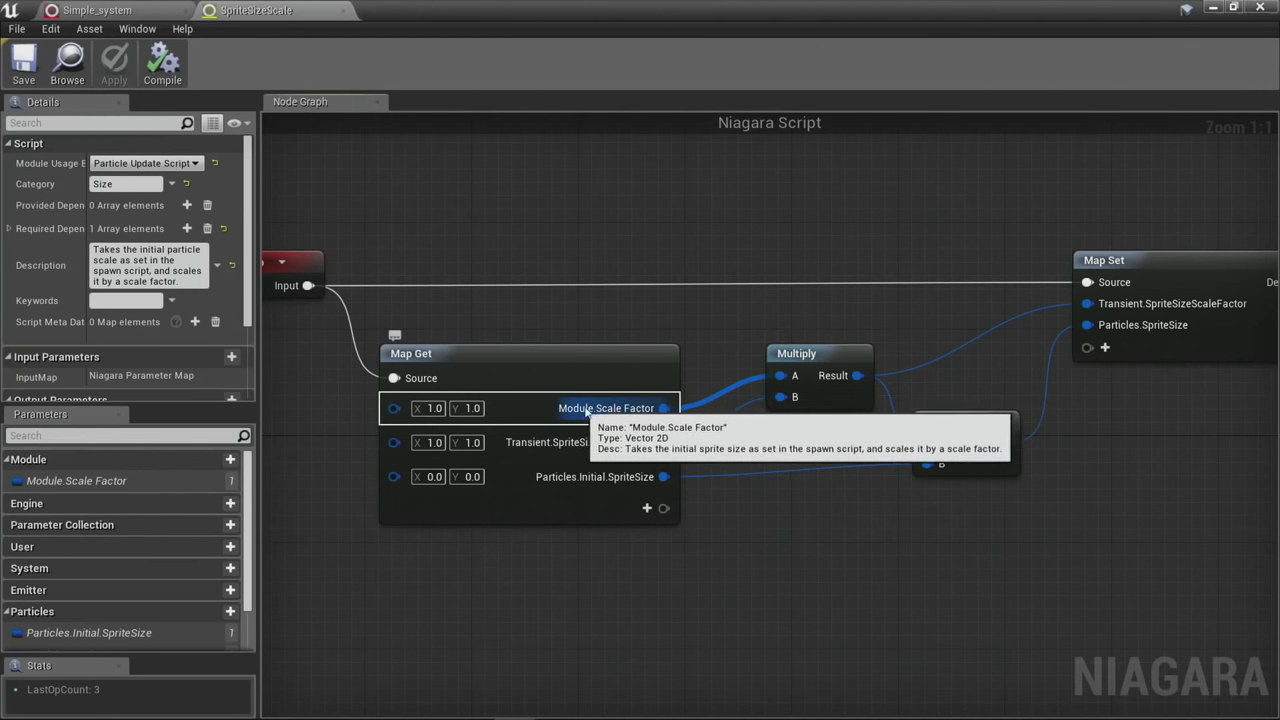
left_click(105, 10)
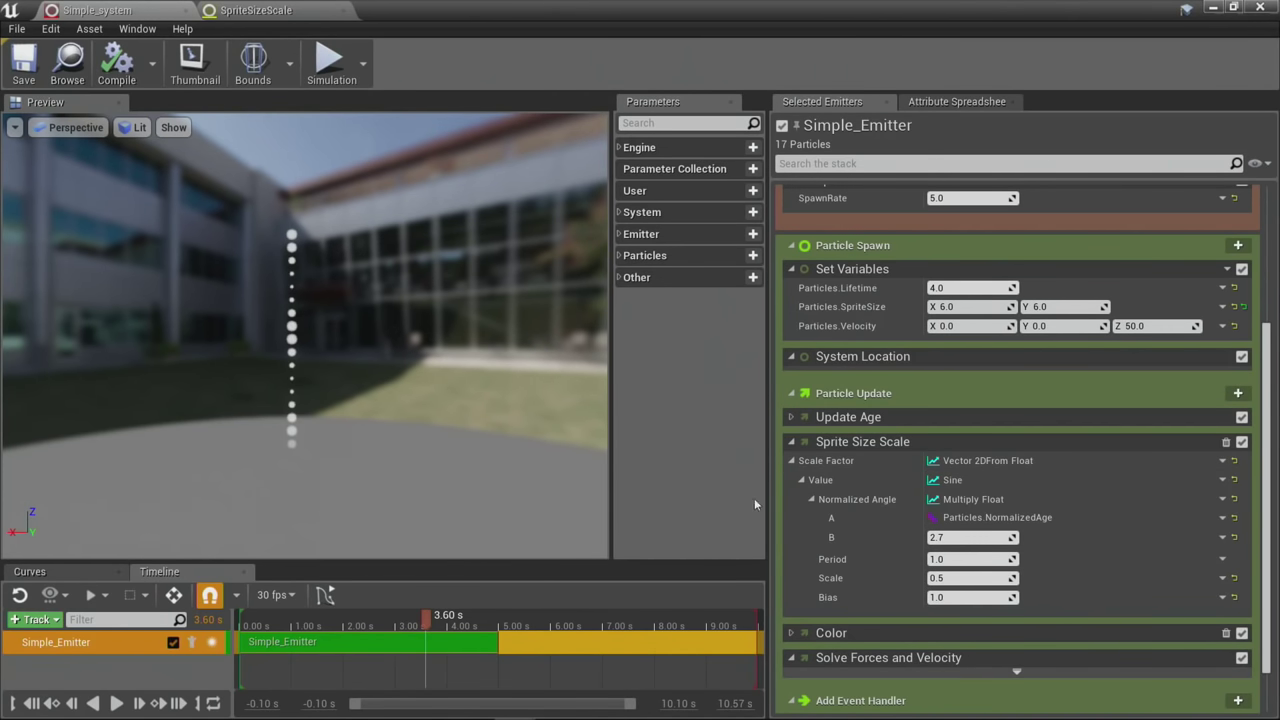
left_click(258, 13)
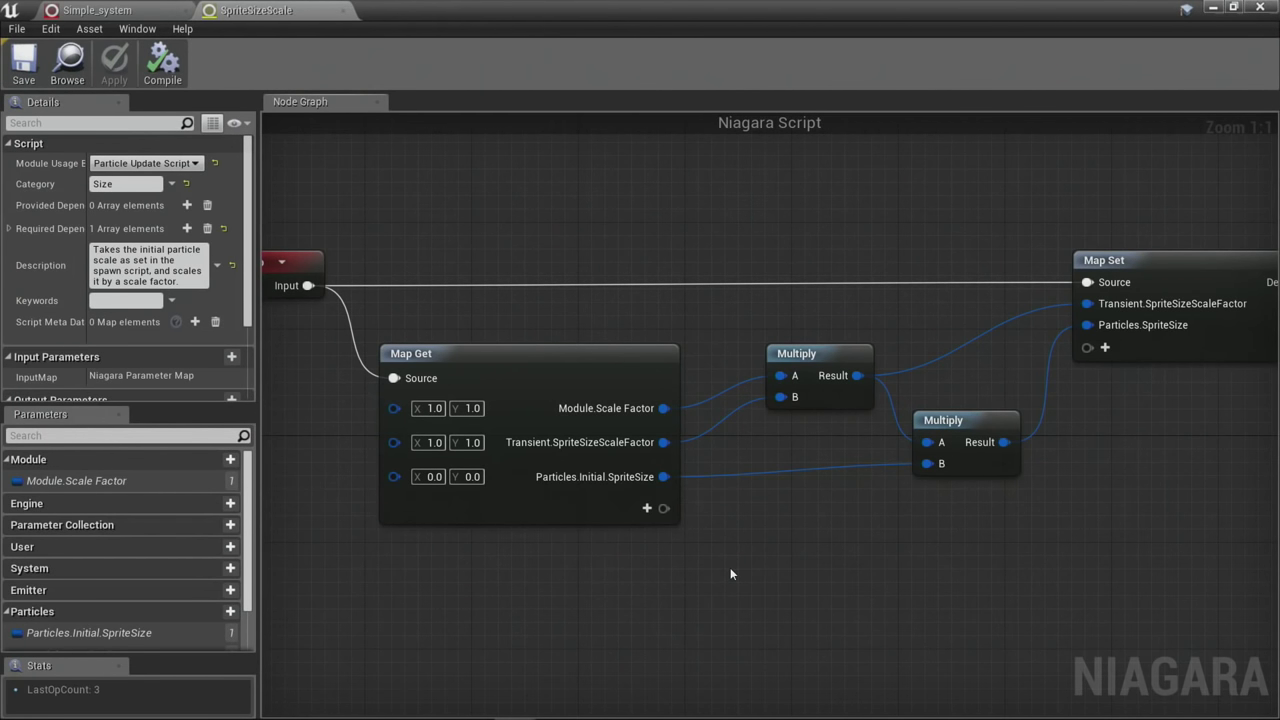
left_click(100, 10)
scroll(1103, 586, "down", 1)
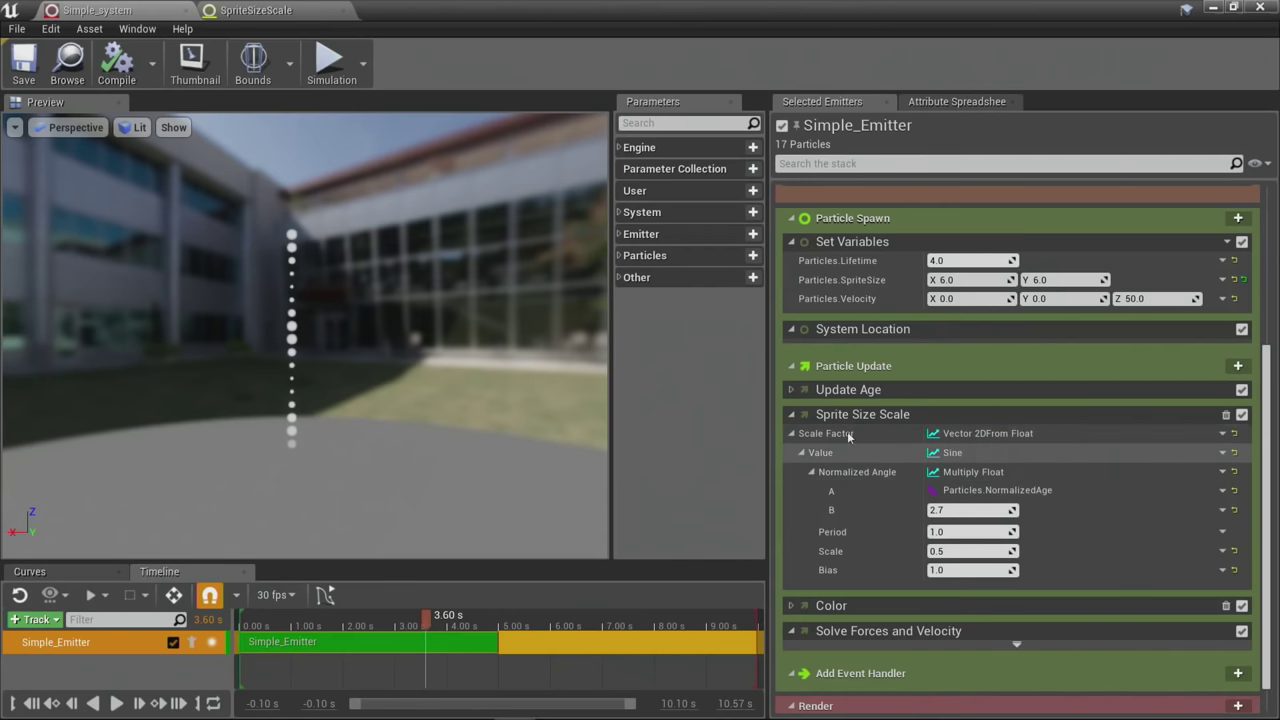
Step: Reset the Sprite Size Scale module's Scale Factor to its default and scrub the timeline to 4.77 s
mouse_move(855, 440)
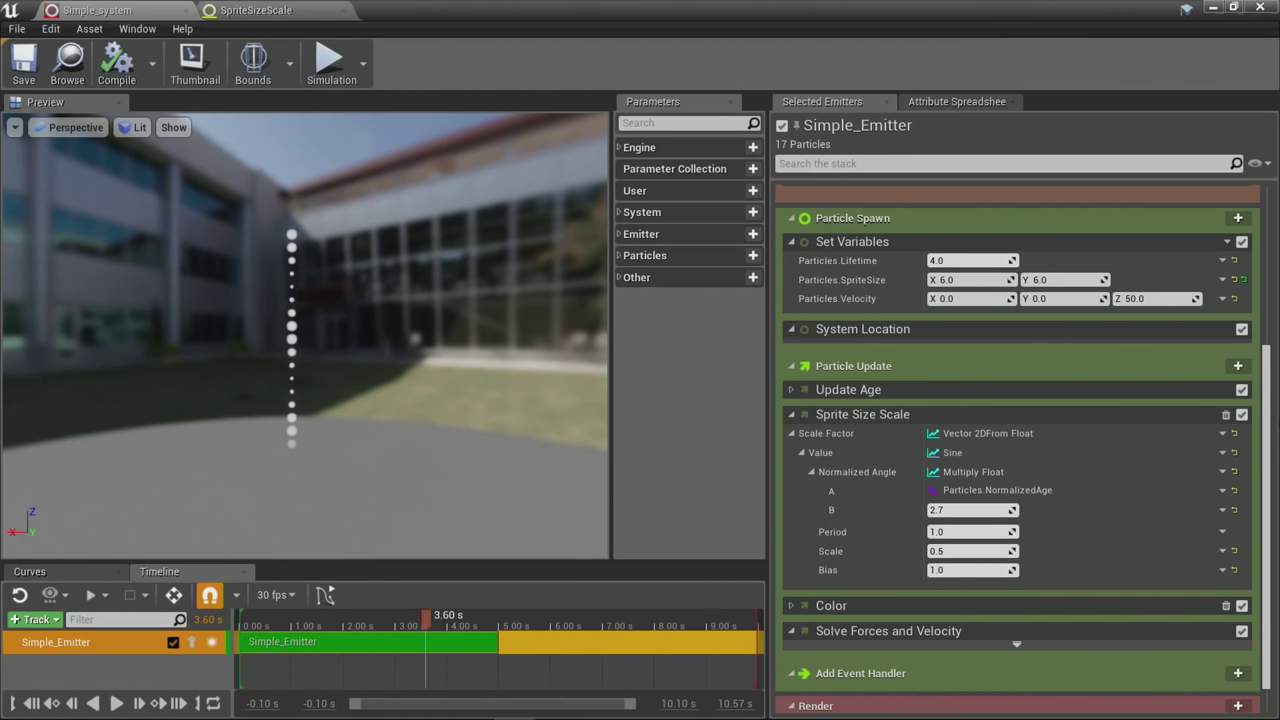
left_click(1234, 433)
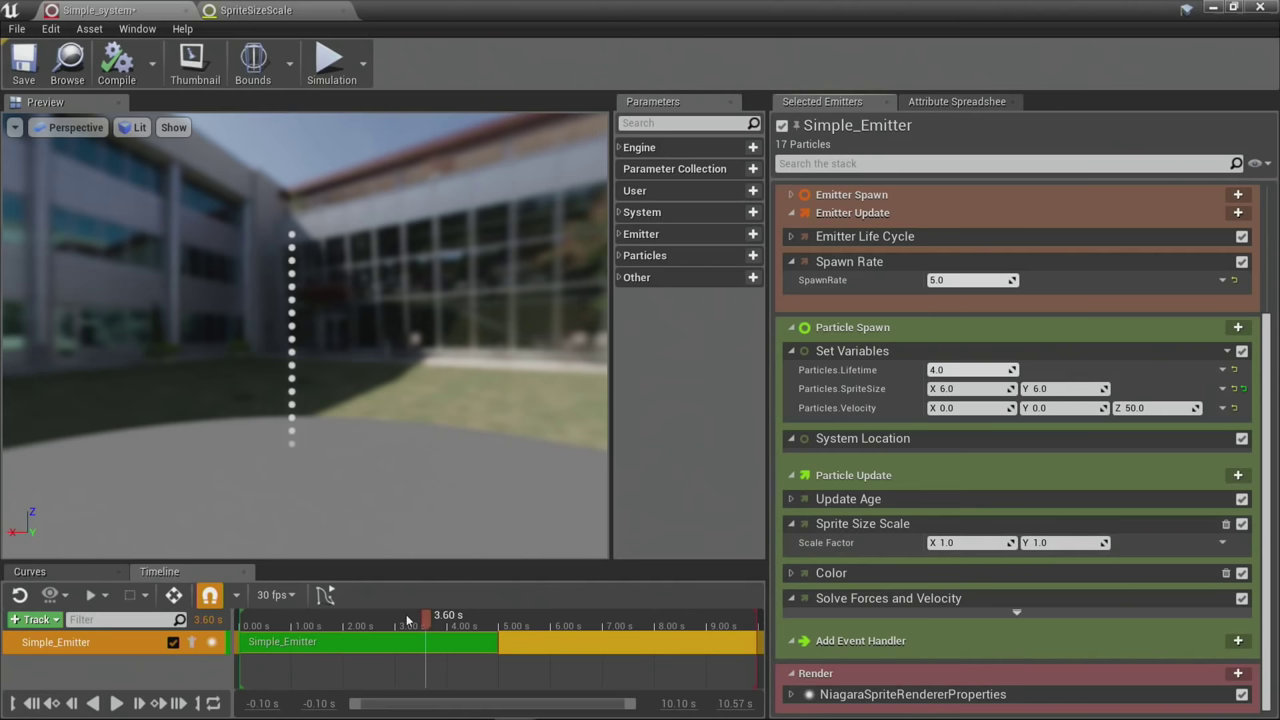
left_click_drag(406, 630, 488, 620)
Step: Set the Sprite Size Scale module's Scale Factor to X 2.0 and Y 2.0
left_click(985, 542)
type("2")
key("Tab")
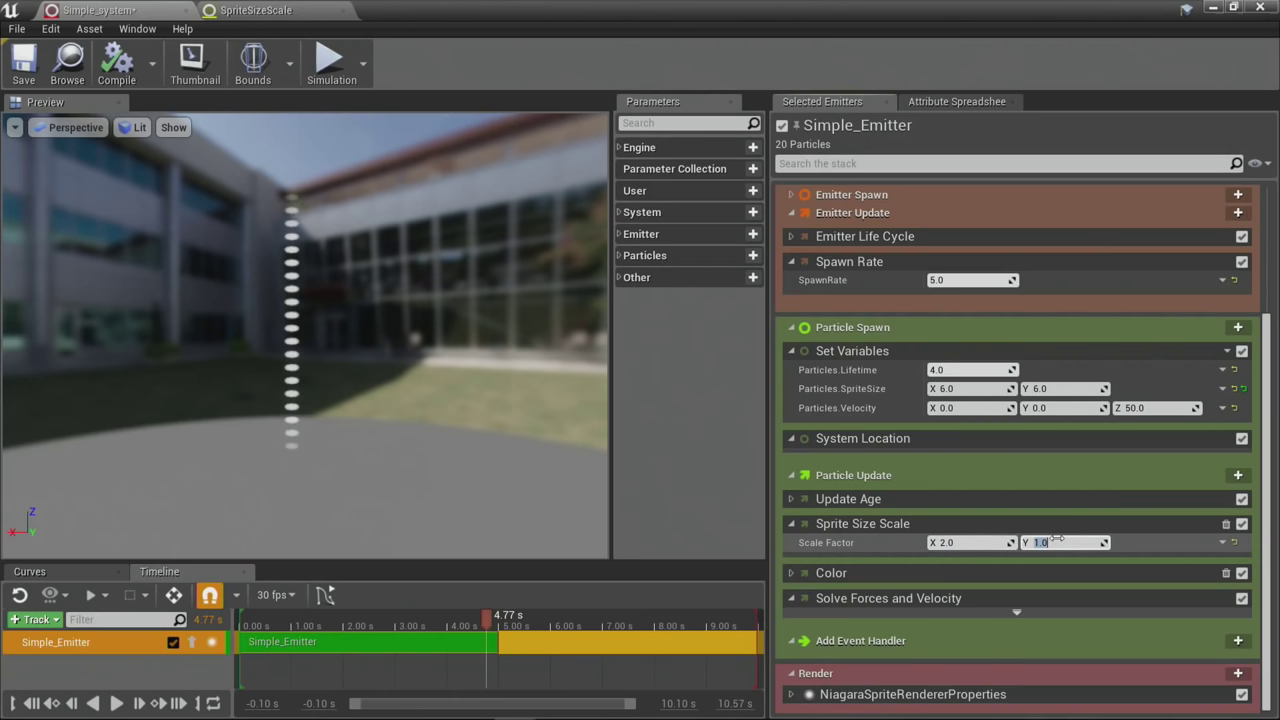
type("2")
key("shift+Tab")
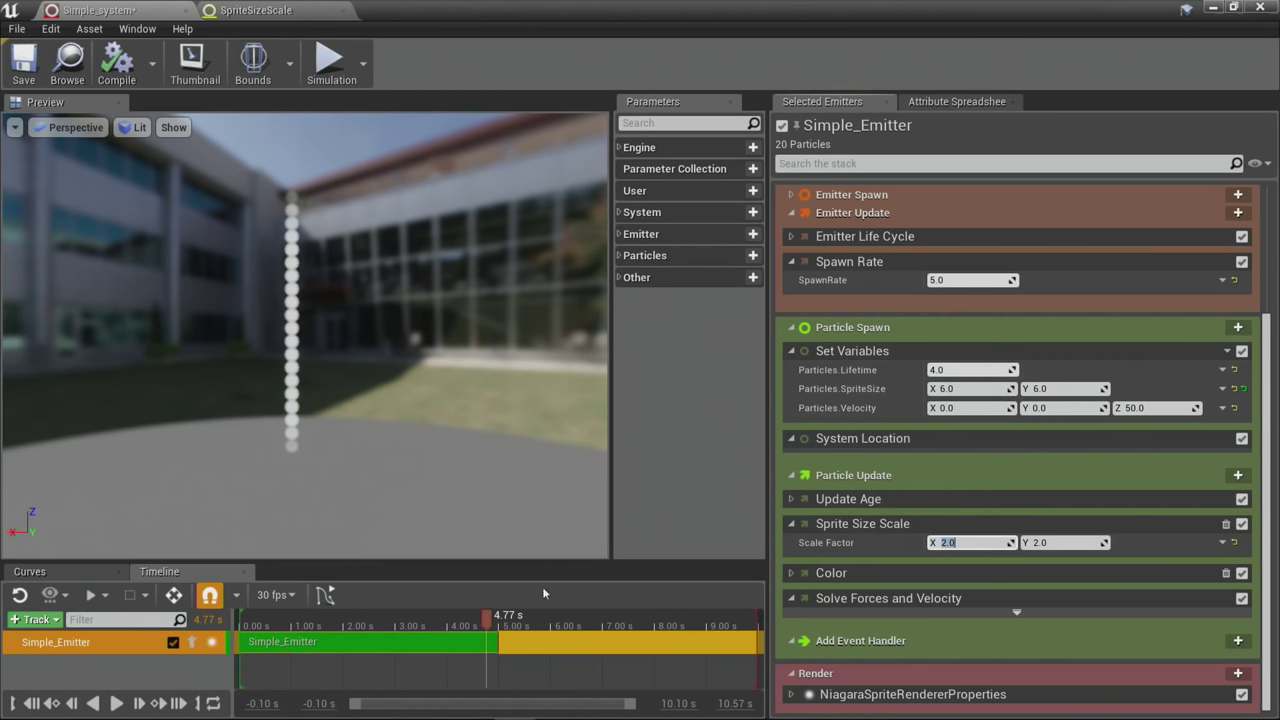
Step: Assign the Vector 2DFrom Float dynamic input to the Scale Factor and set its Value to 2.0
left_click(1223, 543)
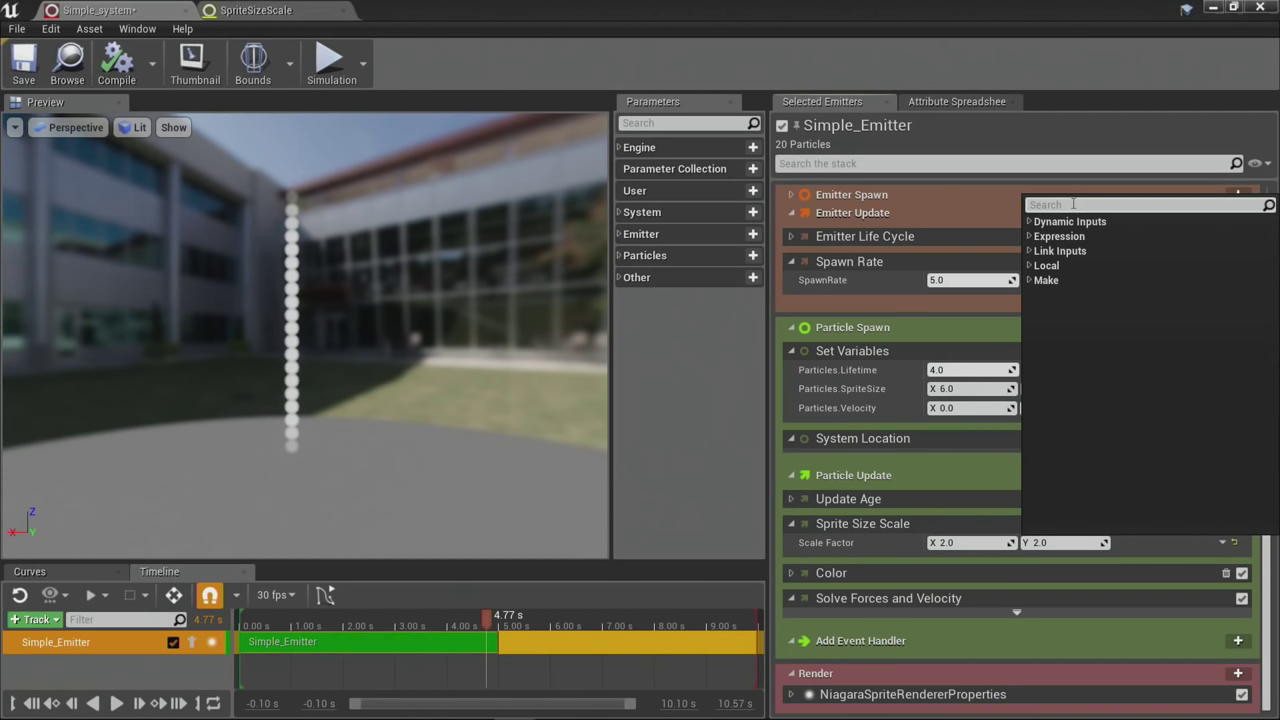
type("2d")
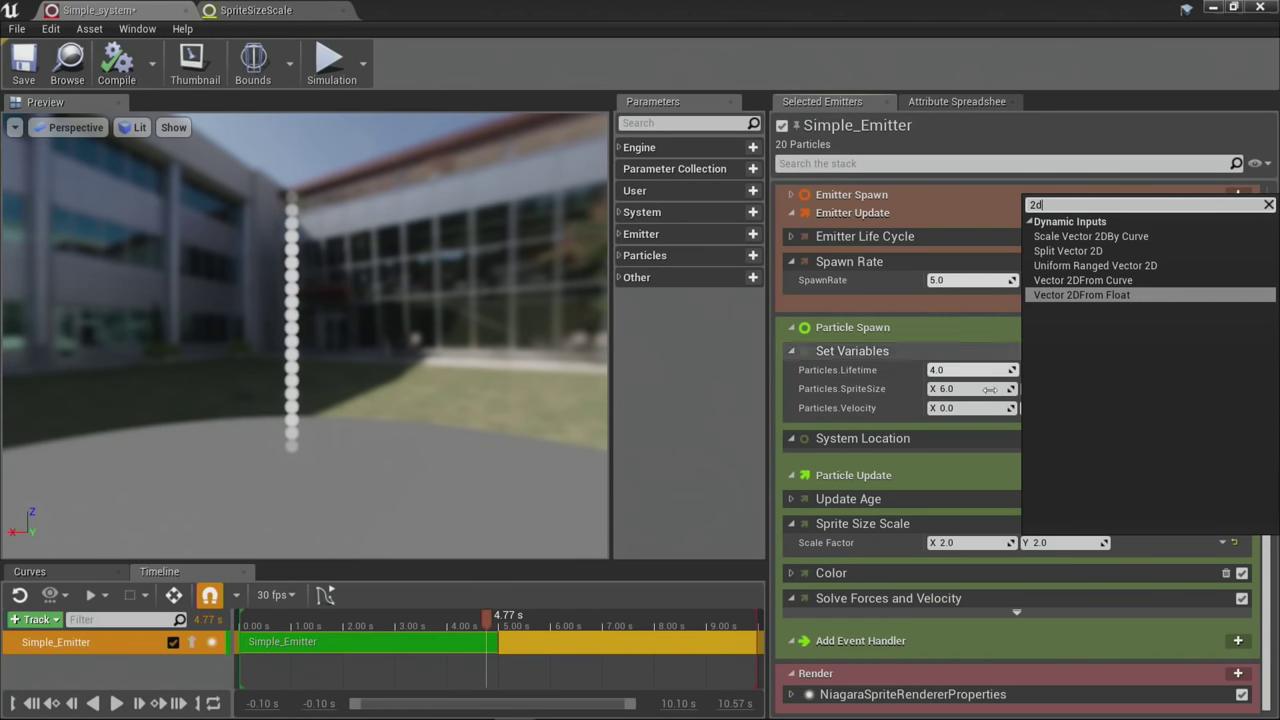
left_click(1071, 295)
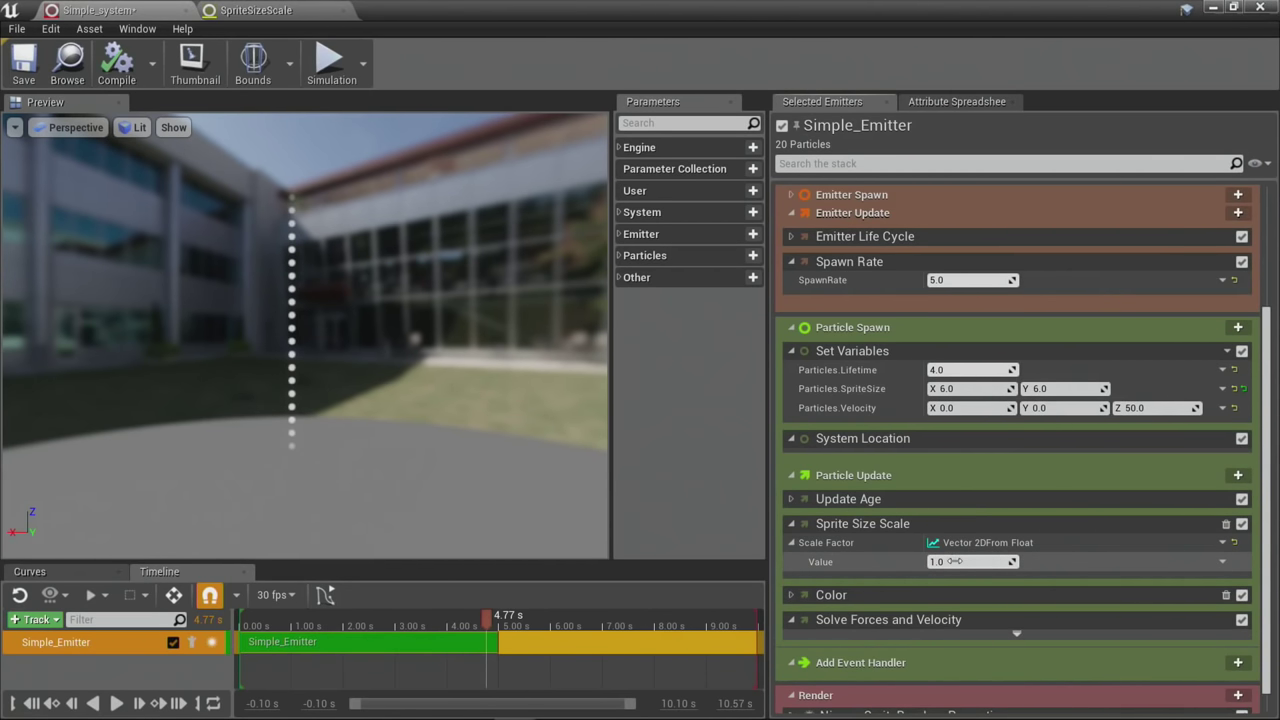
left_click(955, 561)
type("2")
key("Return")
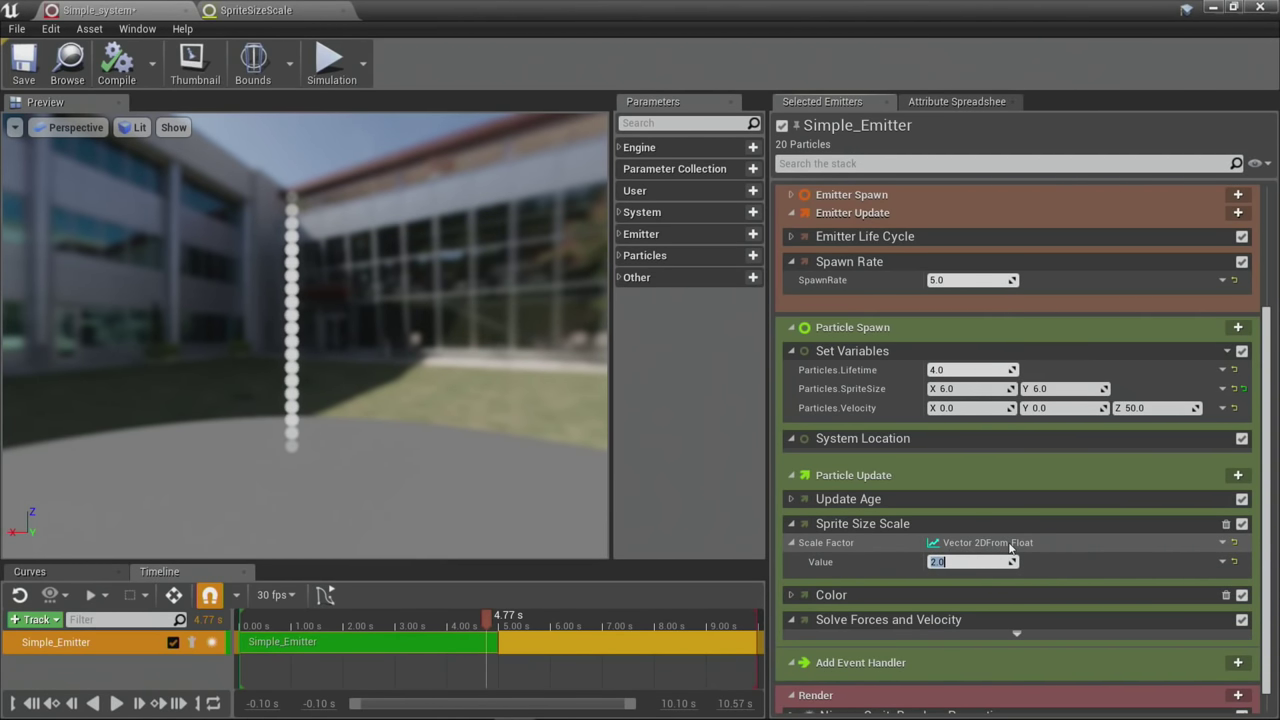
Step: Examine the Vector 2DFrom Float script graph, close it, and return to the Simple_system editor
double_click(945, 543)
right_click_drag(614, 586, 565, 560)
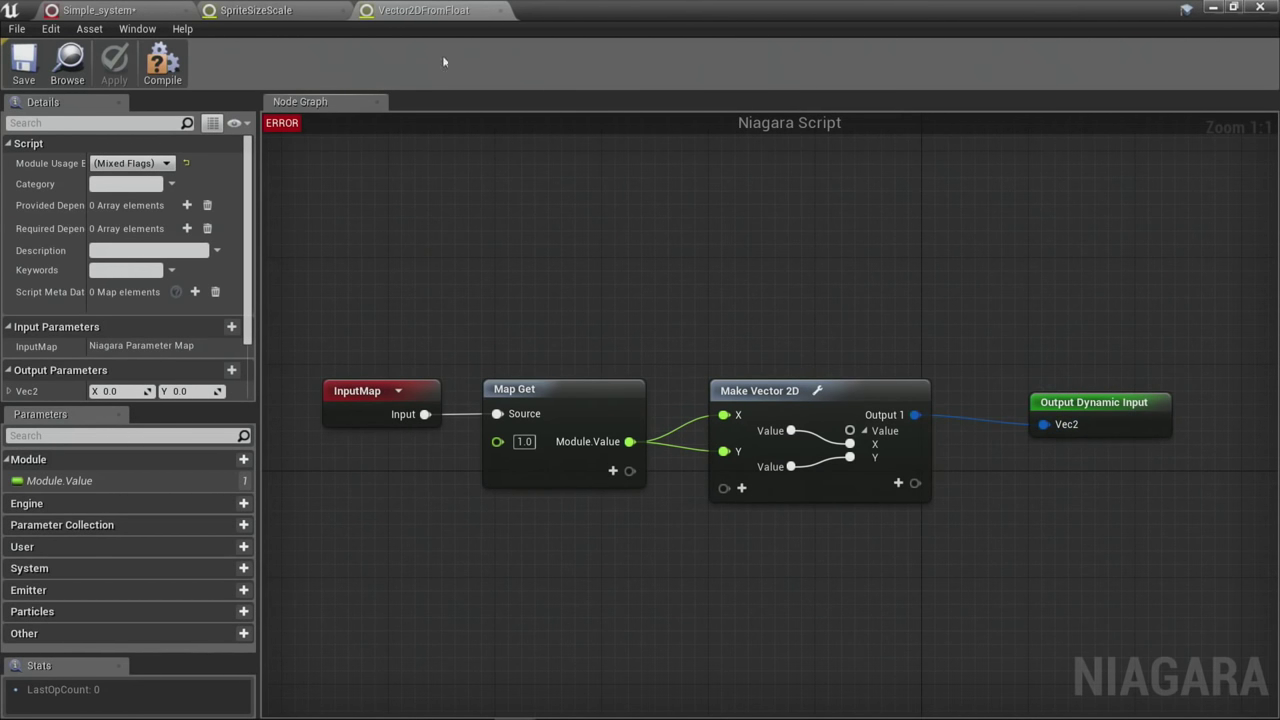
left_click(500, 11)
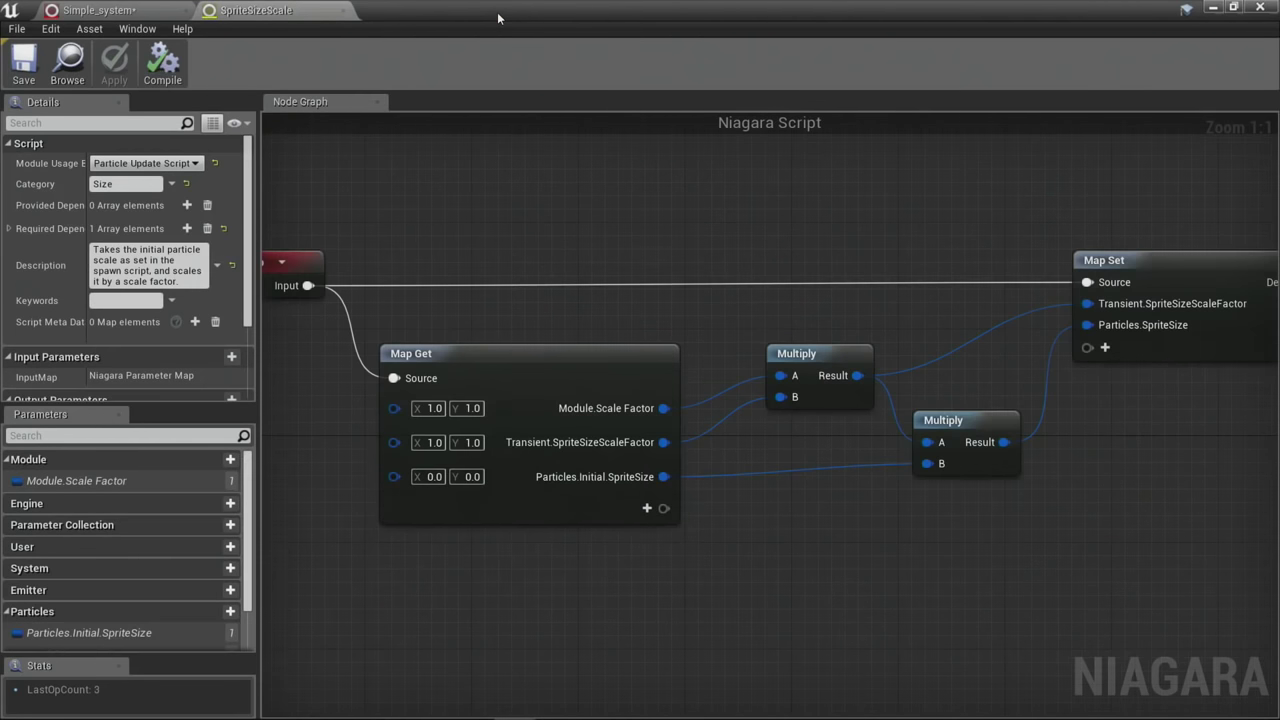
left_click(150, 11)
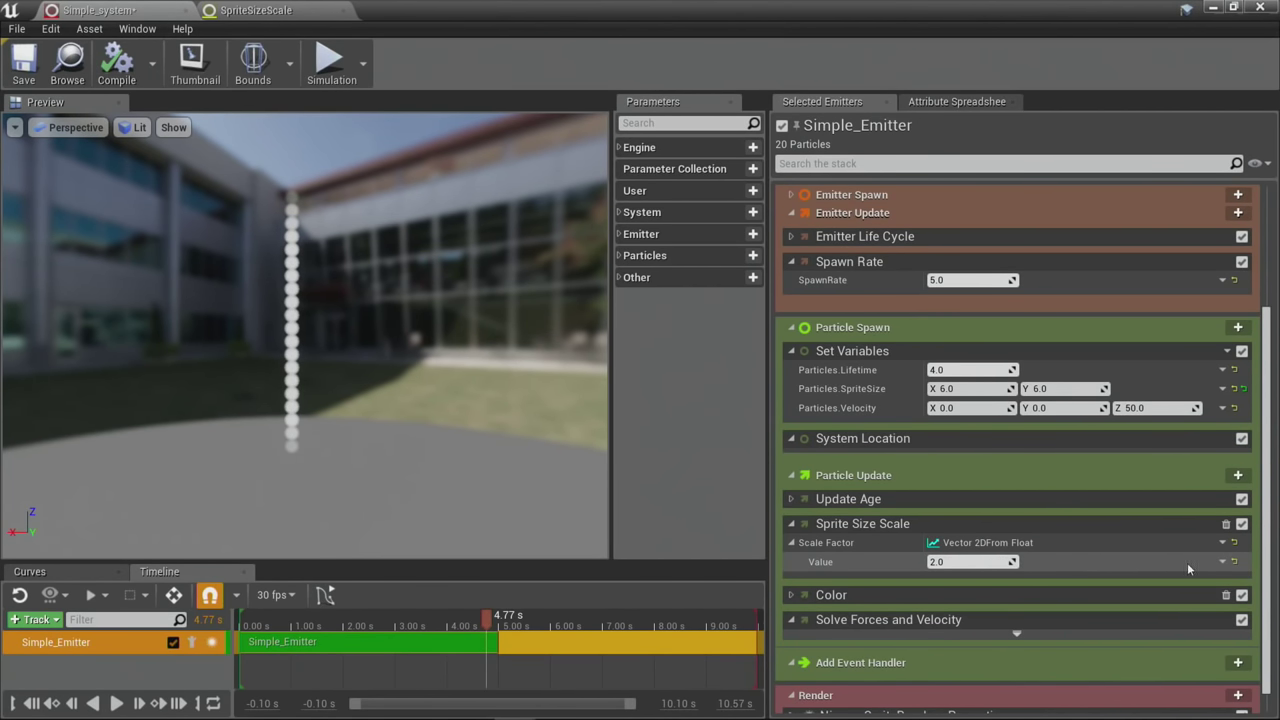
Step: Drive the Scale Factor's Value with the Sine dynamic input and link its Normalized Angle to Emitter.Age
left_click(1225, 563)
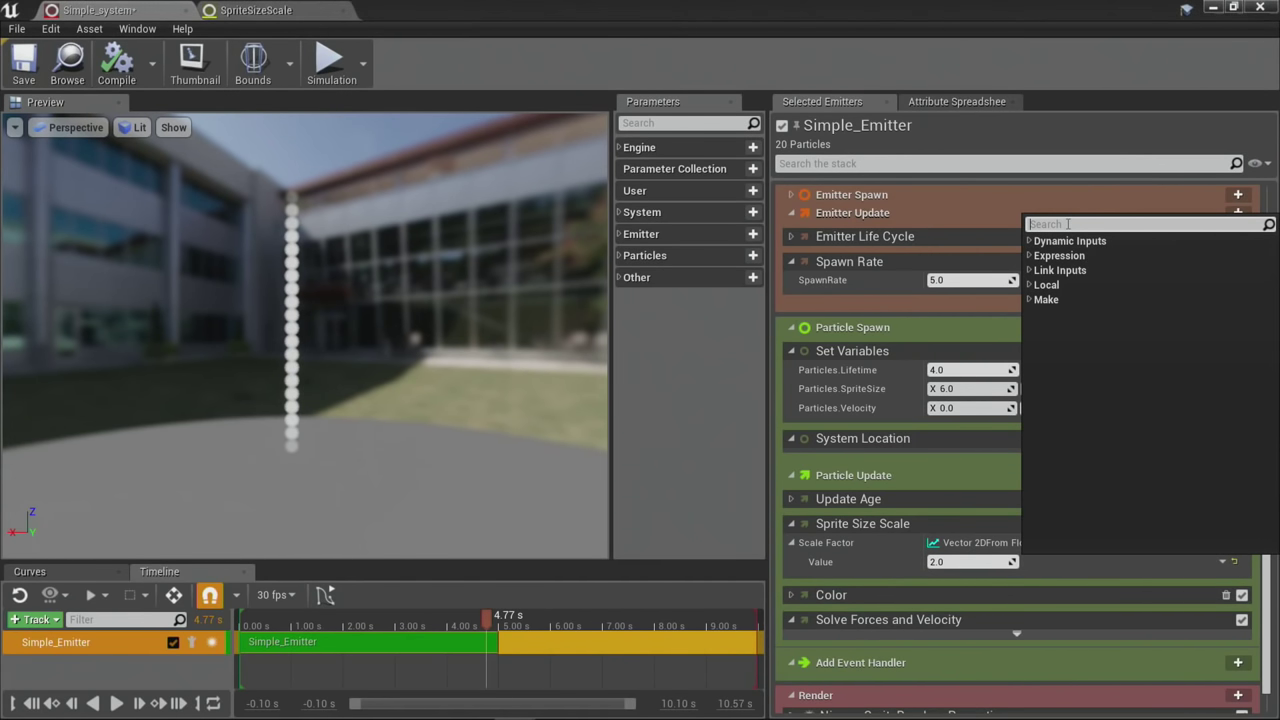
type("sine")
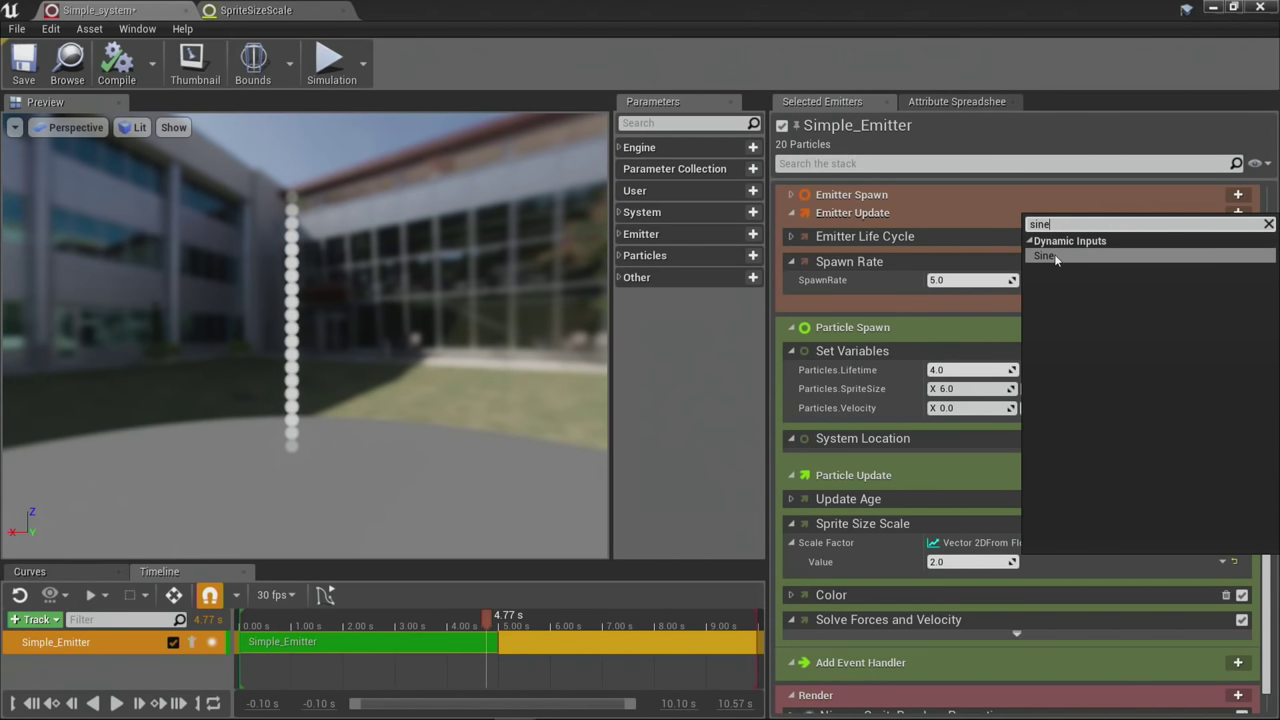
left_click(1055, 257)
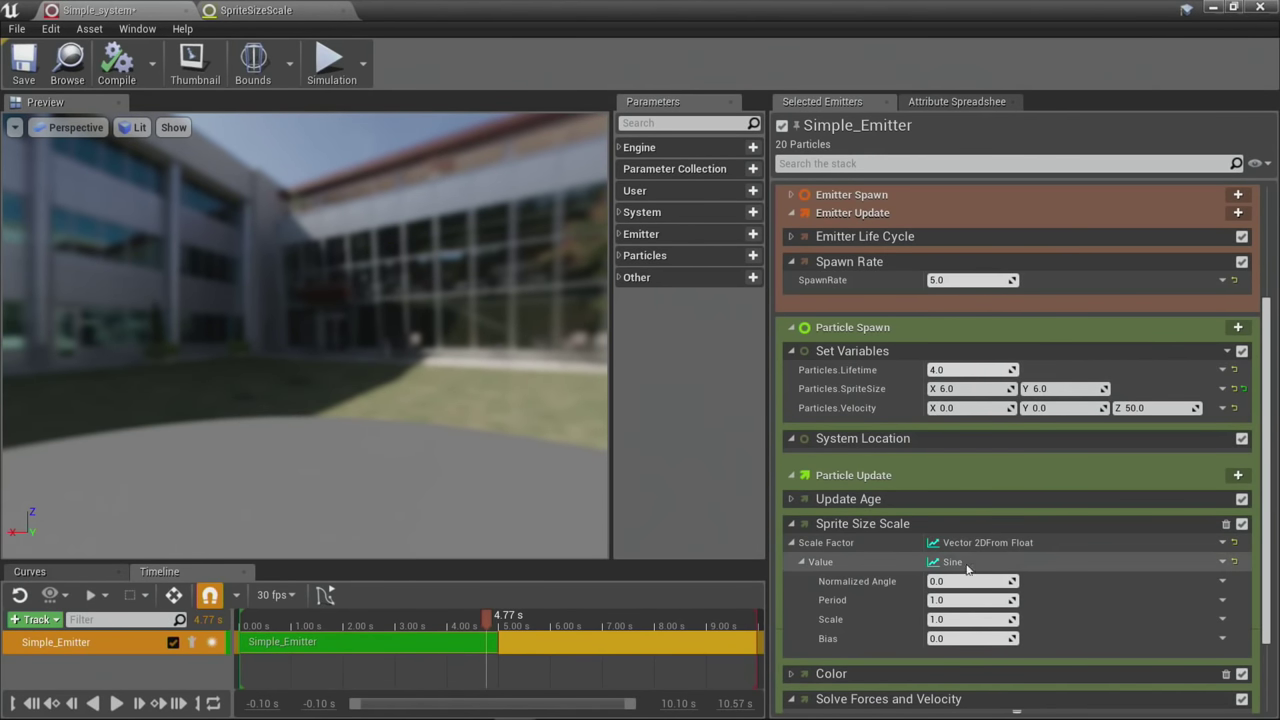
mouse_move(383, 624)
left_mouse_down()
mouse_move(352, 622)
mouse_move(405, 623)
left_mouse_up()
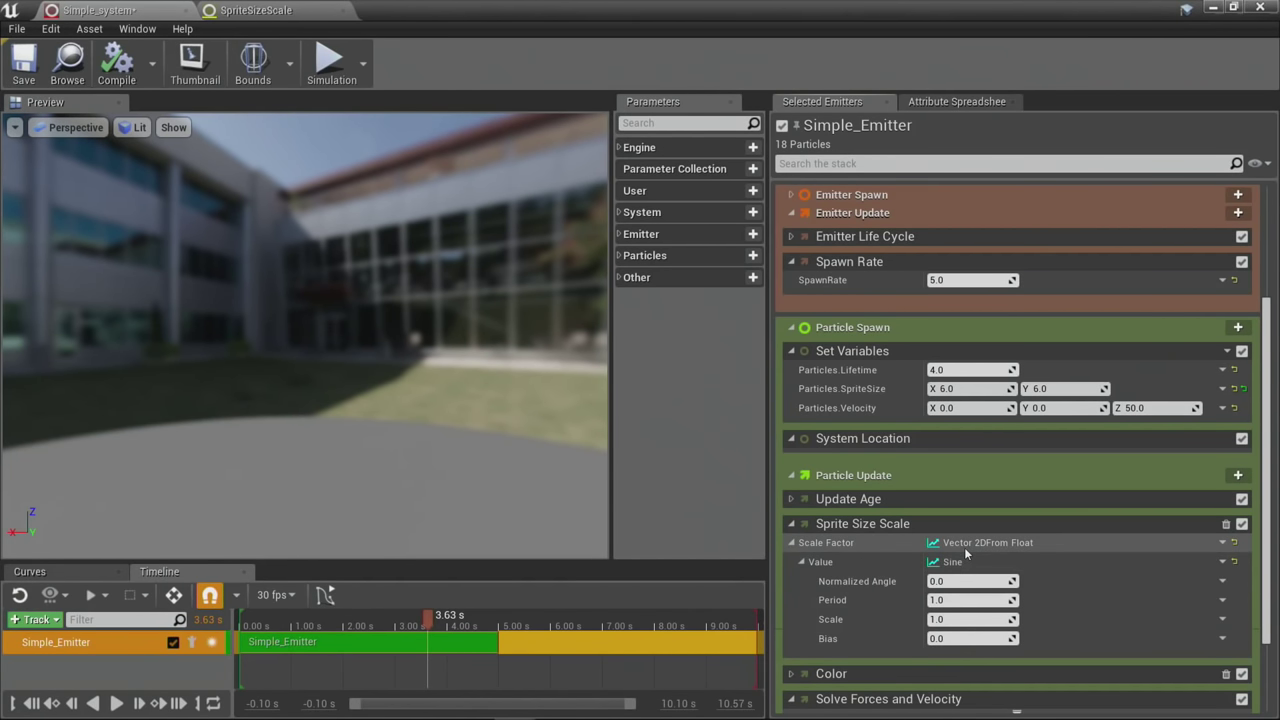
left_click(1223, 581)
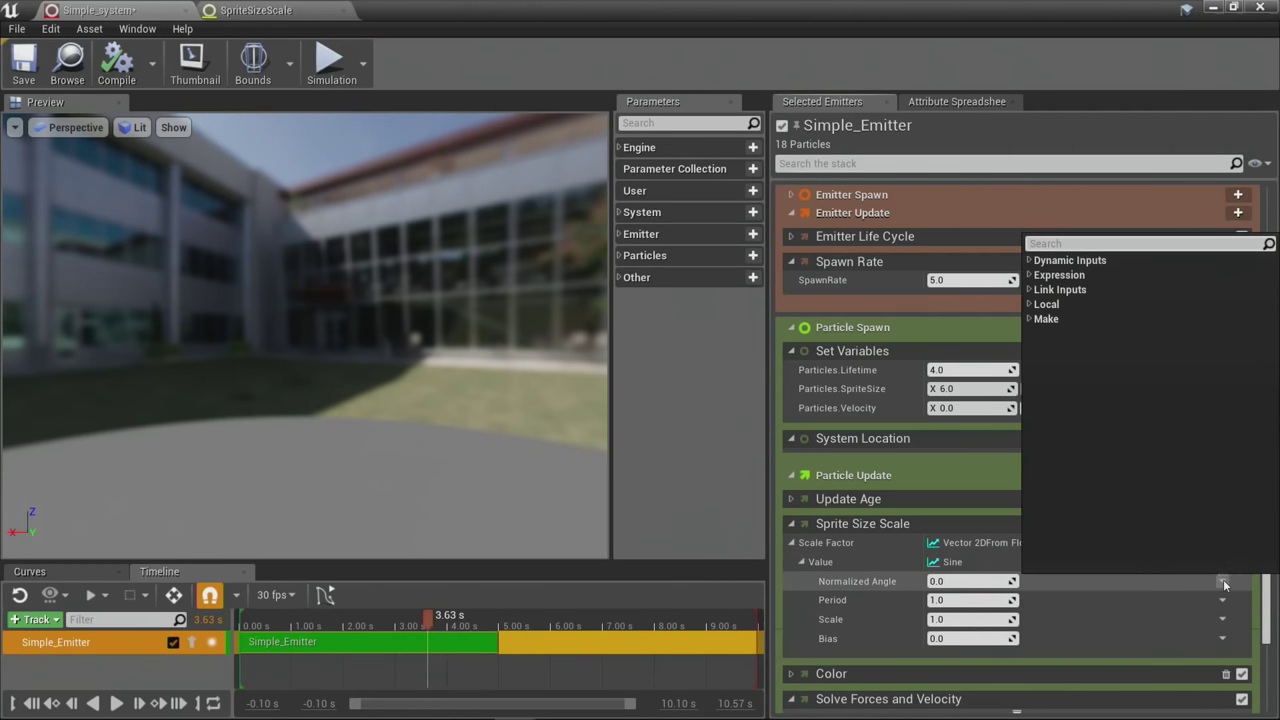
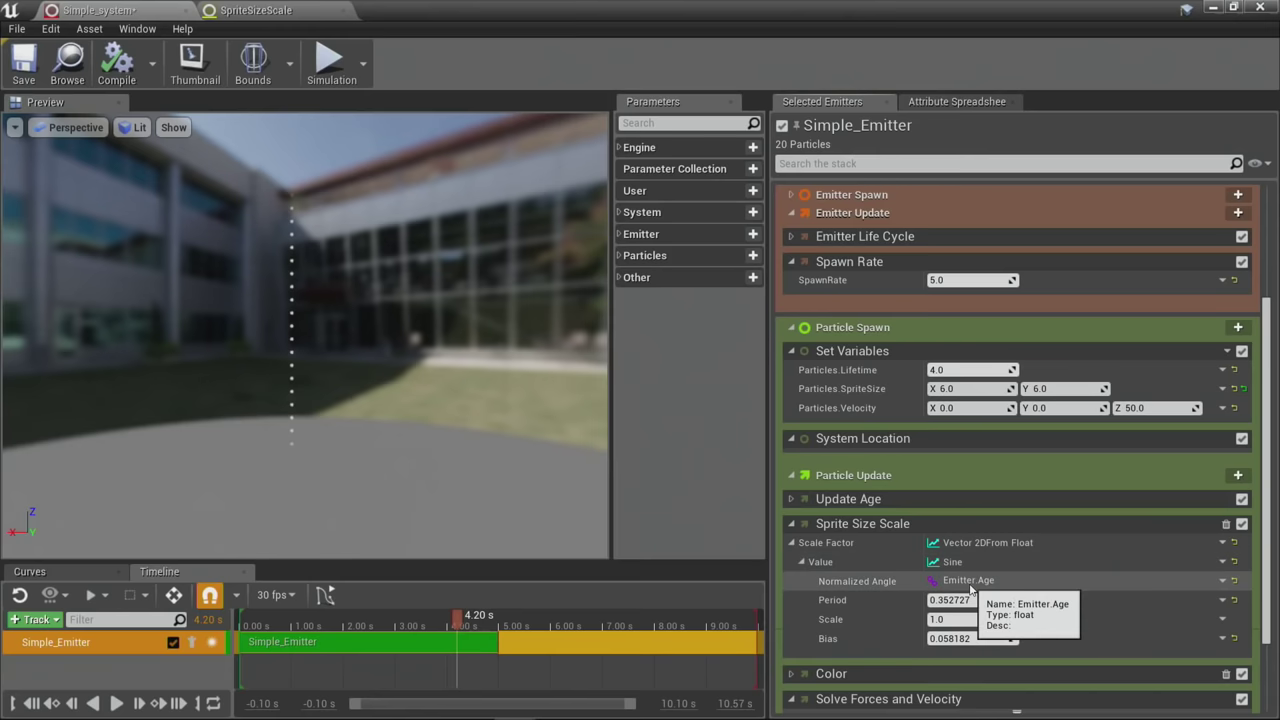
Step: Close the Simple_system editor, select the sprite effect in the level, and reopen the Simple_system asset
left_click(185, 11)
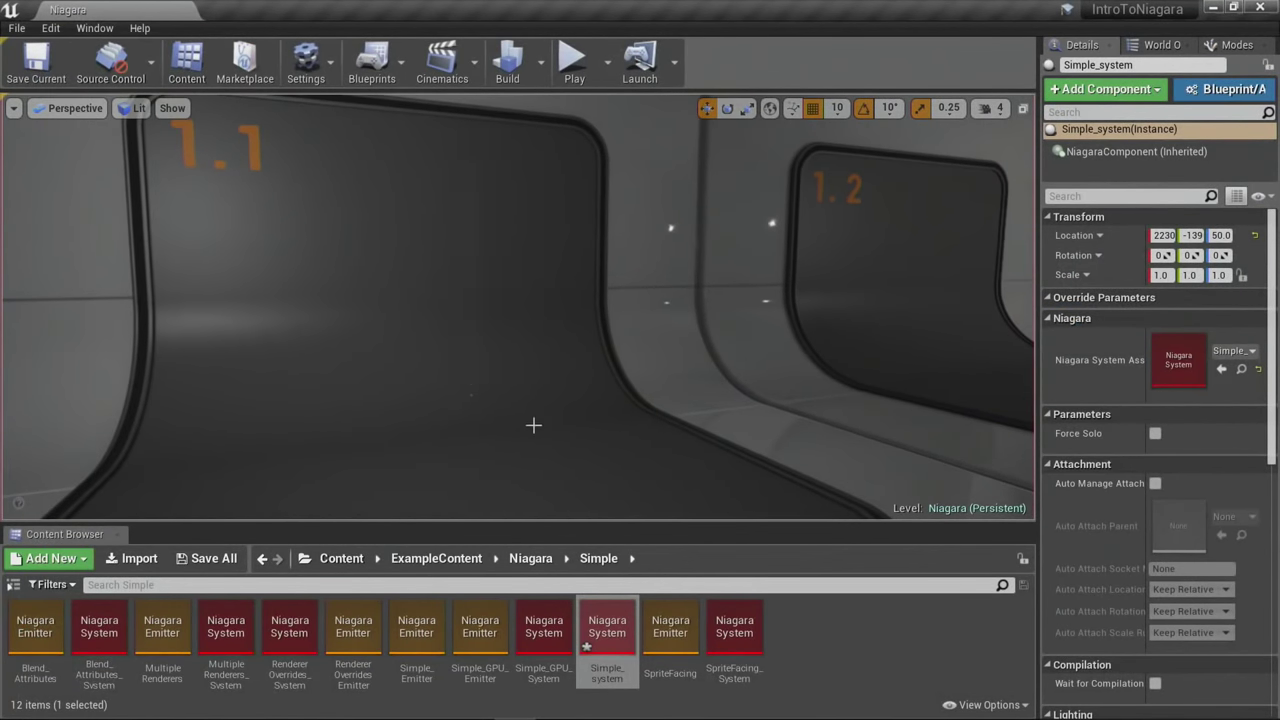
left_click(472, 408)
left_click(607, 628)
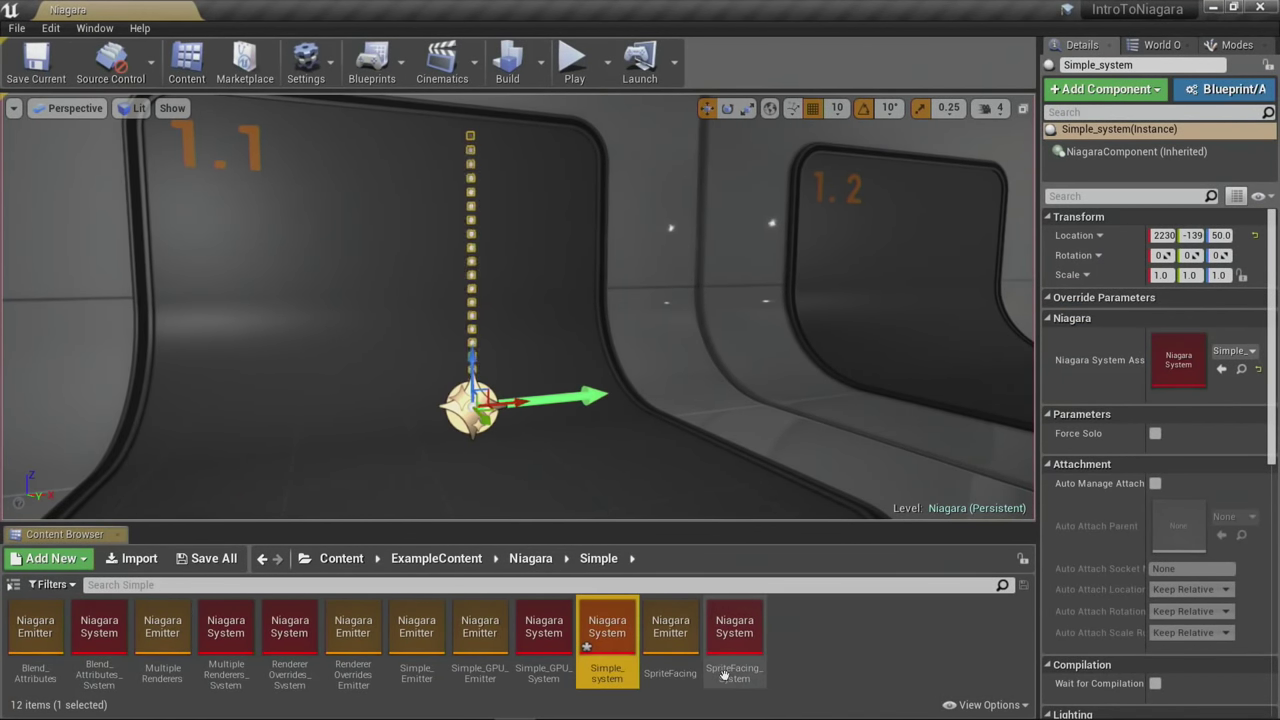
double_click(607, 628)
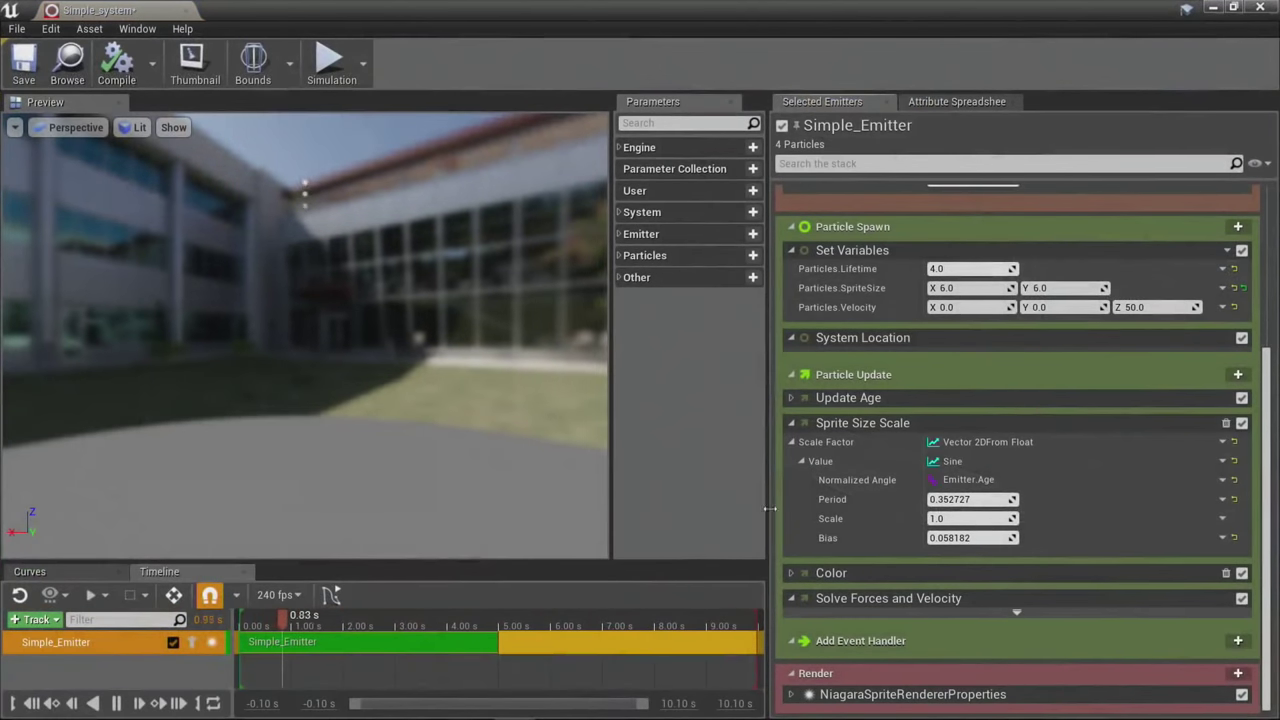
Step: Reset the Sprite Size Scale module's Scale Factor to its default and scrub the timeline to 2.04 s
left_click(1235, 442)
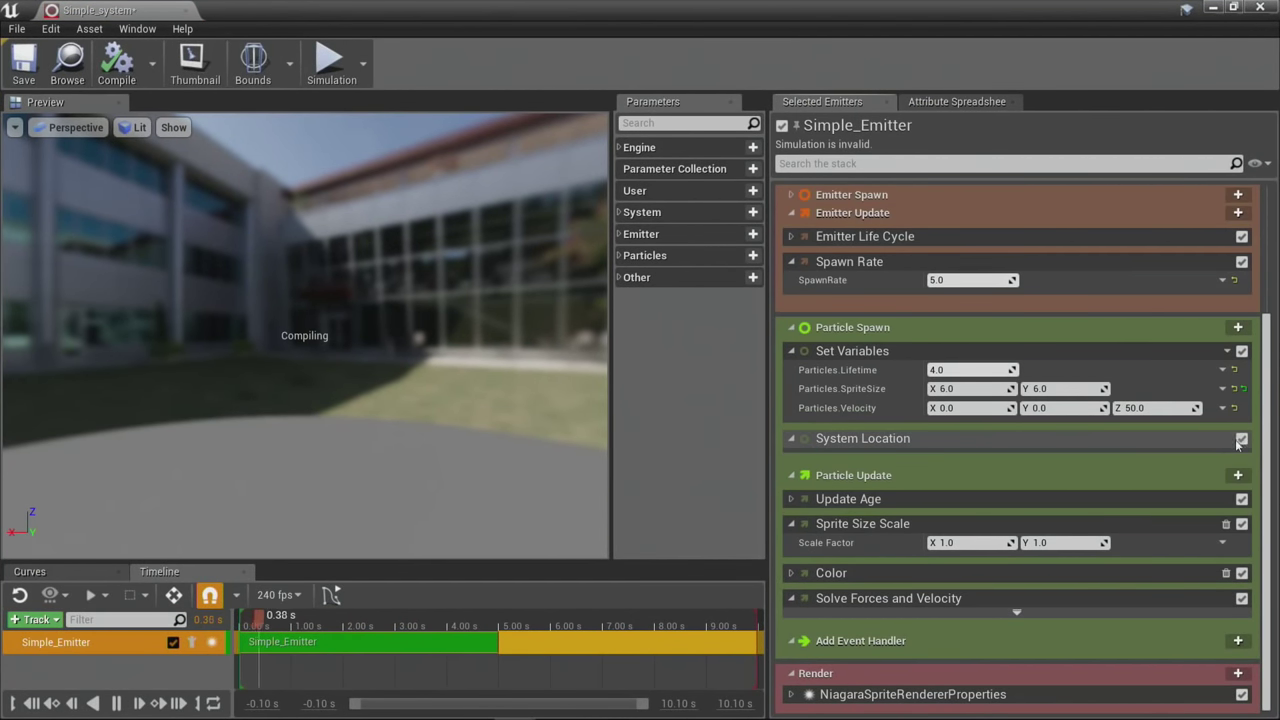
left_click(1222, 543)
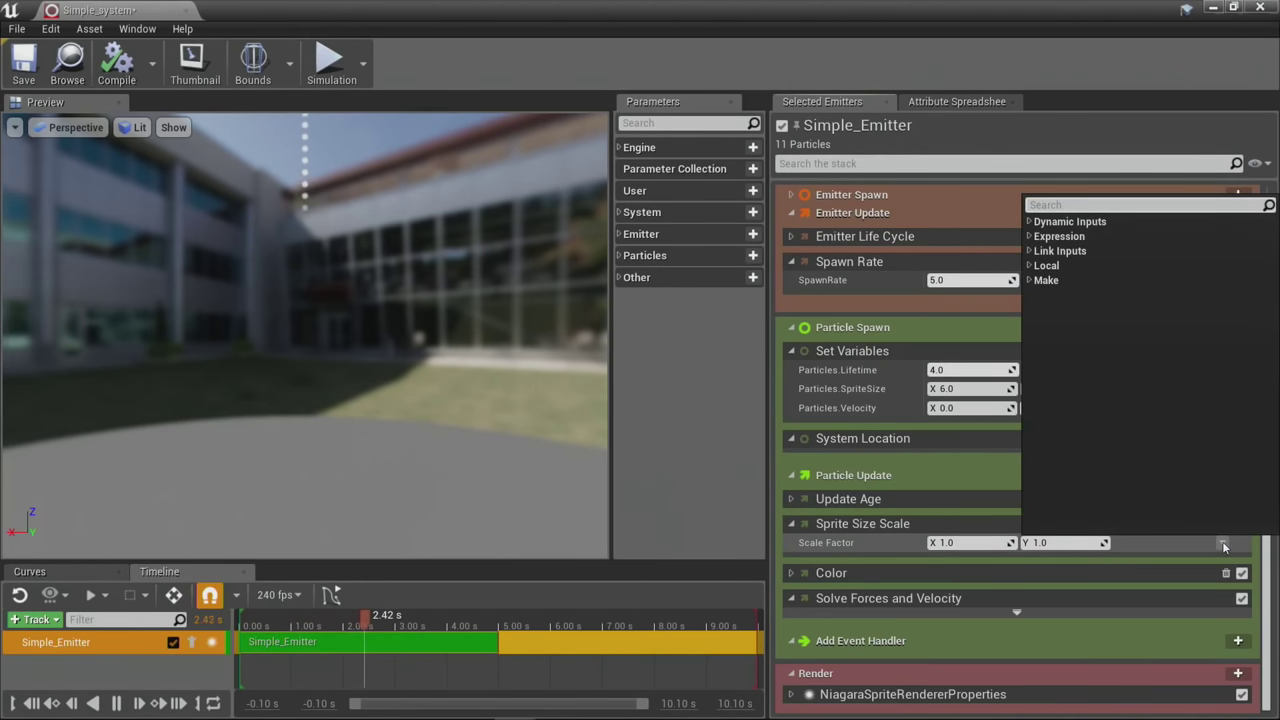
left_click(993, 541)
key("Return")
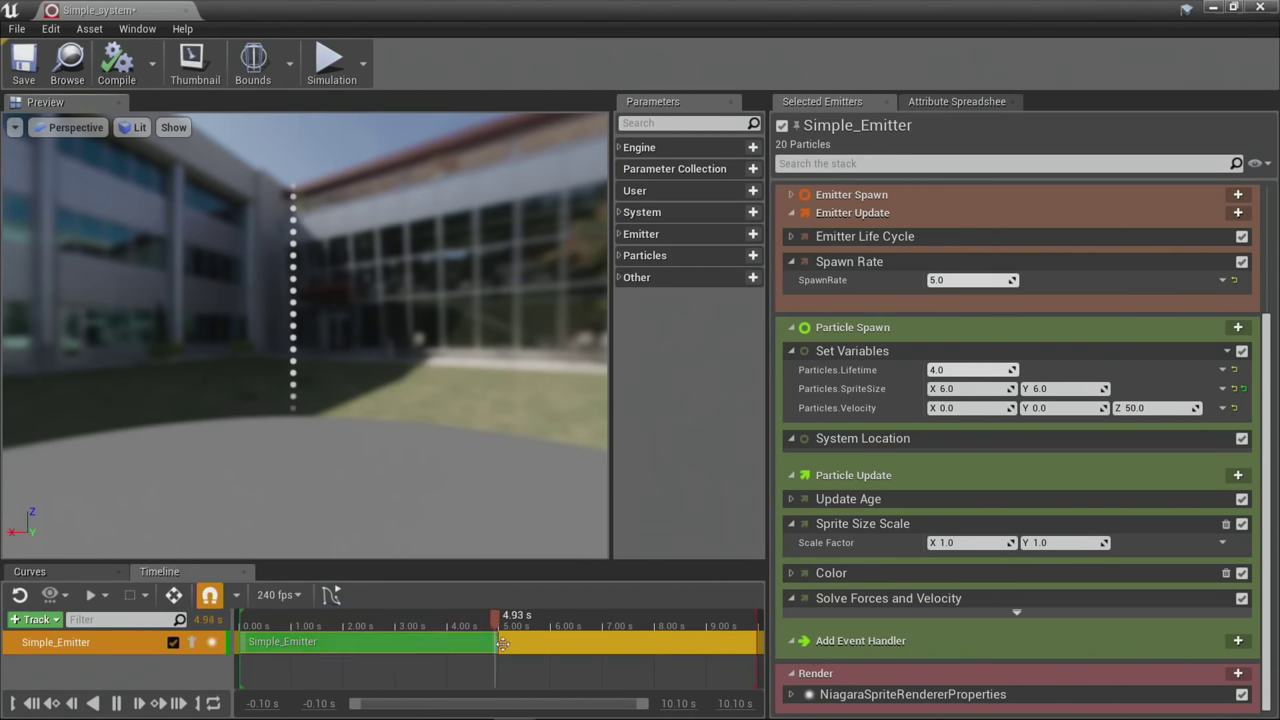
left_click_drag(501, 644, 347, 640)
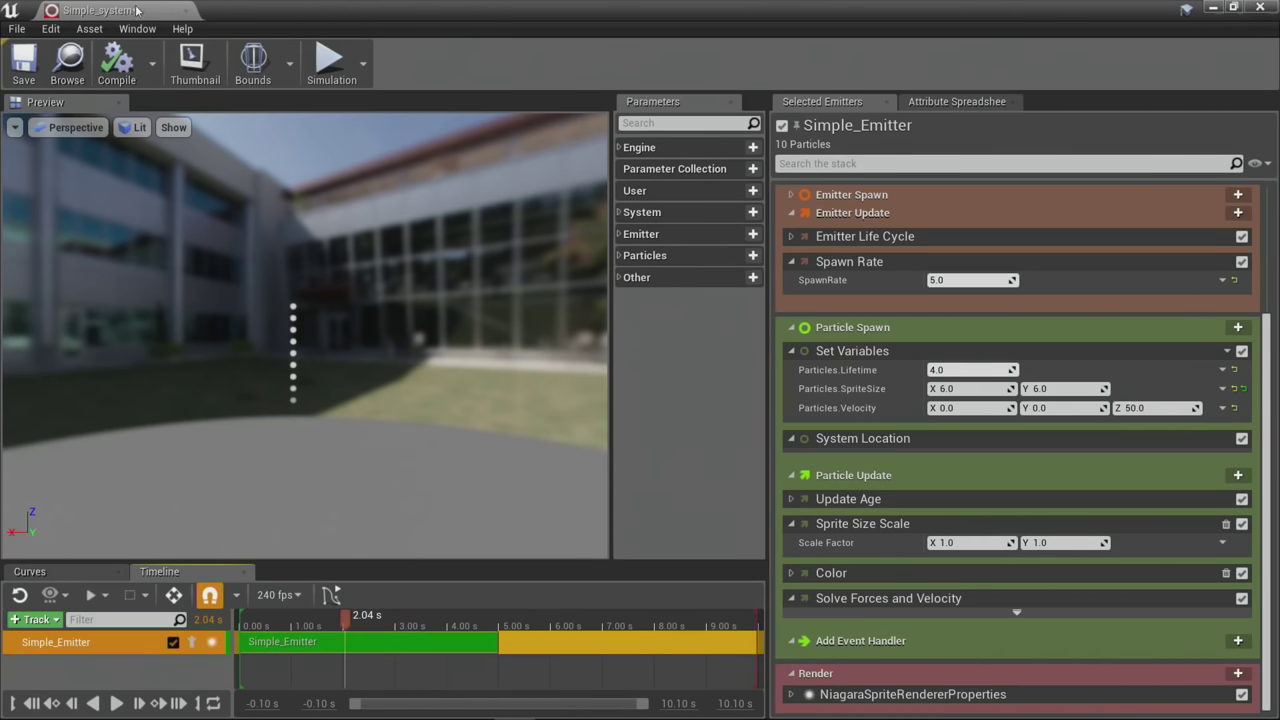
Step: Close the Simple_system editor and examine the 1.1 Simple Sprite Emitter in the level viewport
left_click_drag(224, 17, 222, 102)
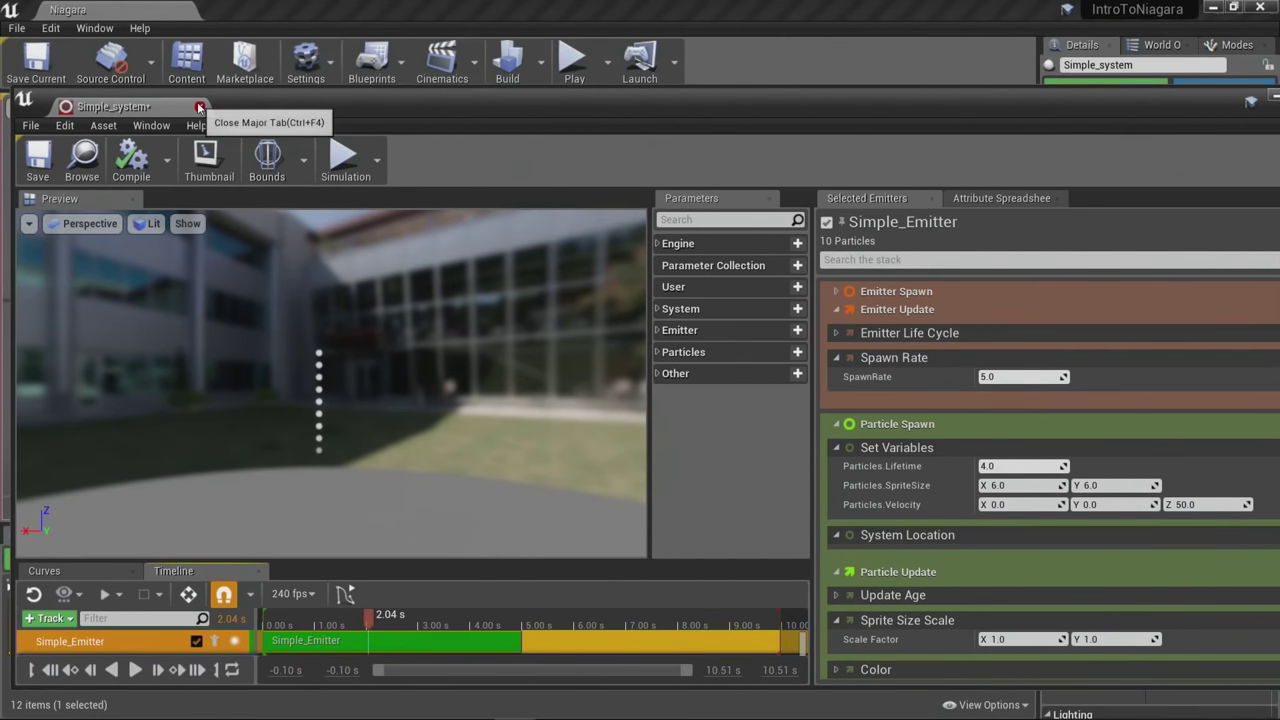
left_click(570, 438)
right_click_drag(570, 438, 530, 446)
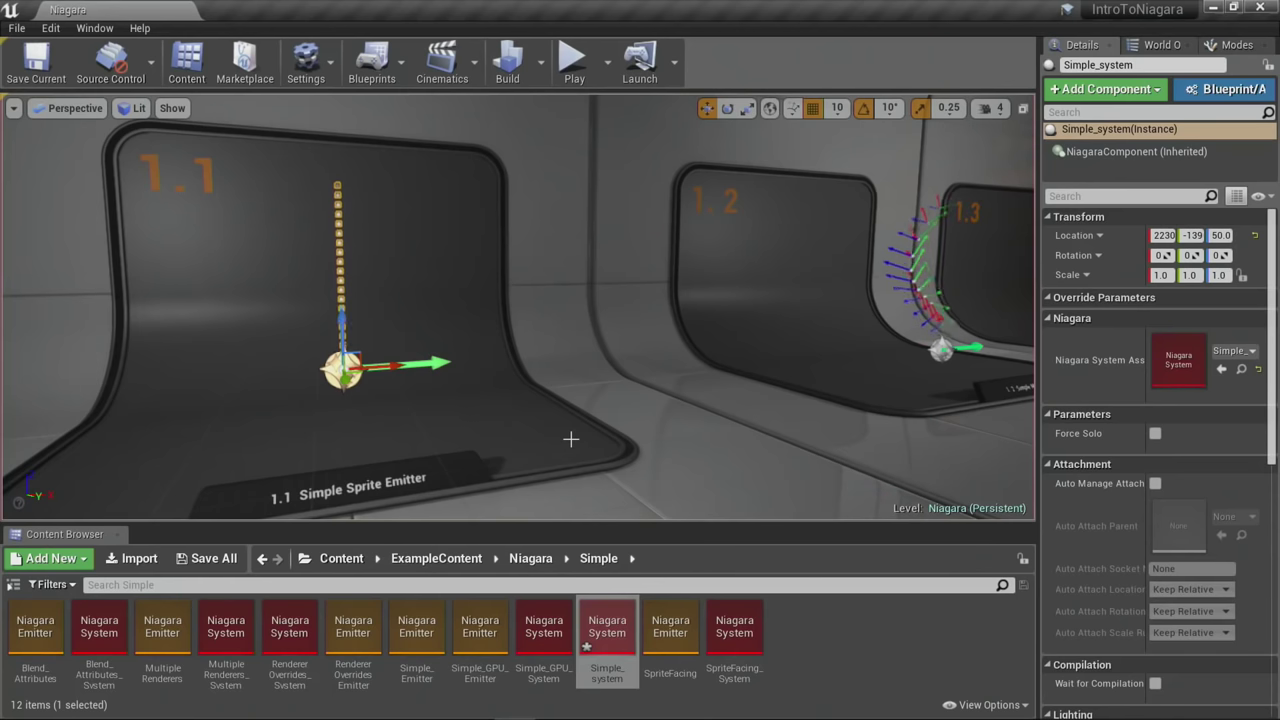
mouse_move(503, 423)
right_mouse_down()
mouse_move(483, 425)
mouse_move(503, 424)
right_mouse_up()
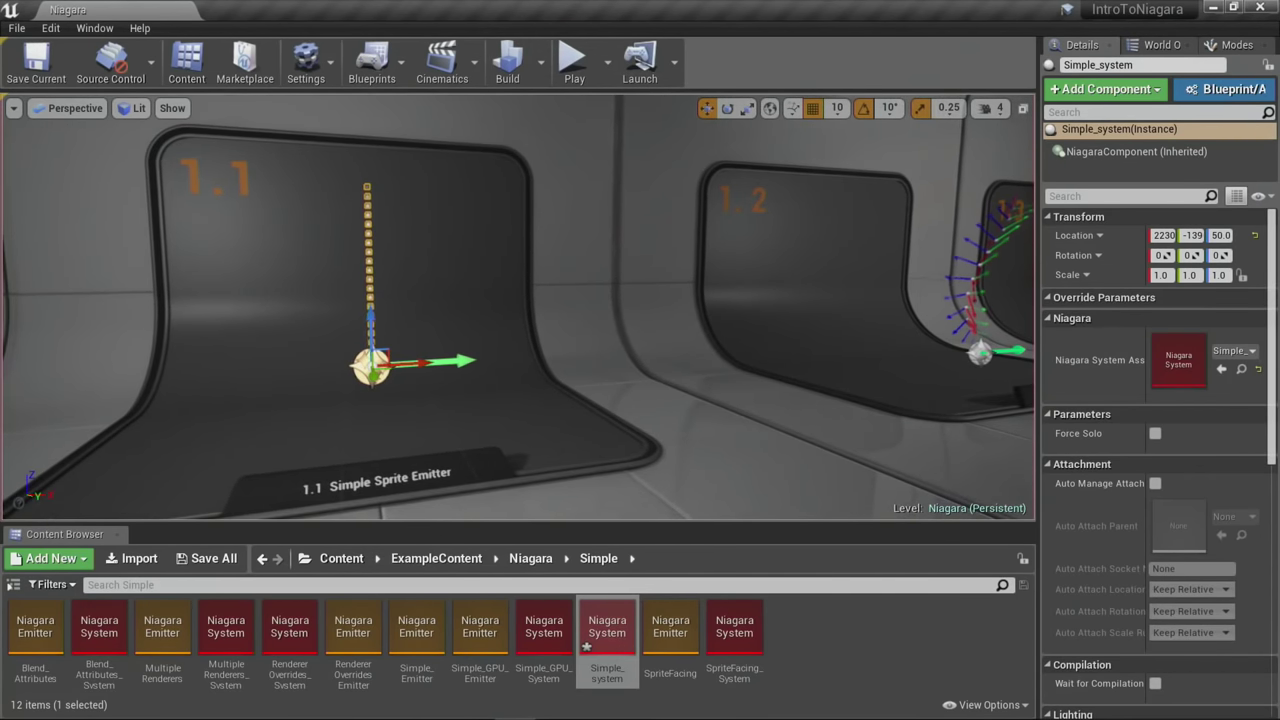
scroll(520, 390, "up", 3)
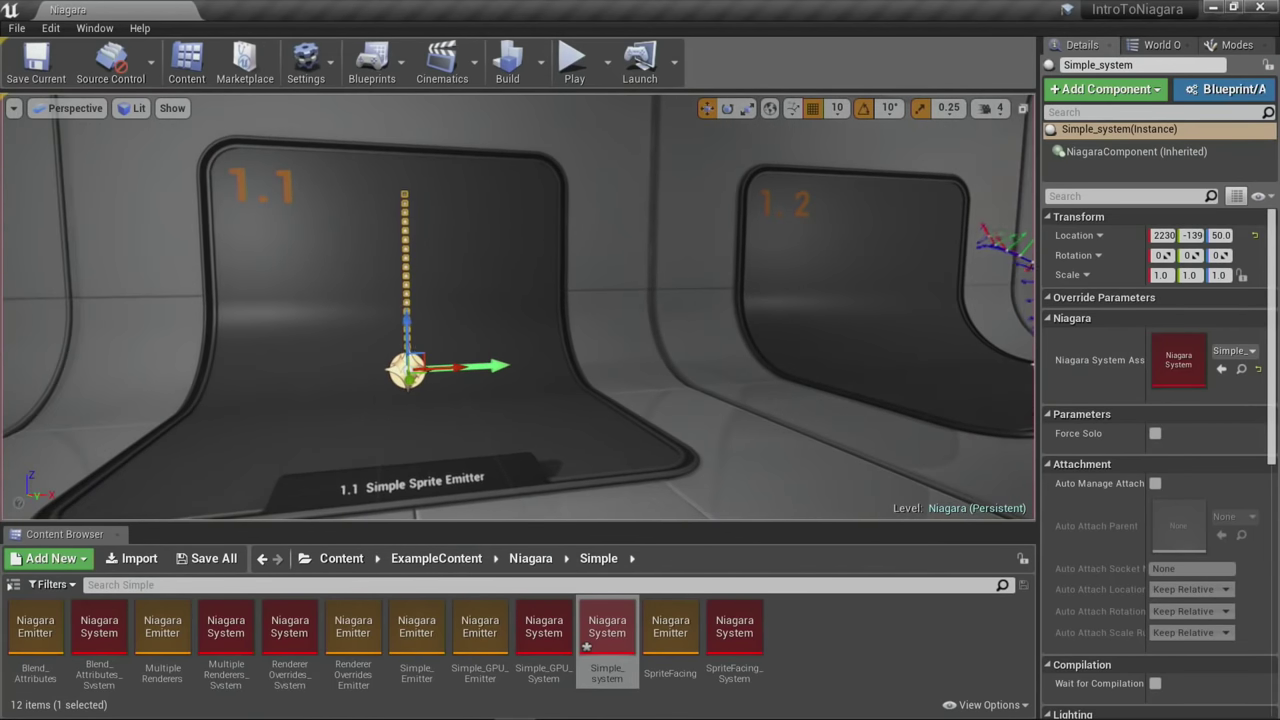
scroll(520, 390, "up", 1)
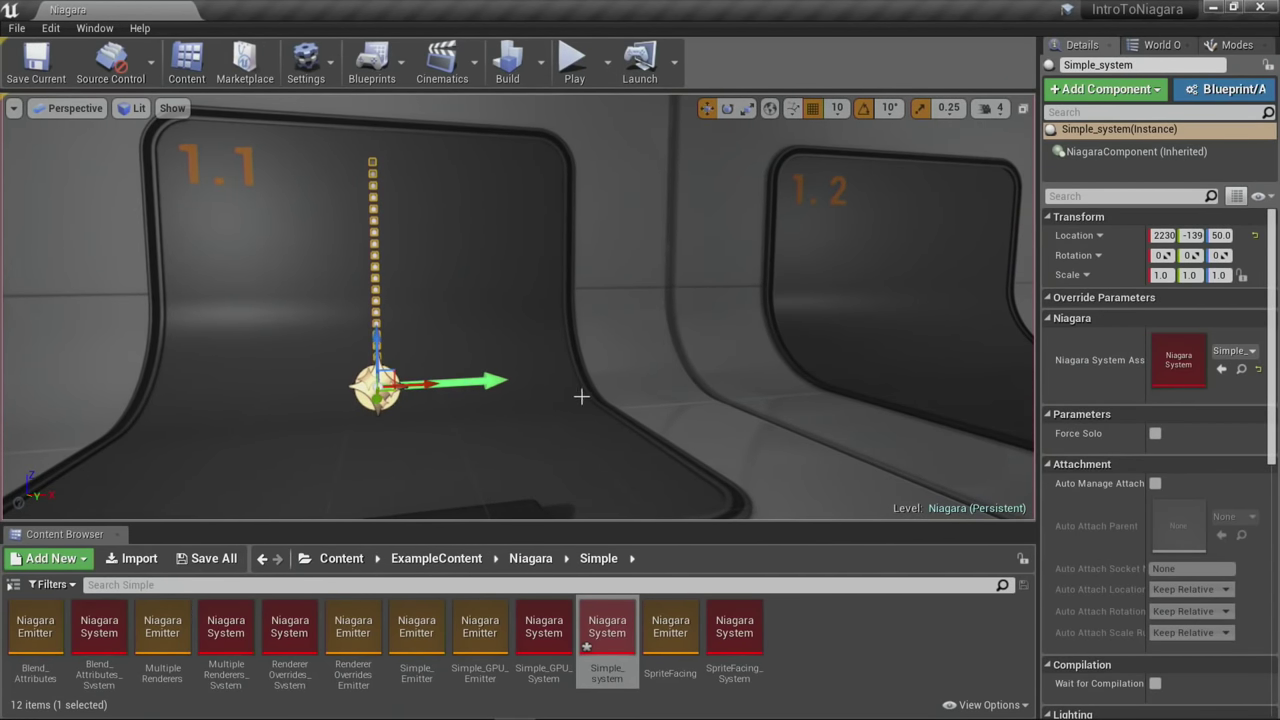
key("f")
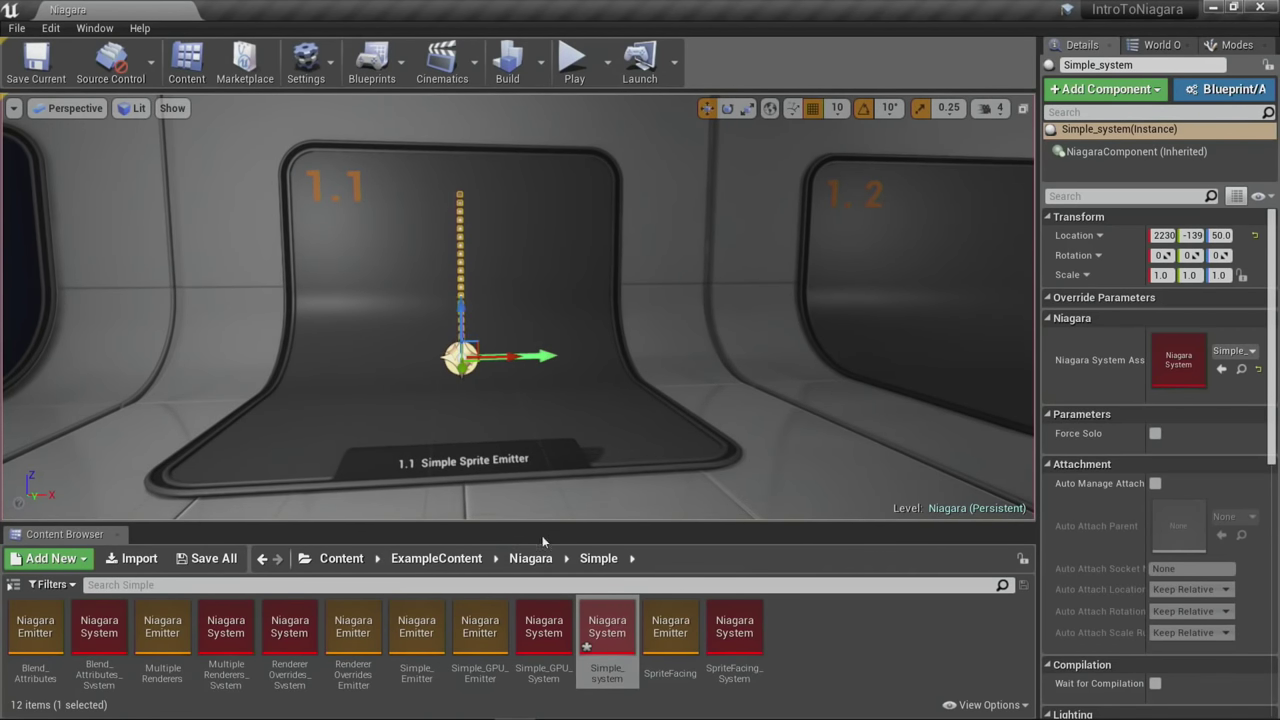
Step: Reopen the Simple_system asset, review the Simple_Emitter module stack, and close the editor
double_click(607, 628)
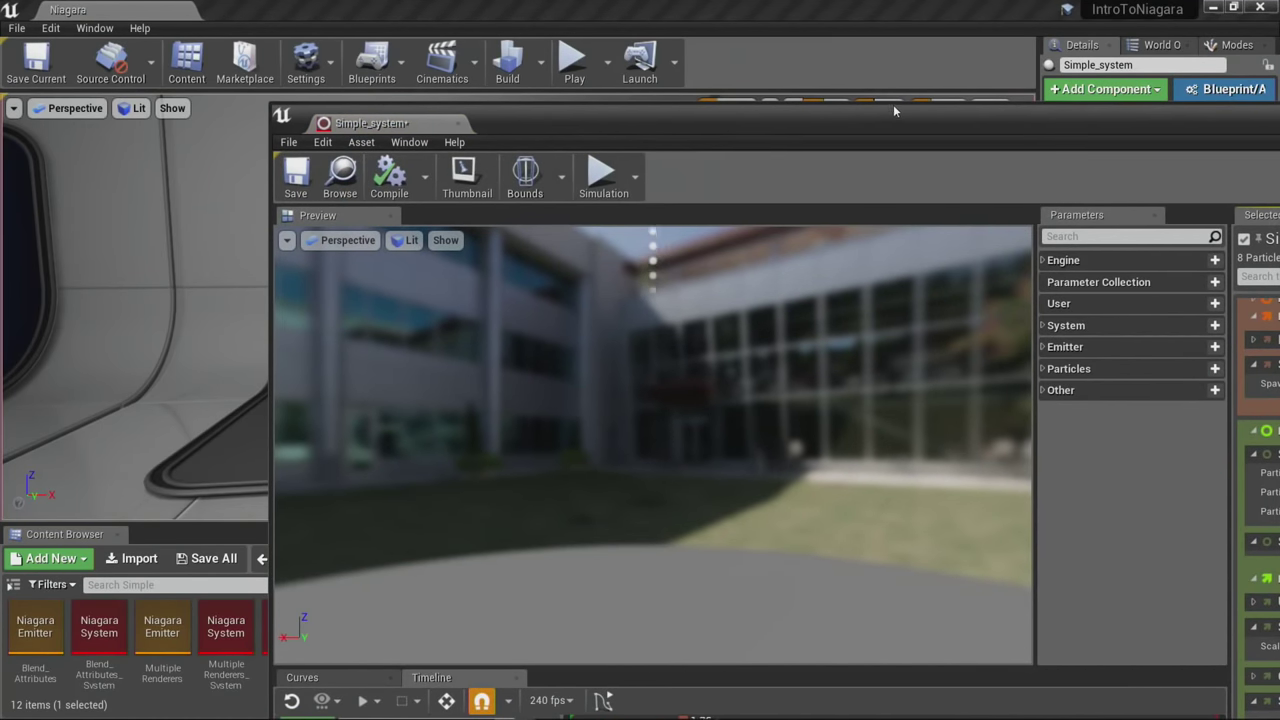
left_click_drag(893, 104, 583, 26)
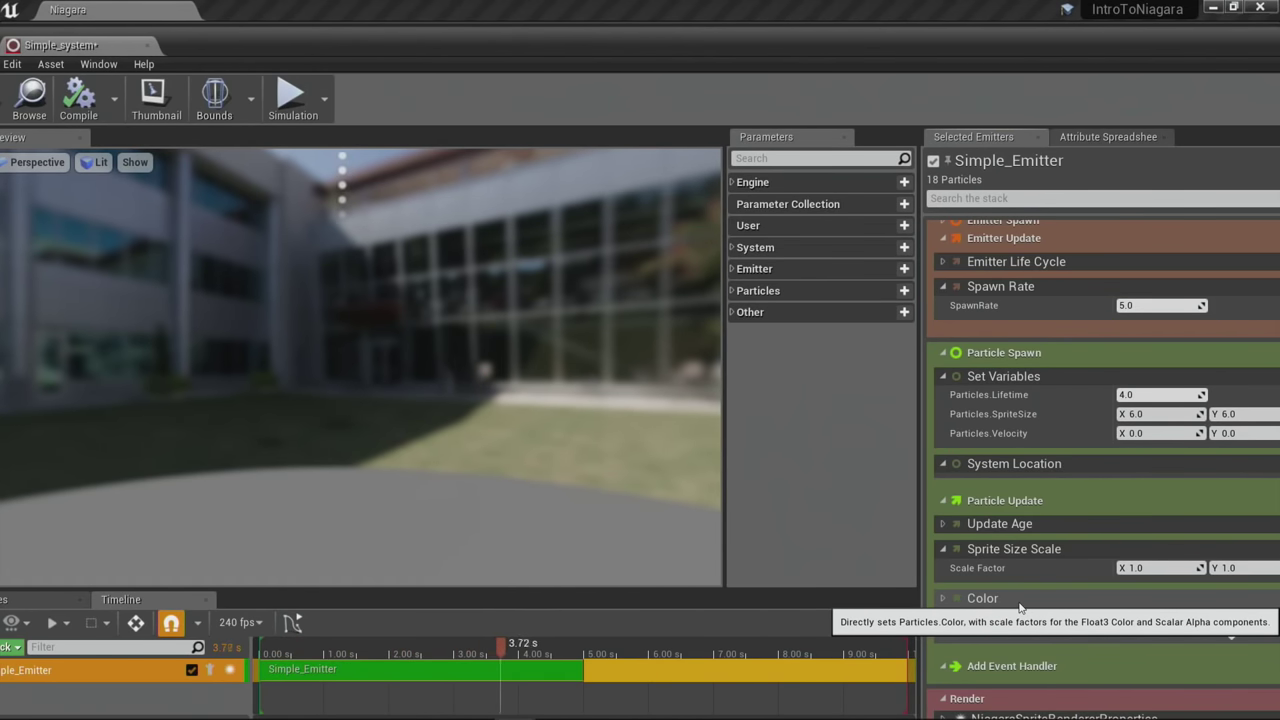
left_click(147, 45)
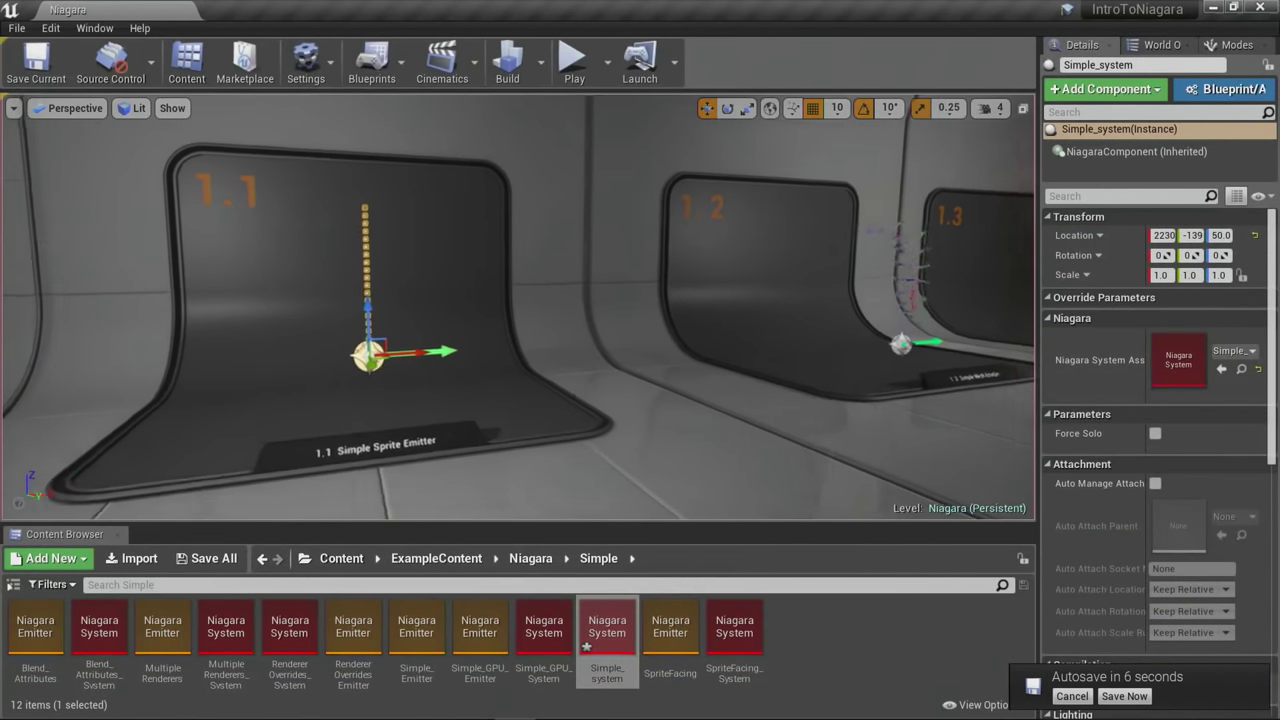
Step: View the 1.2 Simple Mesh Emitter in the level and return to the 1.1 Simple Sprite Emitter
key("d")
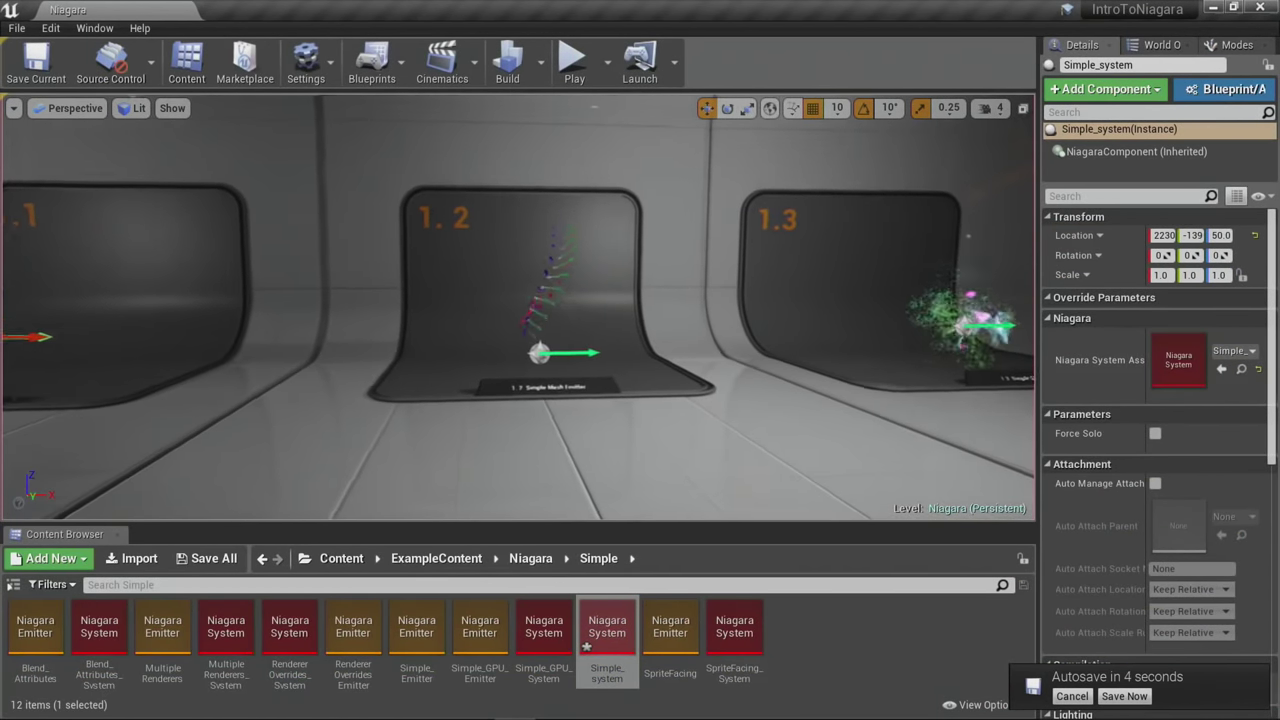
key("w")
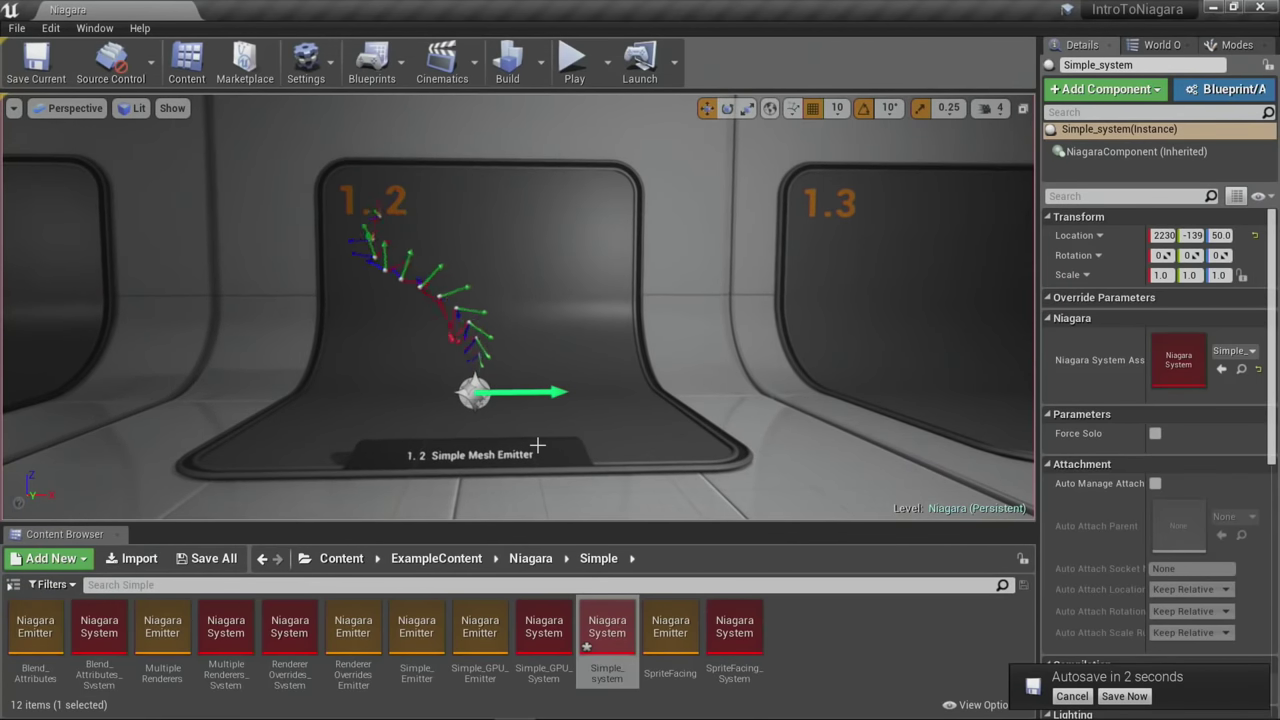
key("a")
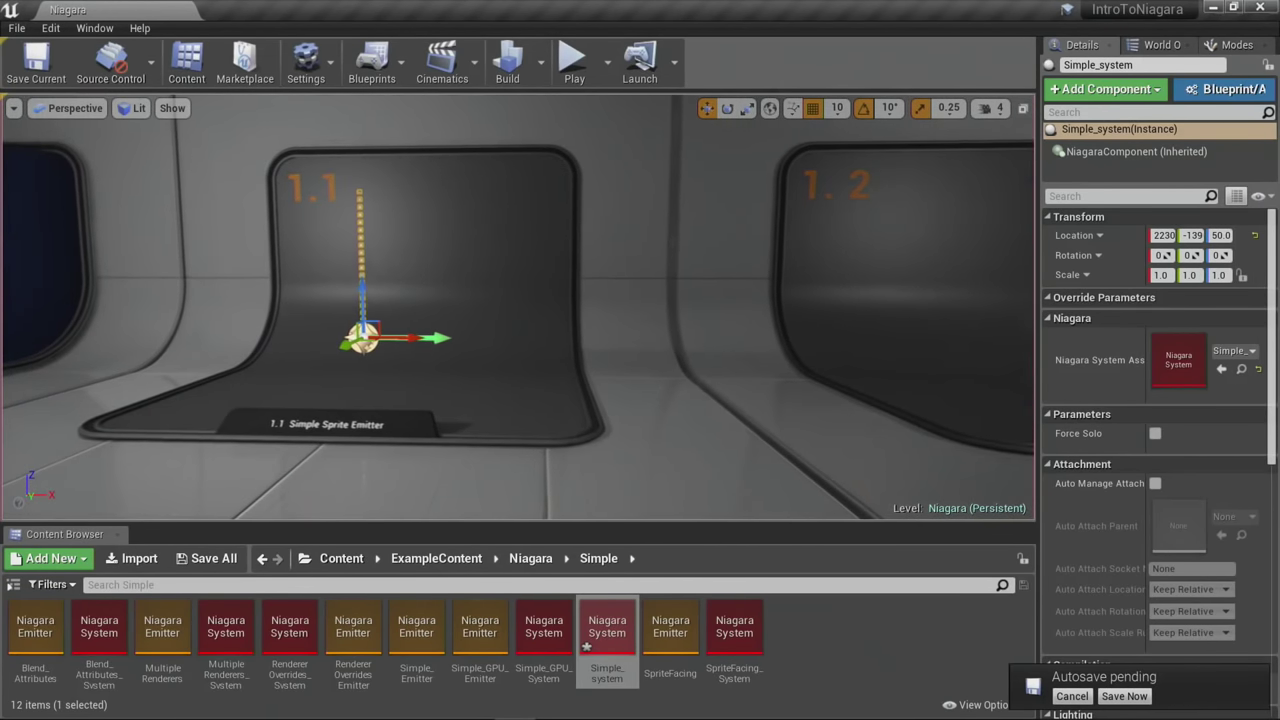
key("w")
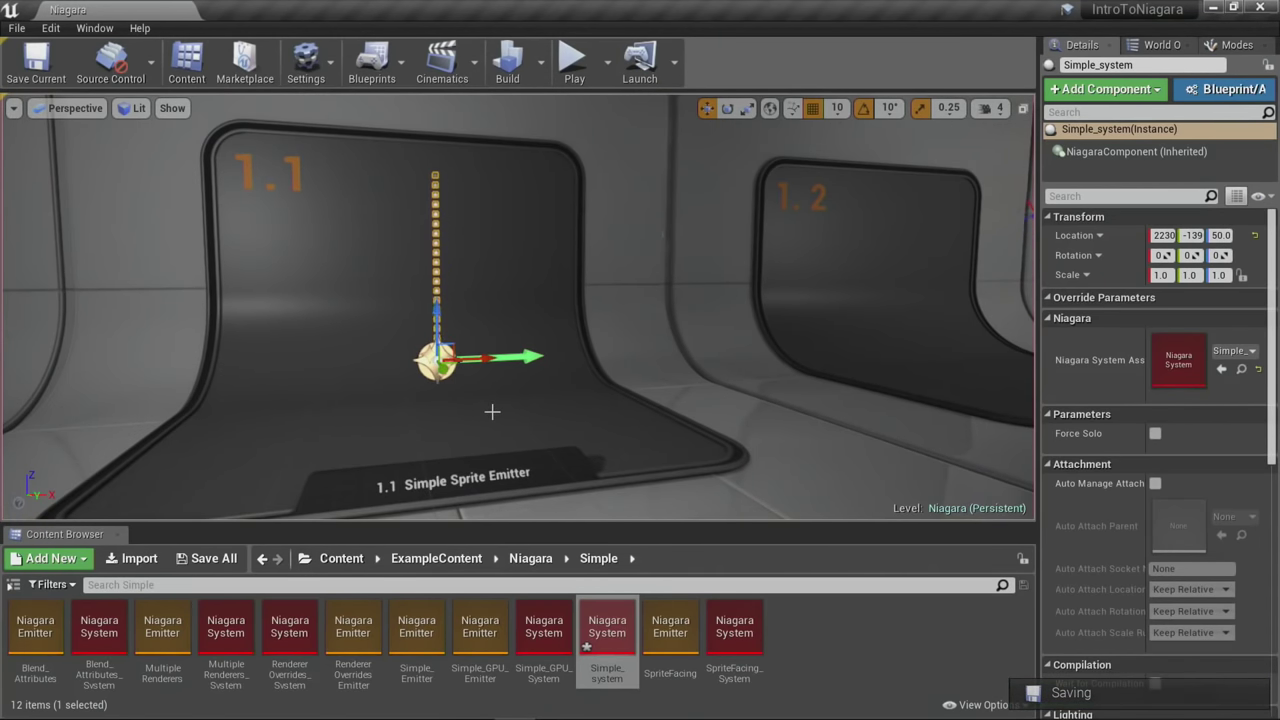
Step: Open the Simple_system asset and browse the dynamic inputs available for Particles.Lifetime without assigning one
double_click(587, 644)
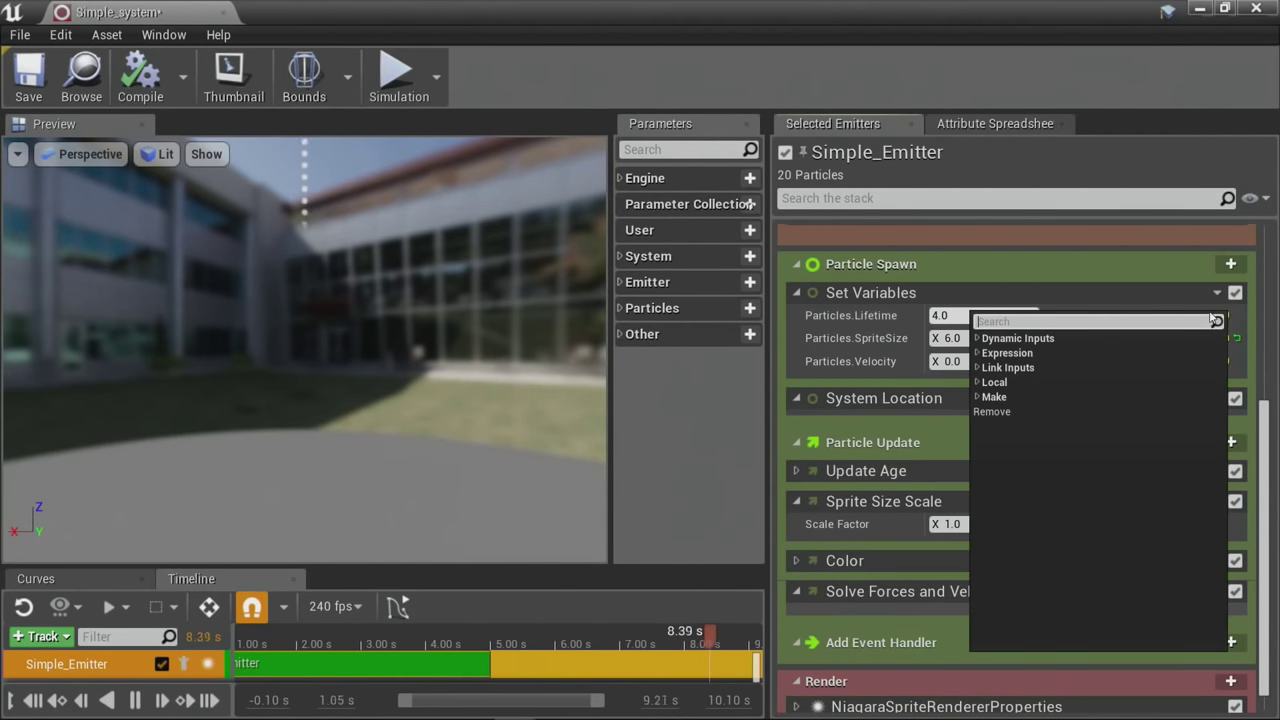
left_click(1211, 315)
left_click(990, 338)
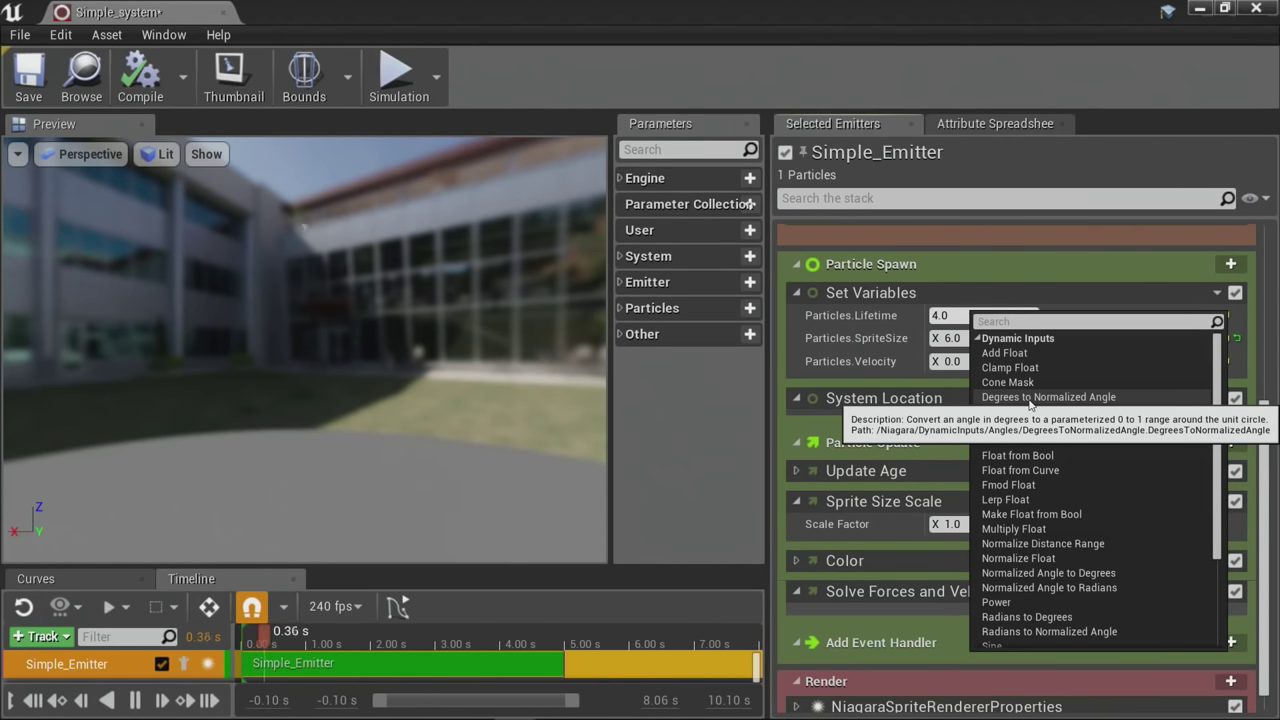
left_click(541, 437)
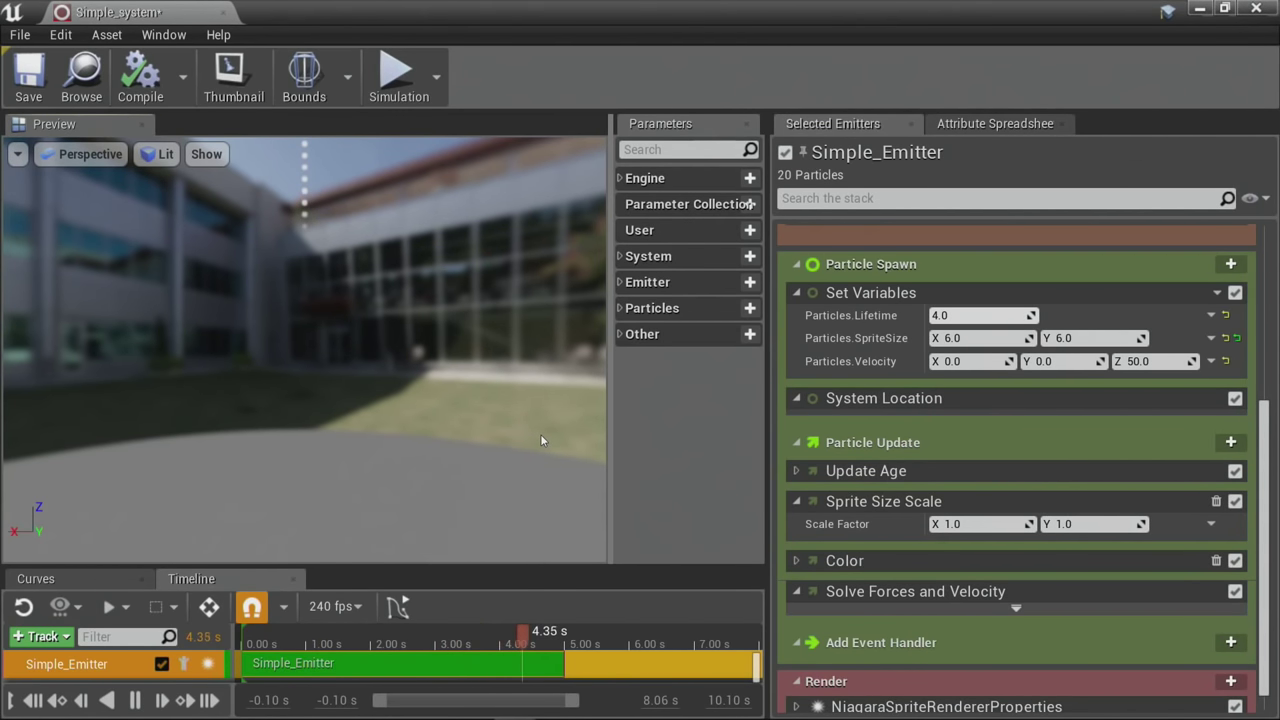
Step: Assign the Uniform Ranged Float dynamic input to Particles.Lifetime in the Particle Spawn group
left_click(1211, 315)
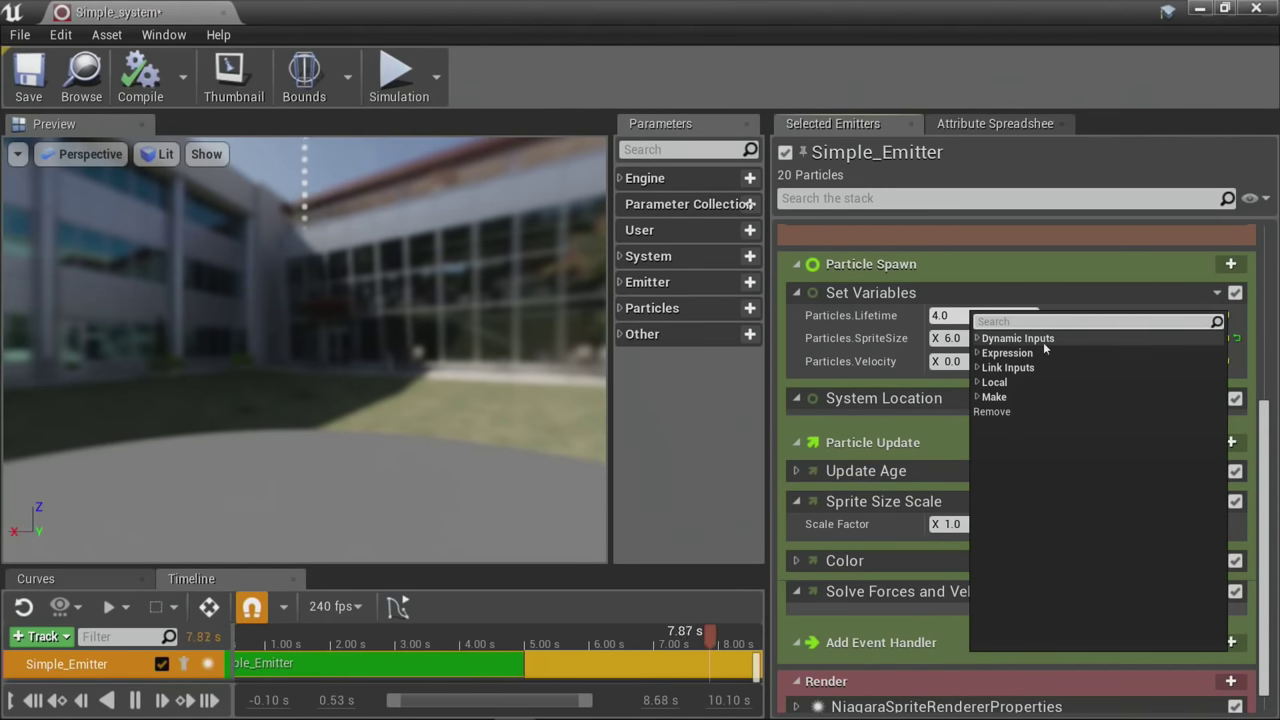
left_click(980, 339)
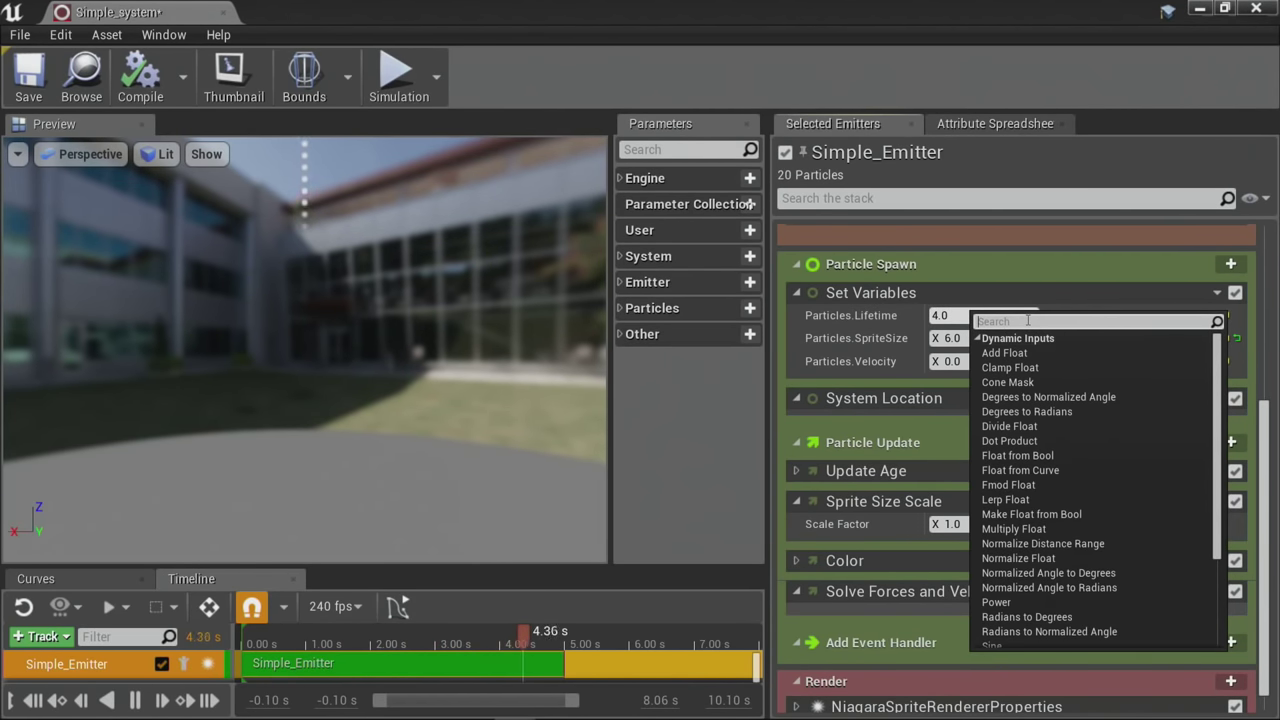
type("range")
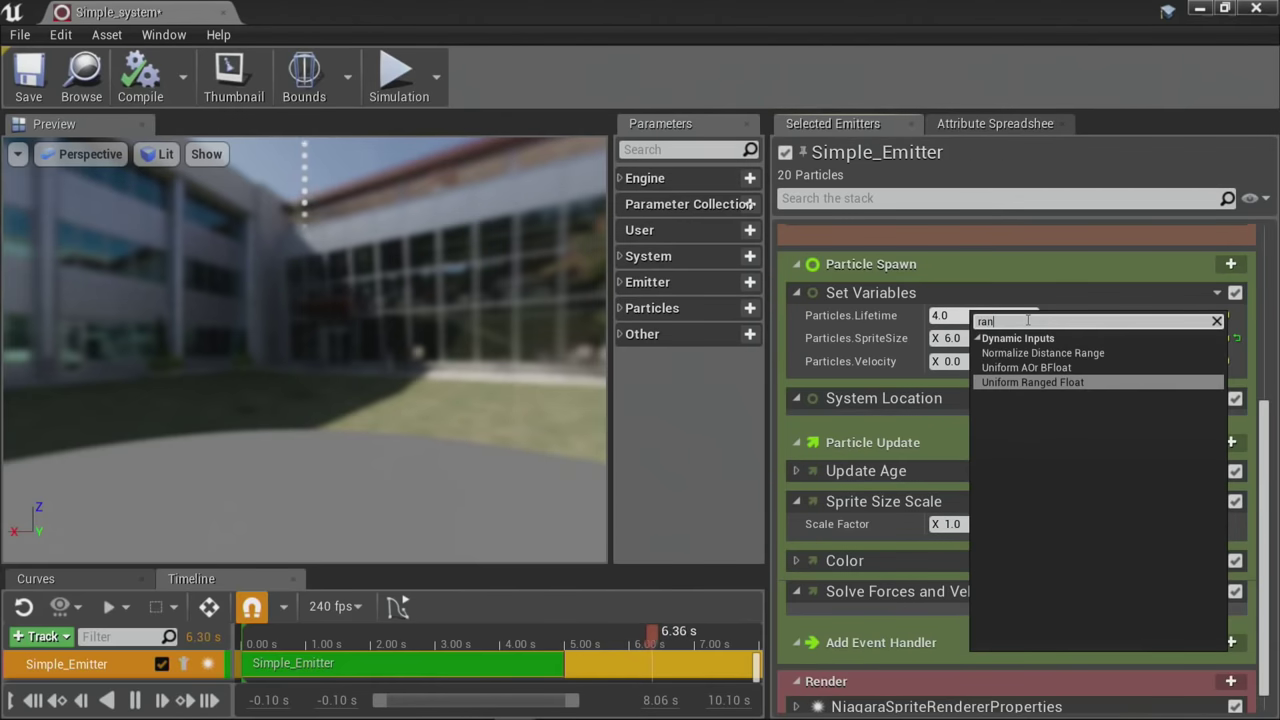
left_click(1014, 368)
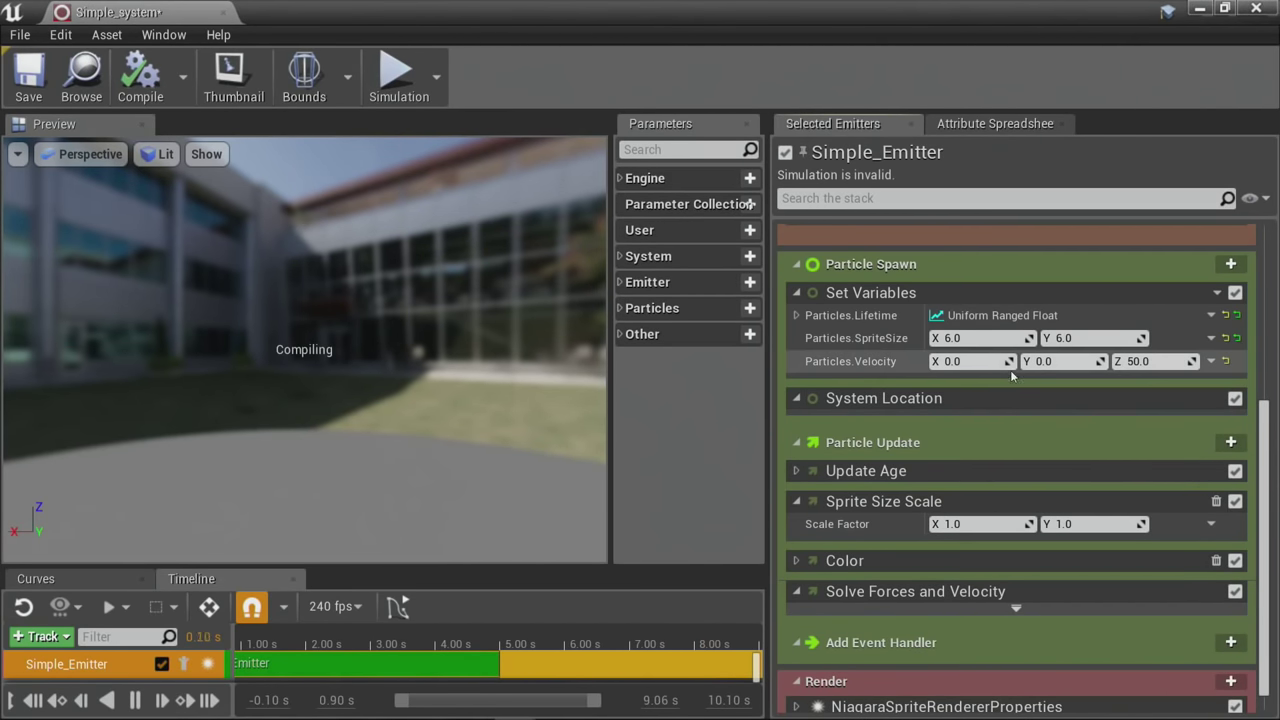
Step: Expand Particles.Lifetime and set the Maximum of its Uniform Ranged Float to 4.0
left_click(798, 316)
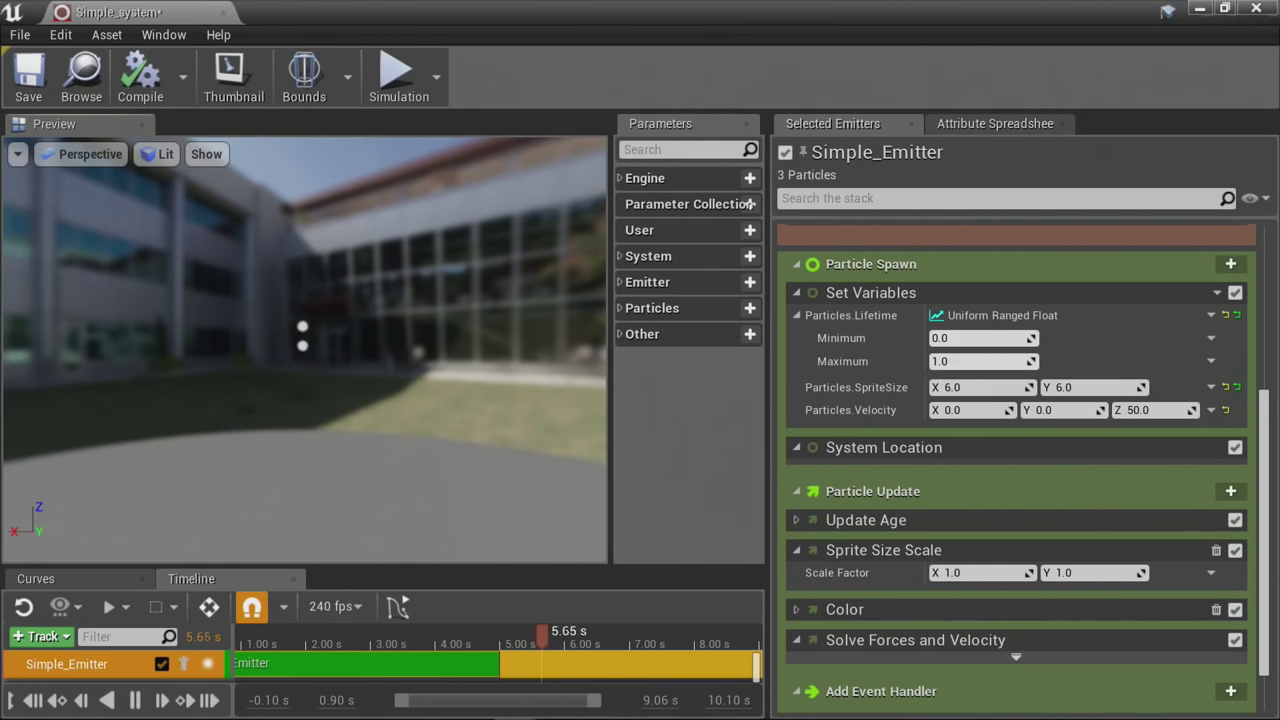
left_click(1015, 360)
type("4")
key("Return")
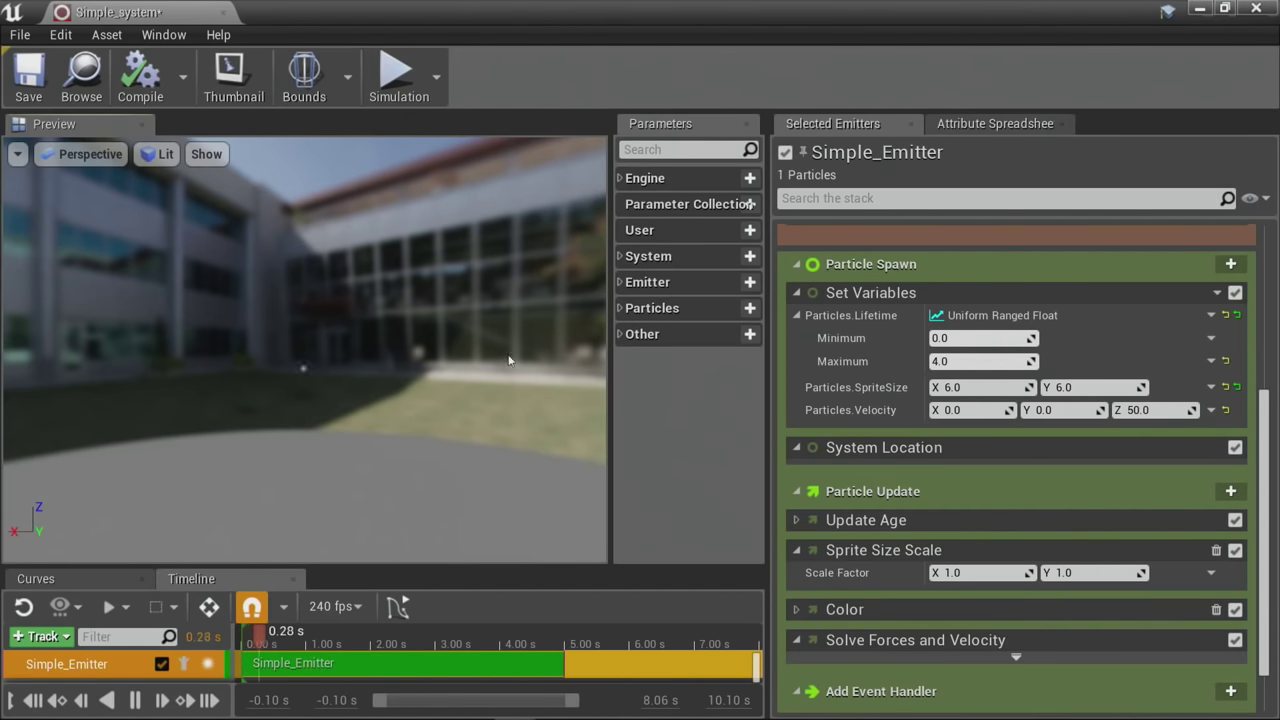
Step: Open the Uniform Ranged Float script behind Particles.Lifetime and inspect its node graph and Module Usage options
double_click(996, 315)
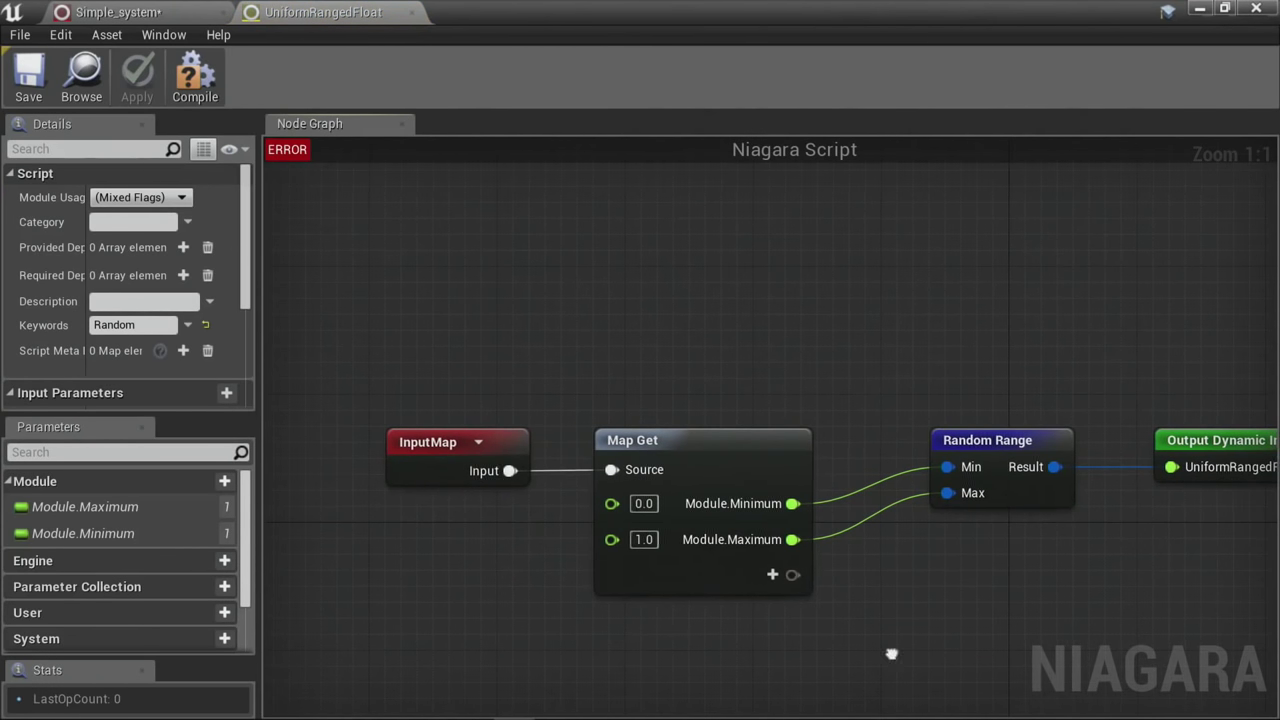
right_click_drag(894, 651, 822, 618)
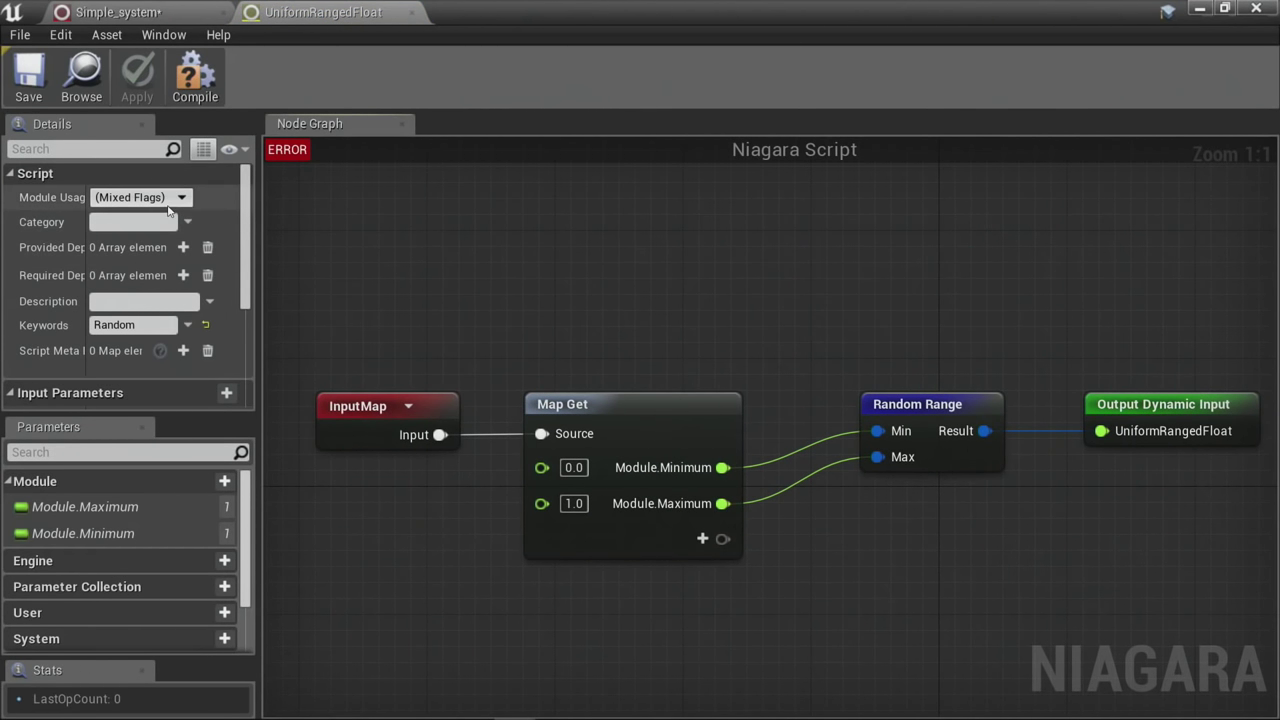
left_click(103, 204)
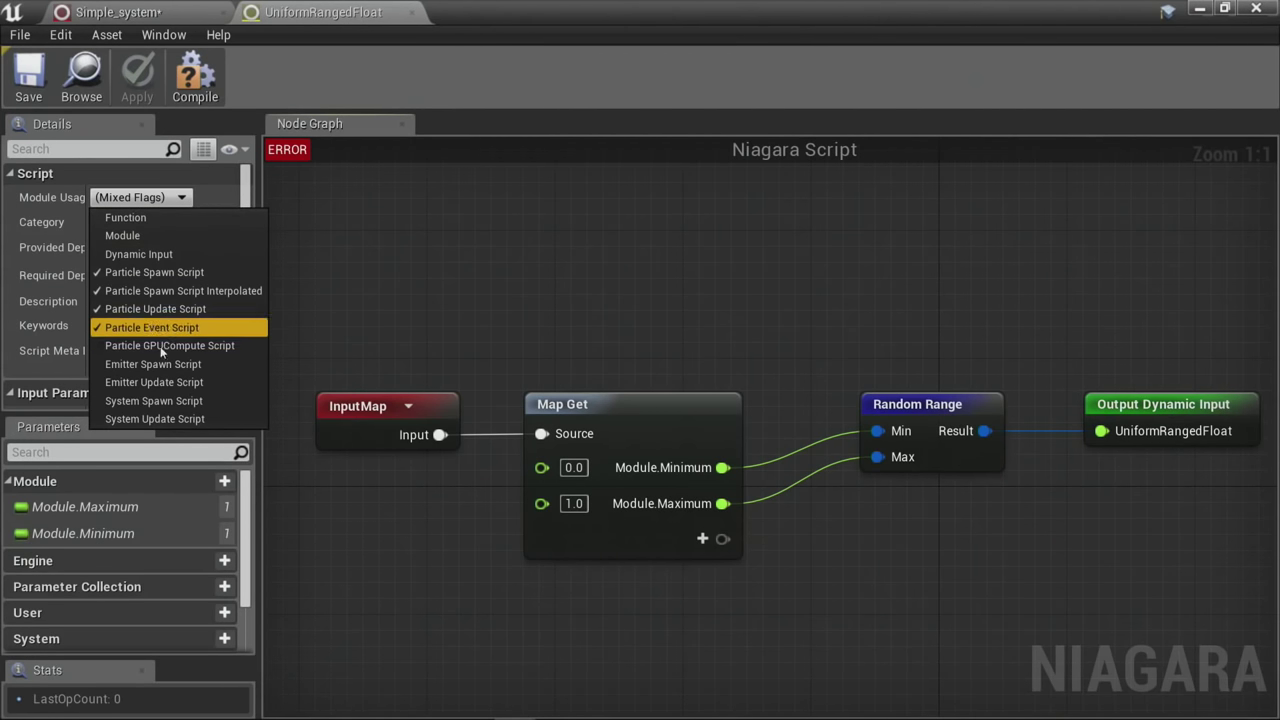
left_click(35, 158)
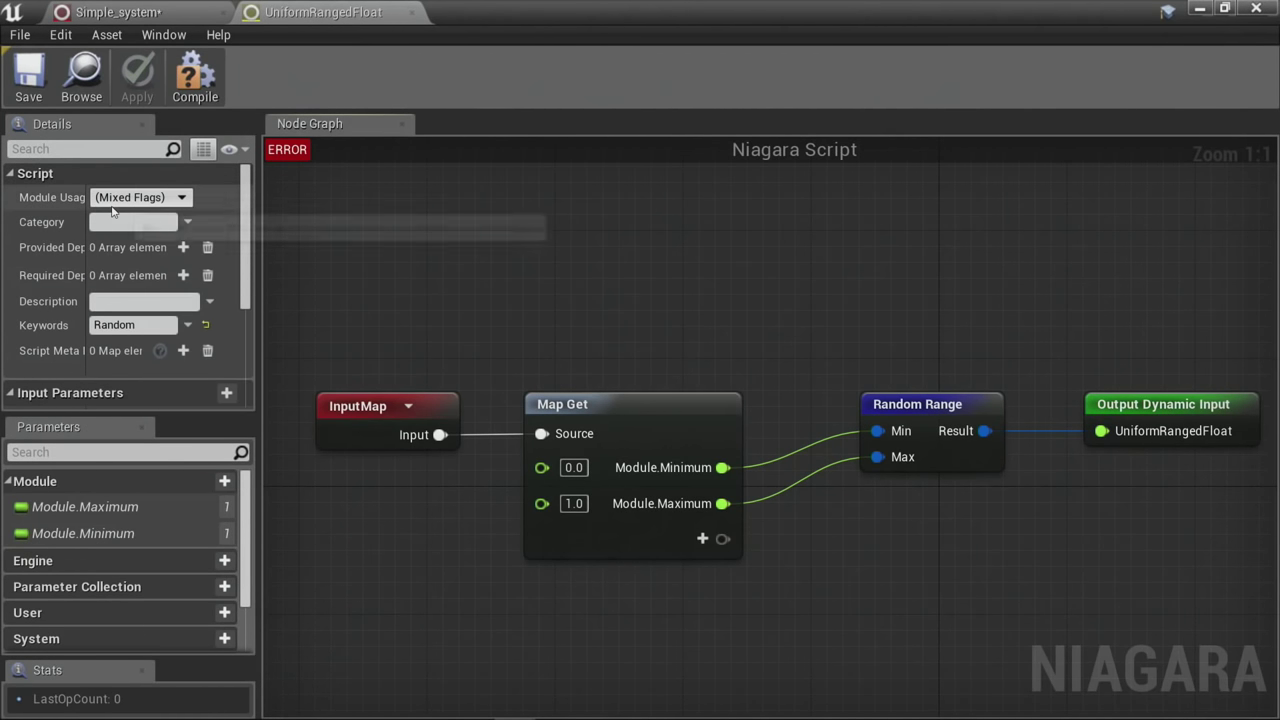
left_click(113, 202)
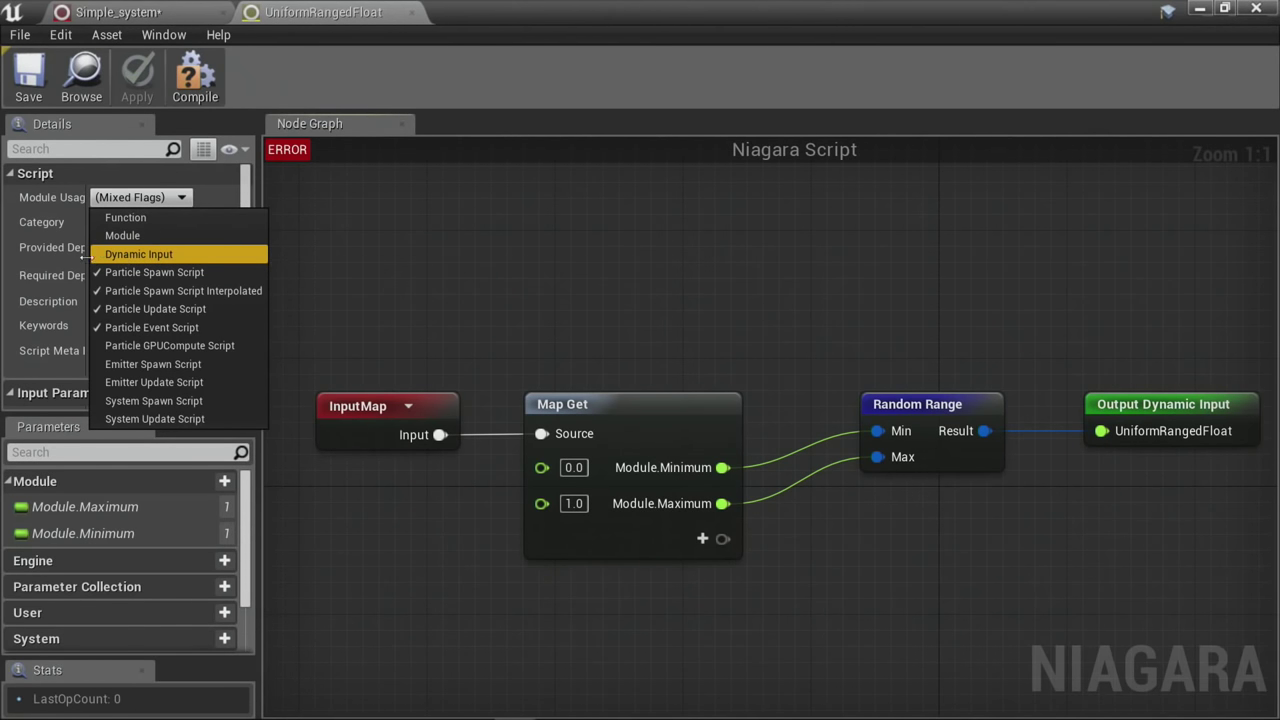
left_click(523, 263)
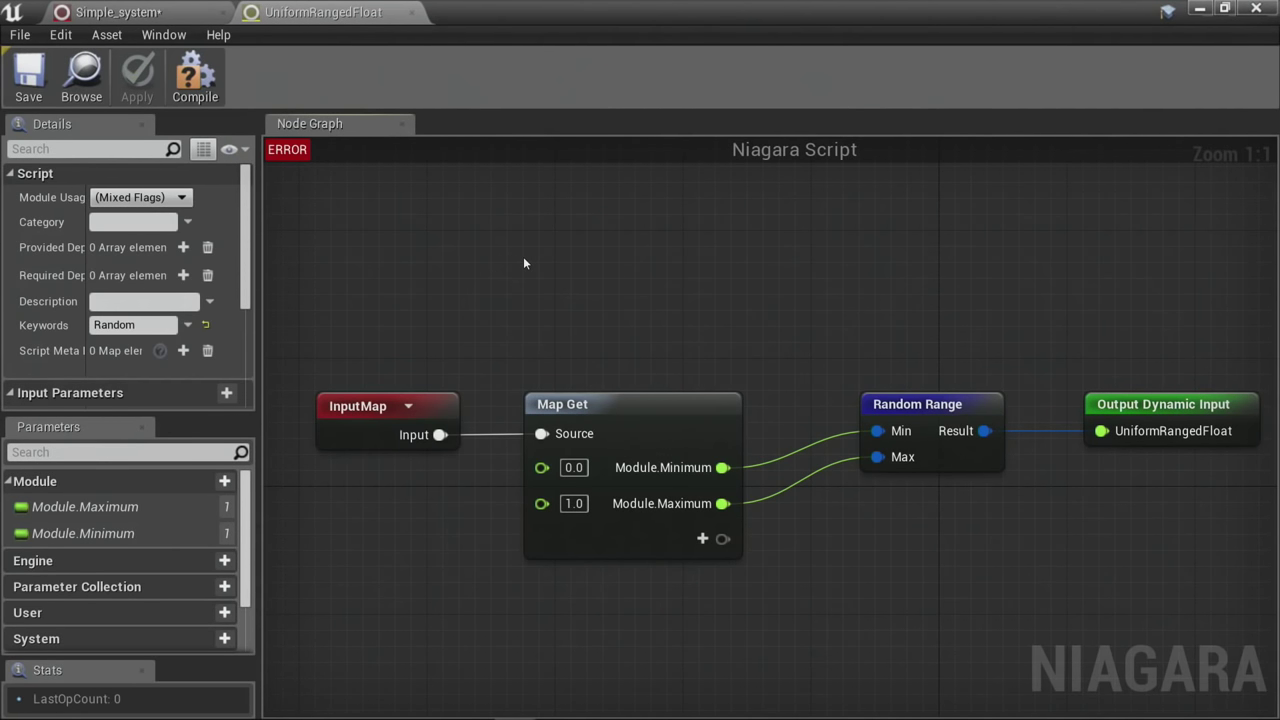
right_click_drag(540, 281, 466, 209)
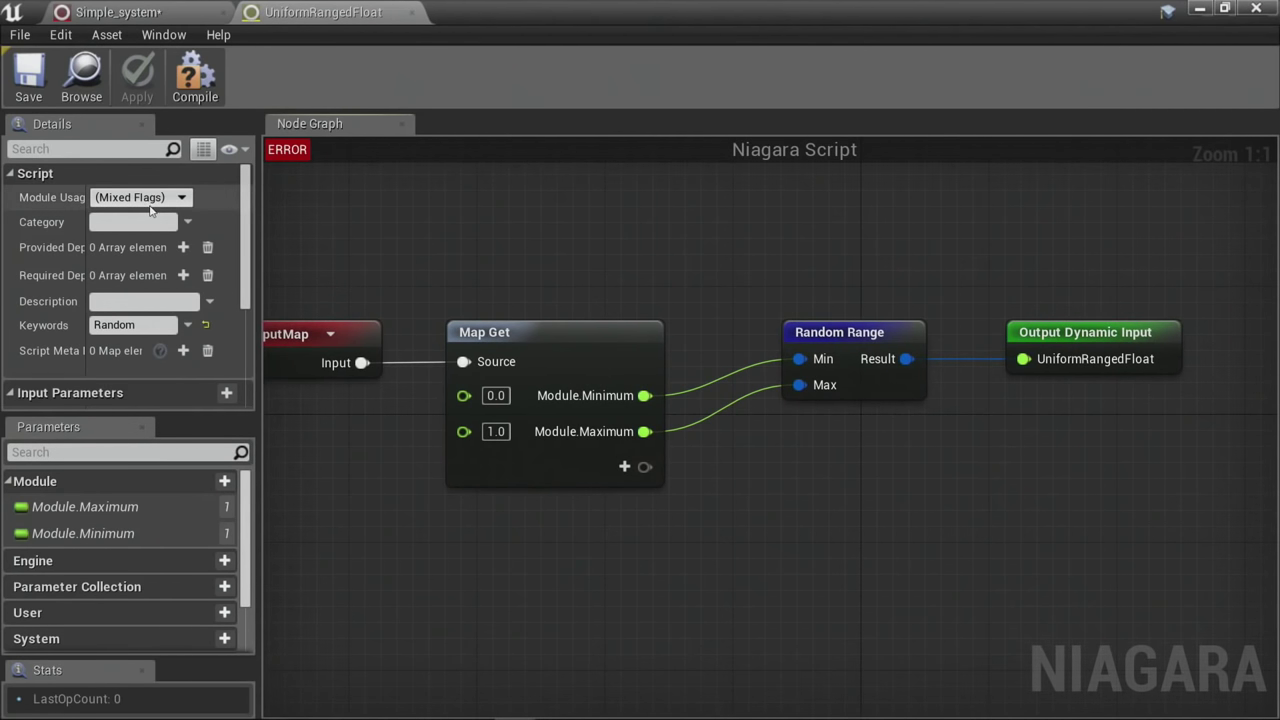
Step: Examine the UniformRangedFloat graph, shifting the Random Range and Output Dynamic Input nodes slightly toward Map Get, and close the script
left_click(179, 11)
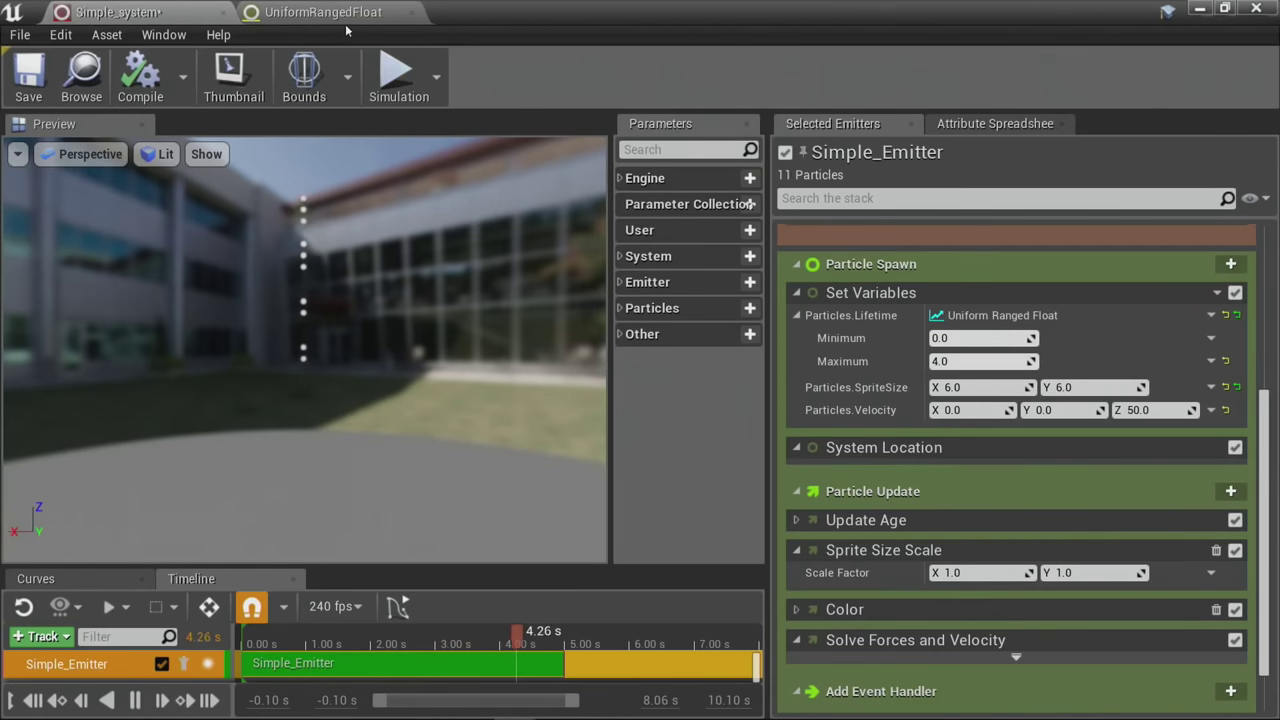
left_click(320, 11)
right_click_drag(860, 596, 934, 620)
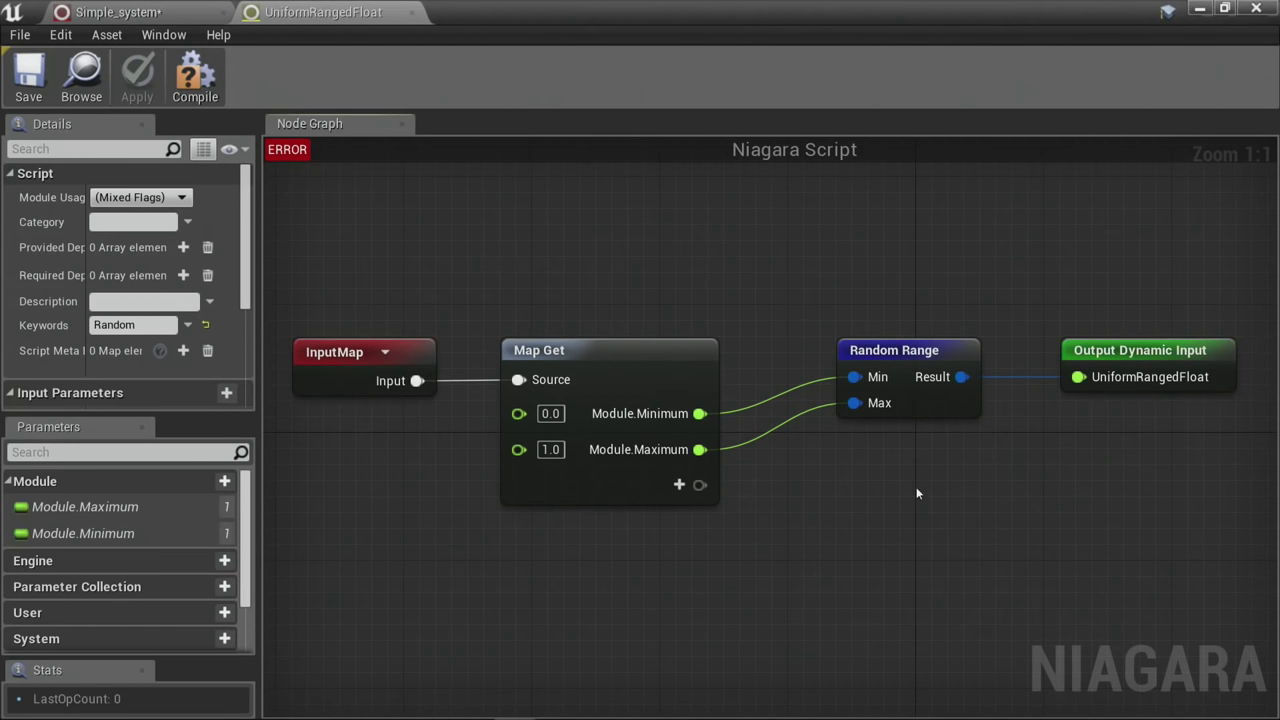
left_click_drag(932, 414, 900, 414)
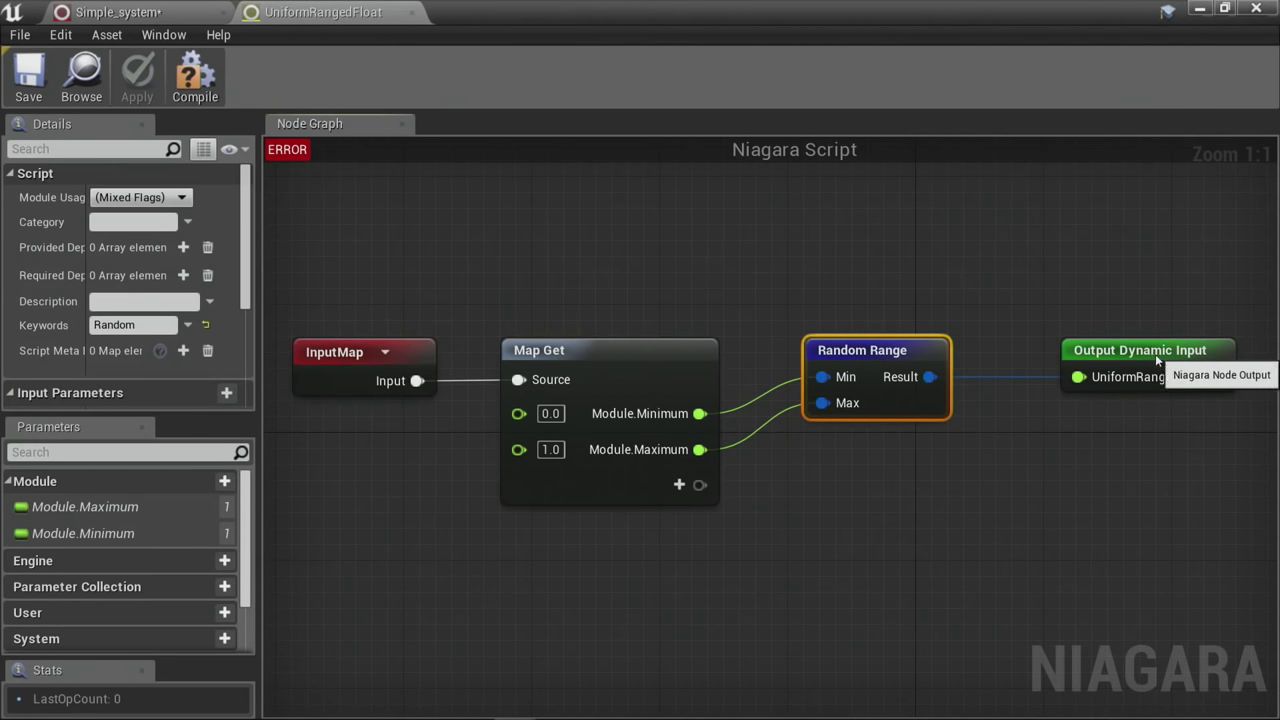
left_click_drag(1155, 354, 1120, 360)
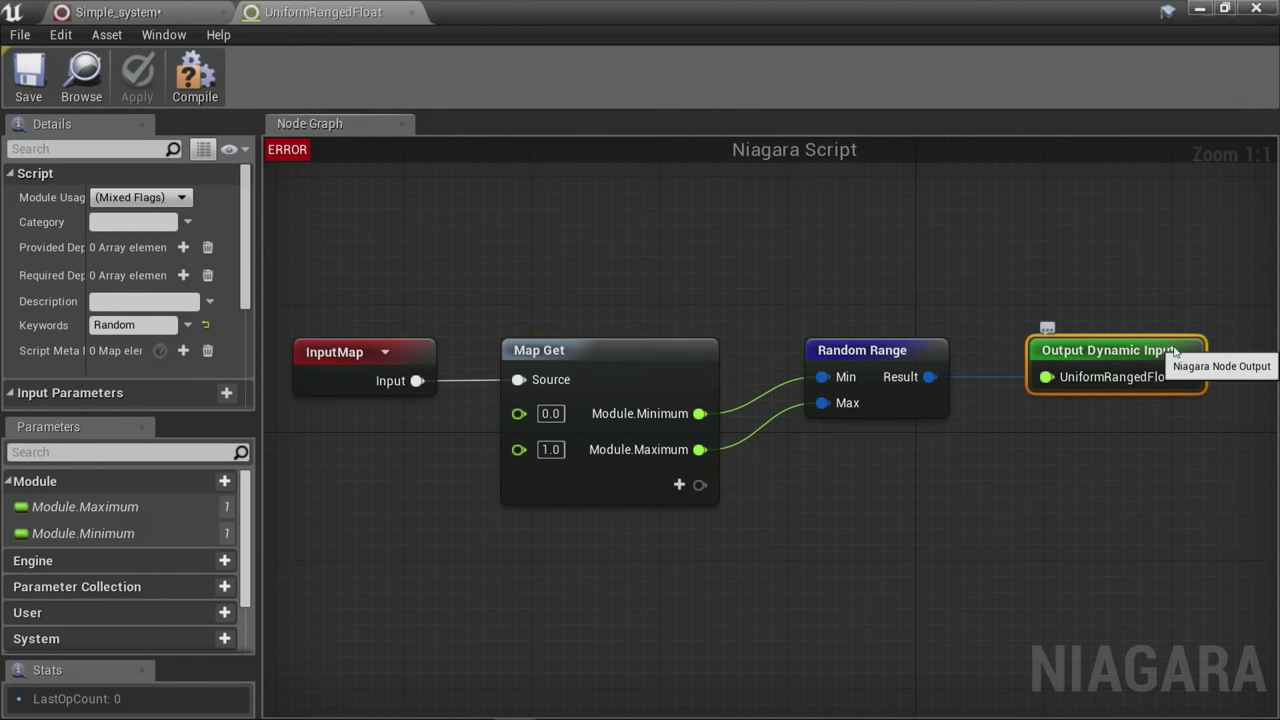
left_click_drag(1011, 296, 1278, 522)
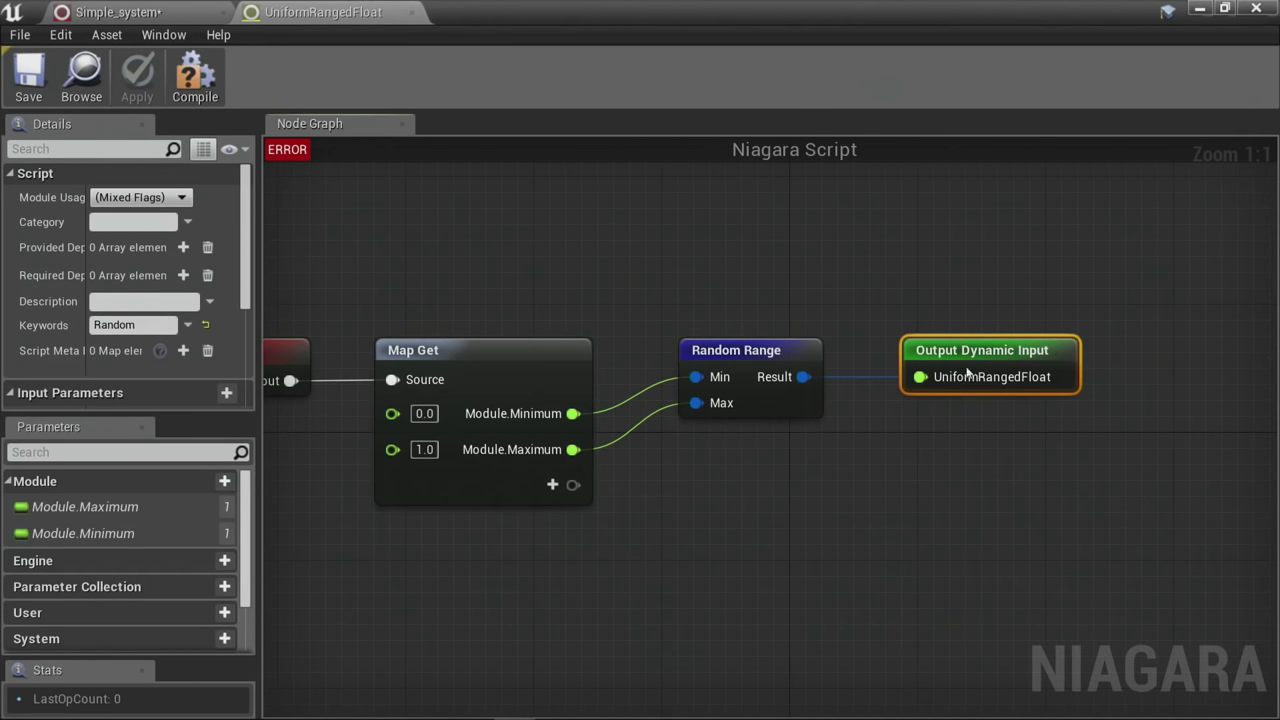
right_click_drag(880, 568, 1143, 540)
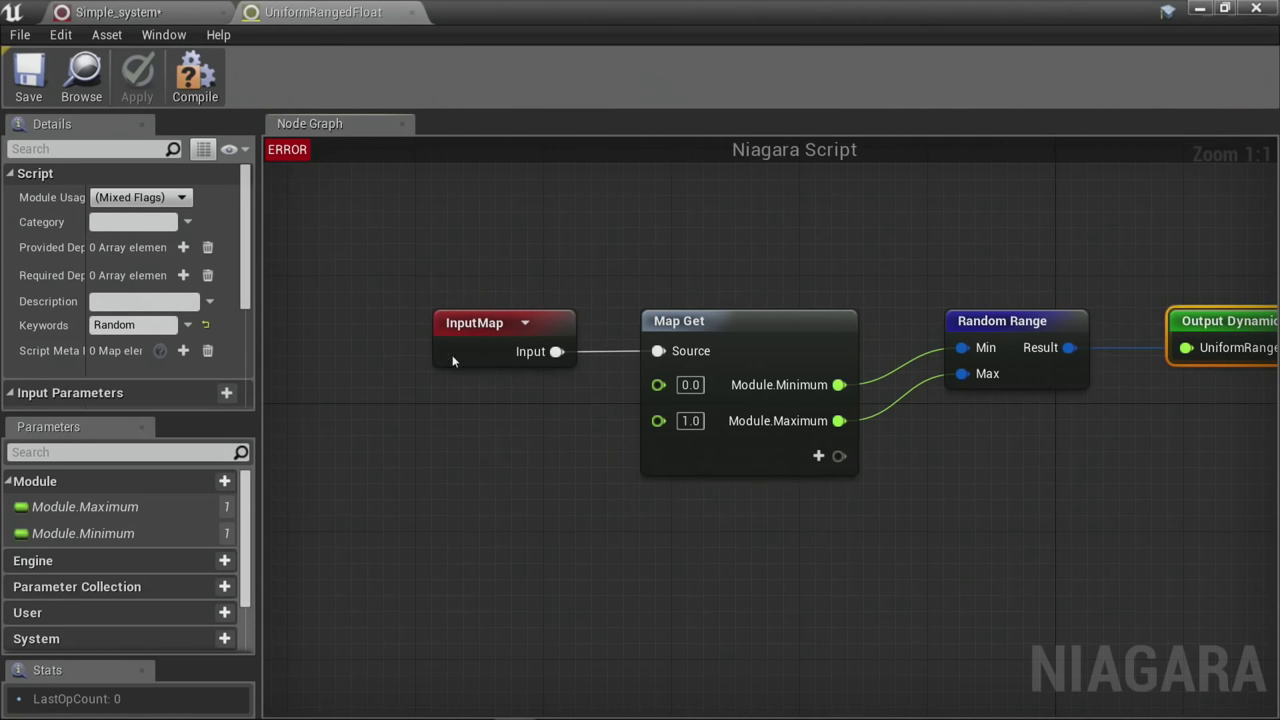
left_click(411, 12)
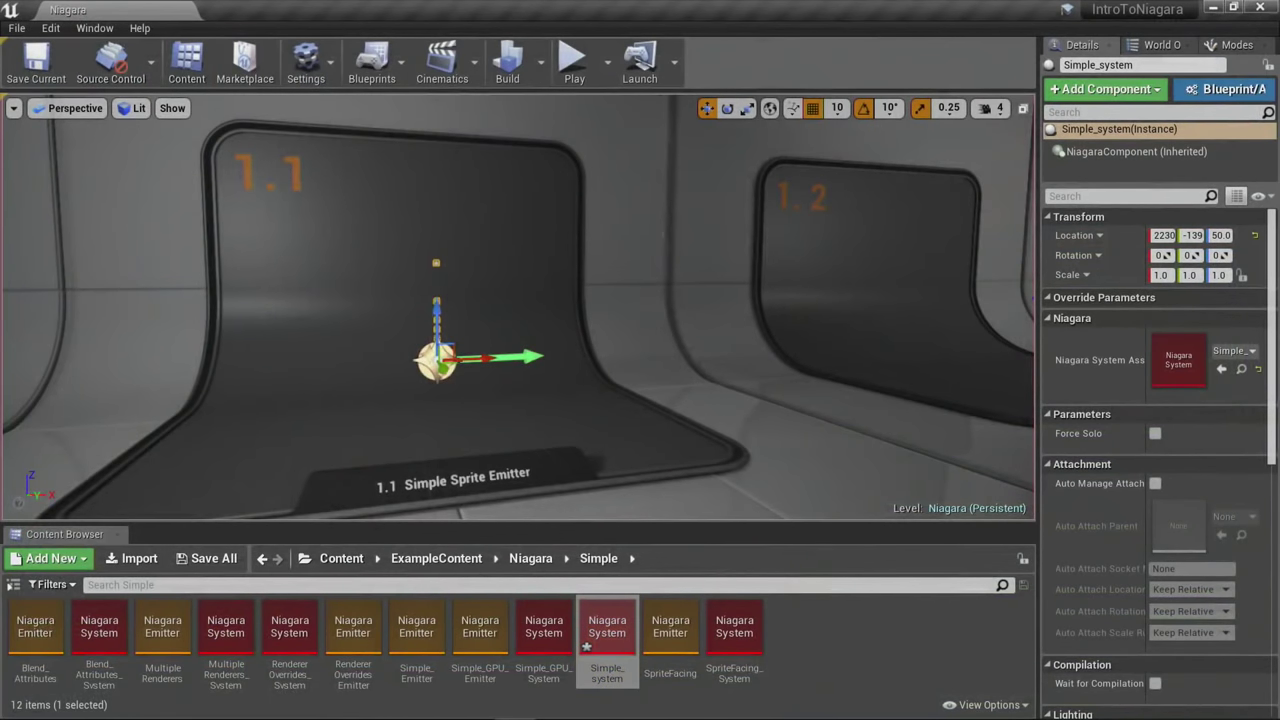
Step: Go to the 1.2 Simple Mesh Emitter display in the level and open its MeshRotation_System asset
right_click_drag(520, 300, 640, 300)
right_click_drag(611, 378, 611, 378)
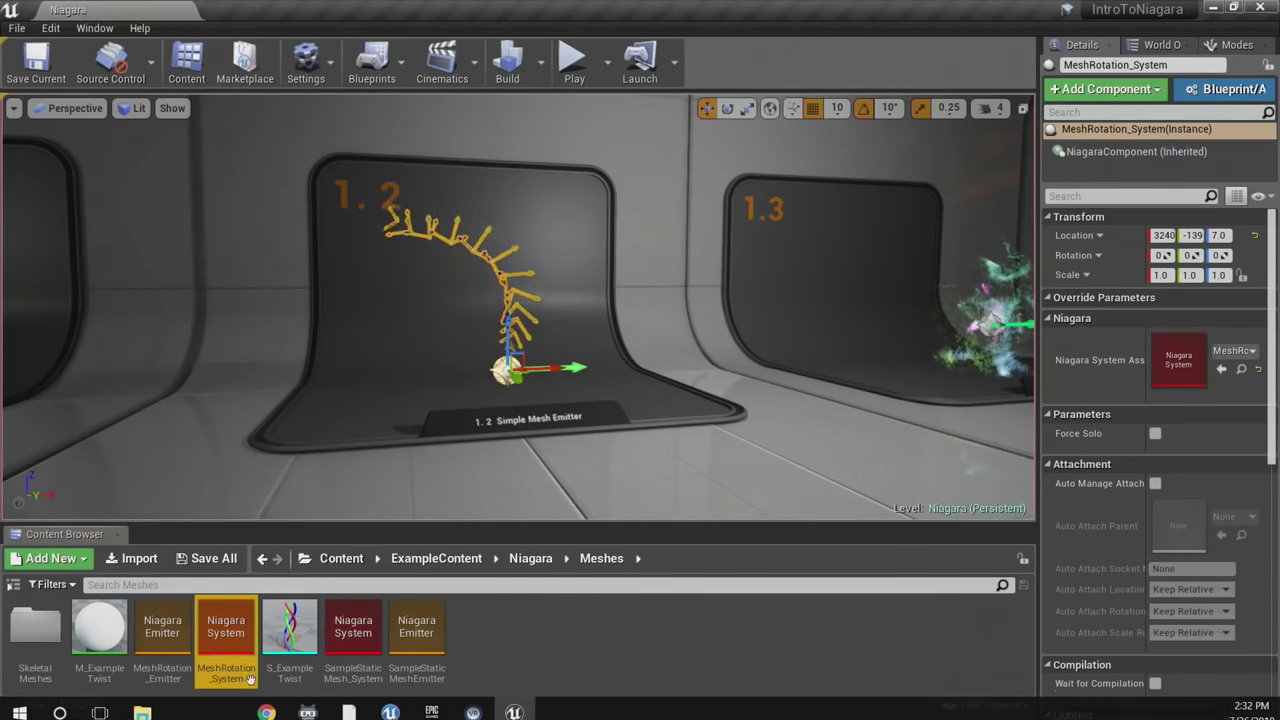
double_click(248, 677)
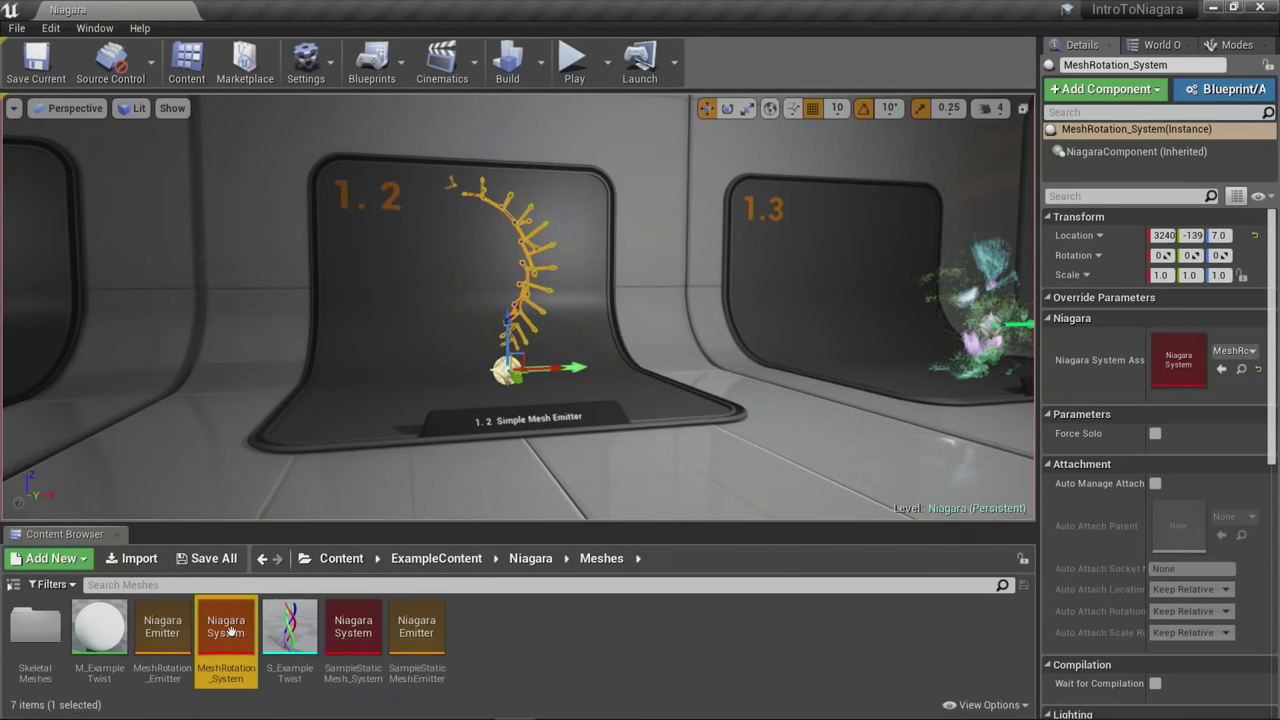
Step: Look through the MeshRotation_Emitter stack down to Particle Update and collapse the Mesh Size Scale module
scroll(1088, 538, "down", 5)
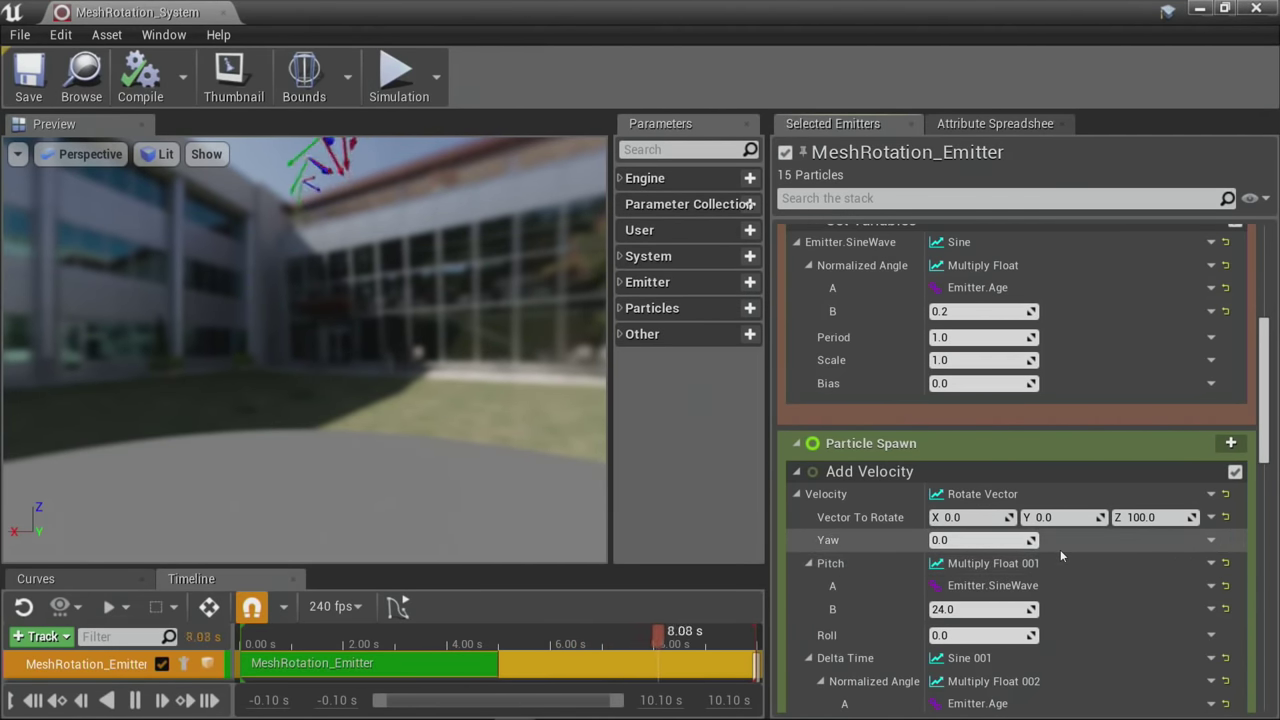
scroll(1060, 549, "down", 2)
scroll(1060, 549, "down", 15)
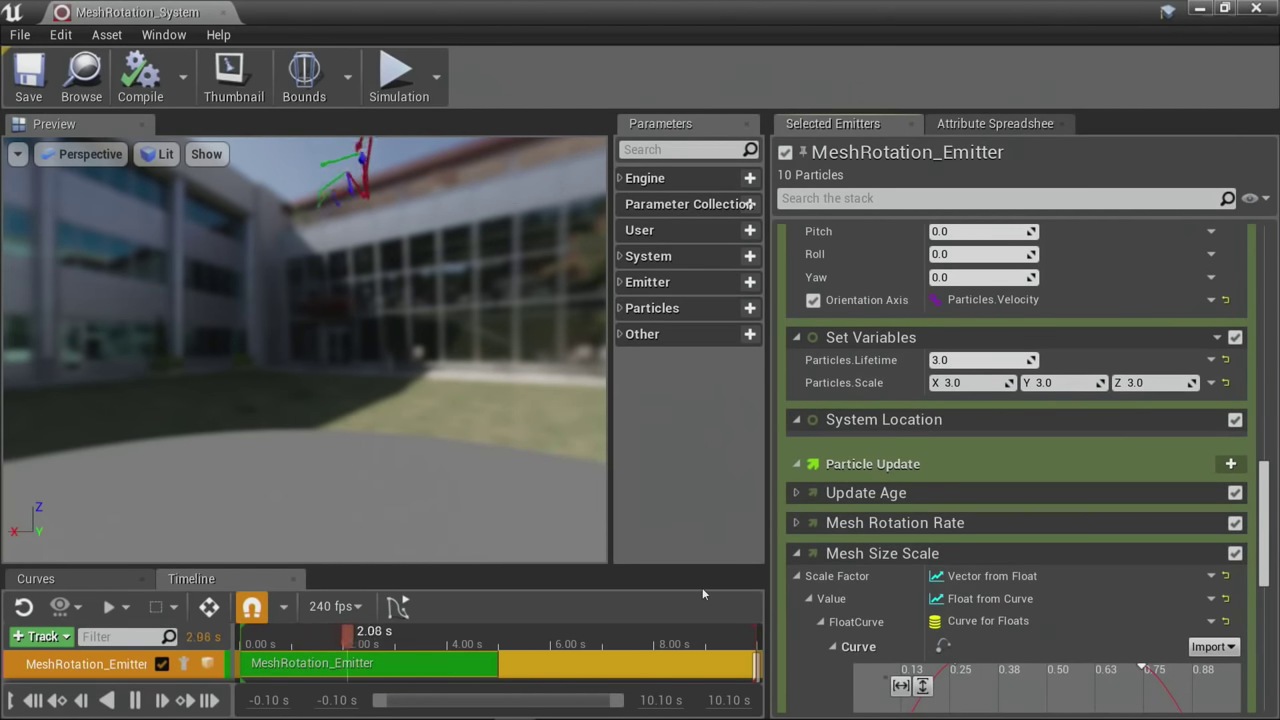
left_click(796, 553)
scroll(794, 557, "up", 4)
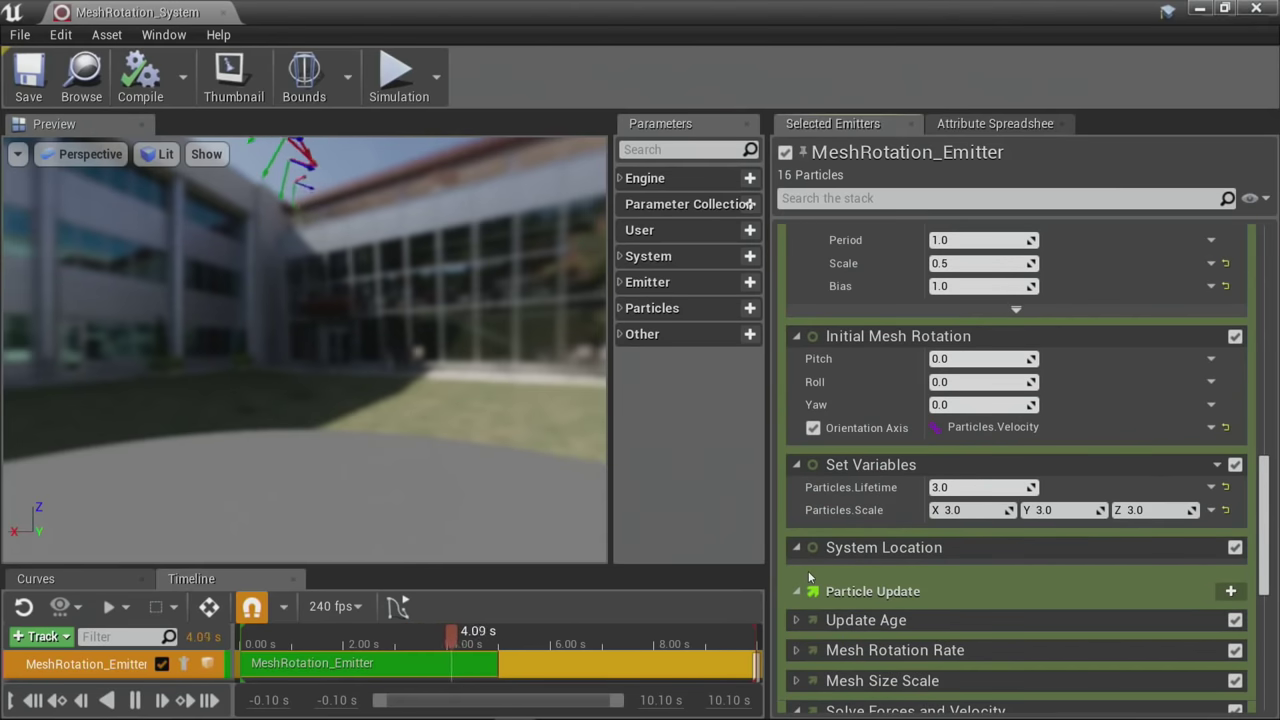
Step: Collapse the MeshRotation_Emitter stack to headers and review its modules from System Update to Render
right_click(1039, 175)
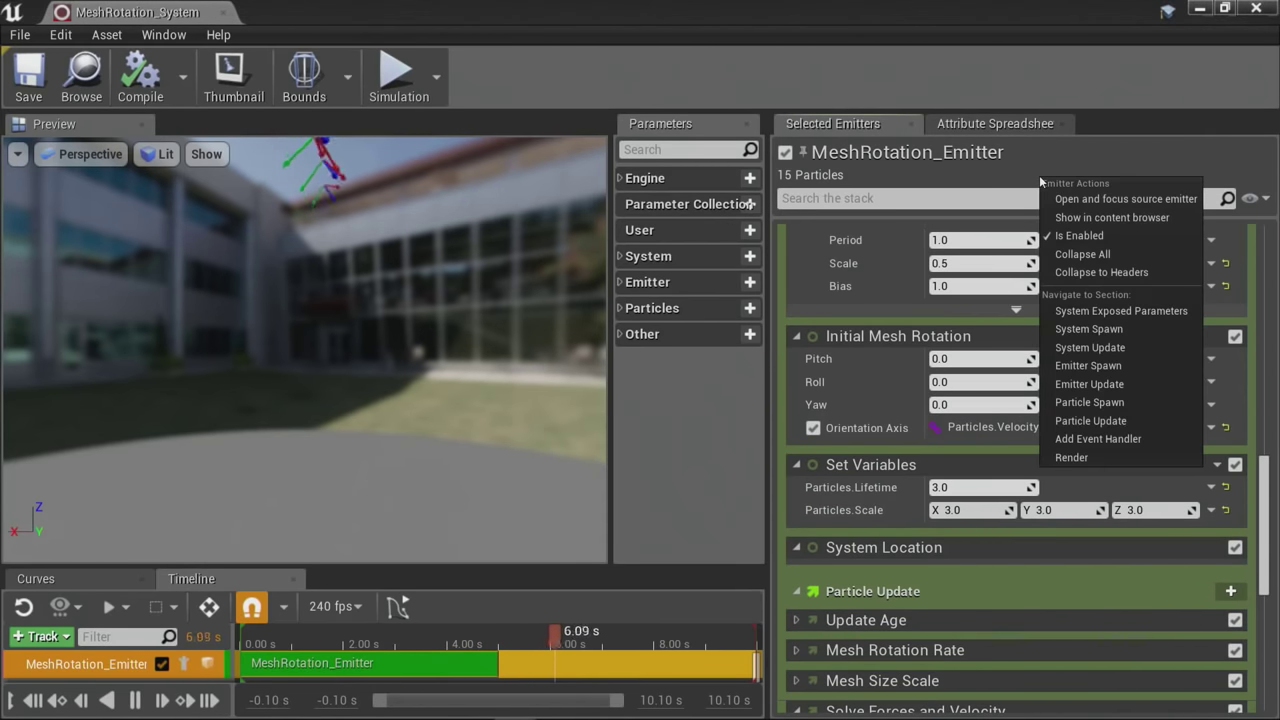
left_click(1082, 270)
scroll(1008, 410, "up", 5)
scroll(1008, 412, "up", 2)
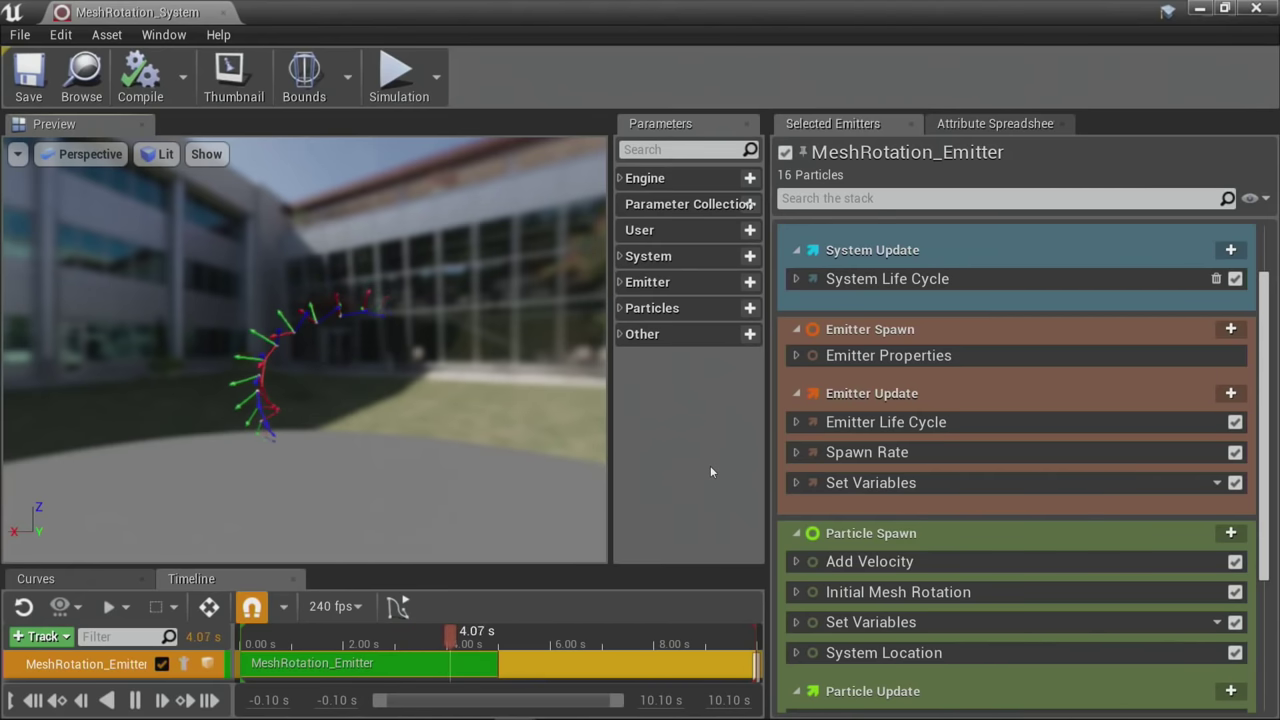
scroll(949, 572, "down", 3)
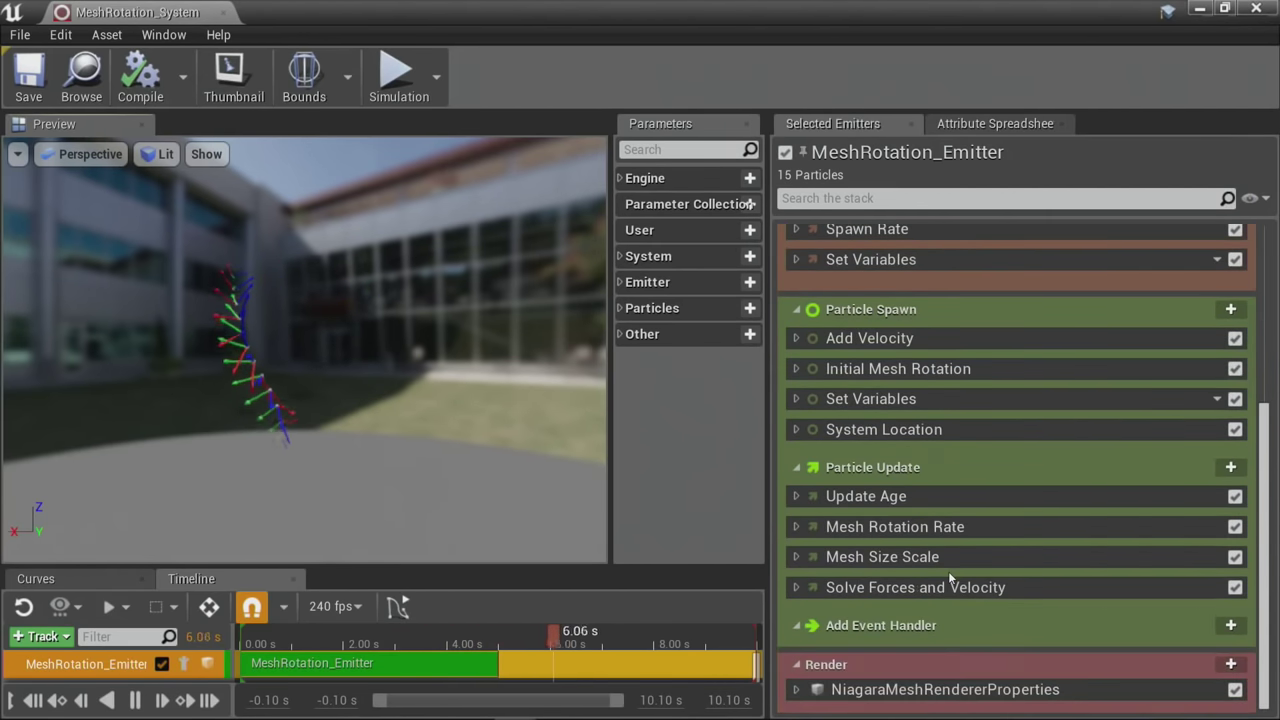
Step: Insert a Dynamic Mat Params module above Set Variables in the Particle Spawn group of MeshRotation_Emitter
right_click(928, 404)
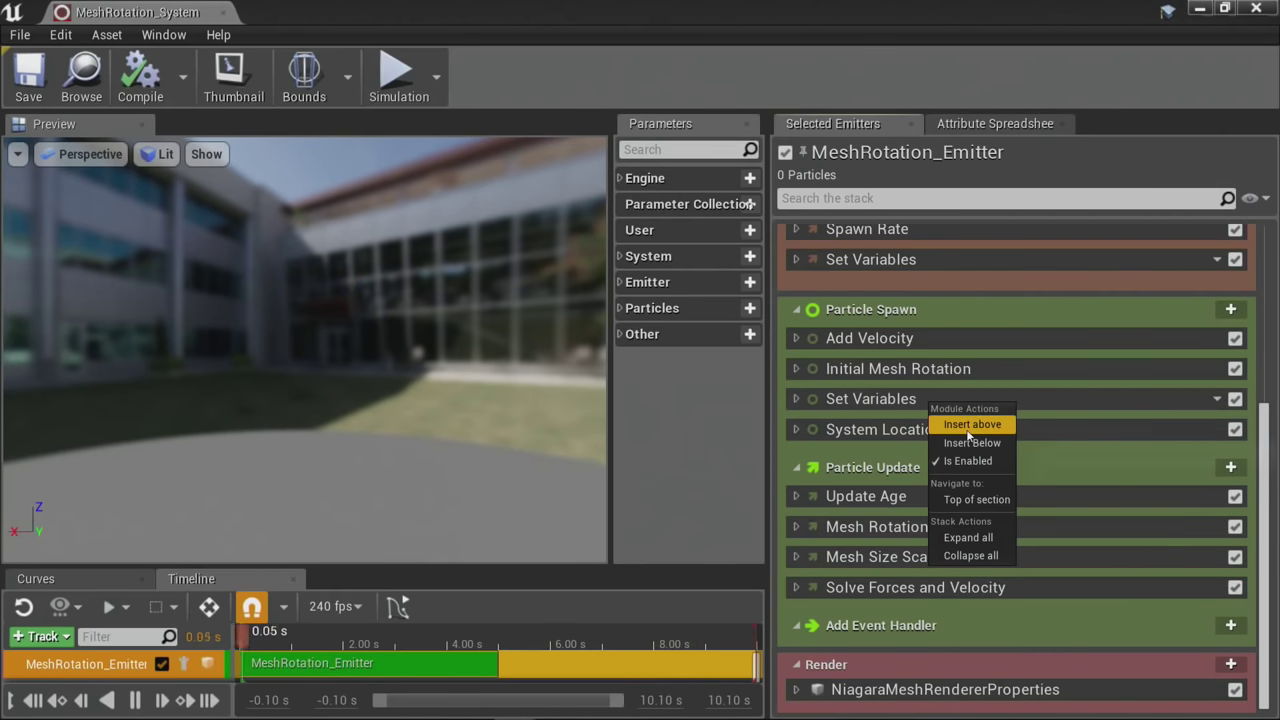
left_click(966, 427)
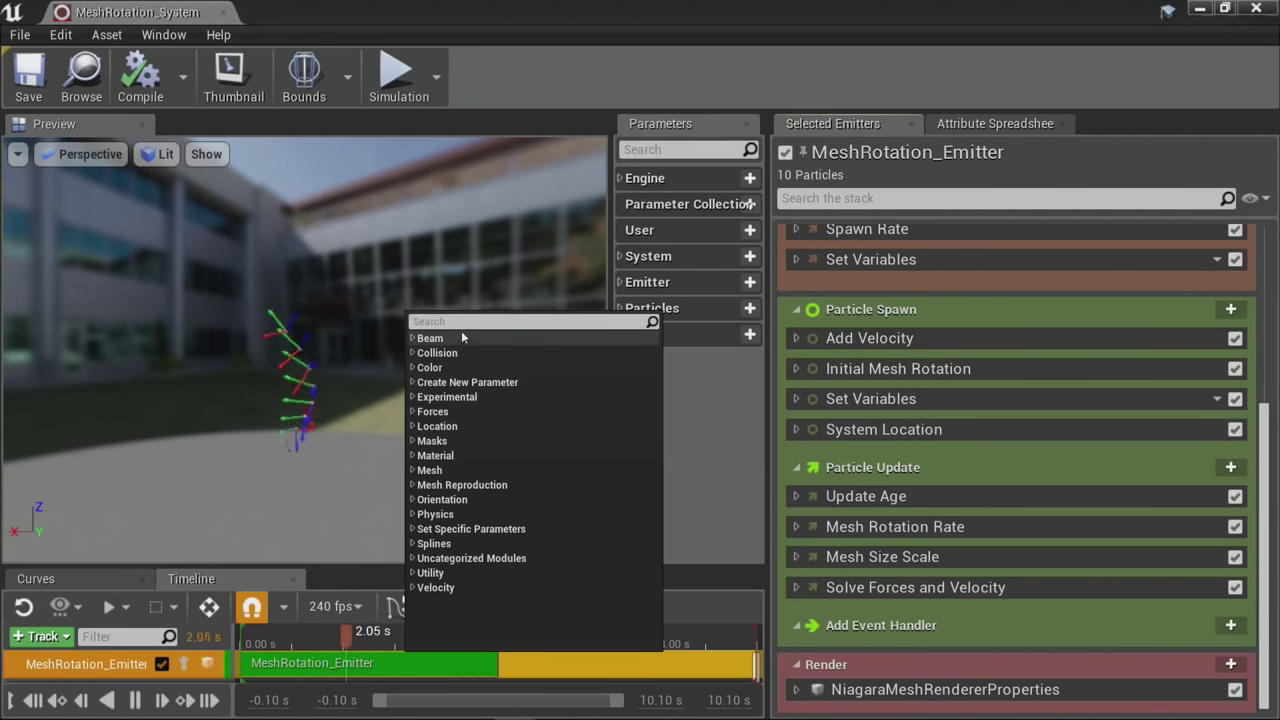
type("dynsm")
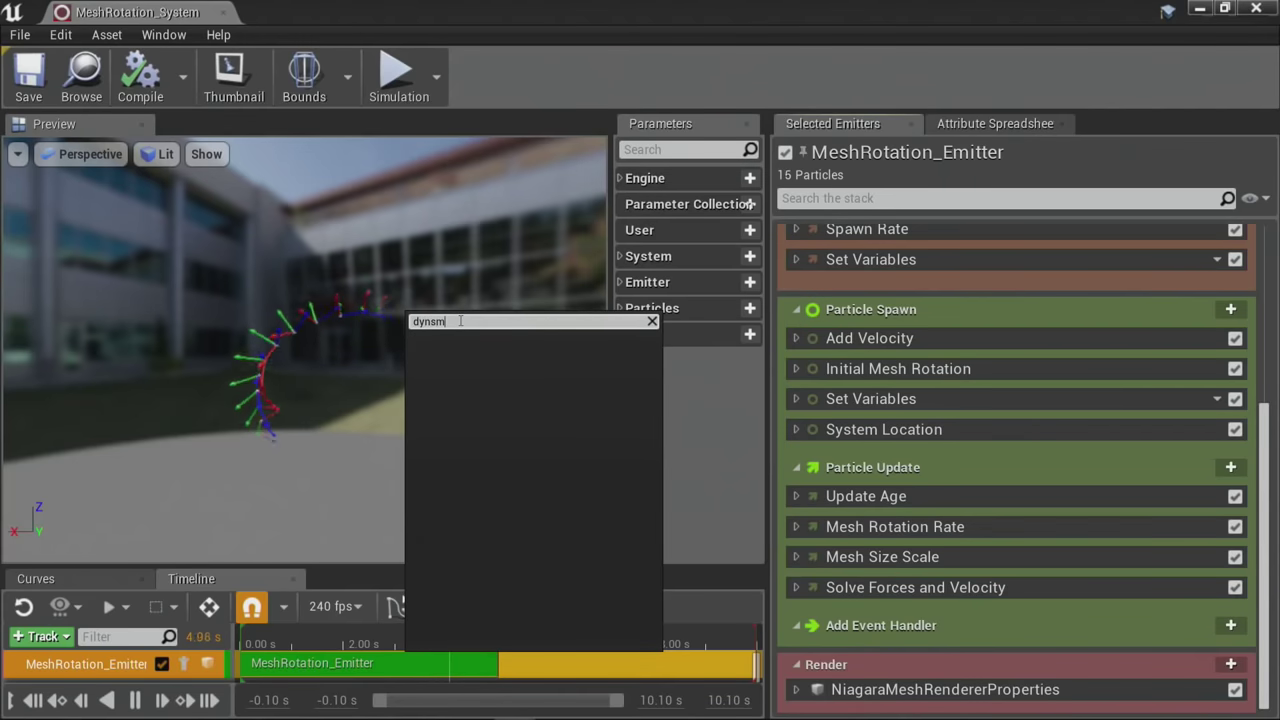
key("BackSpace")
key("BackSpace")
key("BackSpace")
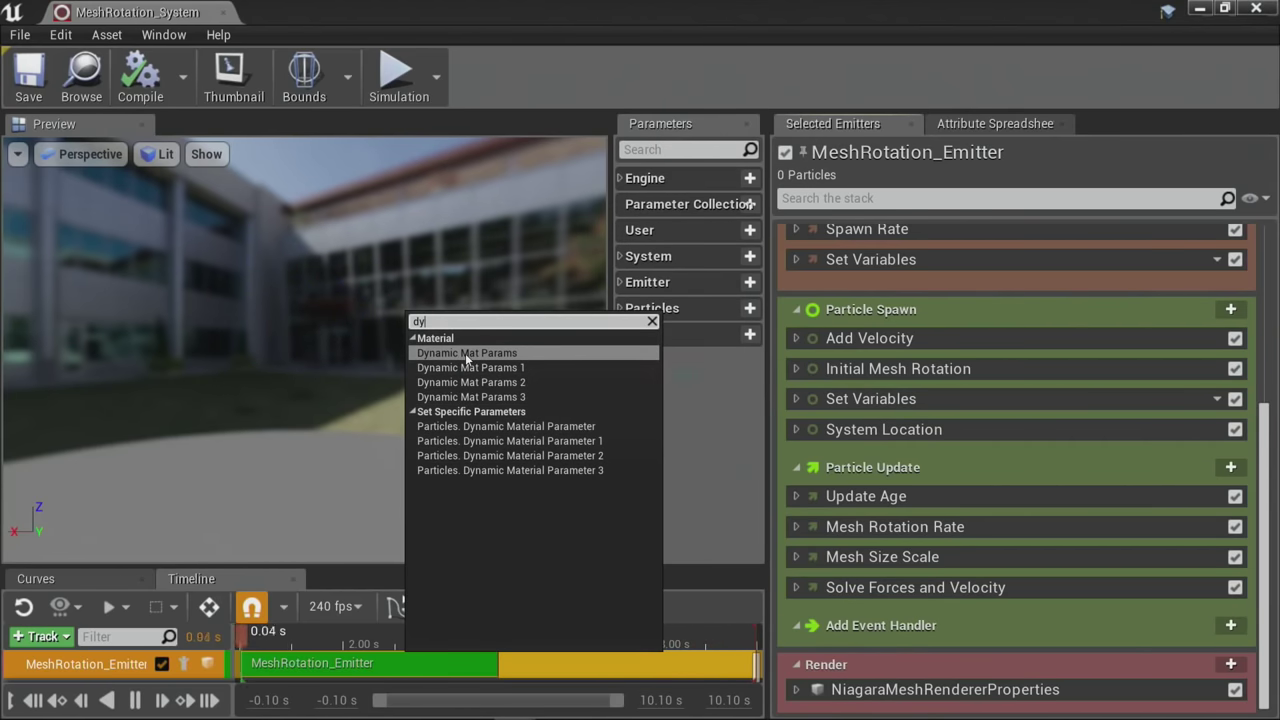
left_click(465, 353)
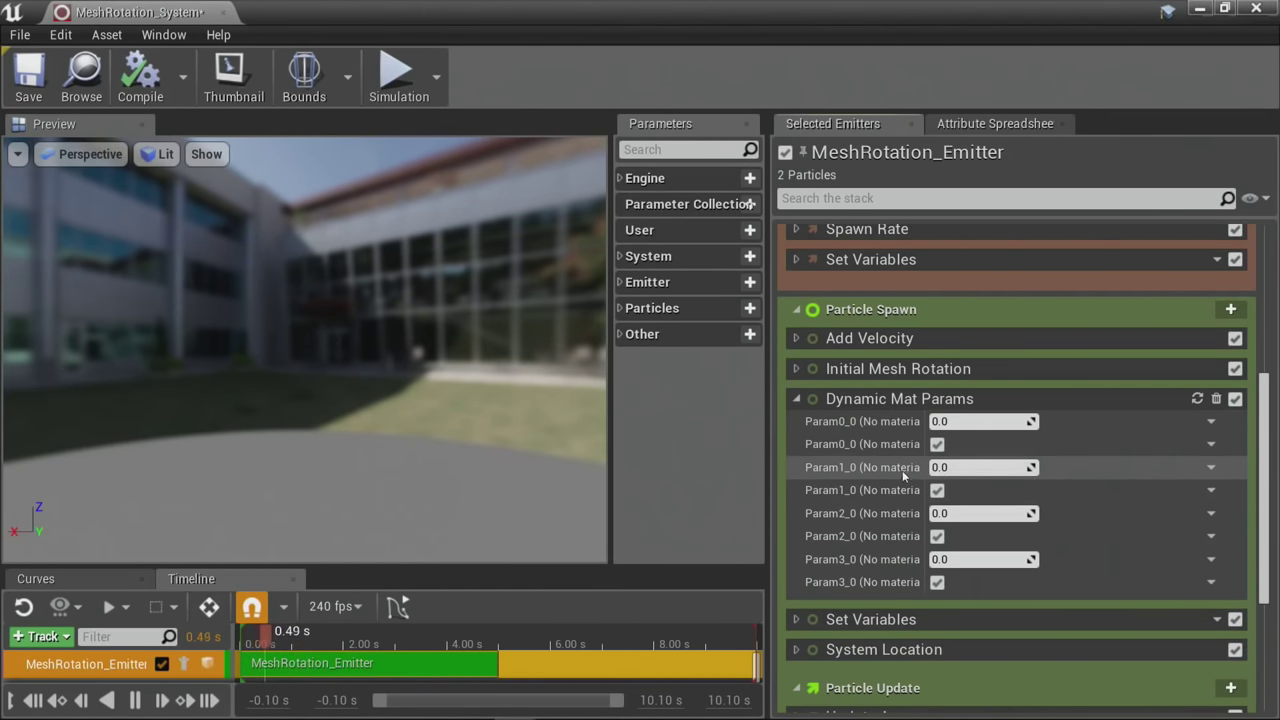
Step: Widen the parameter name column and assign the Uniform Ranged Float dynamic input to the Param0_0 value of Dynamic Mat Params
left_click(936, 444)
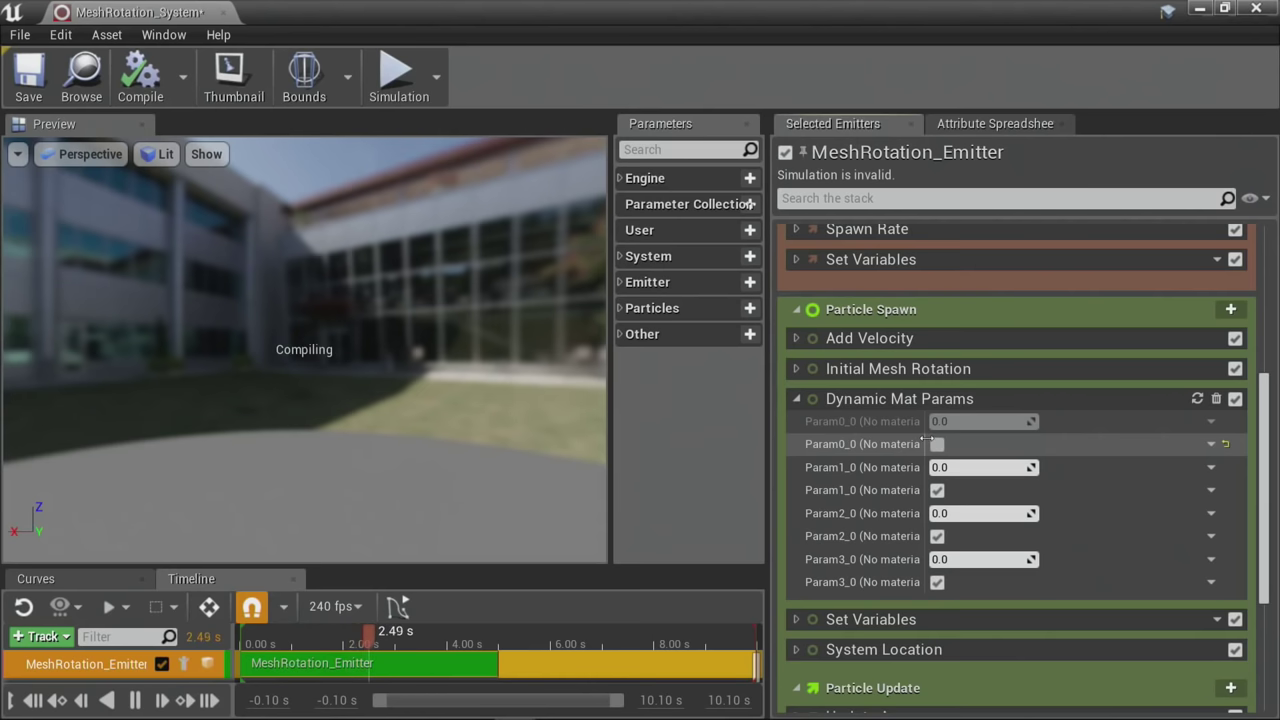
left_click(937, 444)
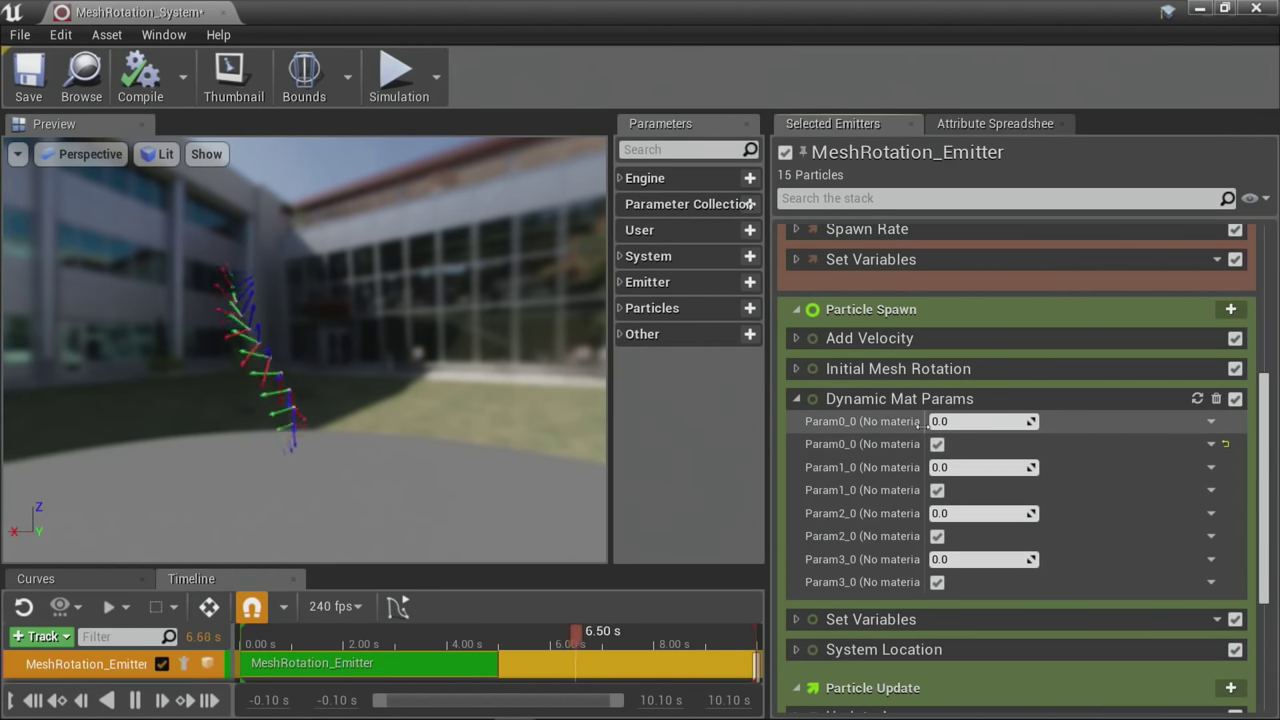
left_click_drag(935, 425, 1008, 428)
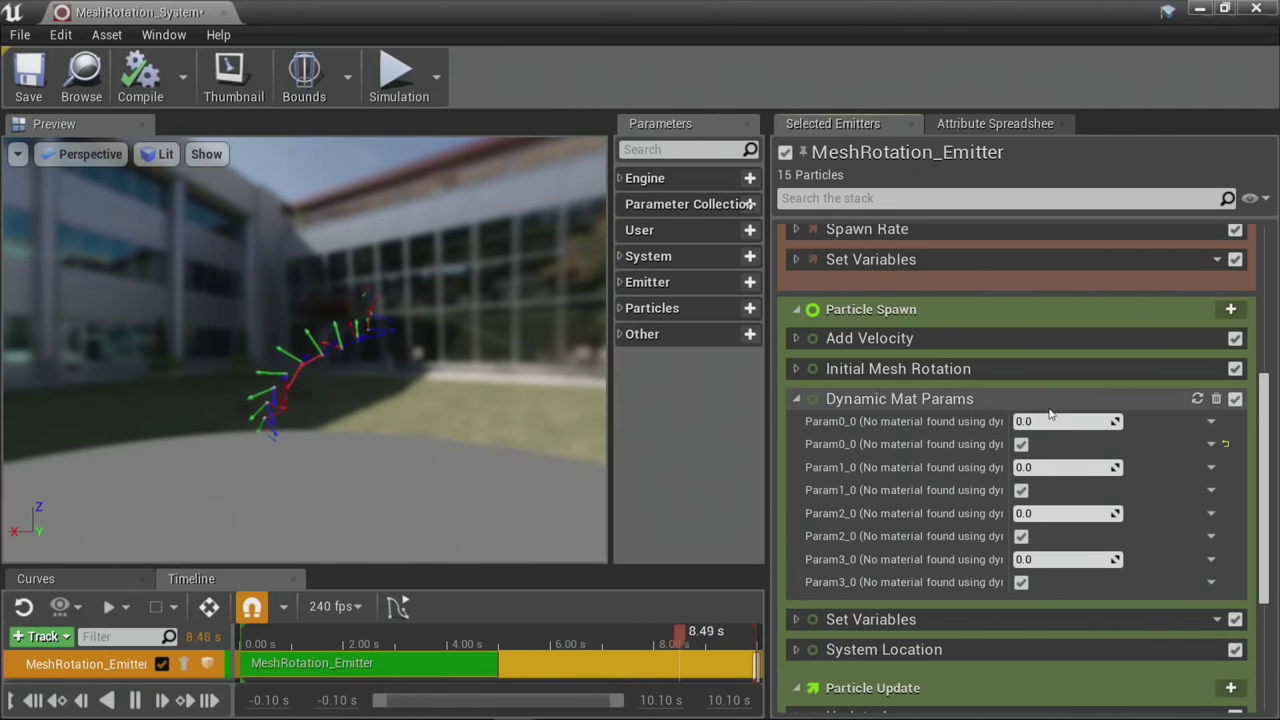
left_click(1211, 421)
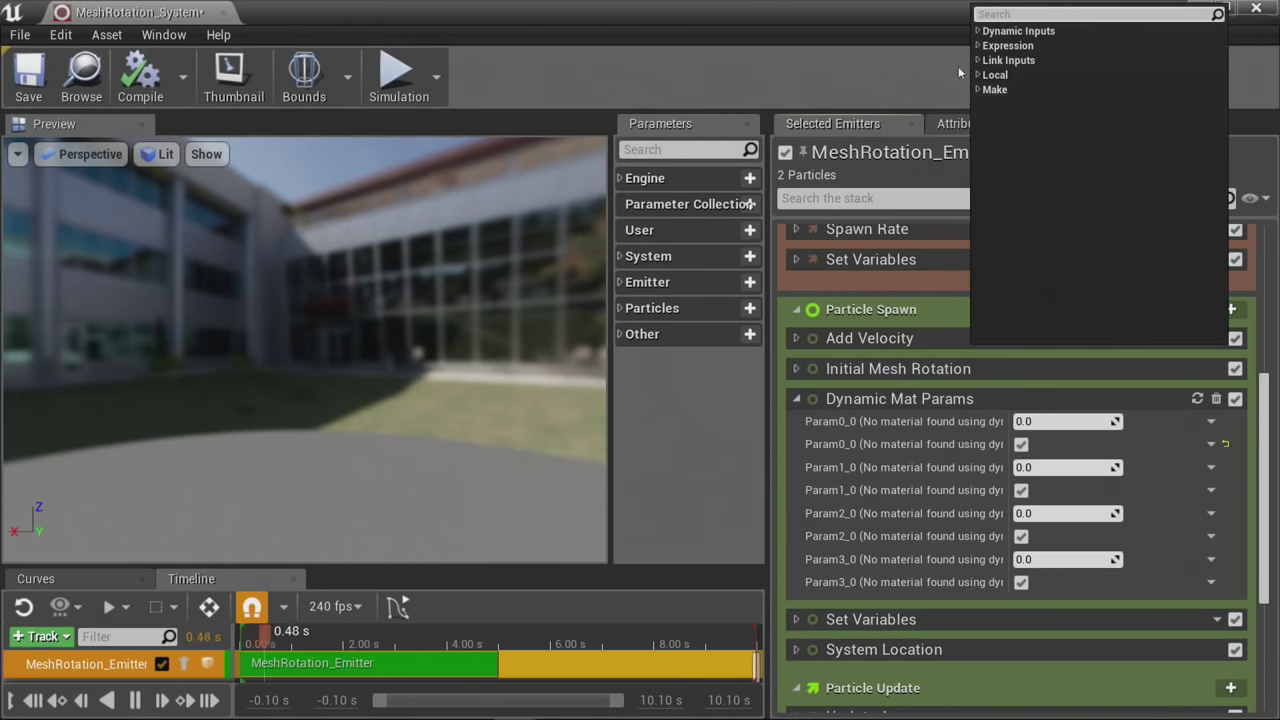
left_click(1012, 31)
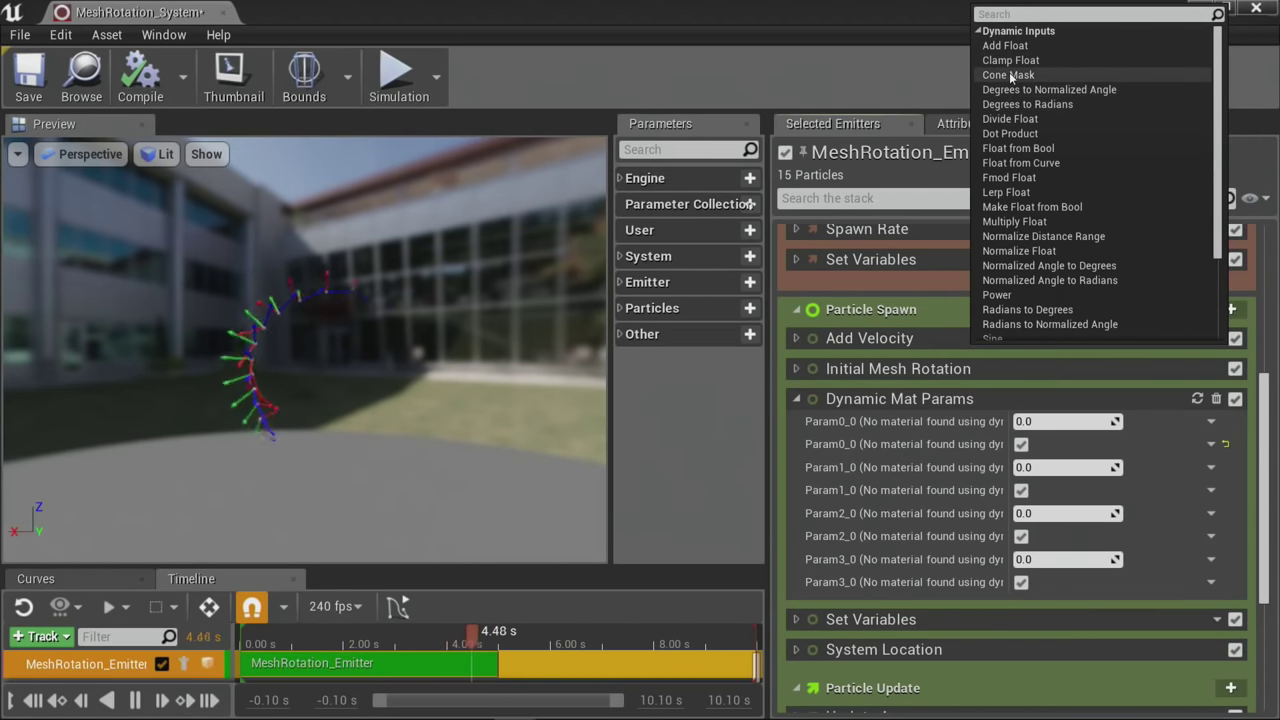
type("unif")
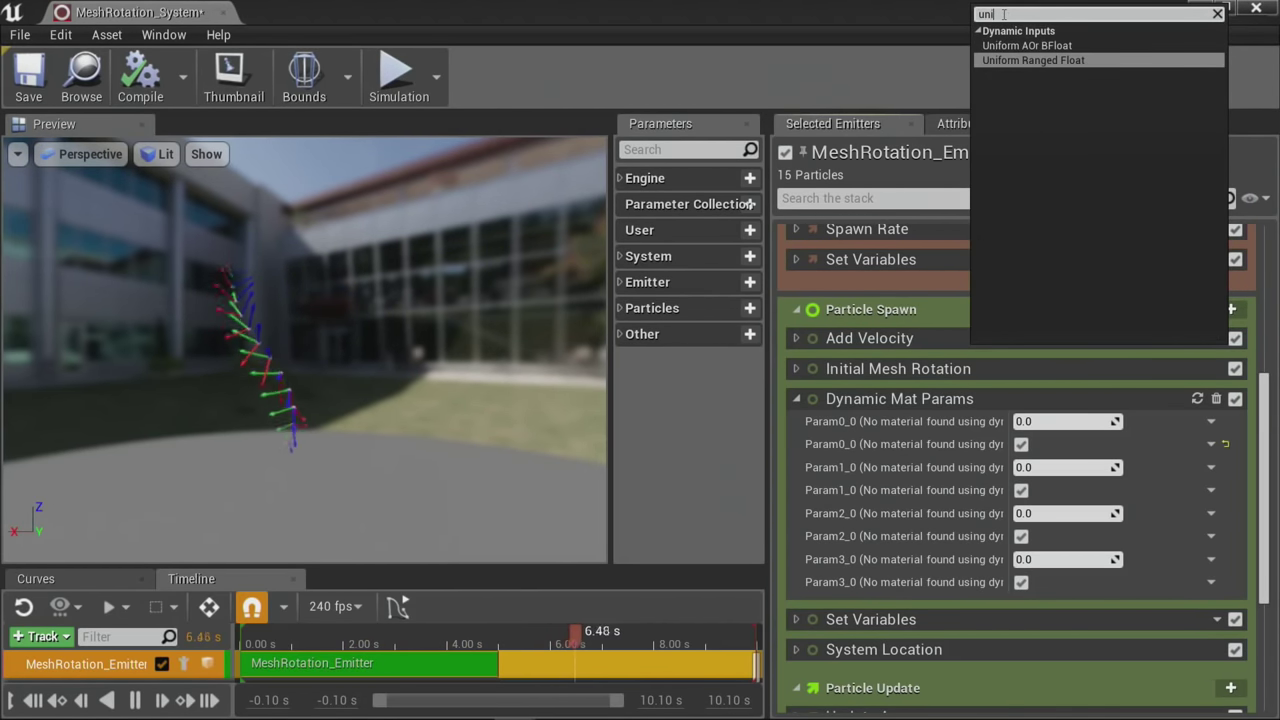
left_click(1035, 61)
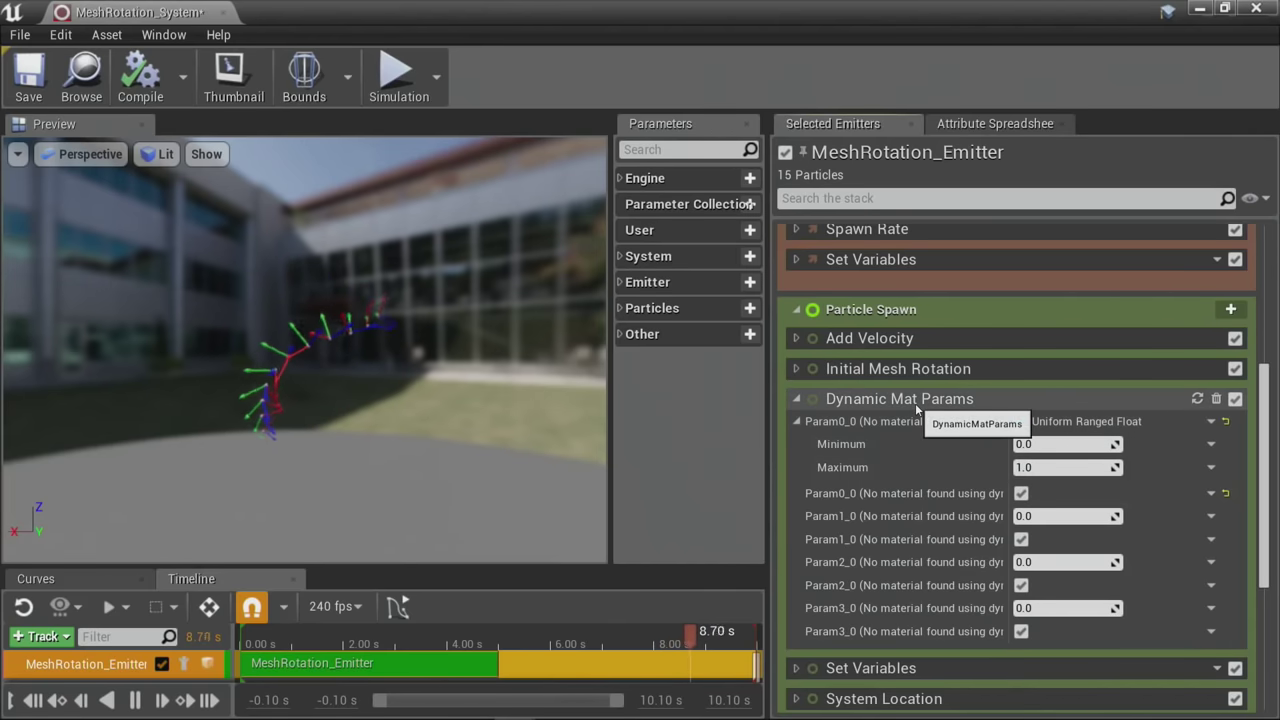
scroll(918, 402, "down", 5)
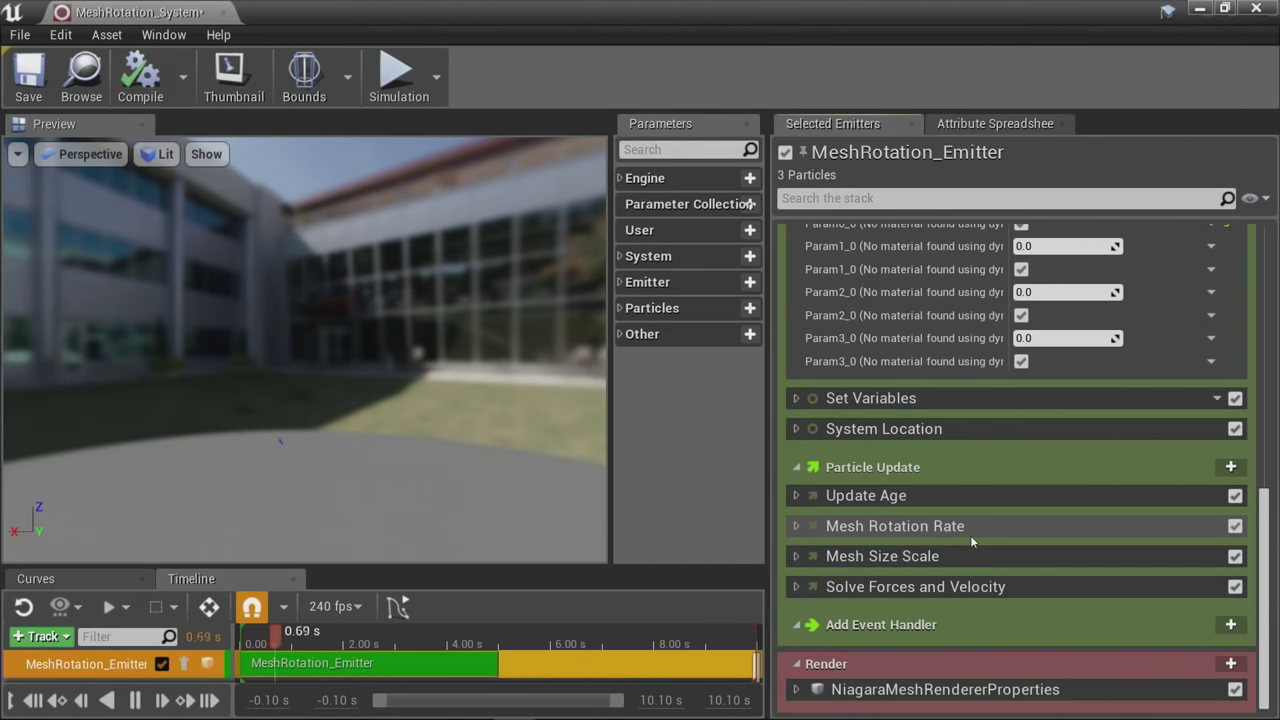
Step: Delete the Dynamic Mat Params module from the Particle Spawn group and review the remaining stack
scroll(1016, 572, "up", 3)
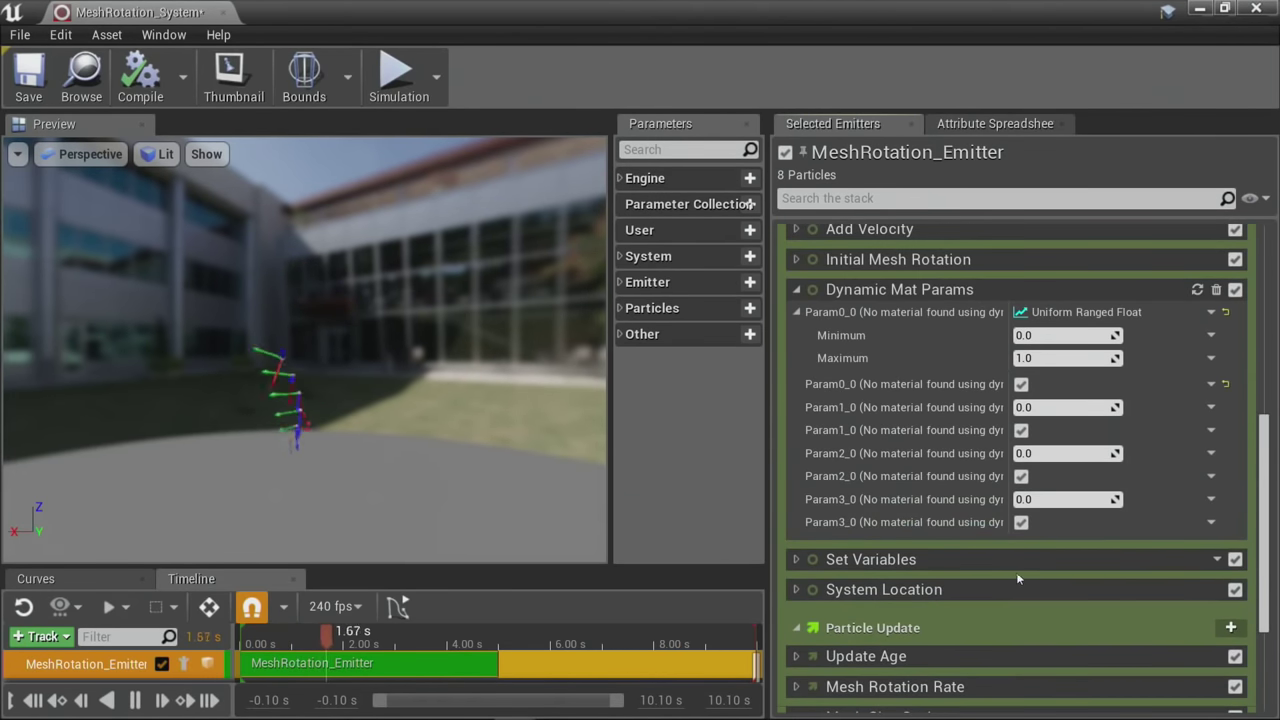
left_click(1216, 291)
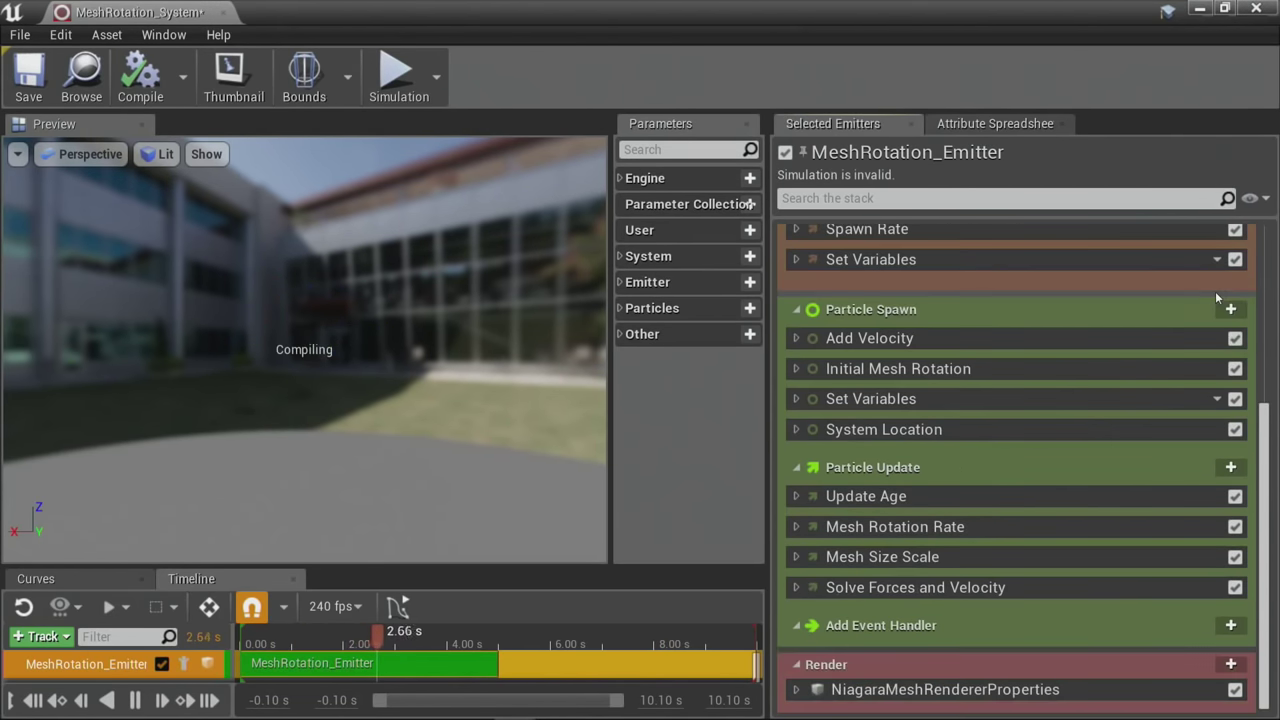
scroll(1068, 405, "up", 5)
scroll(1068, 407, "up", 2)
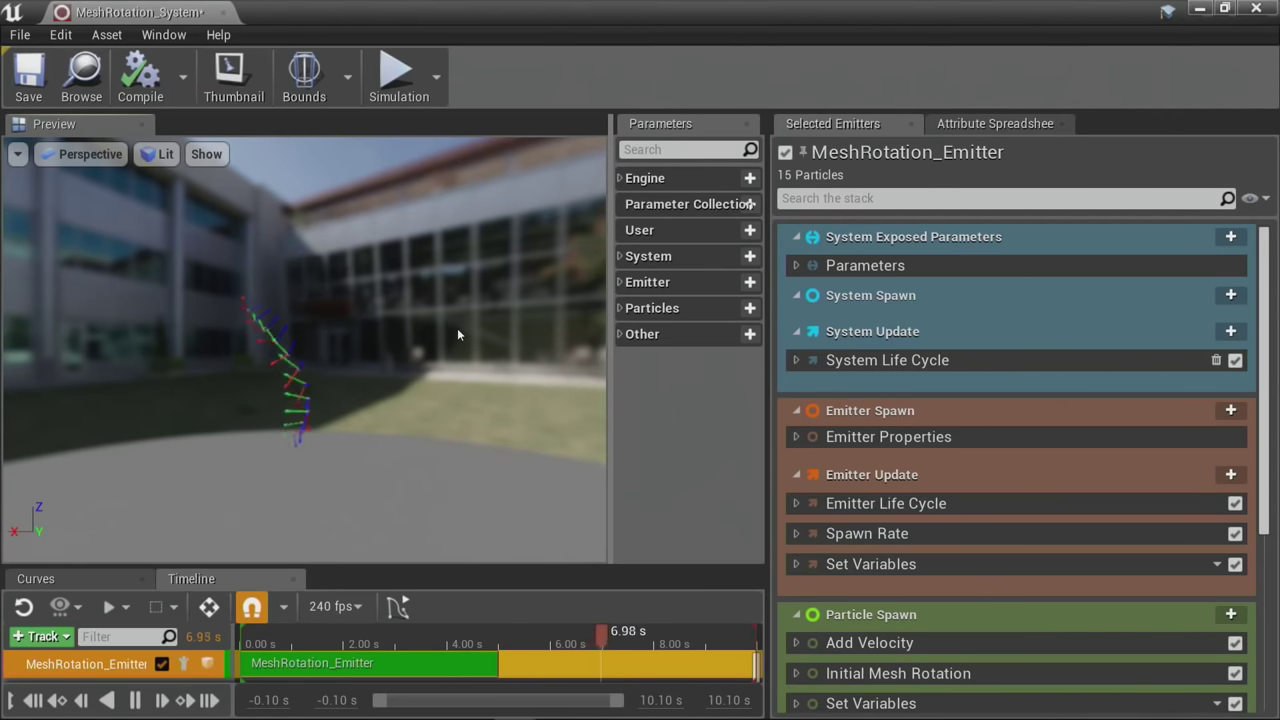
scroll(1150, 577, "down", 5)
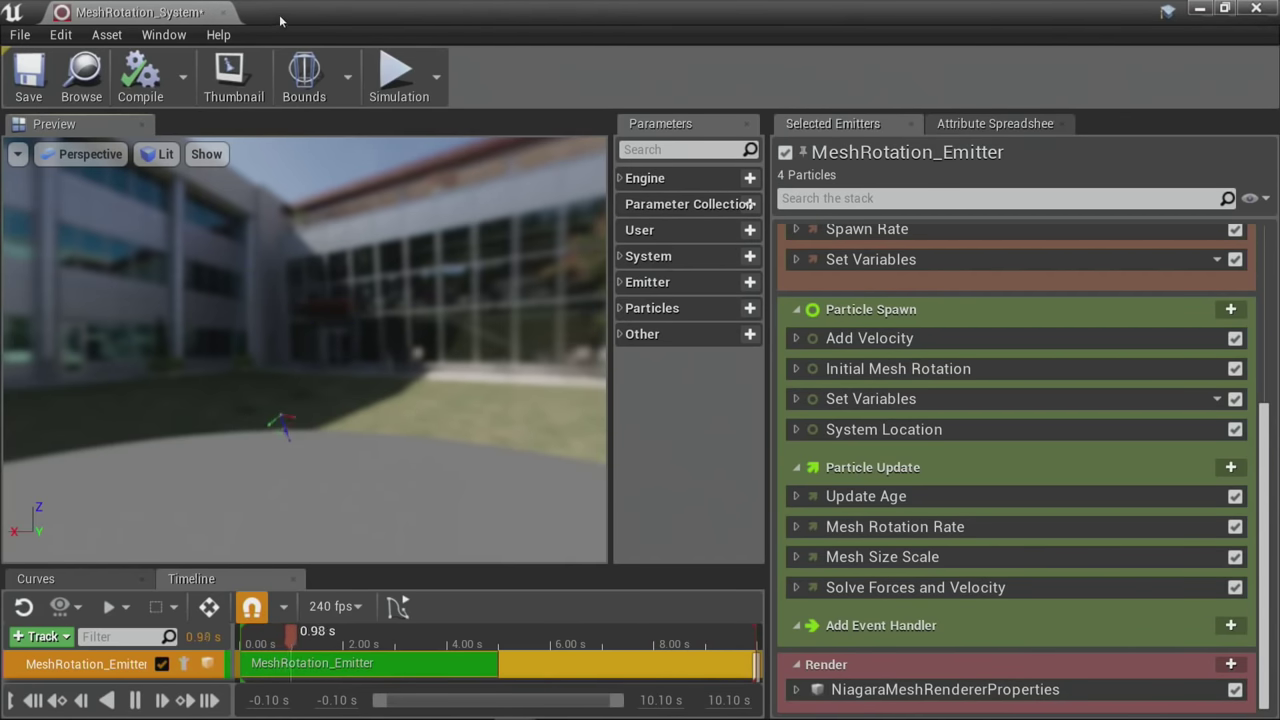
Step: Go to display 1.1 in the level, open its Simple_system asset to view the emitter, and close its editor
left_click_drag(280, 20, 0, 175)
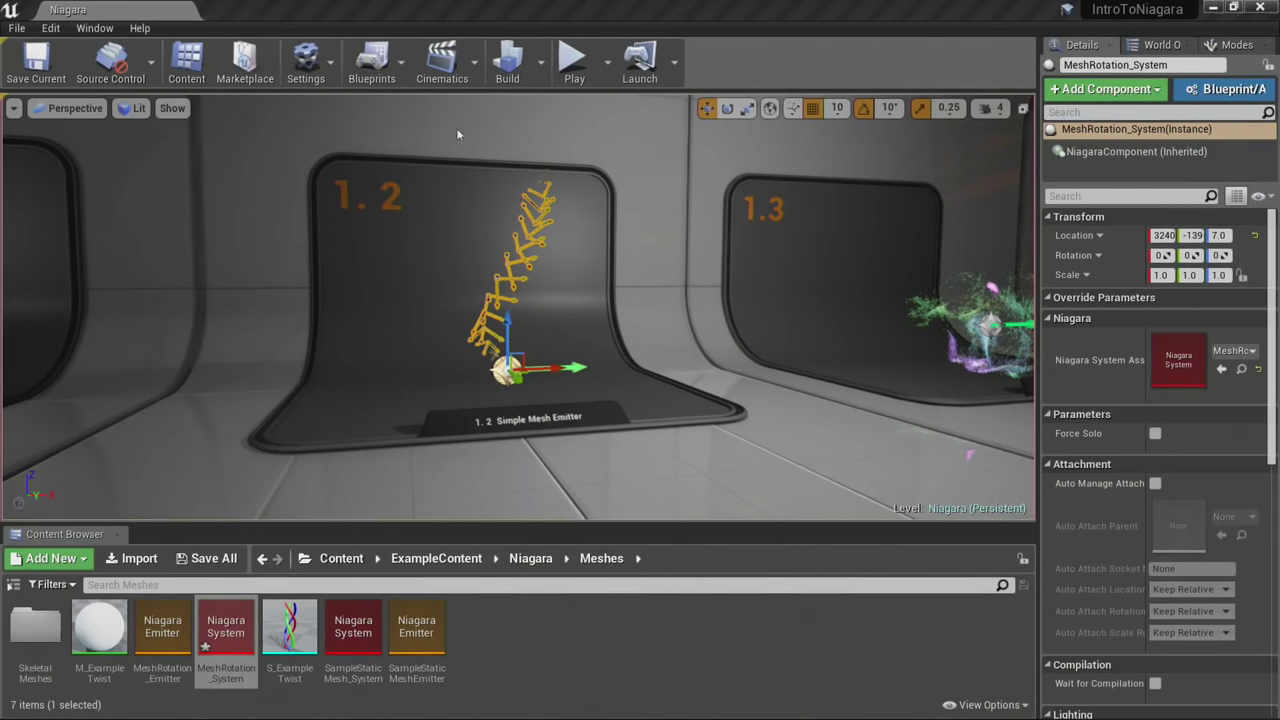
key("Left")
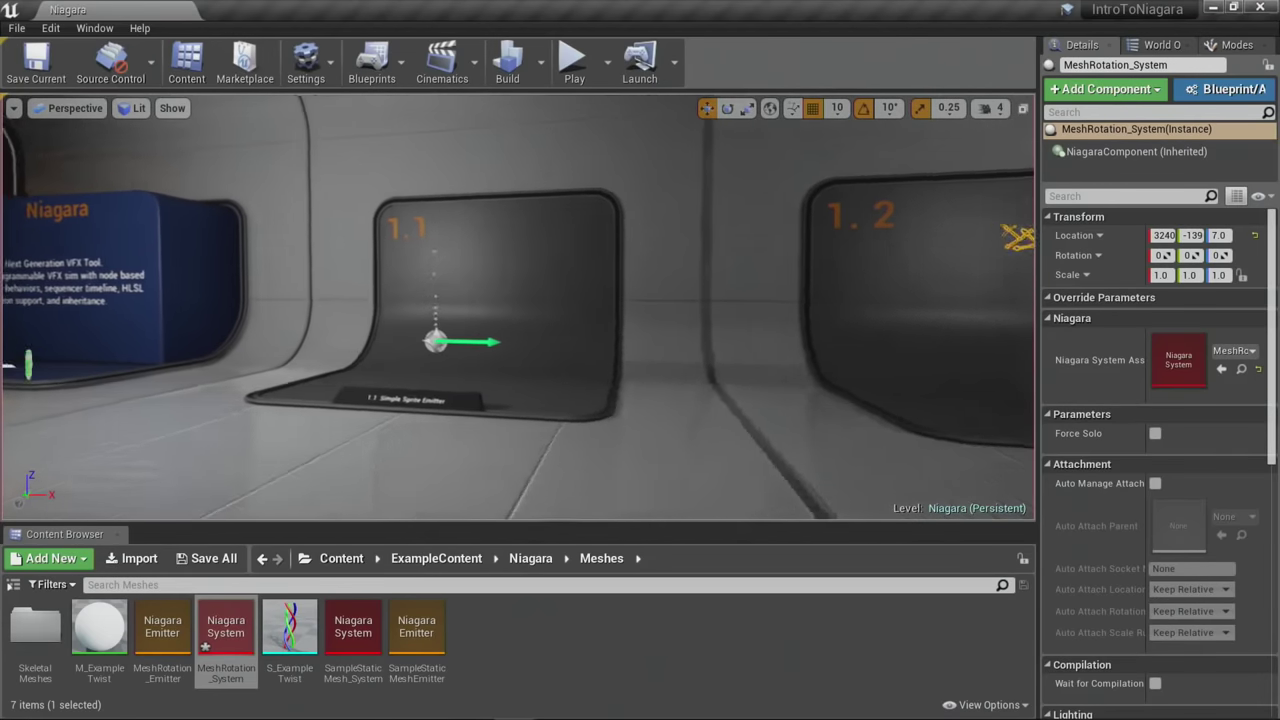
left_click(351, 345)
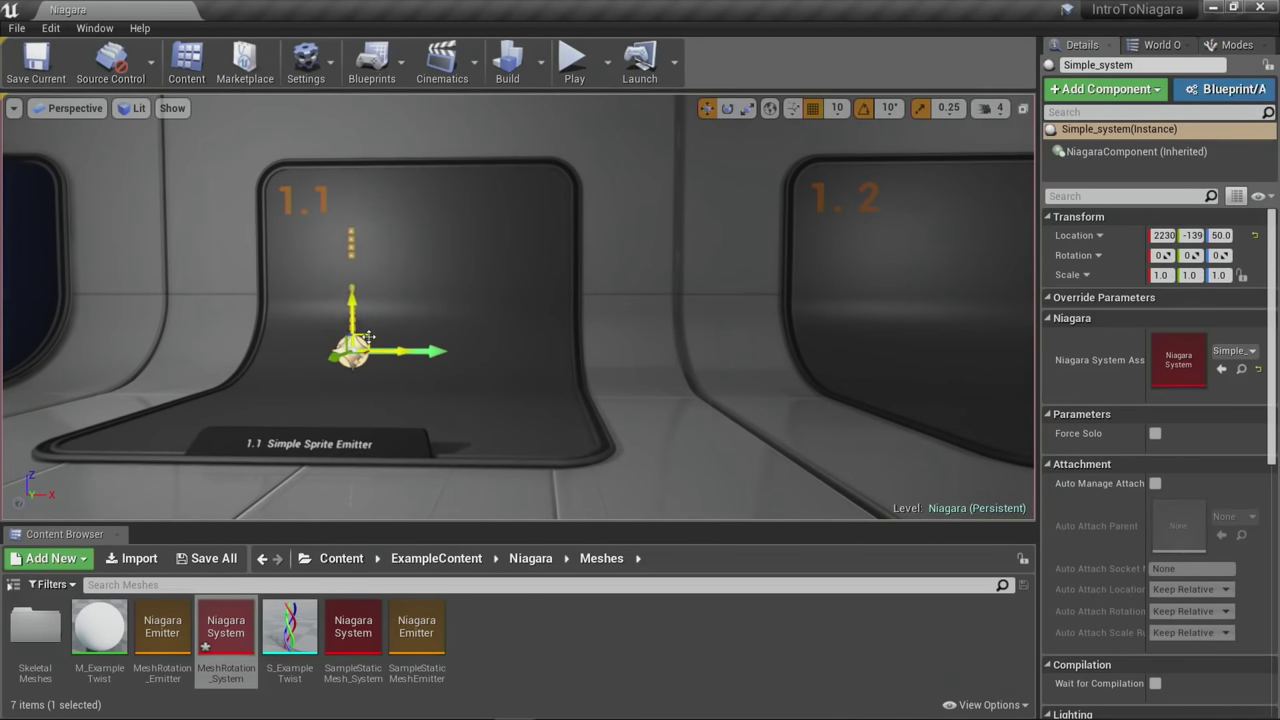
key("ctrl+b")
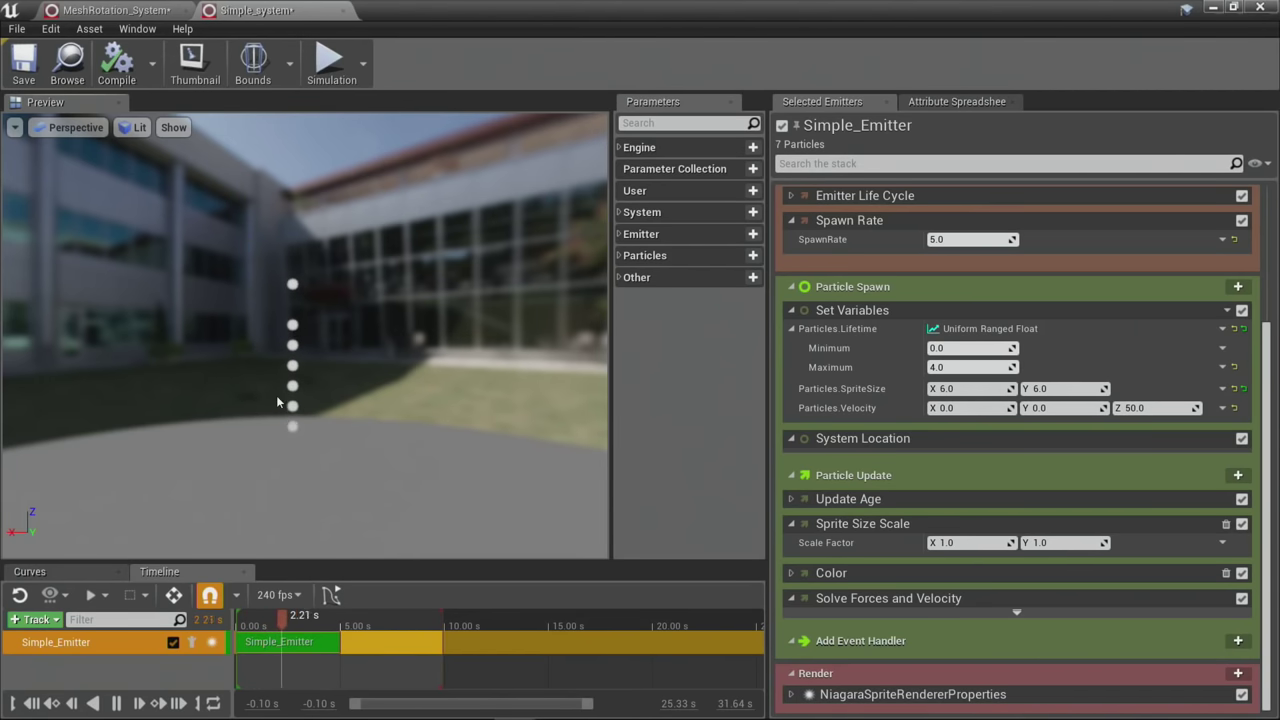
left_click(344, 11)
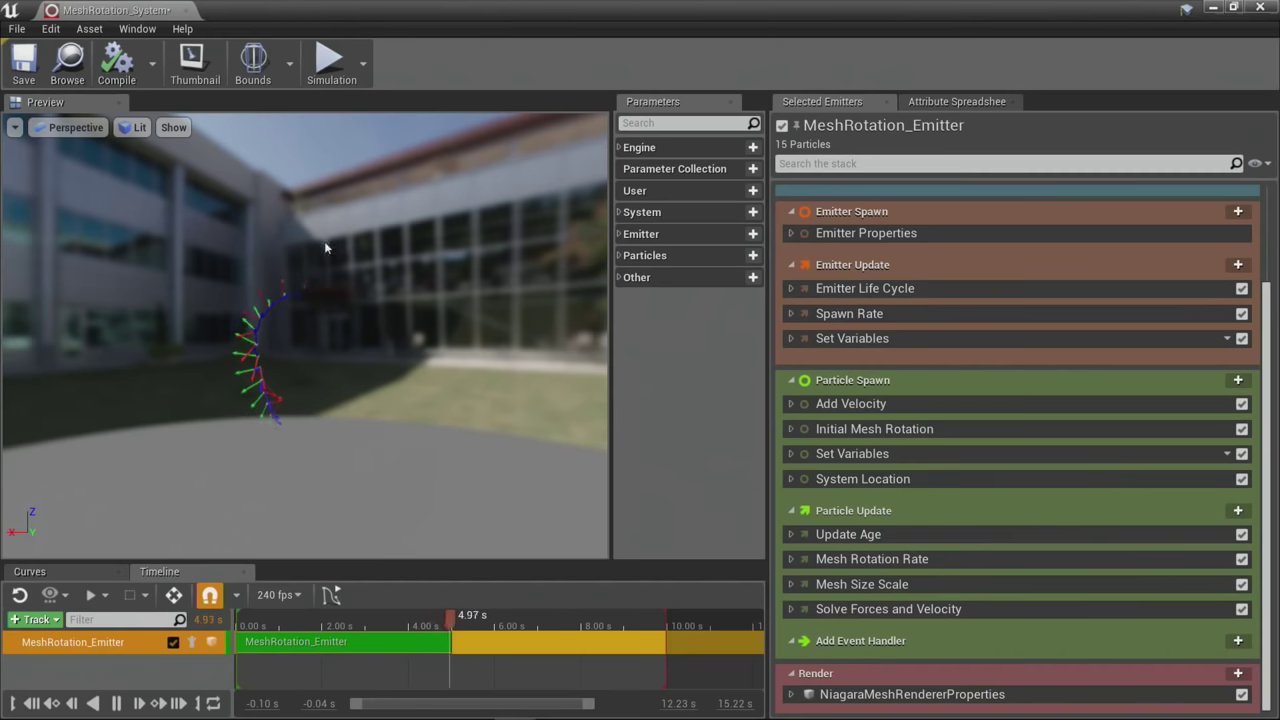
Step: Expand NiagaraMeshRendererProperties in the Render group and look through its mesh, sorting and binding settings
left_click(792, 695)
scroll(890, 623, "down", 2)
scroll(1054, 622, "down", 2)
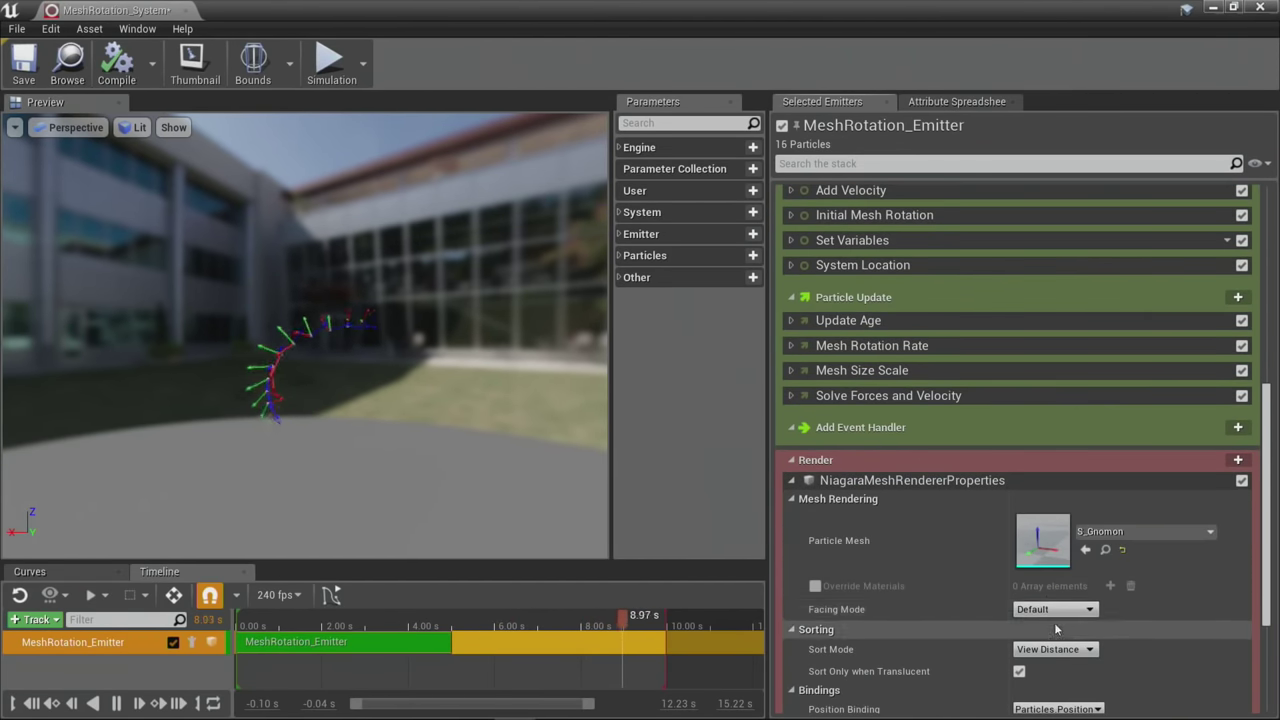
scroll(1116, 622, "down", 2)
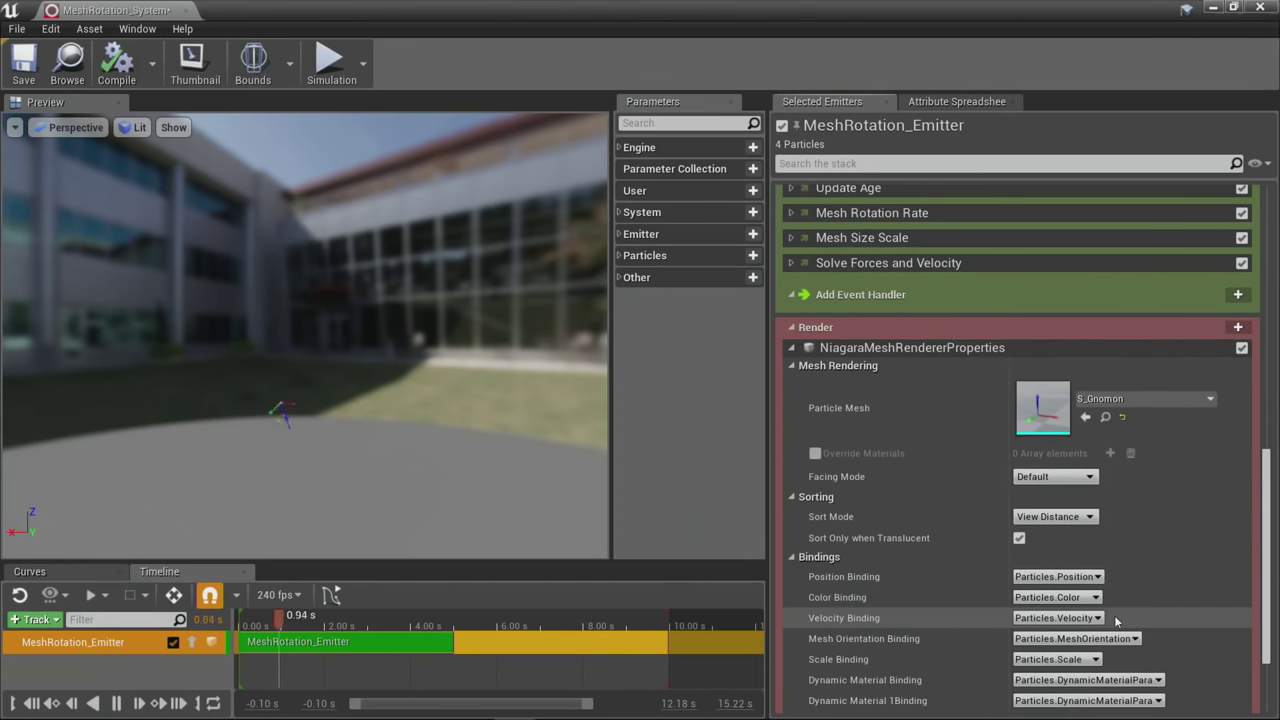
scroll(852, 504, "up", 6)
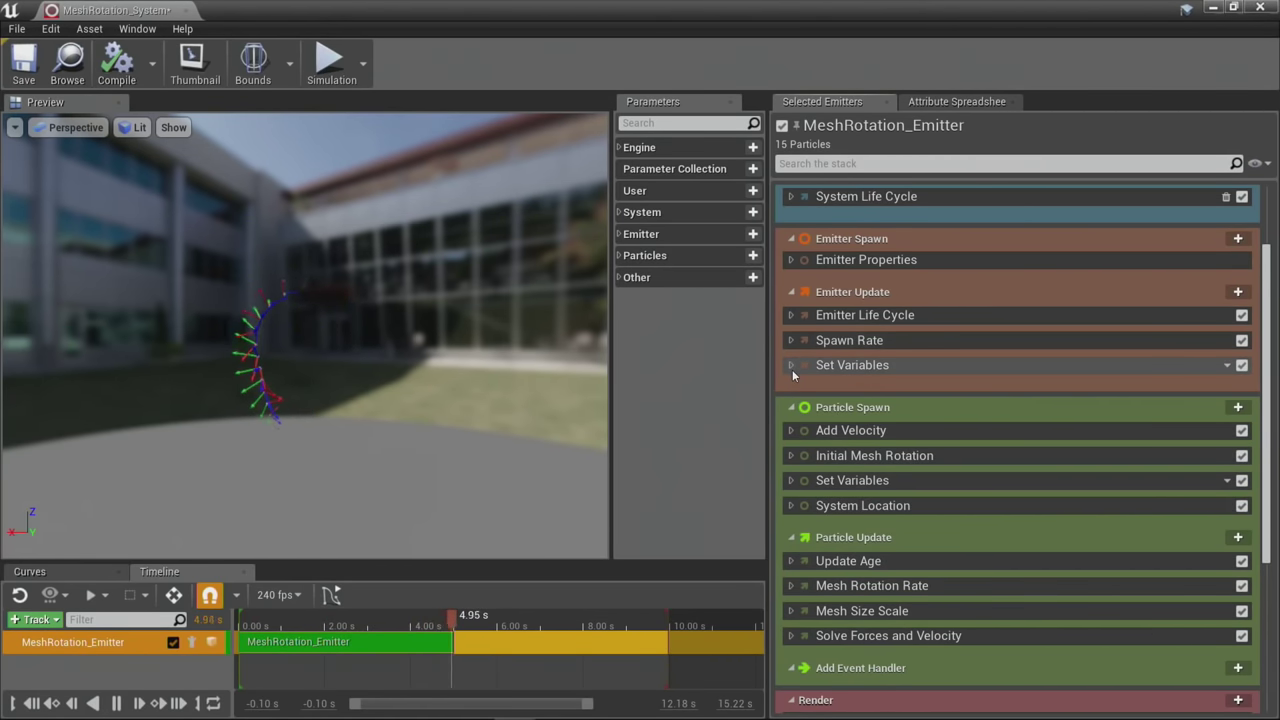
Step: Expand the Spawn Rate module in Emitter Update and assign the Clamp Float dynamic input to SpawnRate
left_click(791, 340)
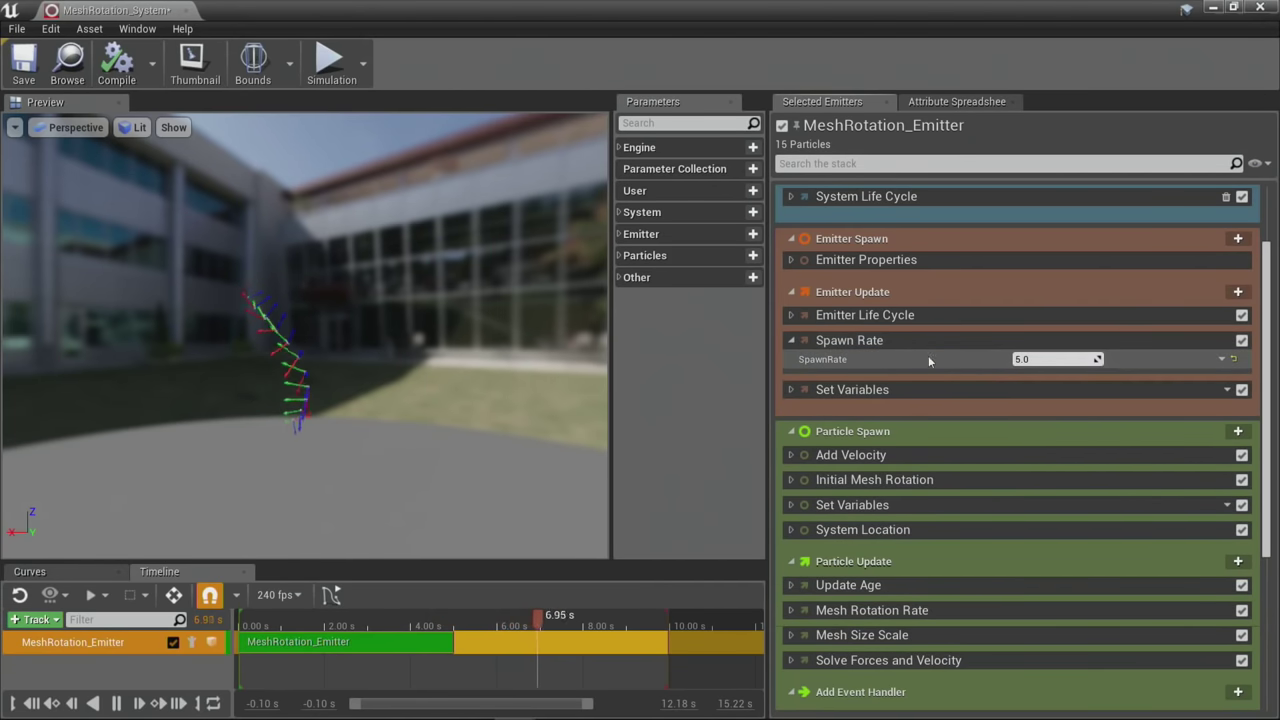
left_click(1221, 358)
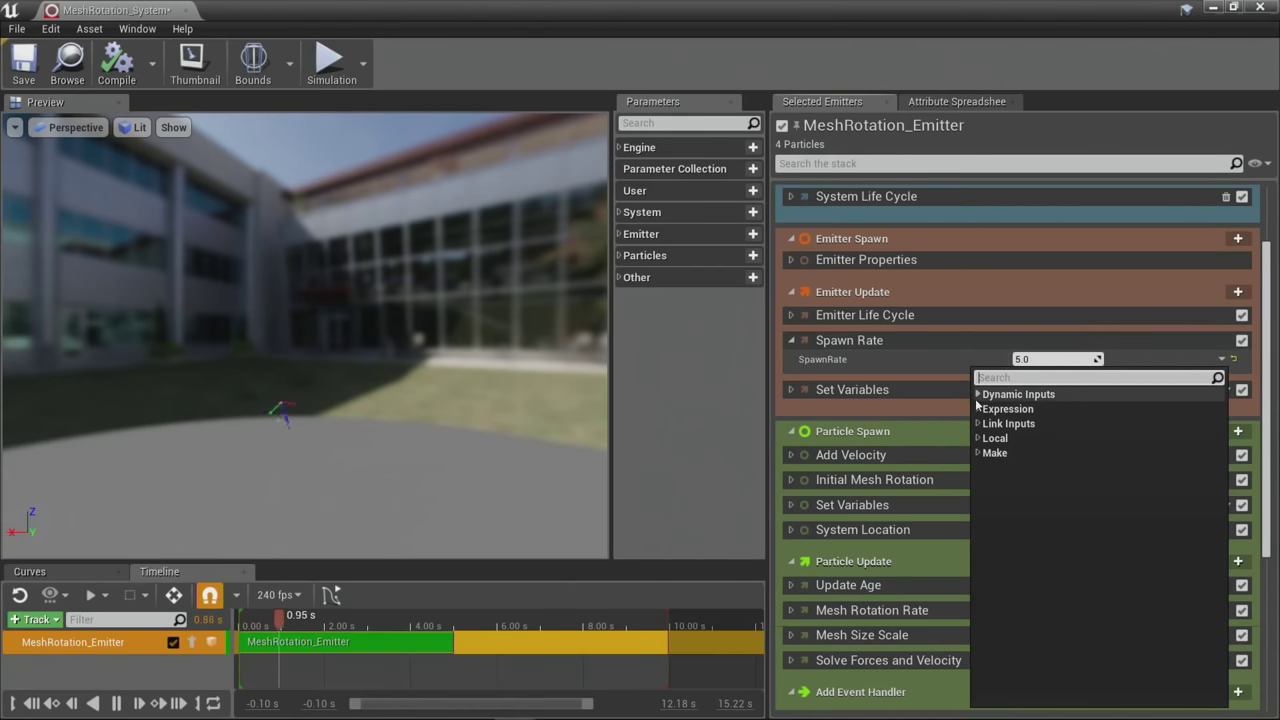
left_click(979, 396)
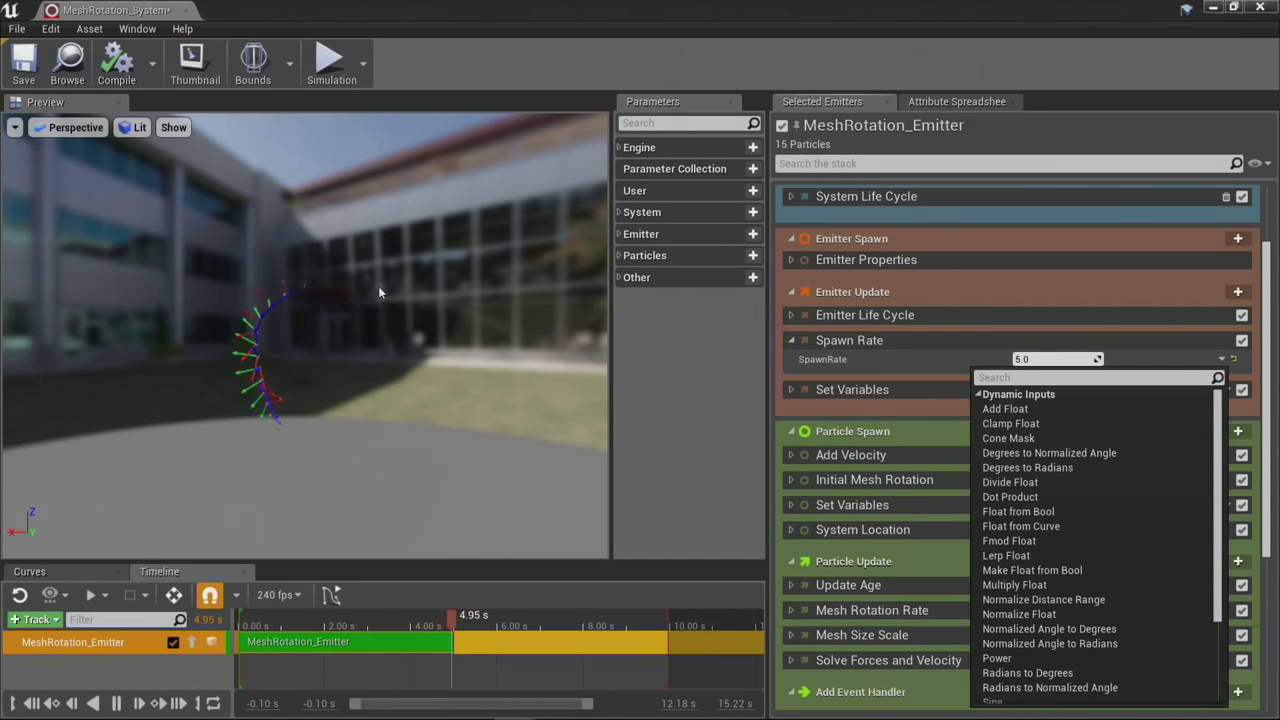
left_click(1003, 424)
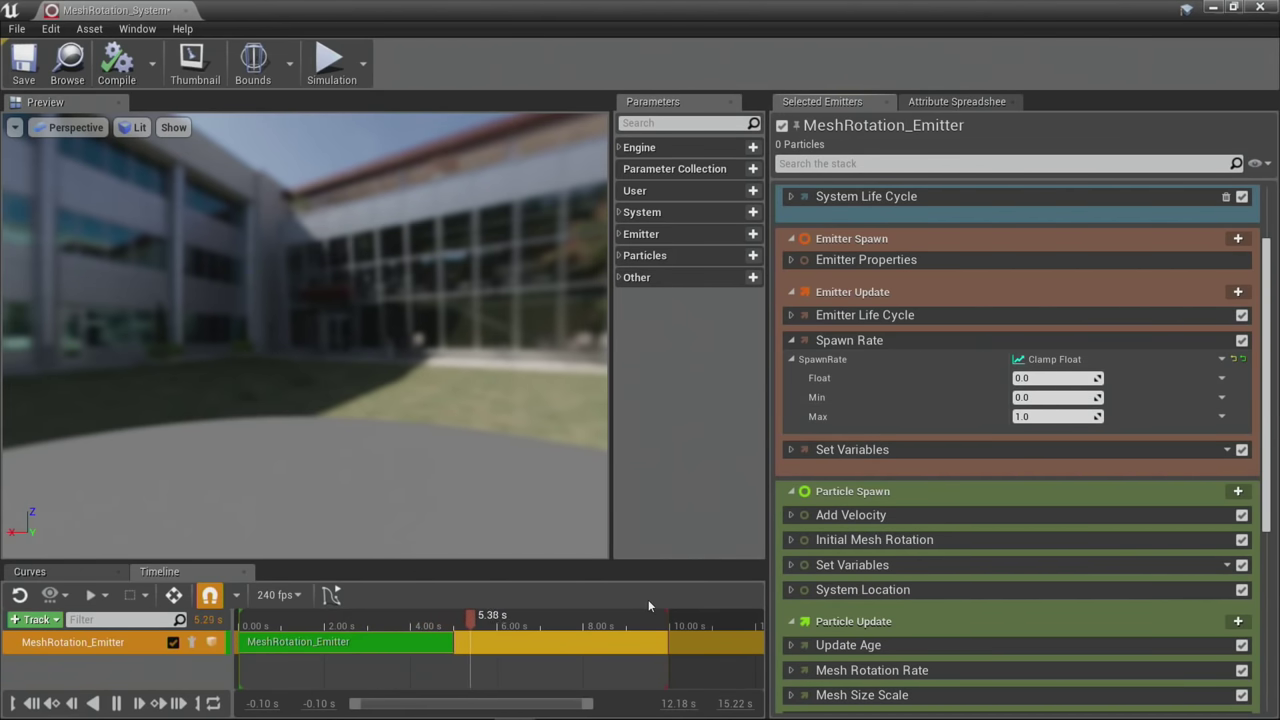
left_click_drag(408, 12, 850, 2)
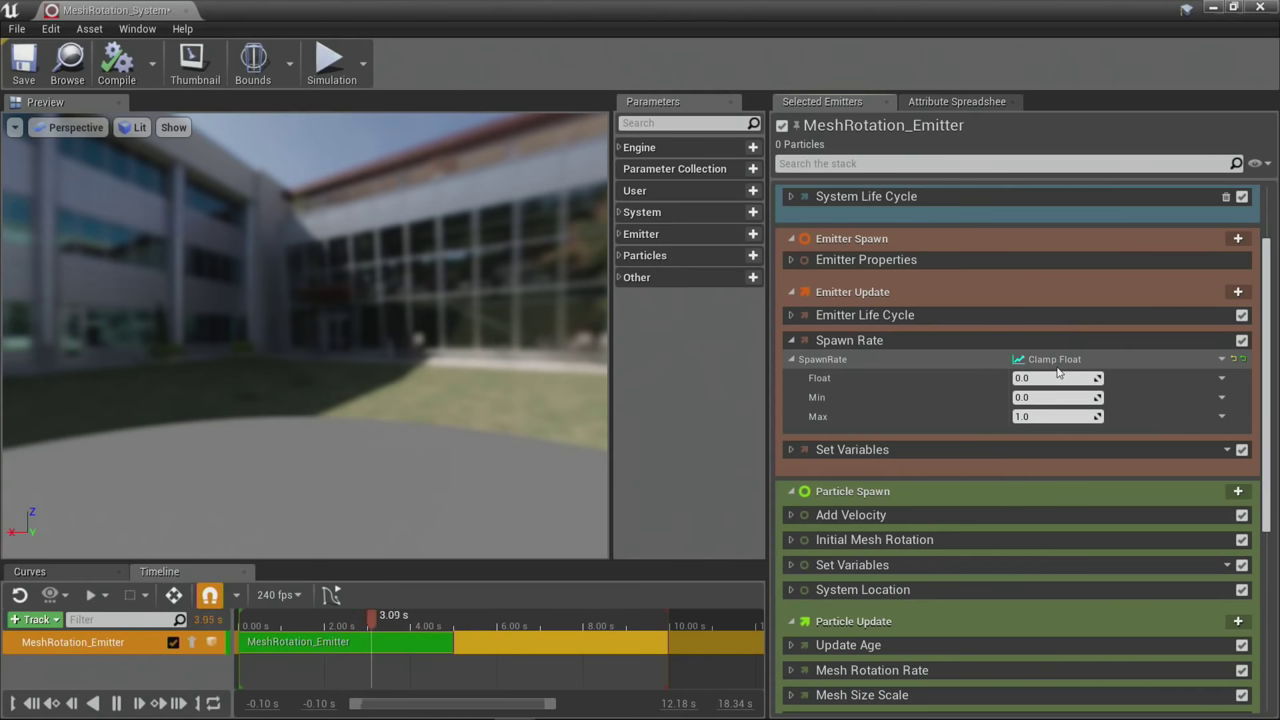
Step: Remove the Clamp Float input from SpawnRate and set the rate to about 12.53
left_click(1234, 362)
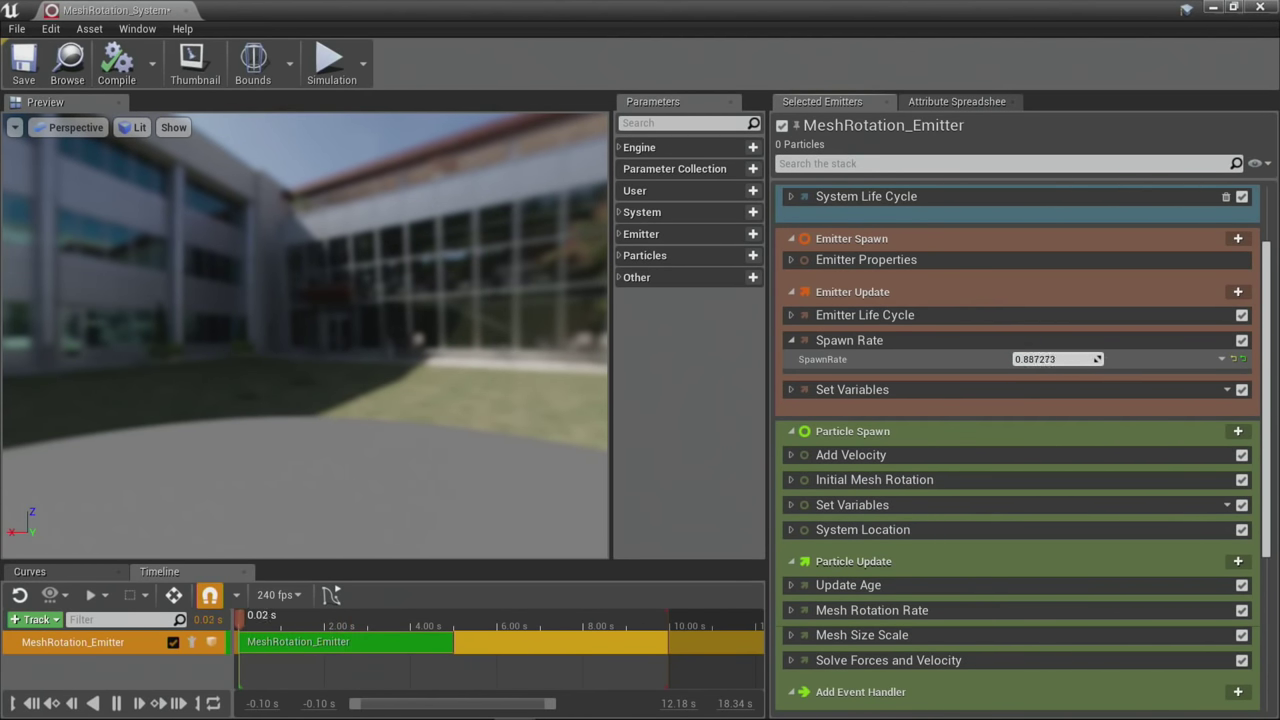
left_click_drag(1097, 358, 1097, 358)
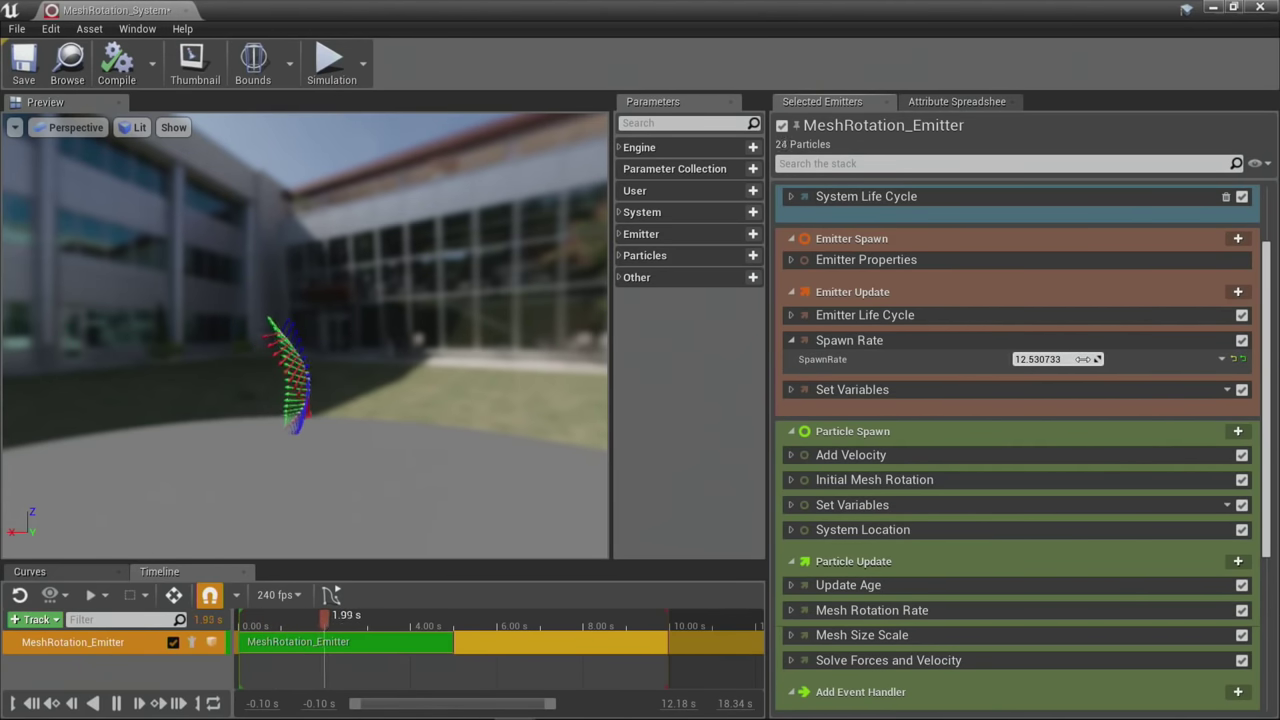
left_click_drag(94, 443, 165, 418)
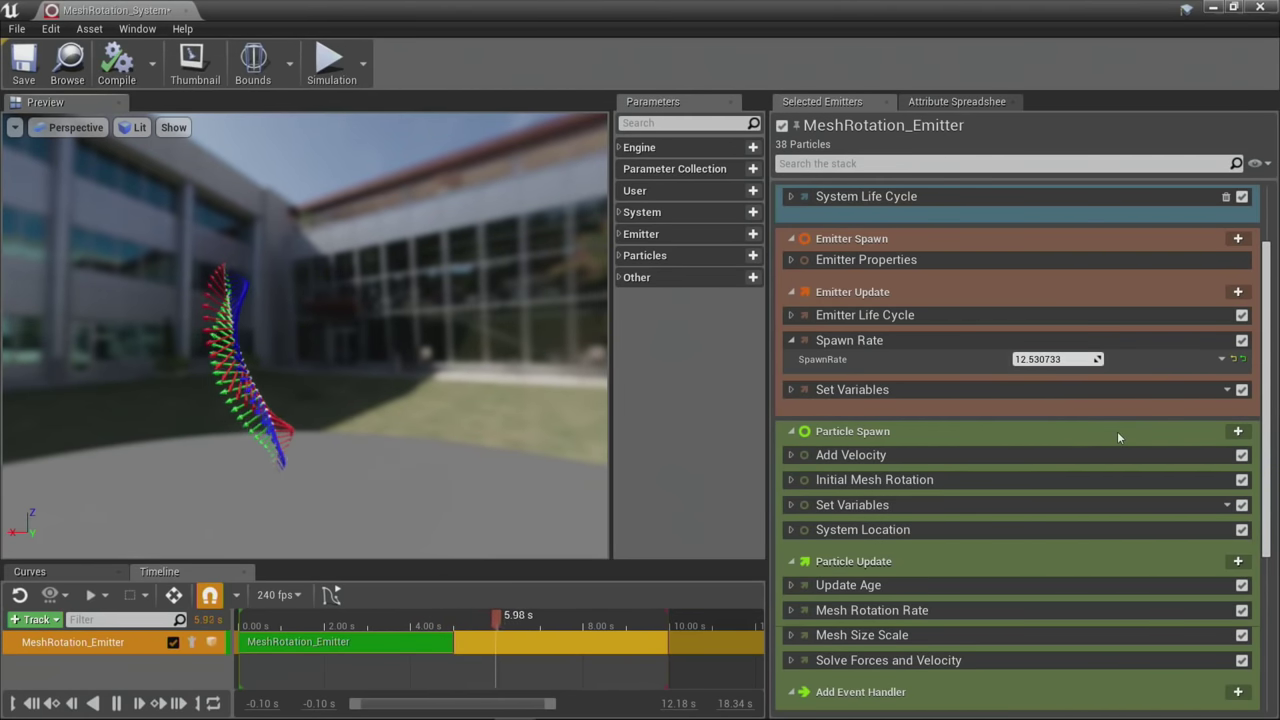
Step: Expand the Initial Mesh Rotation module in Particle Spawn and examine its rotation values and Orientation Axis
scroll(1072, 455, "down", 3)
scroll(1068, 470, "down", 1)
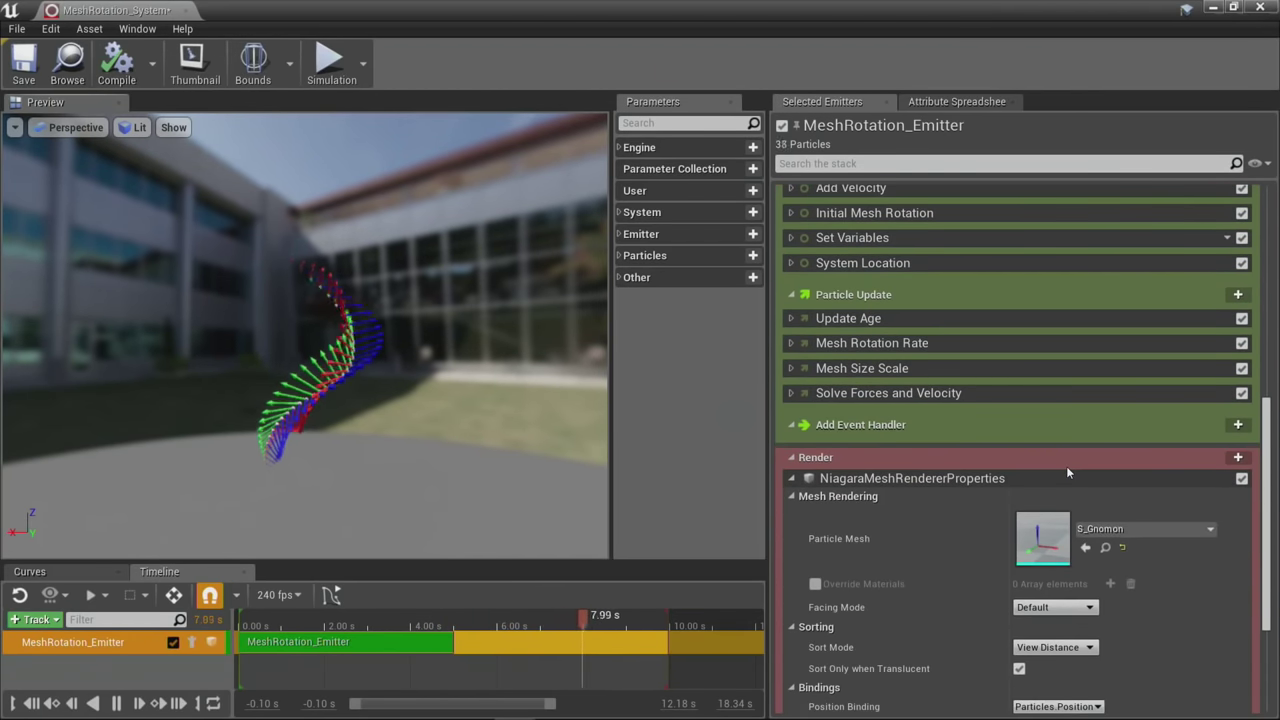
scroll(1066, 472, "up", 3)
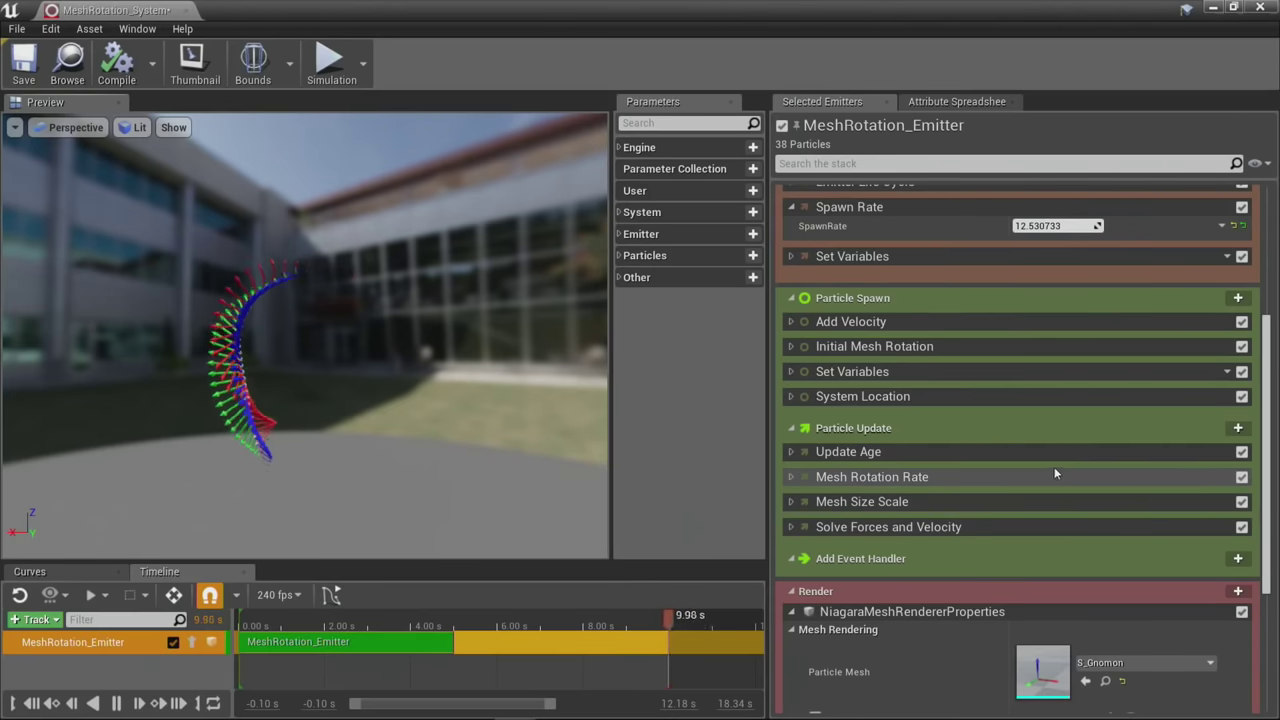
scroll(1057, 470, "up", 2)
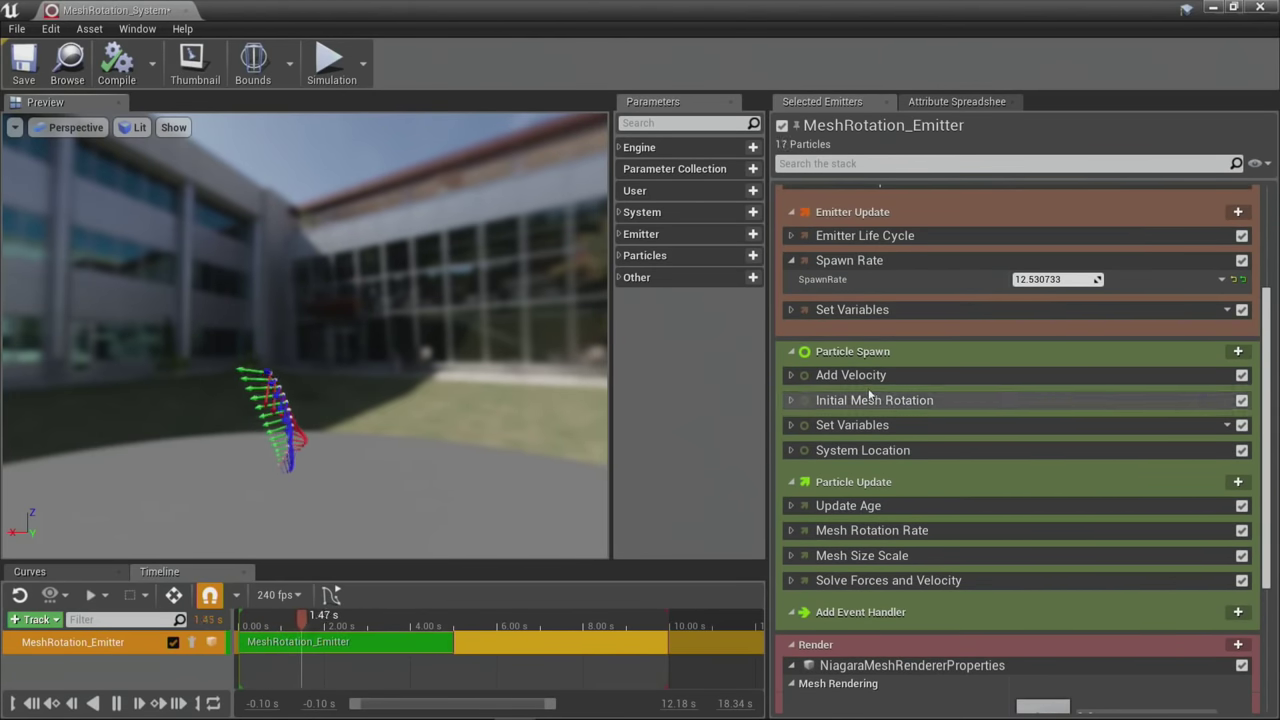
left_click(790, 401)
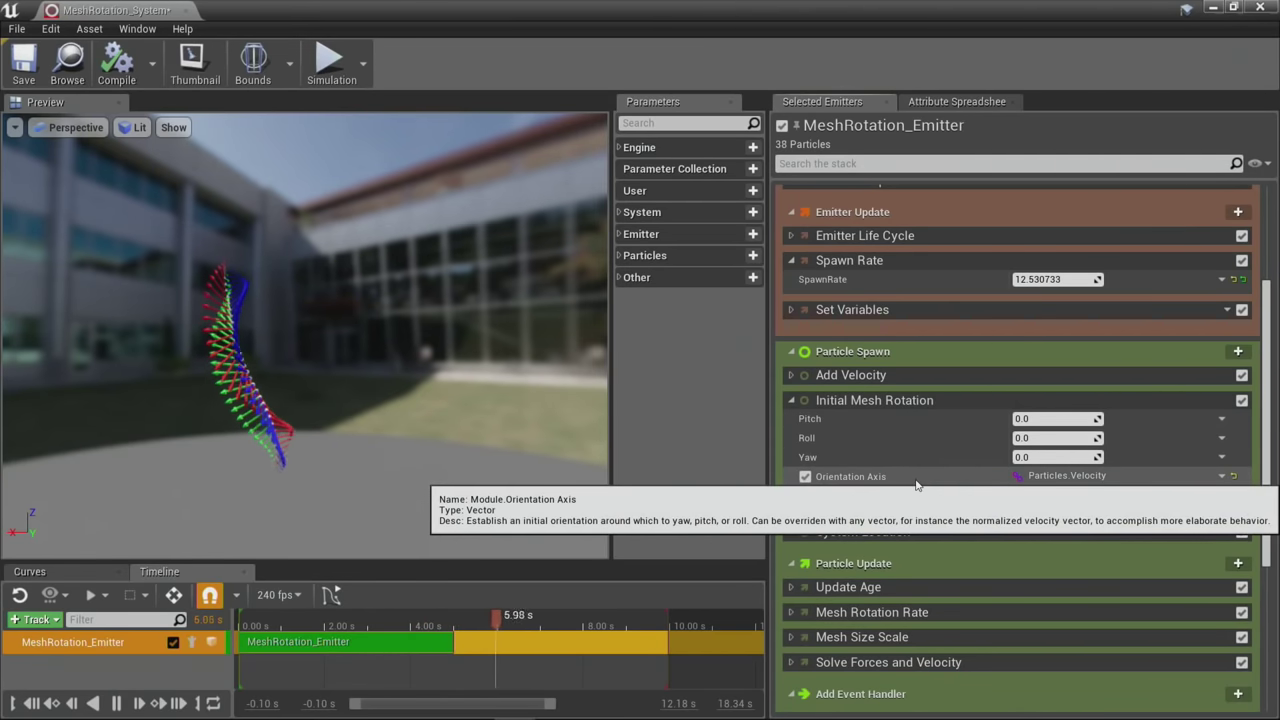
scroll(1170, 502, "down", 1)
scroll(1168, 496, "down", 1)
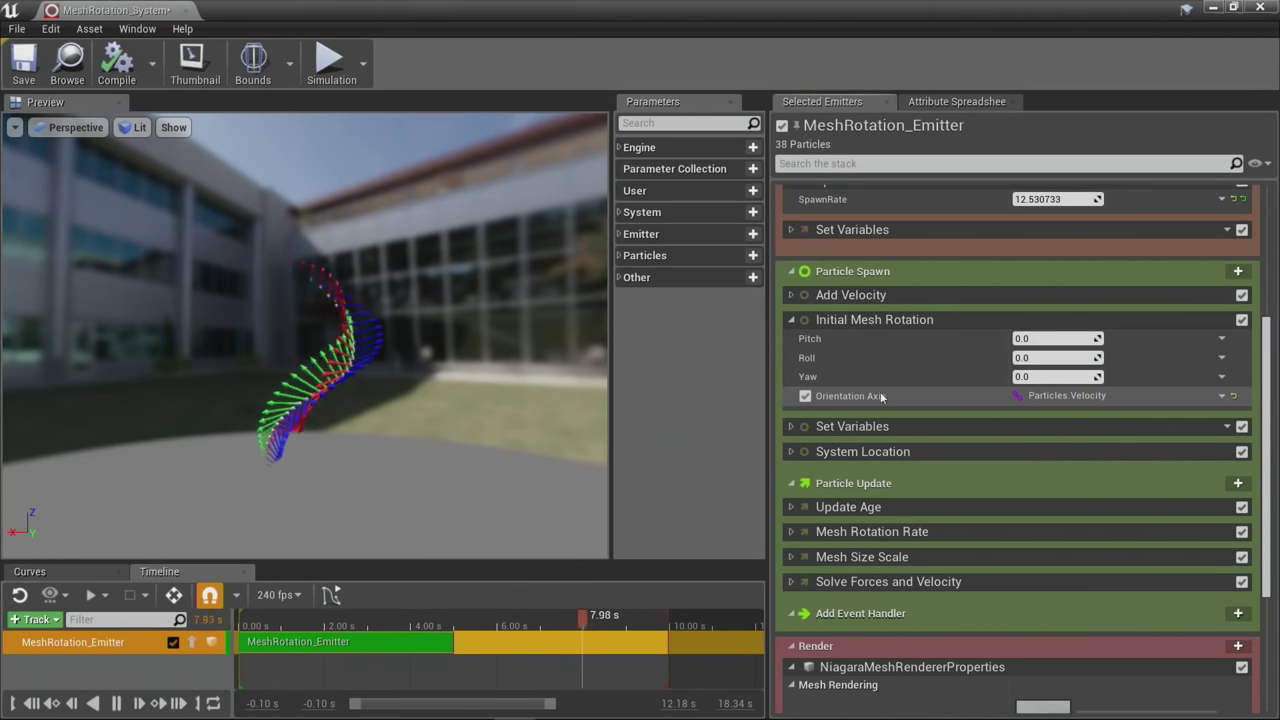
Step: Disable the Mesh Rotation Rate module in Particle Update and inspect the particles in the preview
scroll(1000, 470, "down", 2)
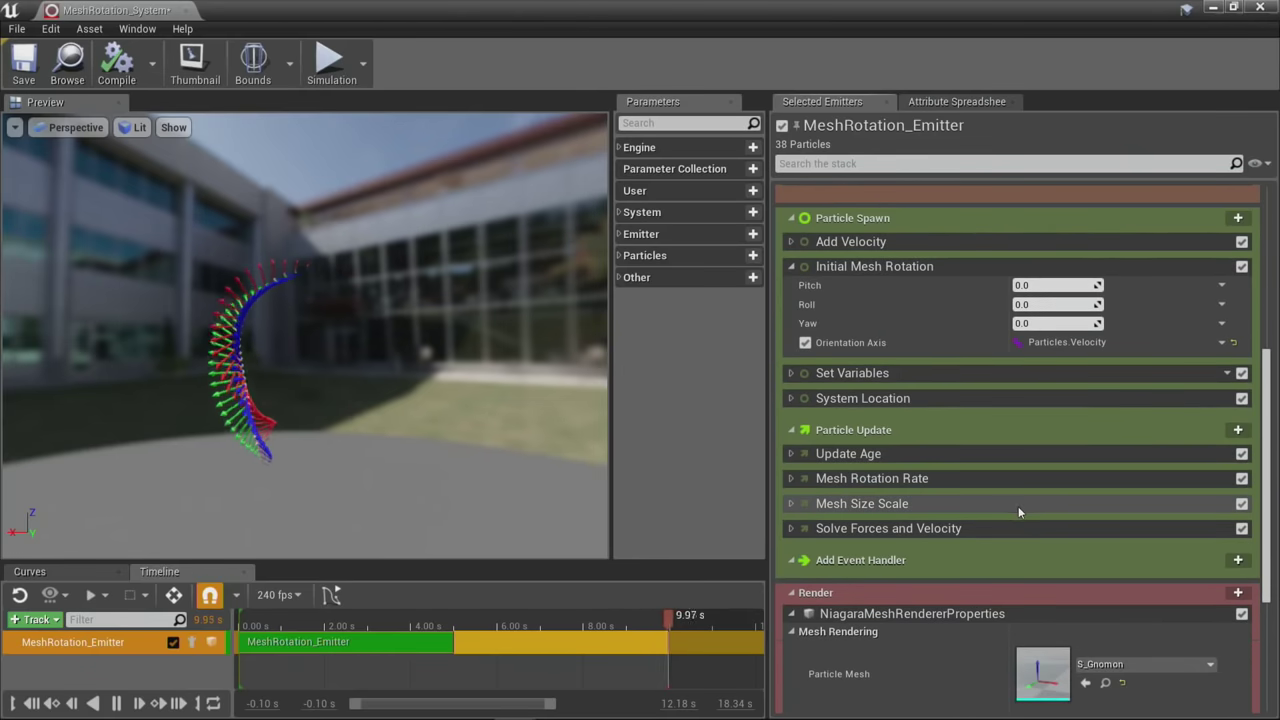
left_click(1243, 480)
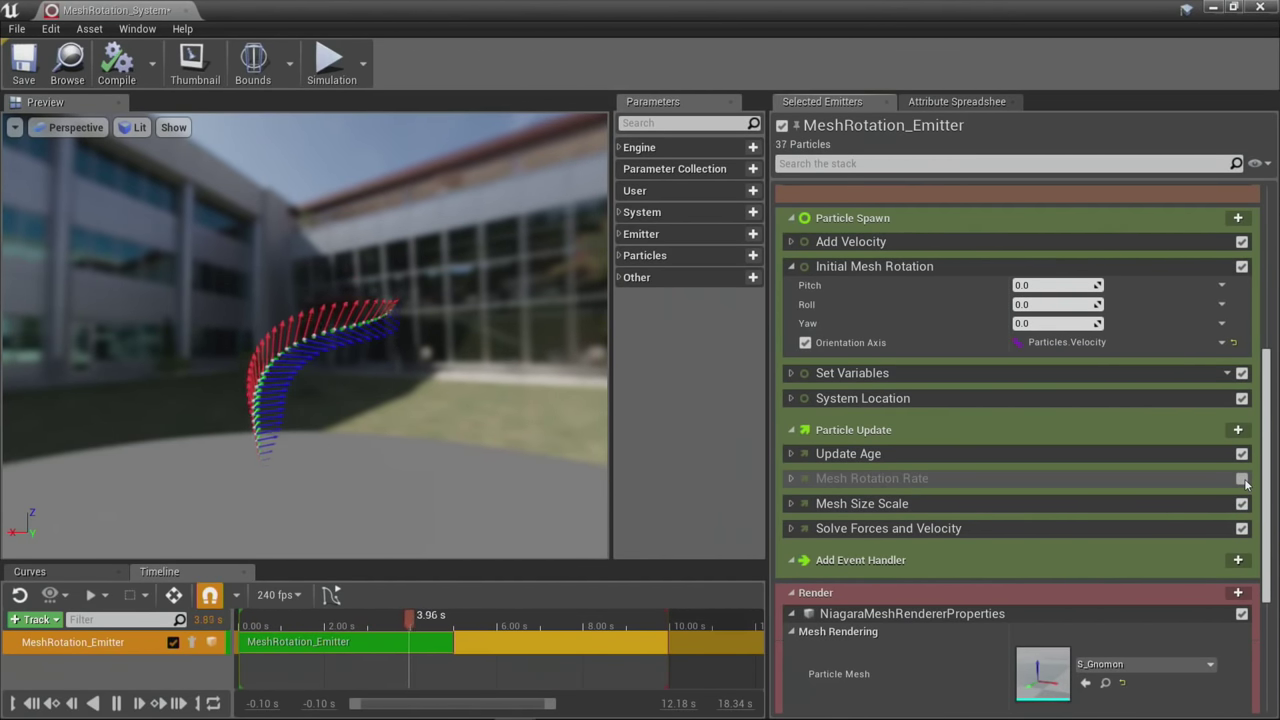
left_click_drag(221, 461, 125, 447)
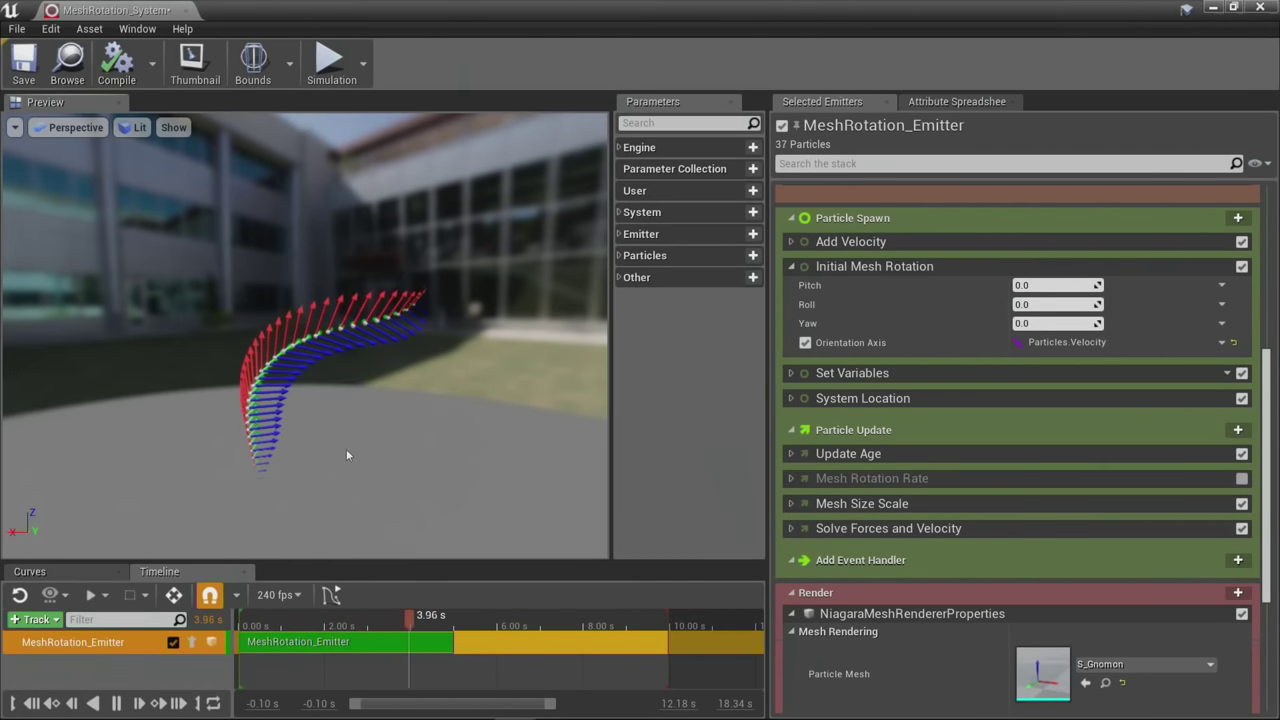
Step: Set the Pitch of Initial Mesh Rotation to about 44.31 and inspect the tilted meshes in the preview
left_click_drag(346, 448, 50, 448)
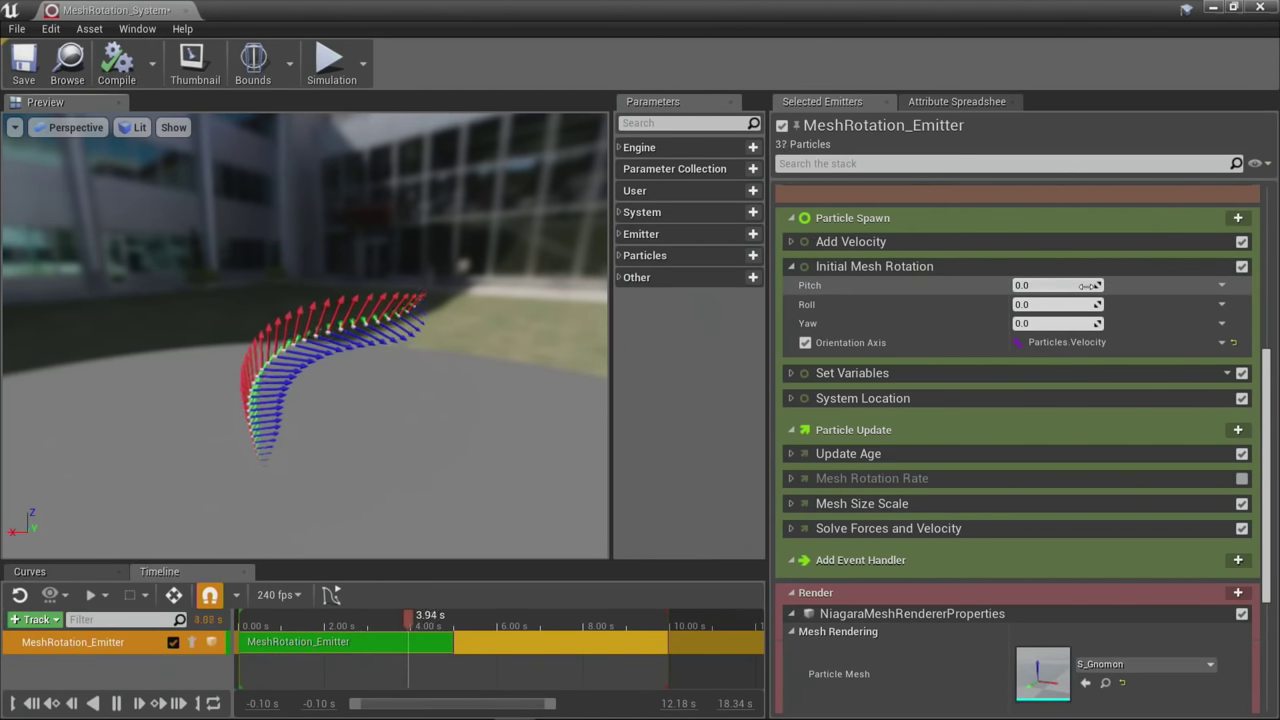
left_click_drag(1085, 285, 1087, 285)
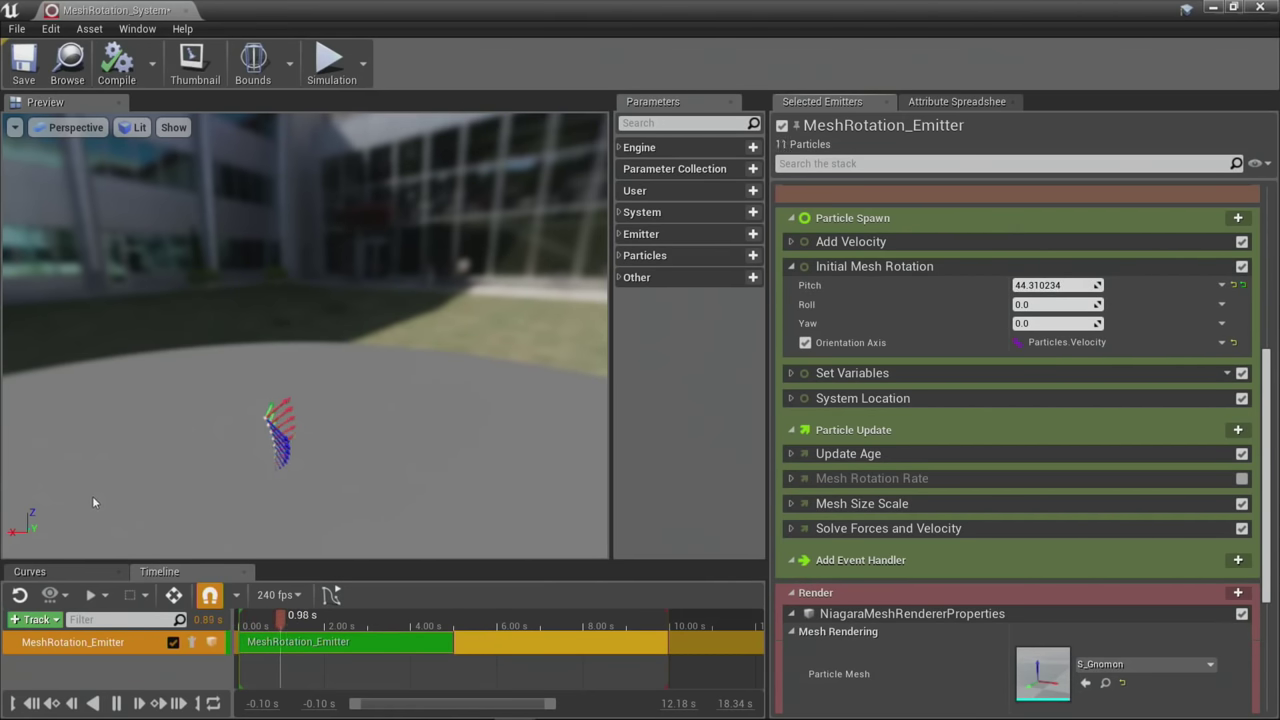
mouse_move(355, 402)
left_mouse_down()
mouse_move(300, 400)
mouse_move(355, 402)
left_mouse_up()
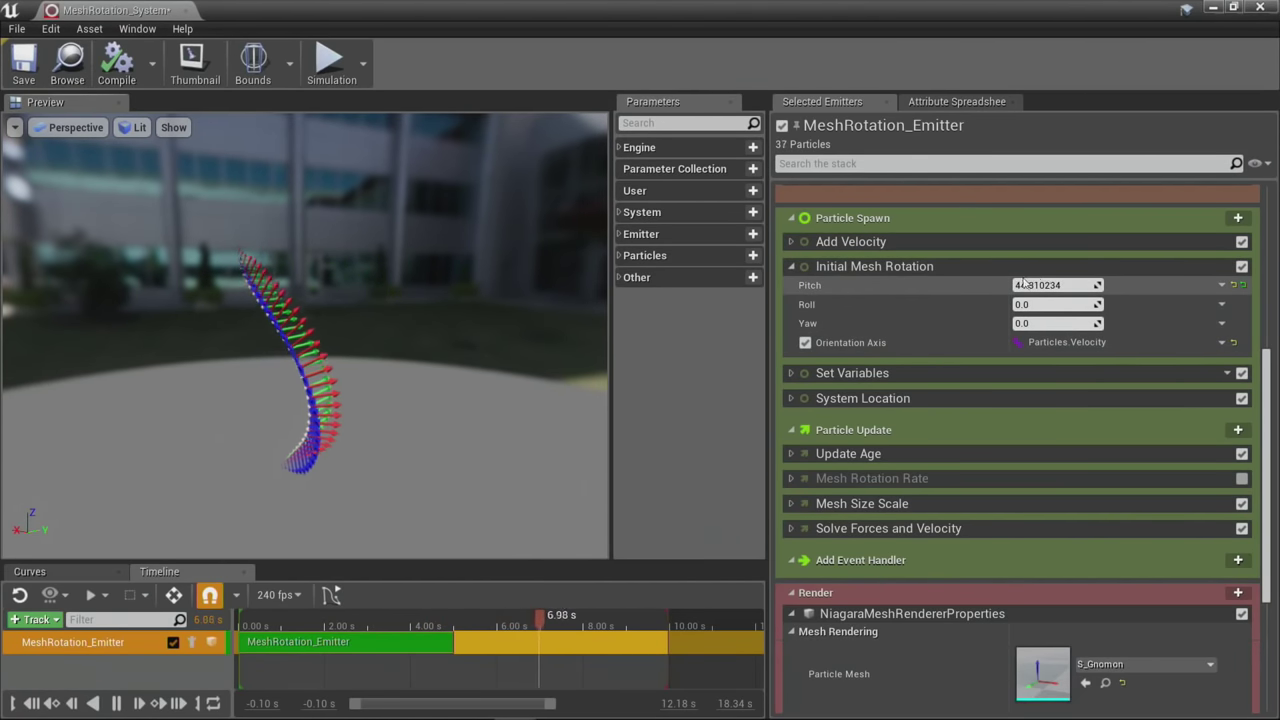
Step: Assign the Uniform Ranged Float dynamic input to the Pitch of Initial Mesh Rotation
left_click(1226, 287)
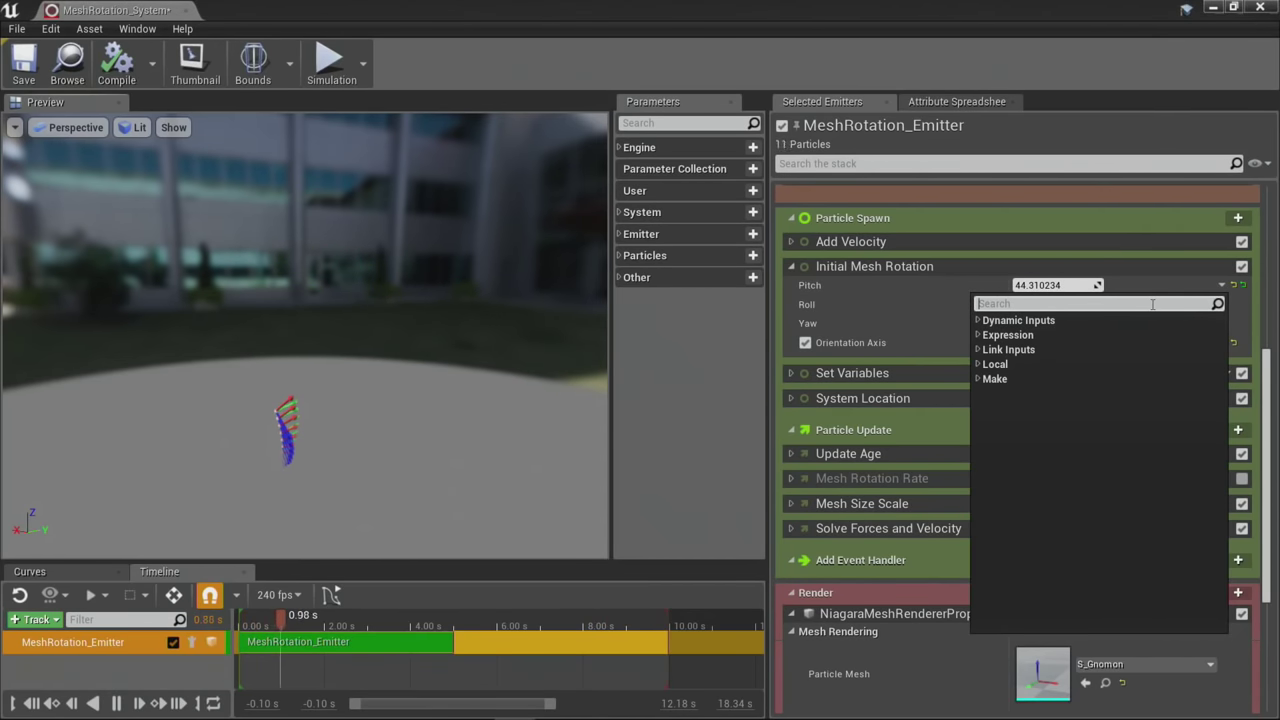
type("uniforem")
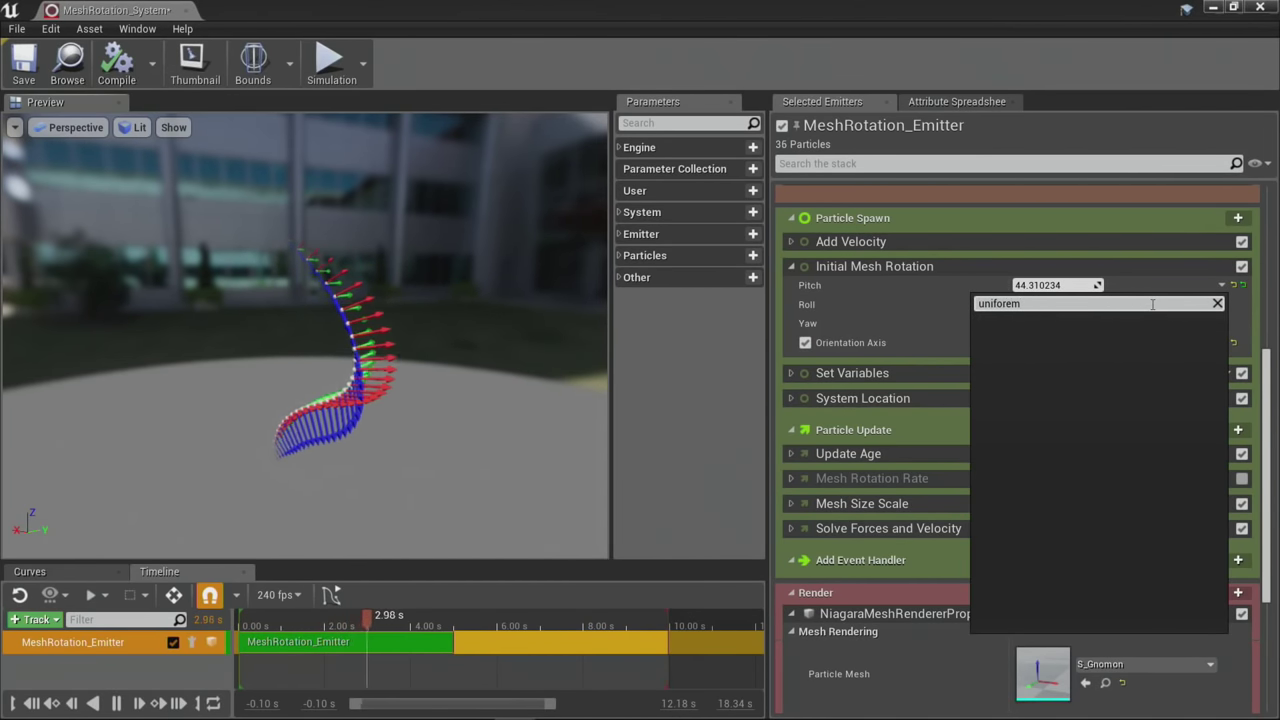
key("BackSpace")
key("BackSpace")
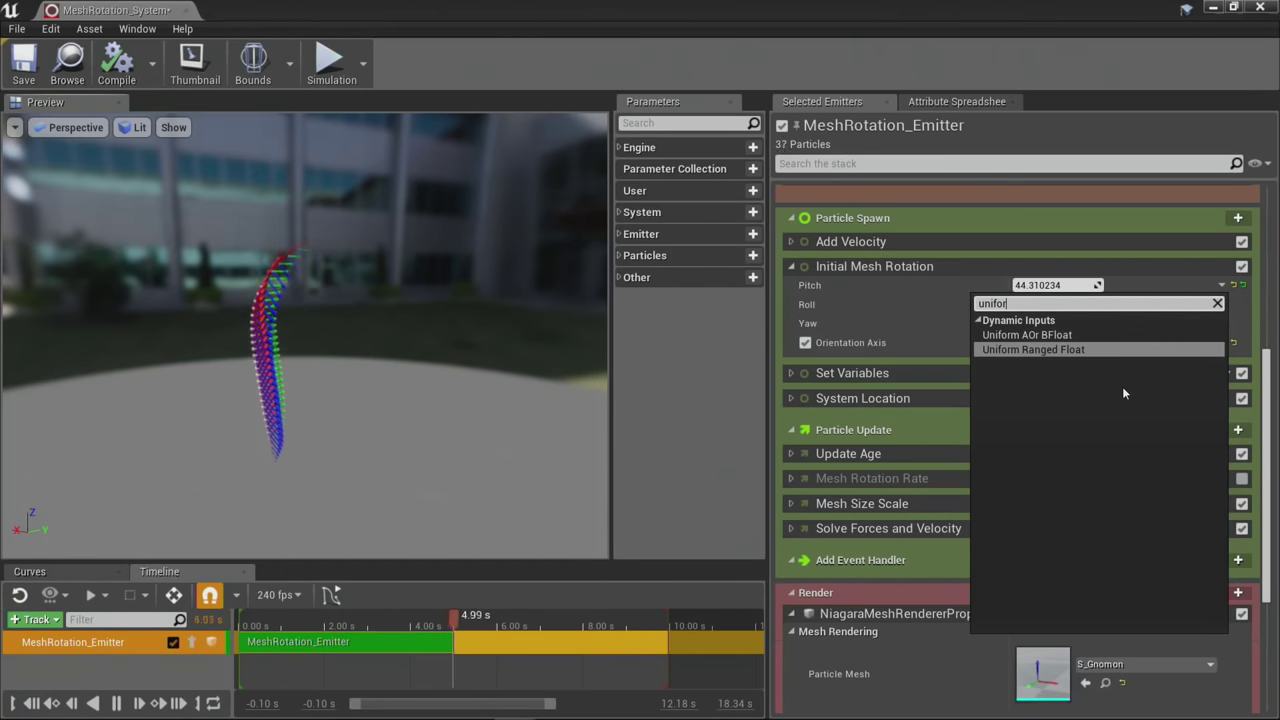
left_click(1062, 349)
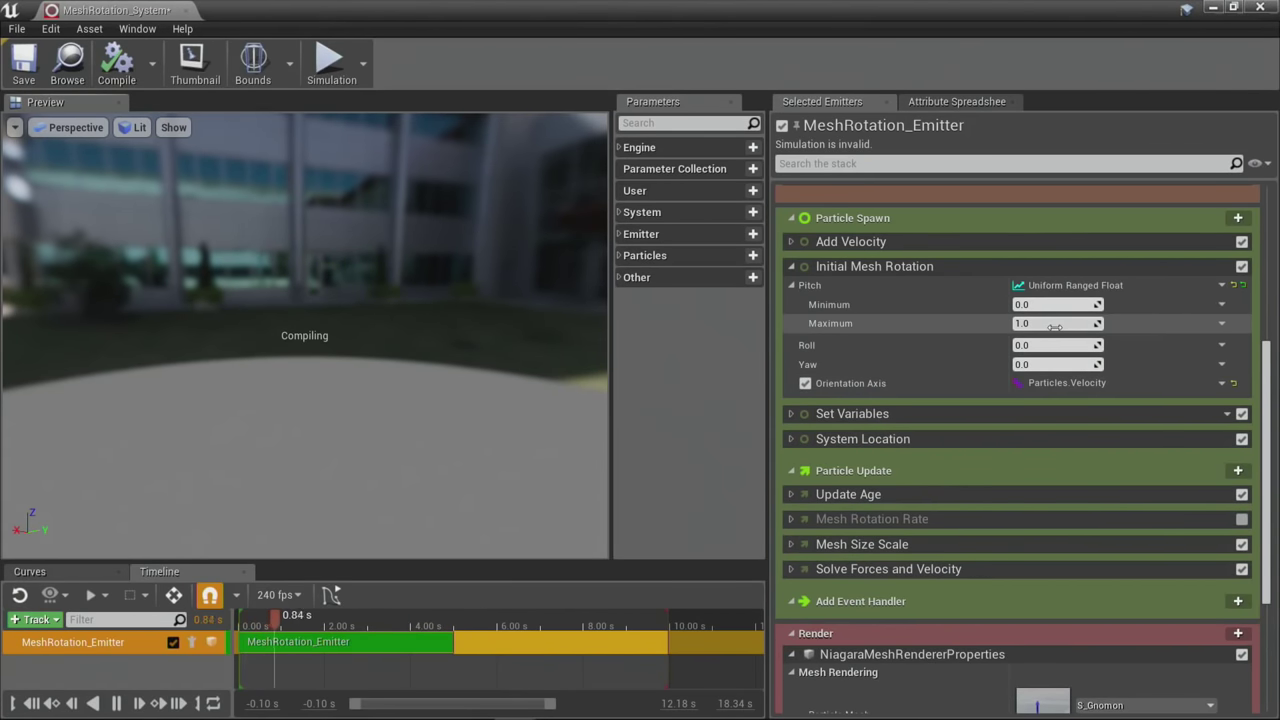
Step: Set the Maximum of the Pitch's Uniform Ranged Float to 360 and inspect the rotated meshes in the preview from several angles
left_click(1055, 326)
type("360")
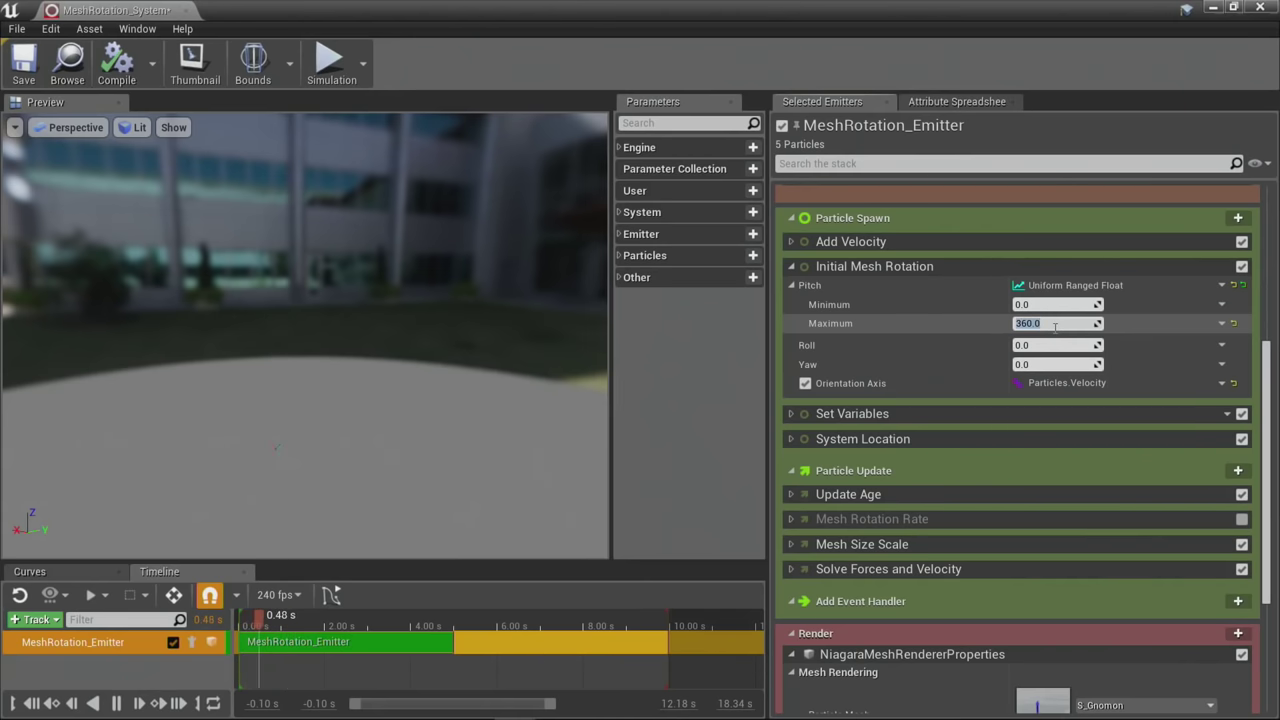
key("Return")
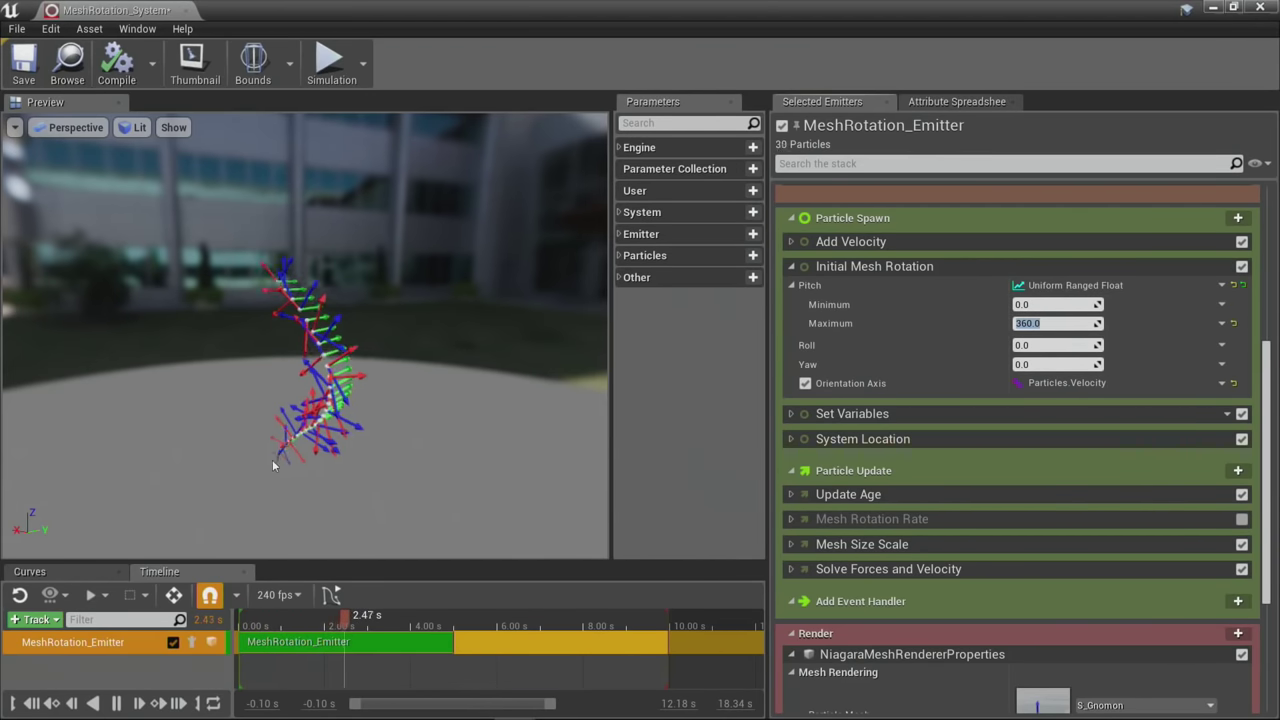
mouse_move(330, 404)
left_mouse_down()
mouse_move(290, 404)
mouse_move(330, 404)
left_mouse_up()
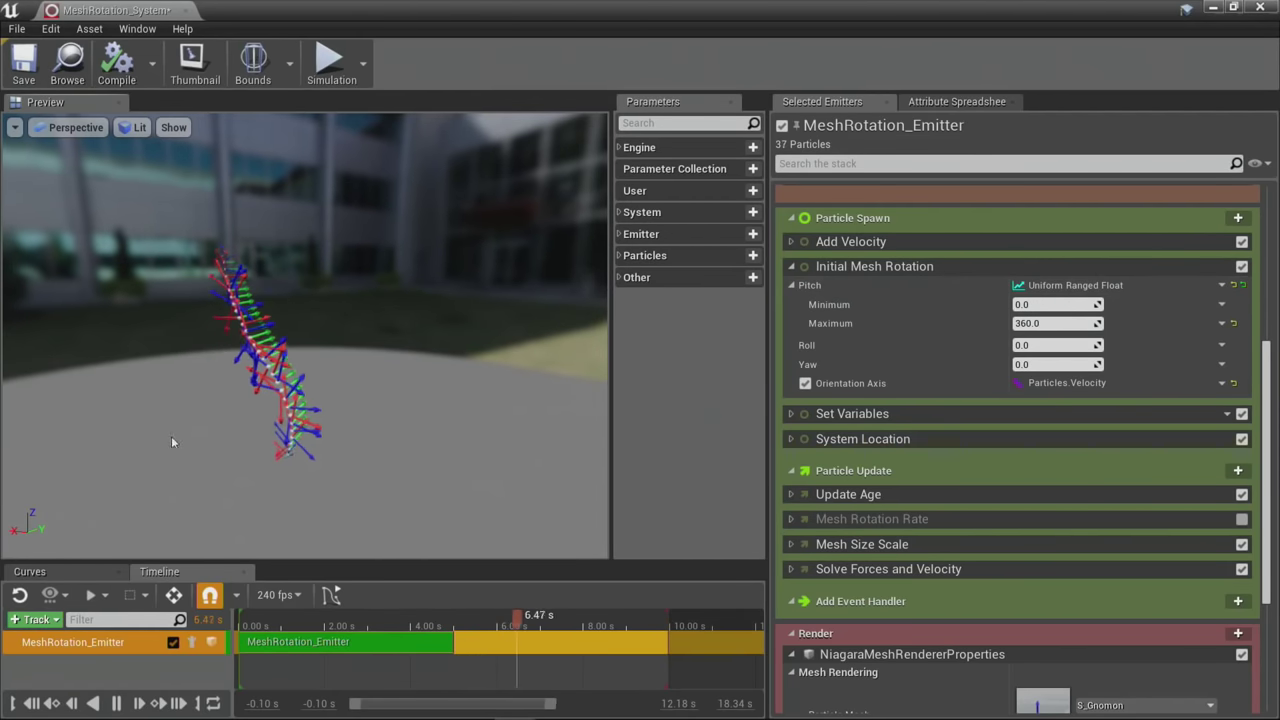
left_click_drag(171, 436, 60, 436)
left_click_drag(300, 400, 71, 436)
Step: Reset the Pitch of Initial Mesh Rotation to its default and inspect the mesh orientation from another angle
left_click(1242, 266)
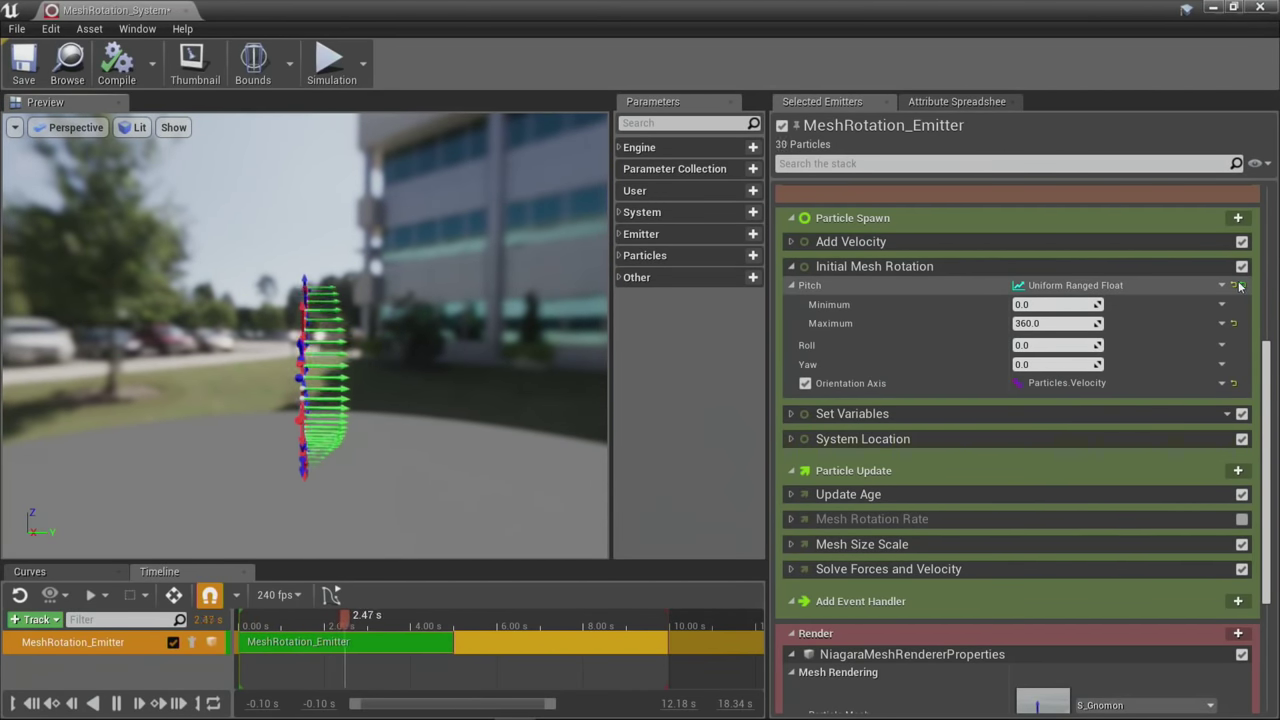
left_click(1239, 285)
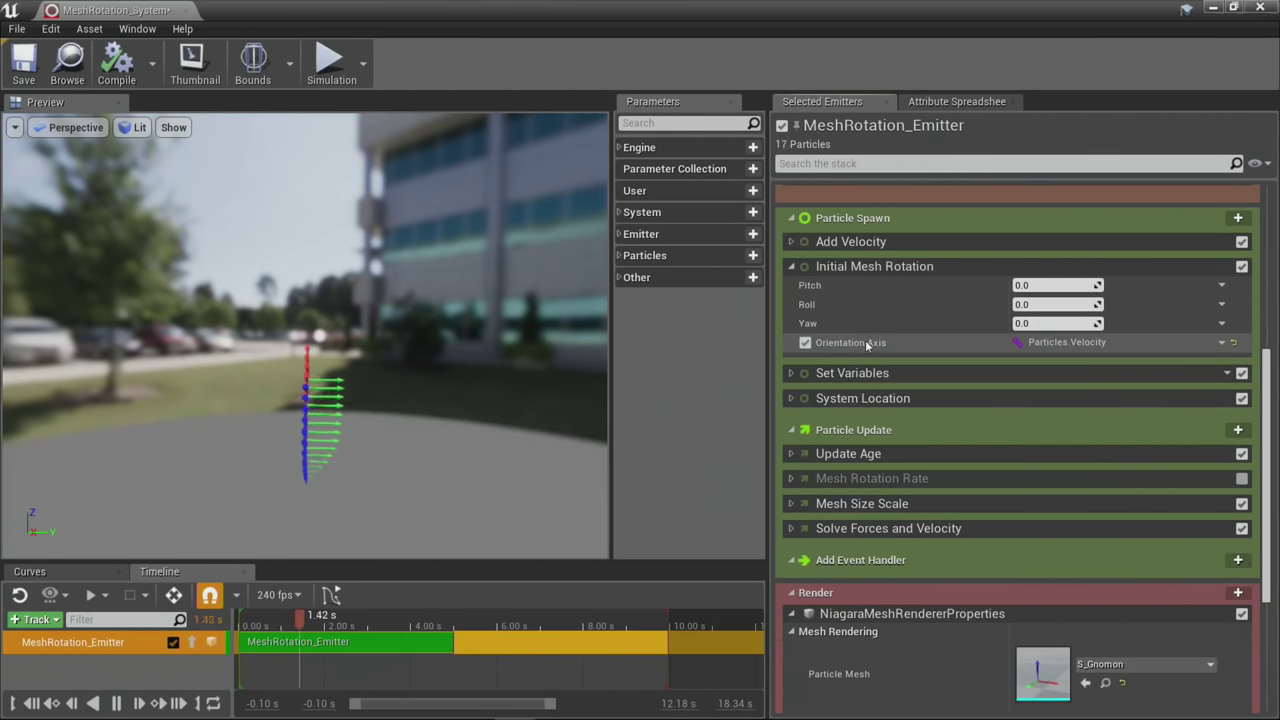
left_click_drag(560, 390, 470, 390)
left_click_drag(300, 420, 376, 420)
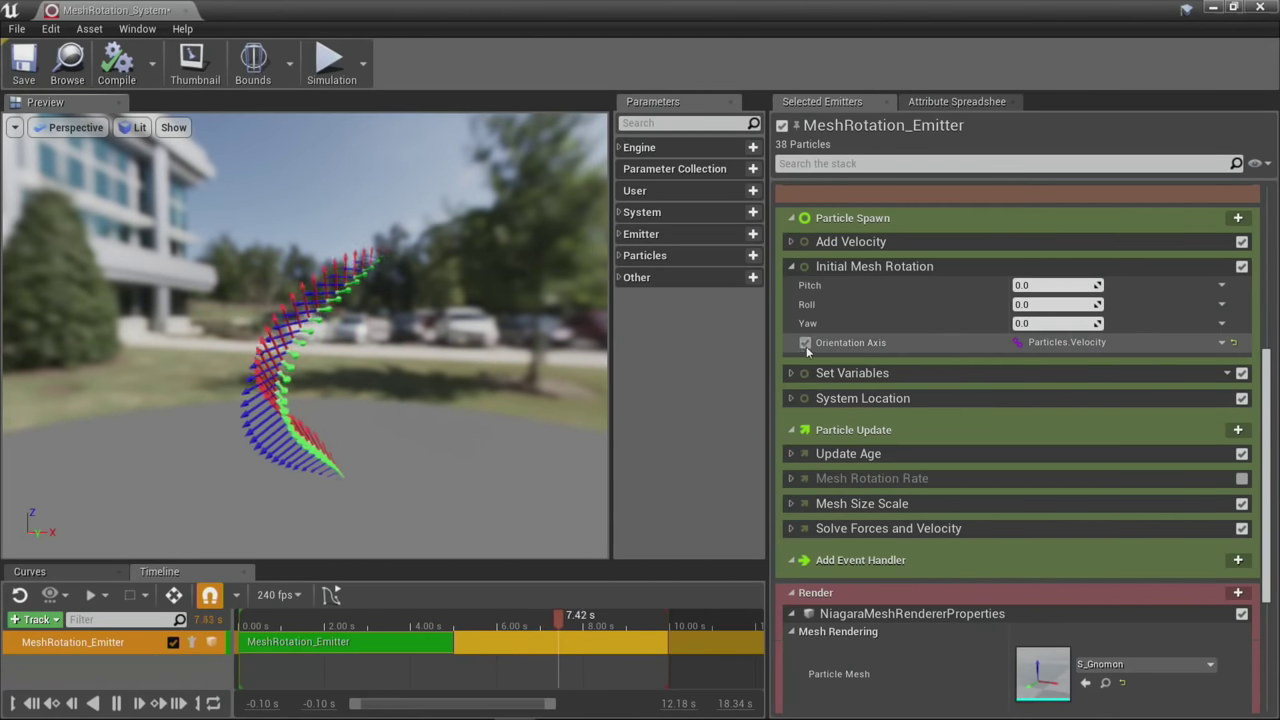
Step: Examine the particle attributes that can be linked to the Orientation Axis, leaving Particles.Velocity assigned, and inspect the meshes in the preview
mouse_move(850, 348)
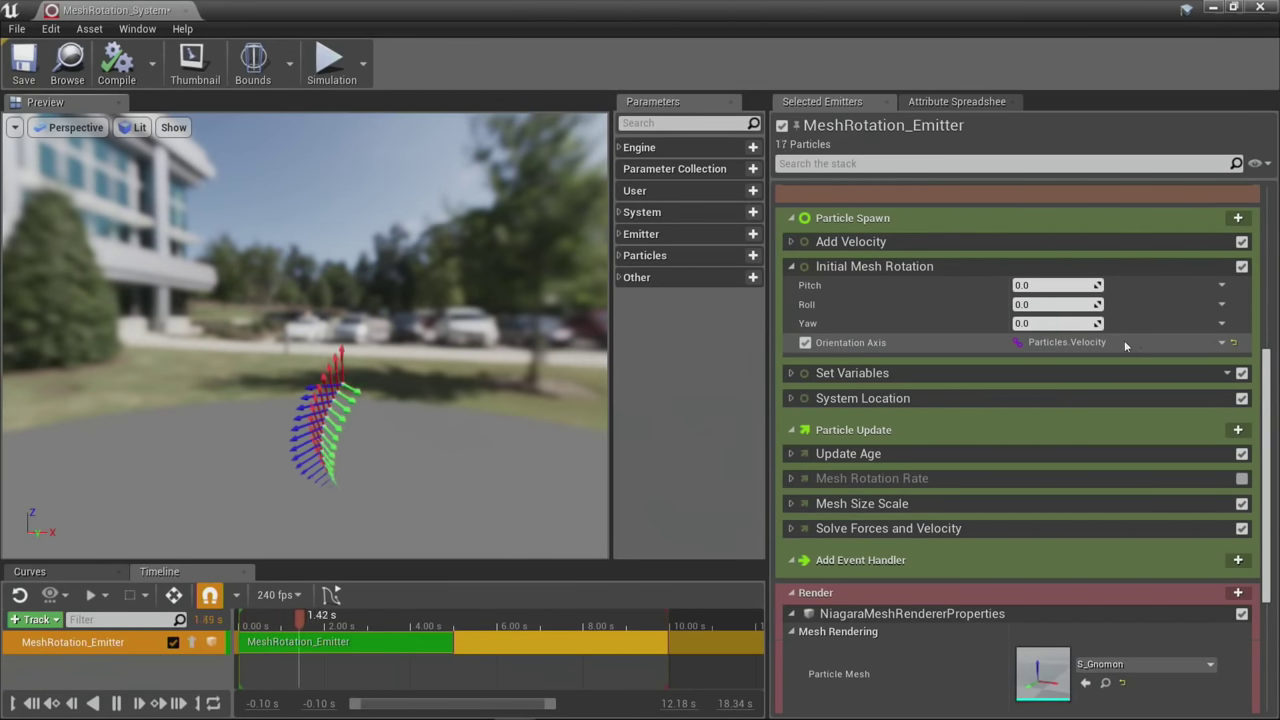
left_click(1221, 343)
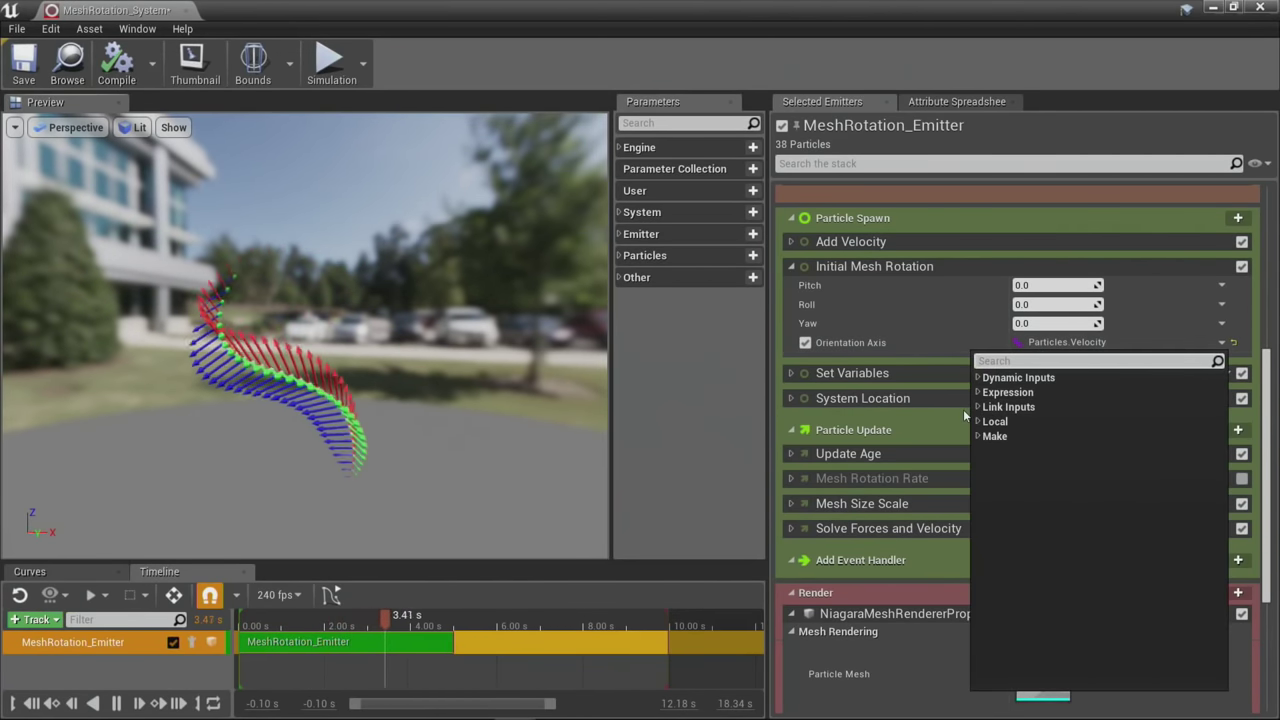
left_click(979, 407)
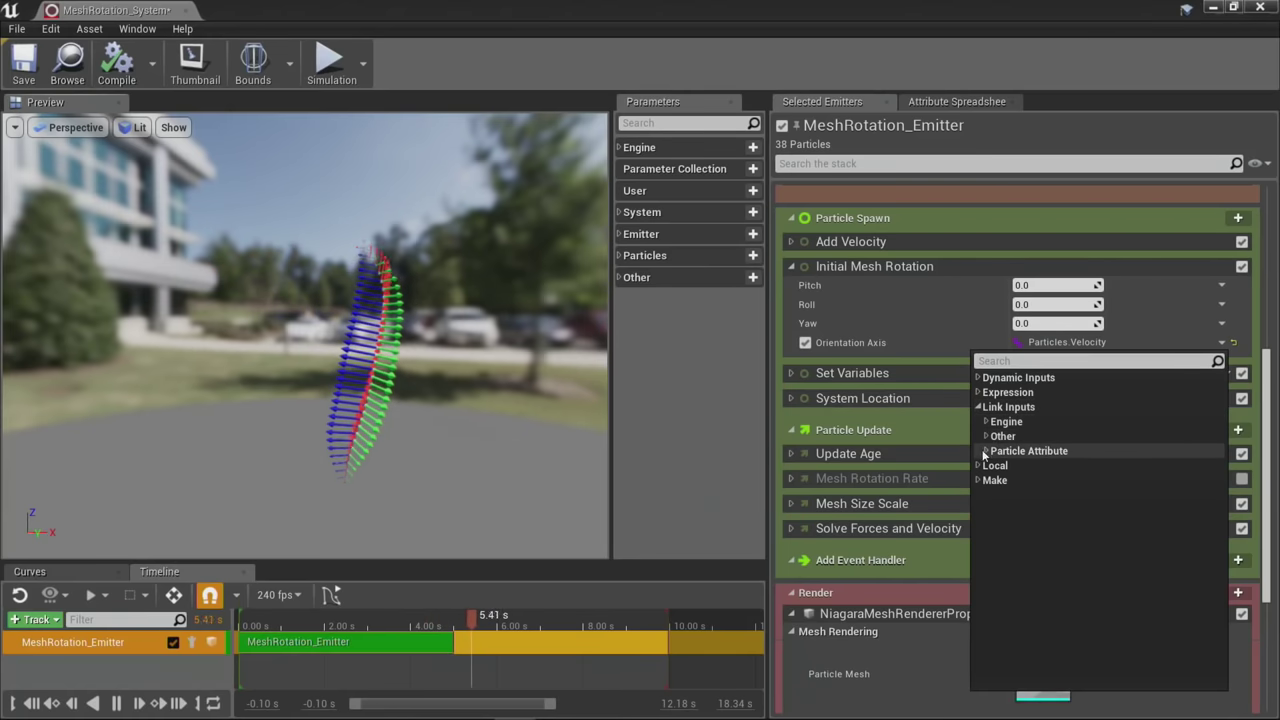
left_click(987, 452)
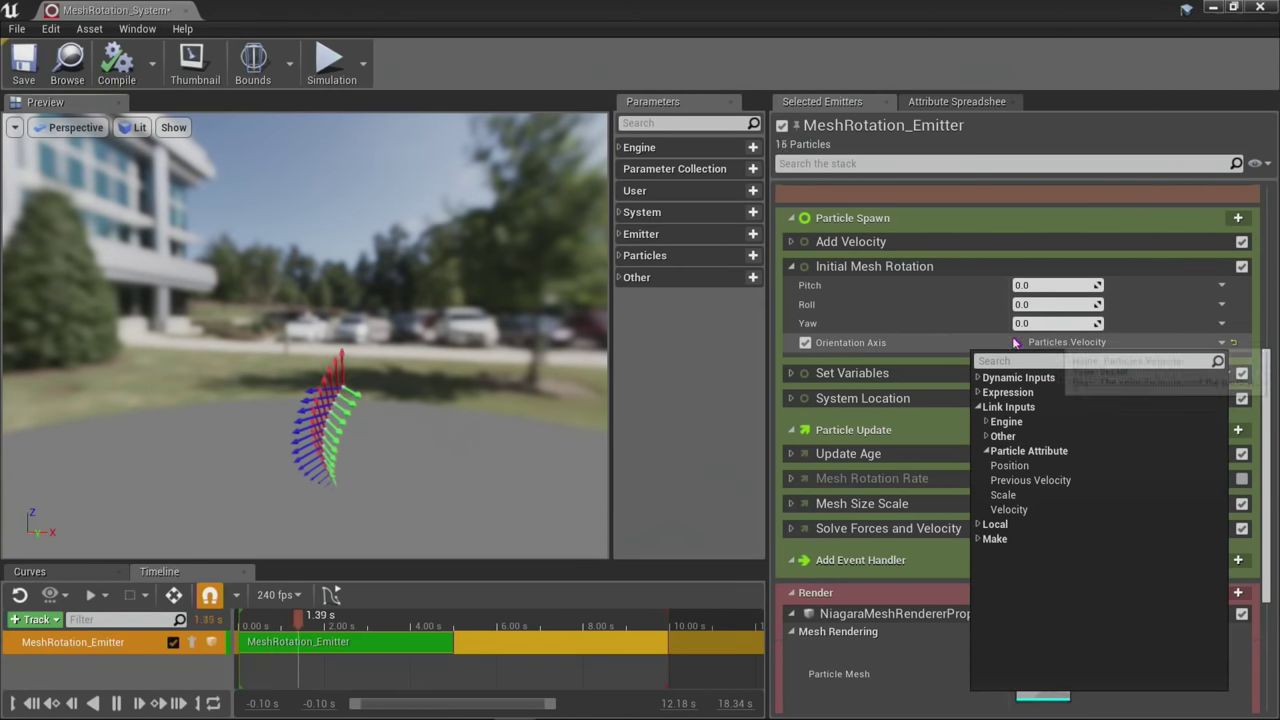
left_click(880, 300)
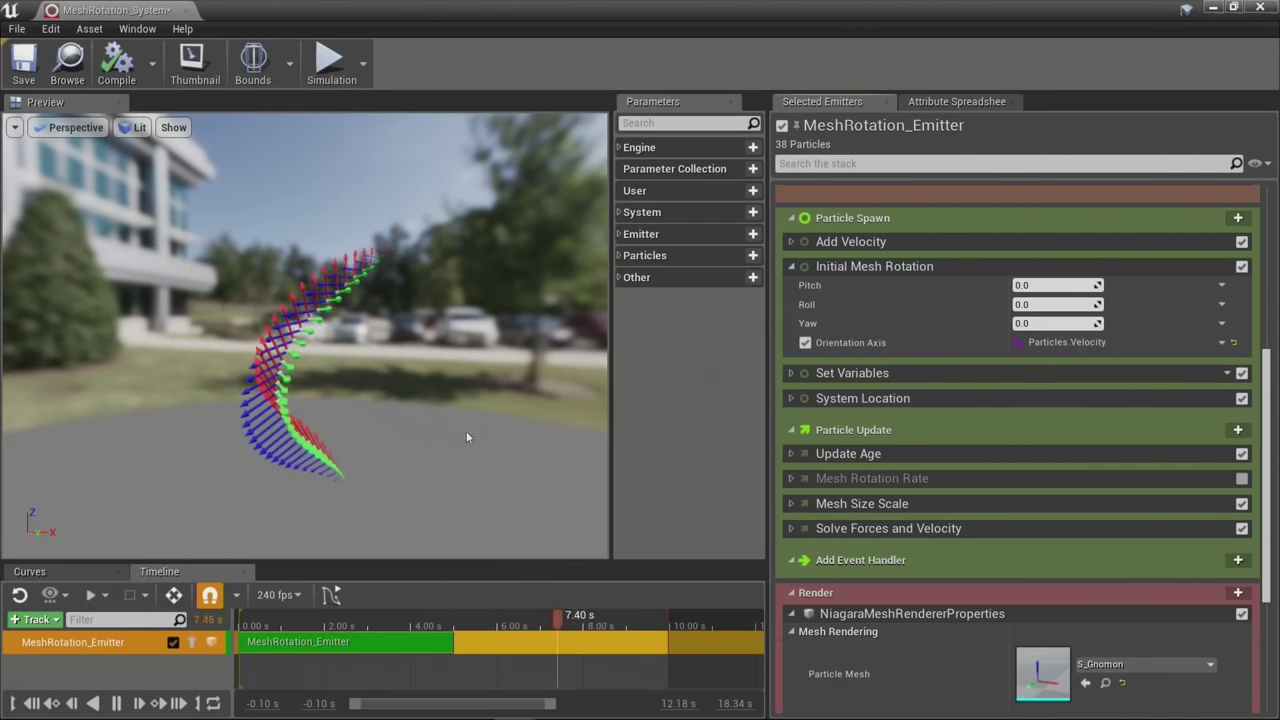
left_click_drag(466, 431, 436, 455)
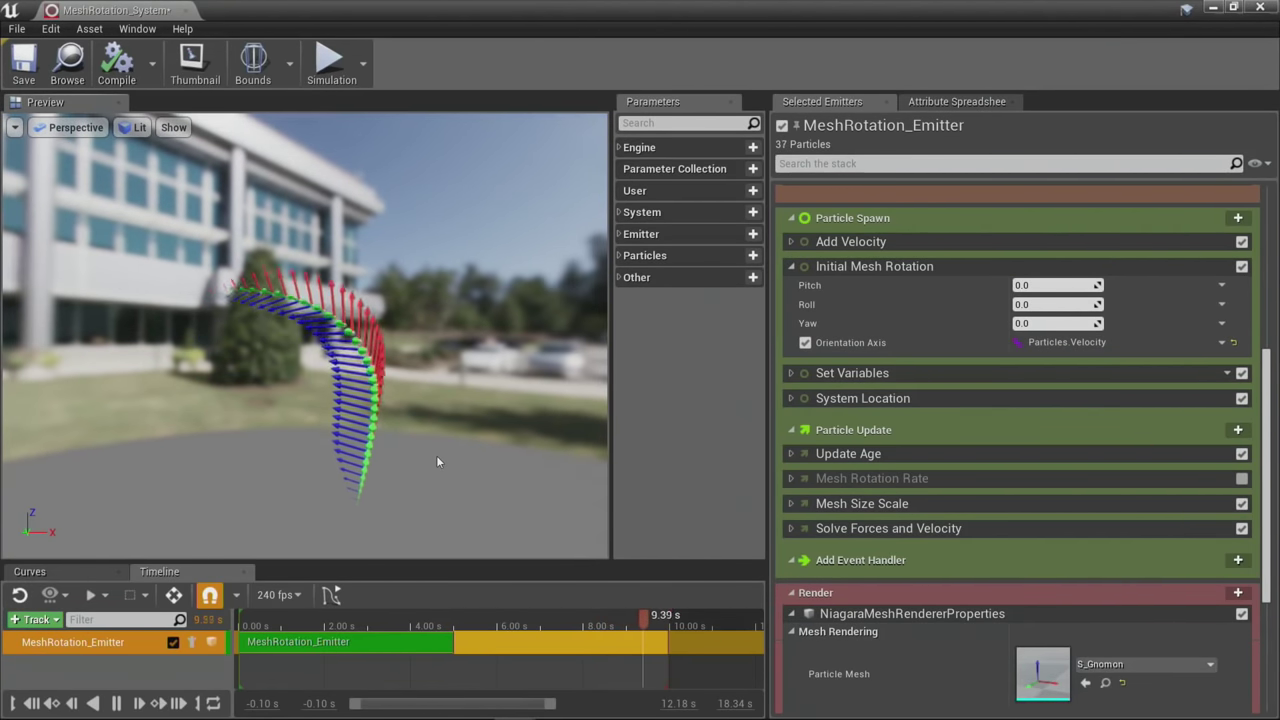
Step: Expand the Set Variables module in Particle Spawn and examine the particle lifetime and scale values
left_click(791, 374)
scroll(870, 372, "down", 1)
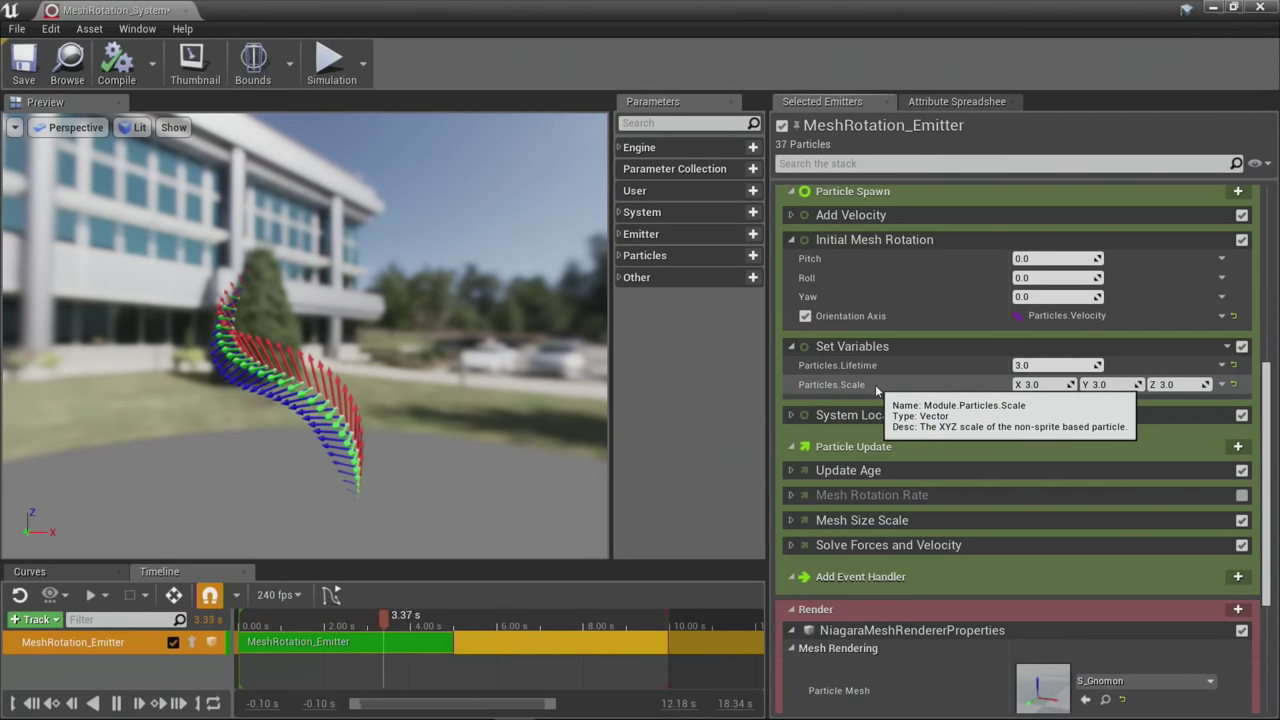
scroll(978, 432, "down", 2)
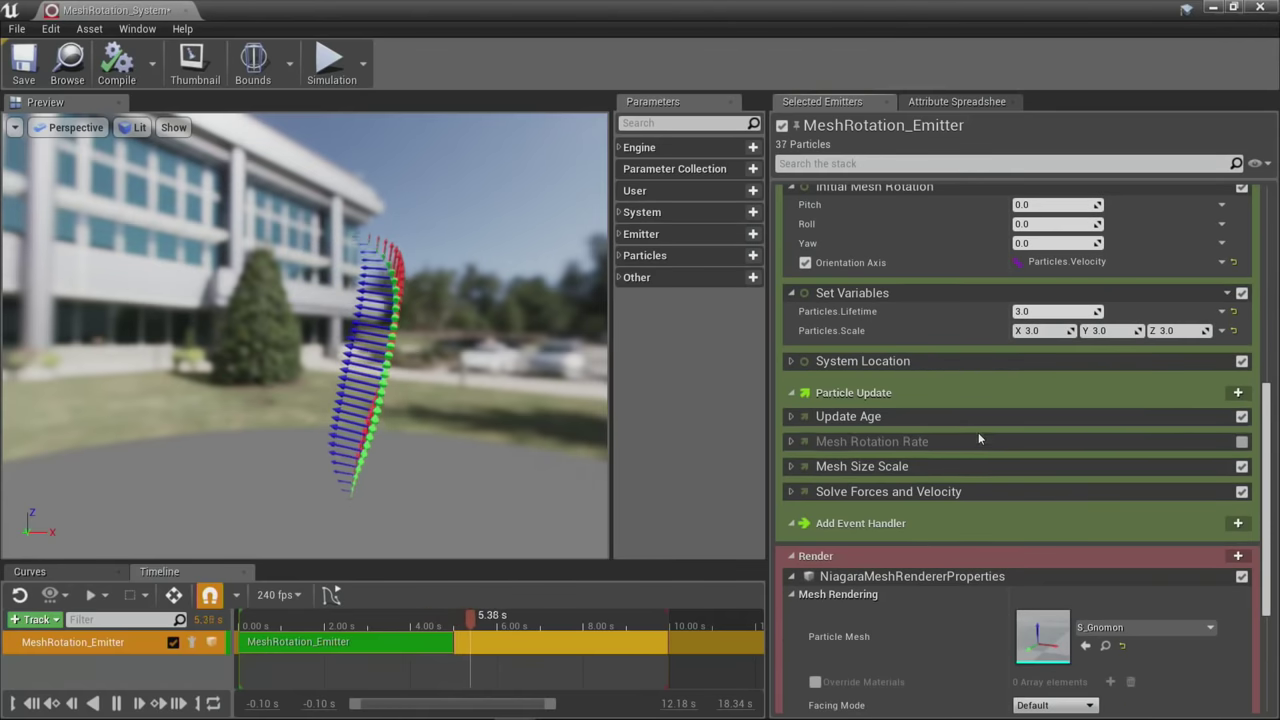
Step: Re-enable the Mesh Rotation Rate module in Particle Update, expand its settings and inspect the spinning meshes in the preview
scroll(924, 398, "down", 2)
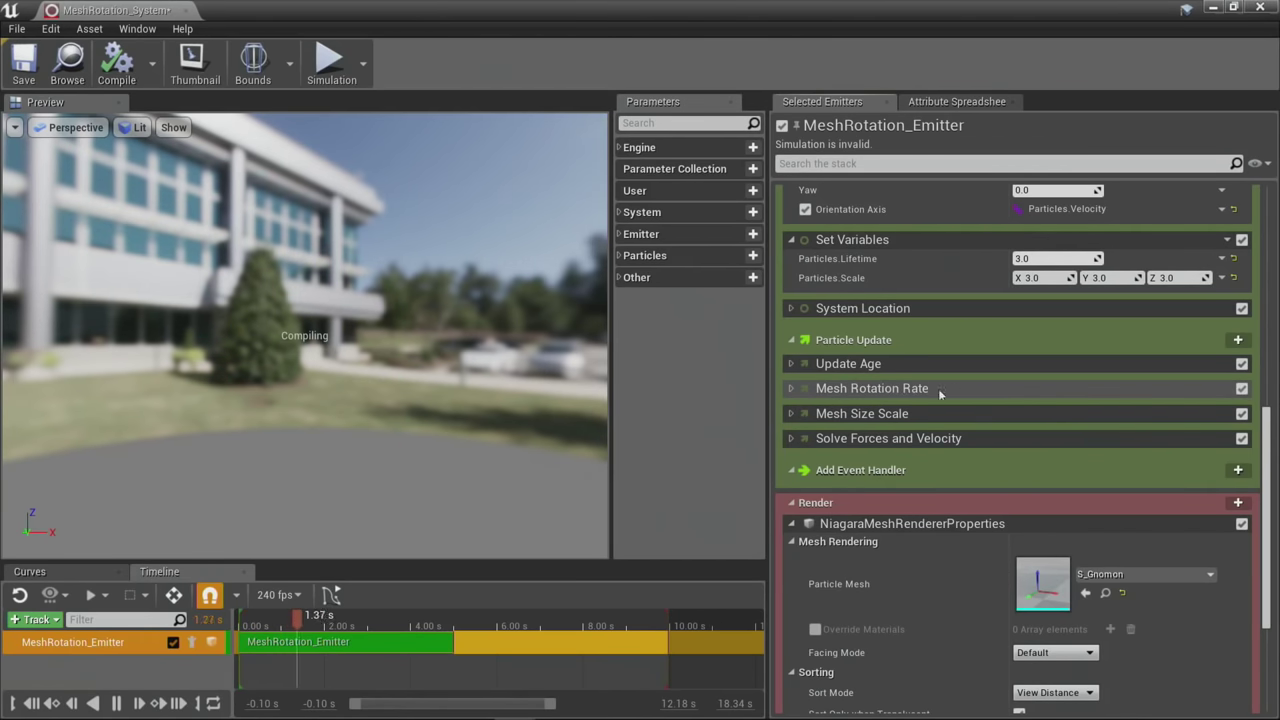
left_click(791, 389)
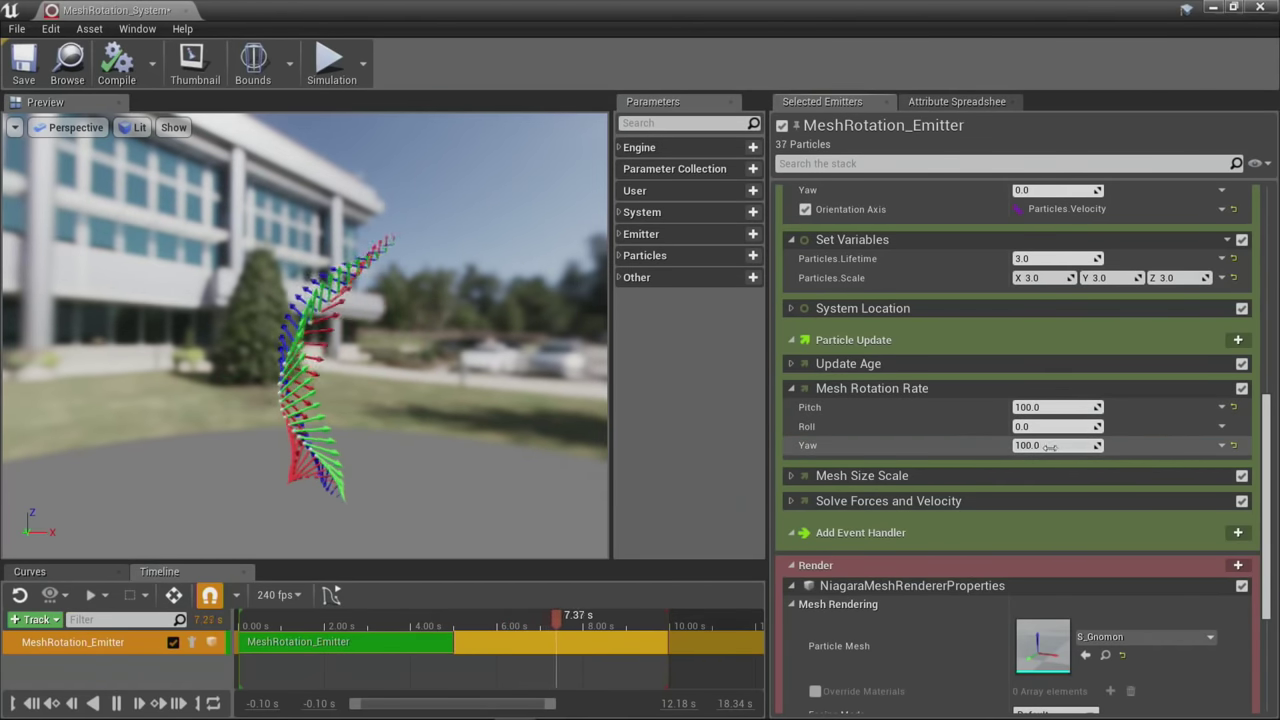
left_click_drag(480, 510, 430, 512)
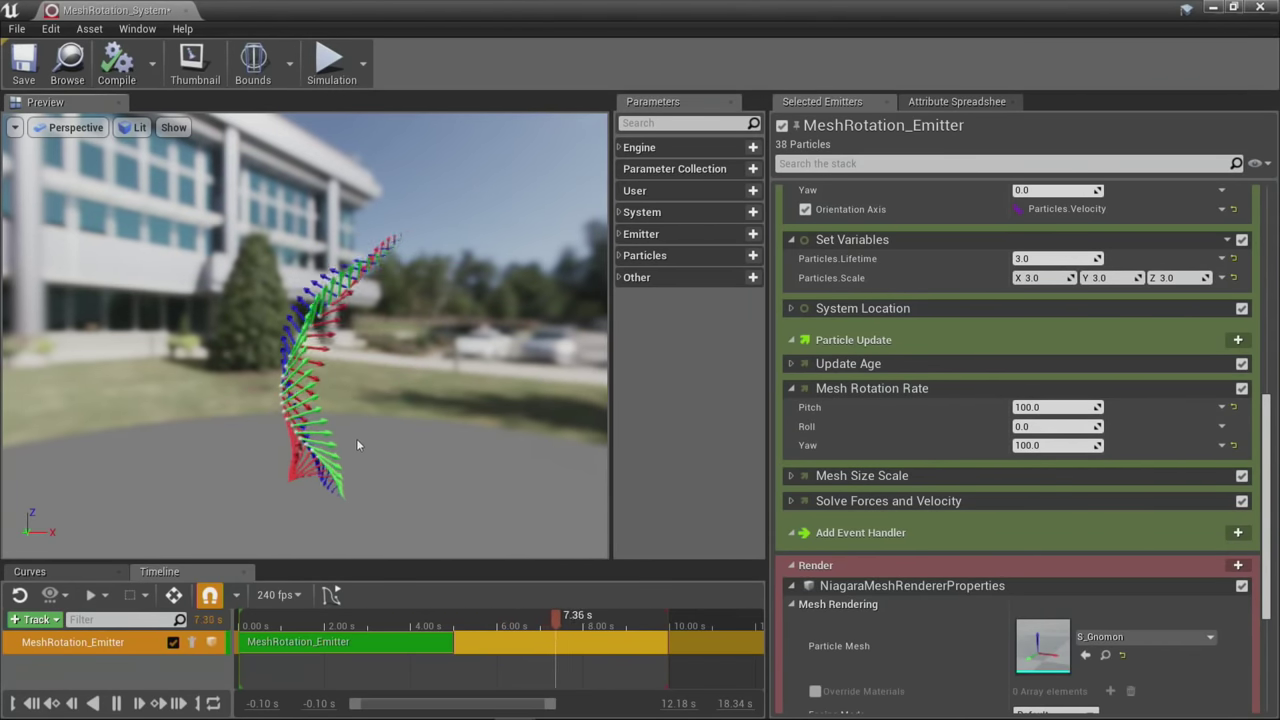
left_click_drag(356, 438, 310, 442)
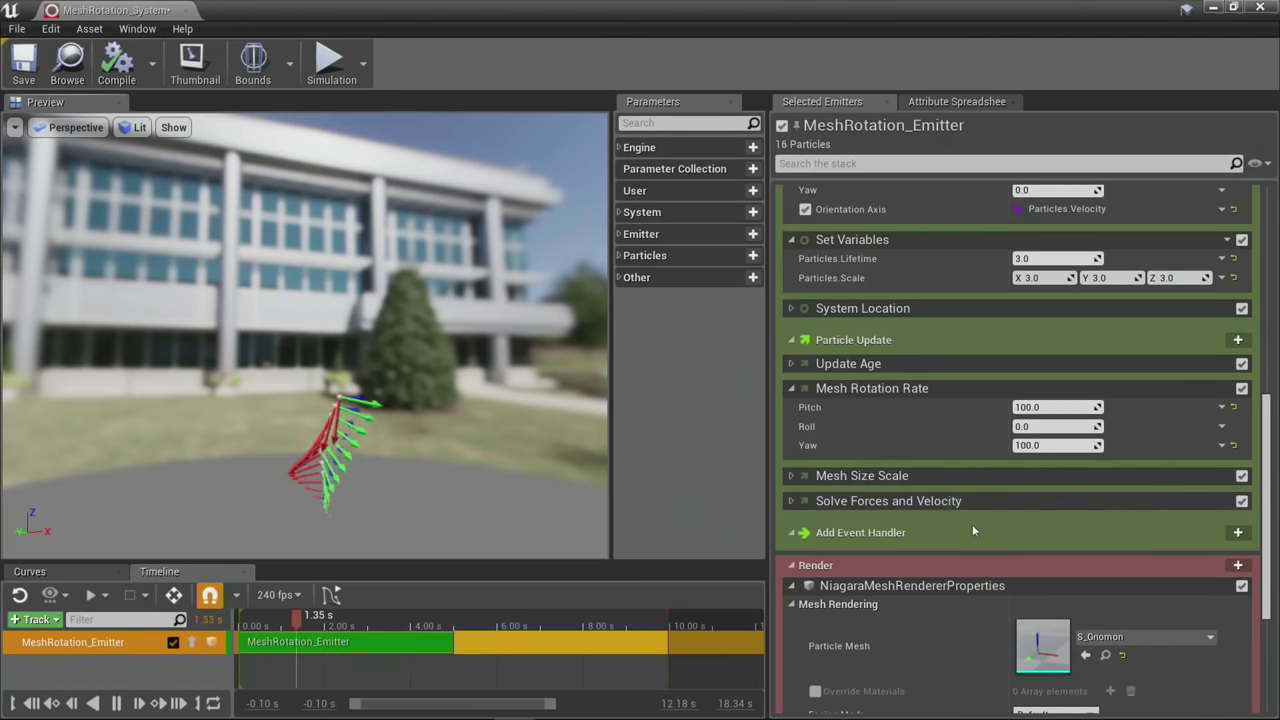
Step: Expand the Mesh Size Scale module and examine the float curve that drives its Scale Factor
left_click(792, 476)
scroll(912, 532, "down", 2)
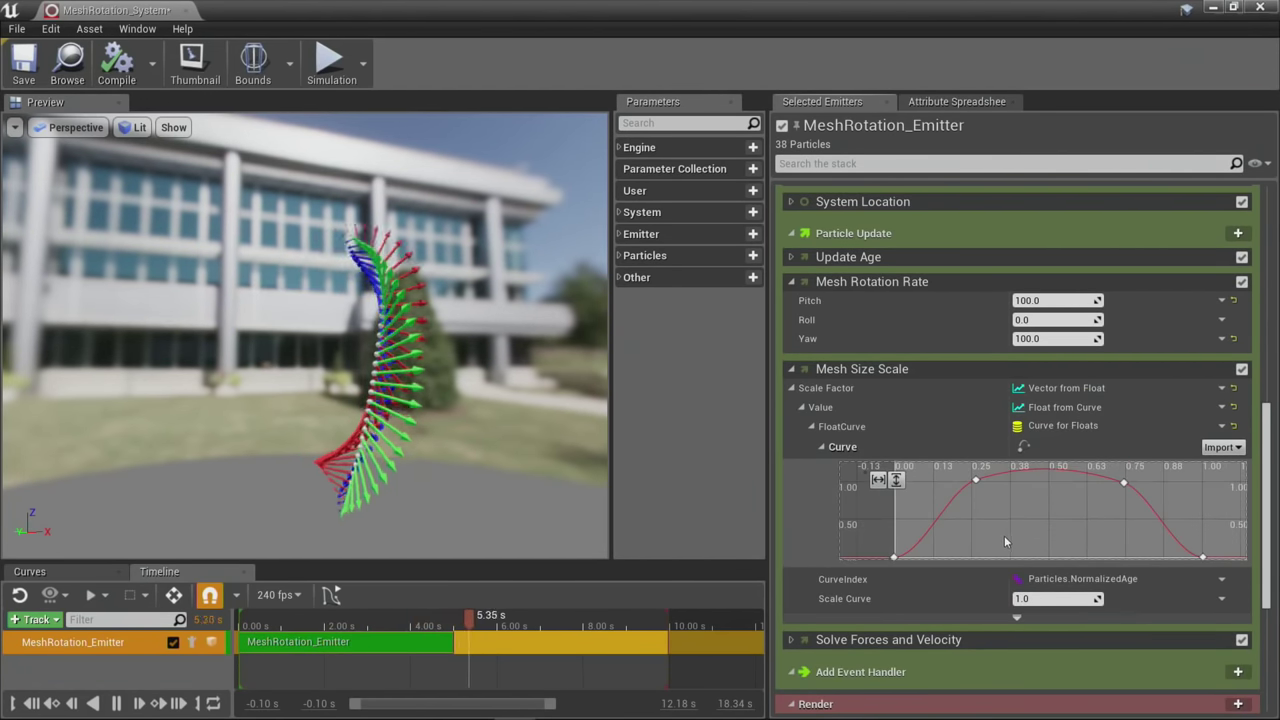
scroll(1004, 535, "down", 3)
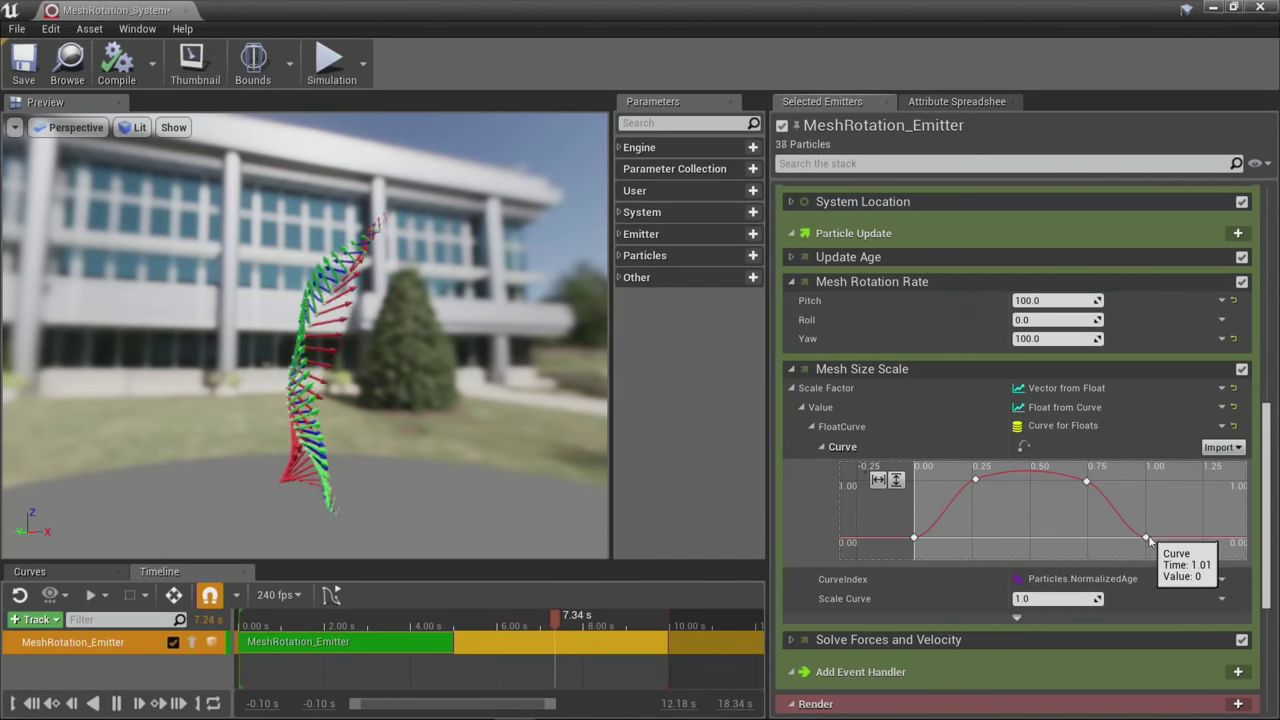
mouse_move(908, 538)
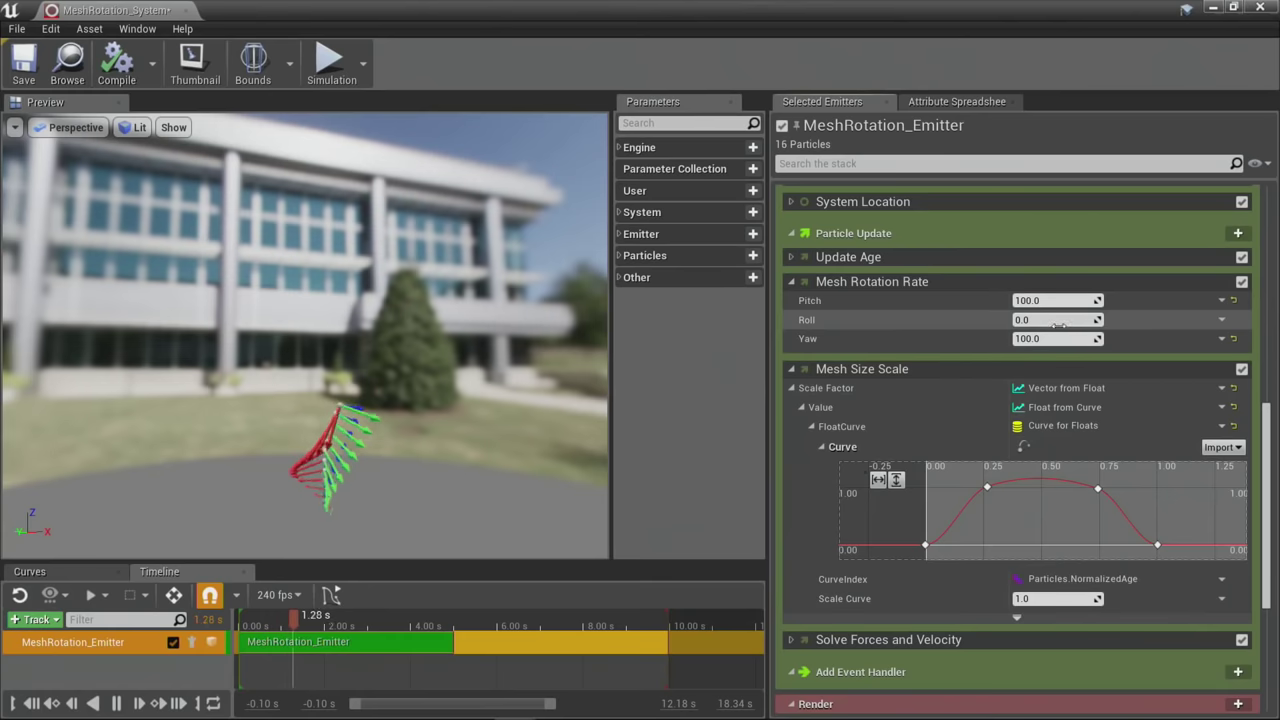
Step: Compare the Particles.Lifetime value in Set Variables with the Mesh Size Scale curve and its CurveIndex
scroll(885, 285, "up", 5)
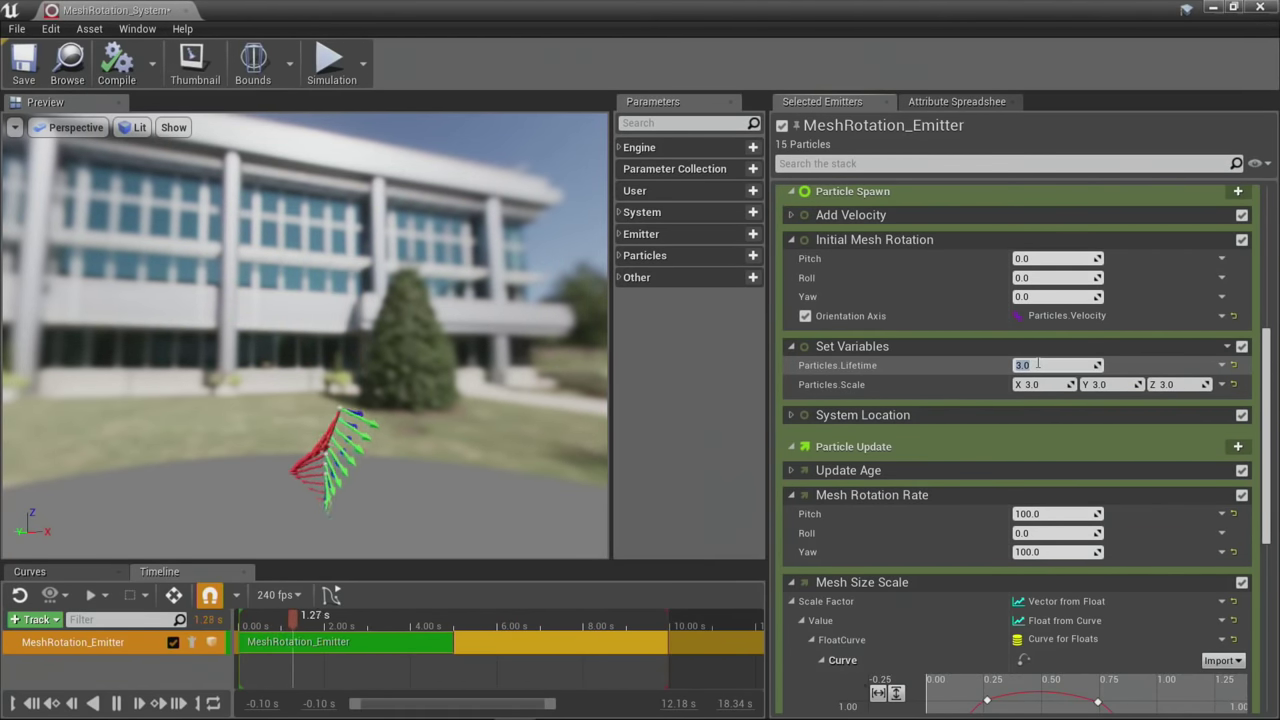
scroll(935, 482, "down", 3)
scroll(900, 420, "up", 2)
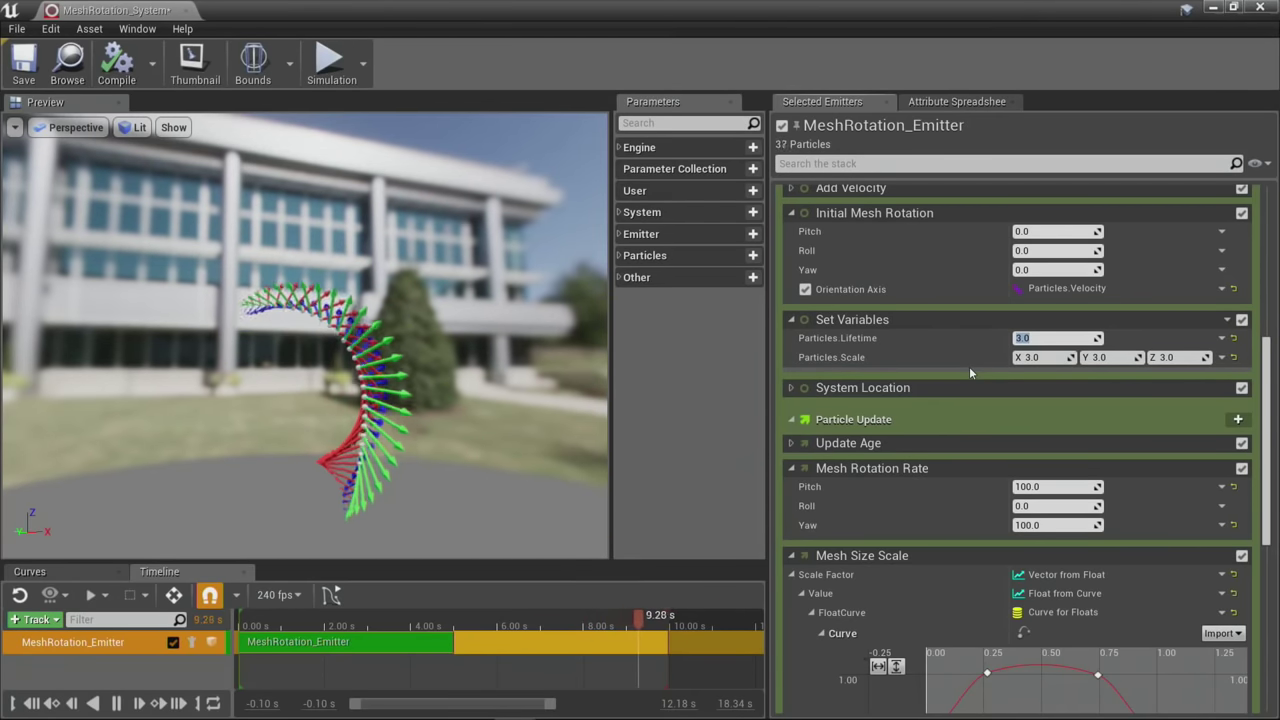
scroll(969, 366, "down", 4)
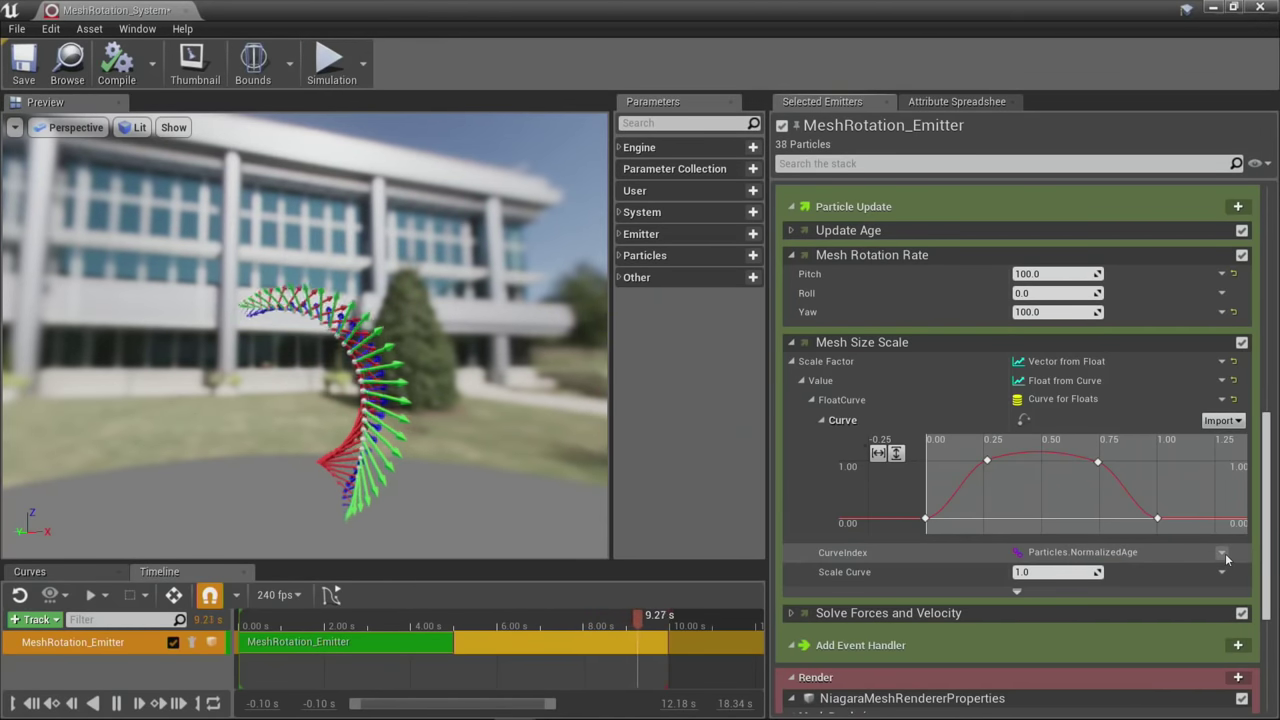
Step: Replace the CurveIndex link of the Mesh Size Scale curve with a constant value of 0.5 and inspect the mesh sizes
left_click(1223, 553)
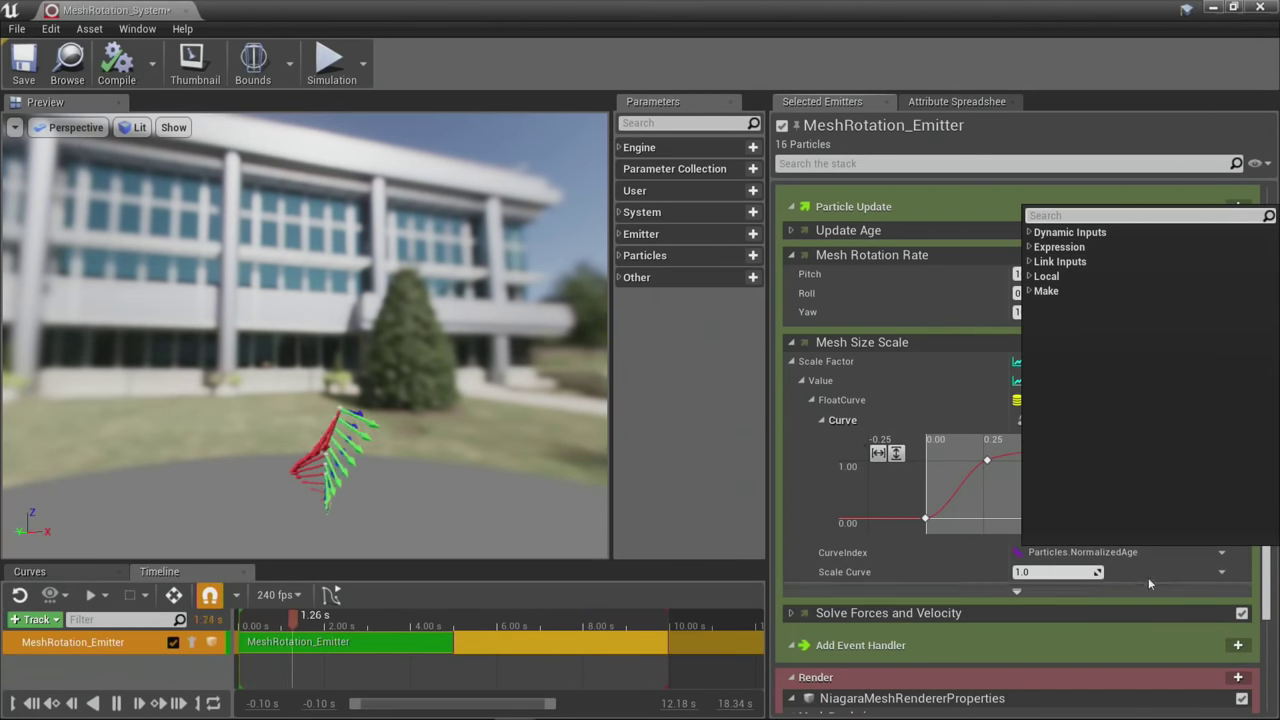
left_click(1042, 276)
left_click(1042, 294)
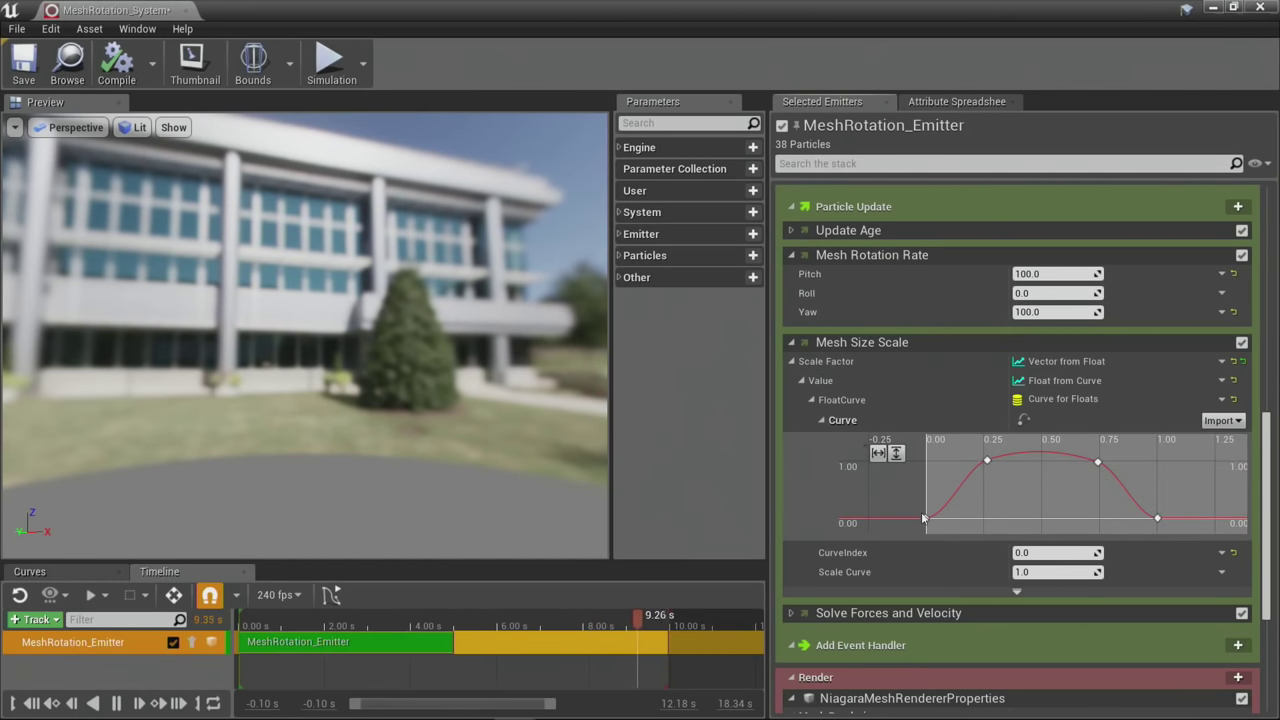
mouse_move(925, 519)
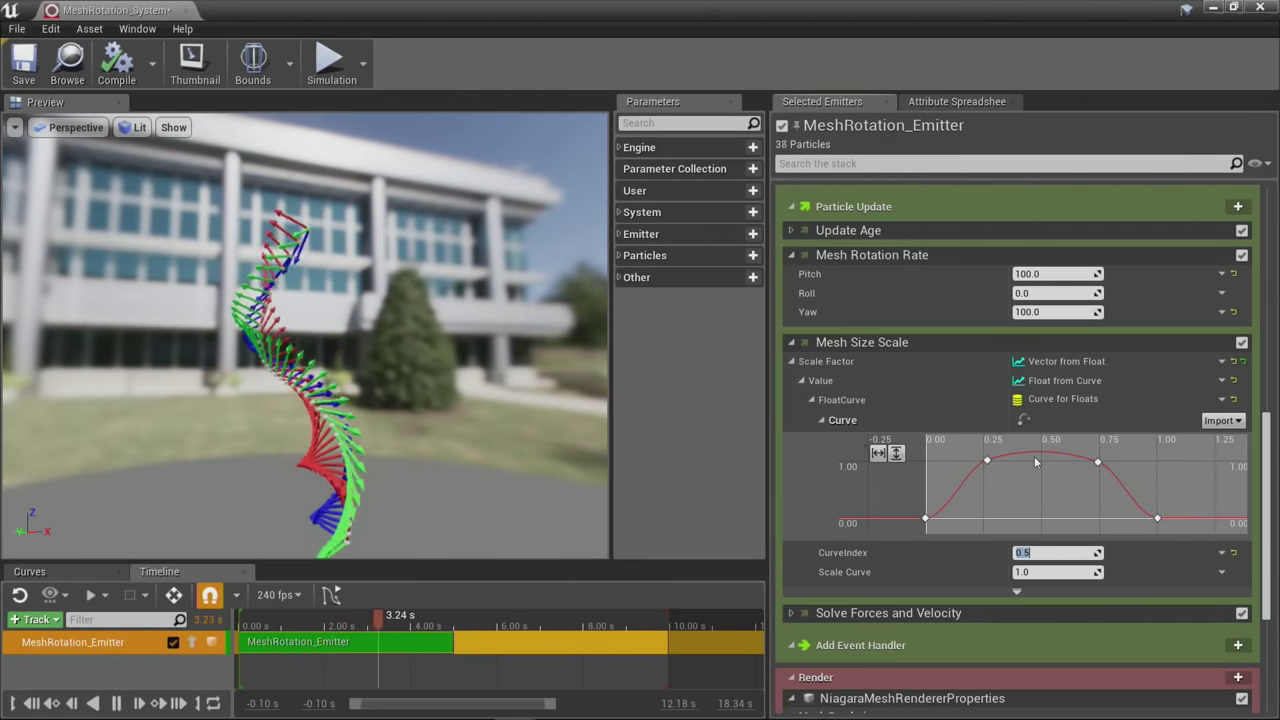
left_click_drag(284, 500, 360, 470)
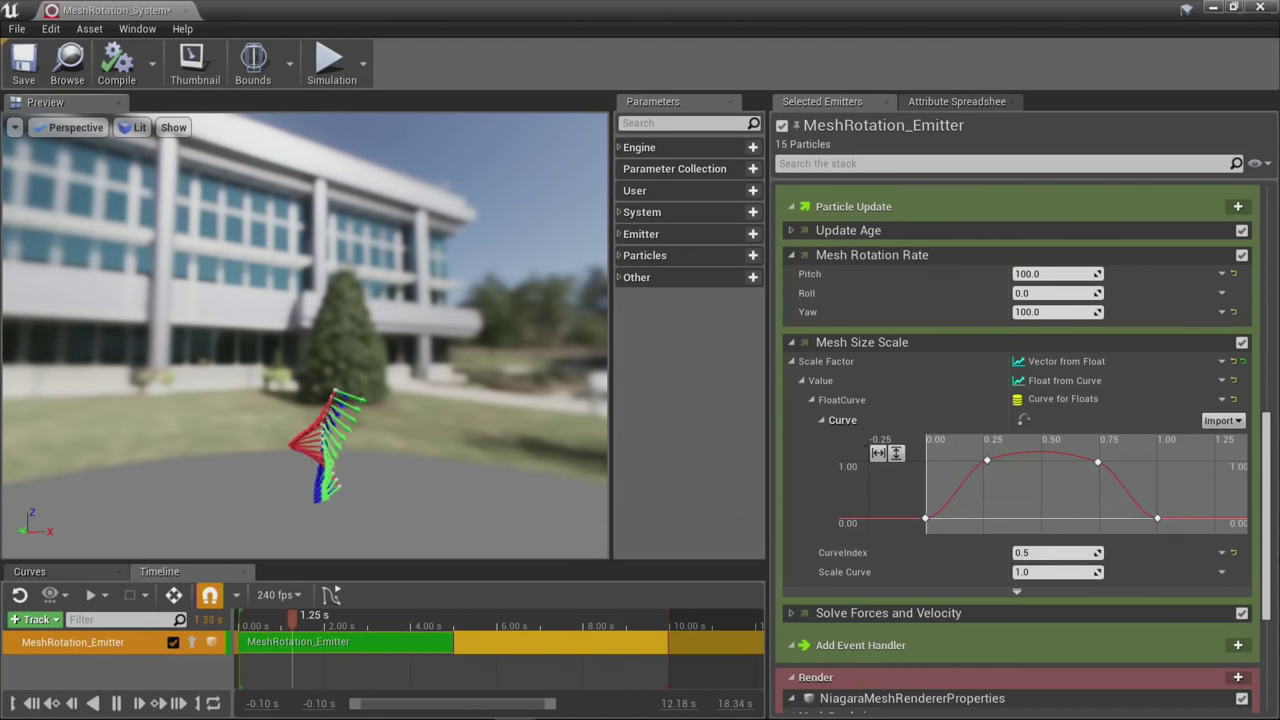
Step: Reset the CurveIndex of the Mesh Size Scale curve to its default Particles.NormalizedAge link
left_click(1238, 553)
left_click(1236, 559)
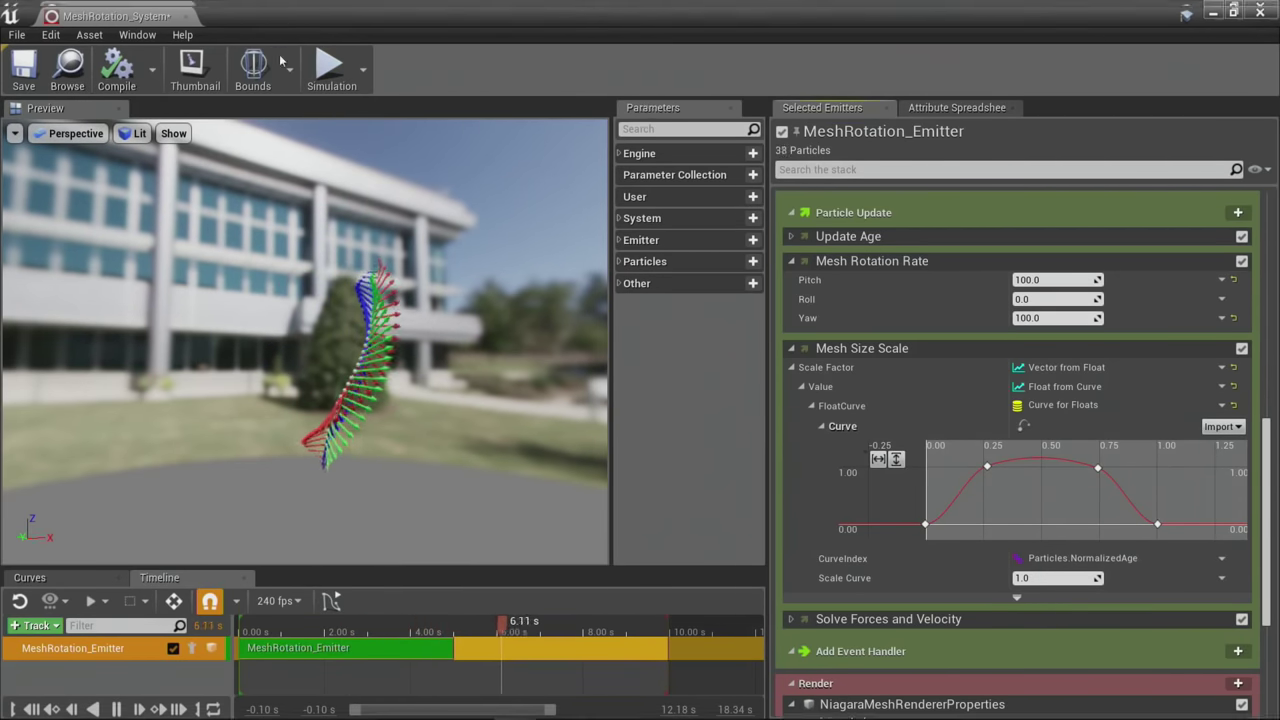
Step: Leave the MeshRotation_System editor and view the 1.3 Simple GPU Emitter display in the Niagara level
left_click_drag(290, 10, 293, 105)
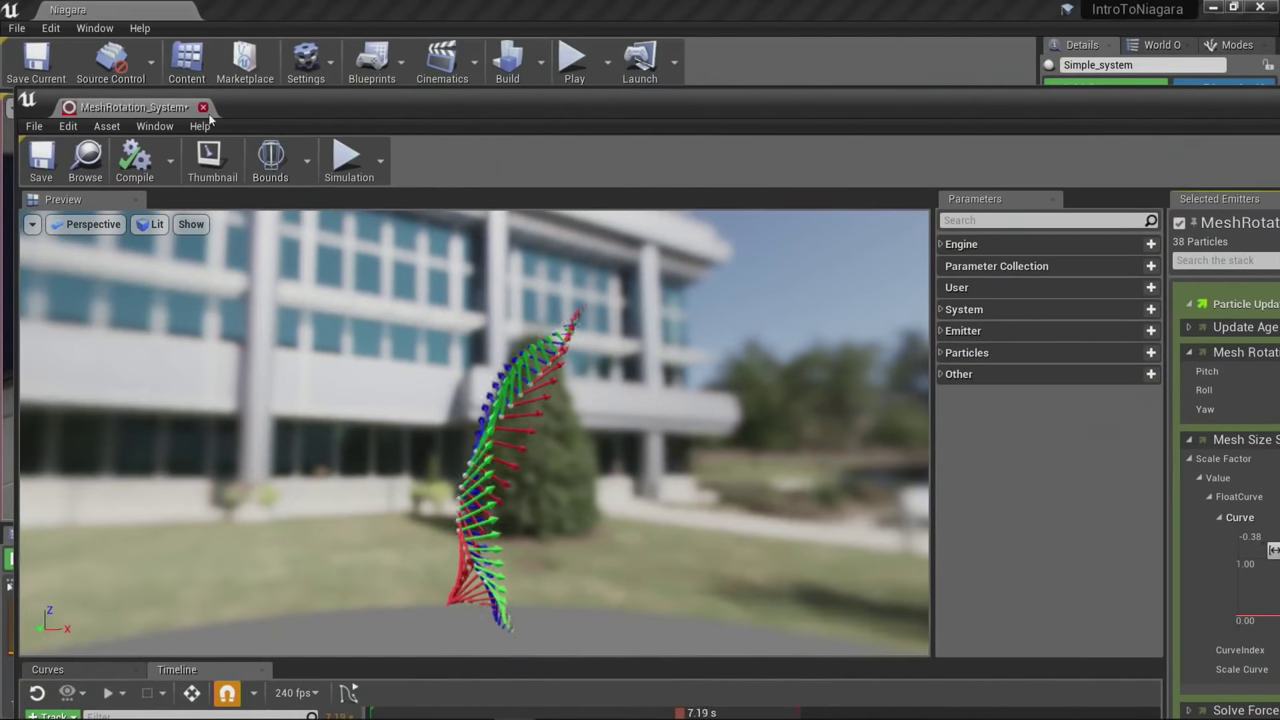
left_click(290, 88)
right_click_drag(518, 307, 888, 473)
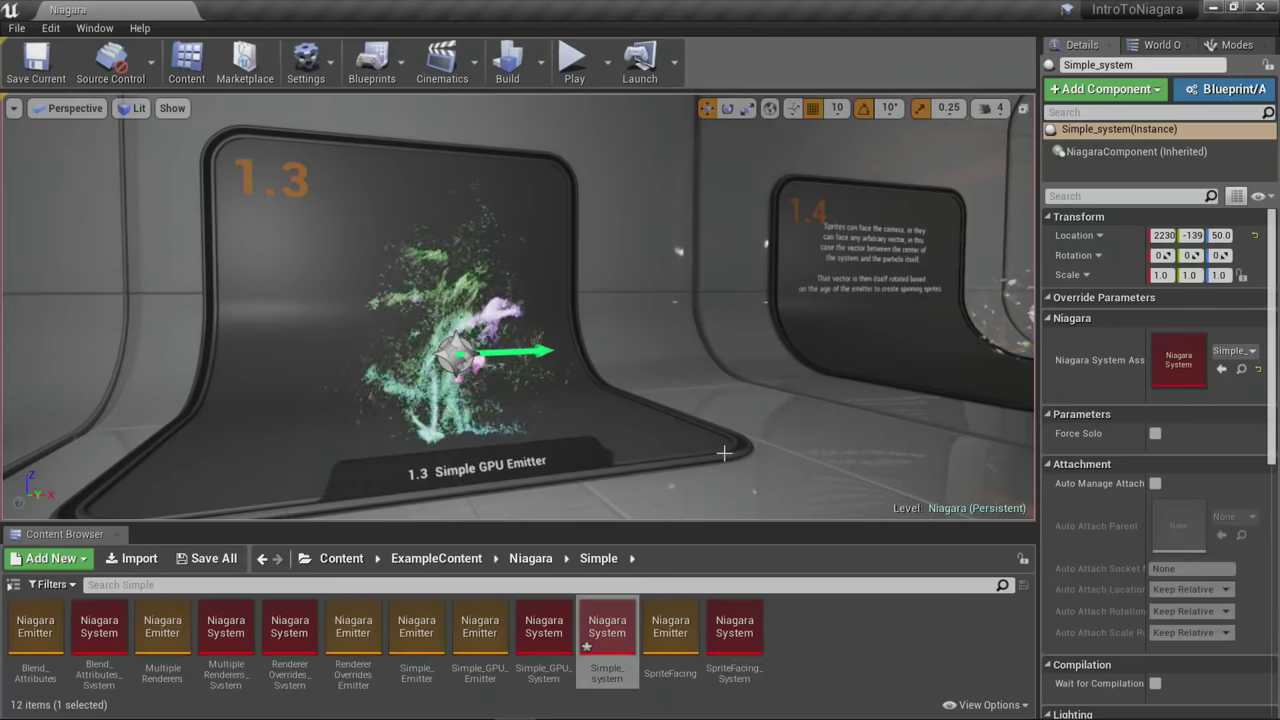
Step: Open the Simple_system asset in a maximized editor and open the source emitter of its Simple_Emitter
double_click(607, 628)
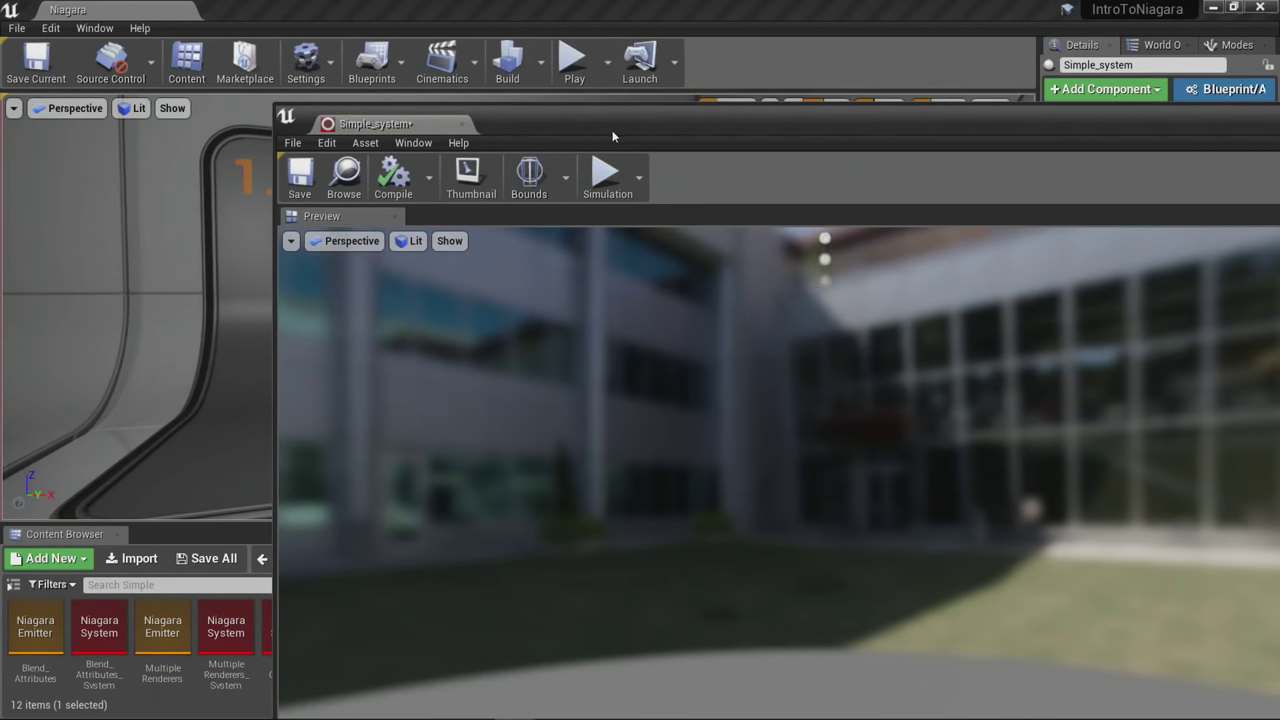
left_click_drag(614, 126, 500, 99)
double_click(500, 99)
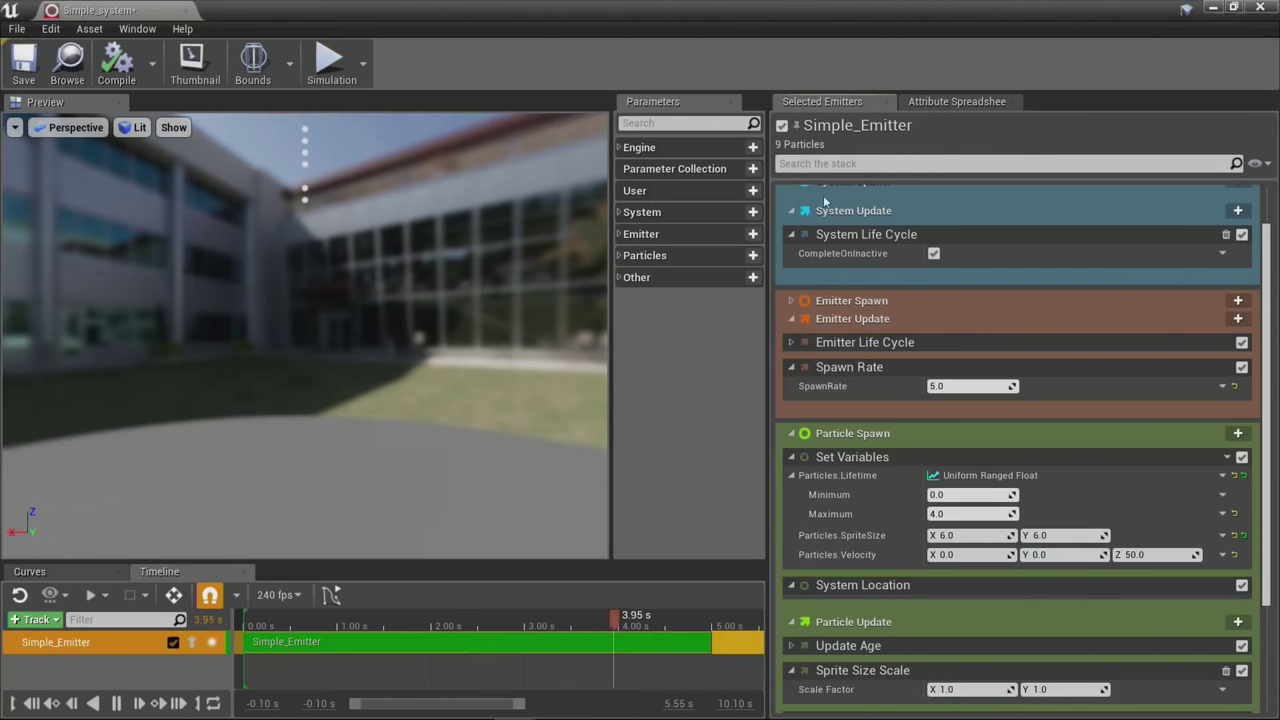
right_click(940, 130)
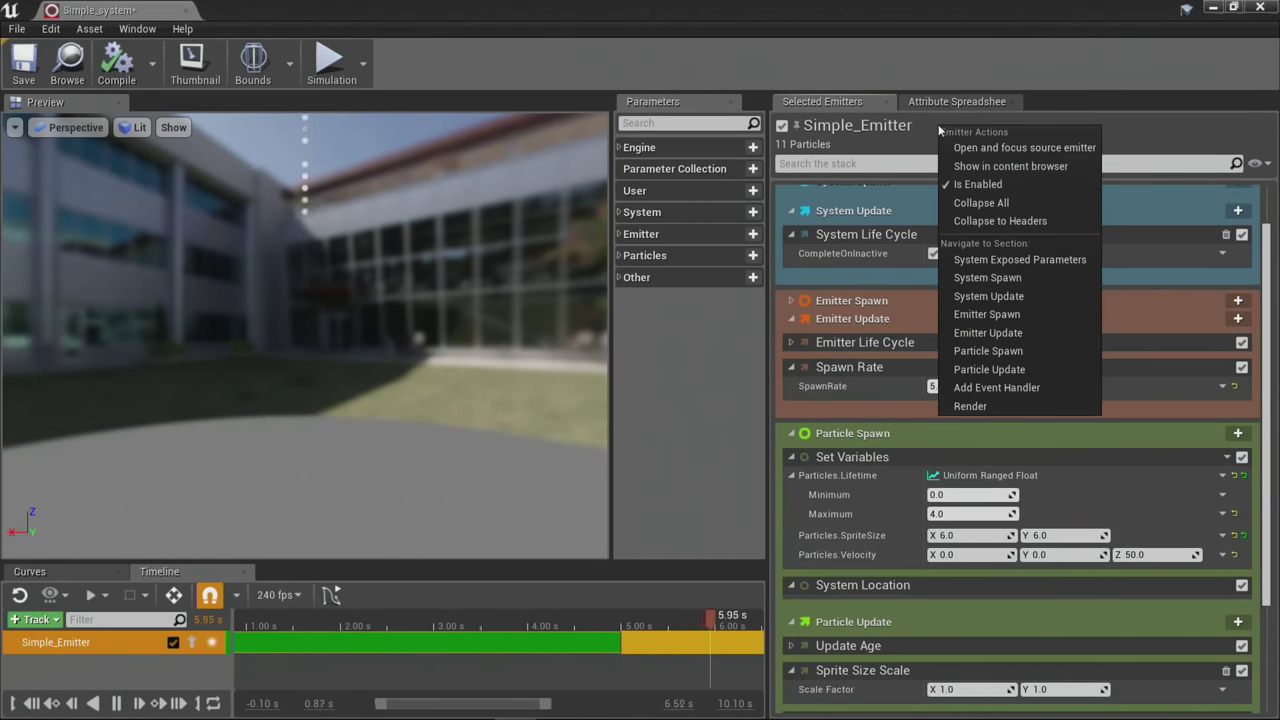
left_click(968, 149)
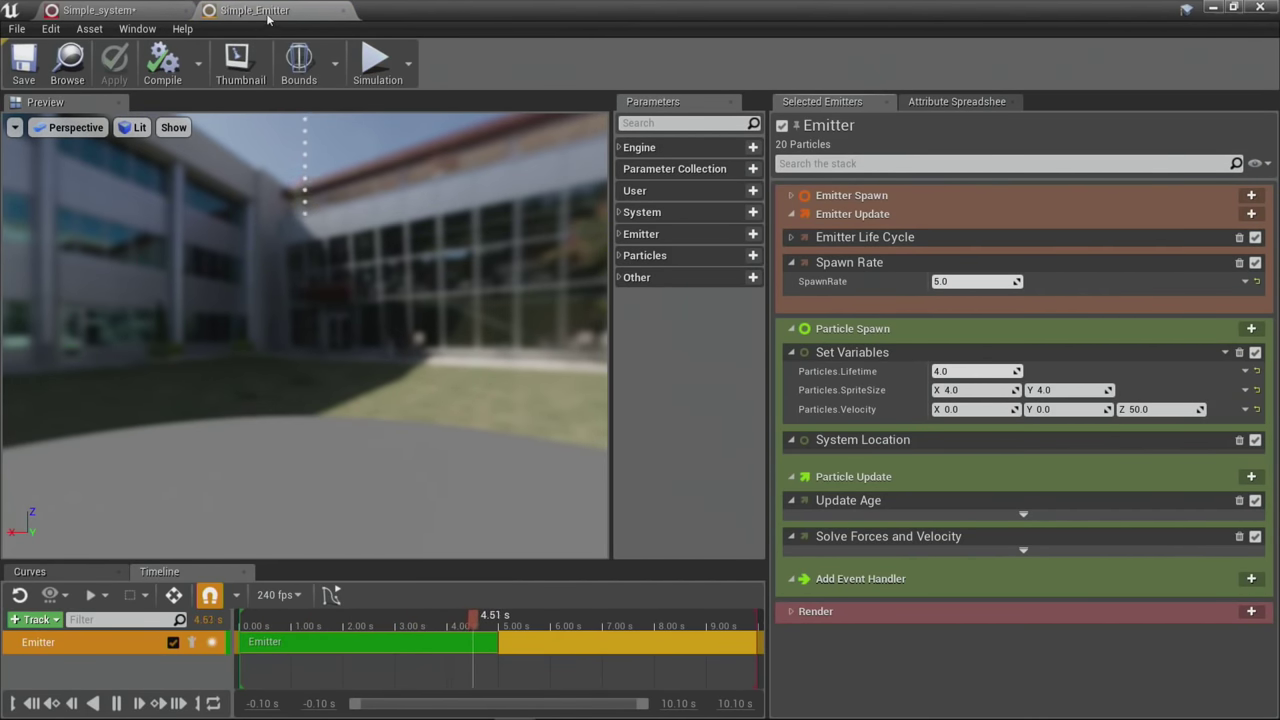
Step: Close the source emitter editor and collapse the Simple_Emitter stack in Simple_system to its headers
left_click(344, 11)
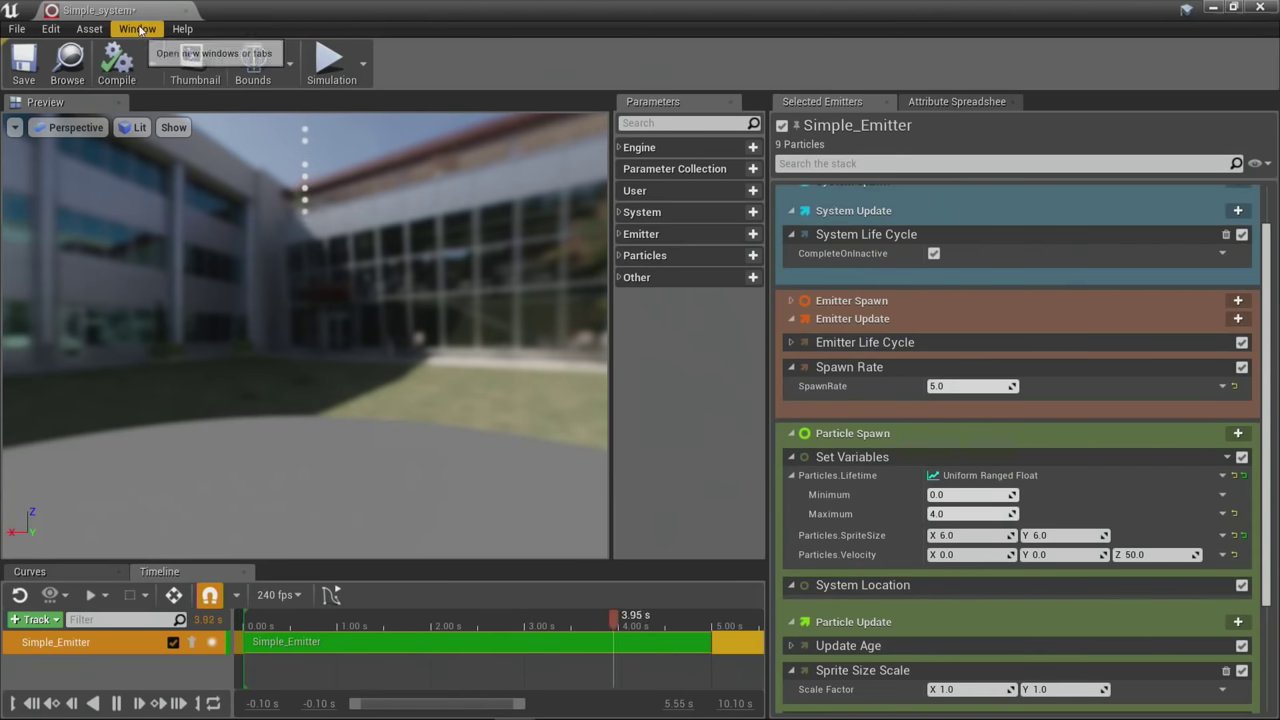
right_click(975, 130)
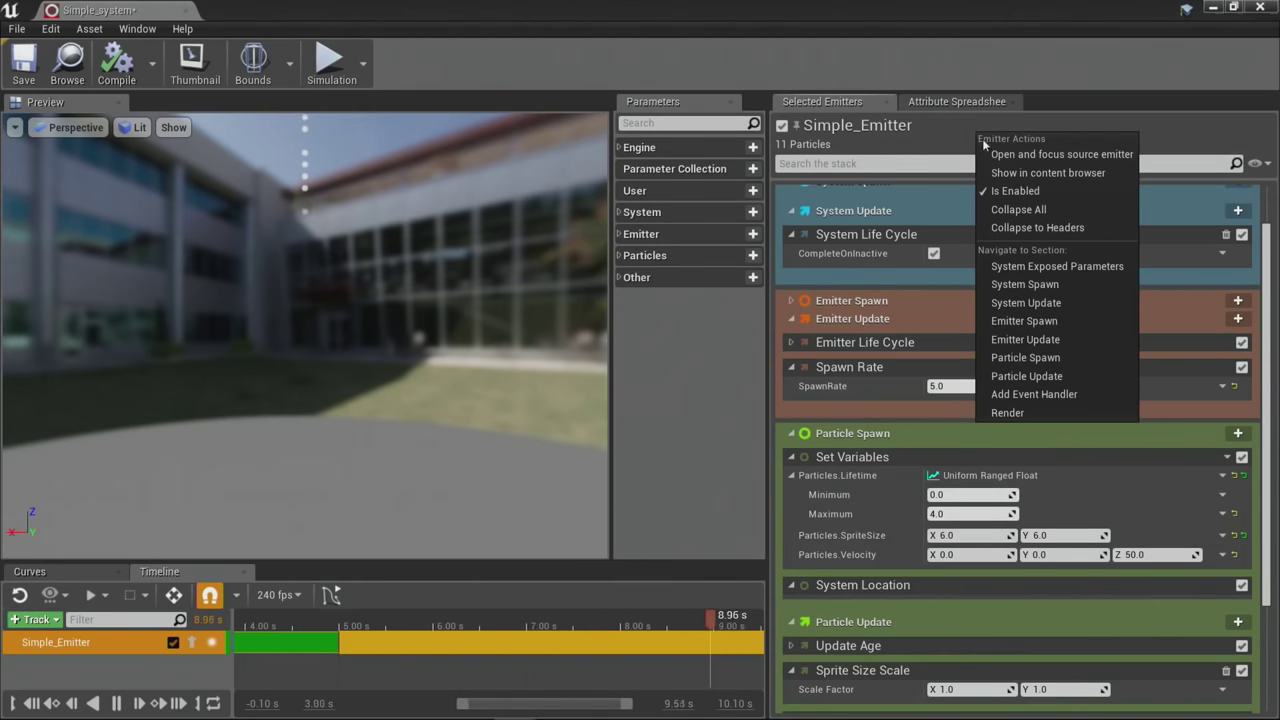
left_click(1035, 228)
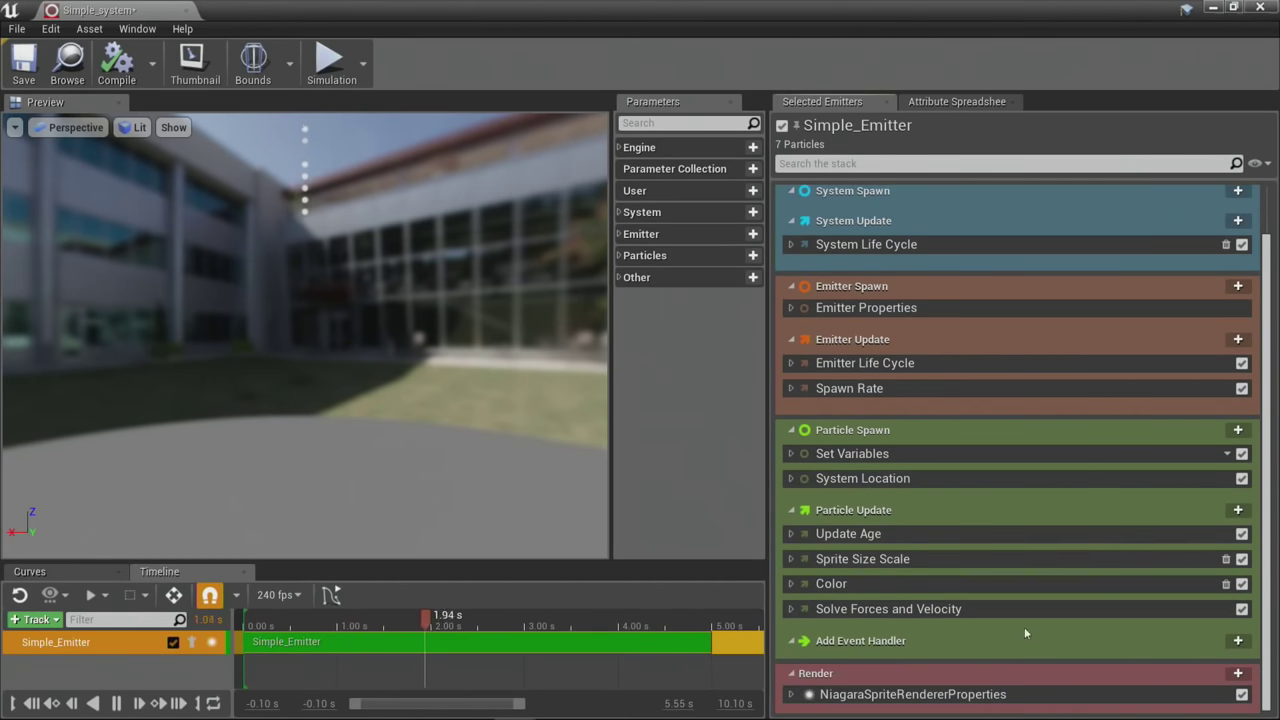
Step: Review the emitter actions available for Simple_Emitter and navigate the stack to its Particle Update section
right_click(961, 142)
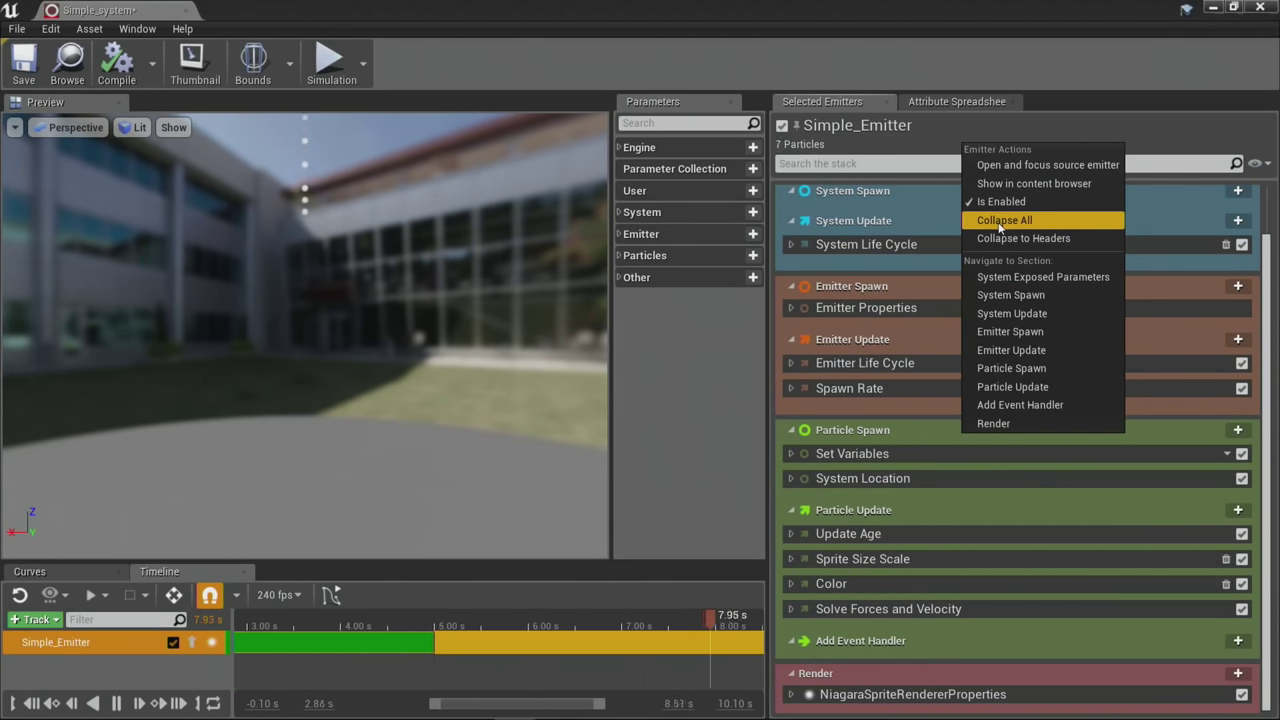
left_click(965, 124)
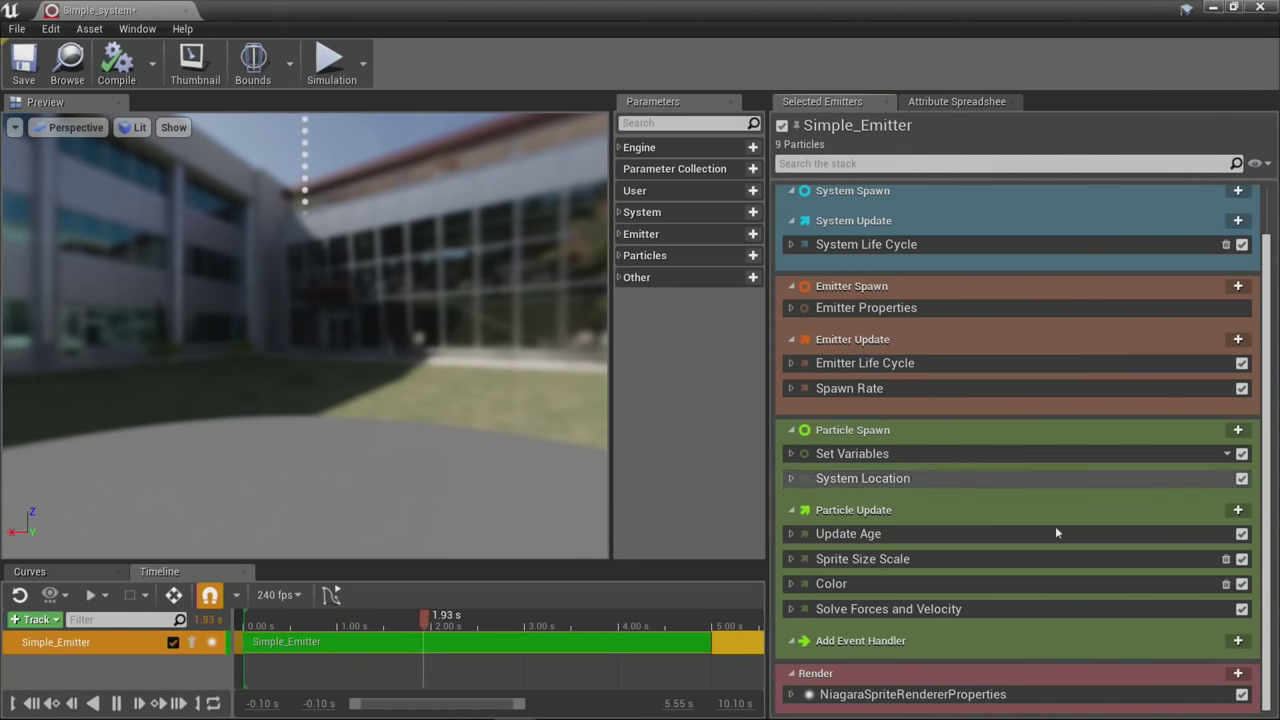
right_click(981, 128)
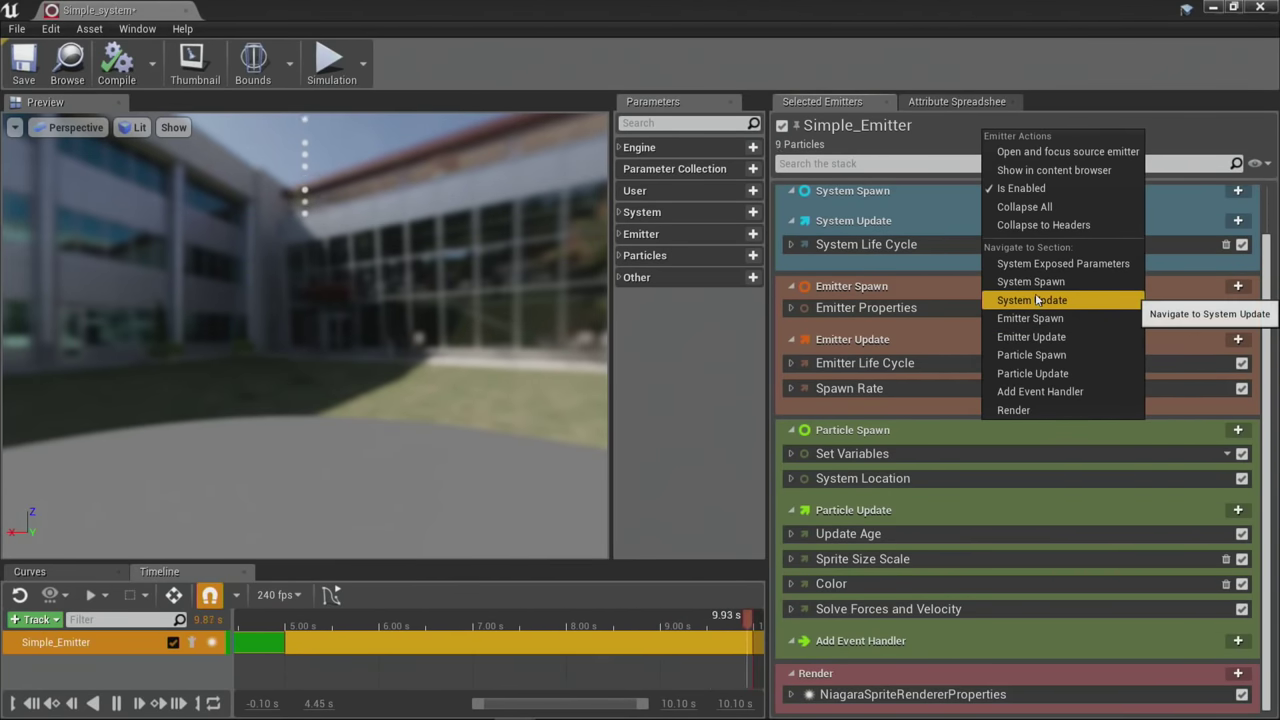
left_click(1031, 372)
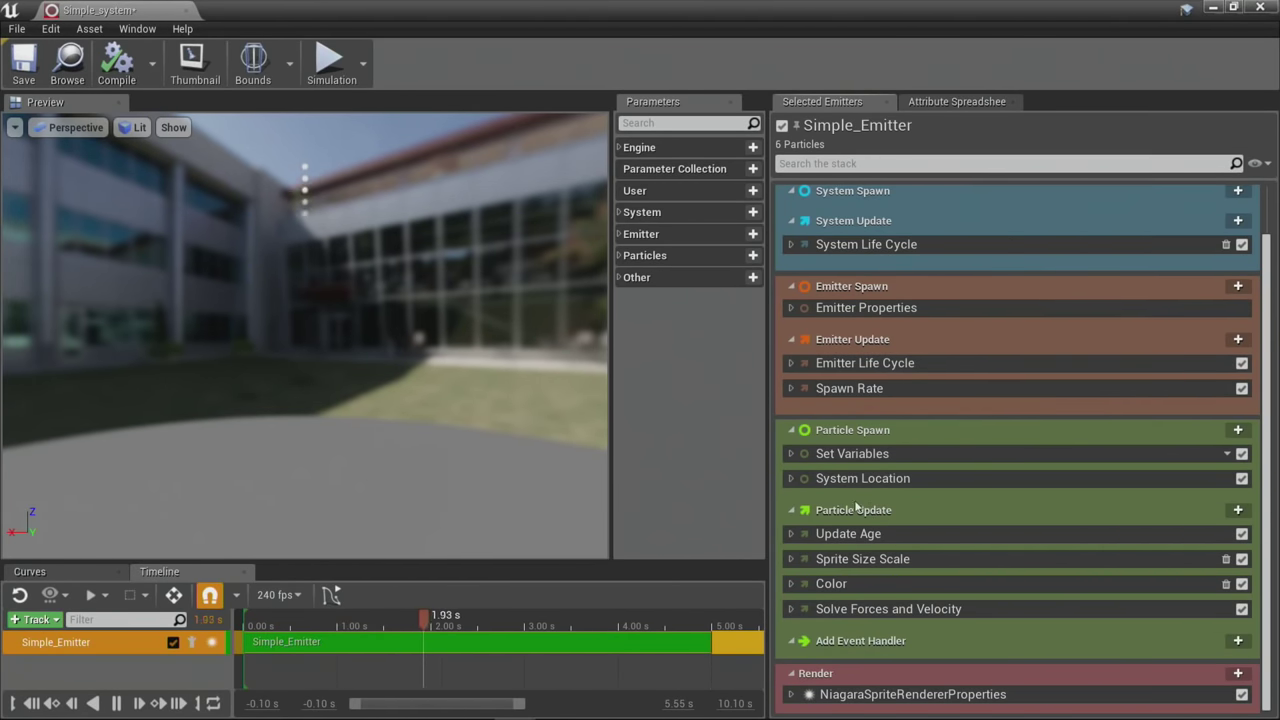
right_click(943, 130)
left_click(926, 136)
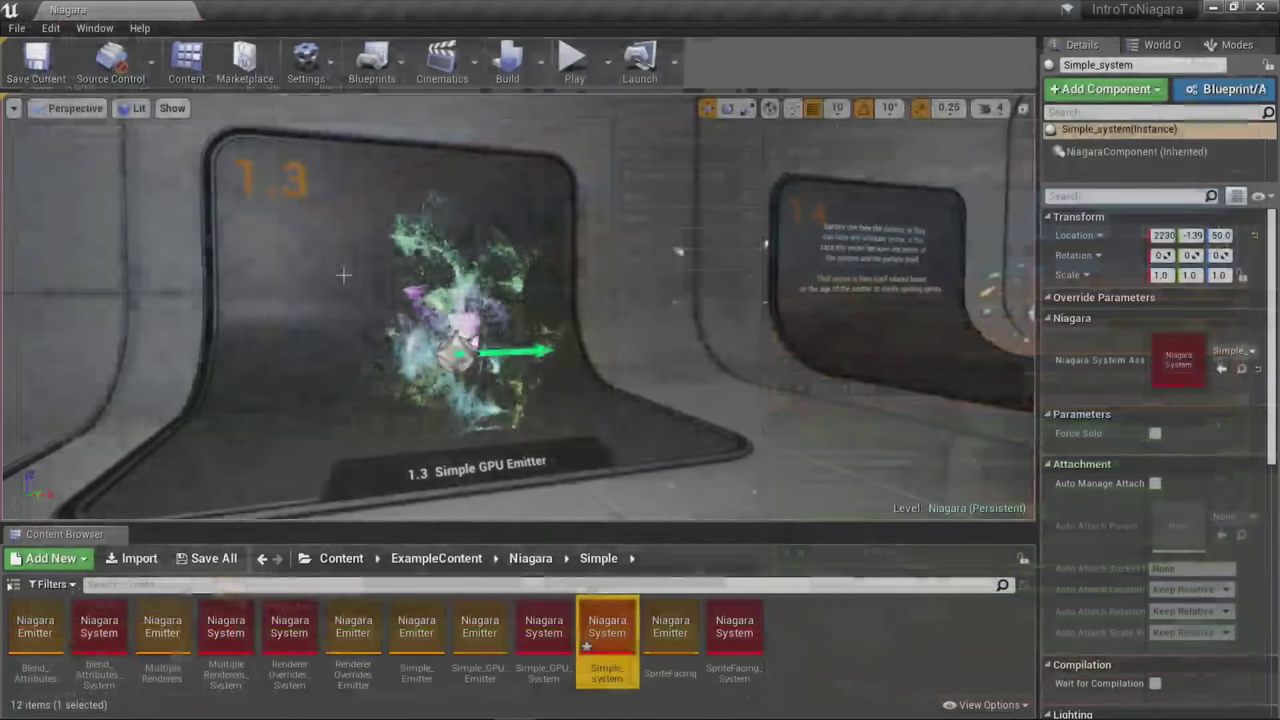
Step: Close the Simple_system editor, select the 1.3 Simple GPU Emitter effect in the level and open the Simple_GPU_System asset
left_click(187, 10)
left_click_drag(367, 309, 367, 296)
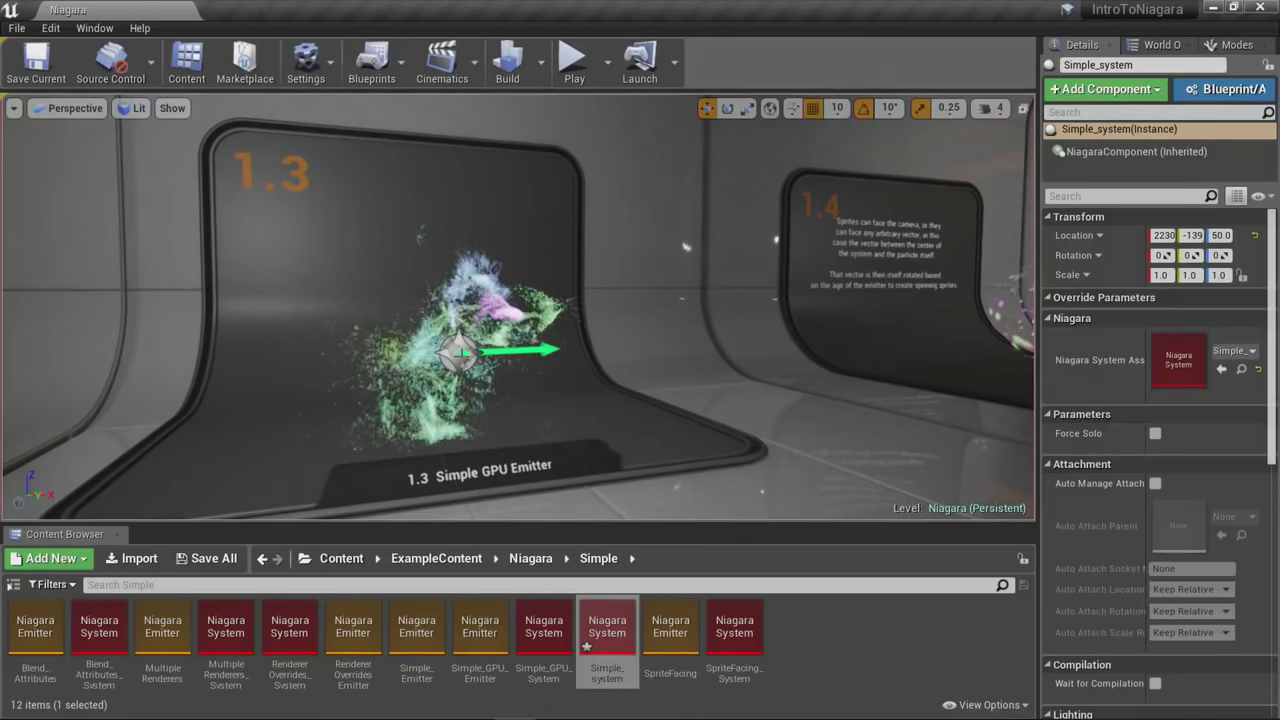
left_click(463, 356)
left_click(538, 630)
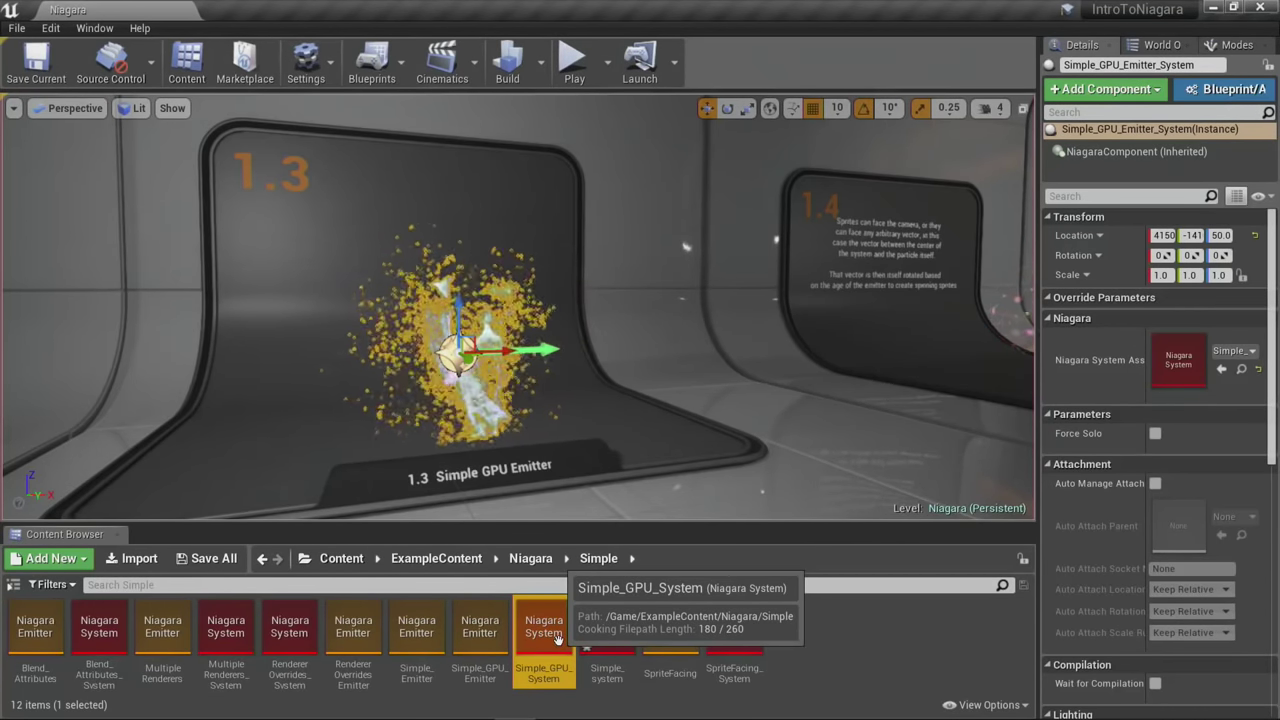
double_click(557, 638)
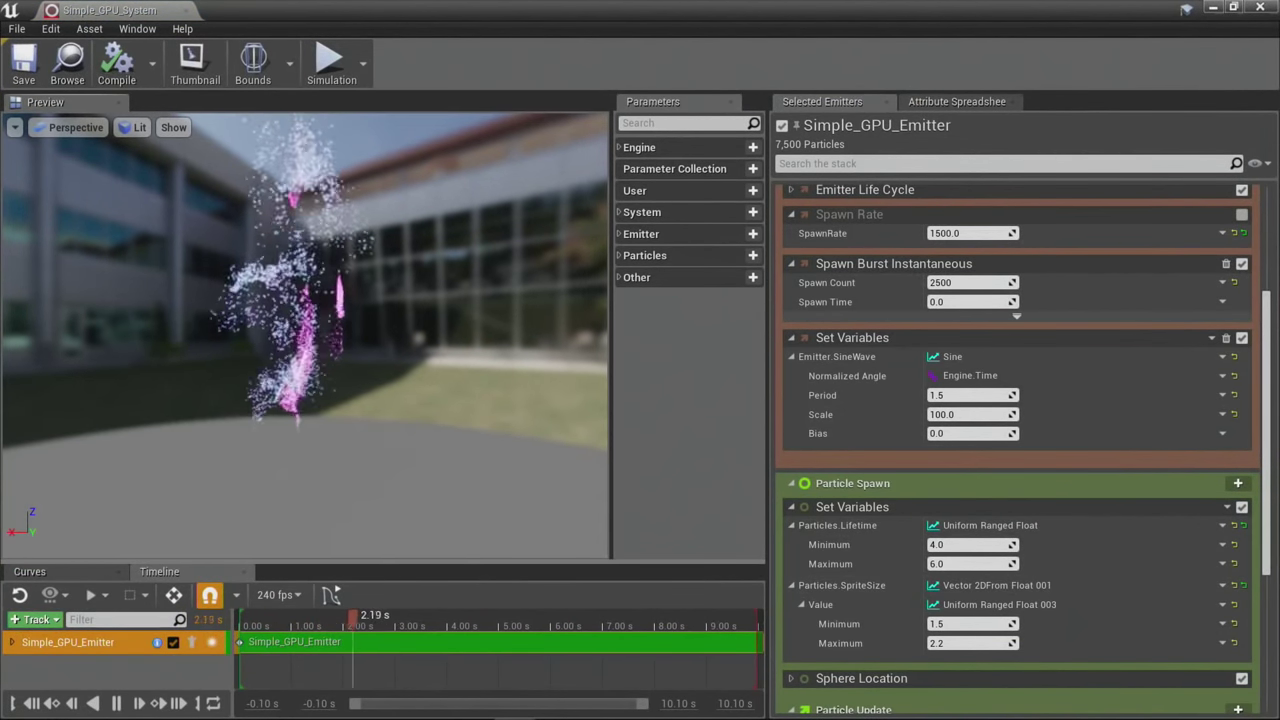
Step: Inspect the GPU particles in the preview and collapse the Set Variables module under Emitter Update
left_click_drag(449, 300, 520, 302)
left_click_drag(448, 340, 500, 340)
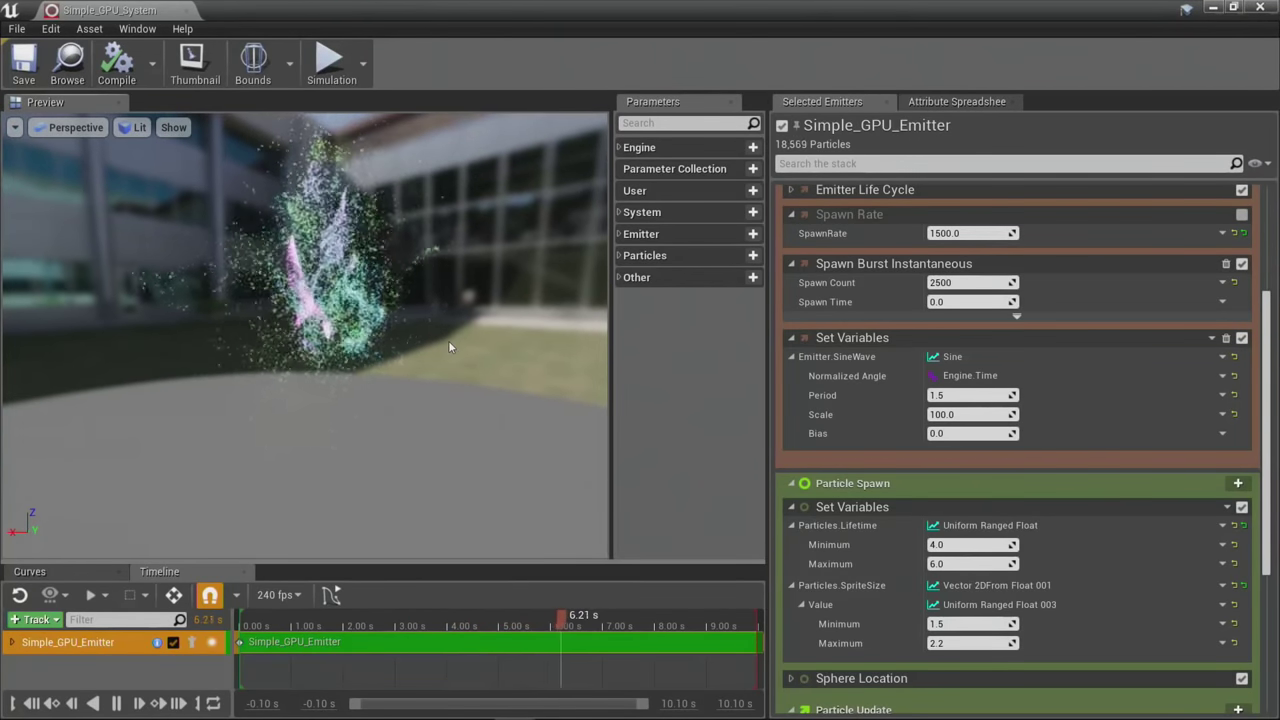
left_click_drag(433, 292, 427, 324)
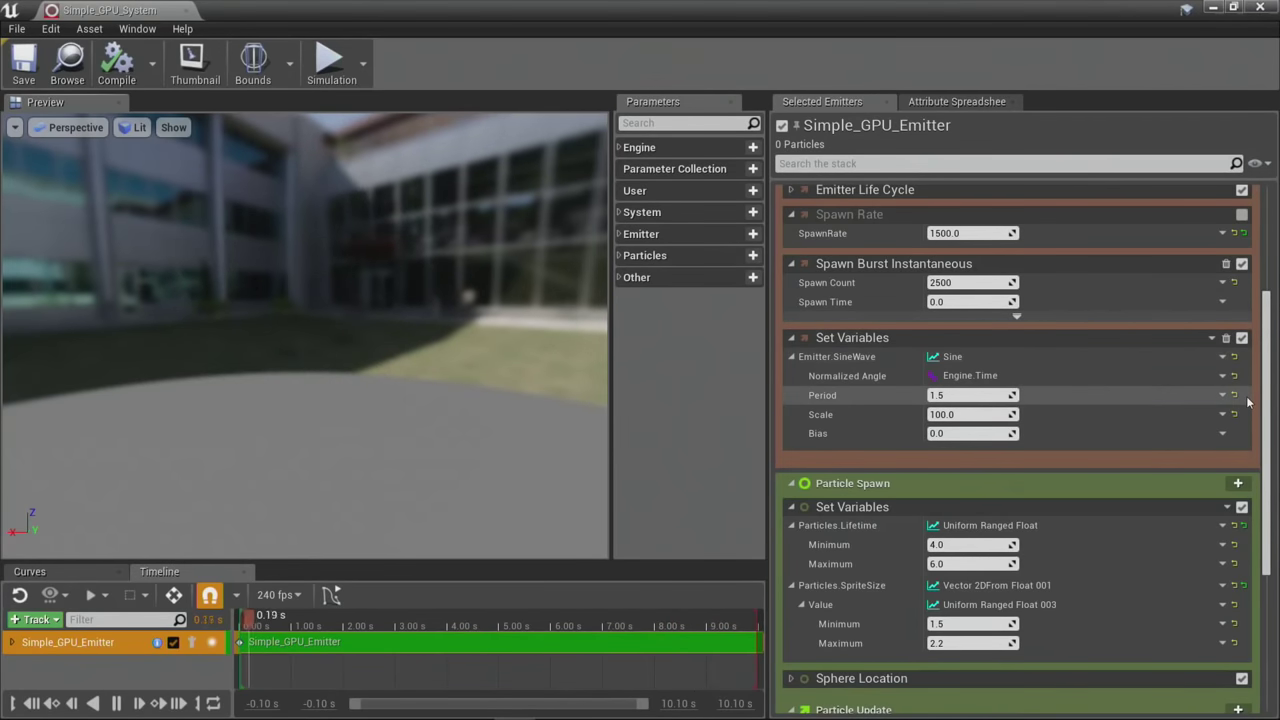
scroll(1000, 380, "up", 2)
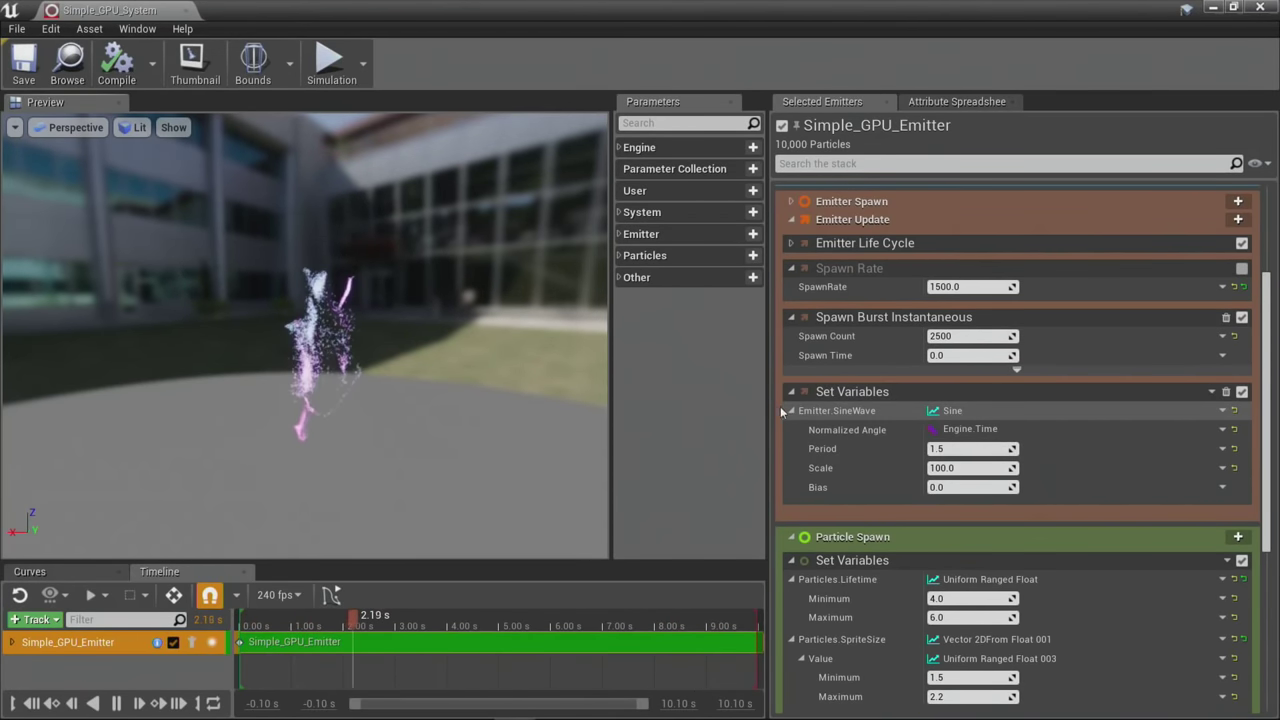
left_click(791, 392)
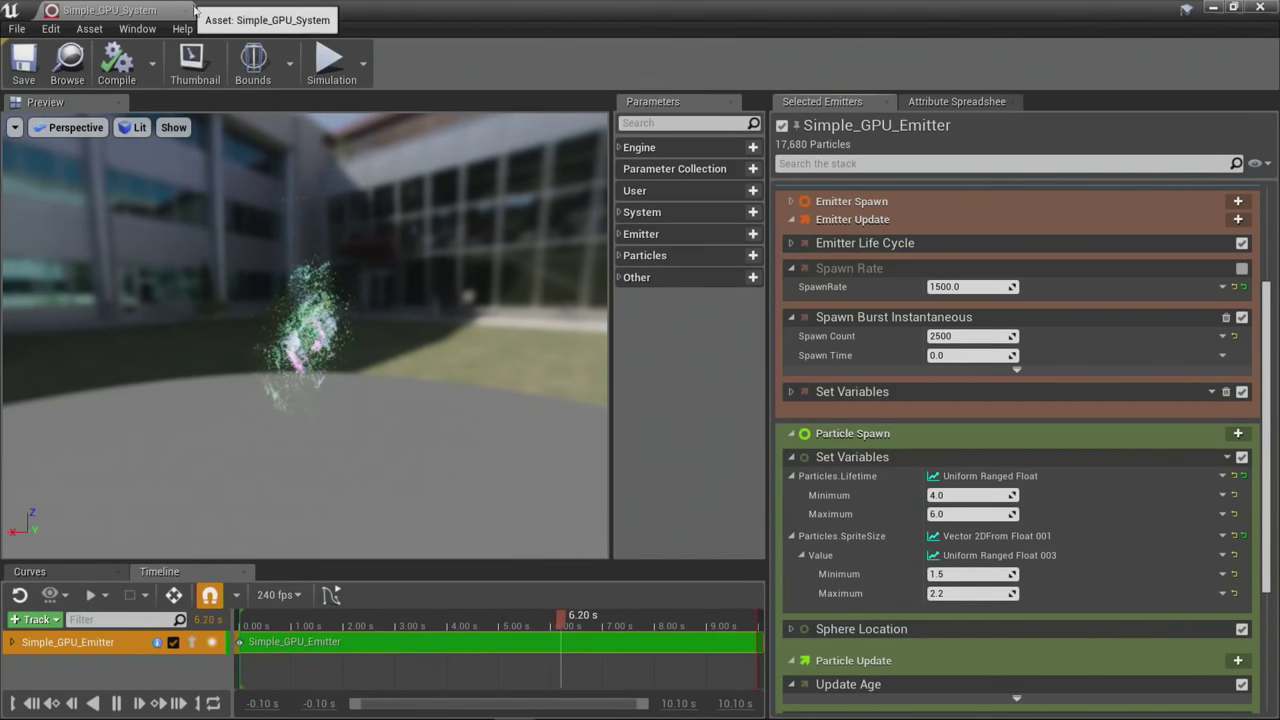
Step: Move the Simple_GPU_System editor out of the way and deselect the GPU effect at the 1.3 display in the level
left_click_drag(215, 7, 284, 518)
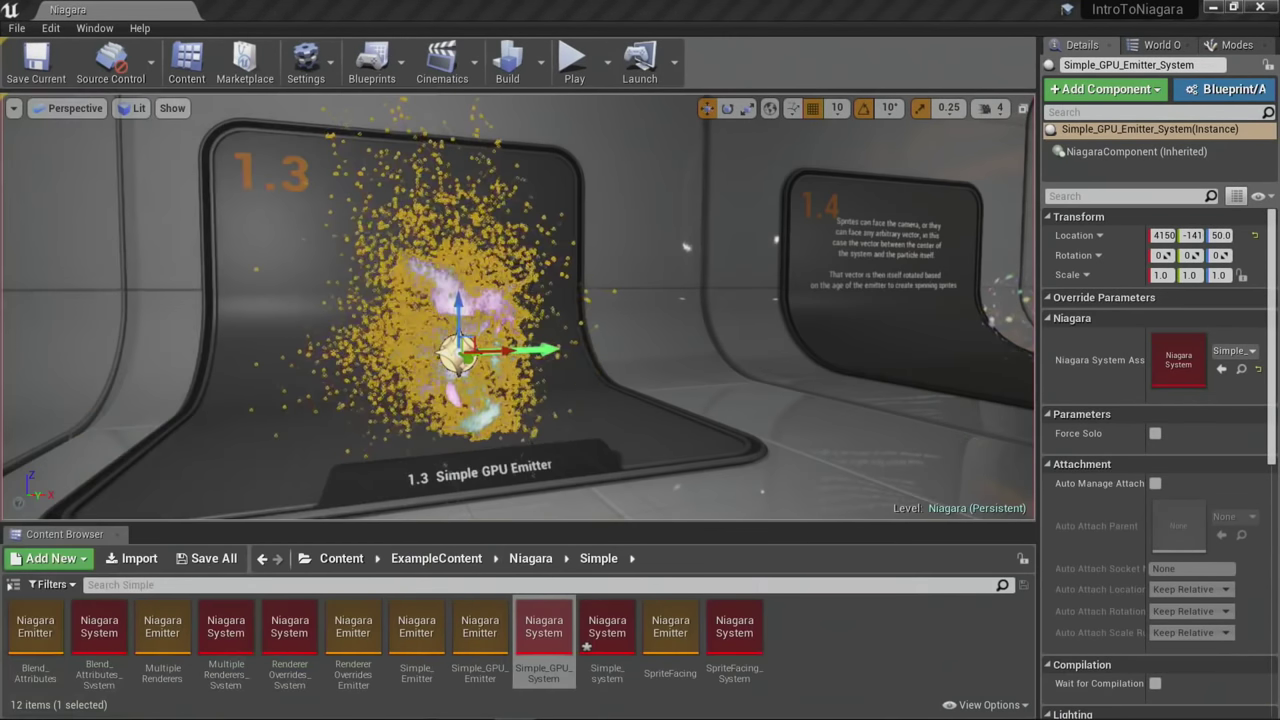
left_click(821, 504)
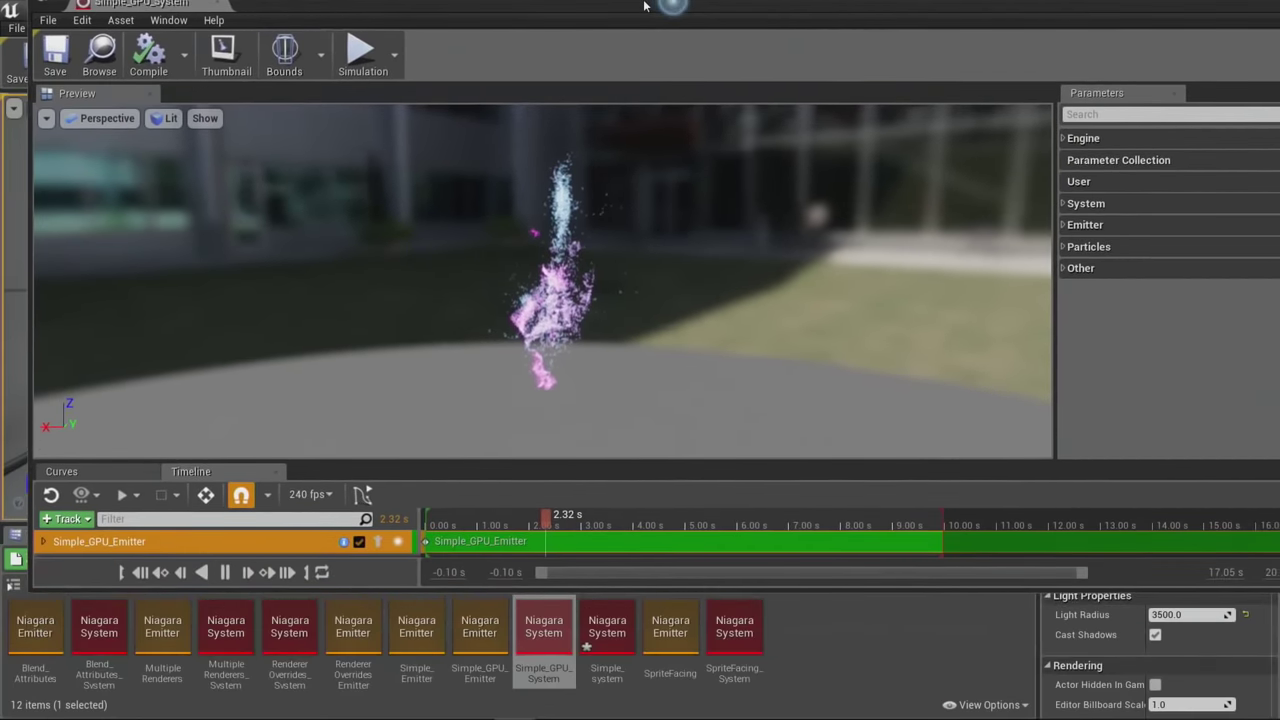
Step: Expand the Emitter Life Cycle module and the Emitter Spawn section of Simple_GPU_Emitter and examine the emitter's Sim Target and bounds properties
scroll(818, 246, "up", 1)
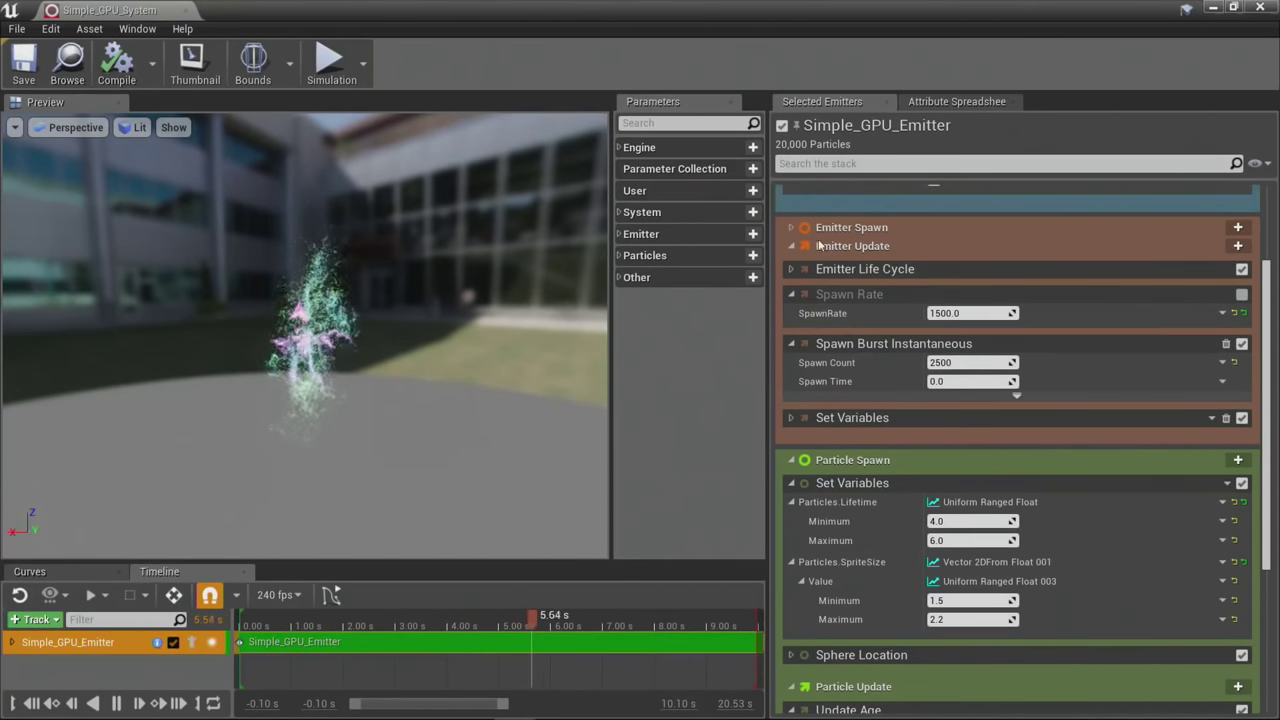
left_click(791, 268)
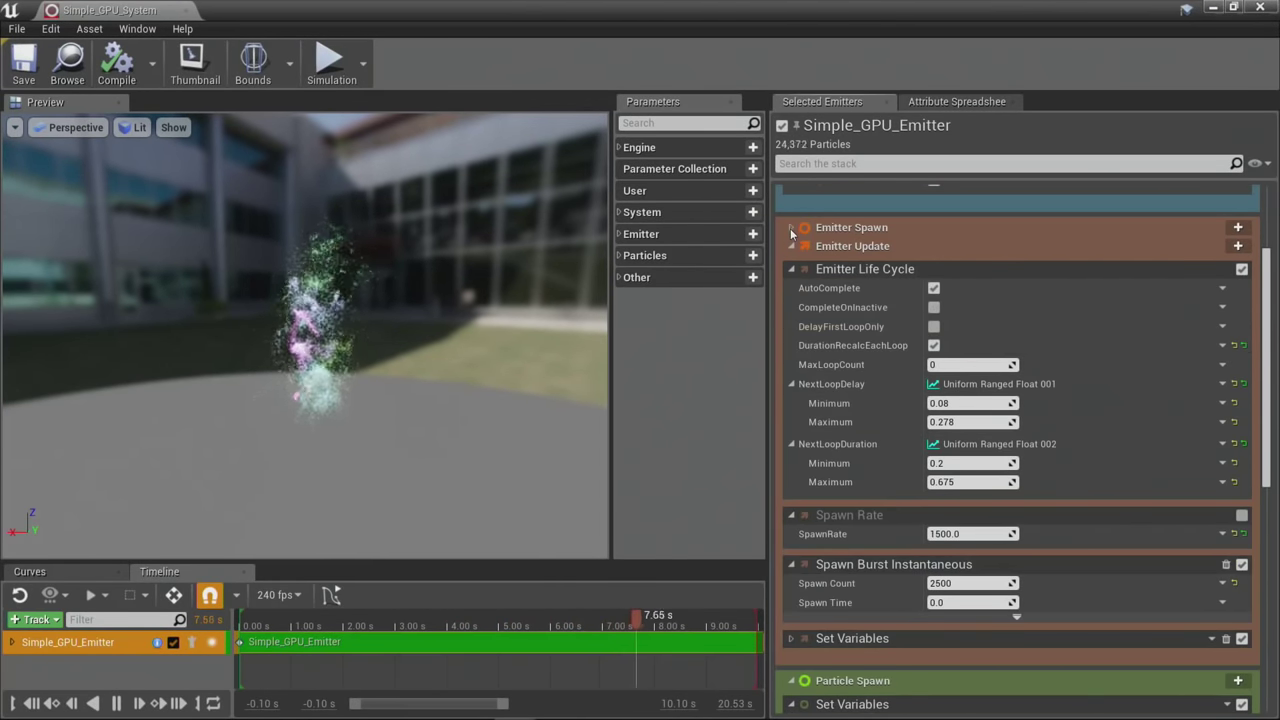
scroll(803, 268, "up", 5)
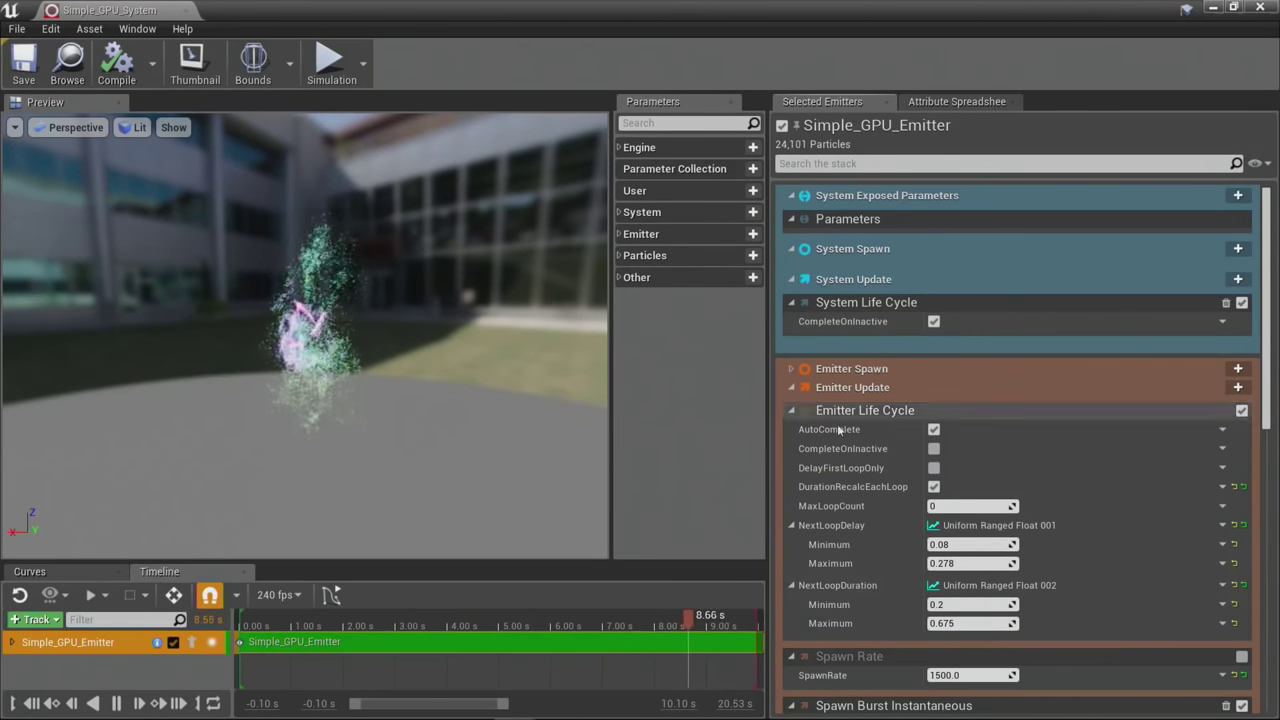
left_click(791, 368)
scroll(960, 380, "down", 2)
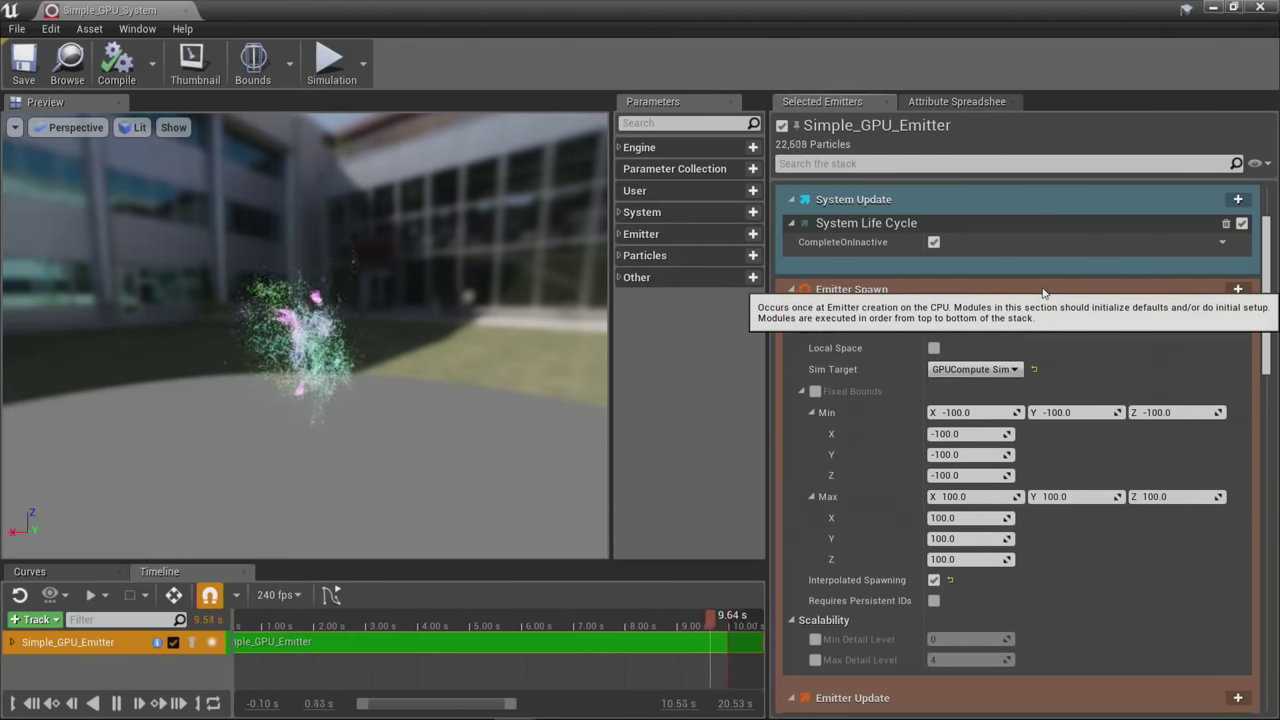
scroll(1180, 459, "down", 2)
scroll(1179, 461, "down", 4)
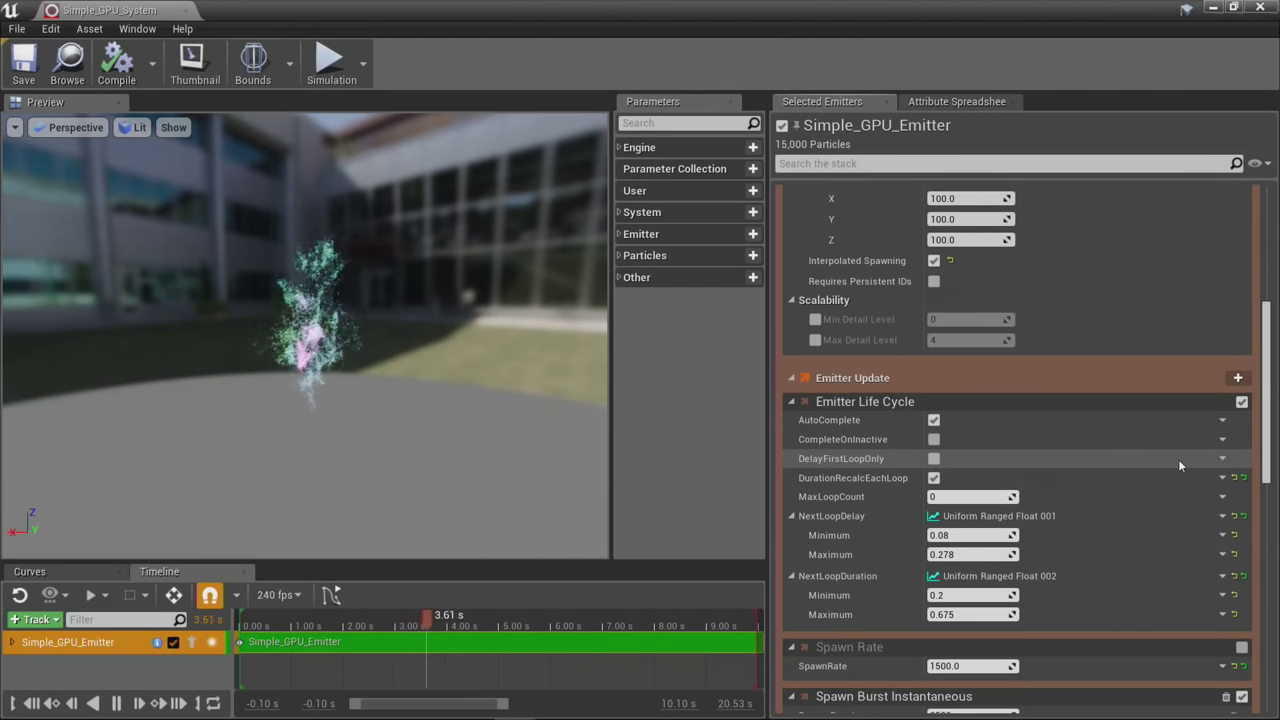
Step: Examine the NextLoopDelay and NextLoopDuration ranges of Emitter Life Cycle and collapse the module
scroll(1192, 469, "down", 3)
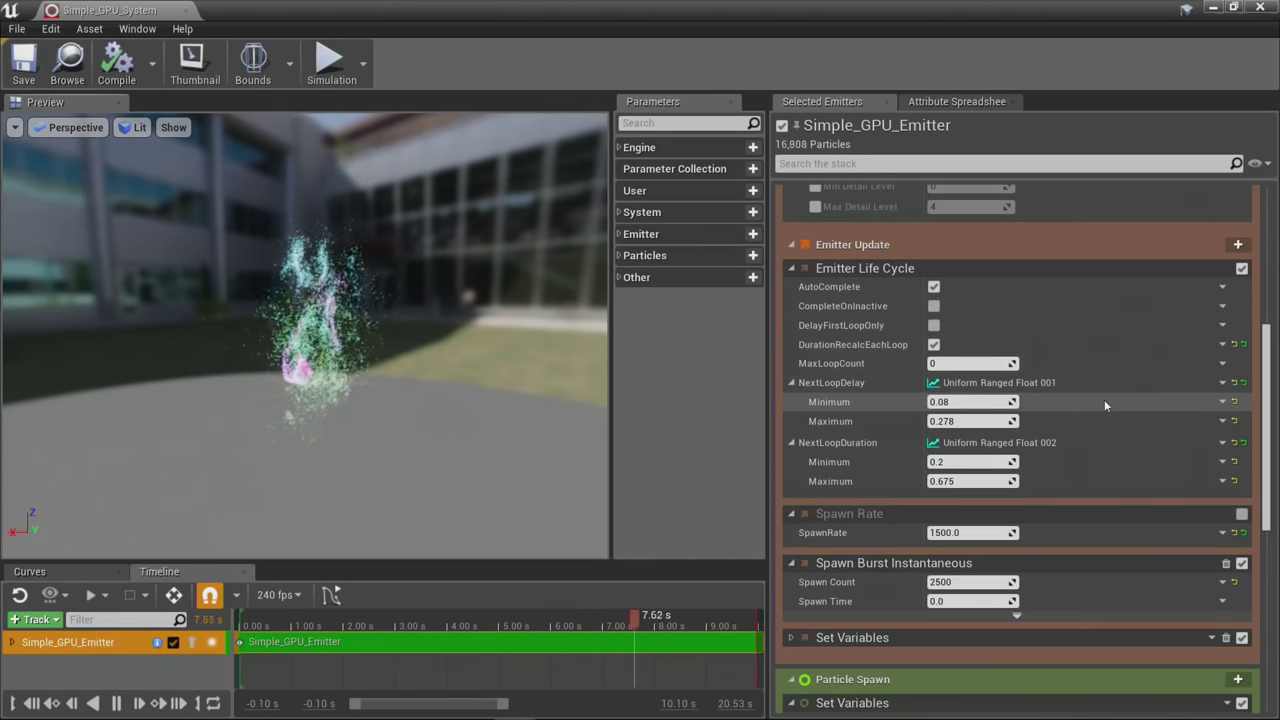
scroll(1076, 376, "down", 2)
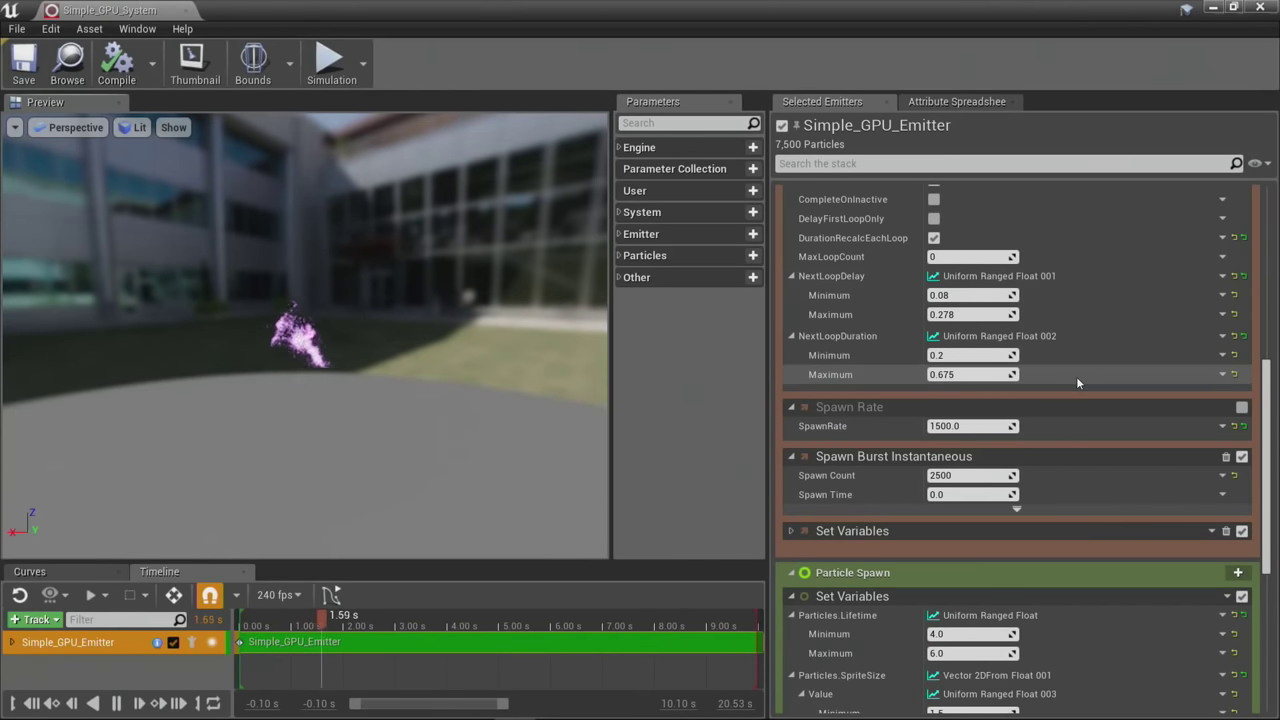
scroll(1076, 376, "up", 1)
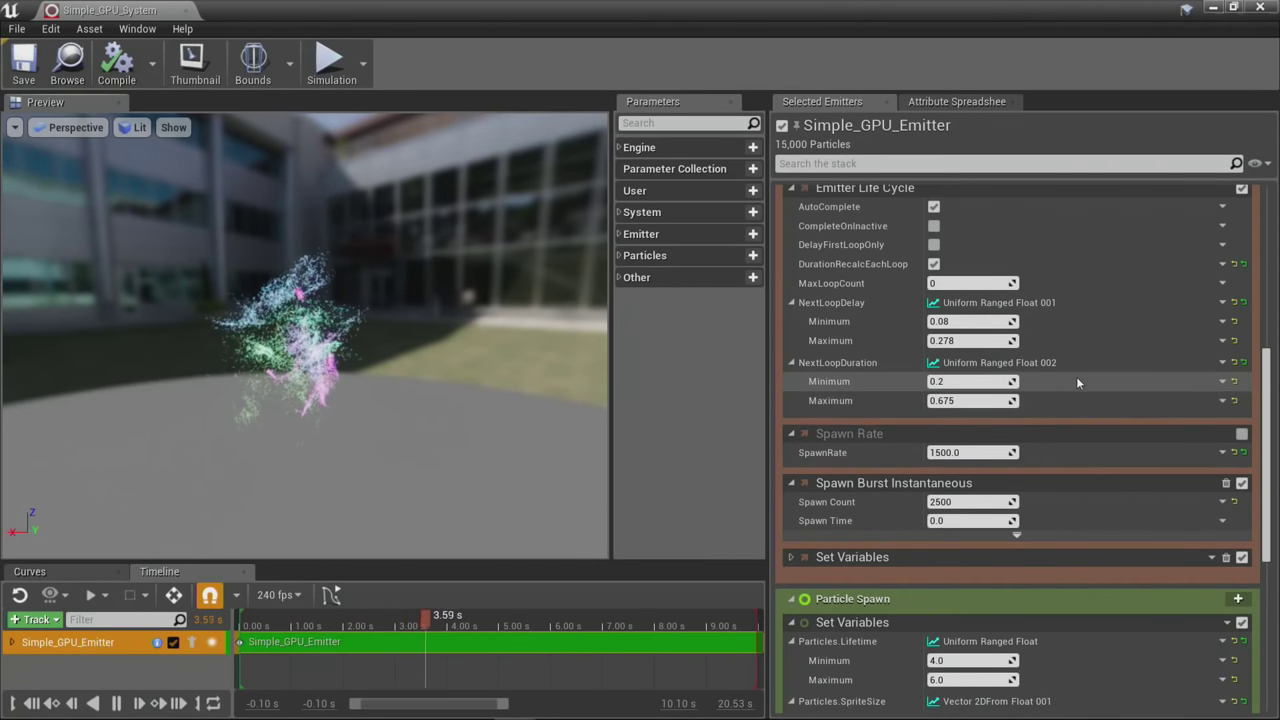
scroll(1076, 376, "up", 1)
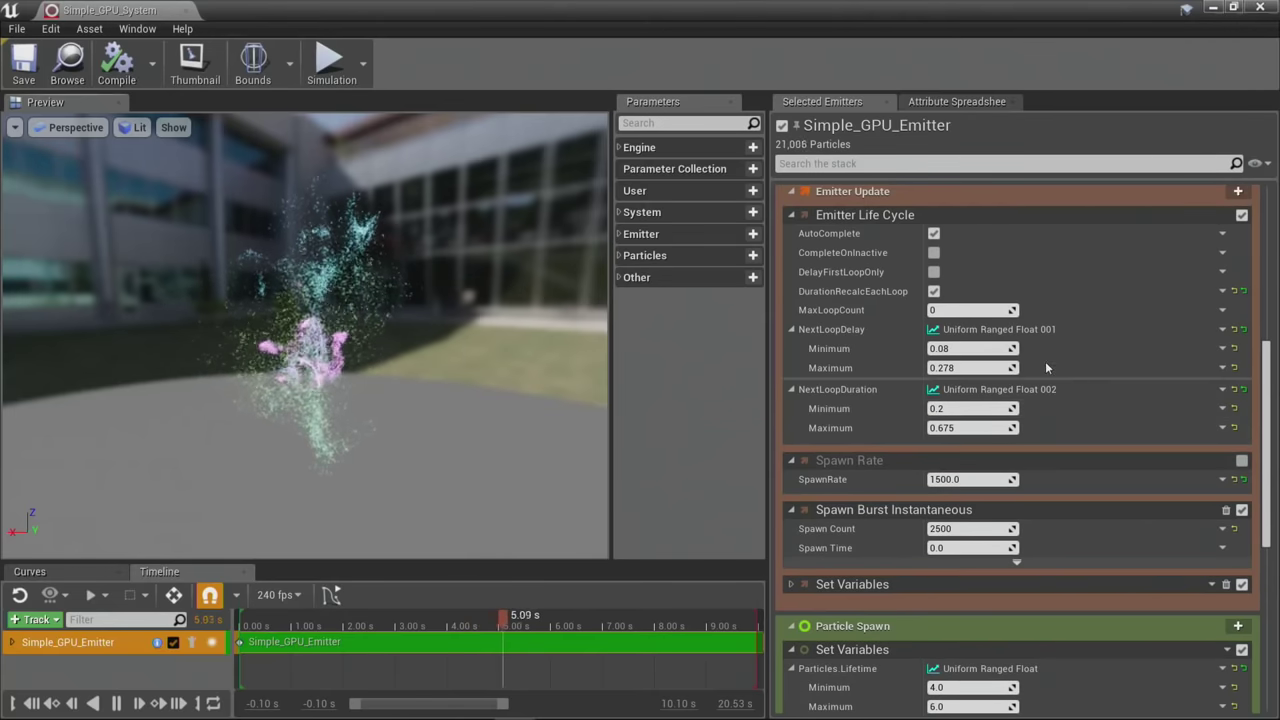
left_click(790, 216)
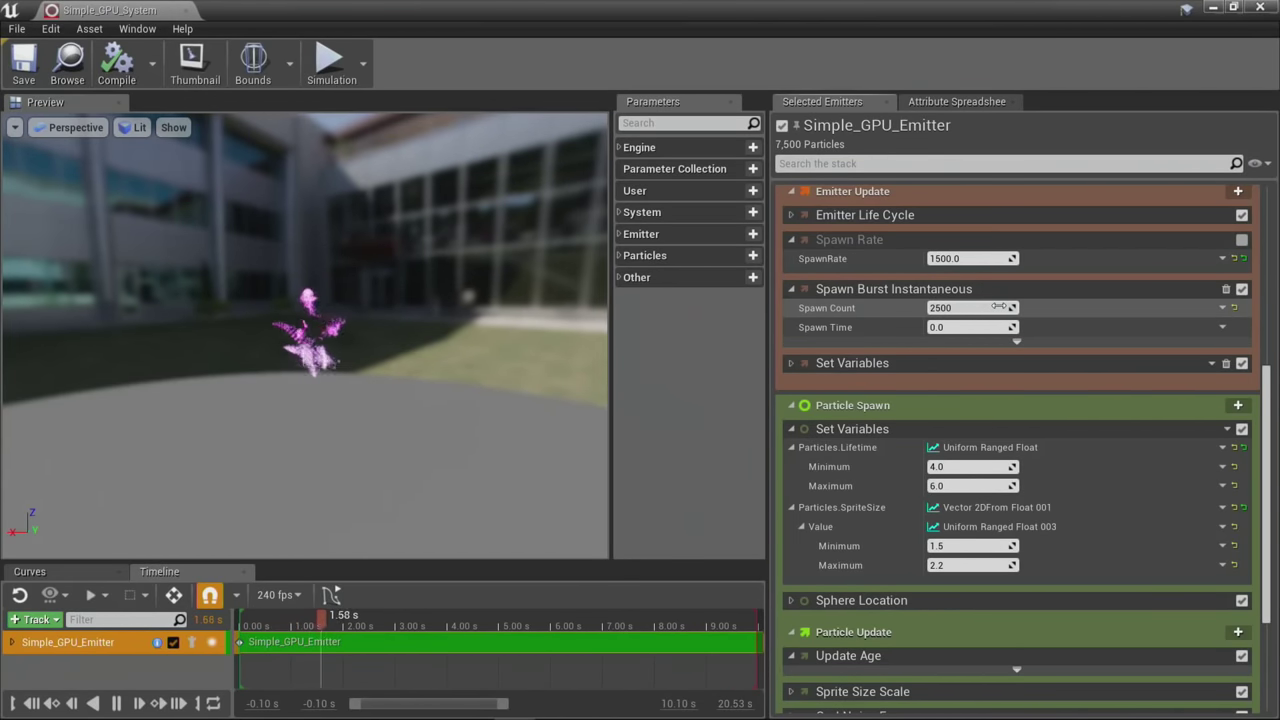
Step: Expand Emitter Life Cycle again and compare its random loop ranges with the Spawn Burst Instantaneous settings and the previewed bursts
scroll(997, 308, "down", 1)
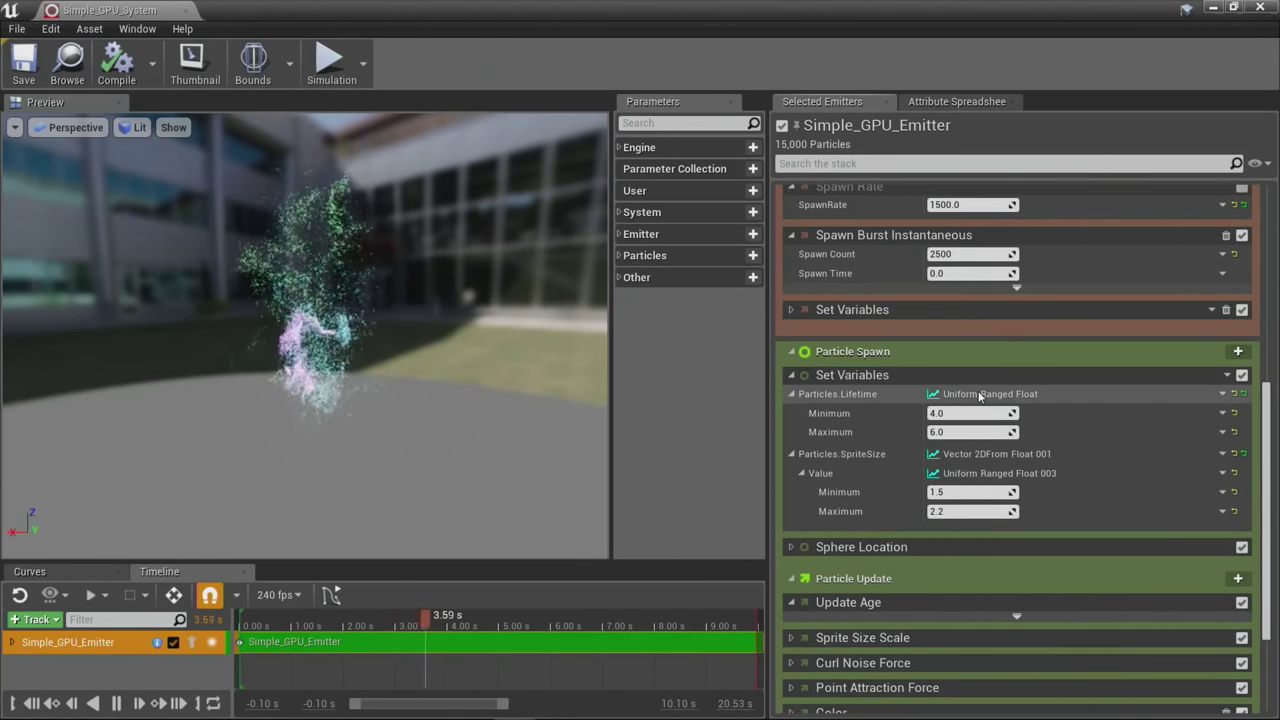
scroll(978, 397, "up", 2)
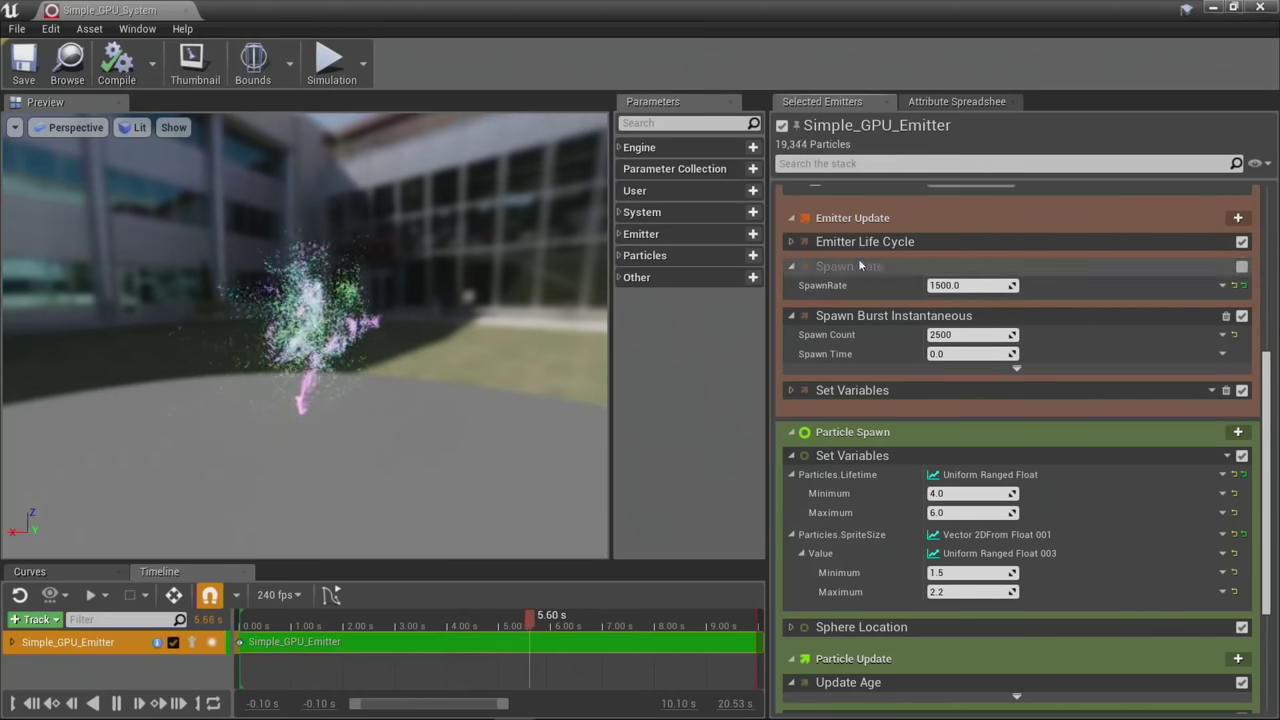
left_click(791, 243)
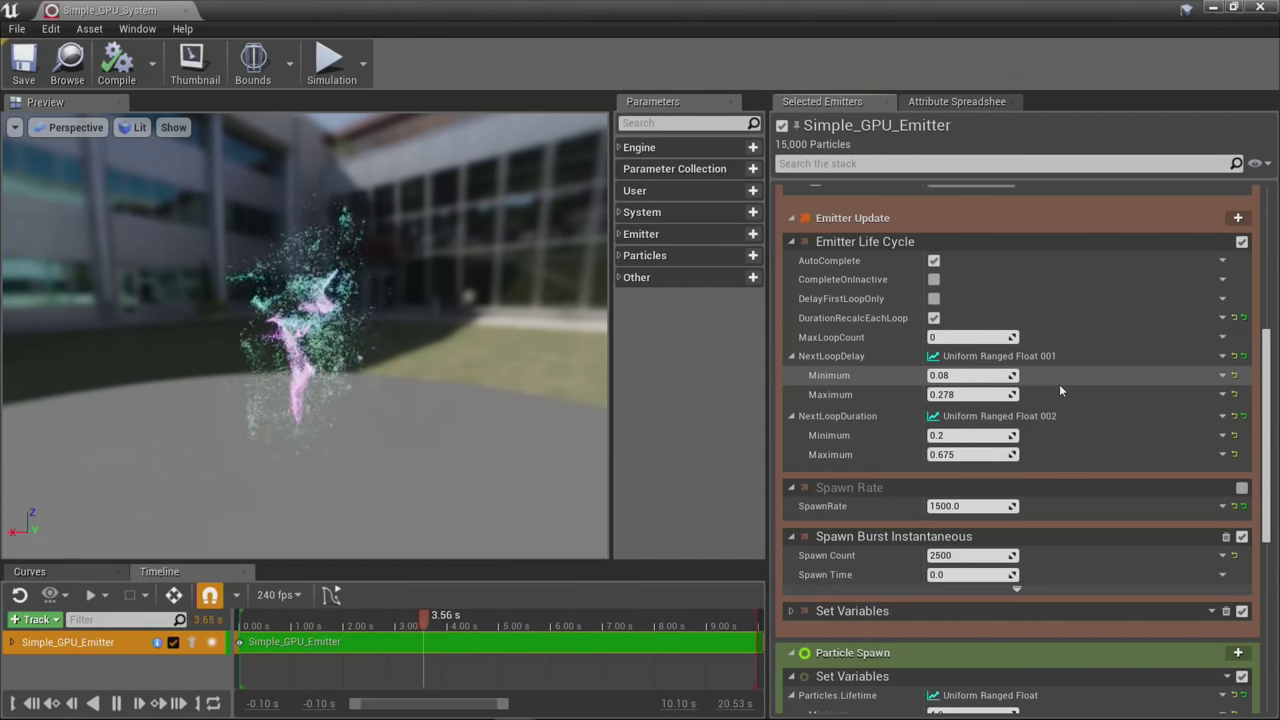
scroll(1067, 347, "down", 1)
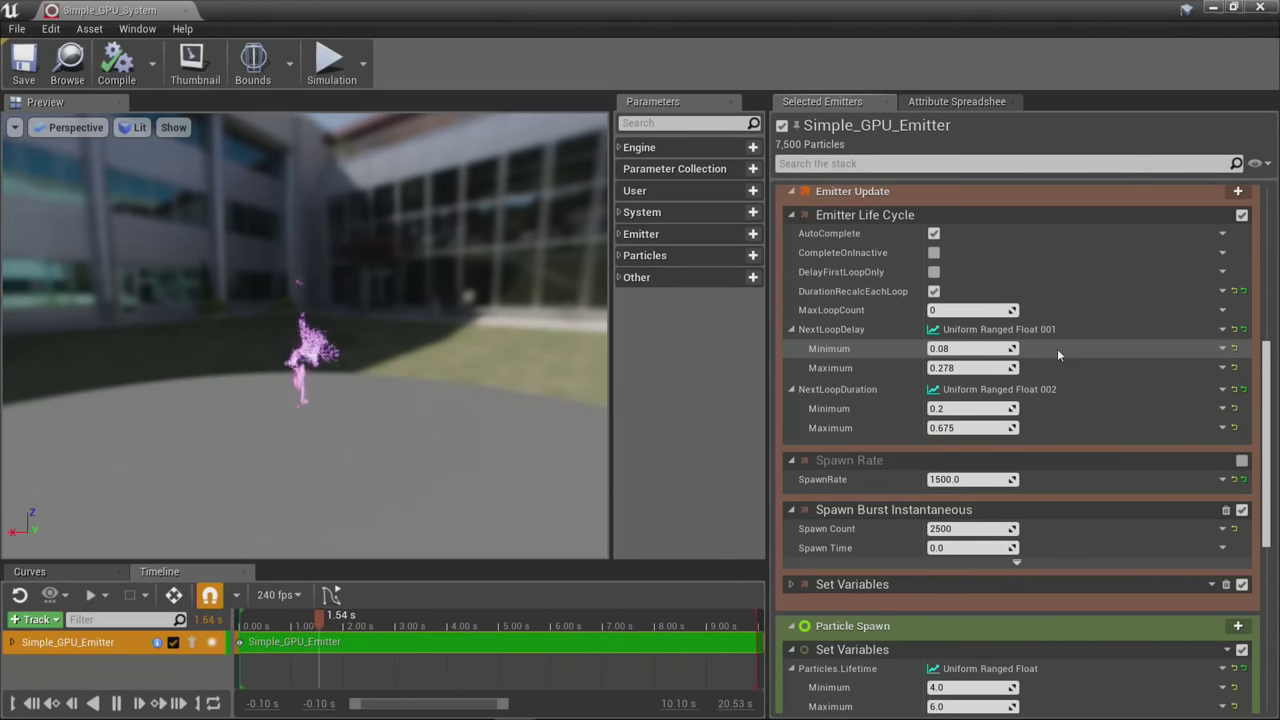
scroll(1057, 348, "down", 1)
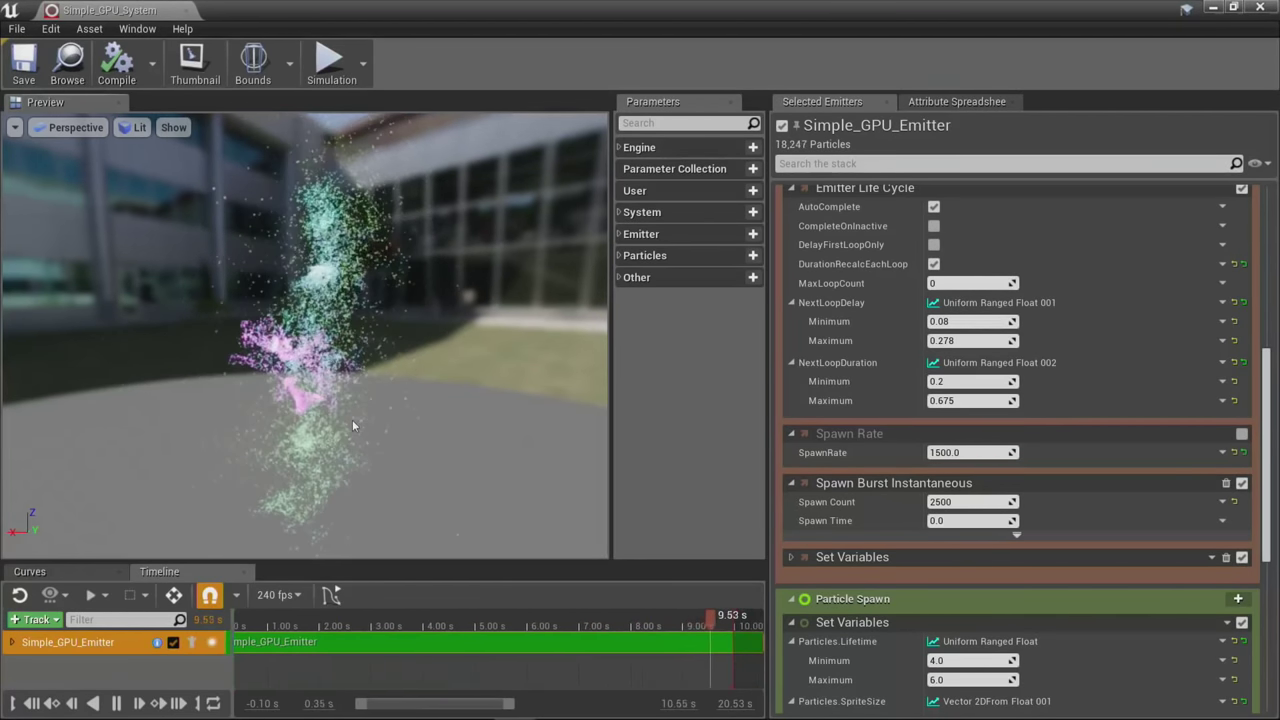
left_click_drag(352, 419, 383, 408)
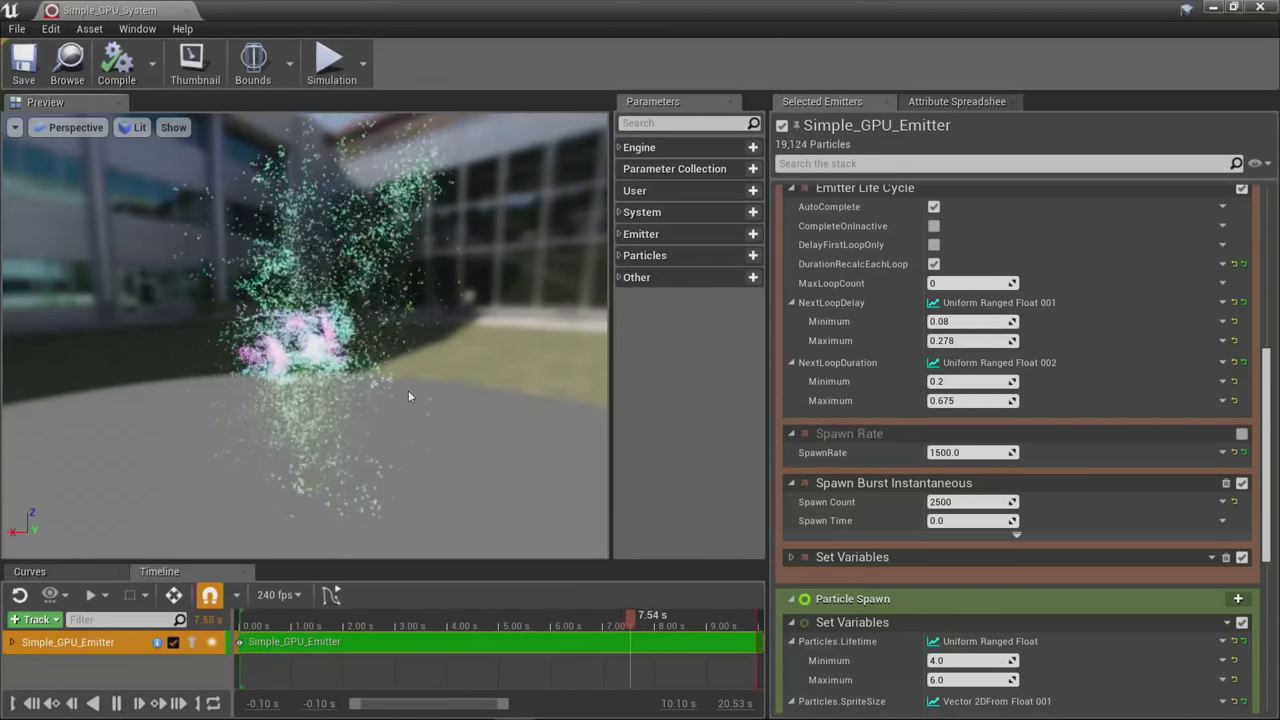
Step: Examine the Spawn Burst Instantaneous settings and the Particles.Lifetime and Particles.SpriteSize ranges under Particle Spawn
scroll(888, 335, "up", 1)
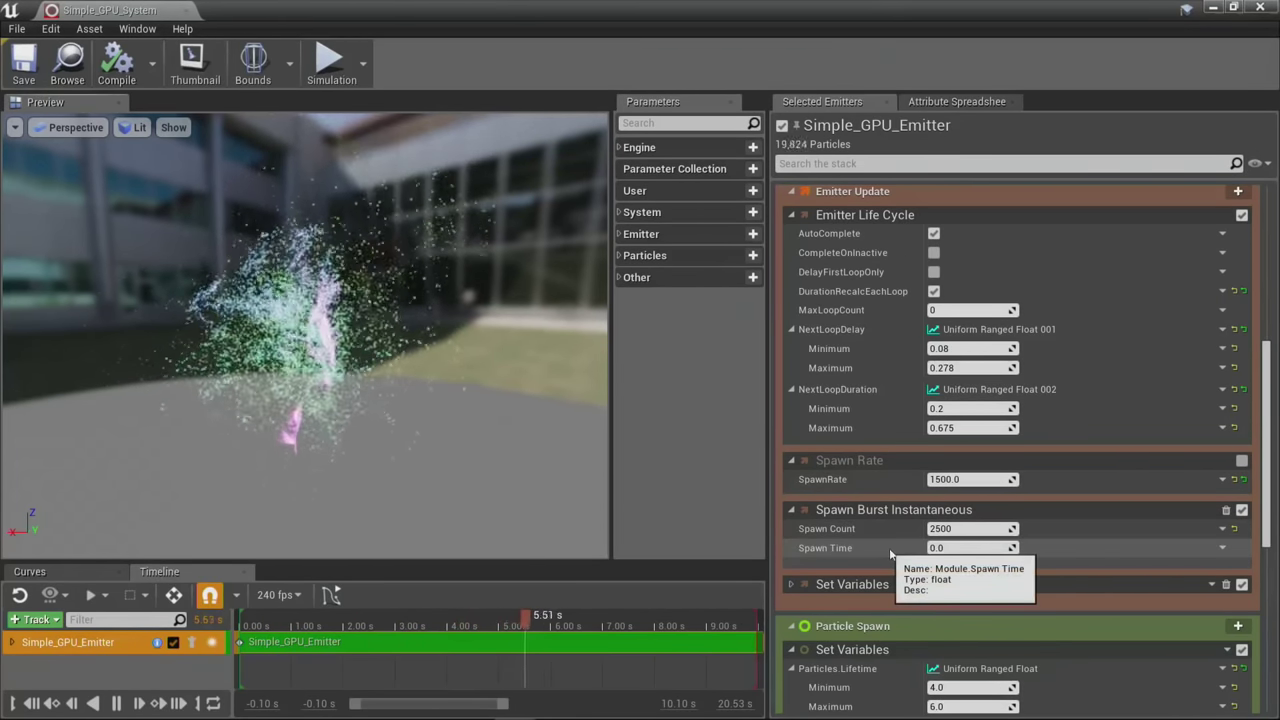
scroll(906, 548, "down", 5)
scroll(906, 548, "down", 3)
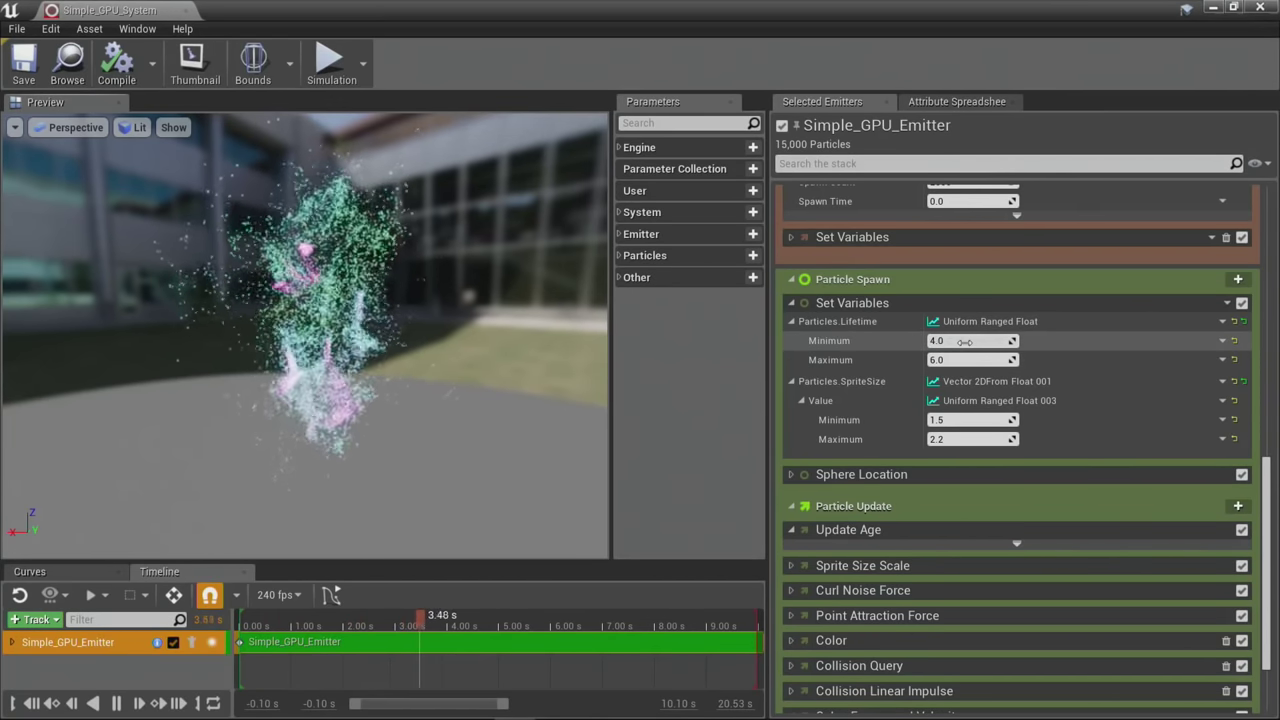
Step: Expand Sprite Size Scale under Particle Update, examine its Scale Factor curve over Particles.NormalizedAge, and collapse the Scale Factor
scroll(925, 411, "down", 2)
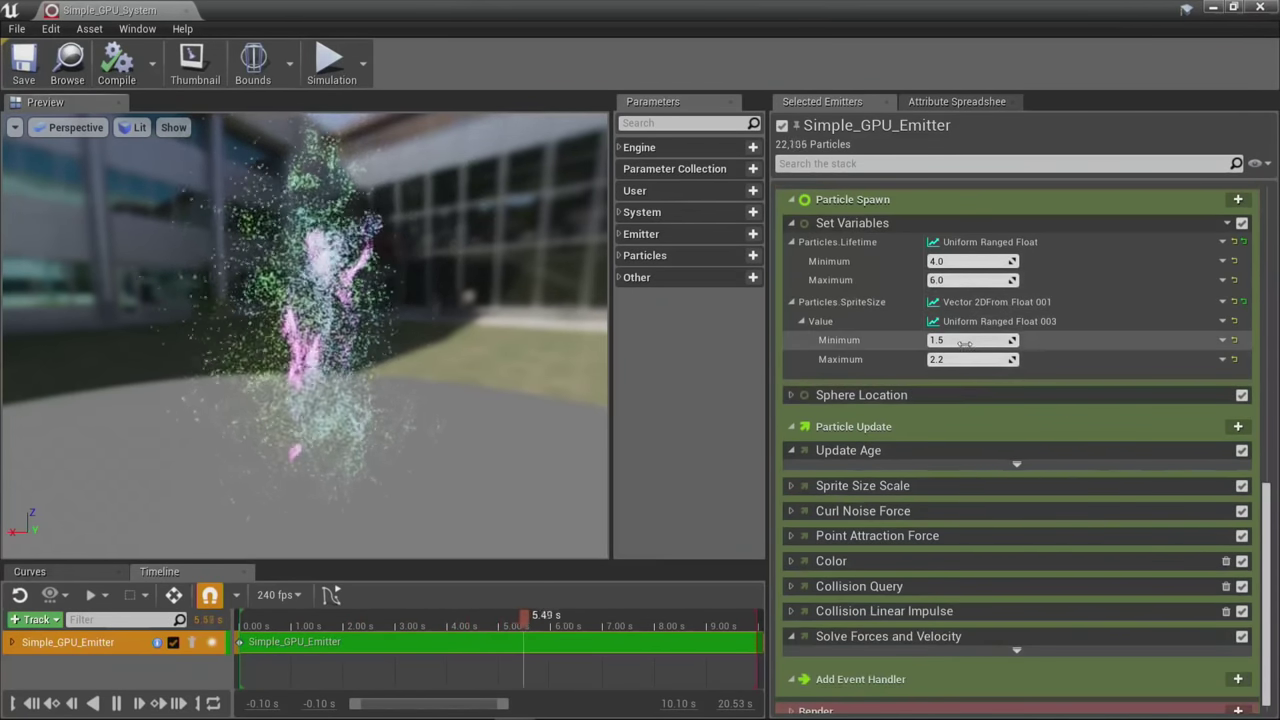
scroll(889, 380, "down", 1)
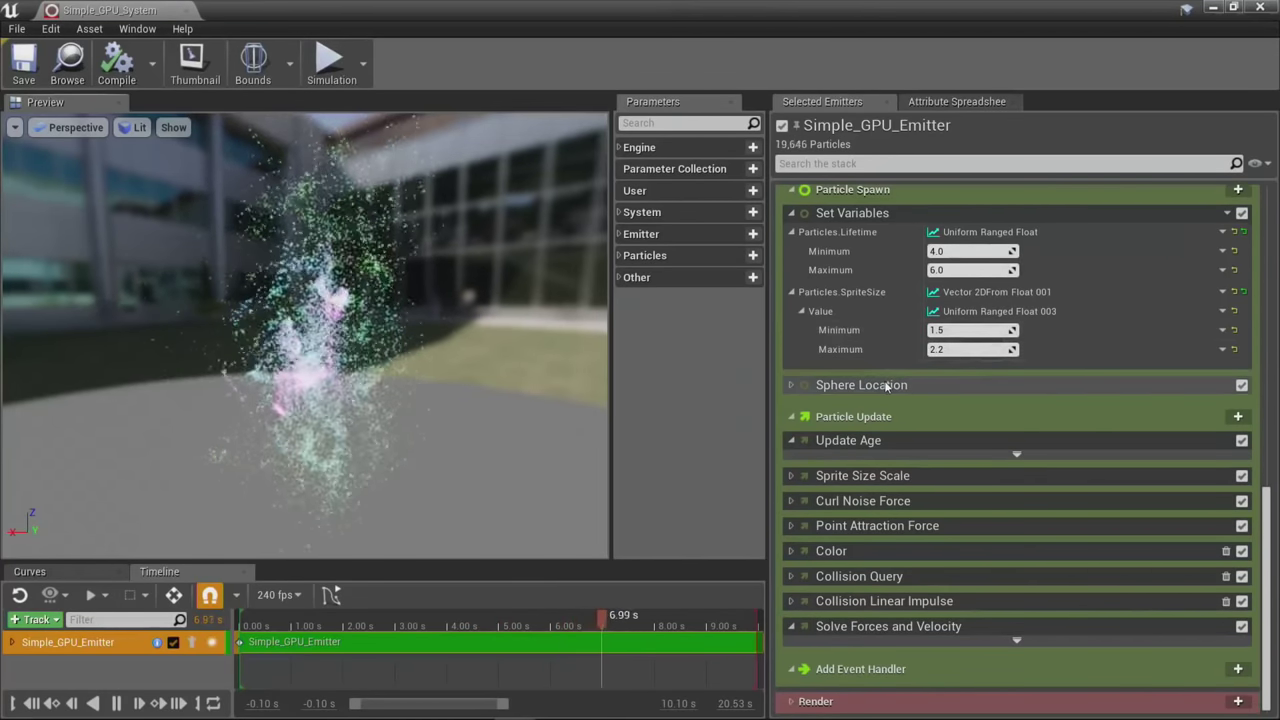
left_click(791, 477)
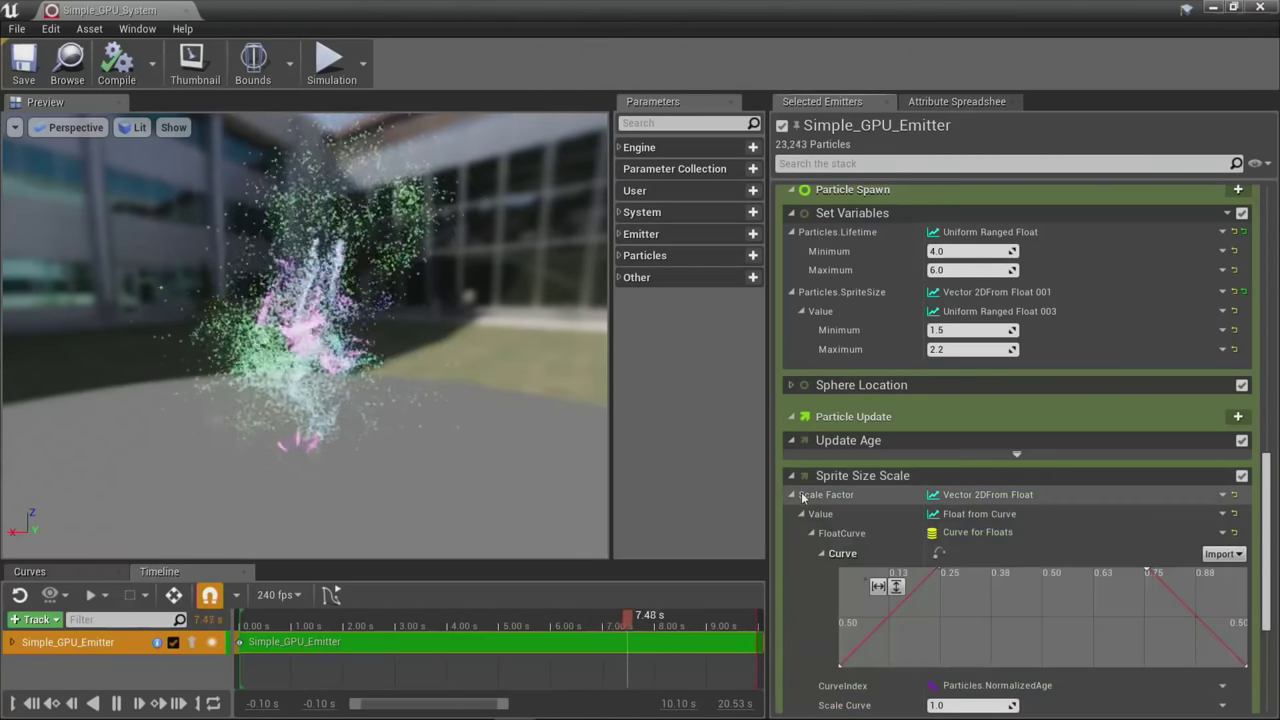
scroll(800, 490, "down", 2)
scroll(954, 570, "down", 2)
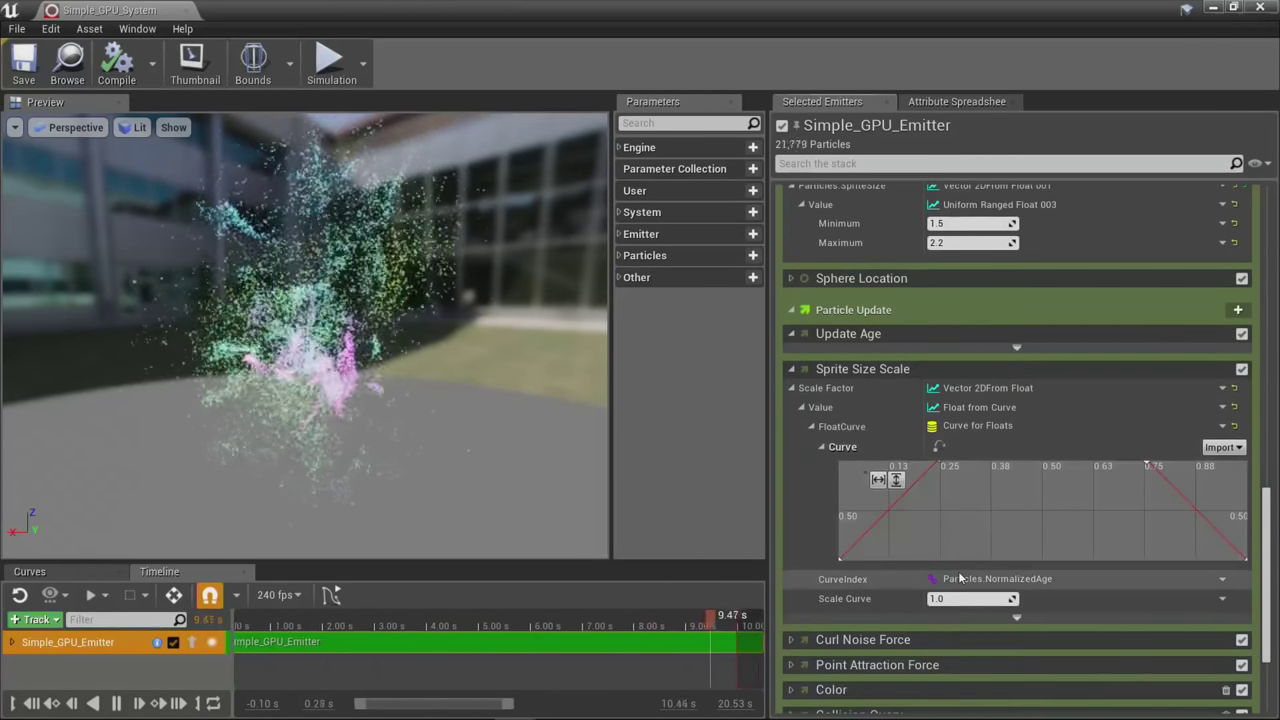
scroll(1034, 576, "down", 3)
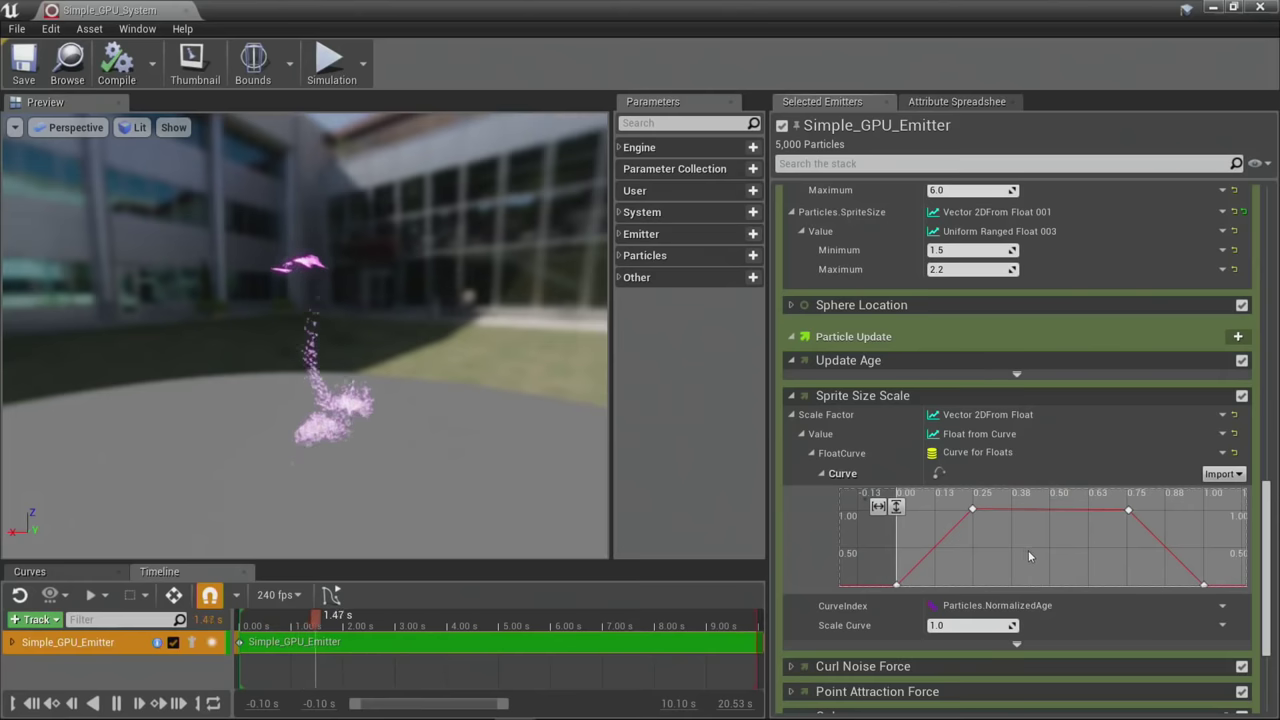
right_click_drag(996, 534, 1000, 528)
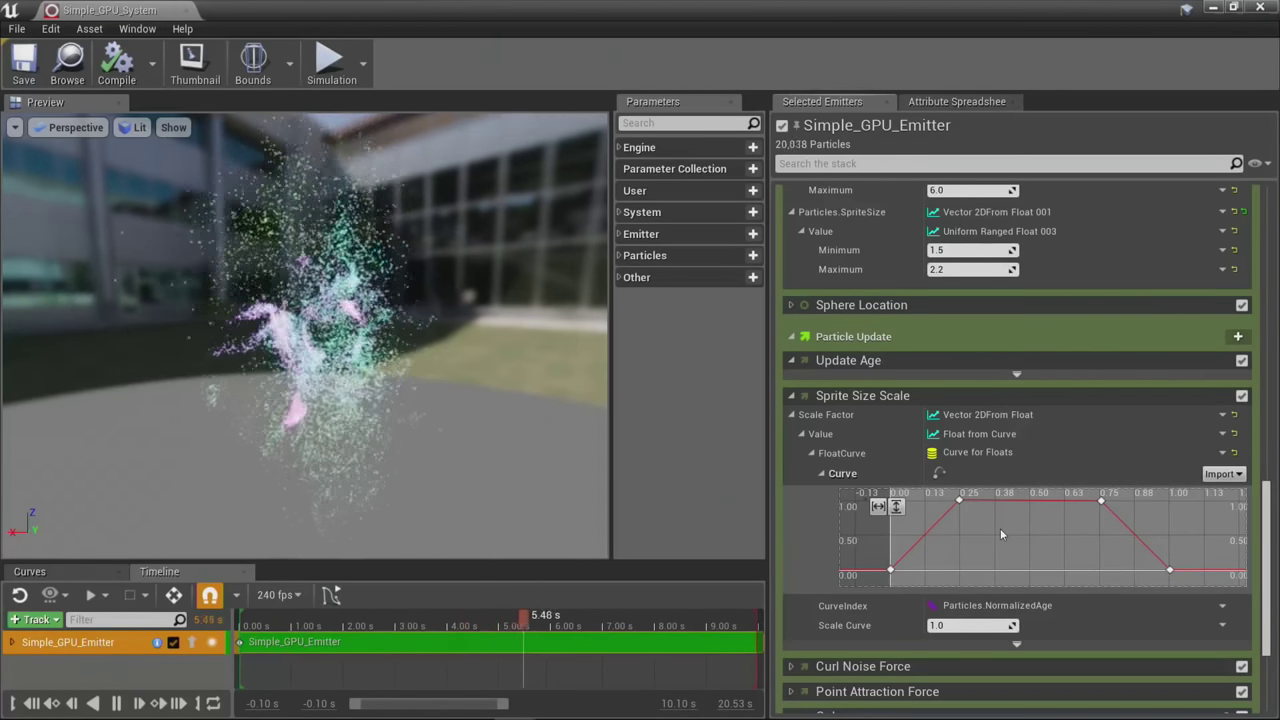
left_click(792, 415)
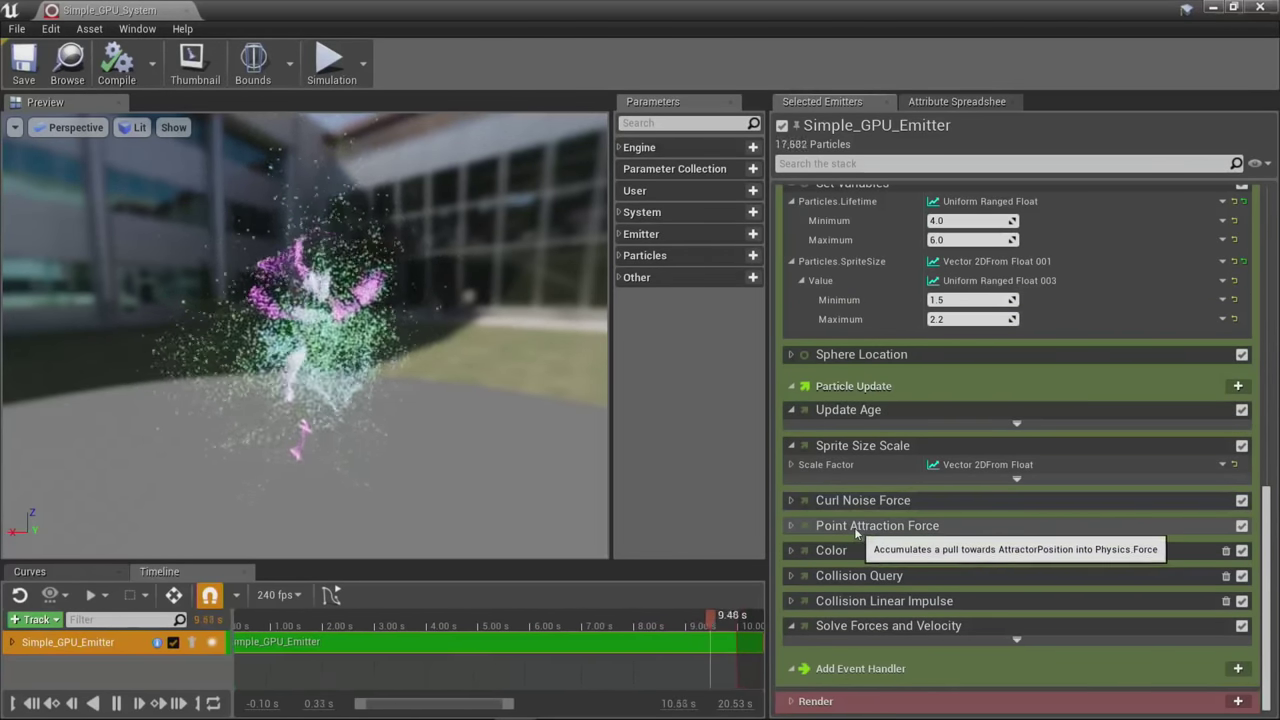
Step: Expand Curl Noise Force, set its Noise Strength to about 63.83 and its Noise Frequency to 0.1, and collapse the CurlNoise entry
left_click(790, 501)
scroll(872, 578, "down", 2)
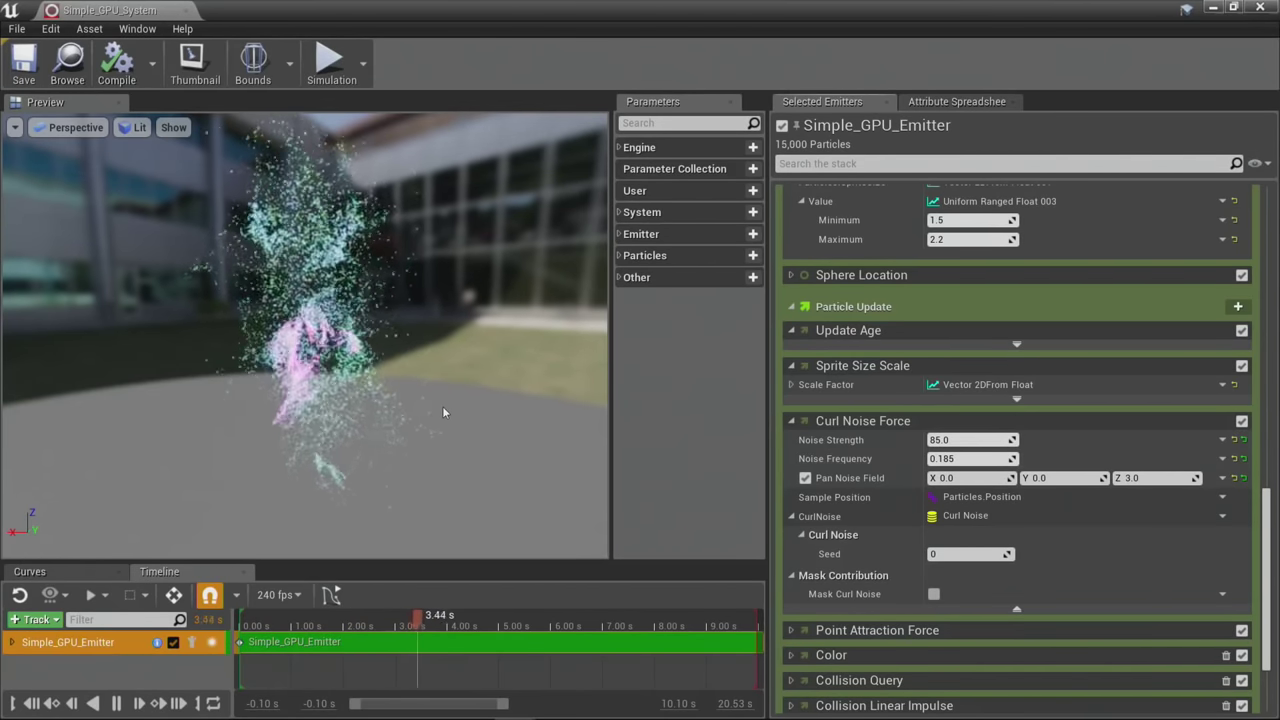
left_click_drag(442, 406, 444, 412)
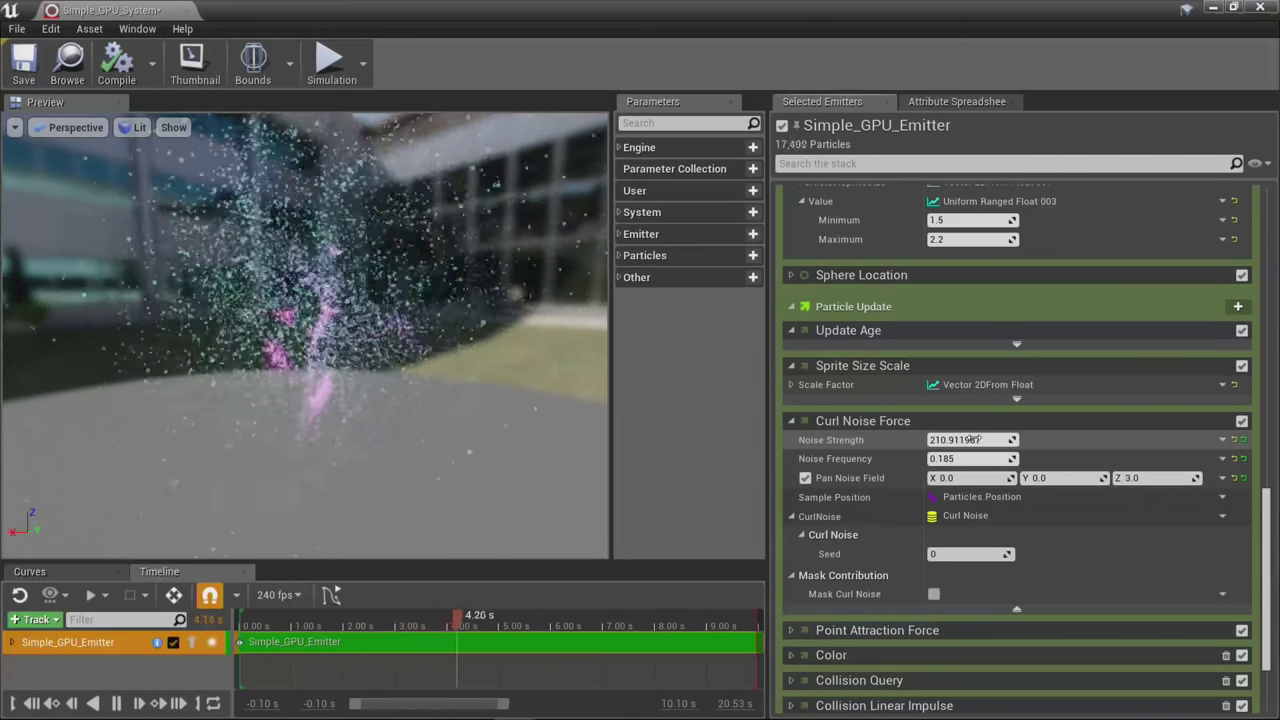
left_click_drag(971, 439, 950, 439)
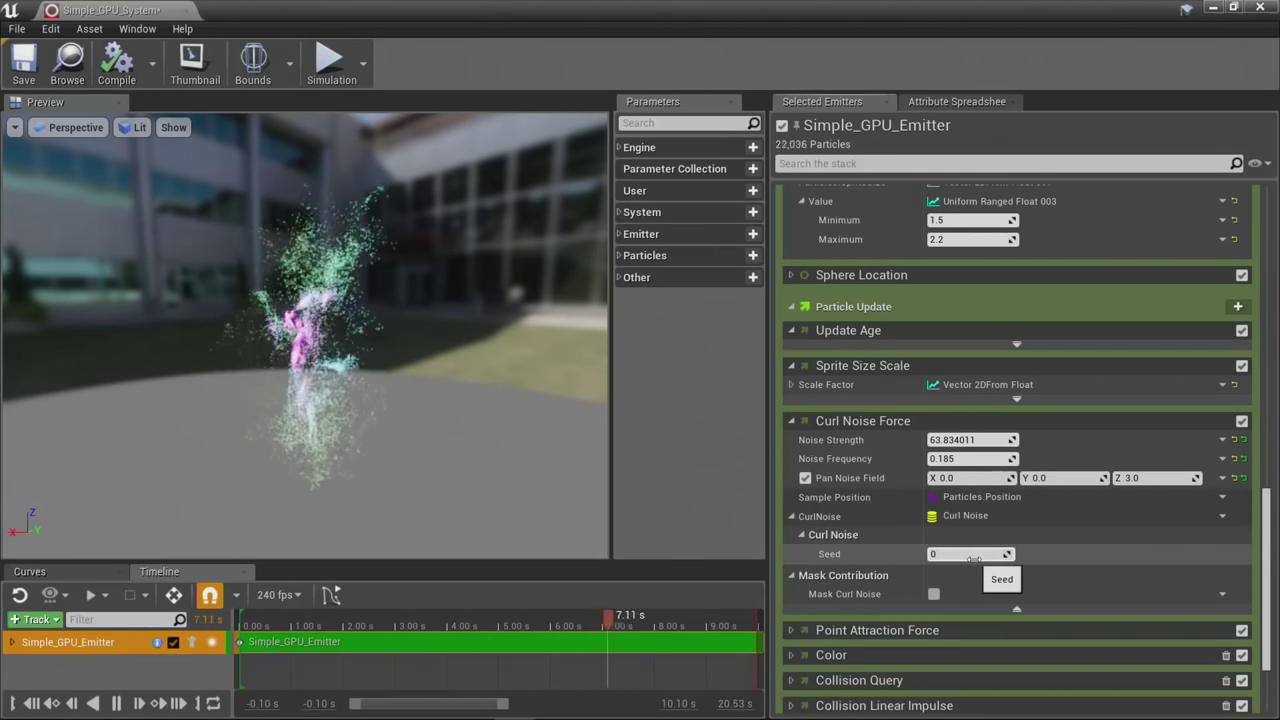
scroll(973, 558, "down", 2)
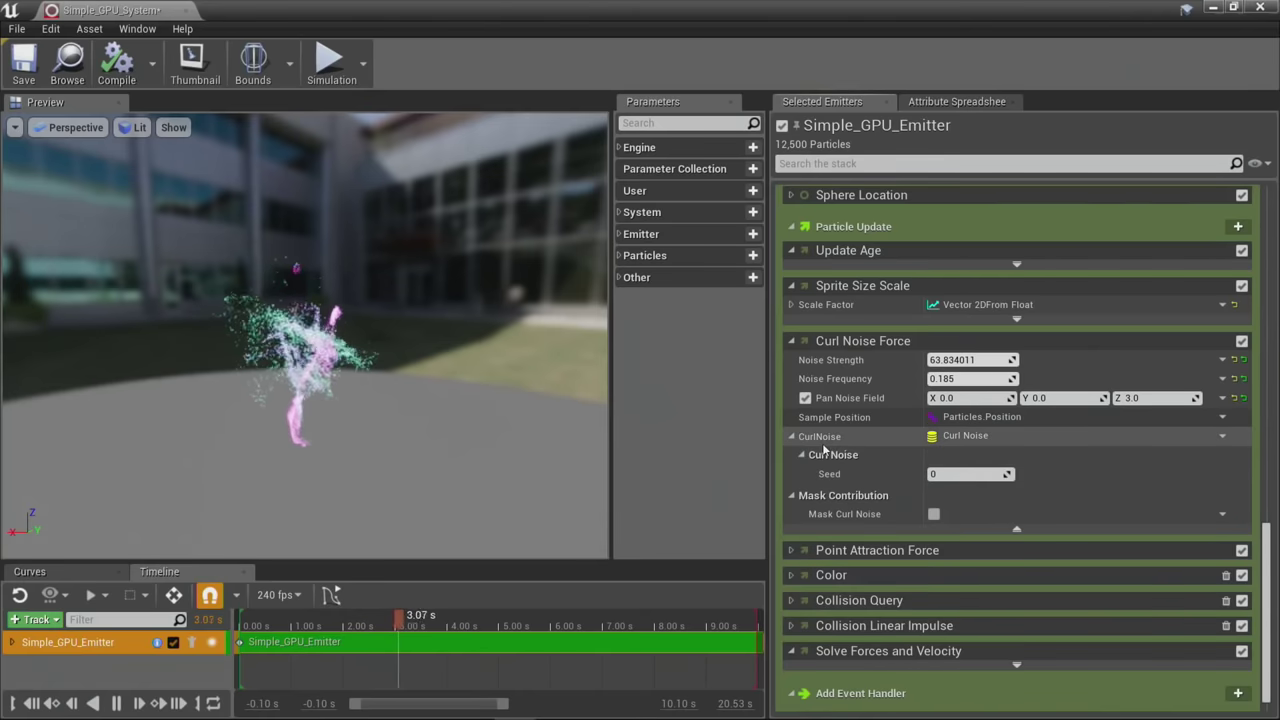
left_click(792, 437)
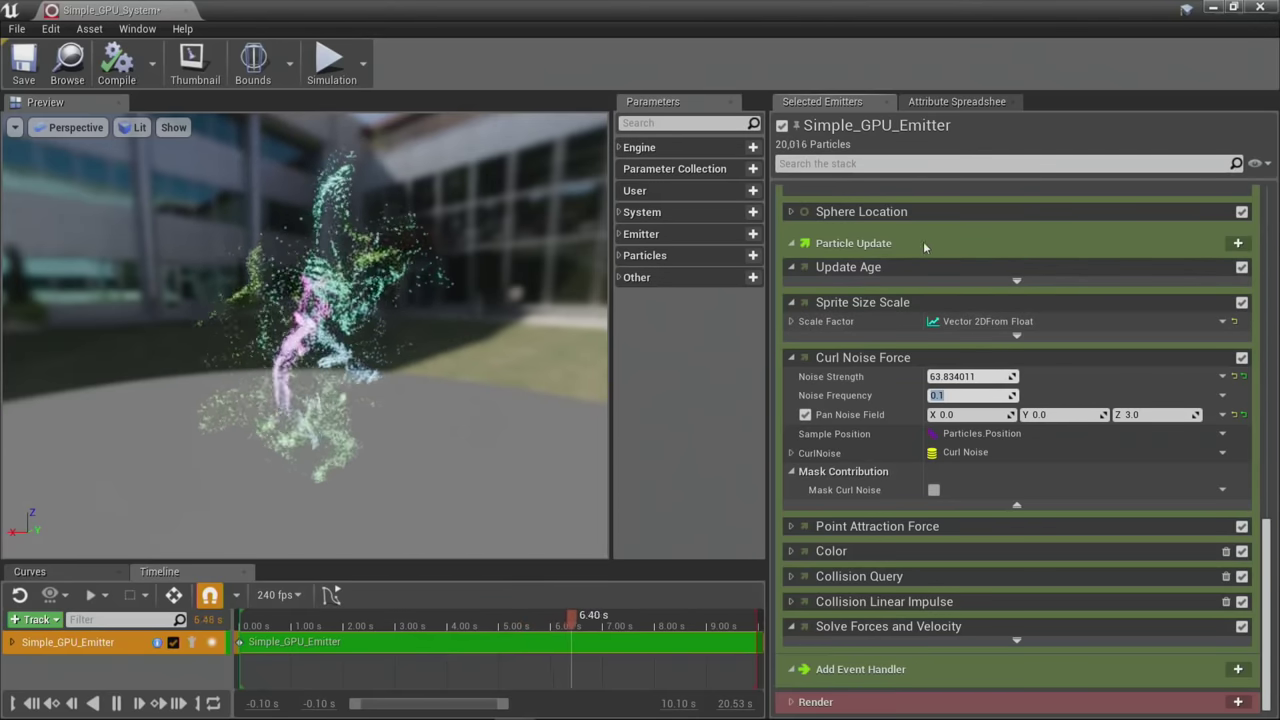
Step: Recheck the Sprite Size Scale curve and set the Noise Strength of Curl Noise Force to about 61.31
left_click(790, 322)
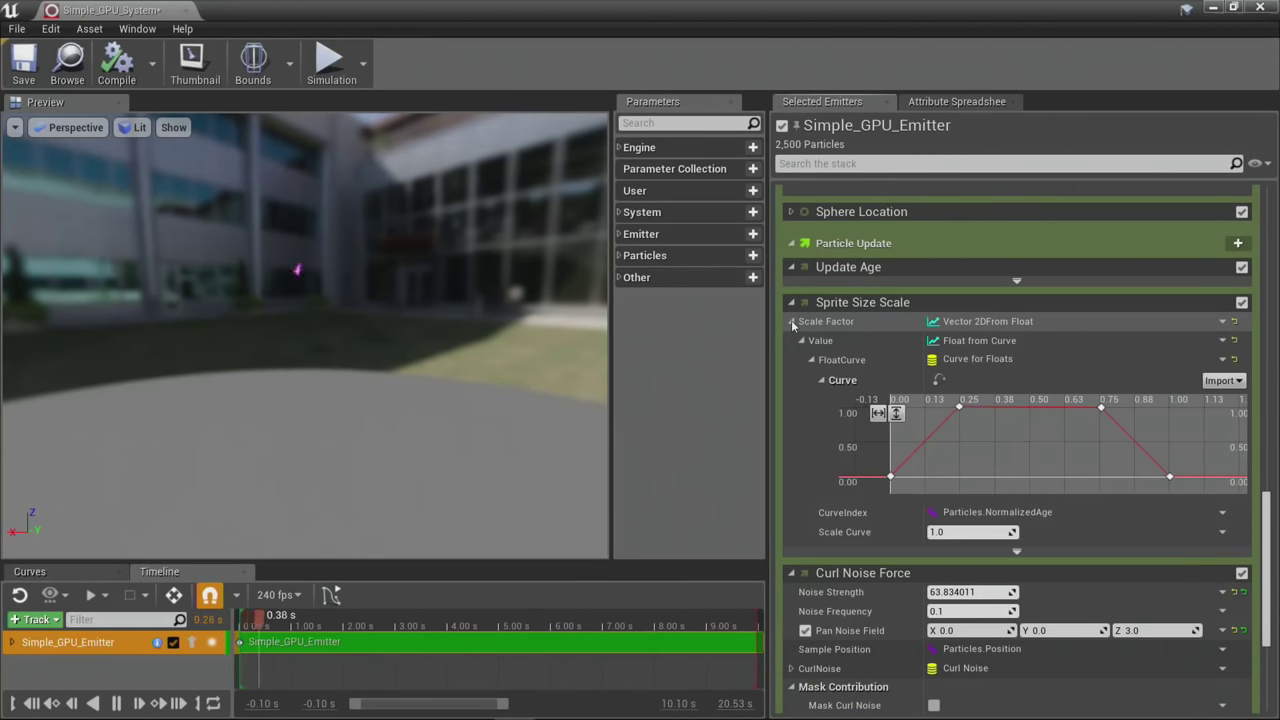
left_click(791, 322)
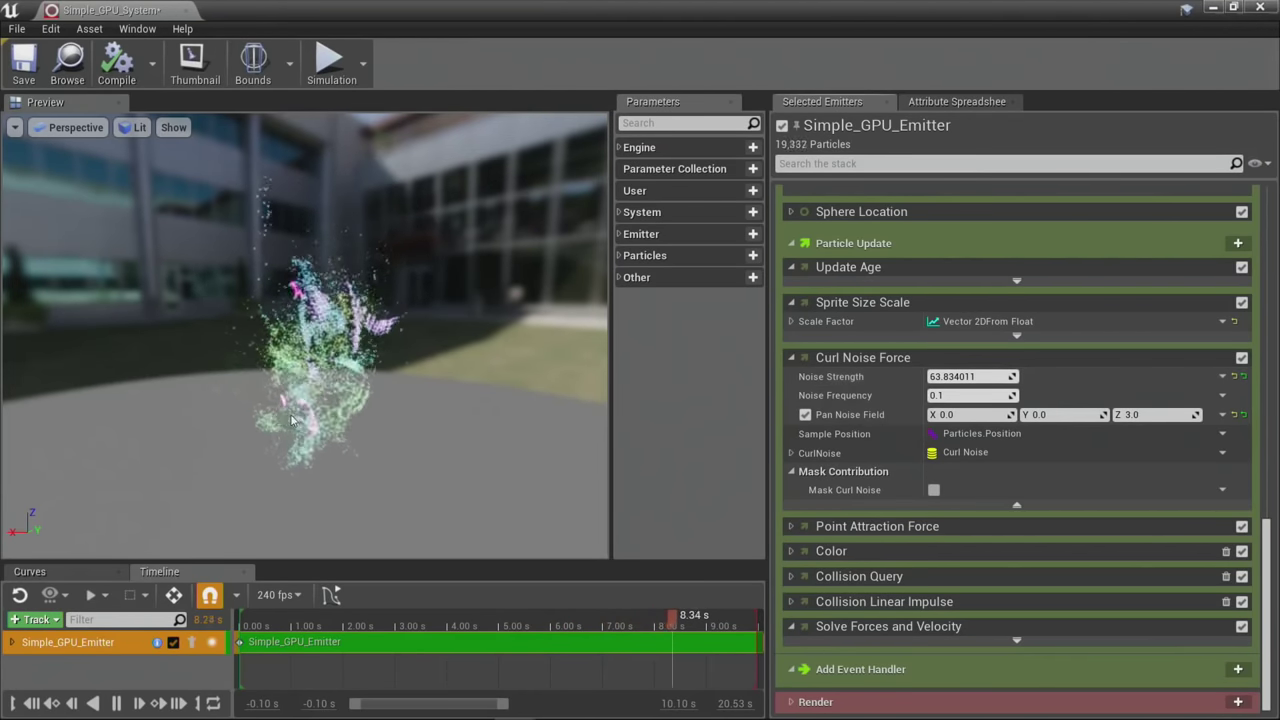
left_click_drag(380, 420, 305, 422)
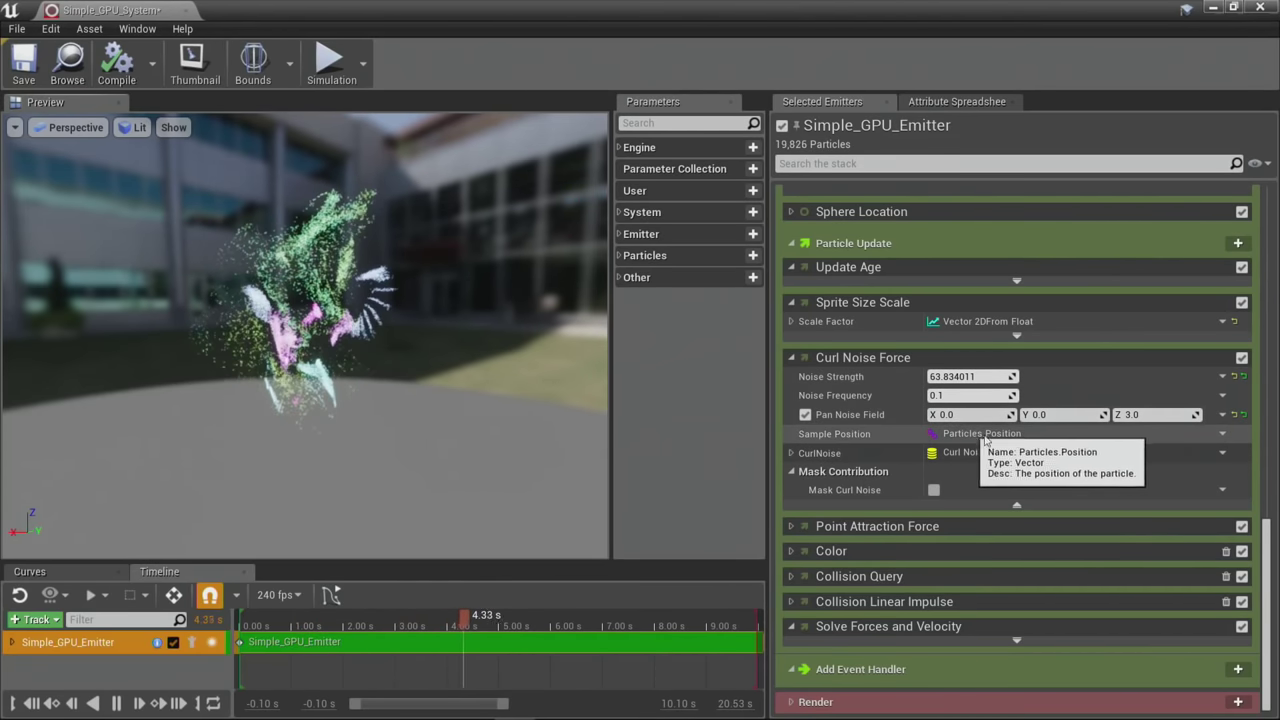
left_click_drag(970, 376, 1015, 376)
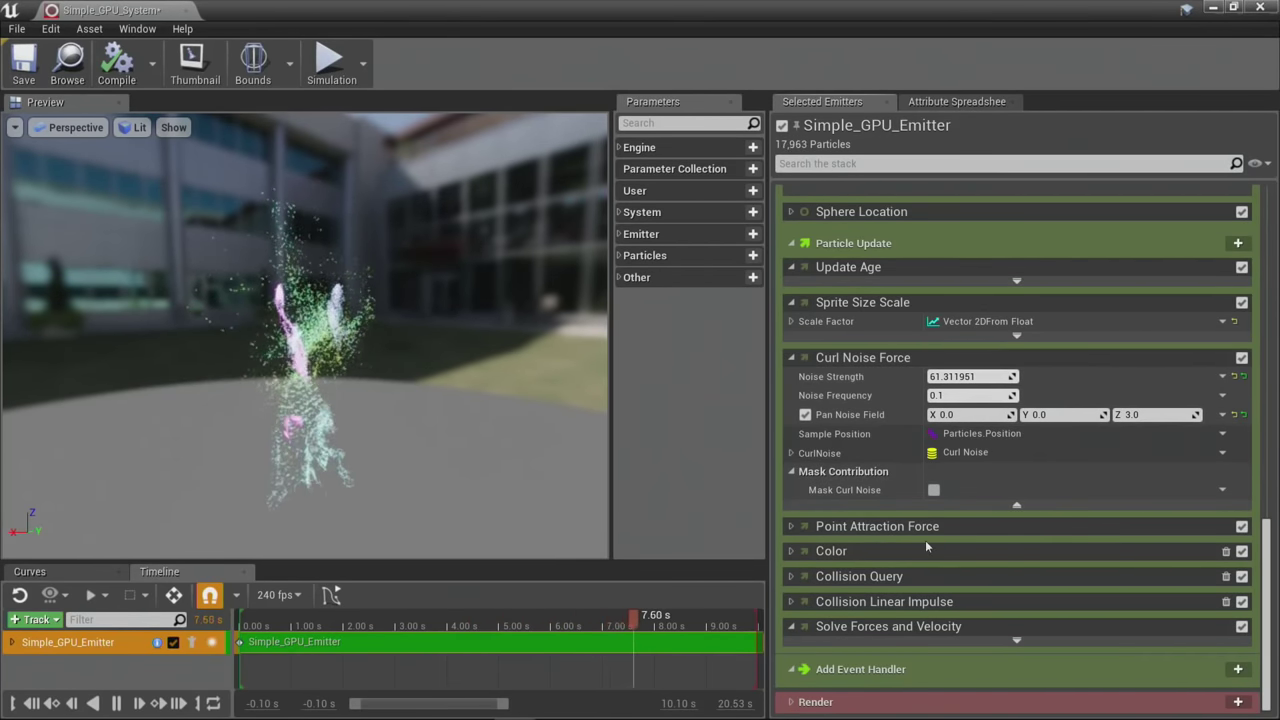
Step: Expand Point Attraction Force and raise its AttractionStrength to about 12.18
left_click(791, 526)
scroll(792, 524, "down", 2)
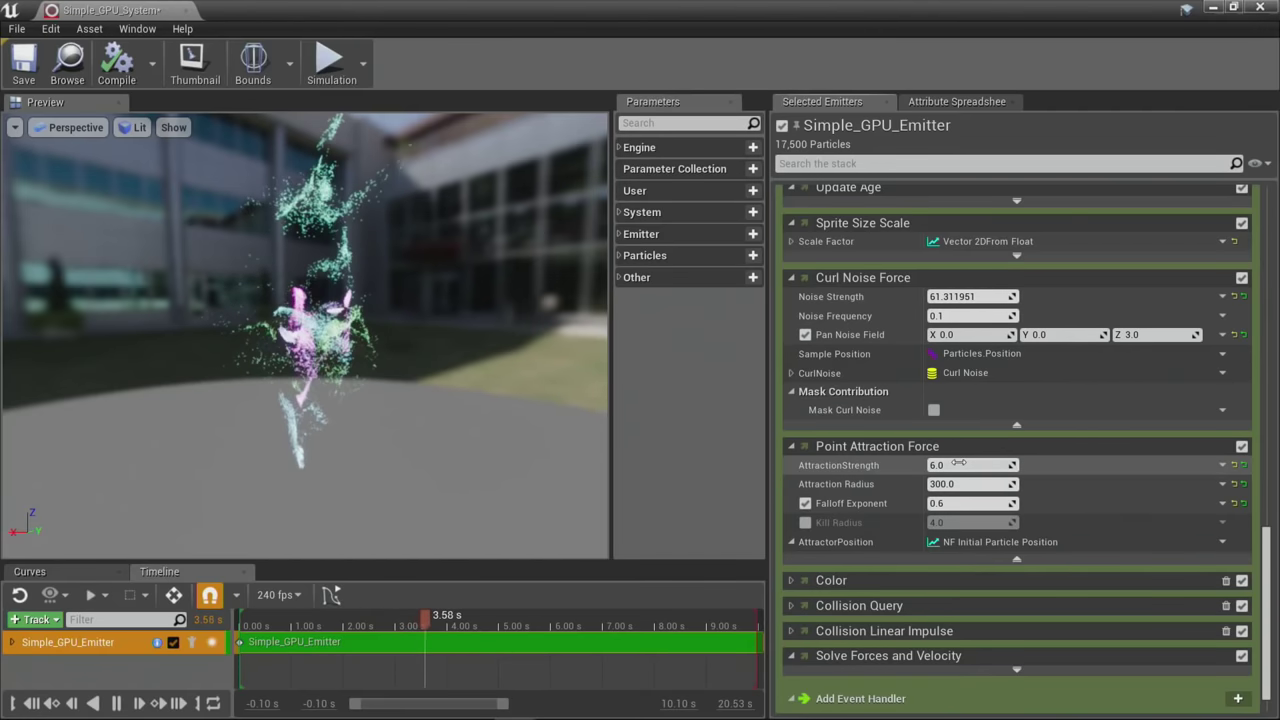
left_click_drag(958, 462, 962, 462)
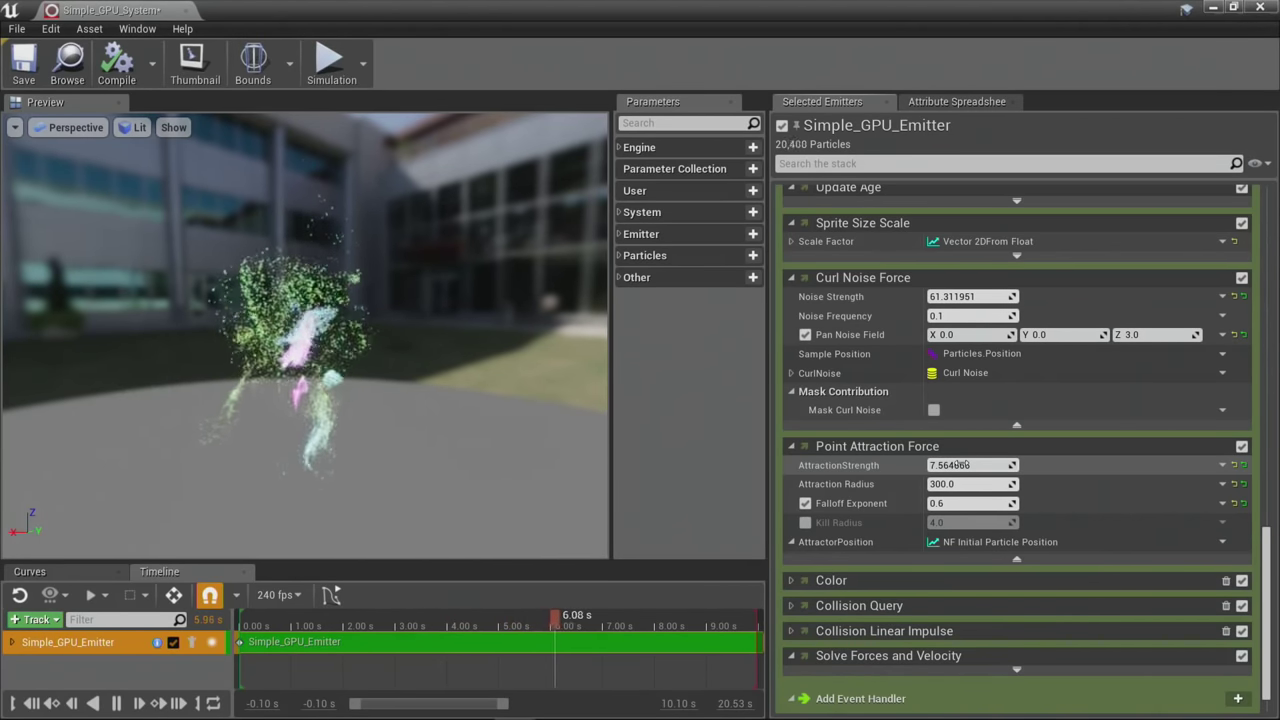
left_click_drag(962, 464, 968, 465)
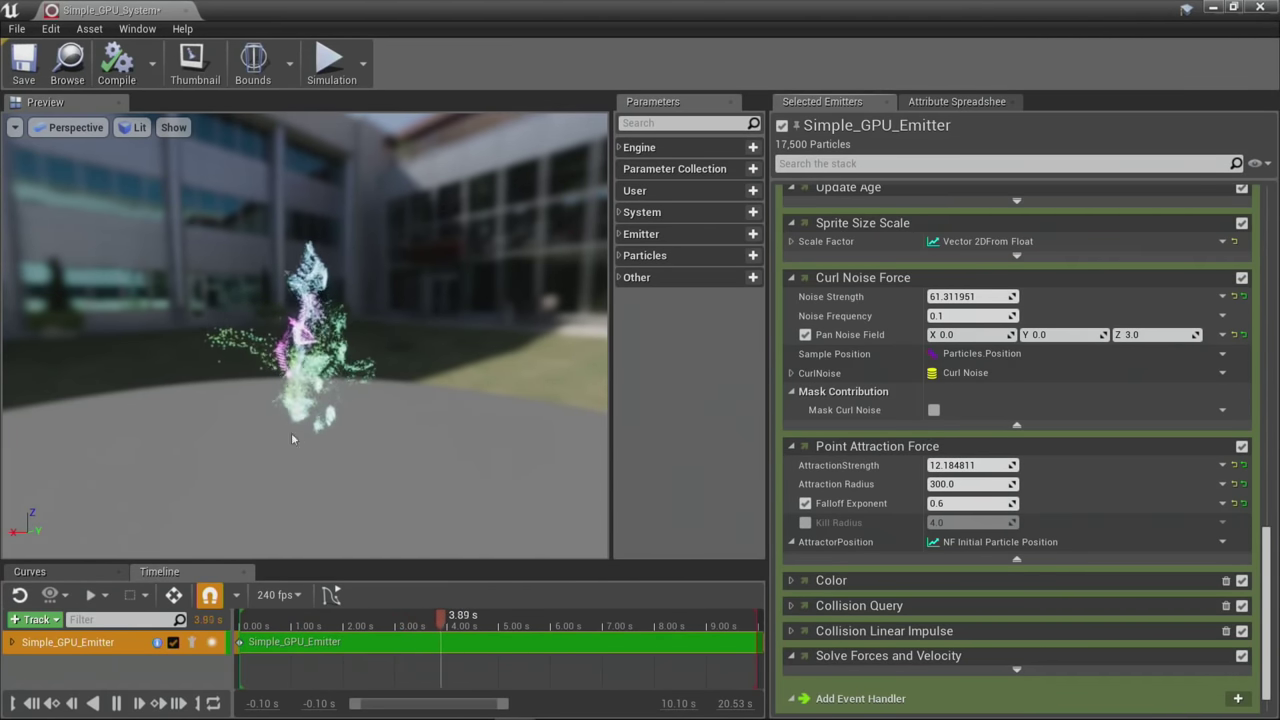
Step: Toggle Curl Noise Force to compare its effect on the particles, and collapse the Point Attraction Force and Curl Noise Force modules
left_click(1240, 281)
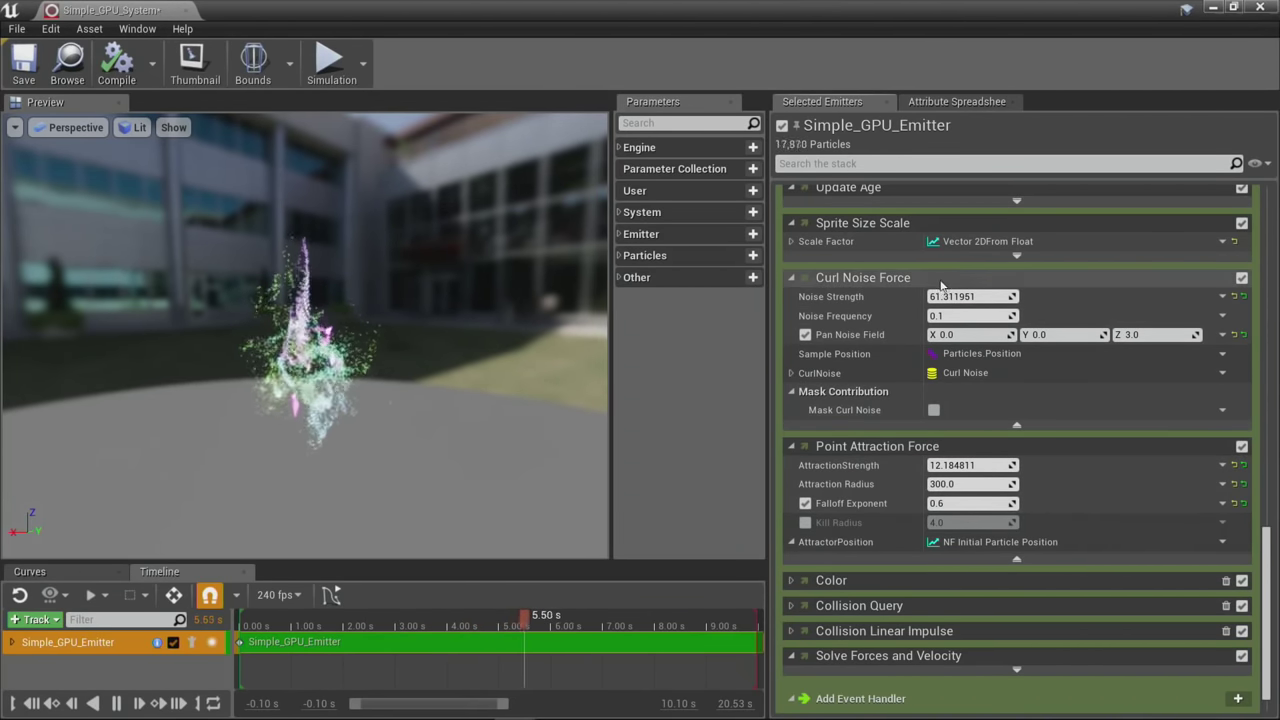
scroll(1030, 503, "down", 1)
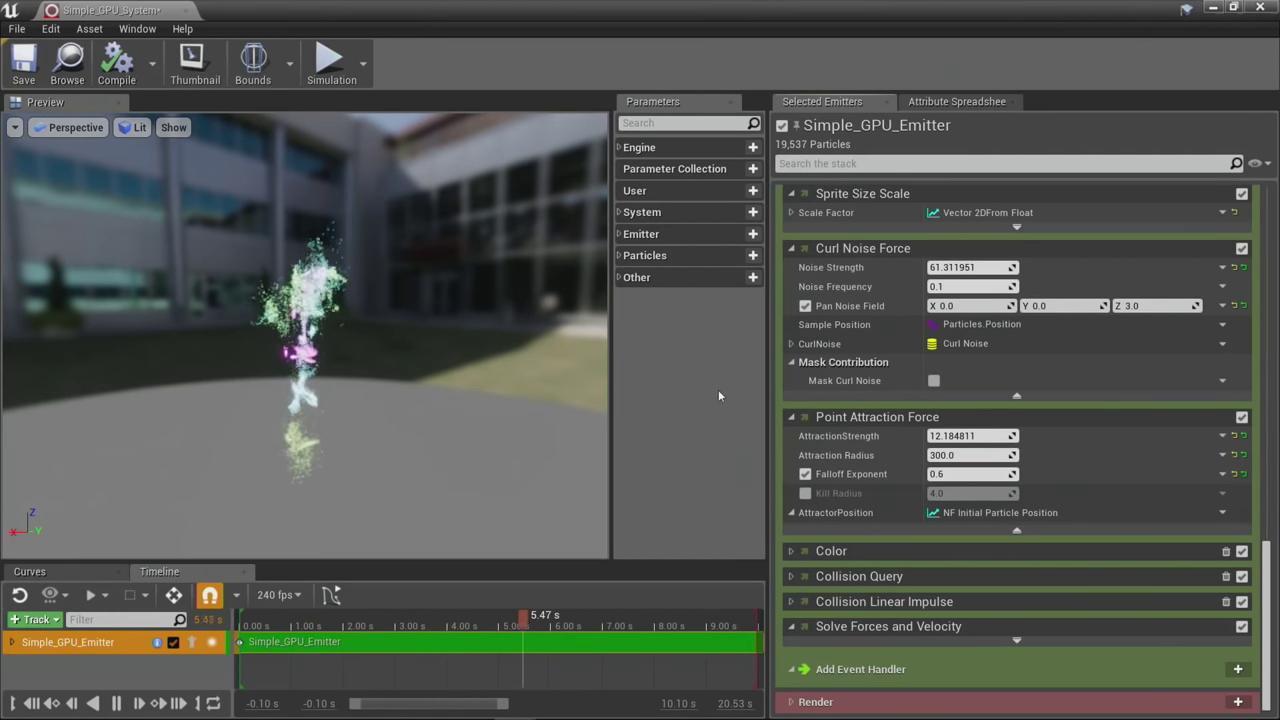
left_click(792, 418)
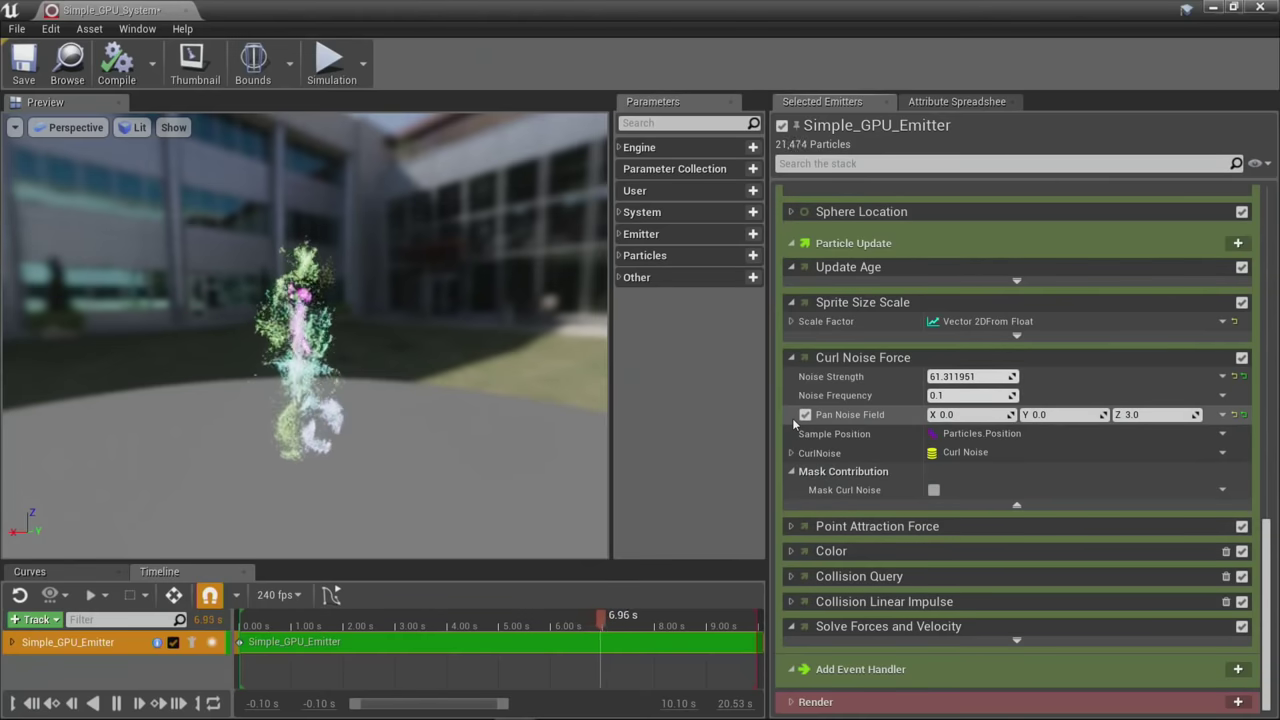
left_click(790, 358)
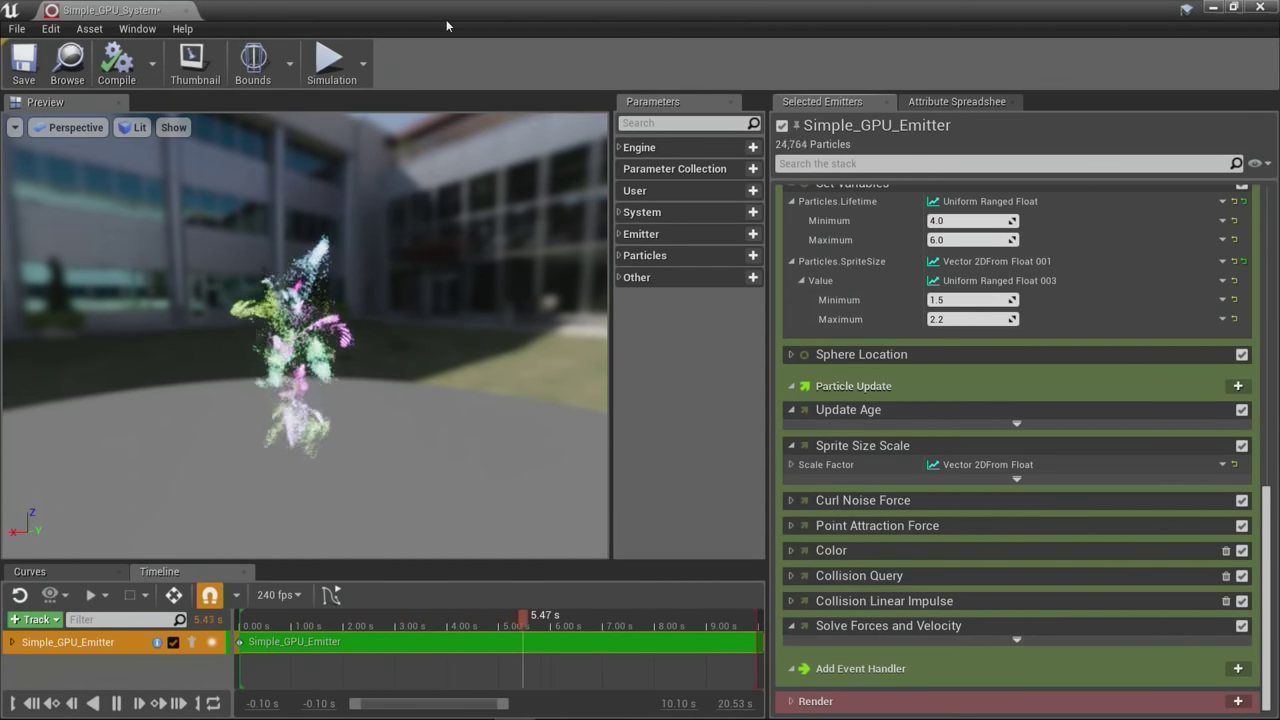
Step: Close the Simple_GPU_System editor and select the SpriteFacing_System actor at display 1.4 and its asset in the Simple folder
left_click_drag(447, 26, 428, 118)
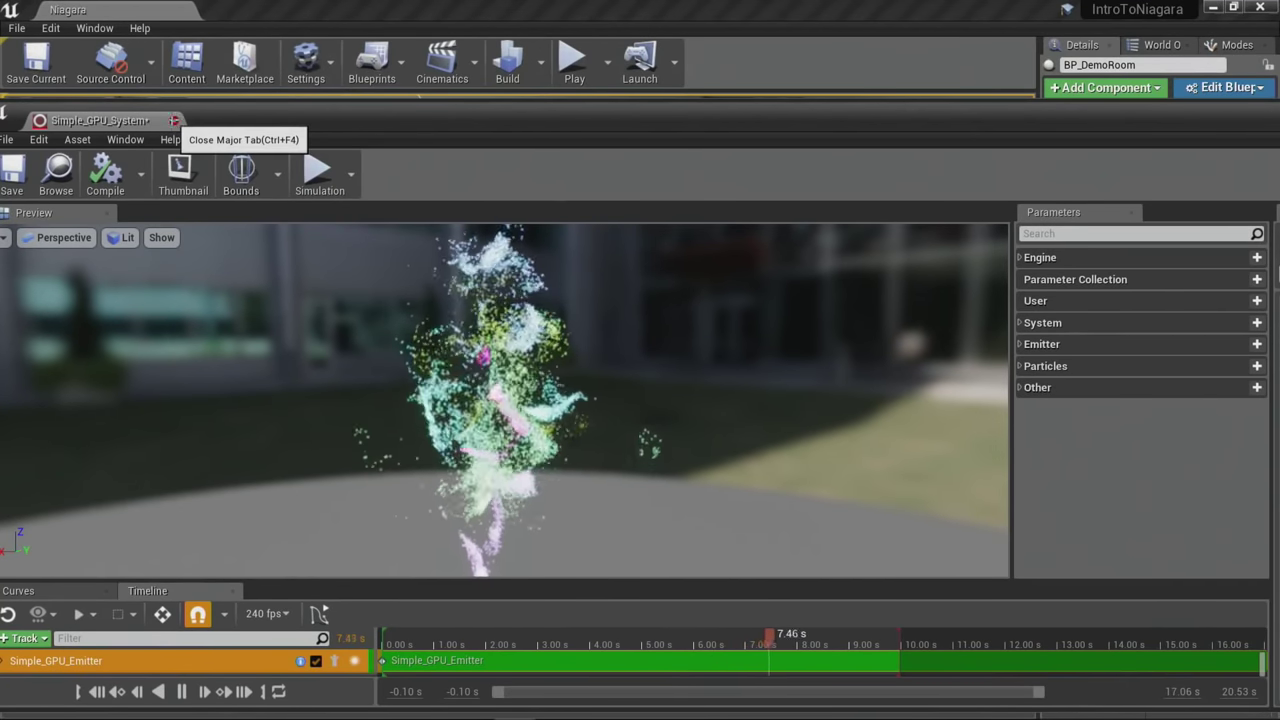
left_click(174, 120)
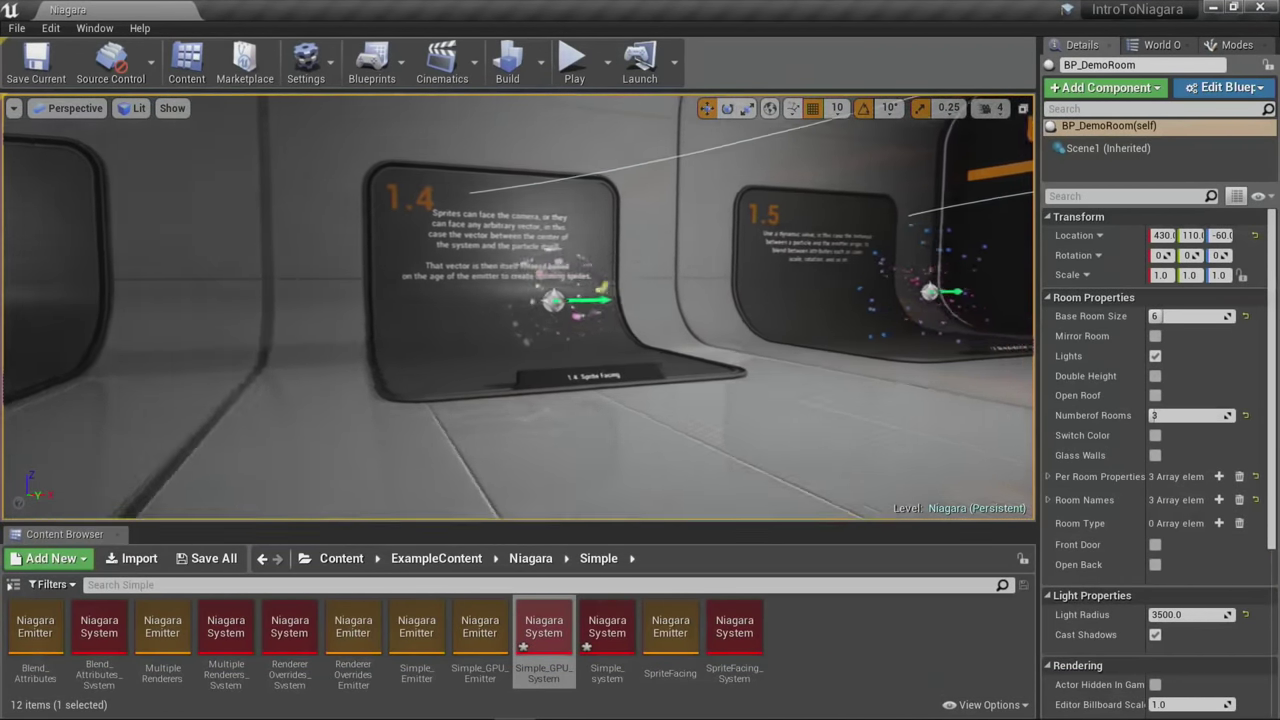
right_click_drag(570, 352, 570, 352)
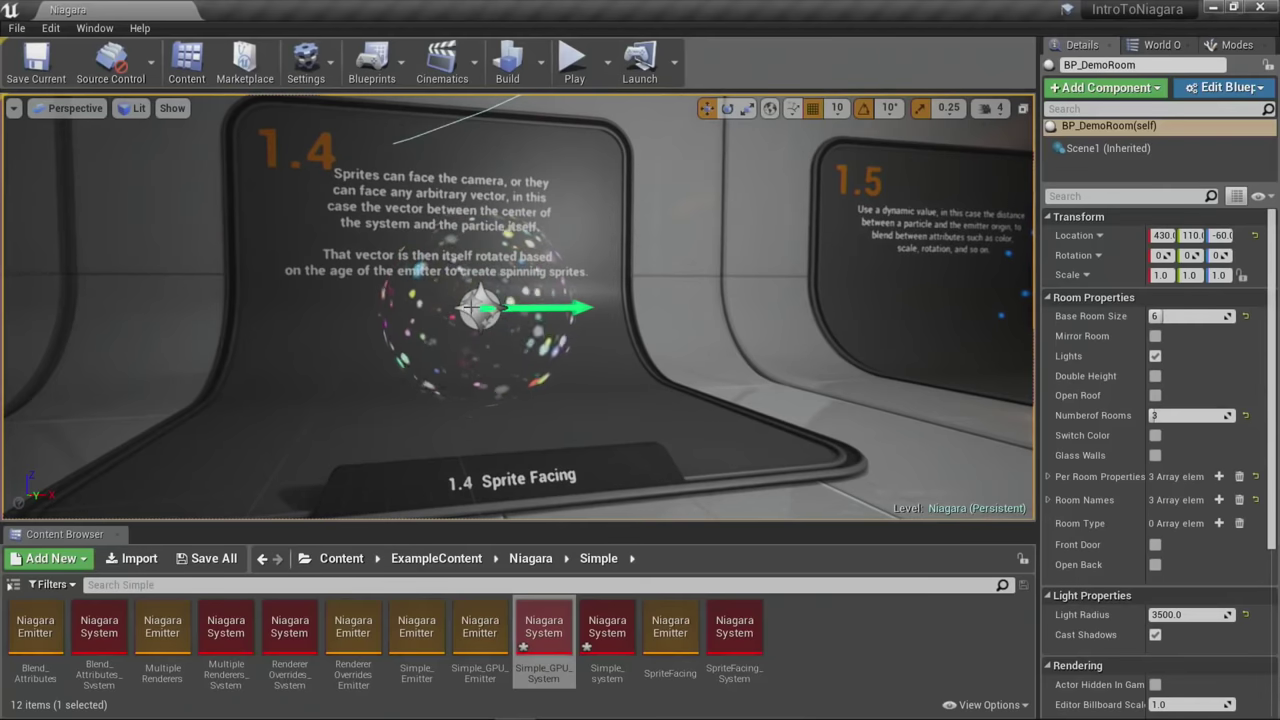
left_click(494, 344)
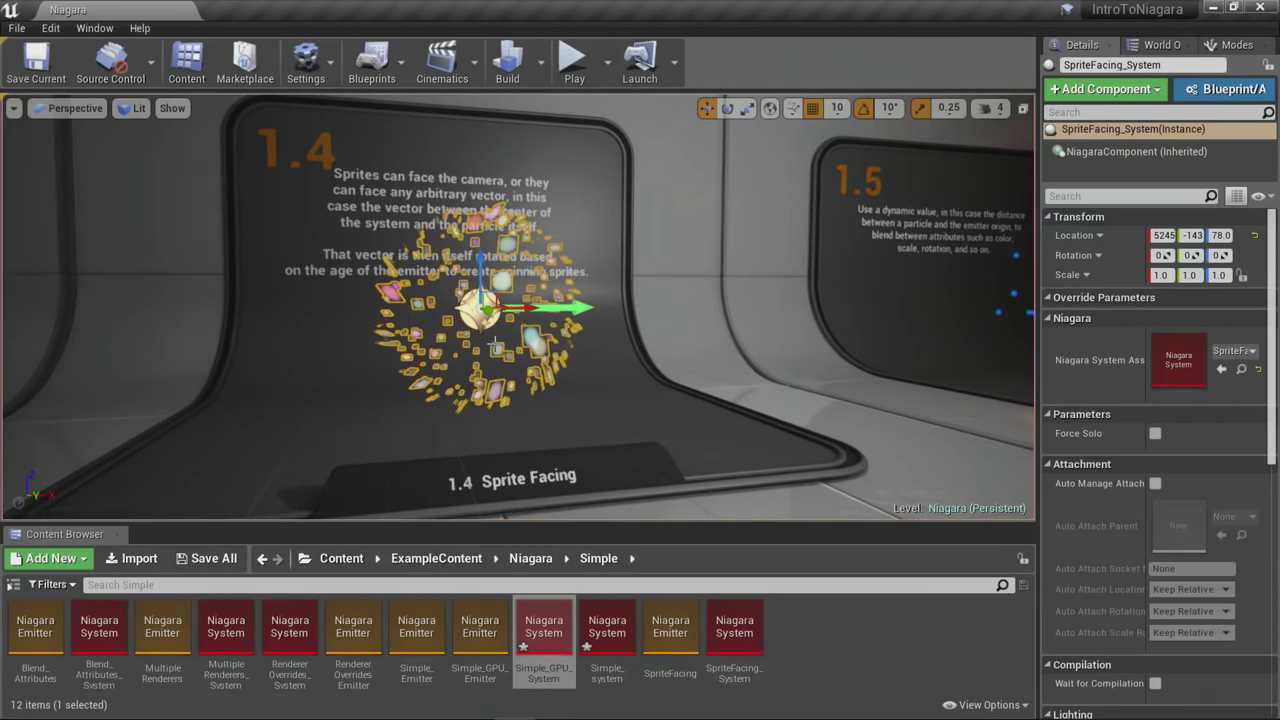
left_click(734, 635)
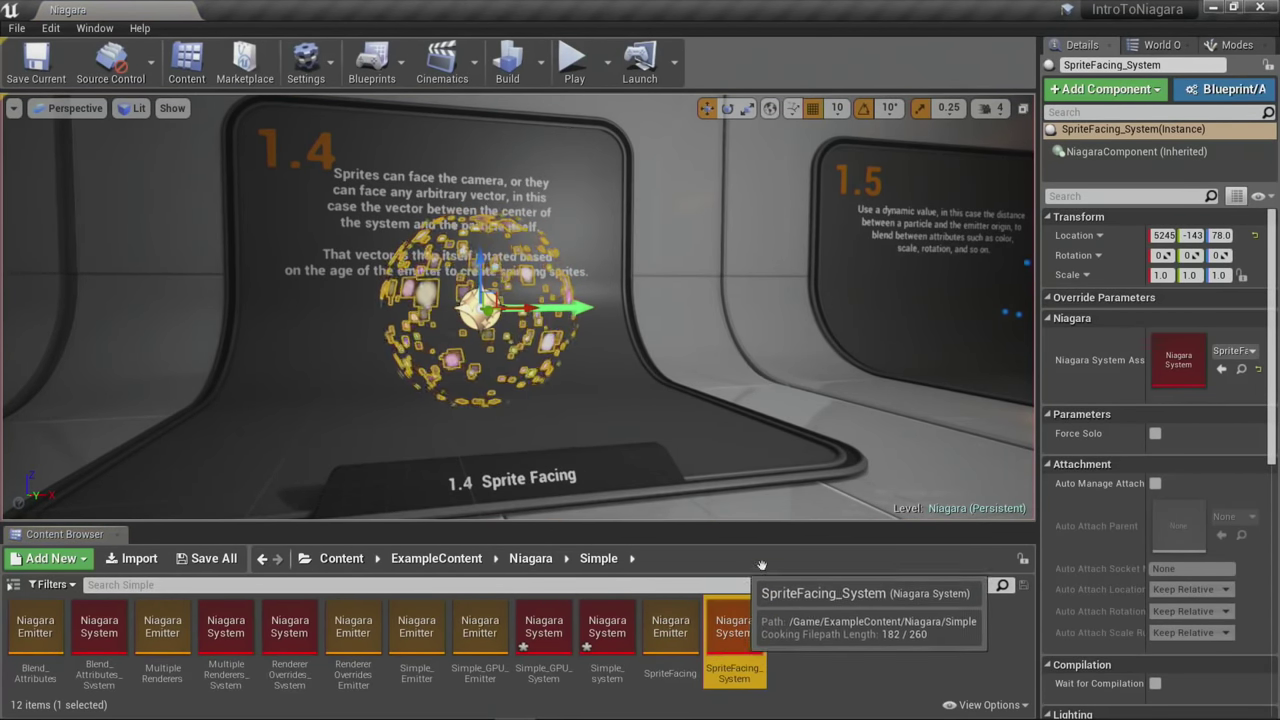
Step: Examine the spinning sprites of the 1.4 Sprite Facing display from closer up and clear the actor selection
left_click(300, 380)
right_click_drag(300, 380, 300, 380)
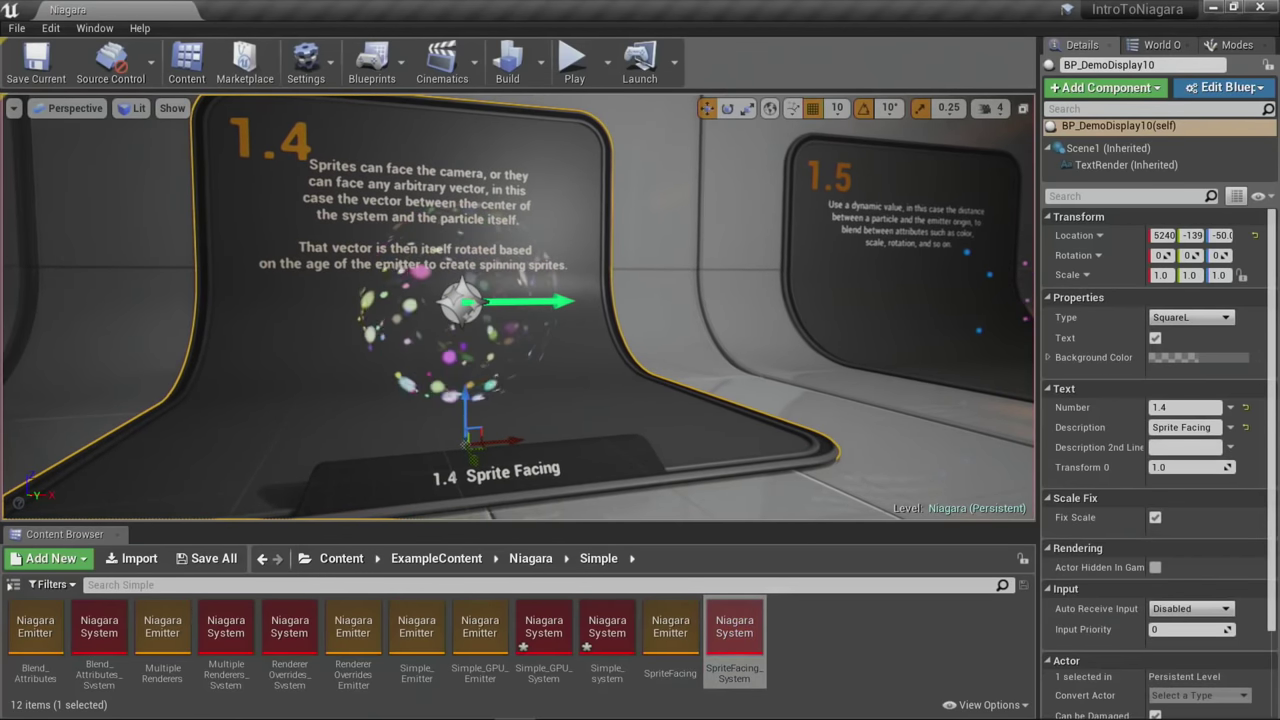
right_click_drag(736, 470, 736, 470)
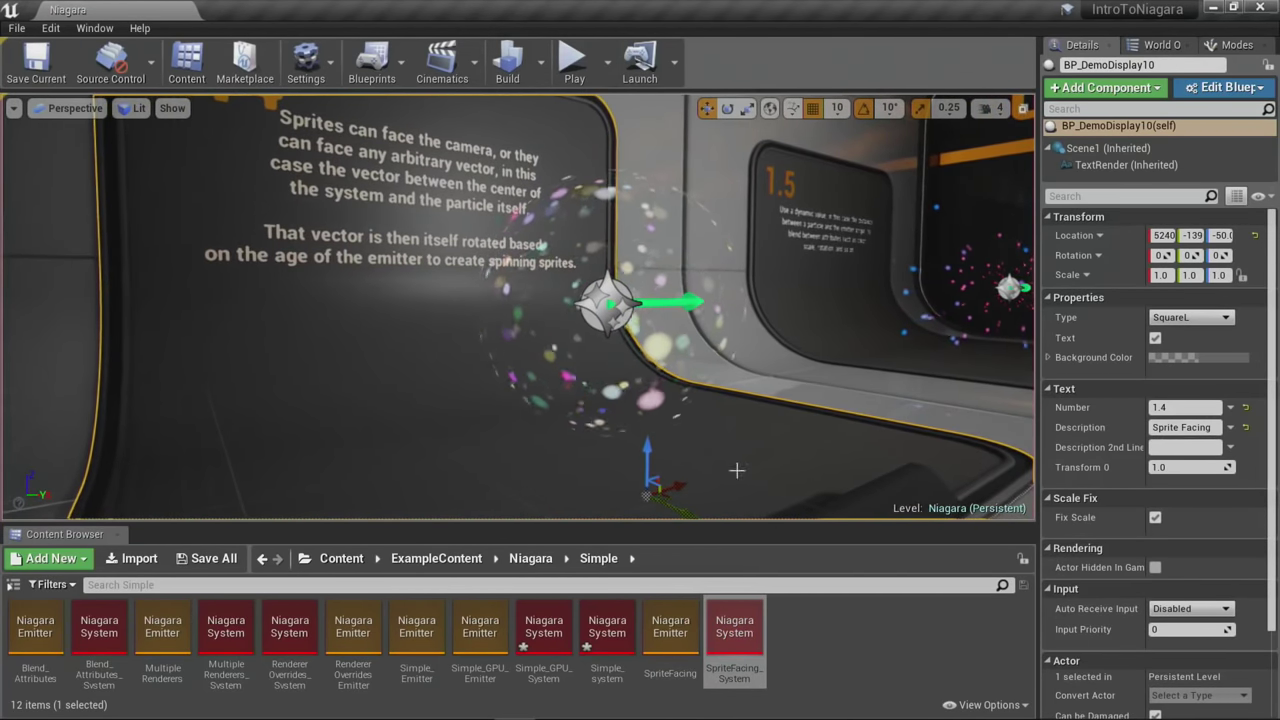
key("Escape")
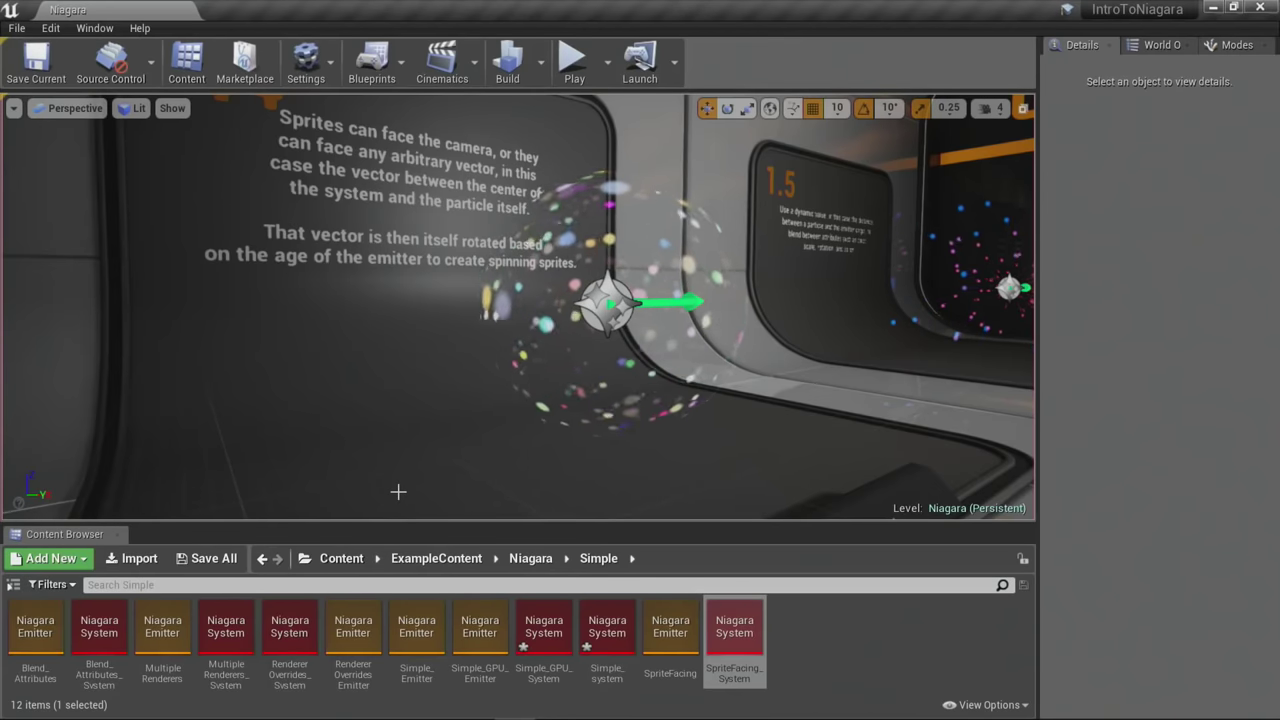
Step: Select the SpriteFacing_System instance in the level's 1.4 display and open its SpriteFacing_System asset for editing
right_click_drag(404, 468, 404, 468)
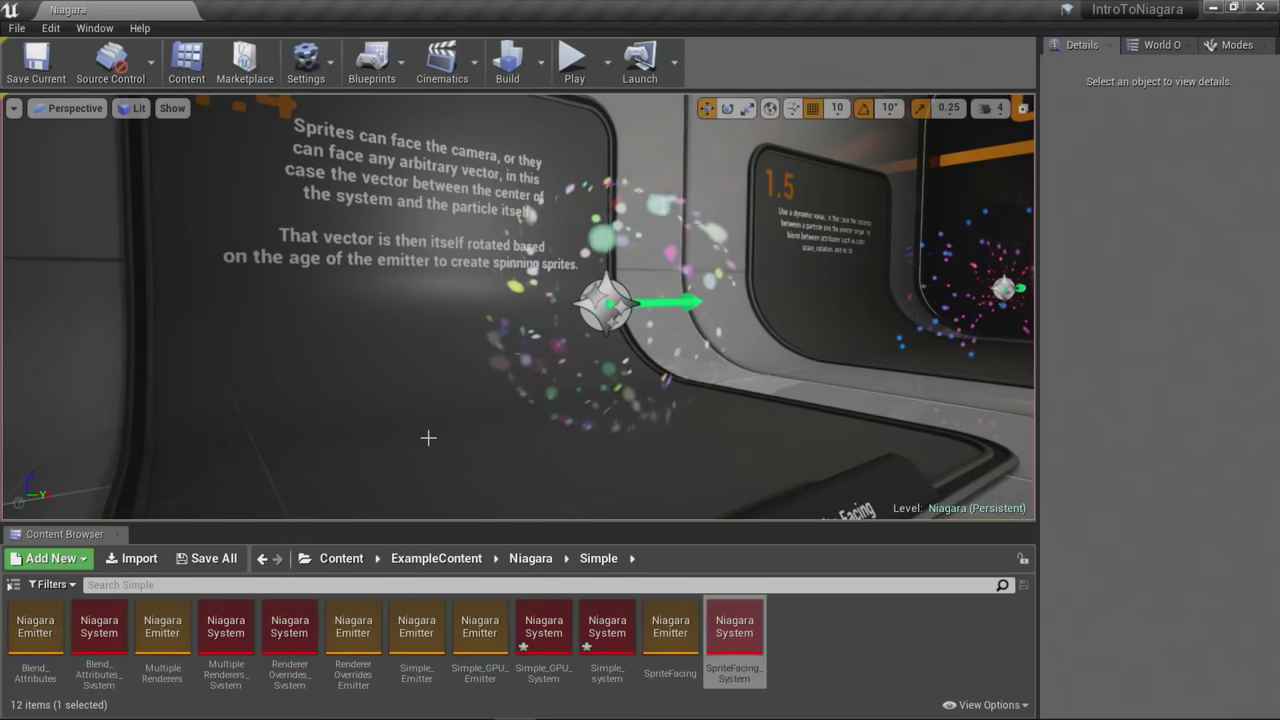
left_click(617, 297)
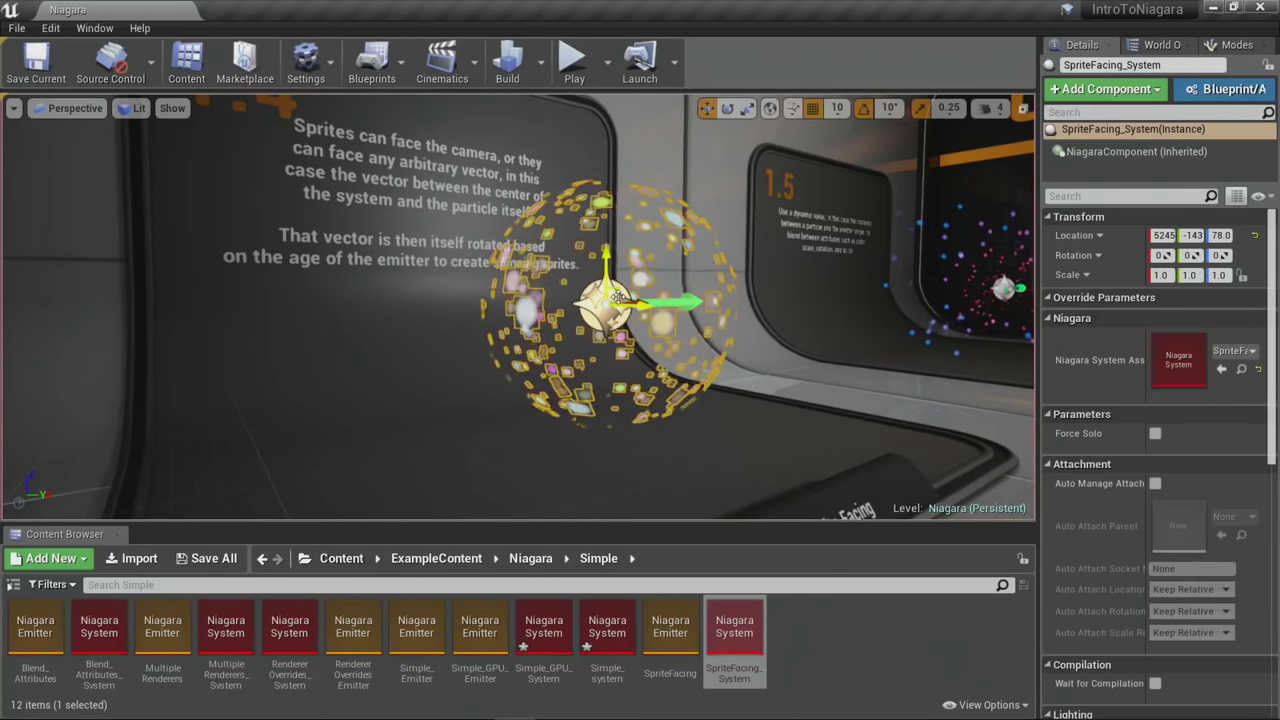
left_click(366, 457)
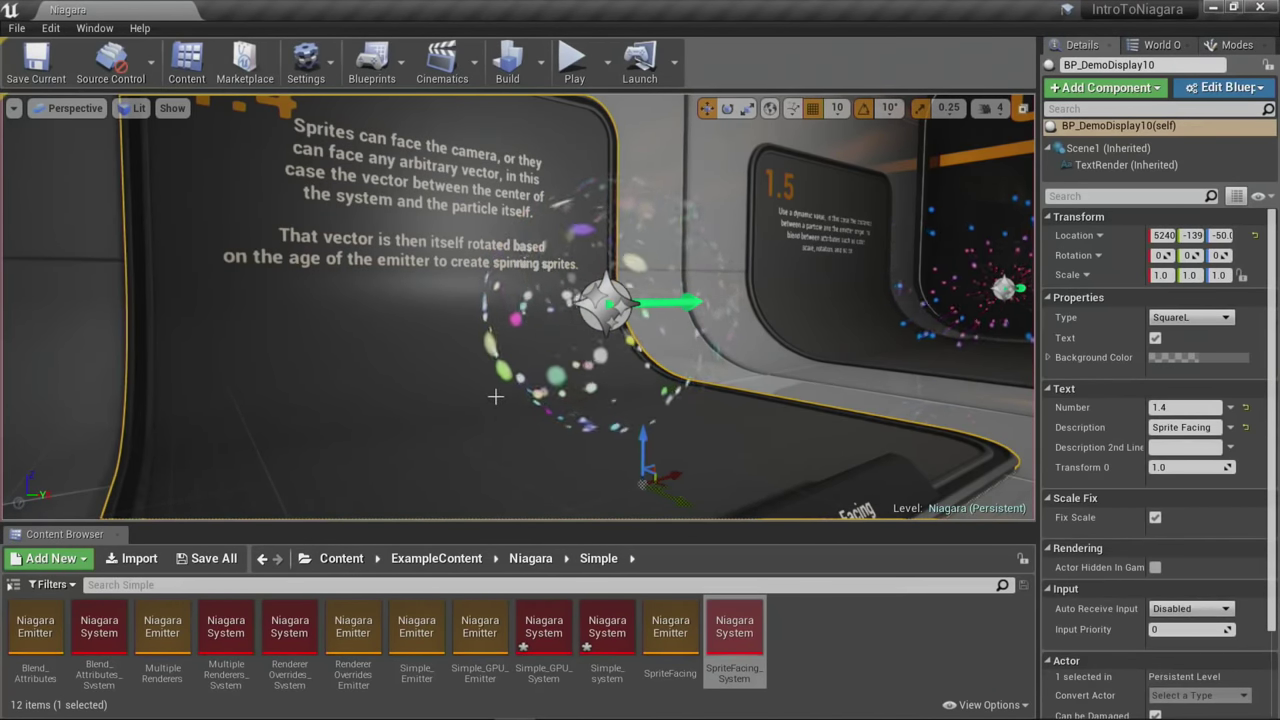
right_click_drag(495, 396, 536, 380)
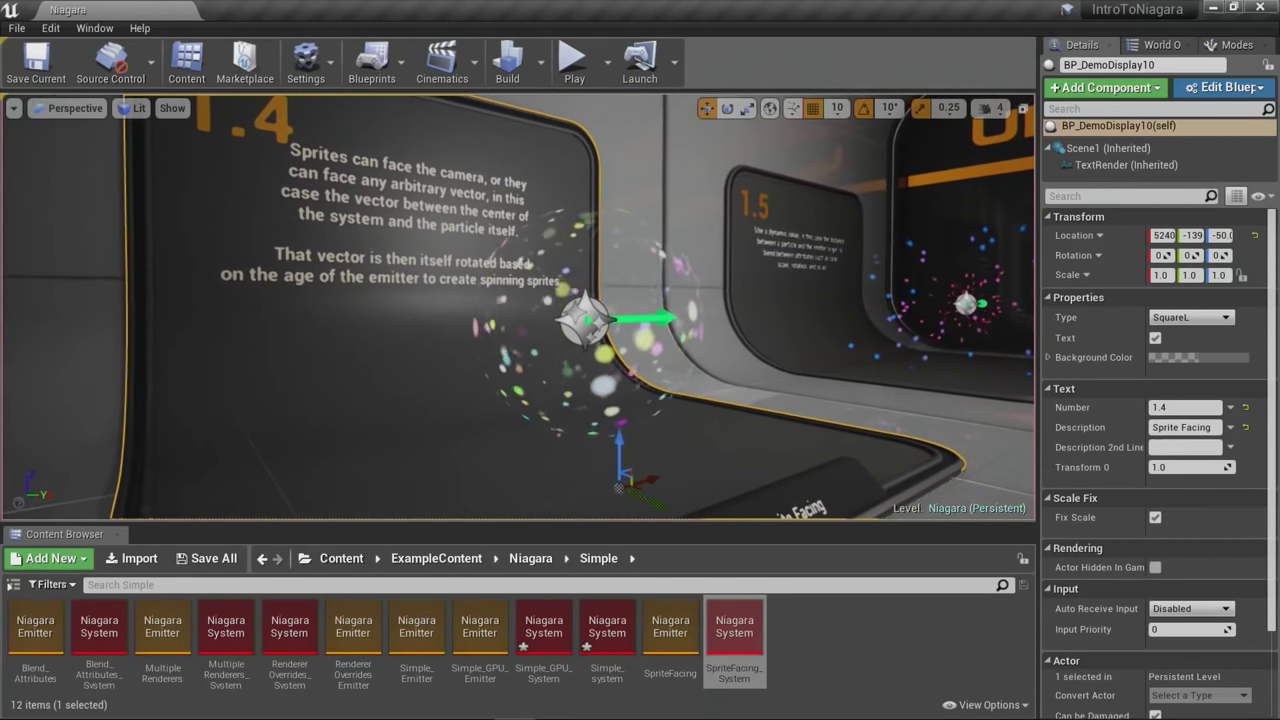
left_click(536, 380)
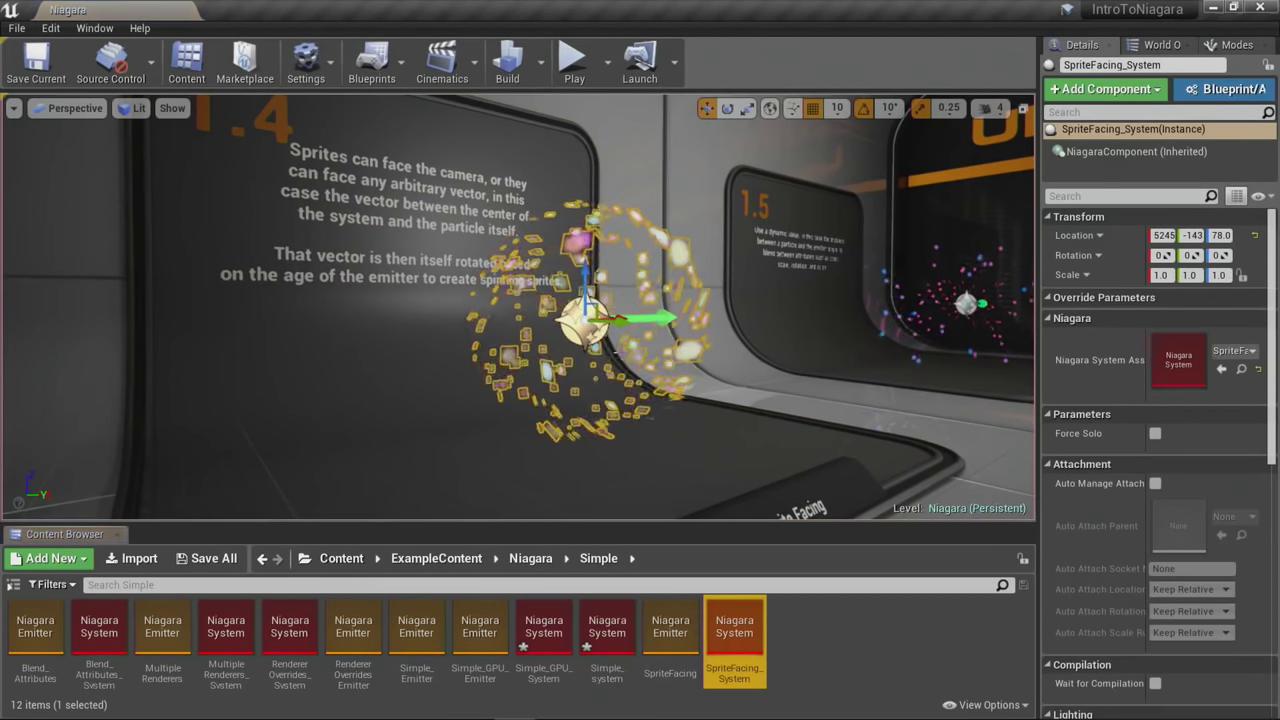
double_click(752, 628)
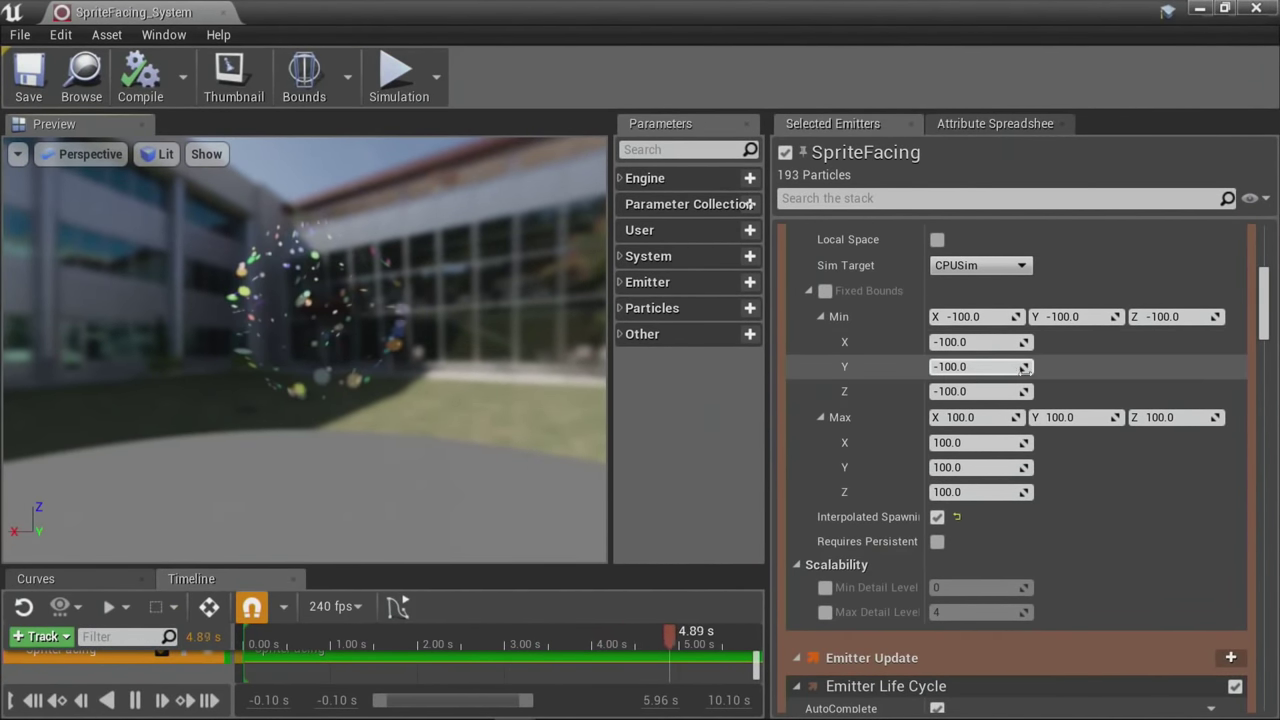
Step: Look through the SpriteFacing emitter's module stack and collapse all of its sections
scroll(1030, 405, "down", 8)
scroll(1031, 408, "down", 15)
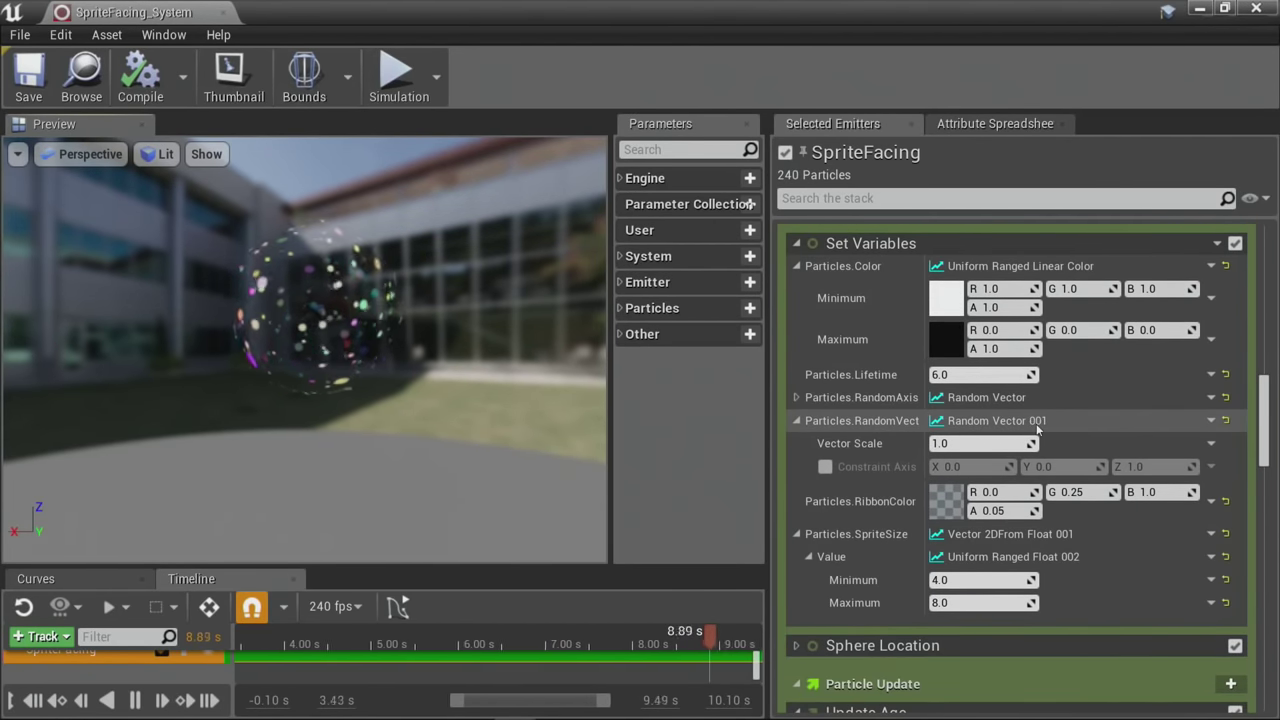
scroll(1038, 430, "up", 5)
right_click(1009, 160)
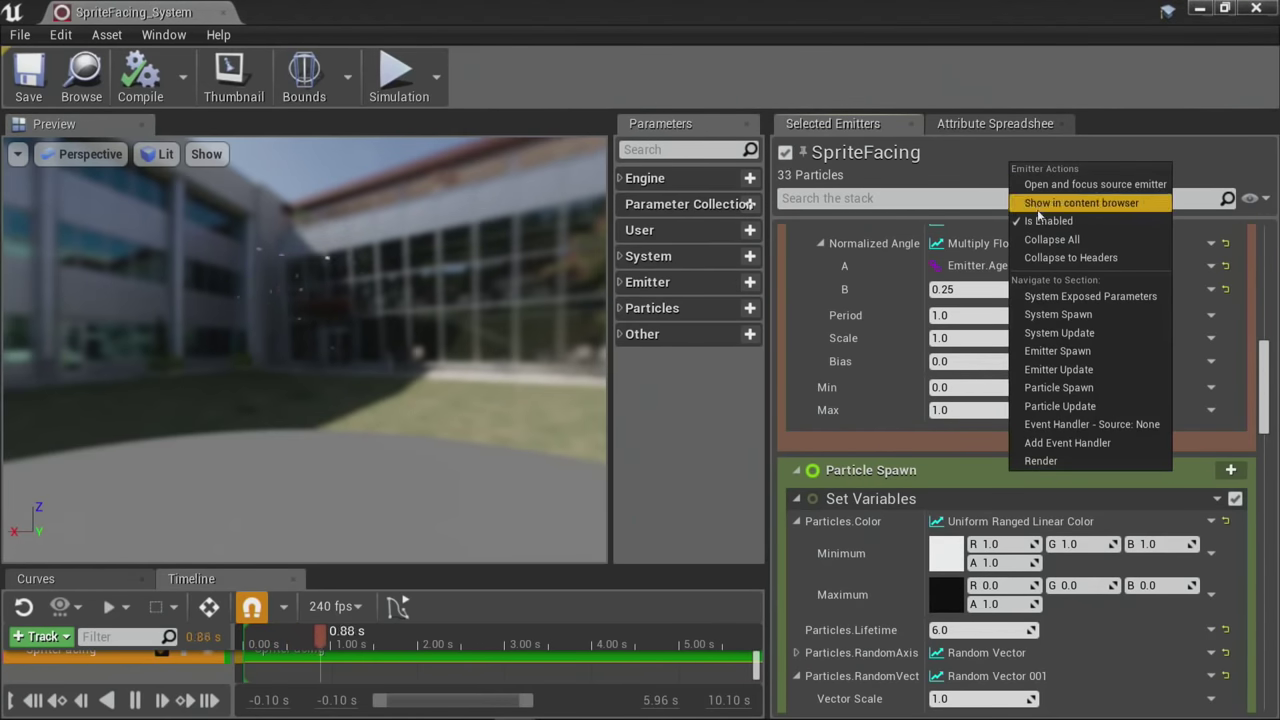
left_click(1051, 240)
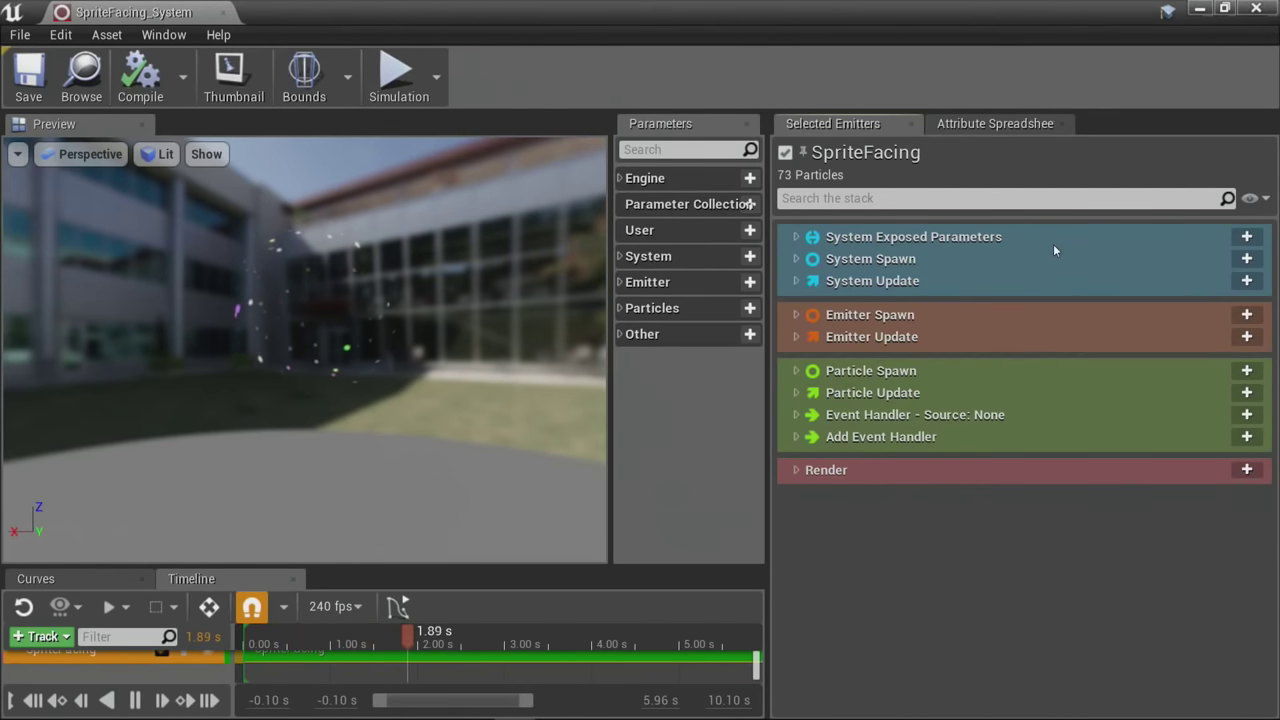
Step: Expand the emitter's Render section and show the sprite renderer's Sprite Rendering and Bindings properties
left_click(796, 471)
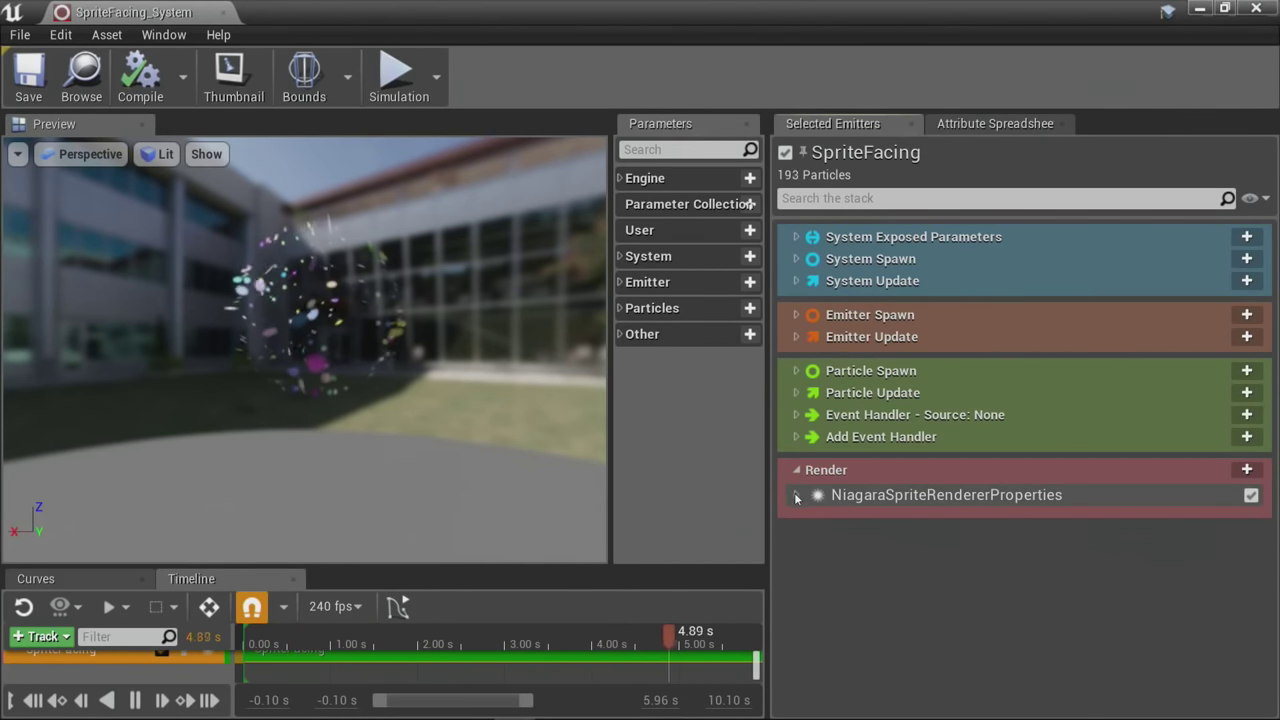
left_click(798, 495)
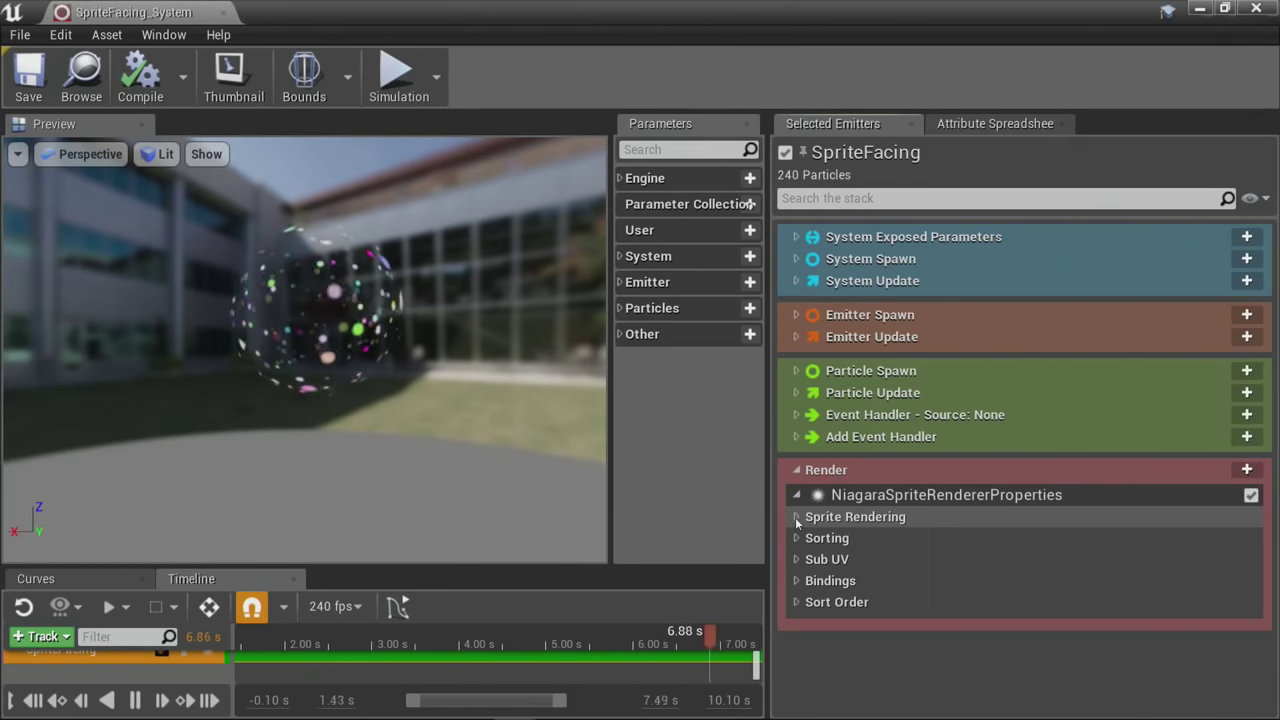
left_click(796, 517)
scroll(860, 600, "down", 2)
scroll(860, 600, "down", 2)
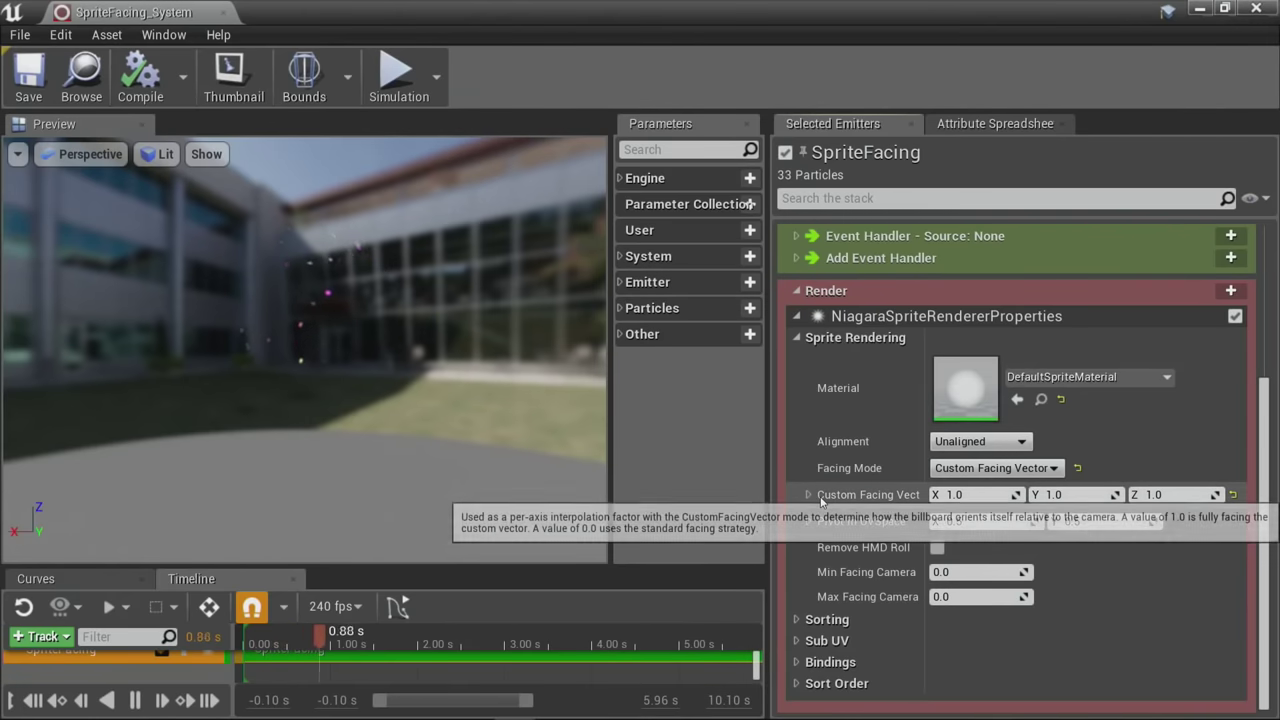
left_click(808, 661)
scroll(820, 640, "down", 6)
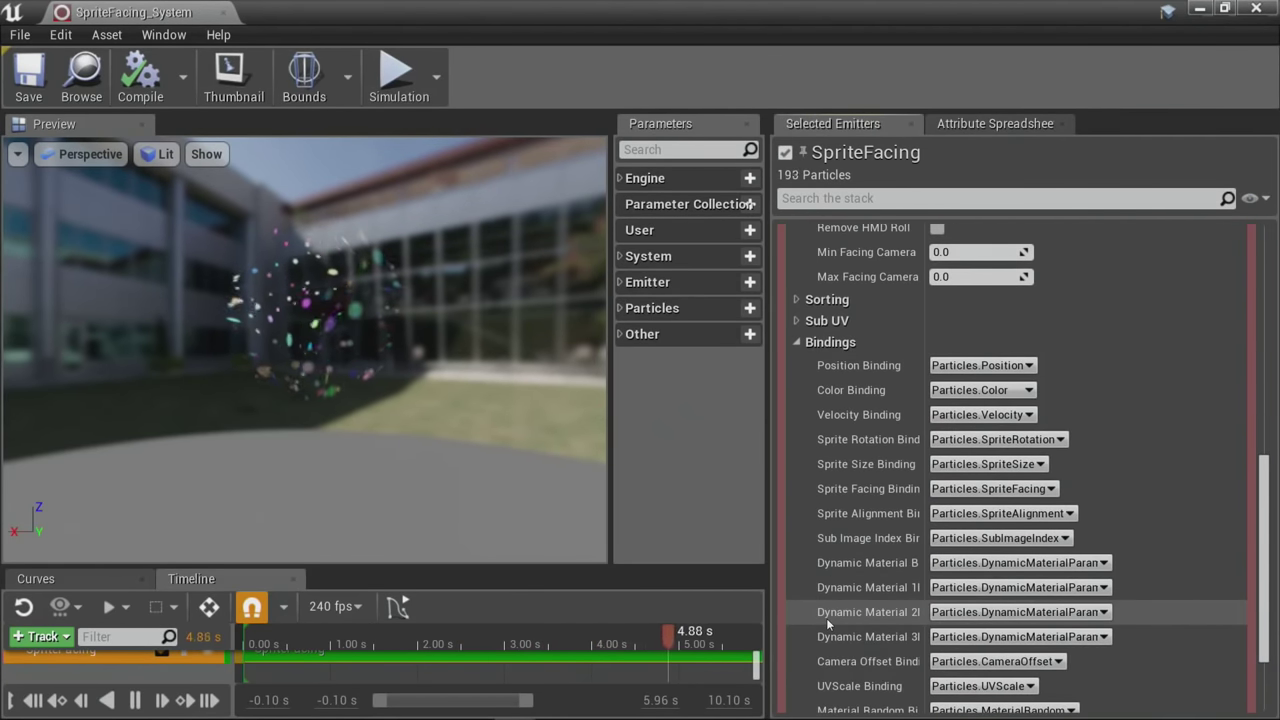
Step: Examine the sprites' orientation in the preview from several angles, along with the renderer's Position Binding options and Sprite Facing Binding
left_click_drag(138, 345, 200, 350)
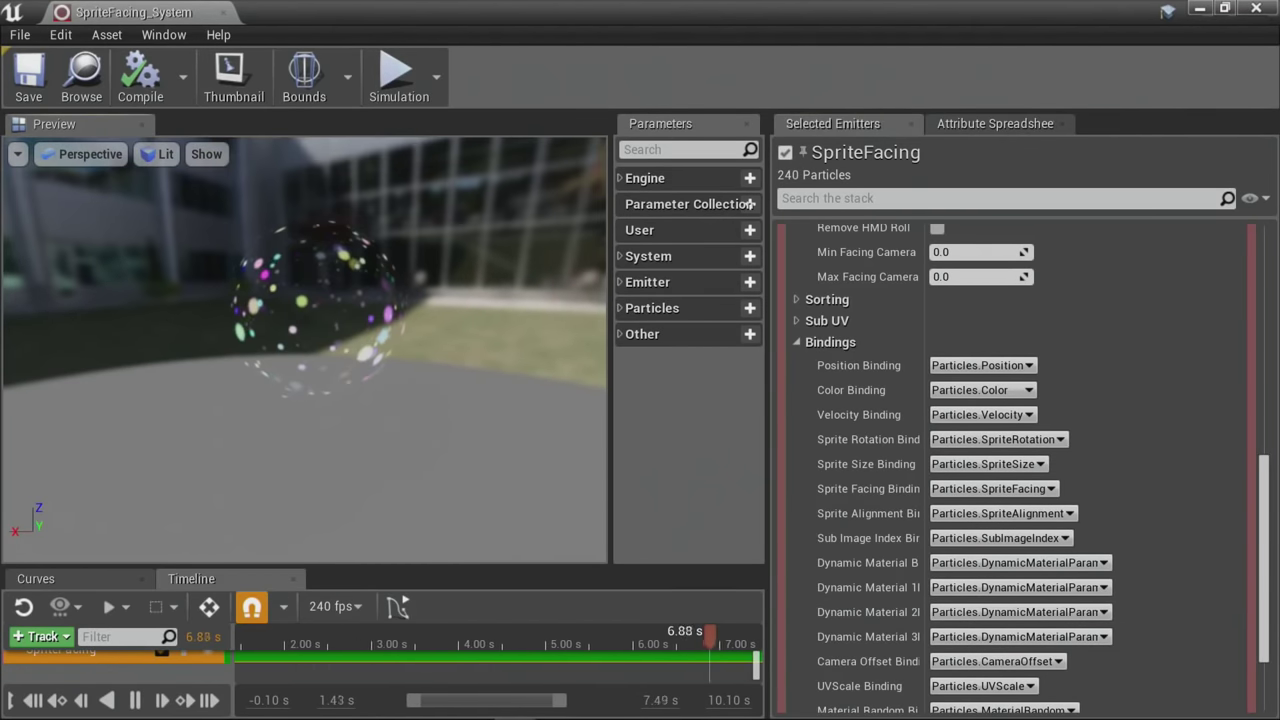
left_click_drag(266, 325, 372, 328)
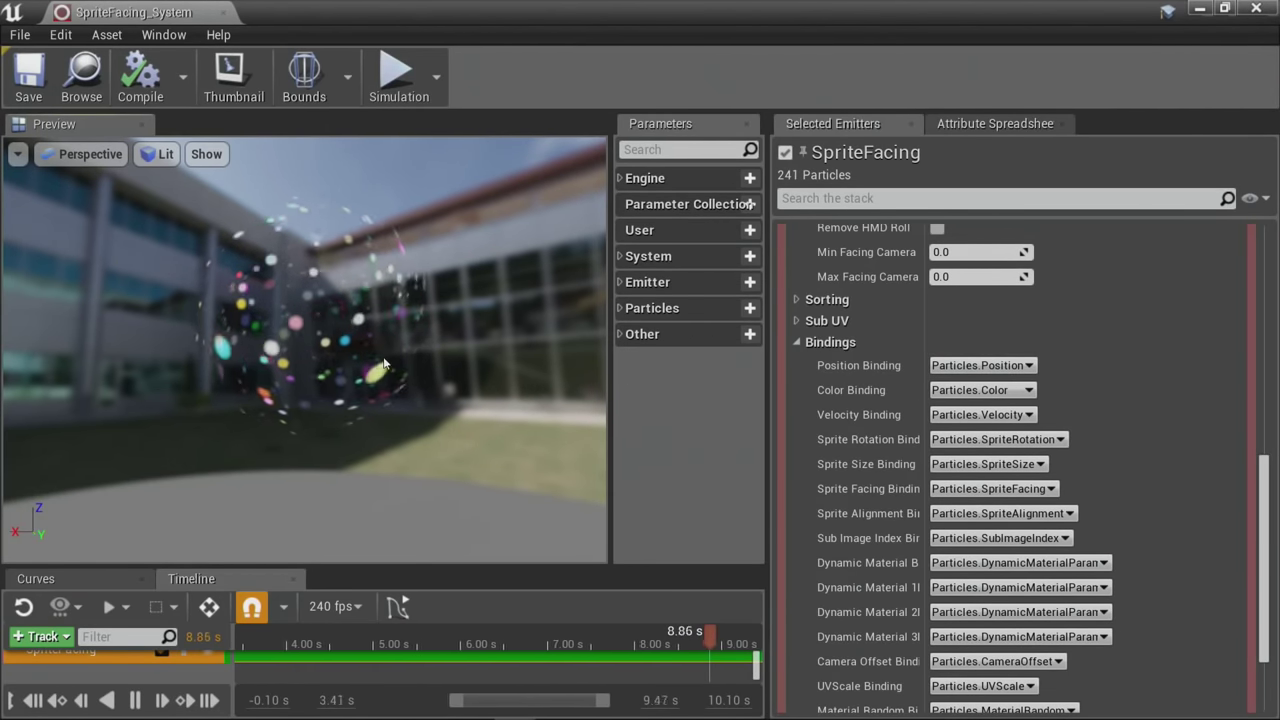
left_click_drag(330, 345, 400, 342)
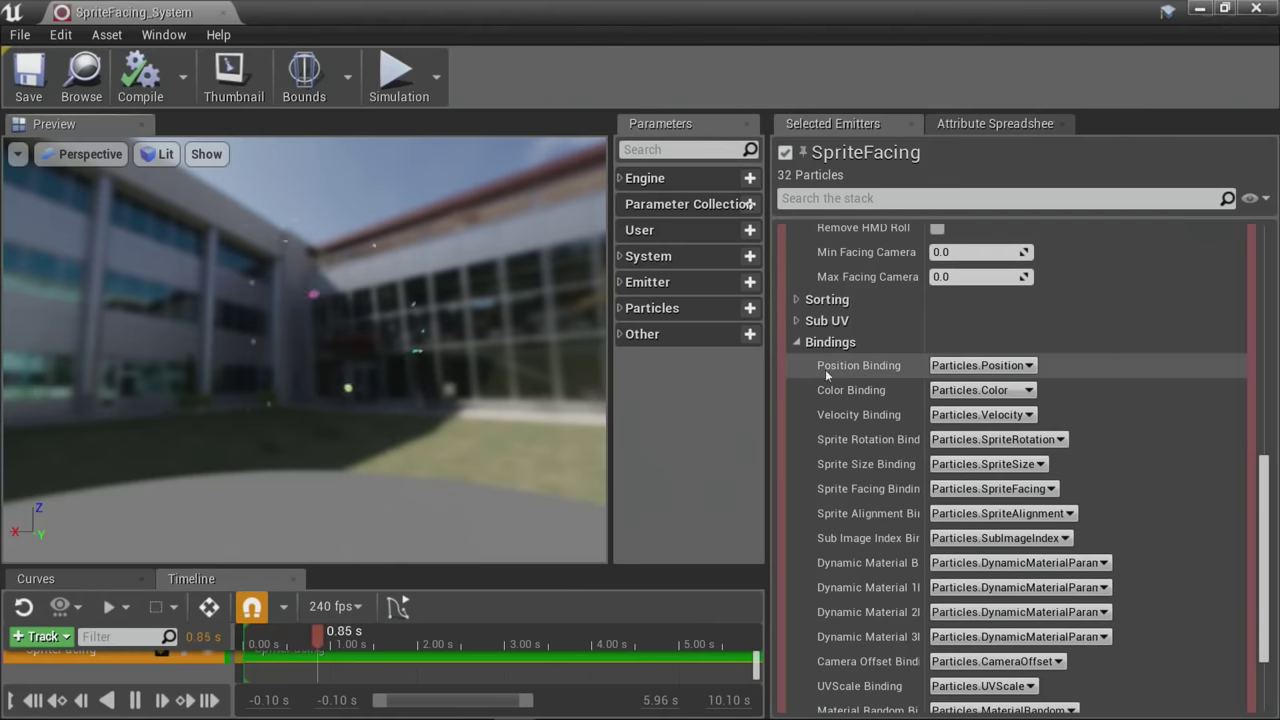
left_click(977, 366)
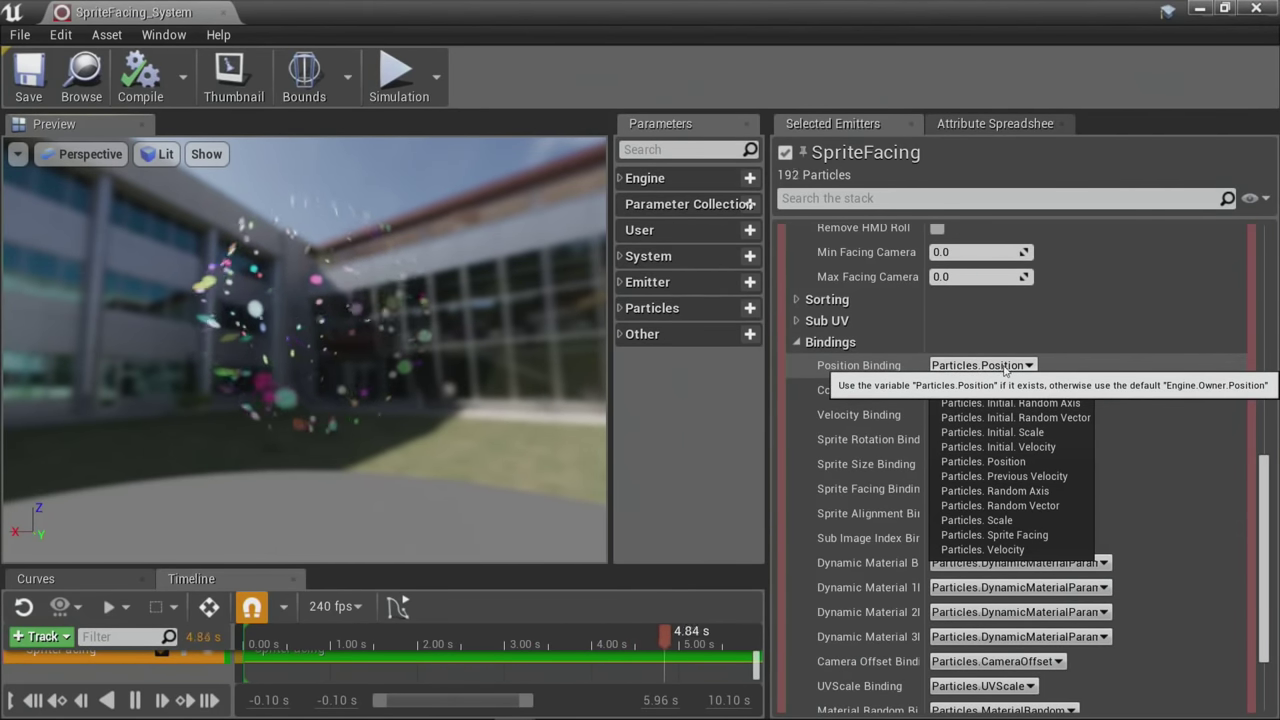
left_click(860, 368)
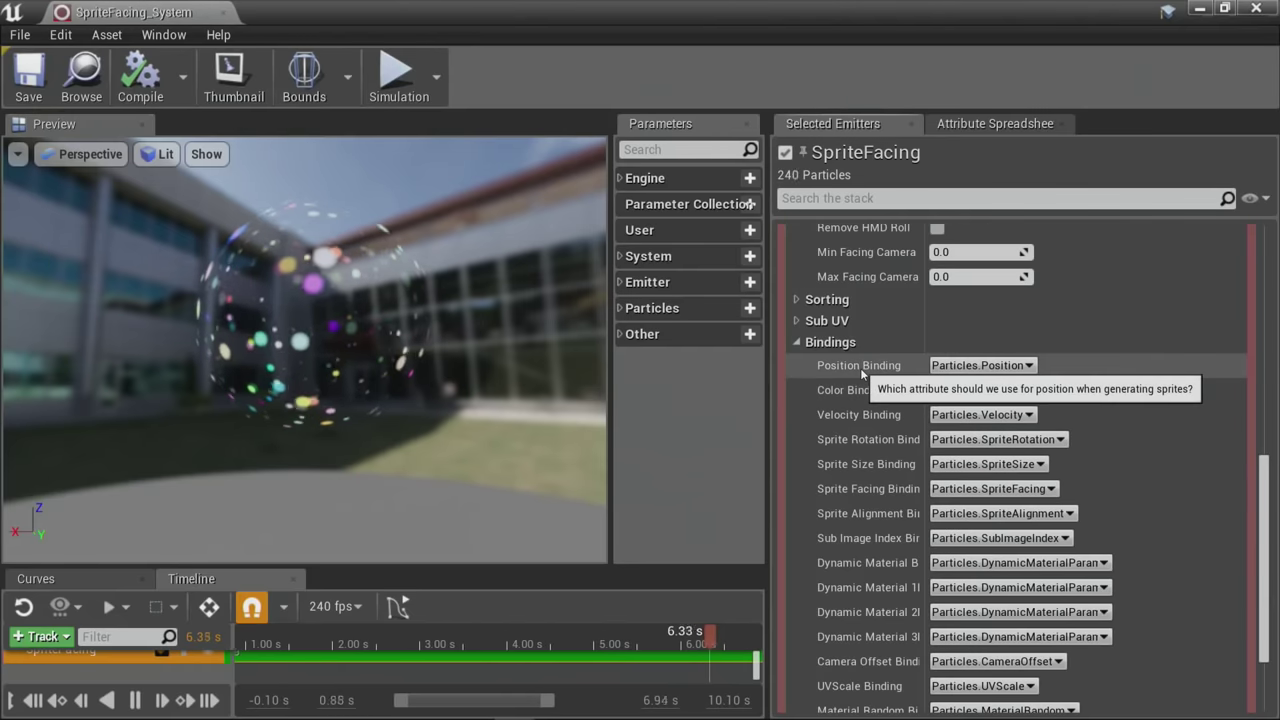
left_click(983, 365)
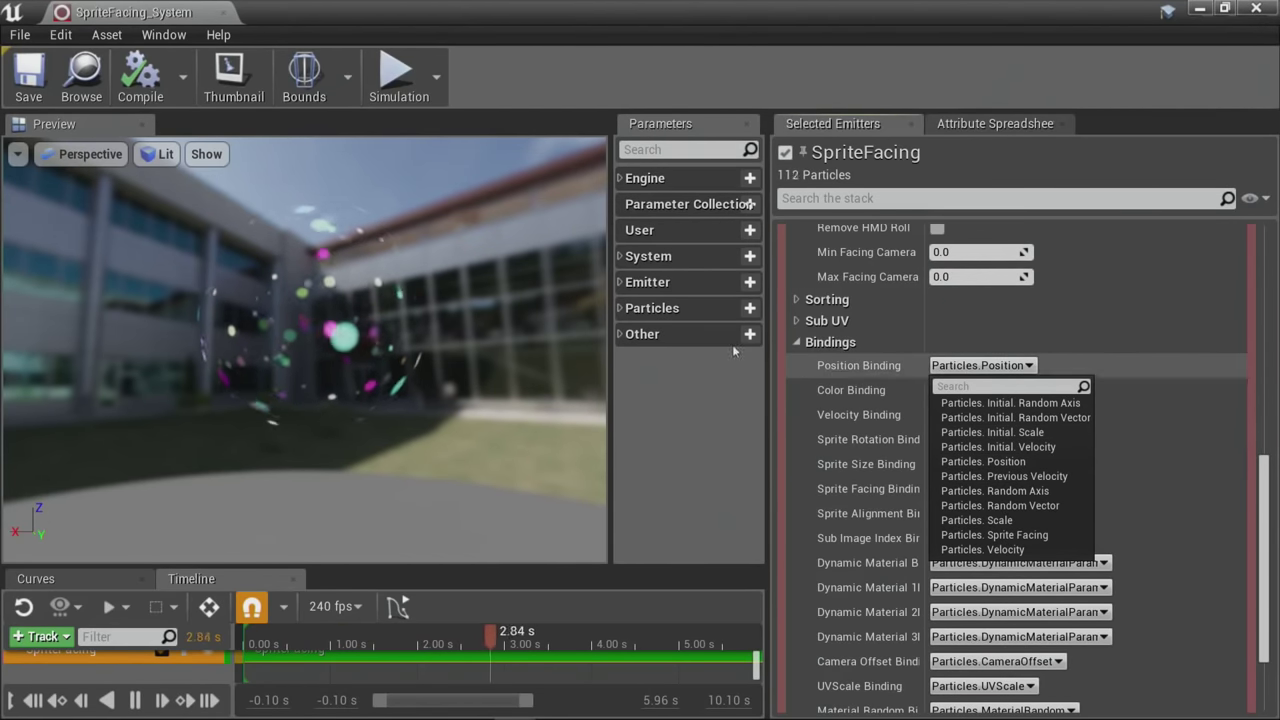
left_click_drag(349, 332, 430, 340)
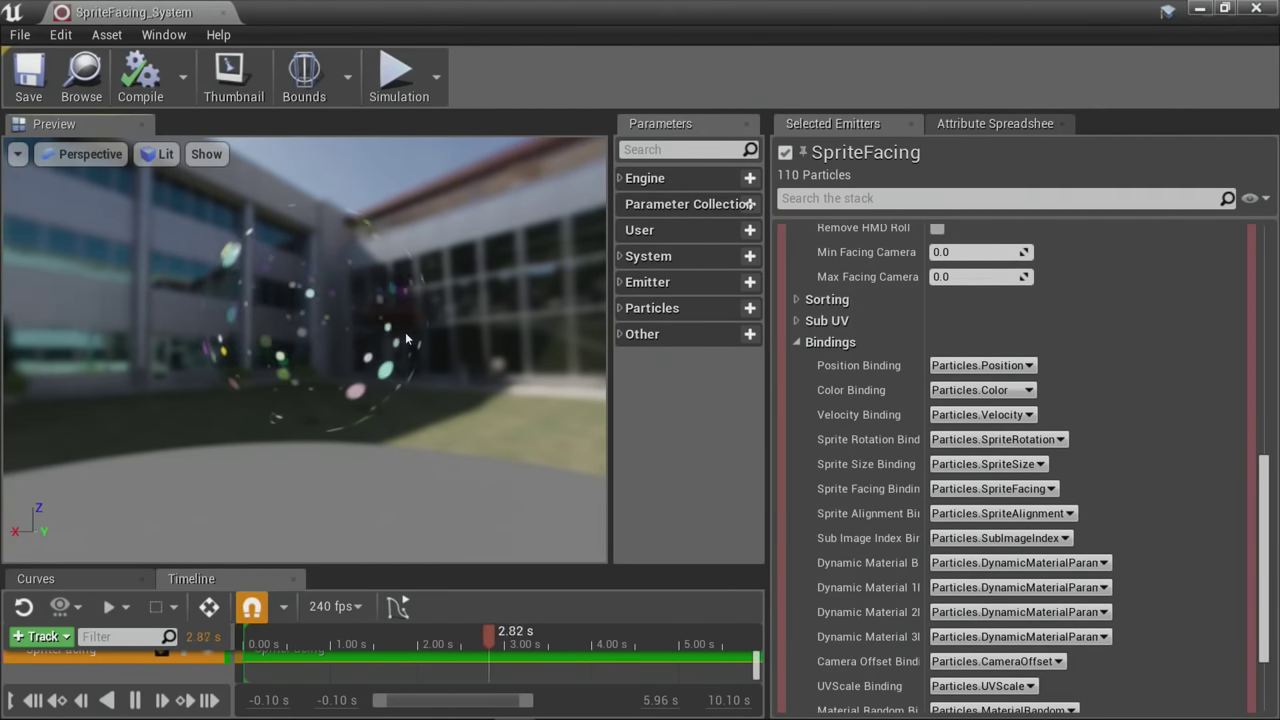
mouse_move(853, 492)
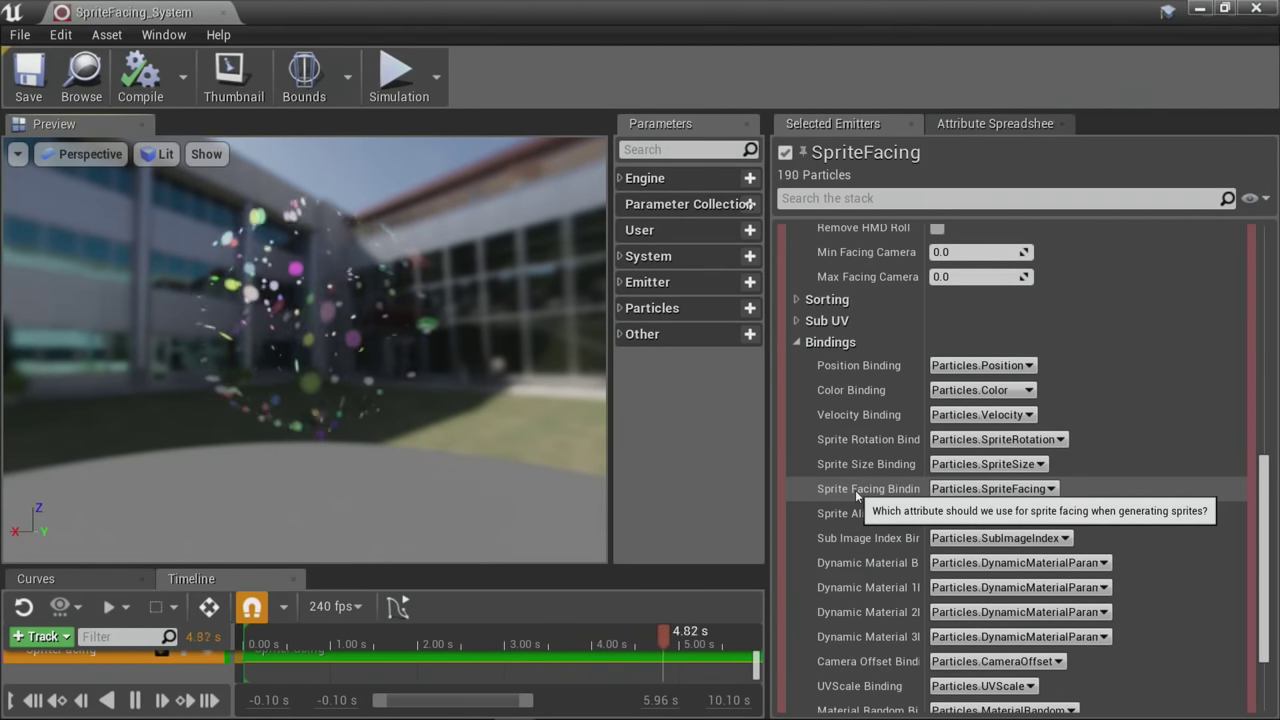
scroll(1005, 488, "down", 1)
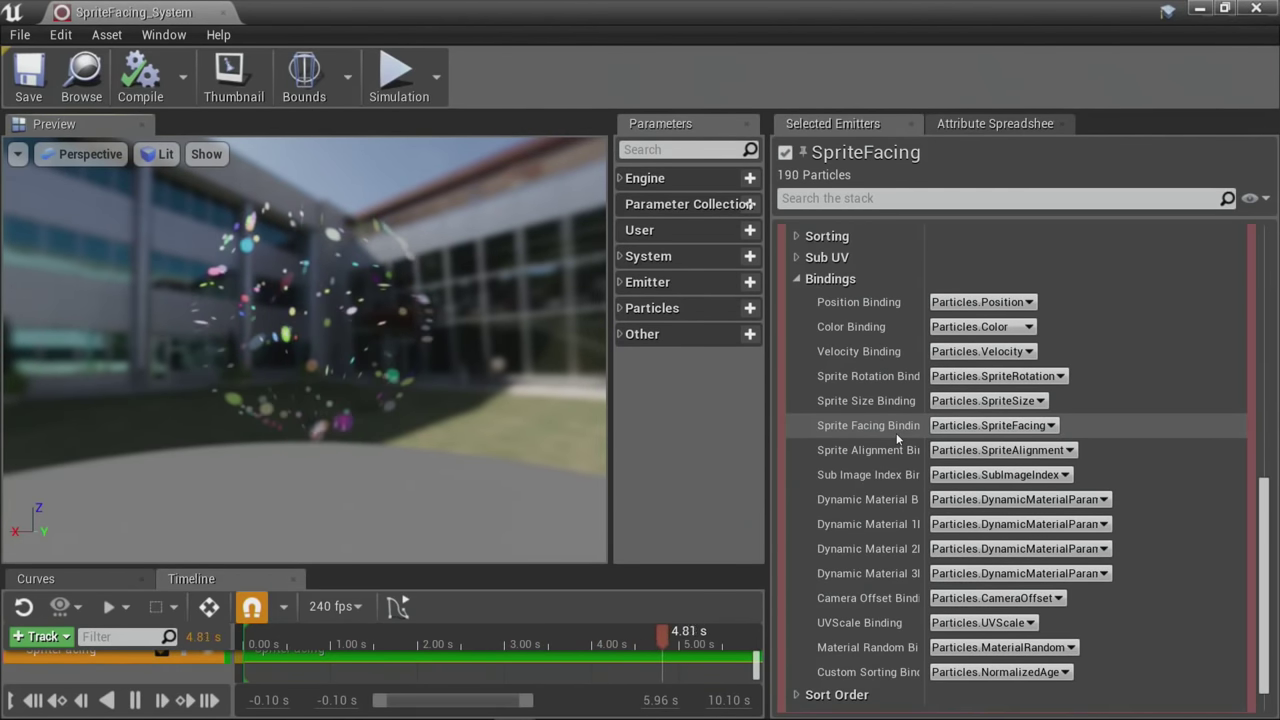
left_click_drag(283, 341, 656, 371)
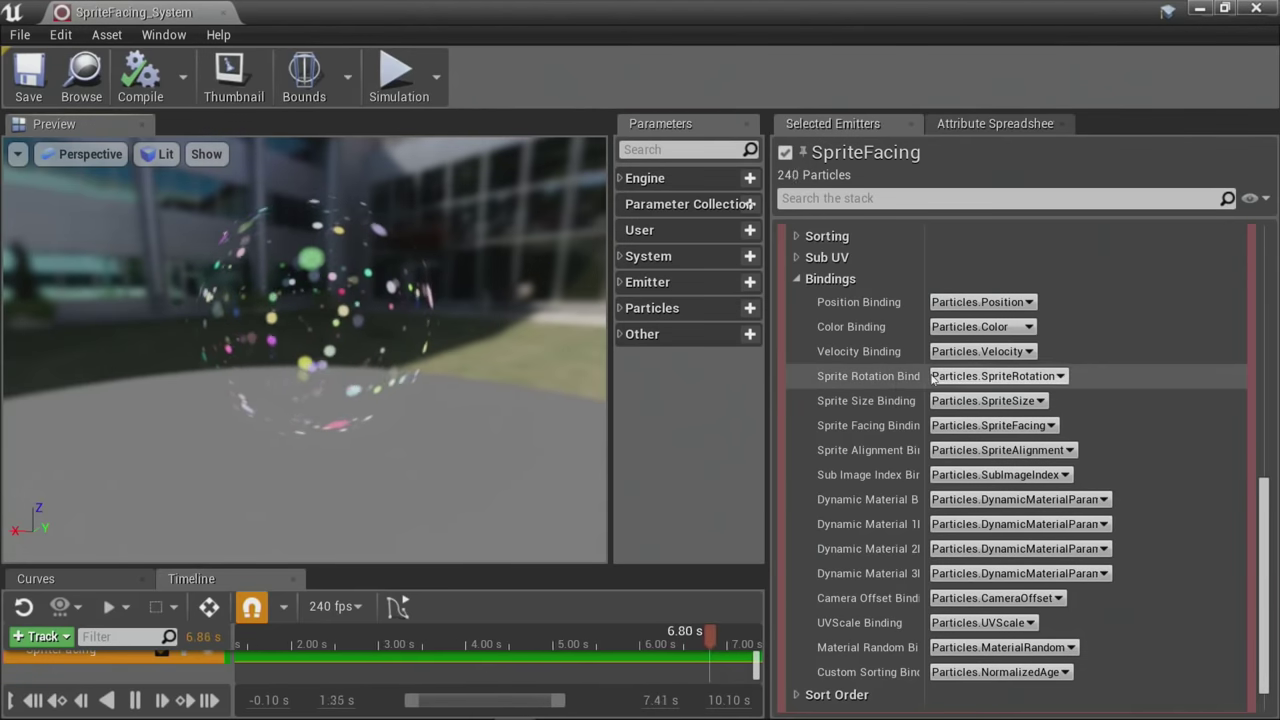
Step: Expand both Particle Update modules that set Particles.SpriteFacing and disable the one using Rotate Vector
scroll(955, 390, "up", 5)
scroll(954, 394, "up", 4)
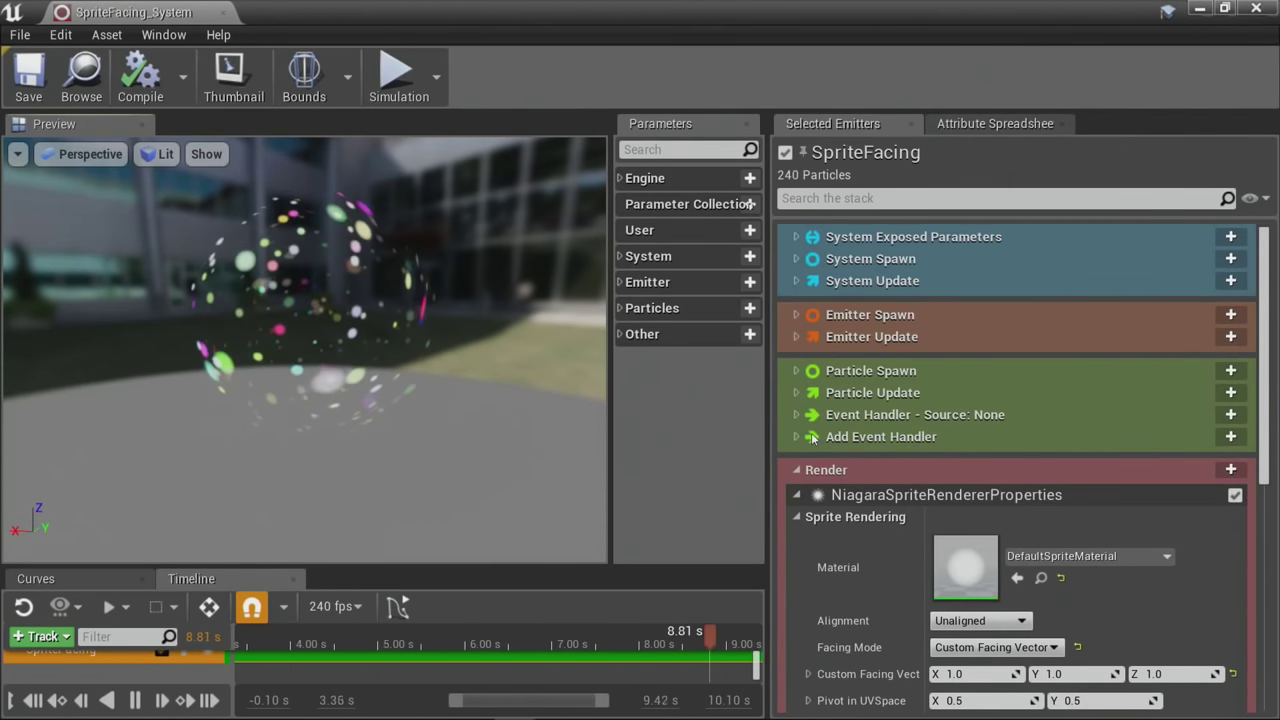
left_click(797, 337)
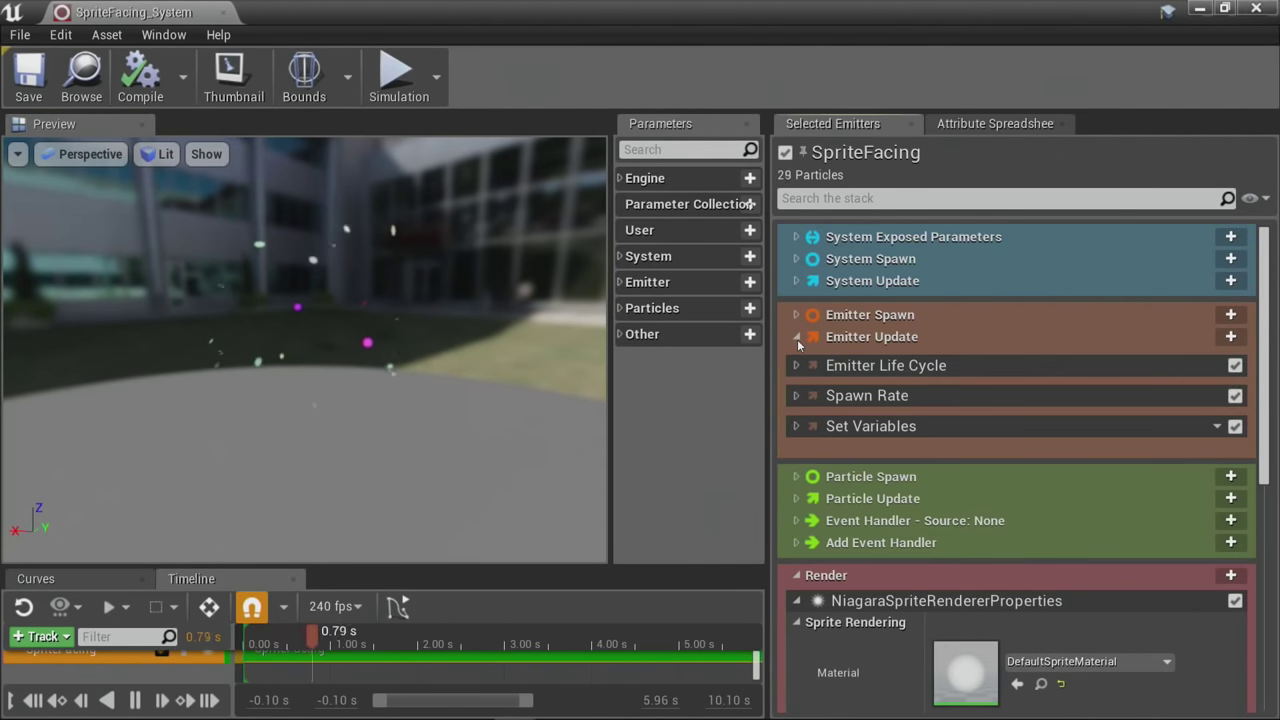
left_click(796, 498)
scroll(798, 496, "down", 3)
scroll(837, 505, "down", 2)
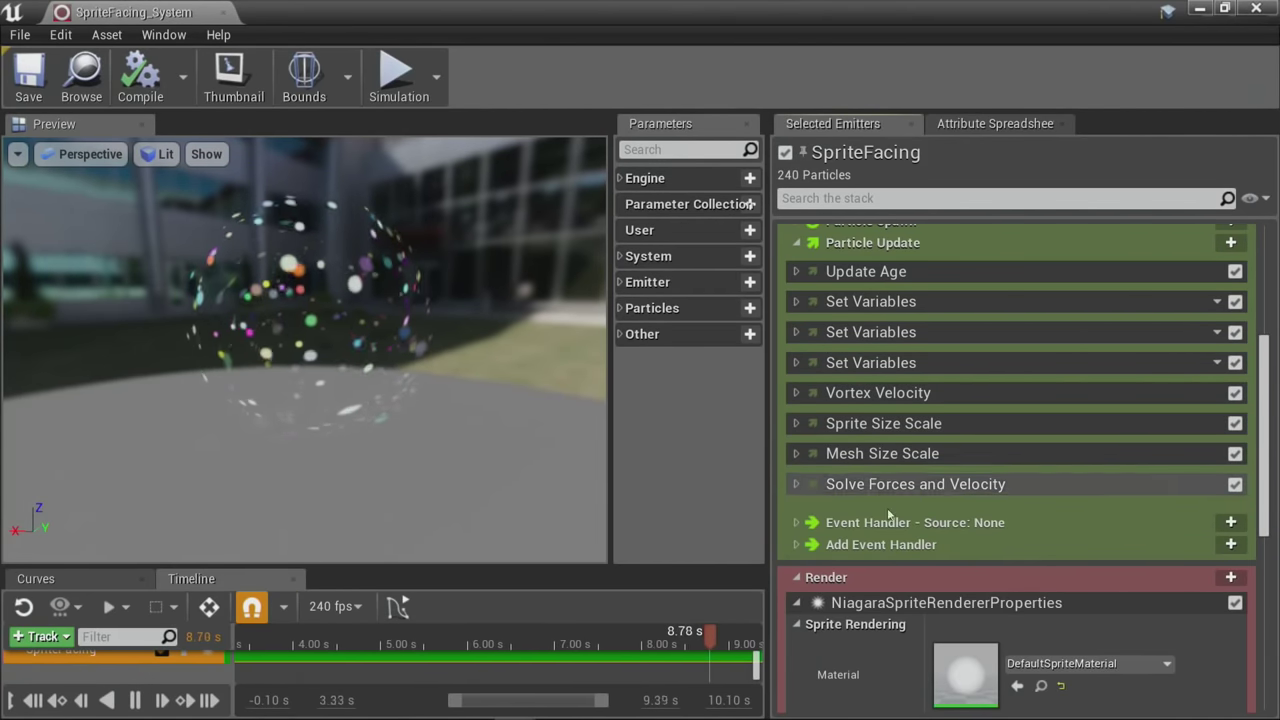
left_click(796, 364)
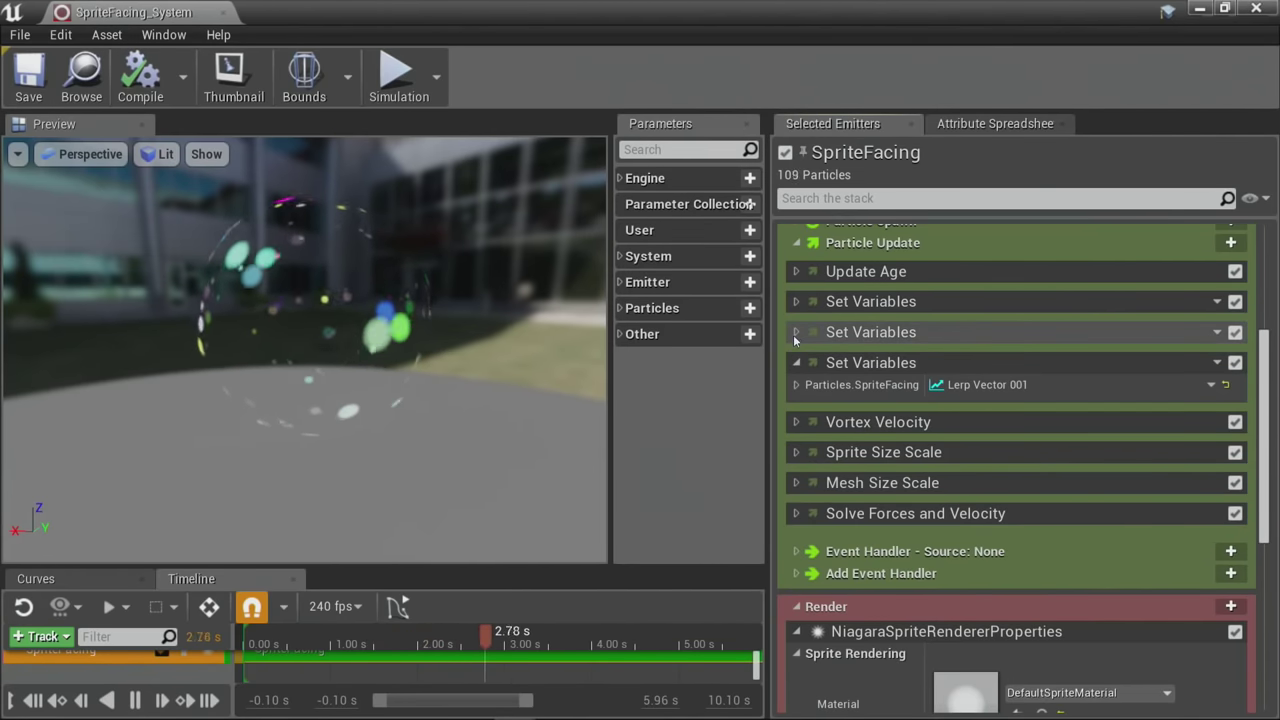
left_click(796, 333)
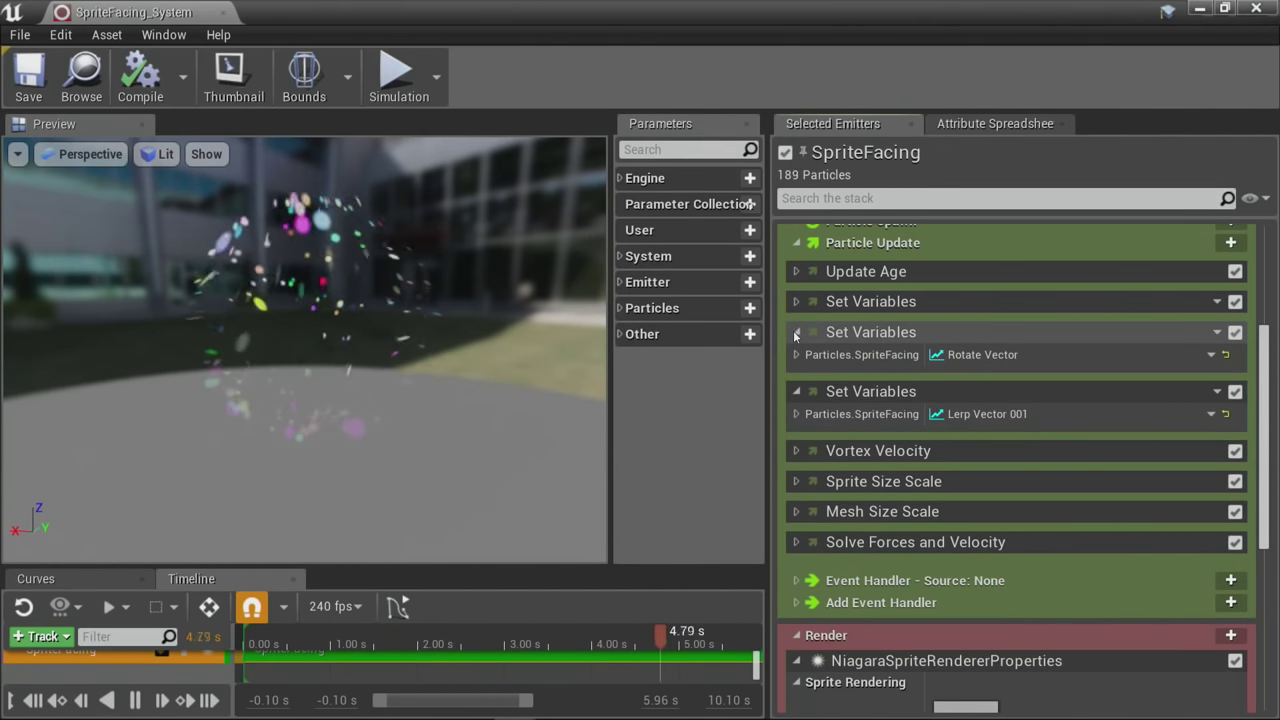
left_click(1236, 333)
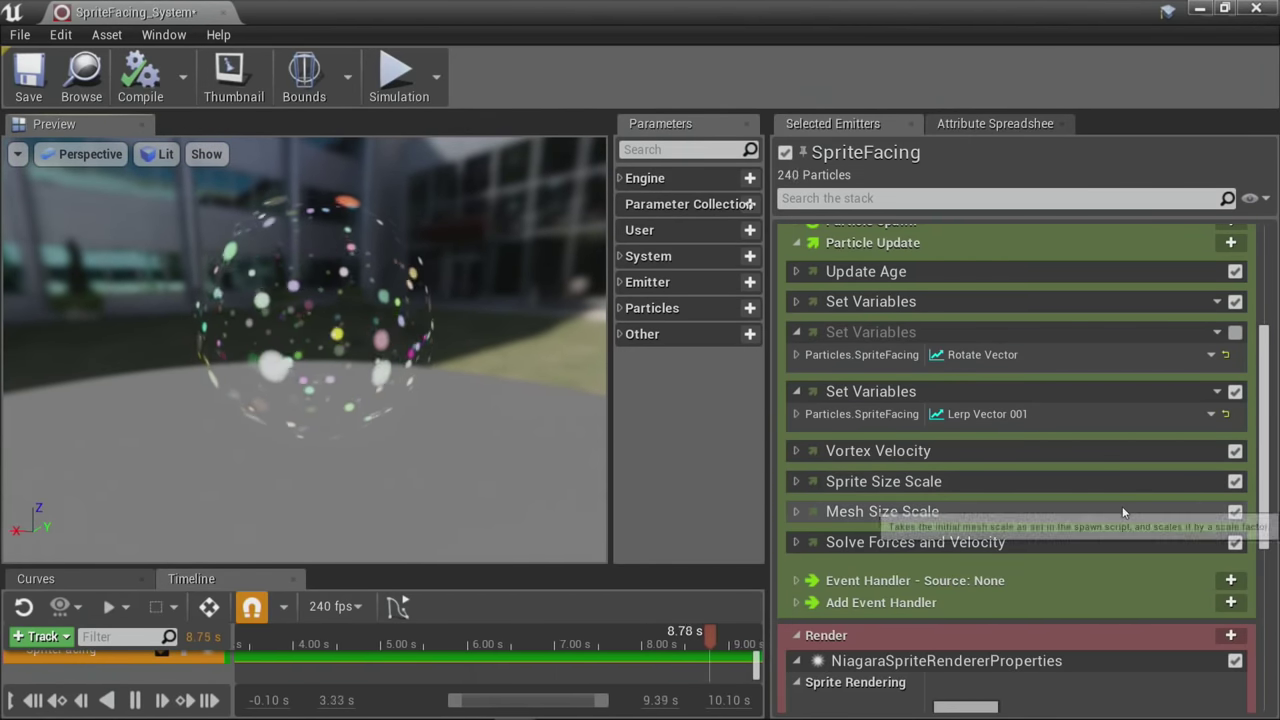
Step: Try the sprite renderer's Facing Mode as Face Camera, view the particles from another angle, and restore Custom Facing Vector
scroll(1120, 506, "down", 10)
scroll(1117, 514, "down", 4)
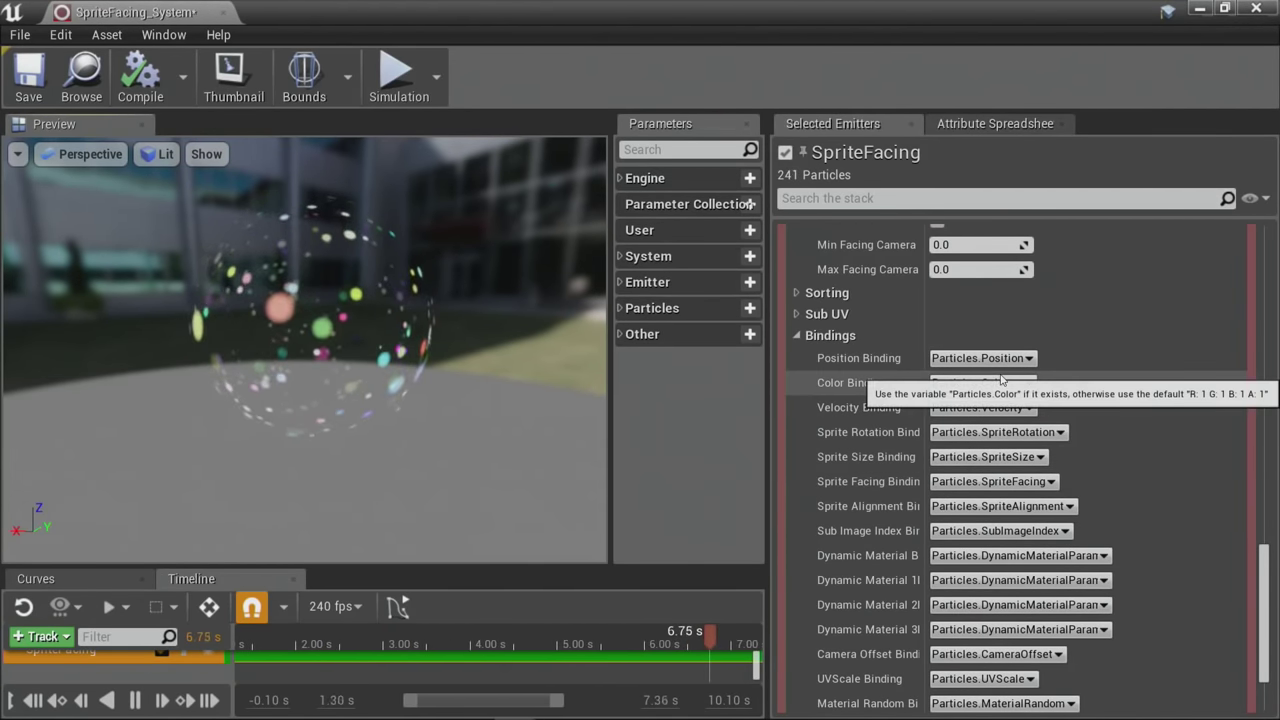
scroll(980, 388, "up", 6)
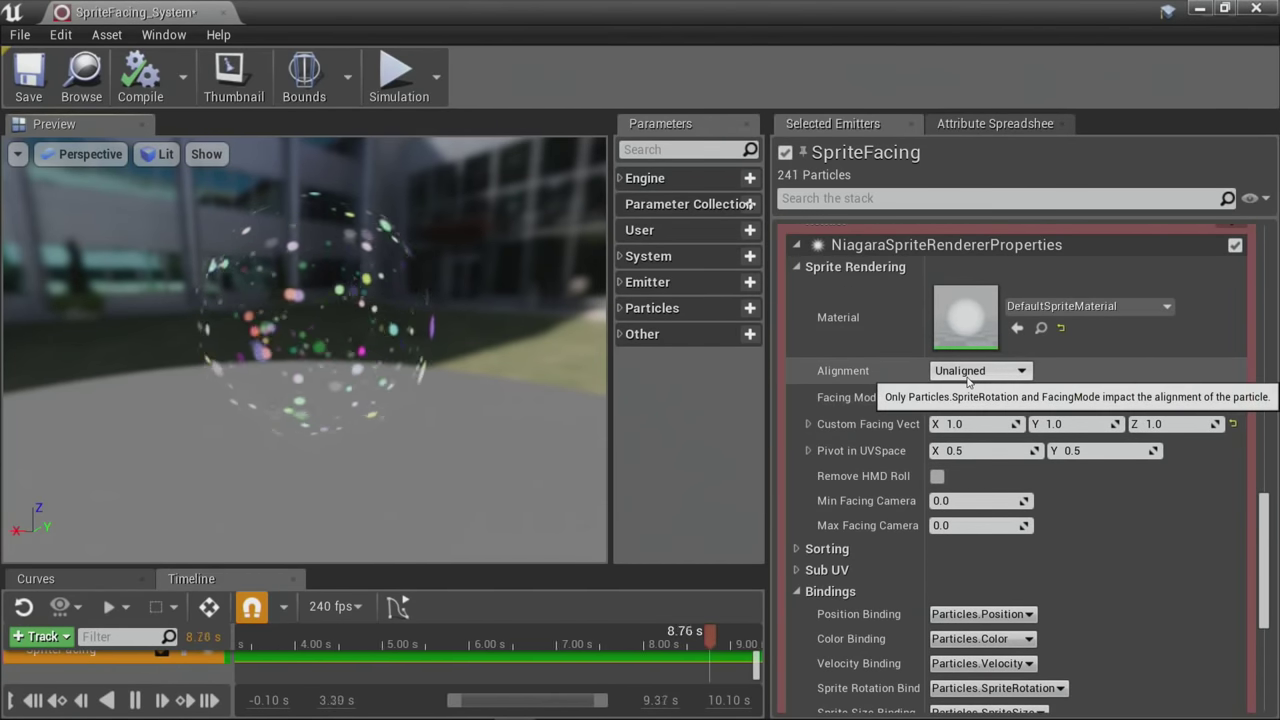
left_click(988, 398)
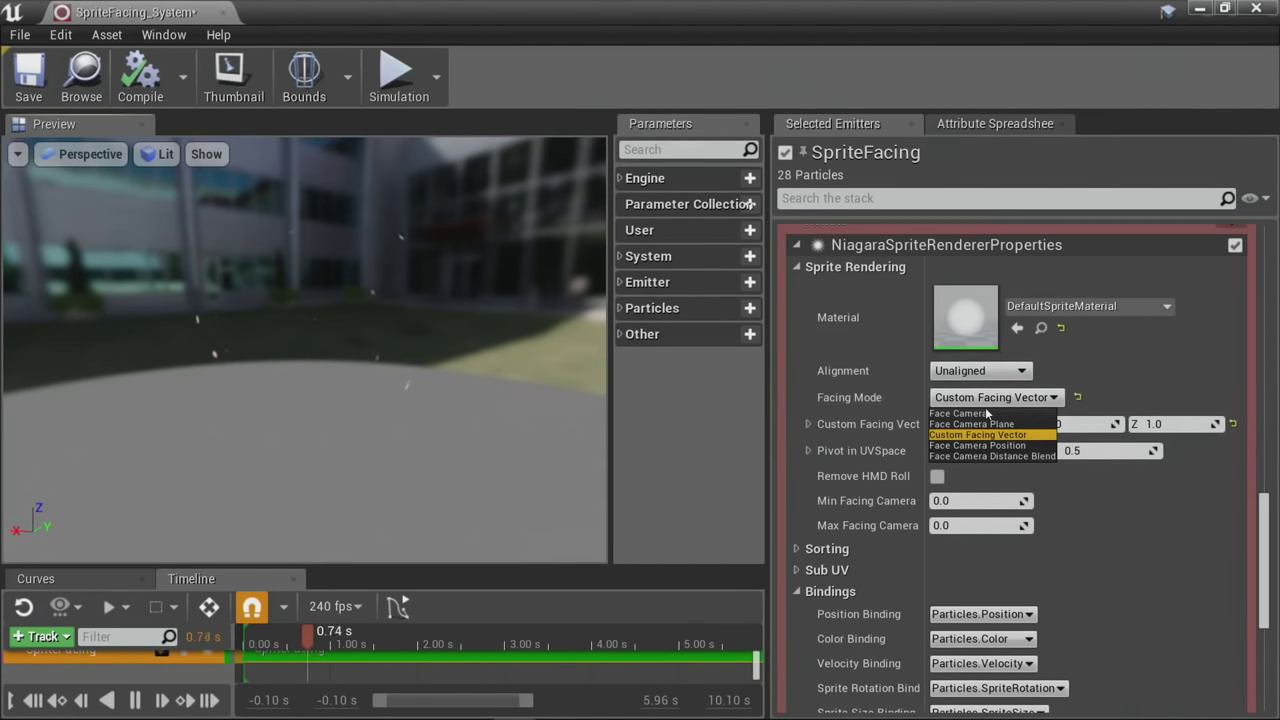
left_click(972, 413)
left_click_drag(229, 377, 485, 389)
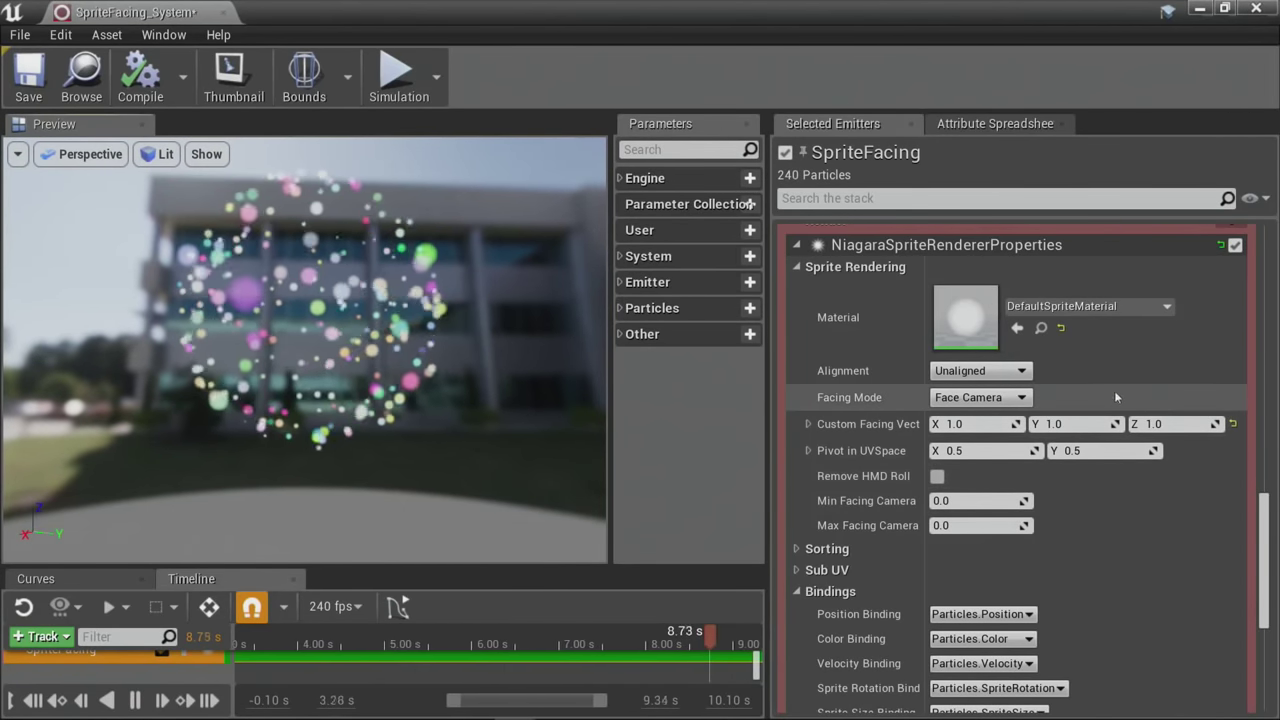
left_click(1012, 398)
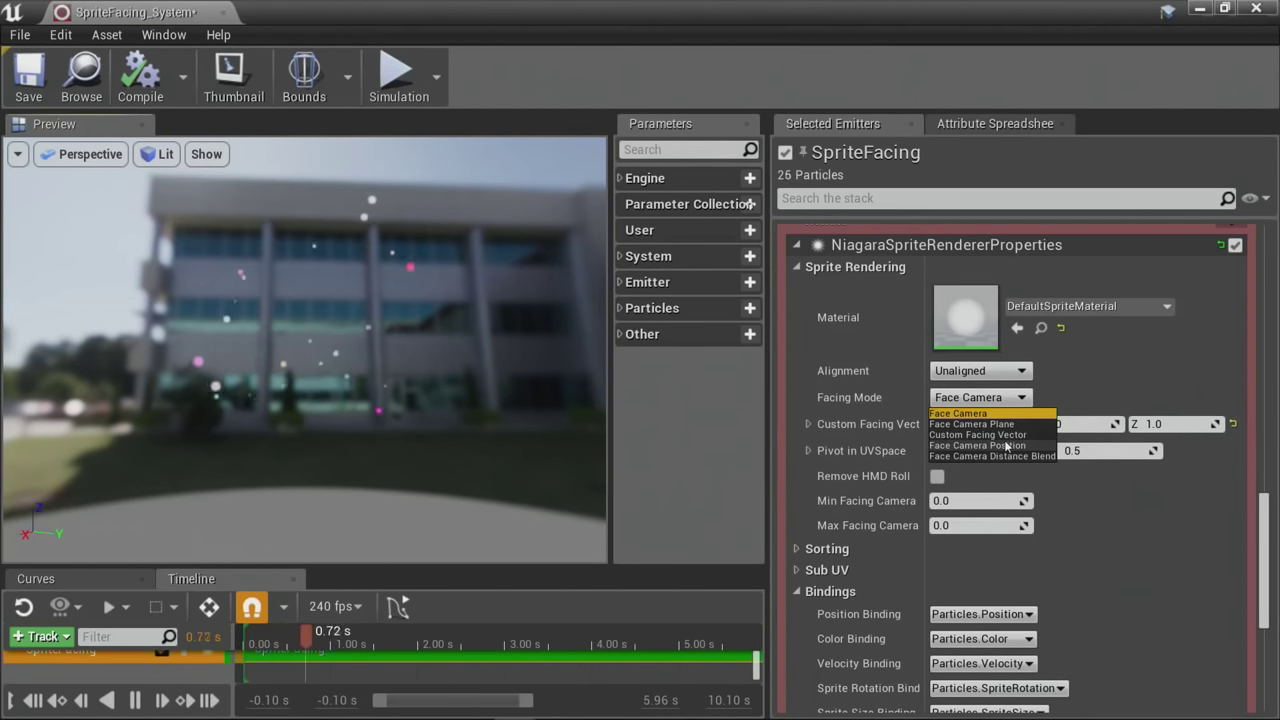
left_click(1000, 435)
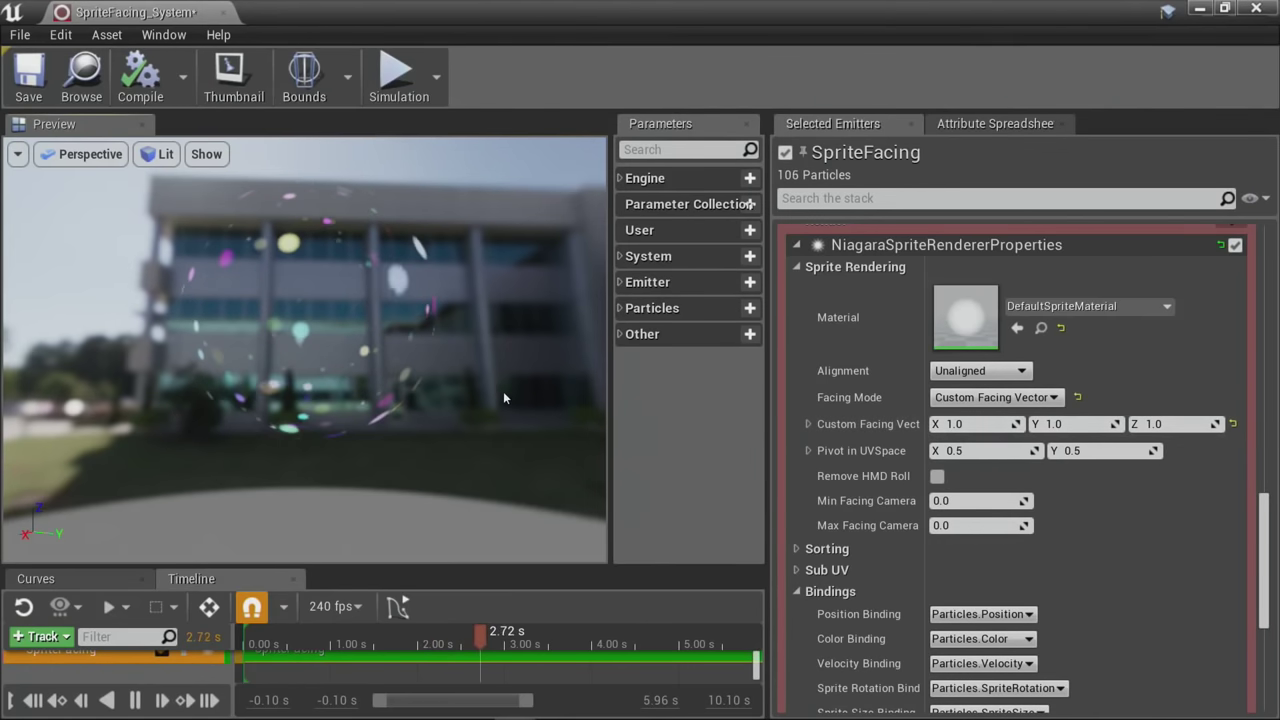
Step: Examine the custom-facing sprites in the preview from several angles, alongside the renderer's Sprite Facing Binding to Particles.SpriteFacing
left_click_drag(503, 391, 503, 366)
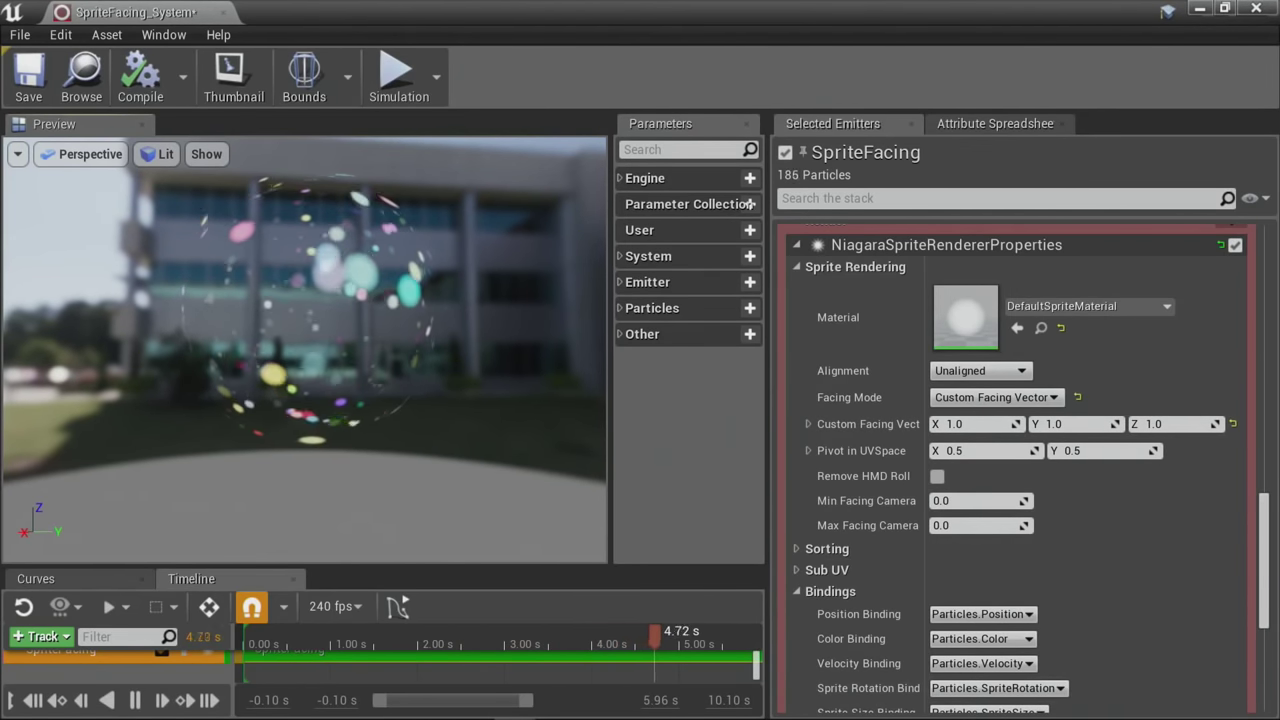
scroll(1060, 550, "down", 5)
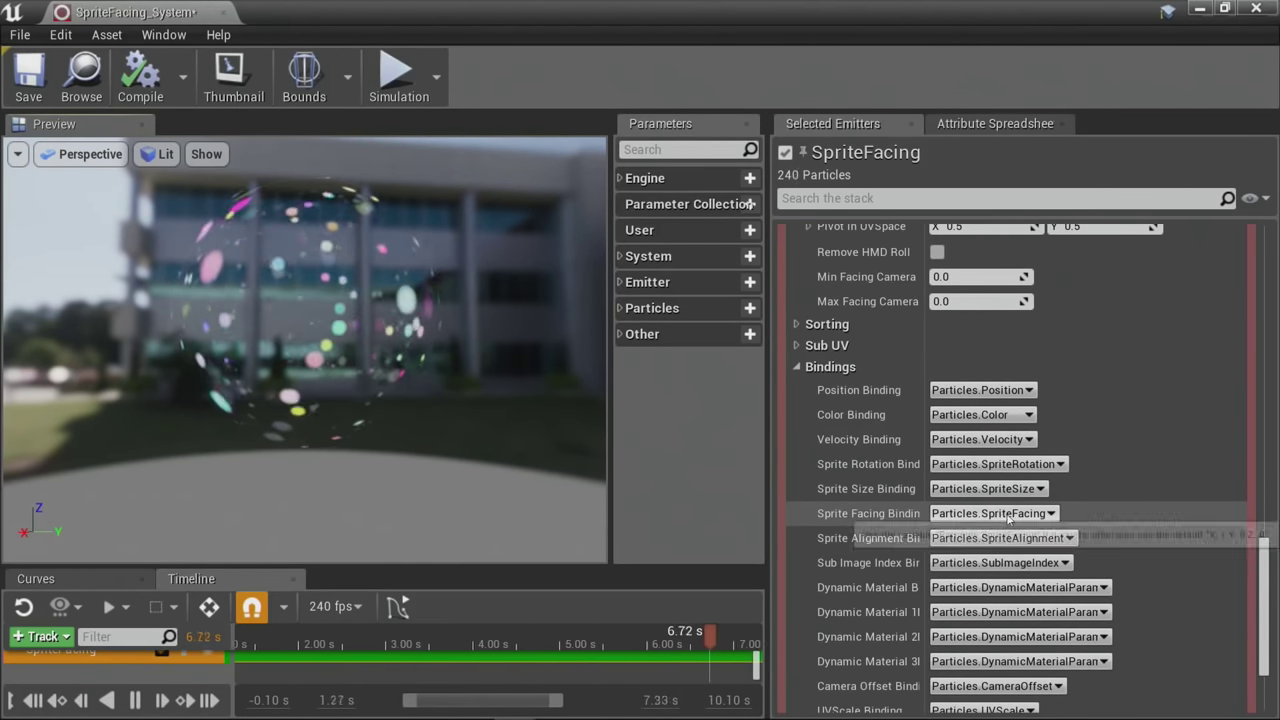
left_click_drag(503, 391, 420, 391)
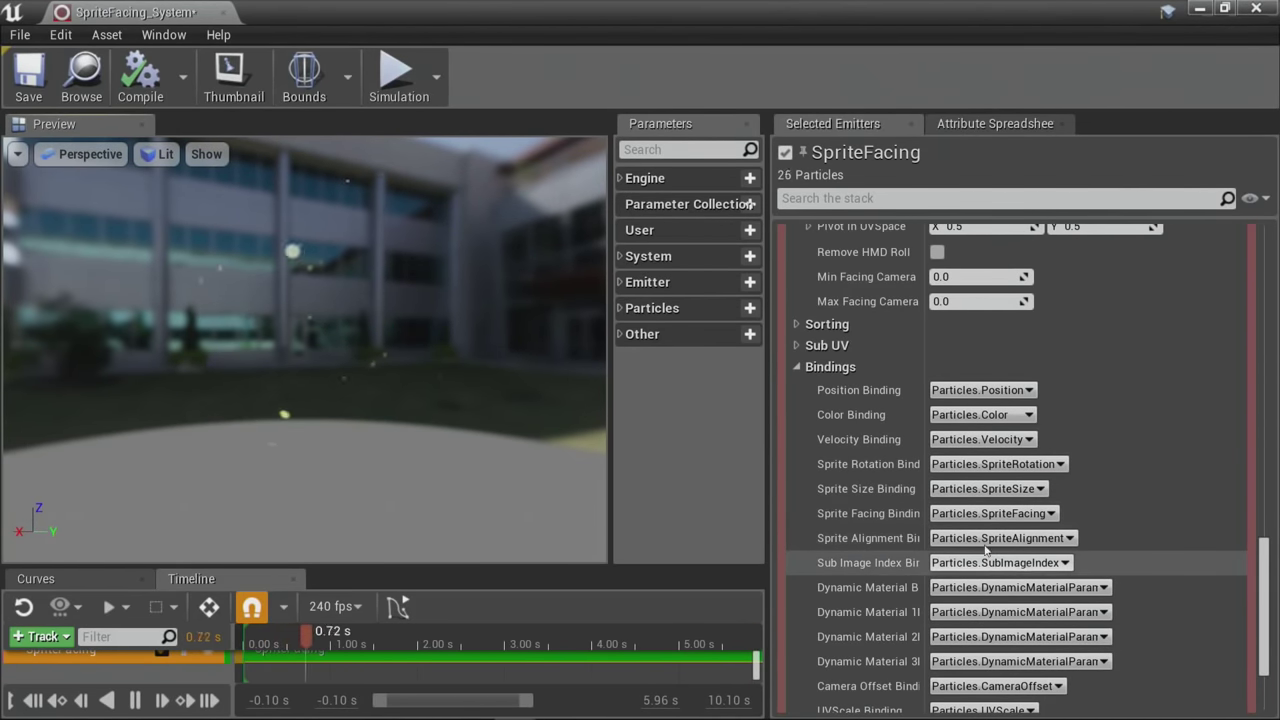
left_click_drag(270, 292, 270, 312)
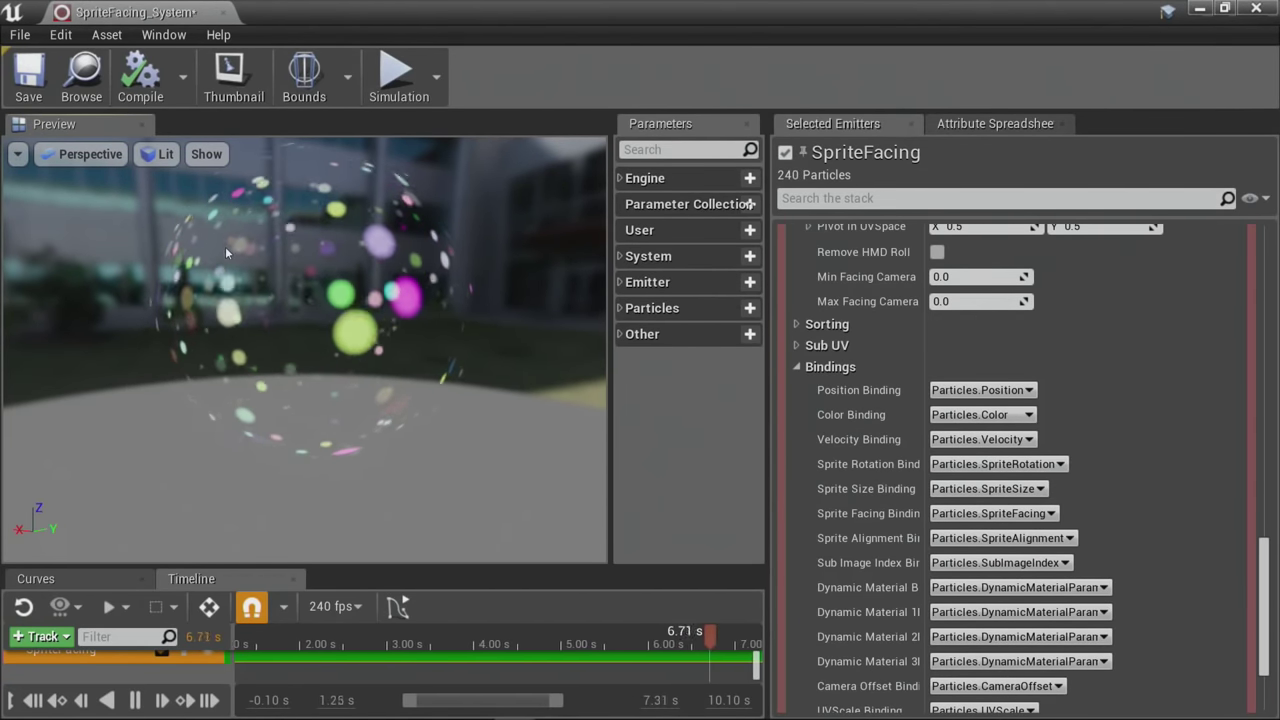
mouse_move(316, 284)
left_mouse_down()
mouse_move(318, 304)
mouse_move(318, 280)
mouse_move(326, 292)
left_mouse_up()
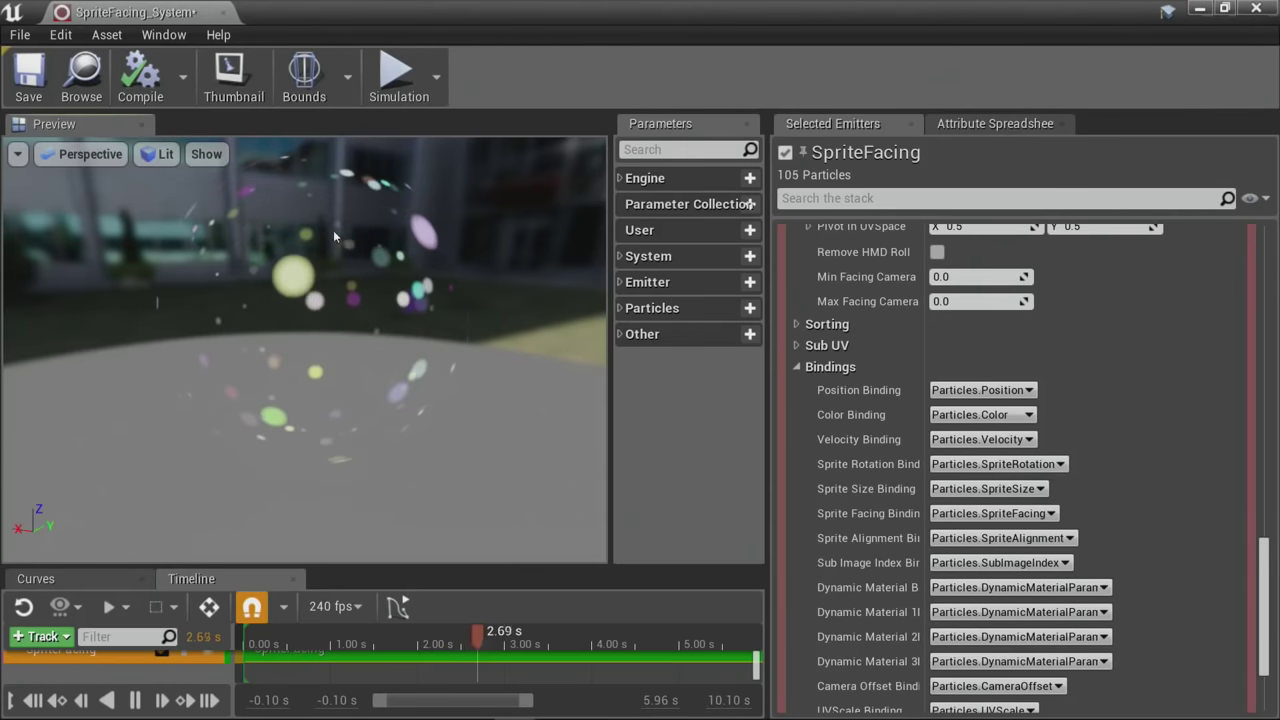
left_click_drag(328, 275, 443, 342)
Step: Expand the Set Variables modules in Emitter Update, at the start of Particle Update and in Particle Spawn to show their variables
scroll(1054, 383, "up", 15)
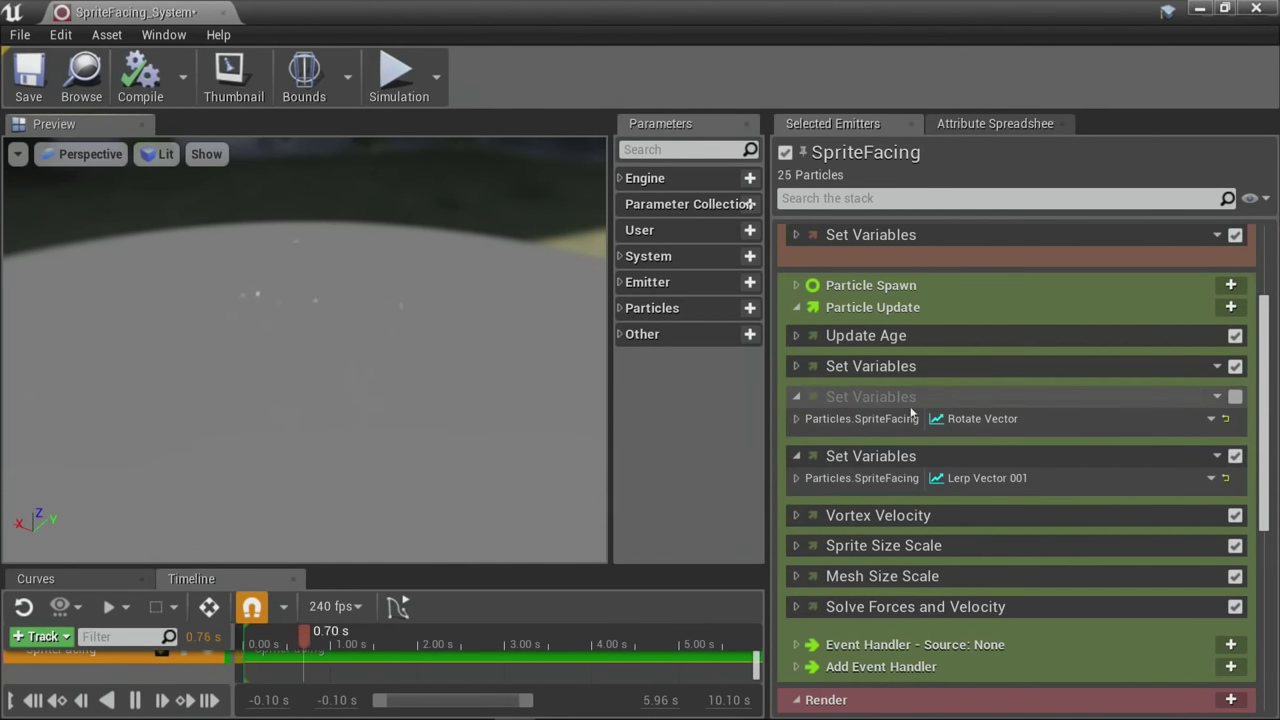
scroll(854, 396, "up", 4)
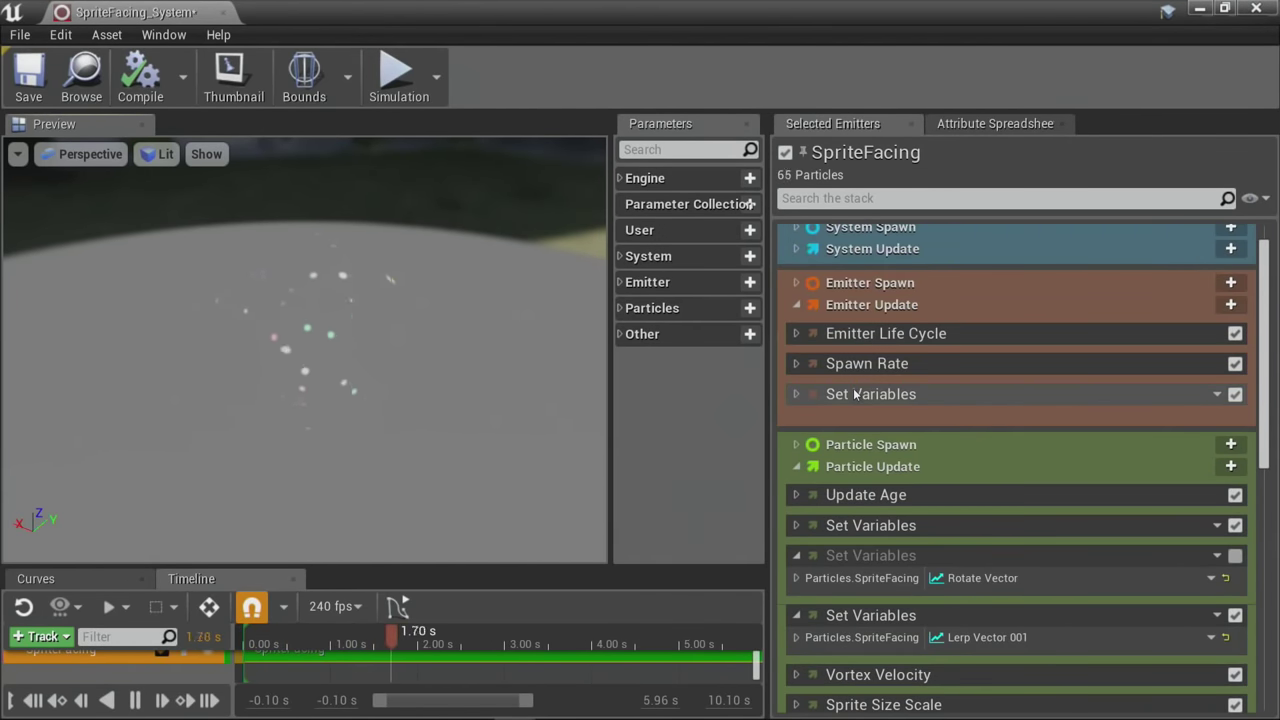
left_click(797, 396)
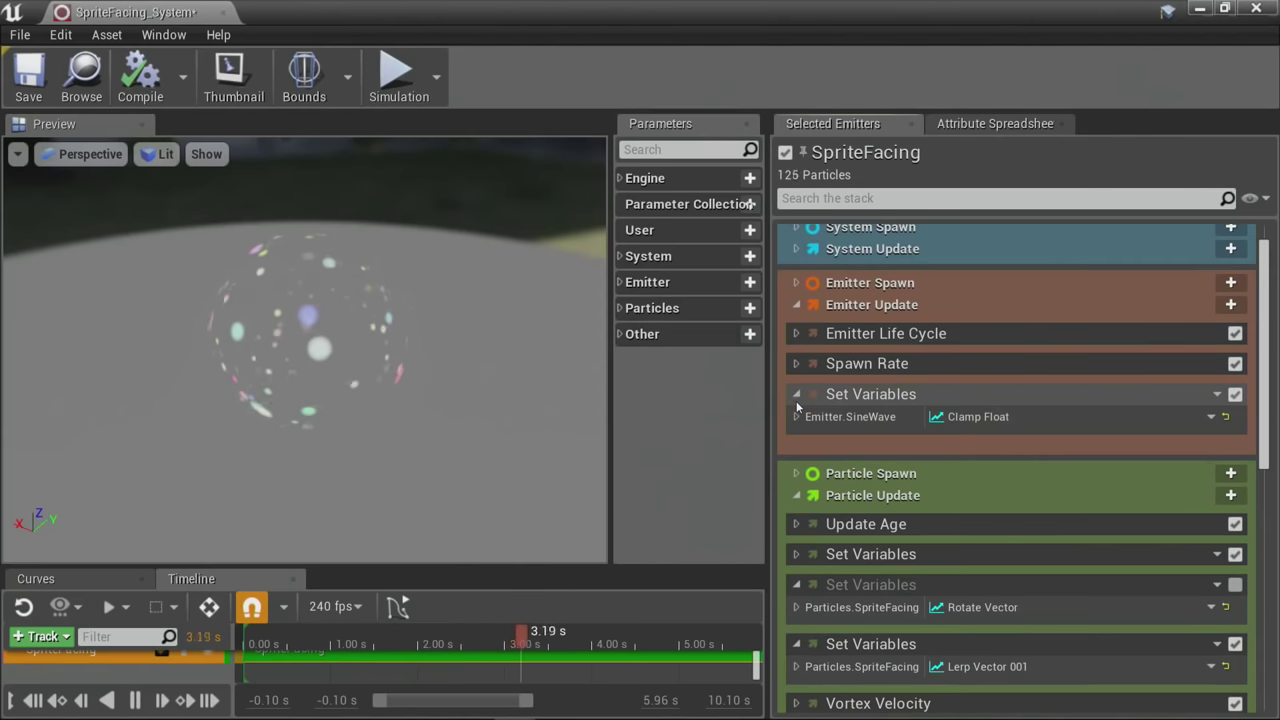
scroll(797, 440, "down", 2)
left_click(797, 458)
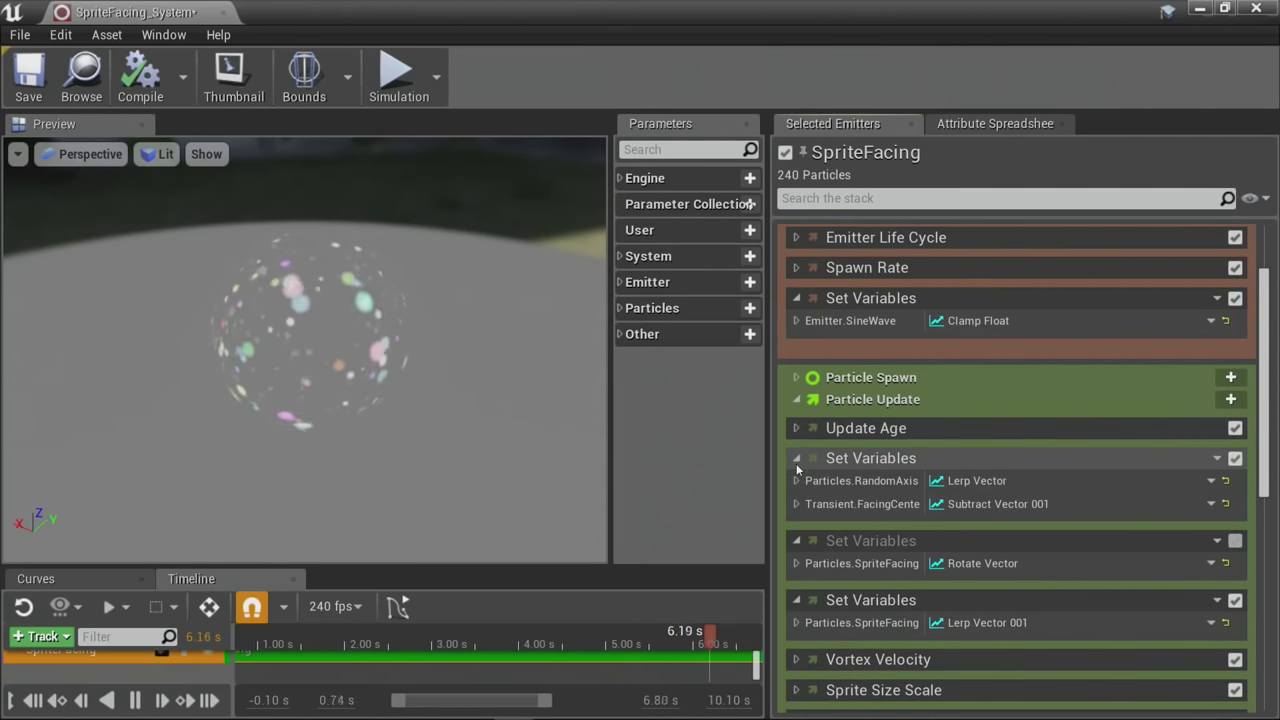
left_click(797, 378)
left_click(797, 407)
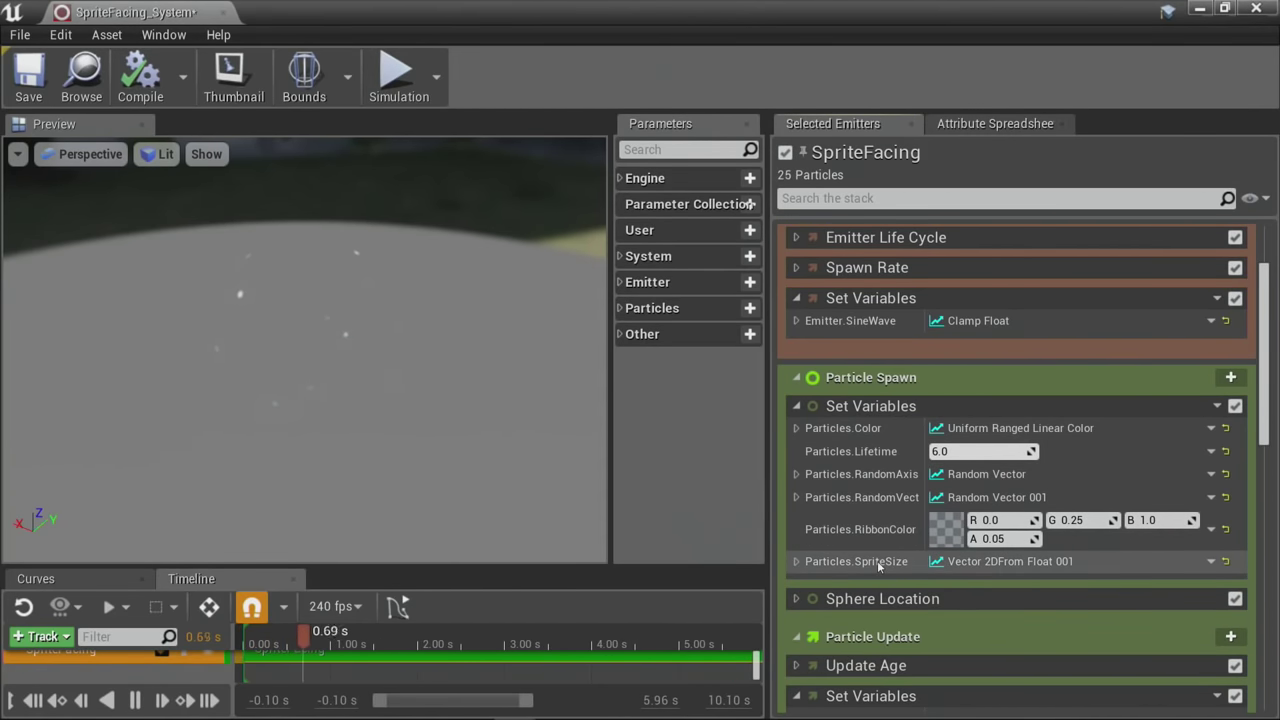
Step: Expand Transient.FacingCenter in Particle Update to show its Subtract Vector inputs and compare them with the particles from another angle
scroll(915, 540, "down", 2)
scroll(919, 534, "down", 3)
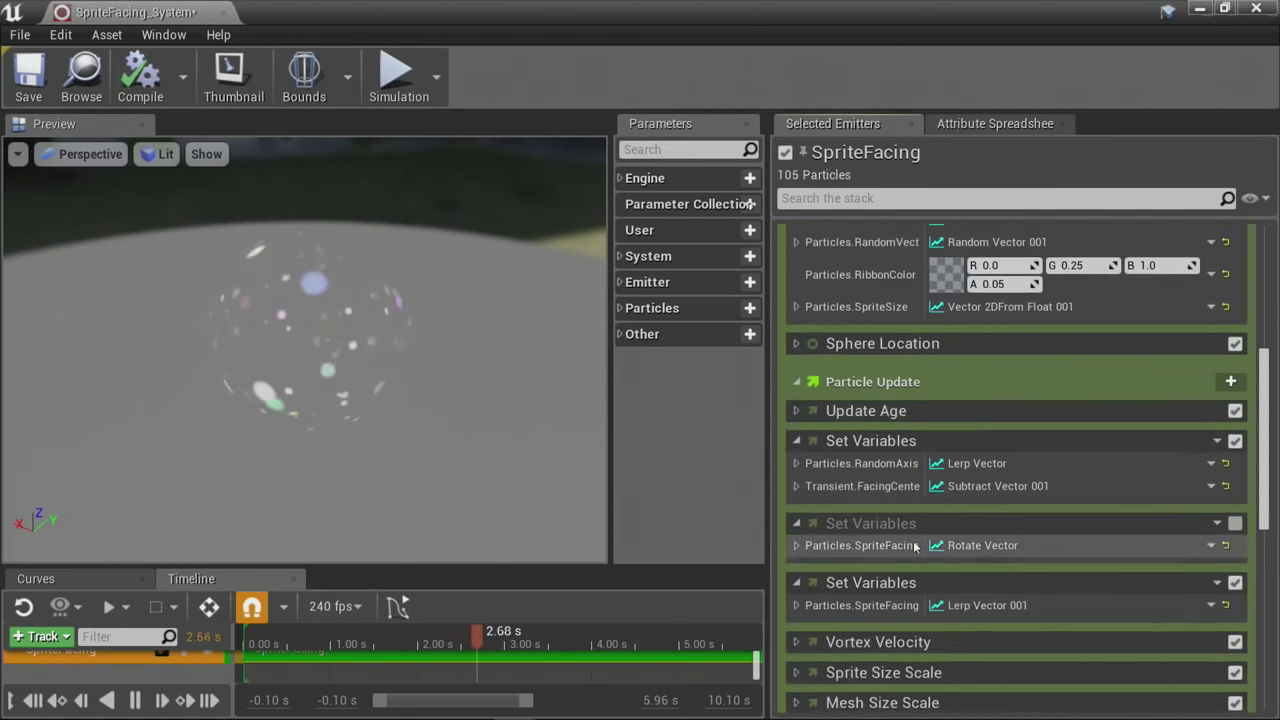
scroll(969, 554, "down", 2)
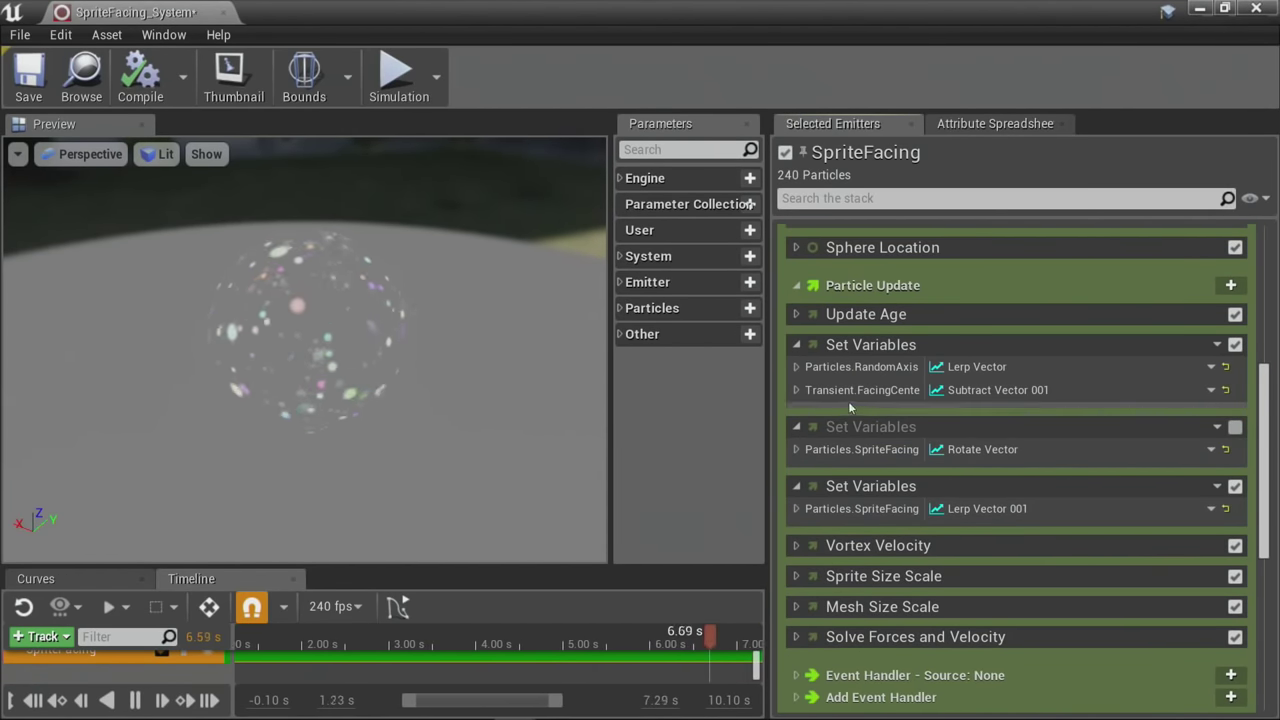
left_click(796, 390)
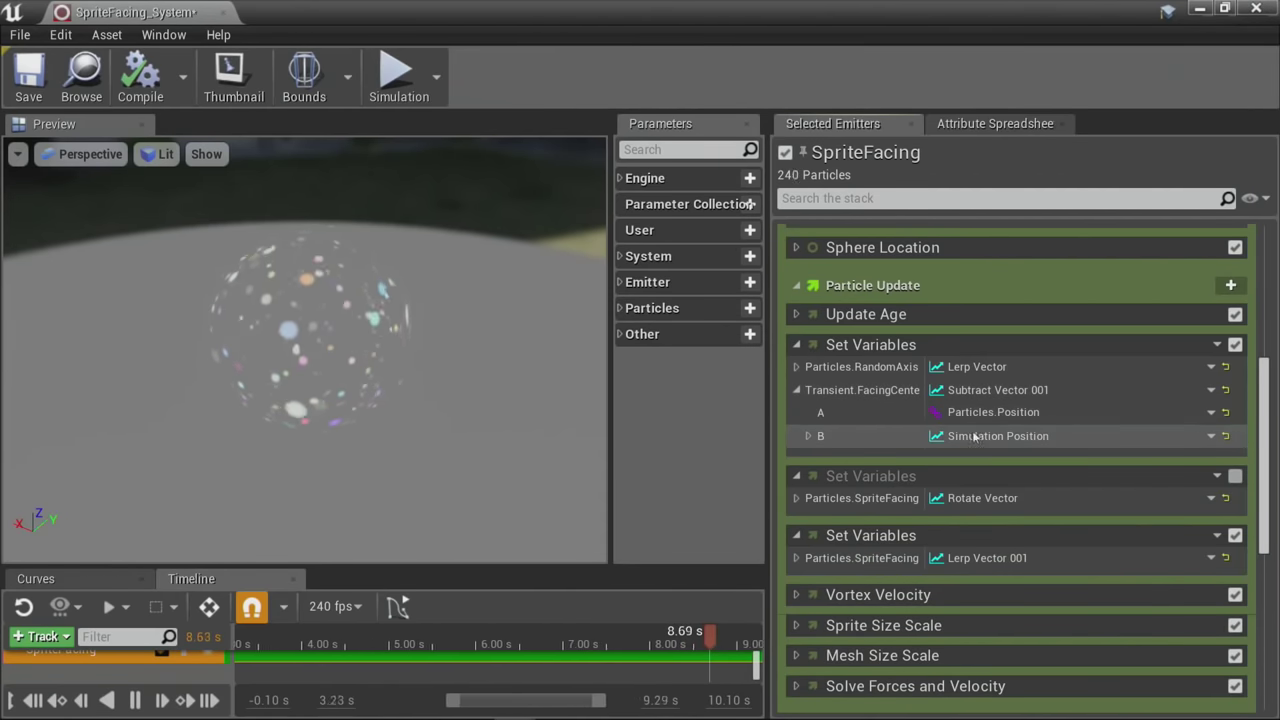
left_click_drag(315, 399, 315, 399)
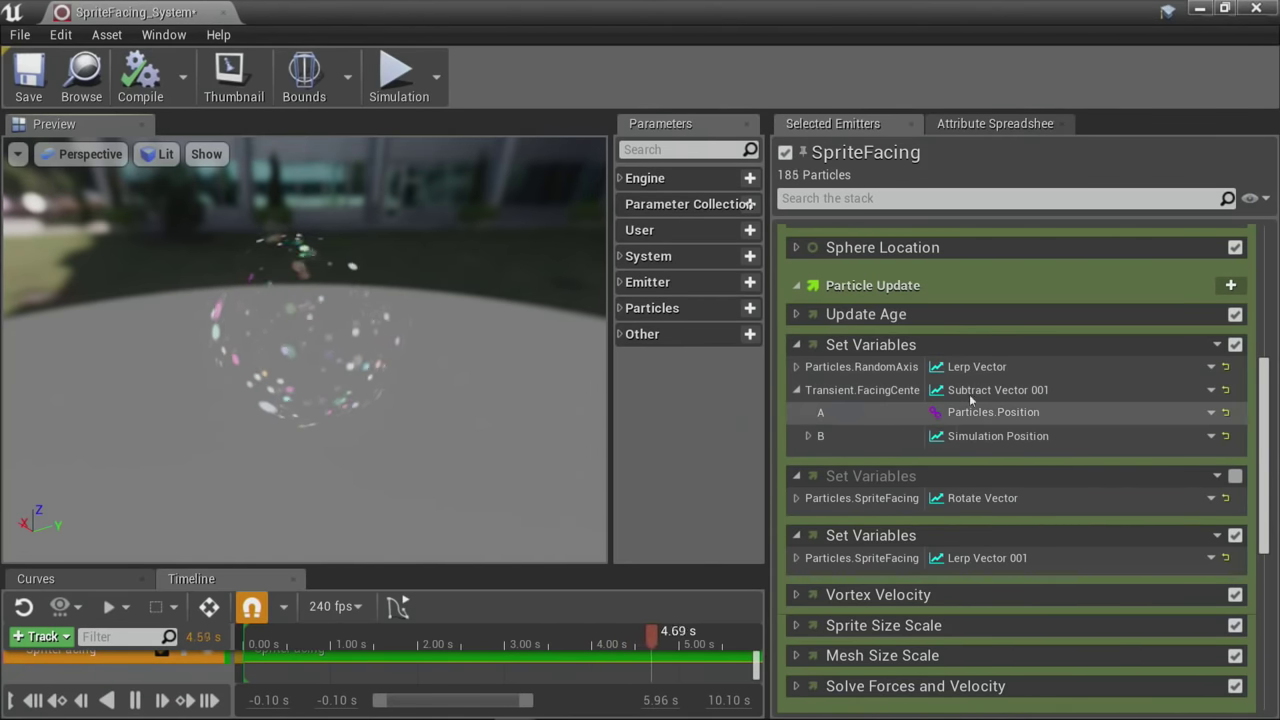
Step: Re-enable the Set Variables module using Rotate Vector and widen the parameter name column to inspect its Particles.SpriteFacing input
scroll(885, 417, "down", 3)
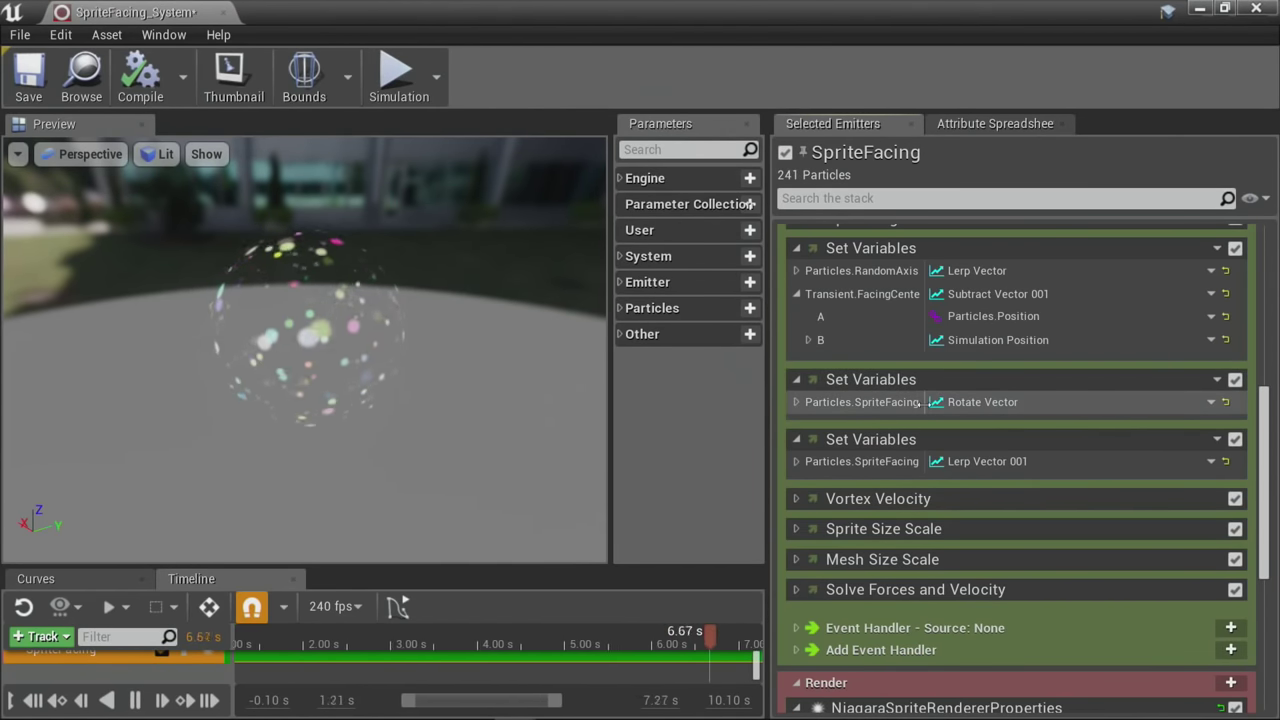
left_click_drag(921, 401, 962, 401)
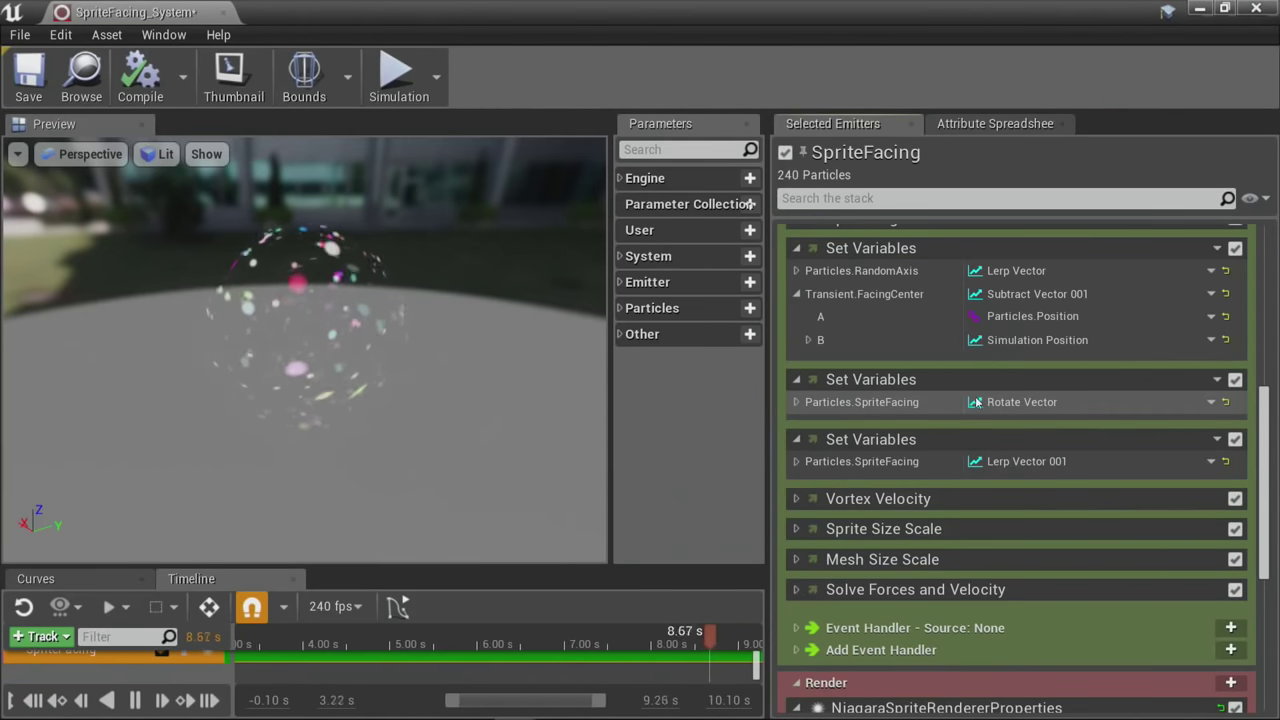
left_click(1211, 402)
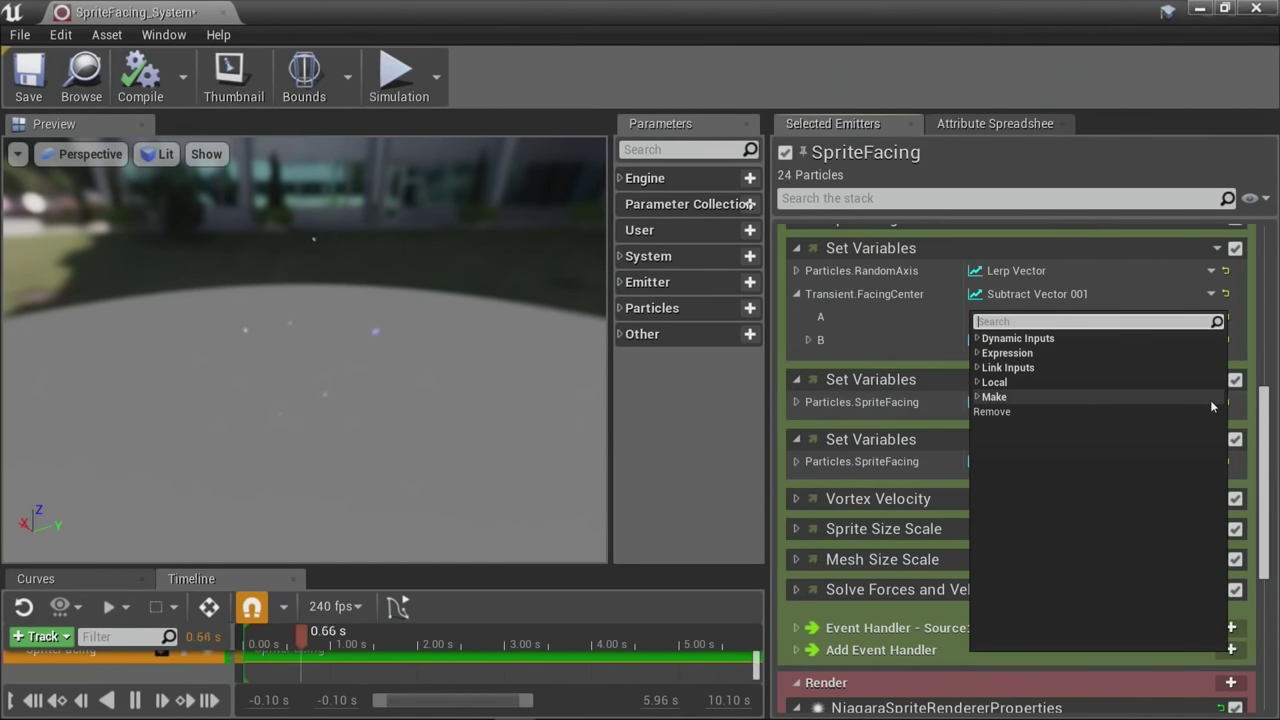
left_click(862, 402)
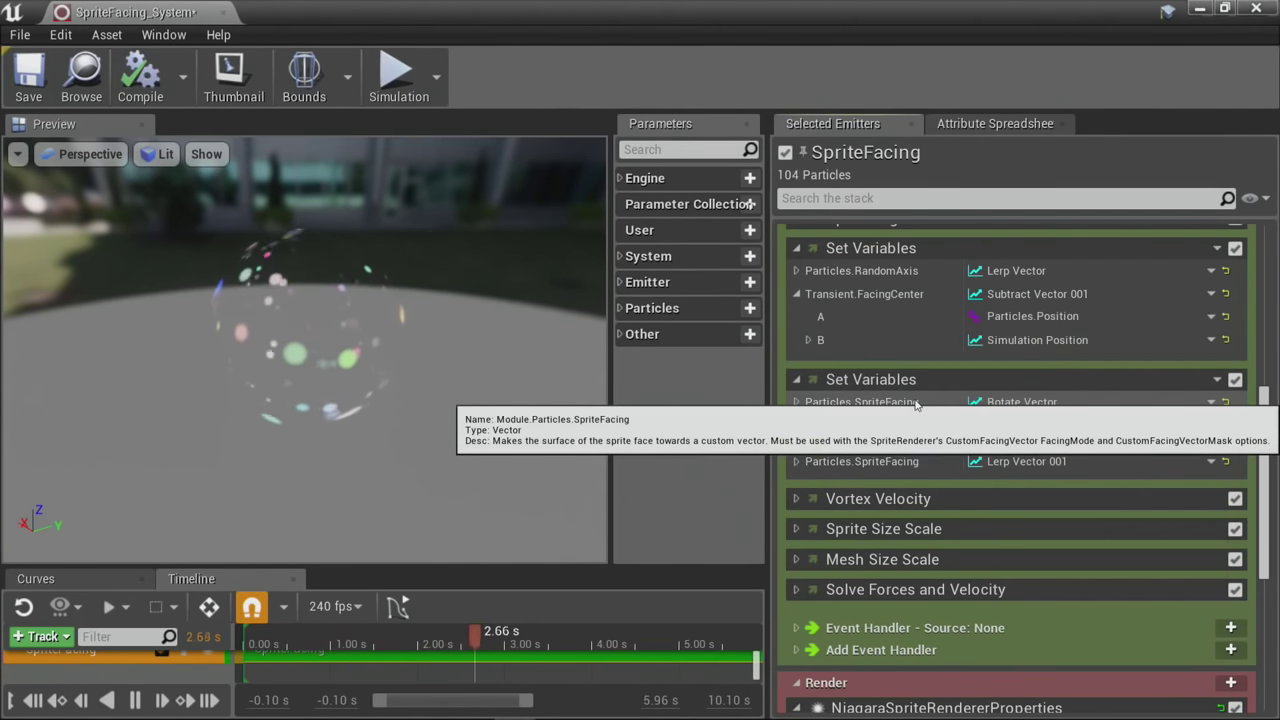
double_click(862, 402)
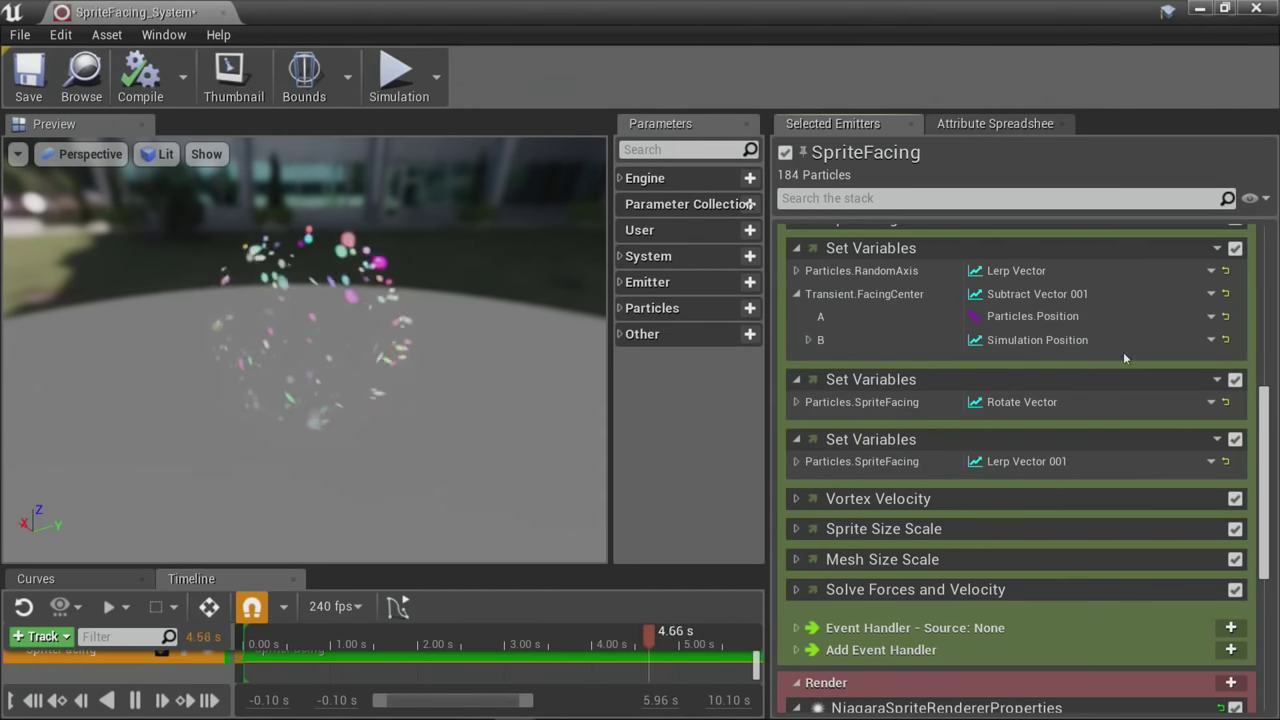
left_click_drag(352, 364, 324, 375)
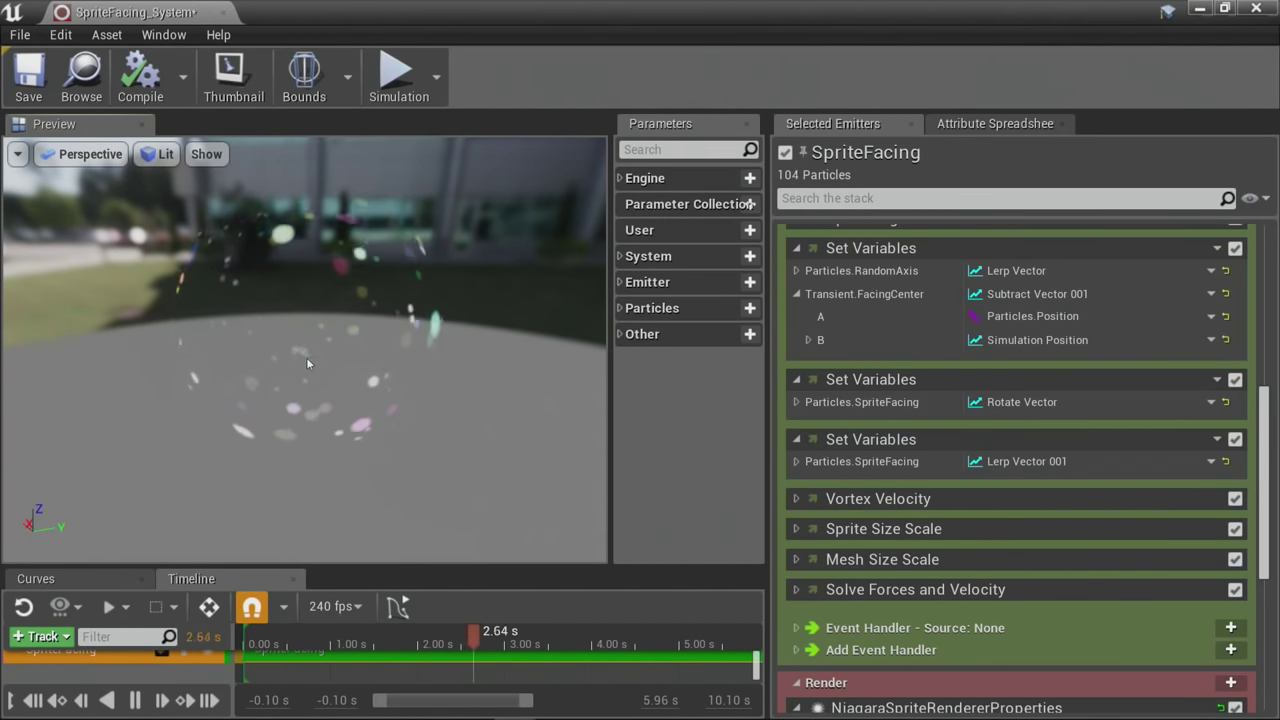
Step: Expand the Vortex Velocity module in Particle Update to show its velocity amount, vortex axis and origin
scroll(960, 505, "down", 3)
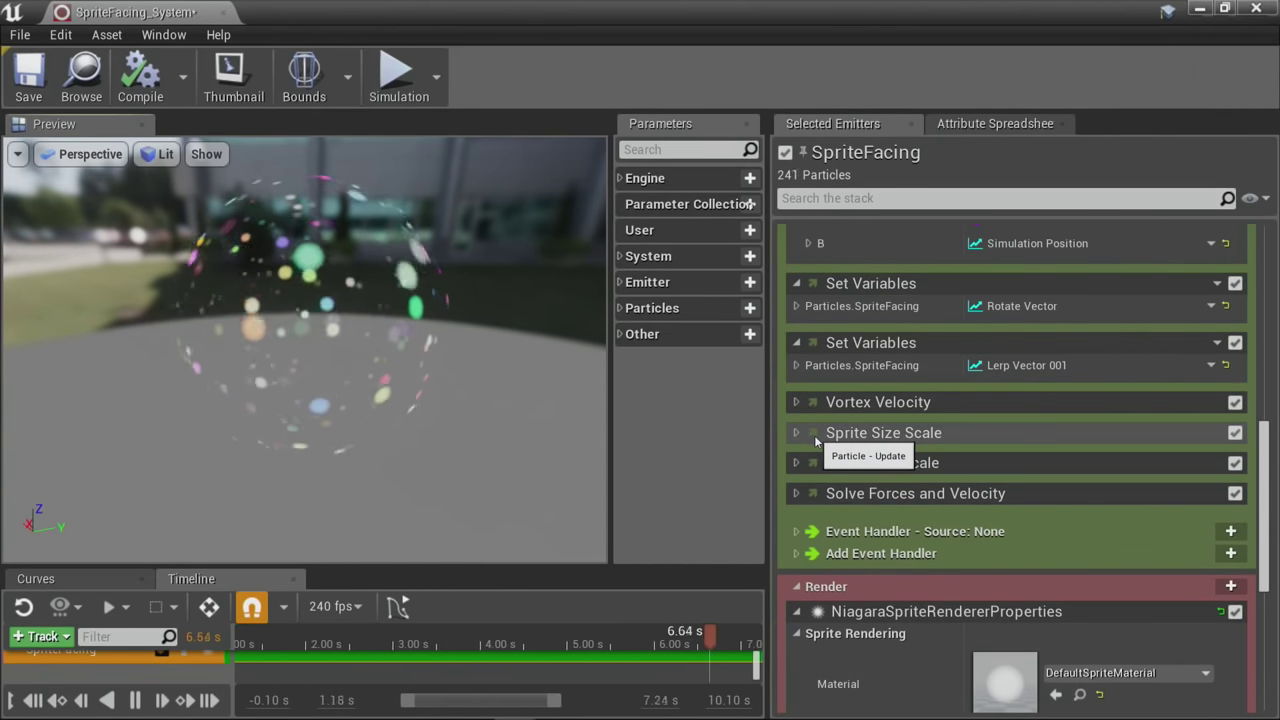
scroll(810, 435, "down", 3)
scroll(815, 440, "up", 2)
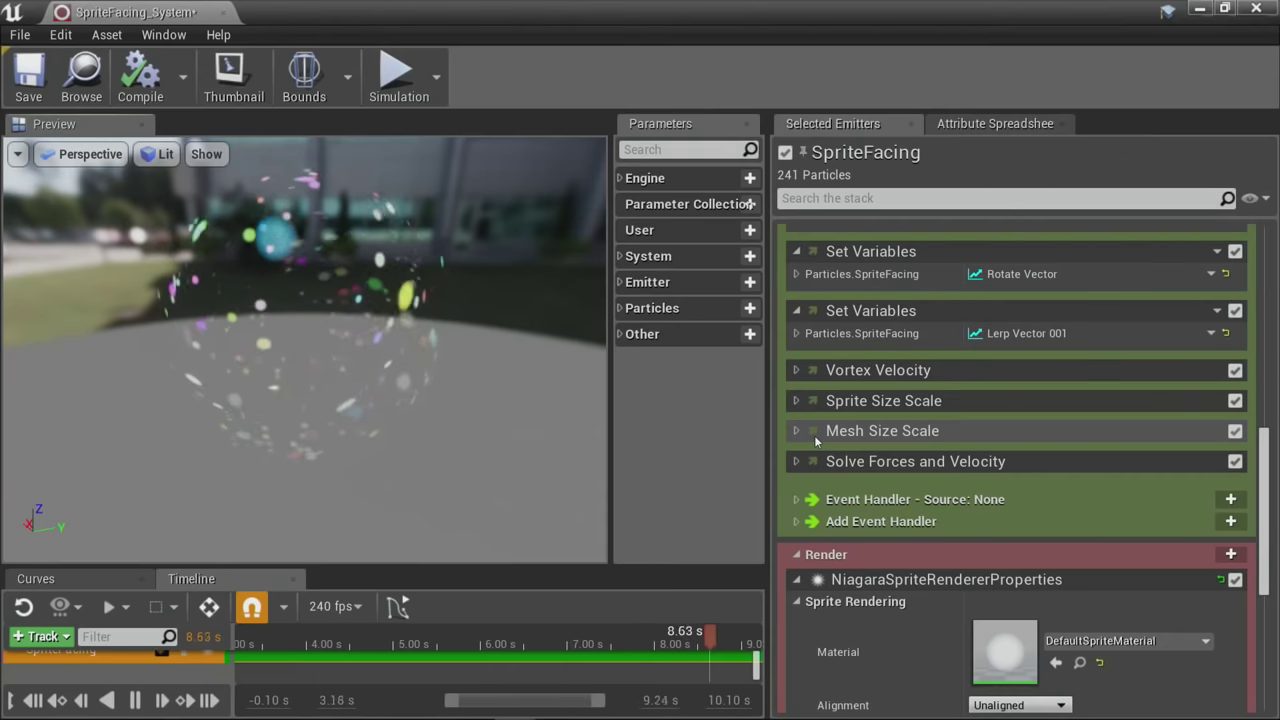
left_click(796, 371)
scroll(851, 436, "down", 1)
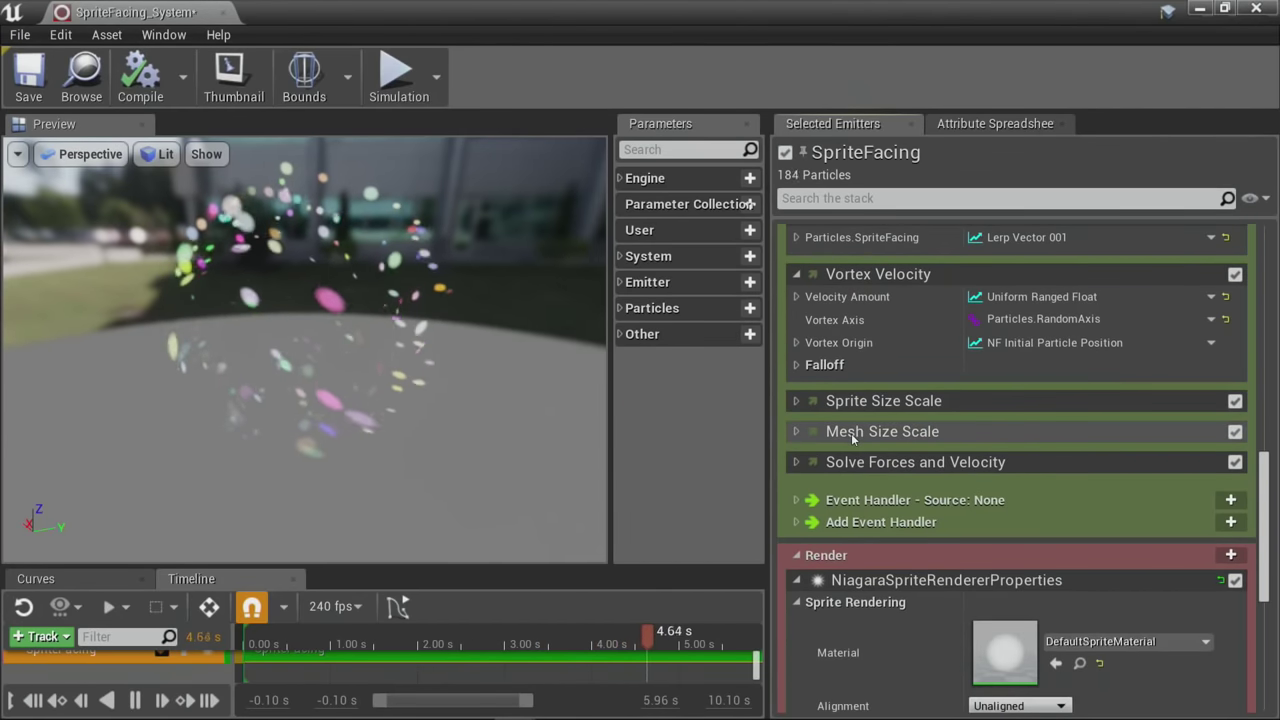
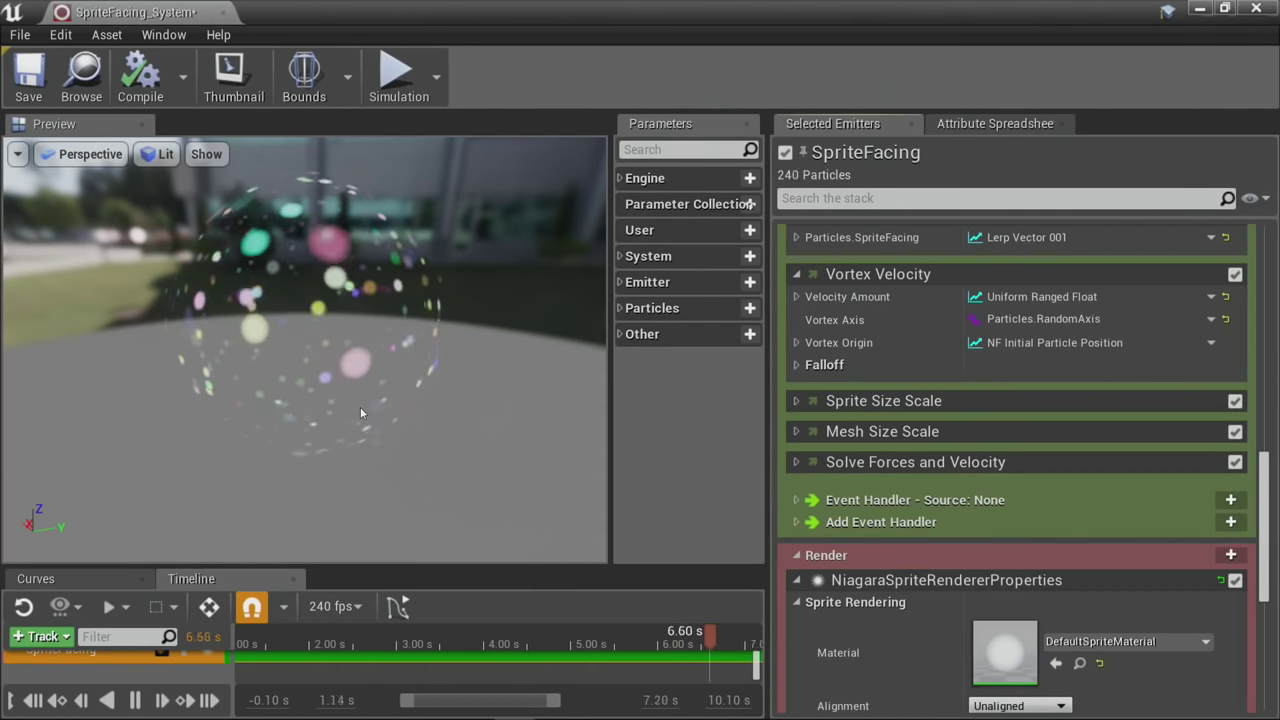
Step: Return to the level, select the Blend_Attributes_System actor at display 1.5, and open the Blend_Attributes_System asset for editing
left_click_drag(260, 12, 222, 150)
left_click(221, 150)
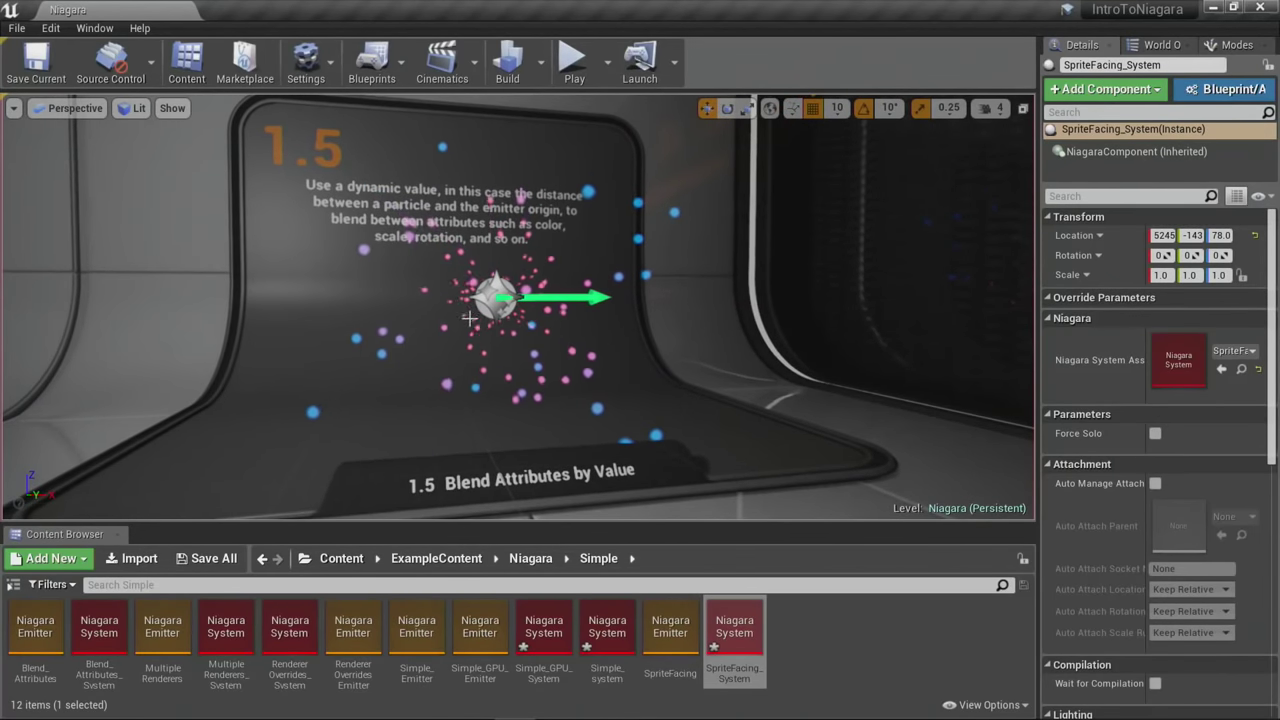
left_click(495, 297)
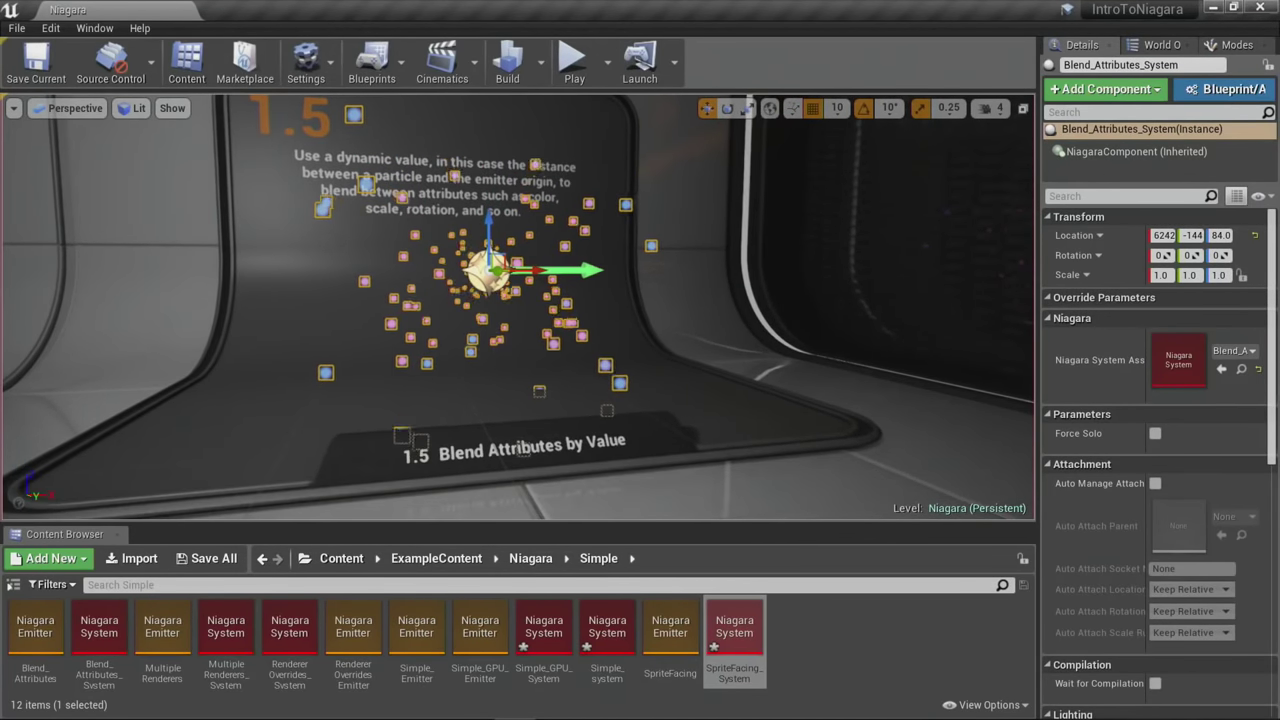
left_click(838, 427)
key("Escape")
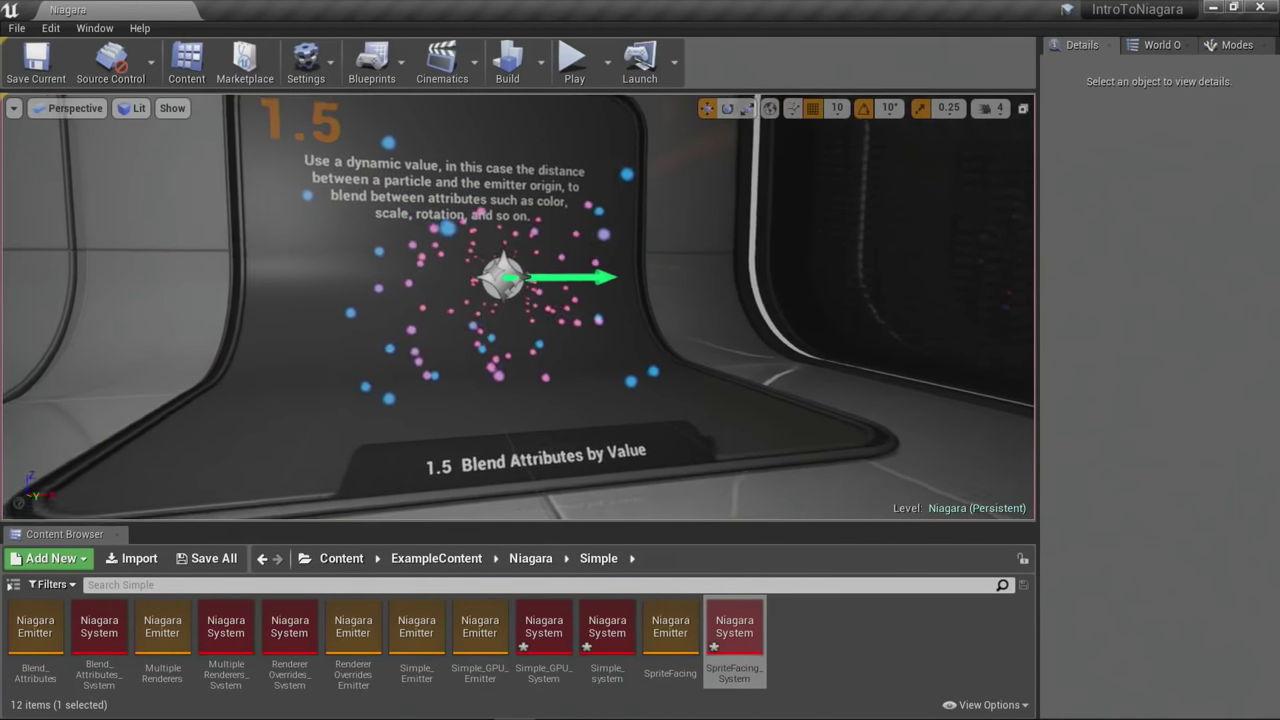
scroll(787, 256, "down", 3)
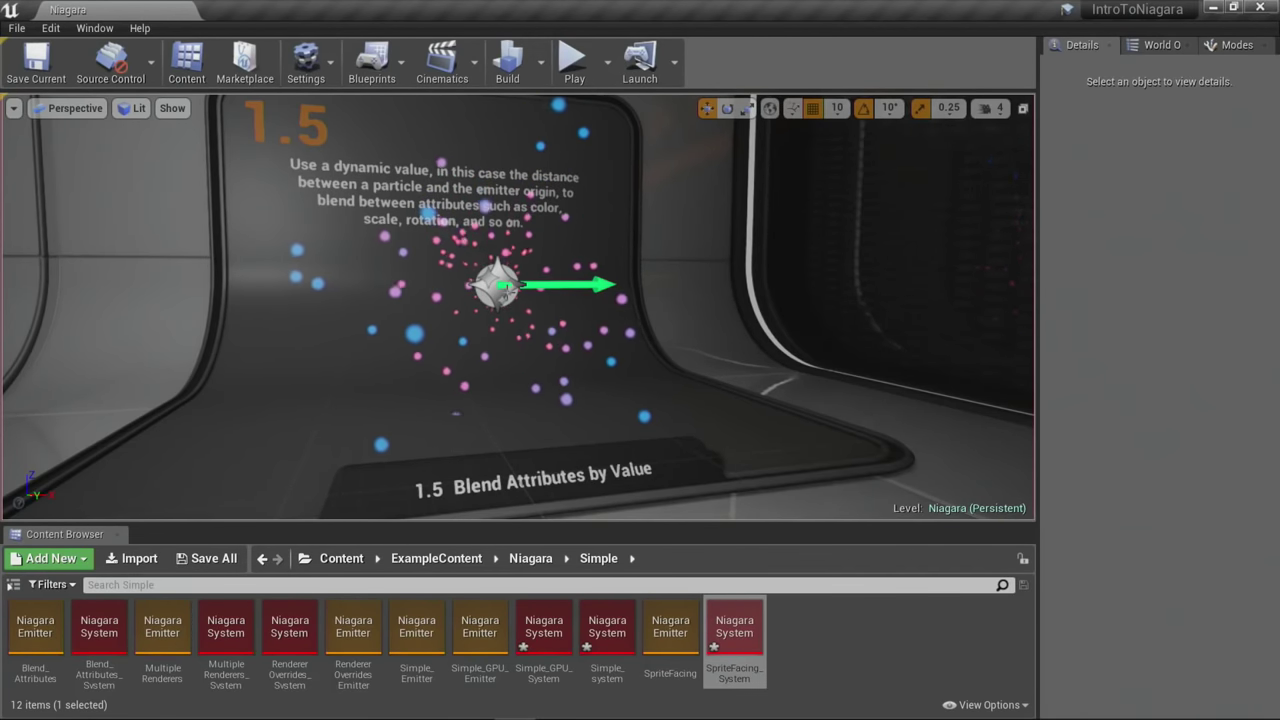
left_click(512, 288)
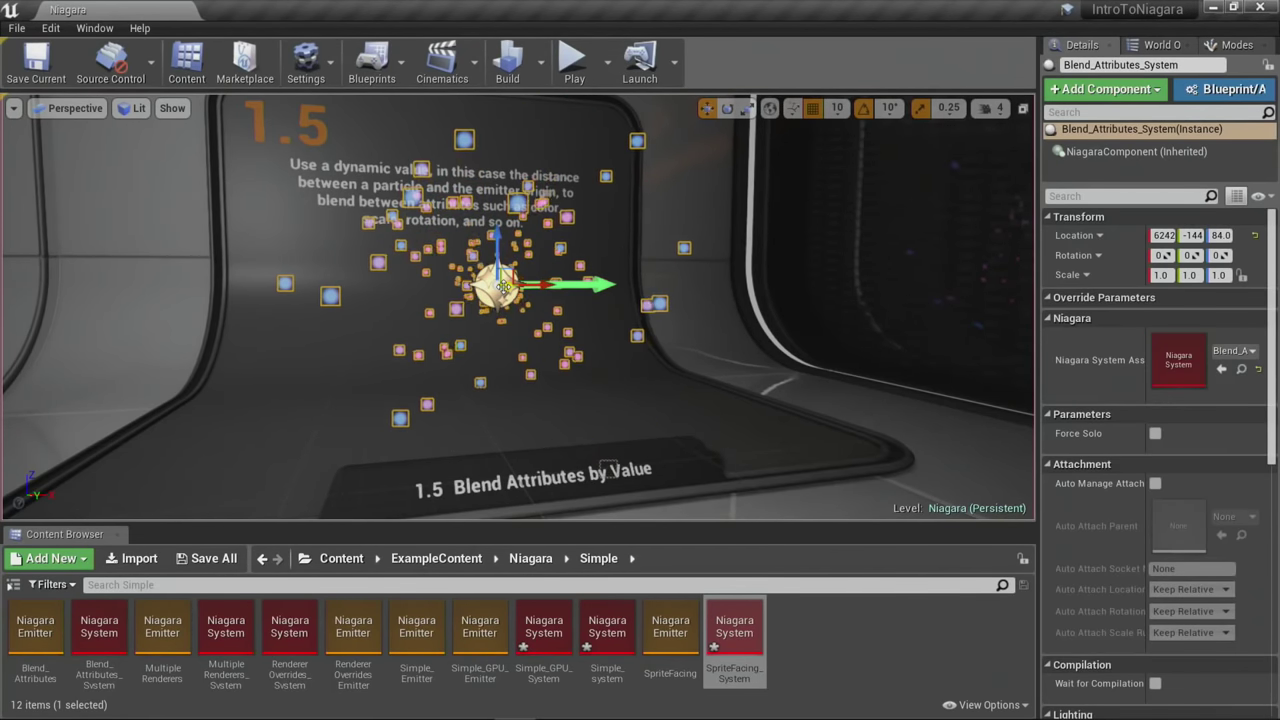
double_click(99, 630)
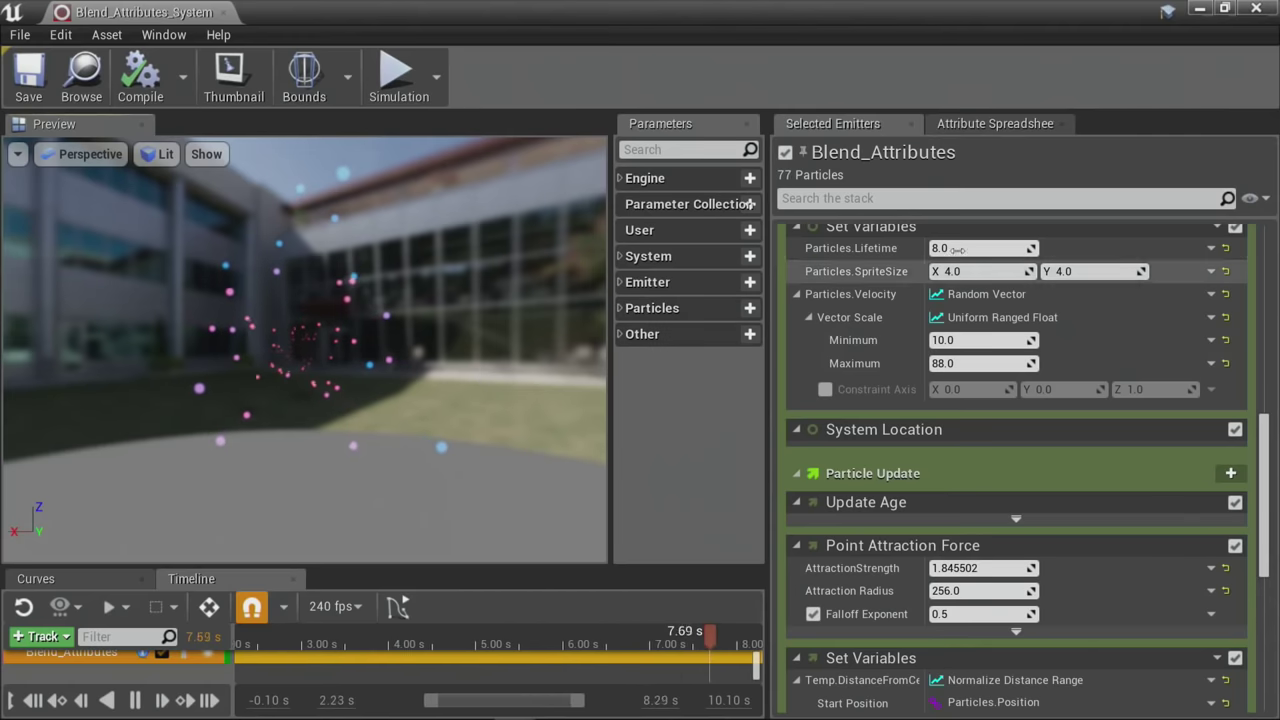
Step: Review Blend_Attributes' Particle Spawn and Particle Update modules, widening the name column to read Temp.DistanceFromCenter and its Normalize Distance Range inputs
scroll(961, 300, "up", 2)
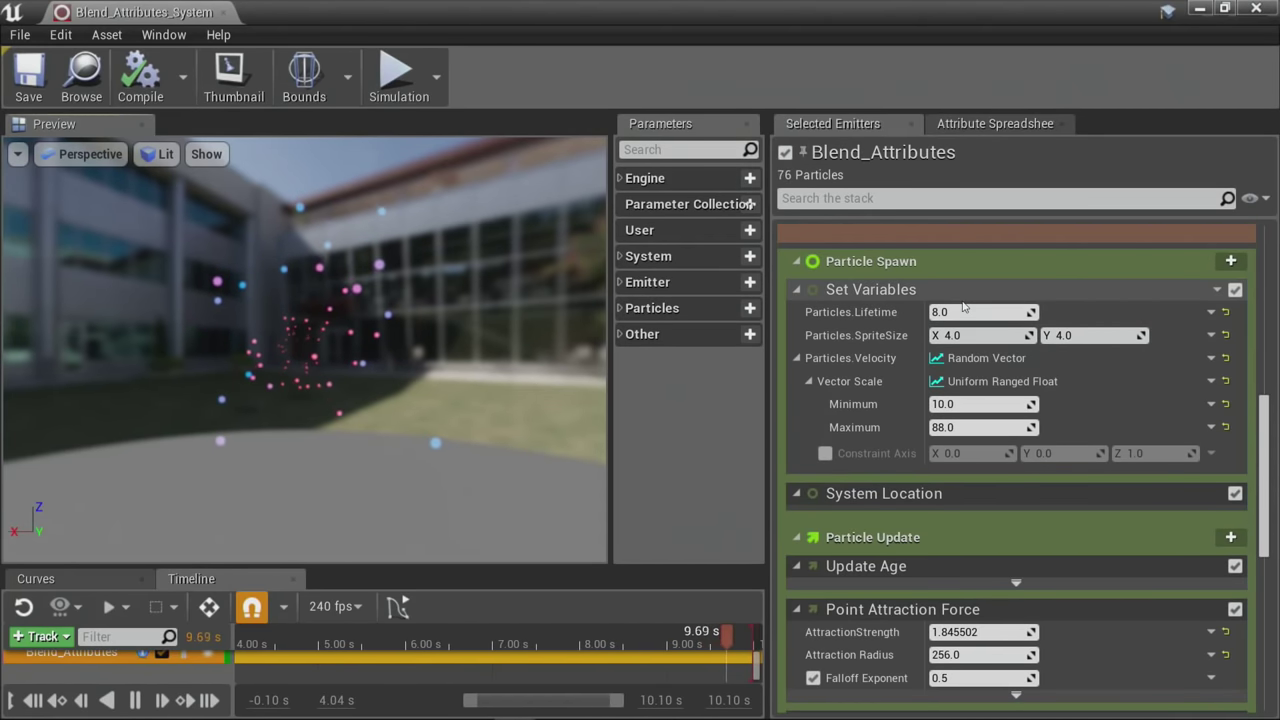
scroll(1095, 468, "down", 2)
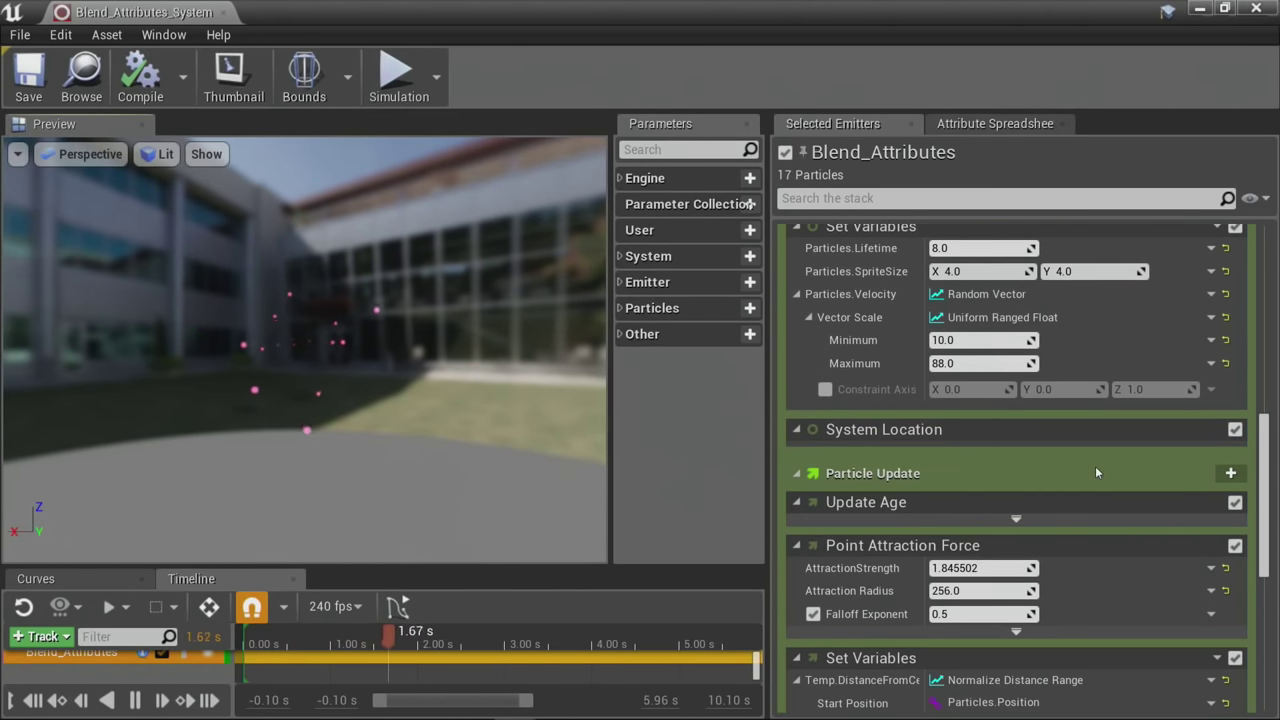
scroll(1095, 466, "down", 6)
scroll(1095, 466, "down", 1)
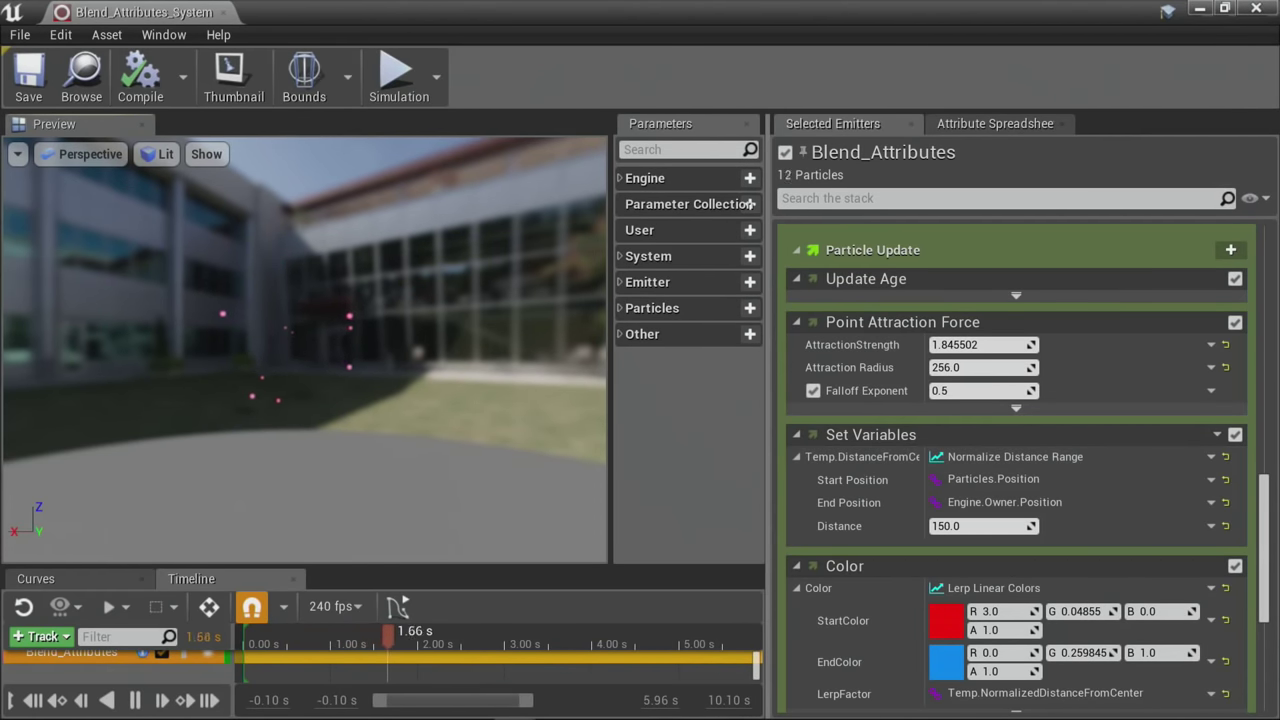
scroll(937, 422, "down", 2)
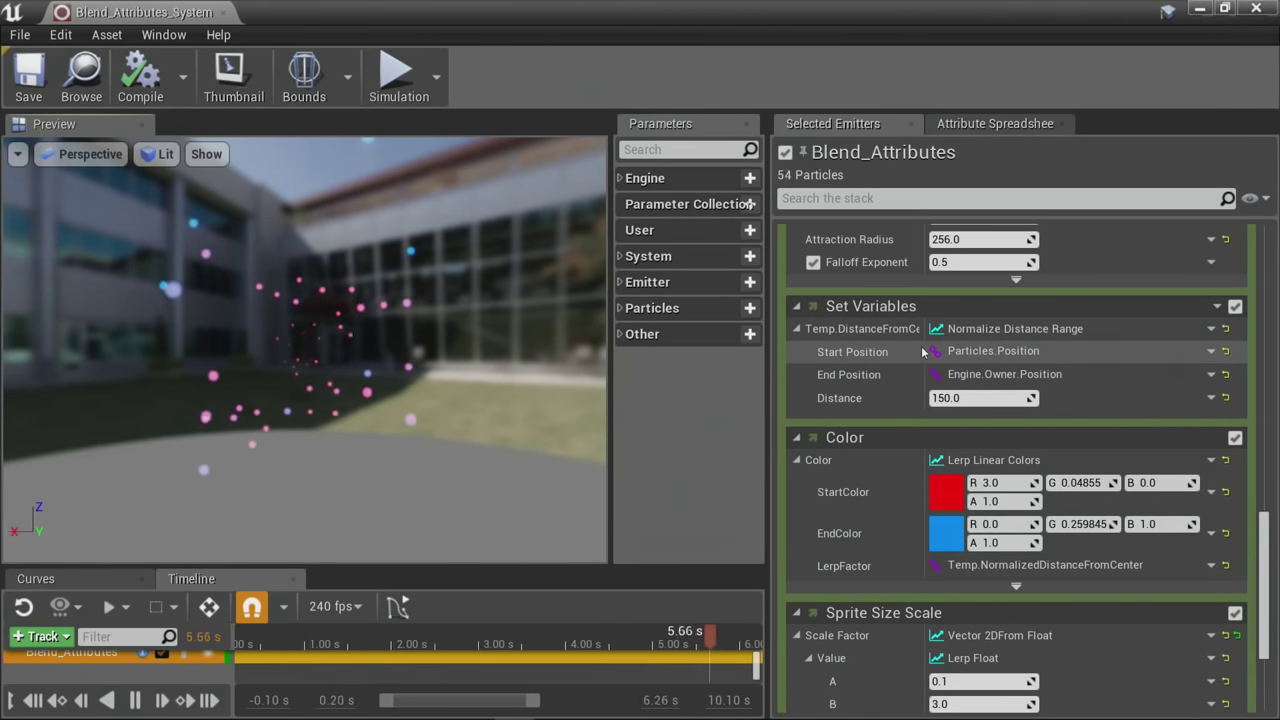
left_click_drag(922, 348, 962, 349)
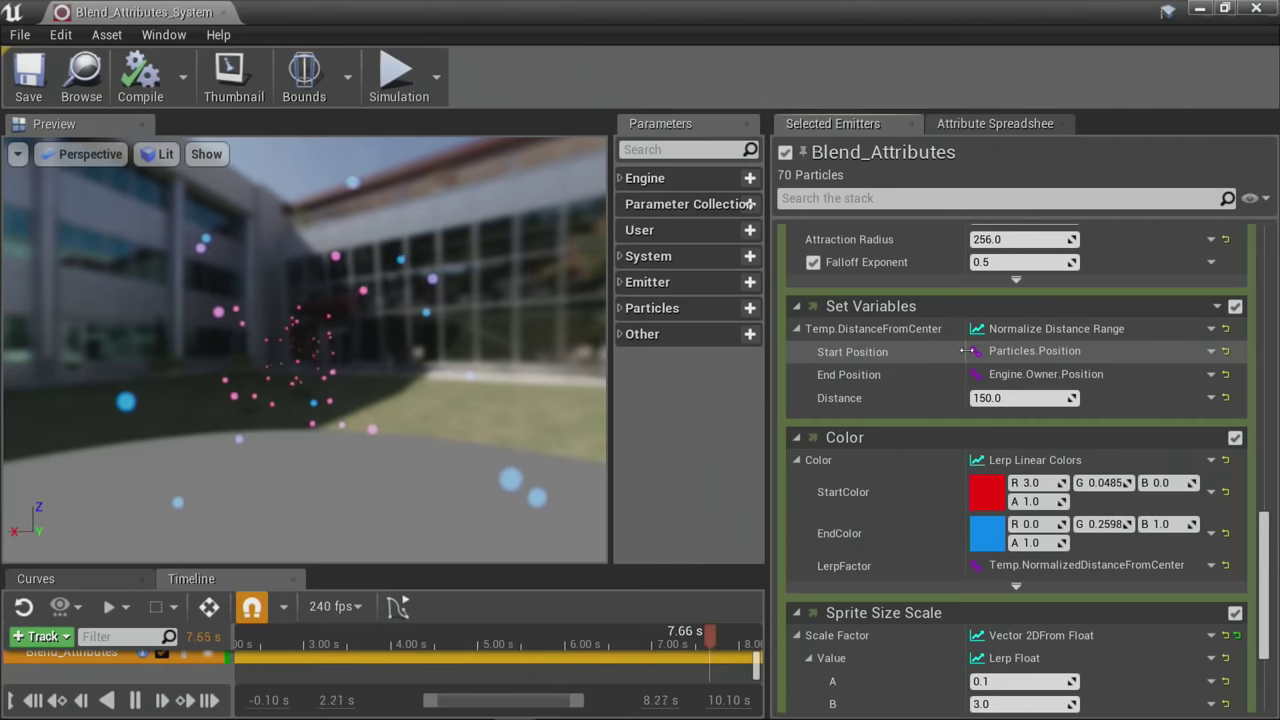
Step: Compare the Set Variables distance inputs with the Color and Sprite Size Scale modules in Blend_Attributes' Particle Update
scroll(935, 422, "down", 3)
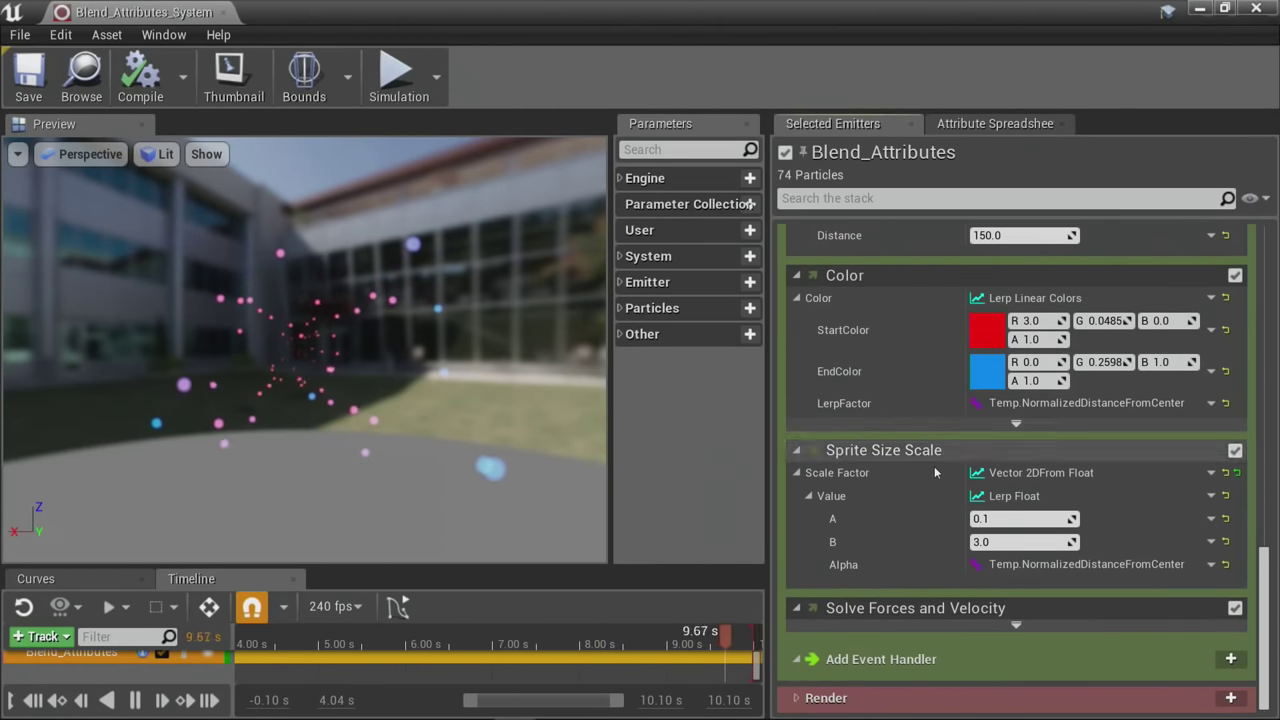
scroll(818, 510, "up", 2)
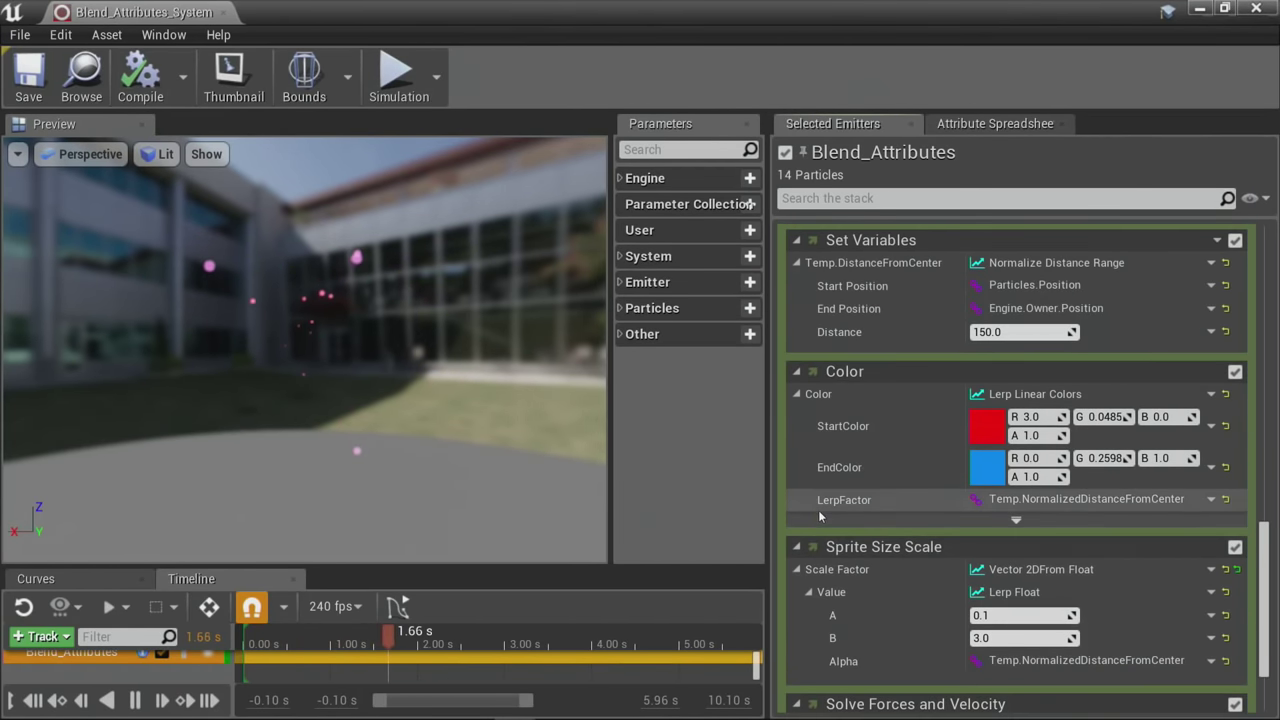
scroll(823, 517, "up", 3)
scroll(823, 521, "up", 3)
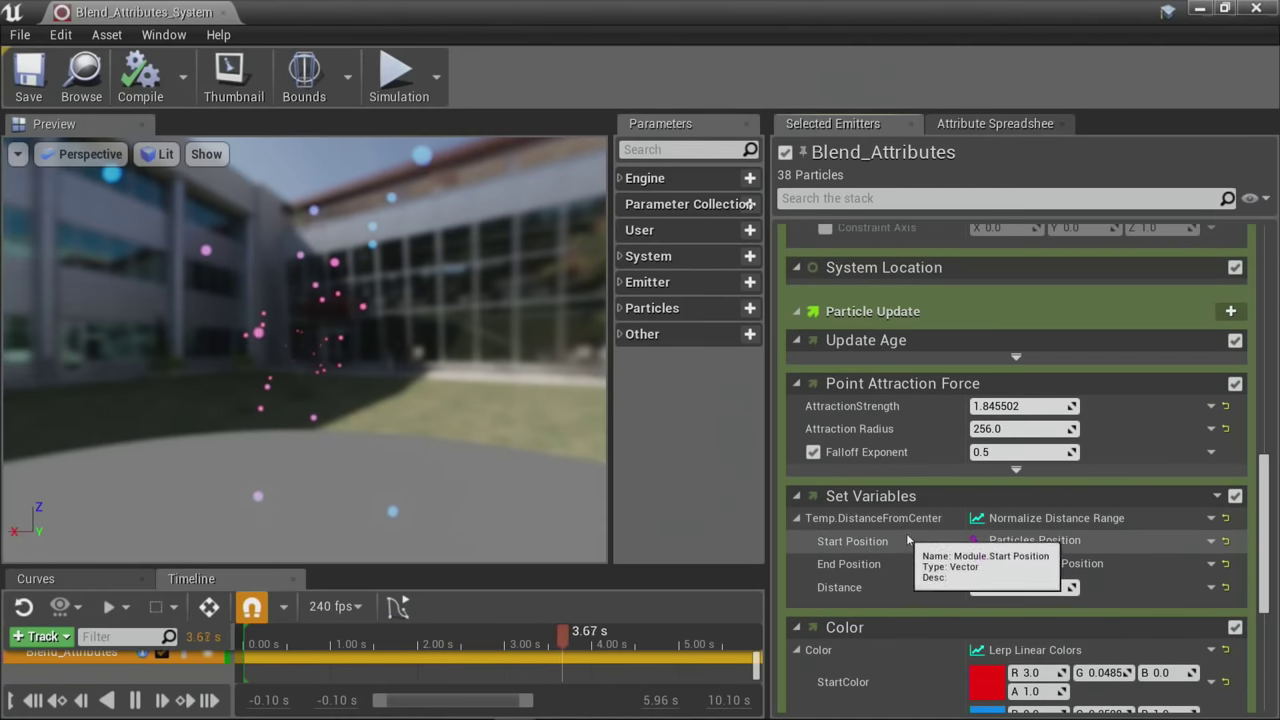
scroll(901, 492, "down", 2)
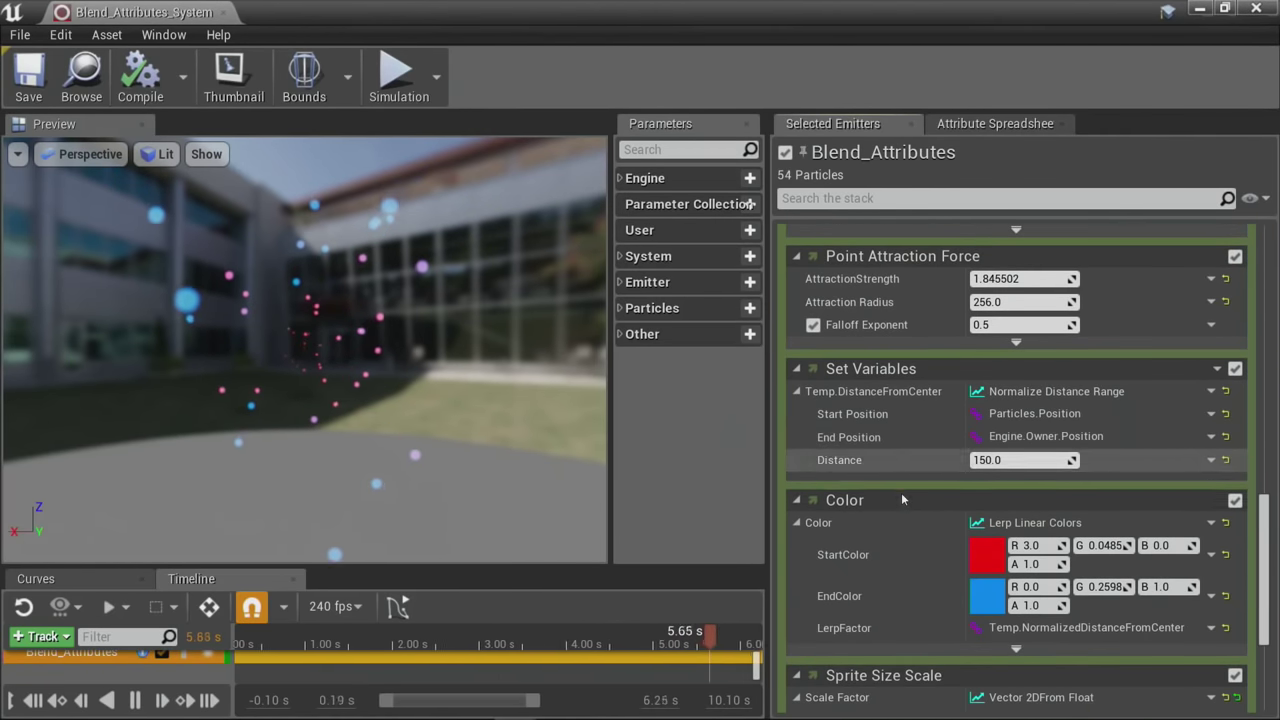
scroll(900, 500, "up", 1)
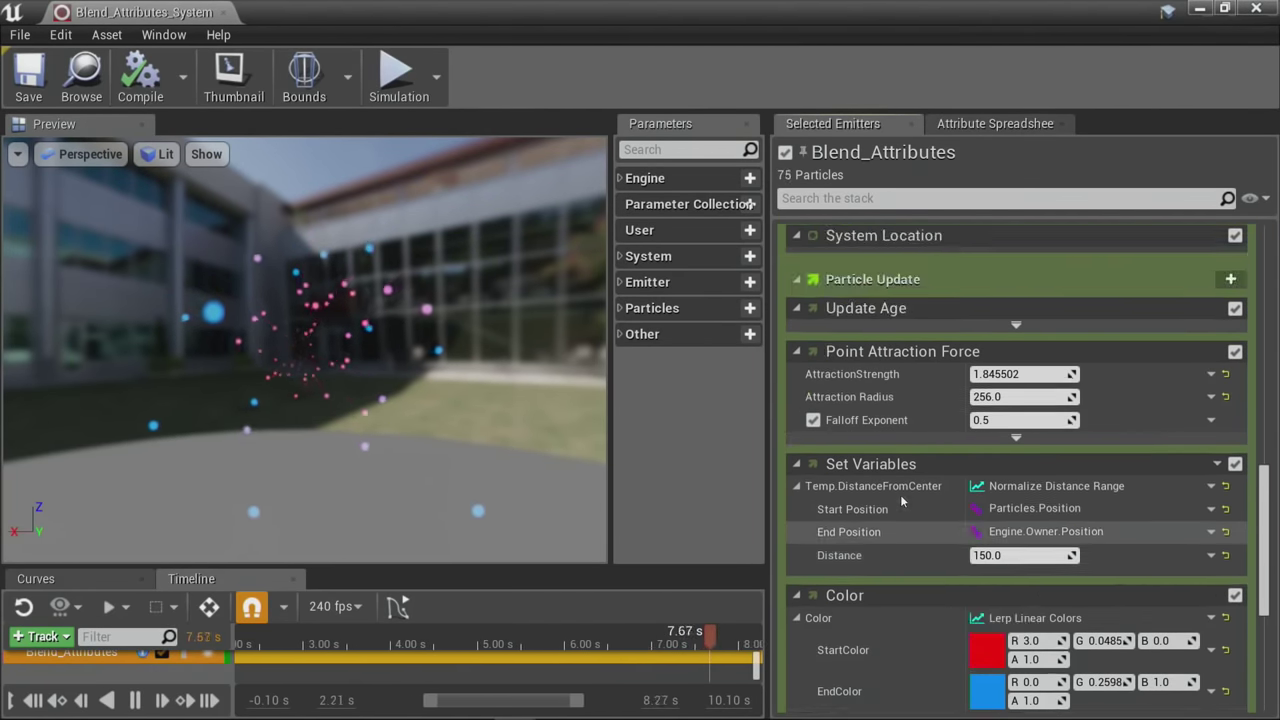
scroll(901, 500, "down", 2)
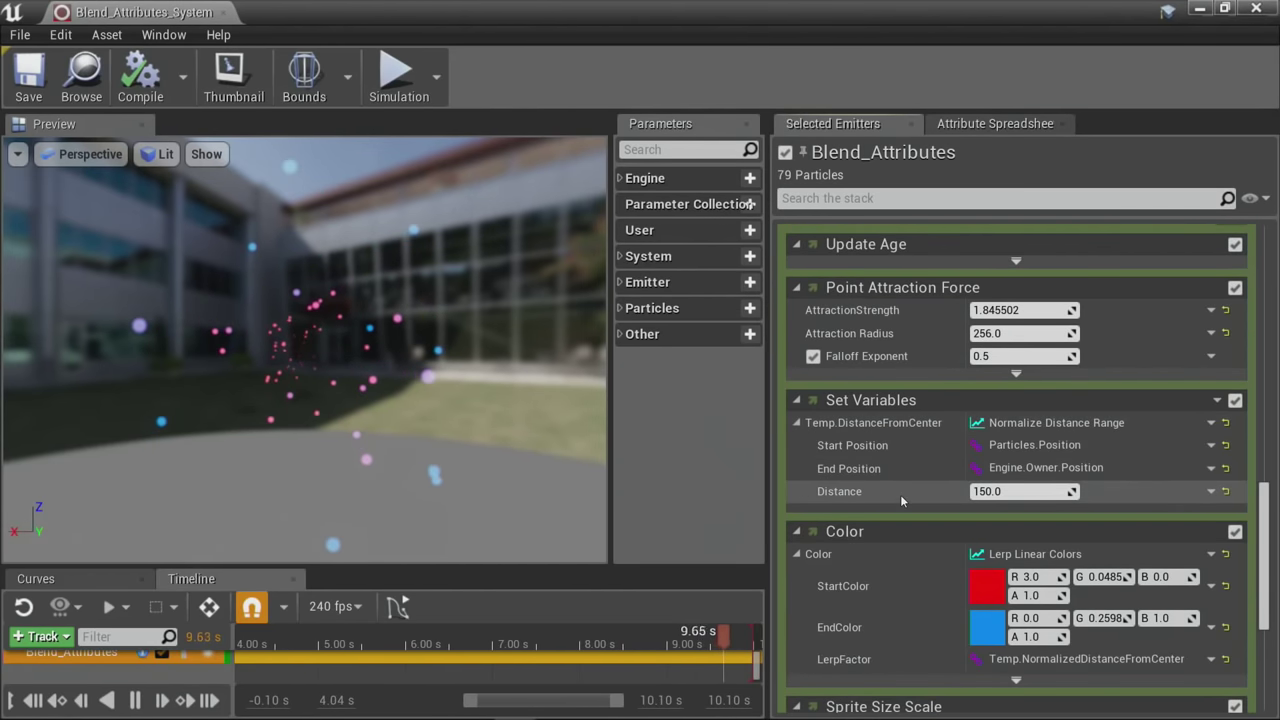
scroll(901, 500, "up", 1)
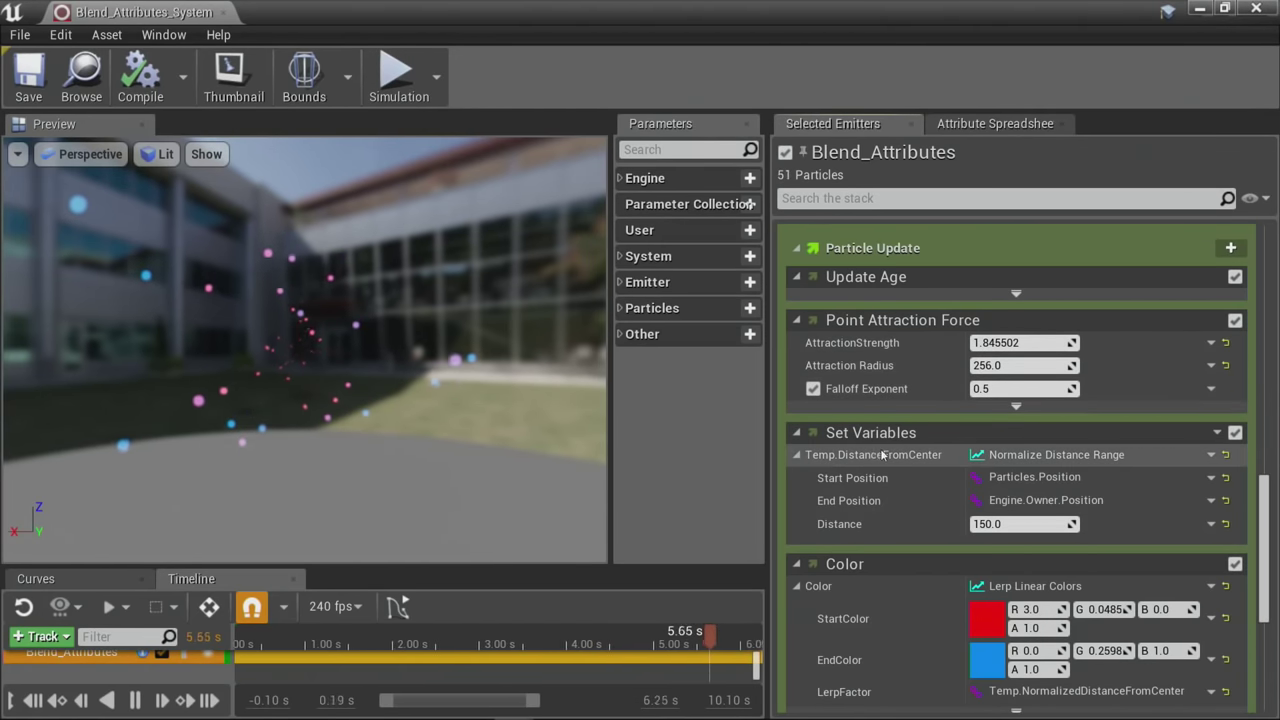
Step: Expand the Other parameters category and look through it for the variable behind Temp.DistanceFromCenter in Set Variables
left_click(619, 334)
scroll(690, 330, "down", 3)
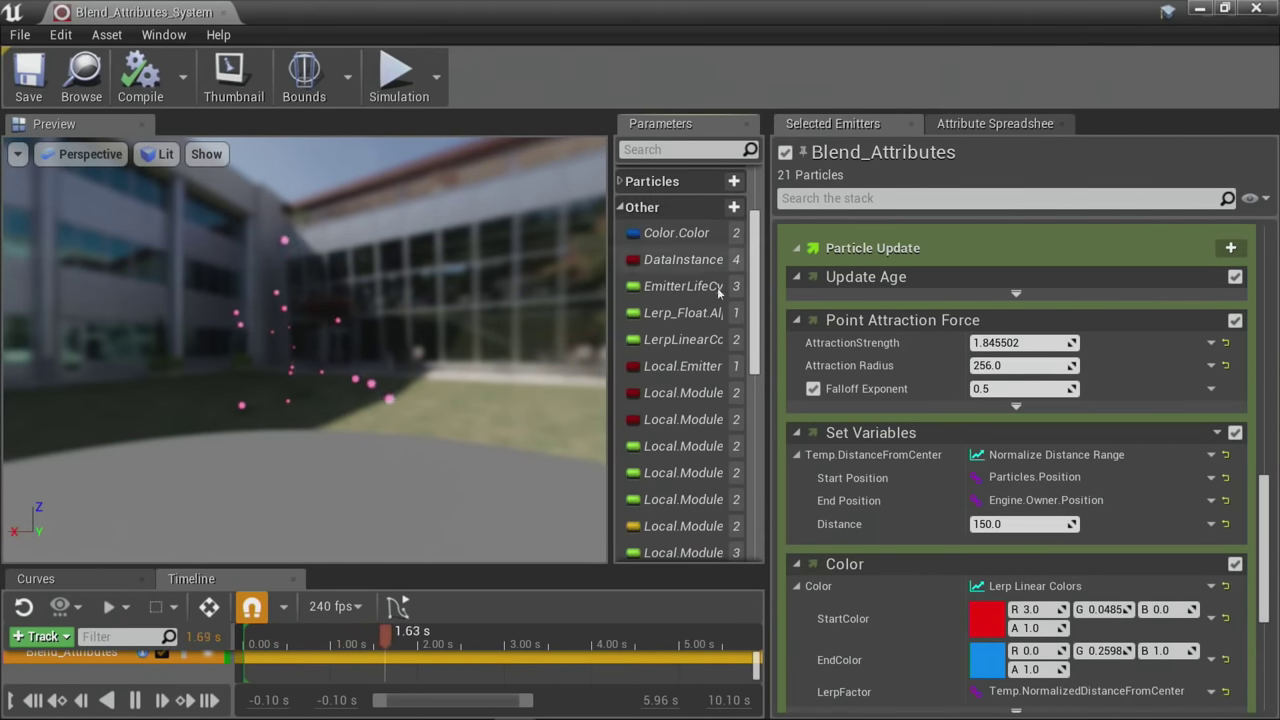
scroll(703, 470, "down", 10)
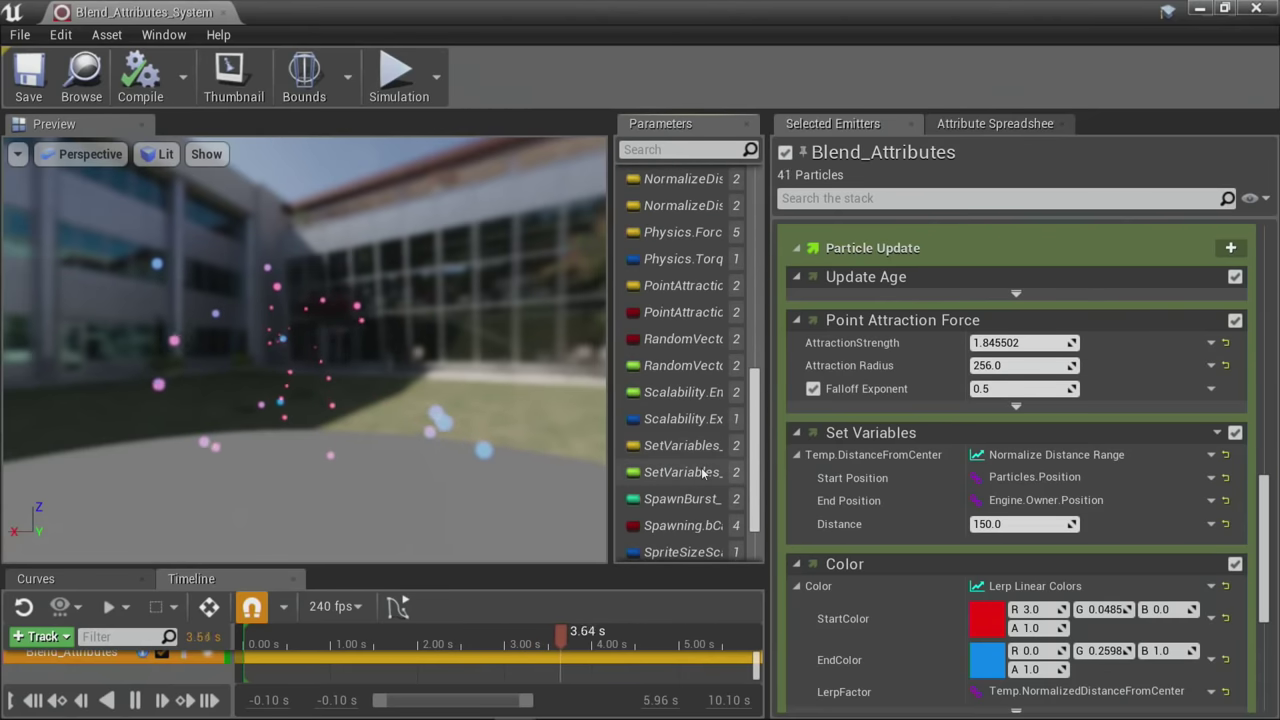
mouse_move(828, 455)
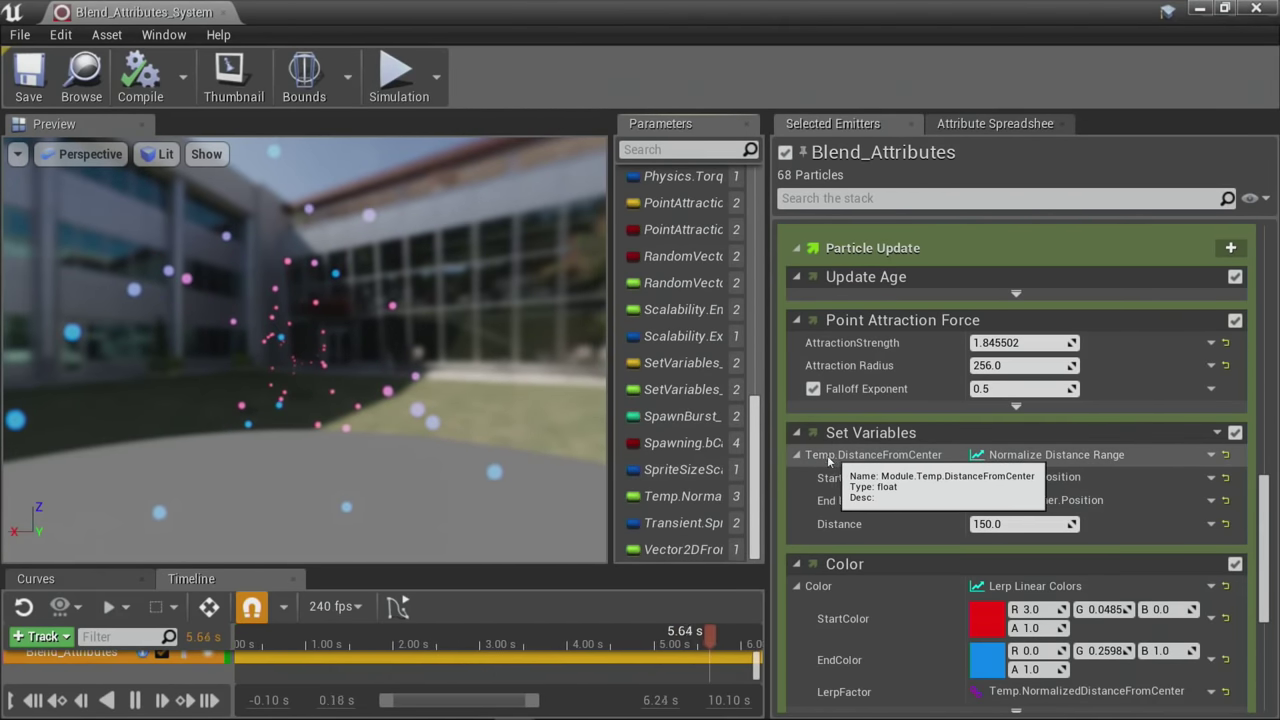
scroll(902, 455, "down", 1)
scroll(902, 455, "up", 1)
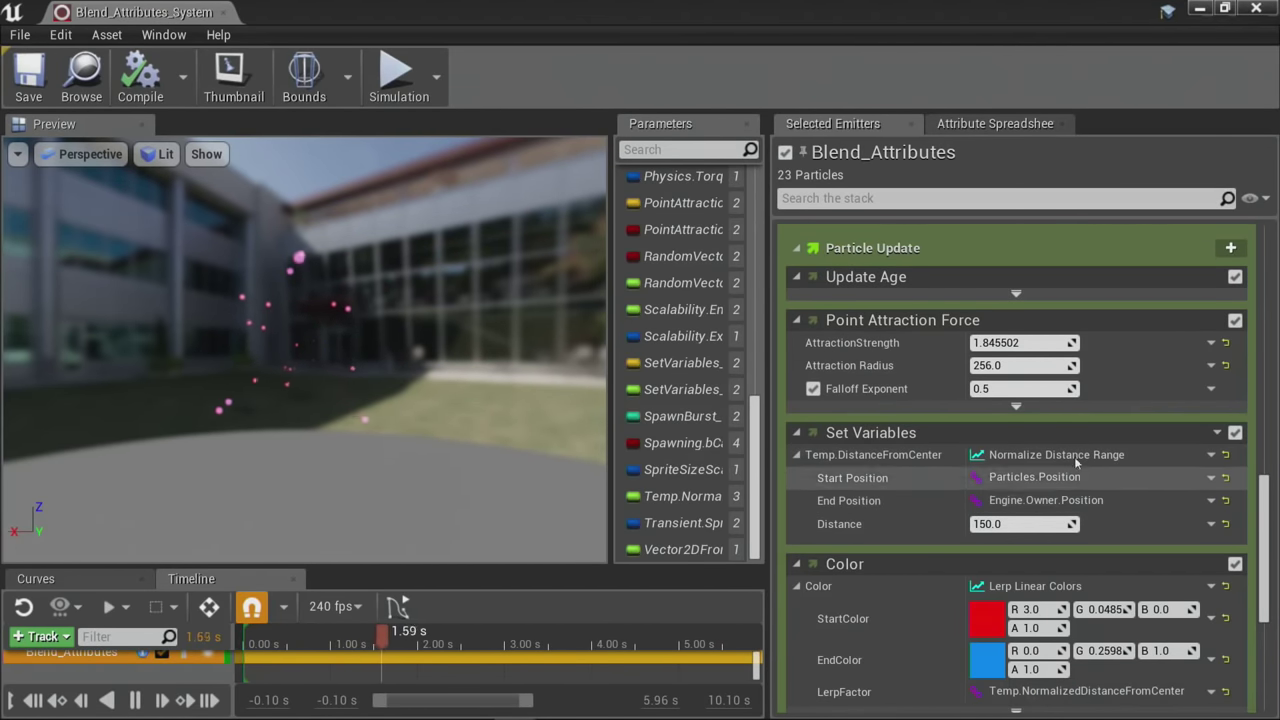
Step: Examine how the lerp inputs of Color and Sprite Size Scale use the normalized distance from Set Variables
scroll(940, 514, "down", 1)
scroll(936, 512, "down", 5)
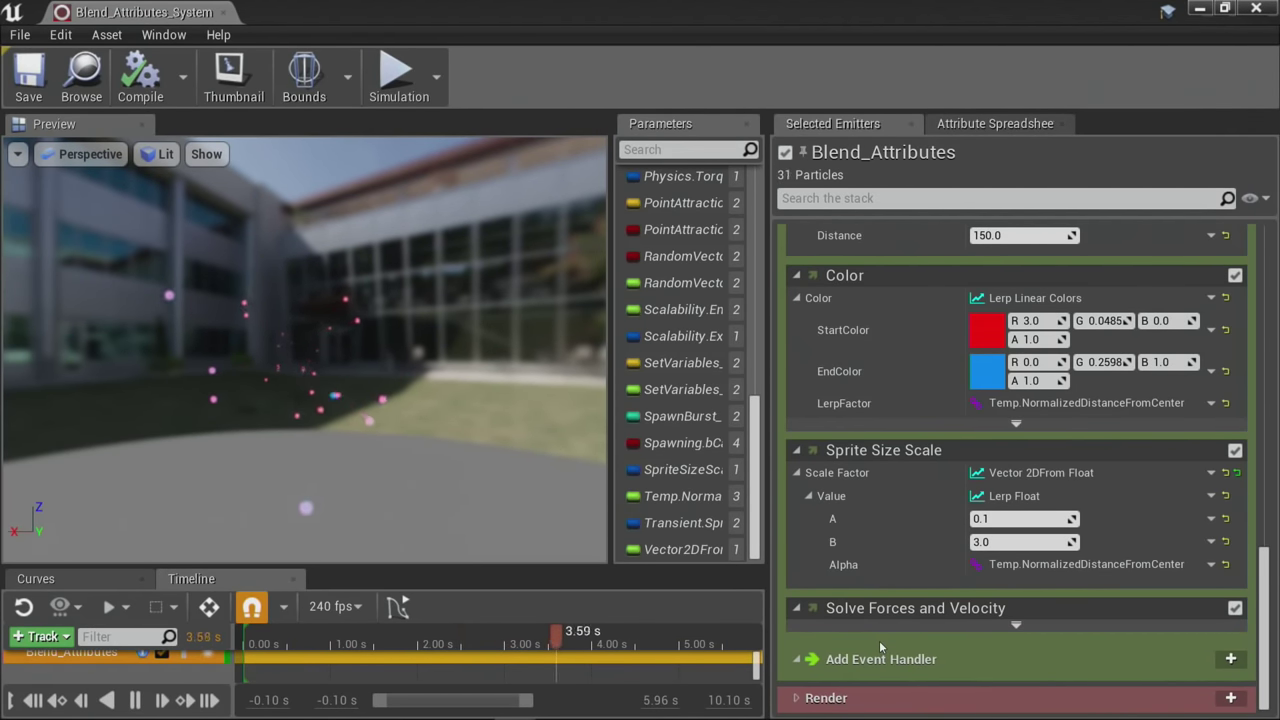
scroll(821, 632, "up", 4)
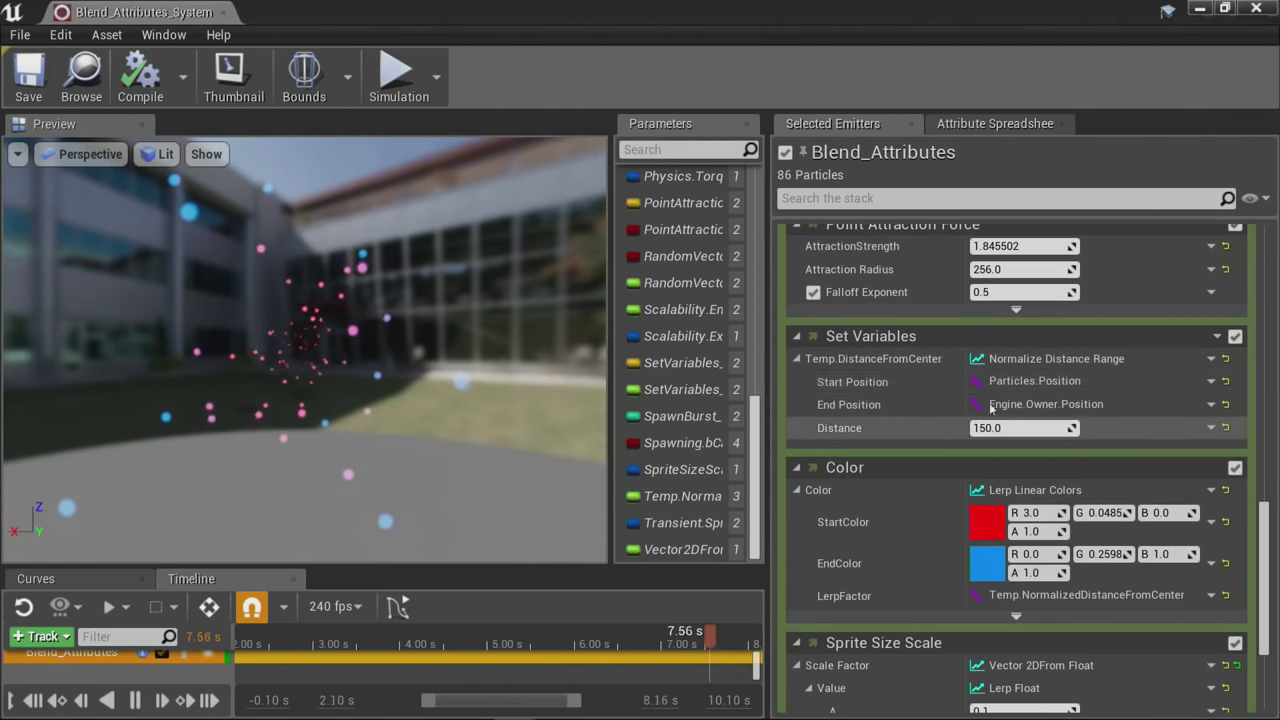
scroll(938, 490, "down", 2)
scroll(938, 490, "down", 2)
scroll(938, 490, "up", 2)
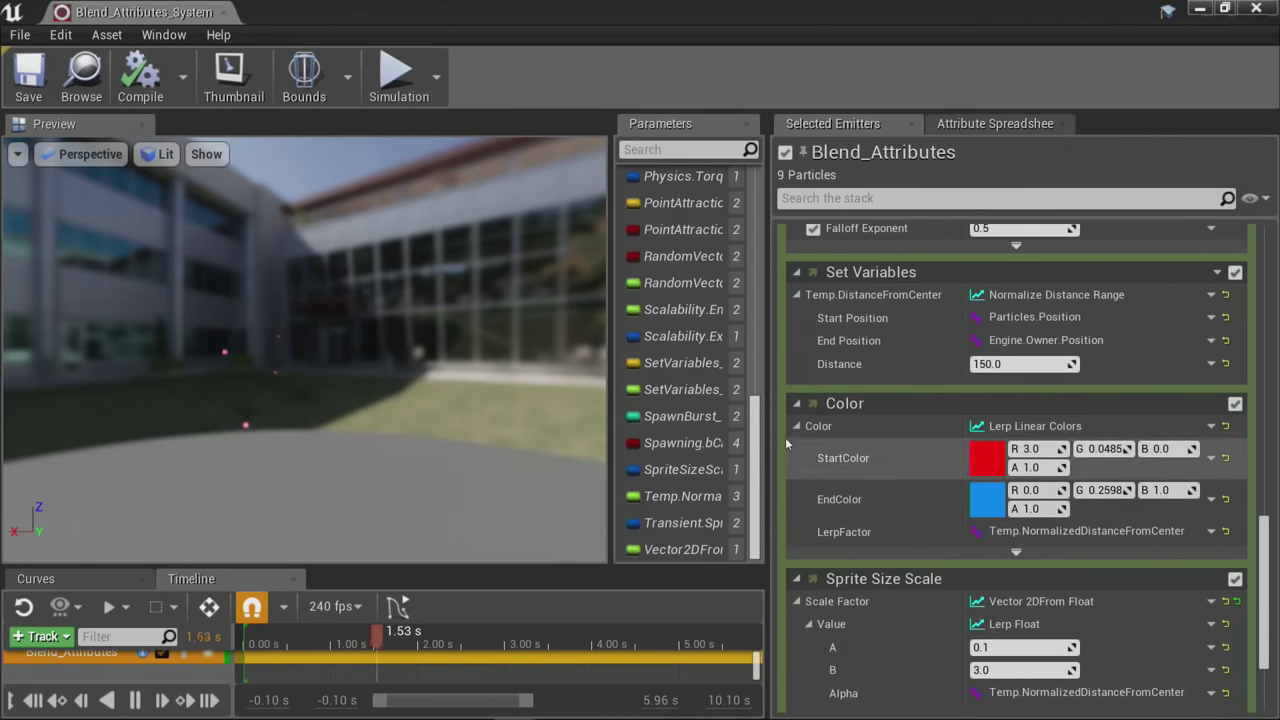
scroll(861, 513, "up", 1)
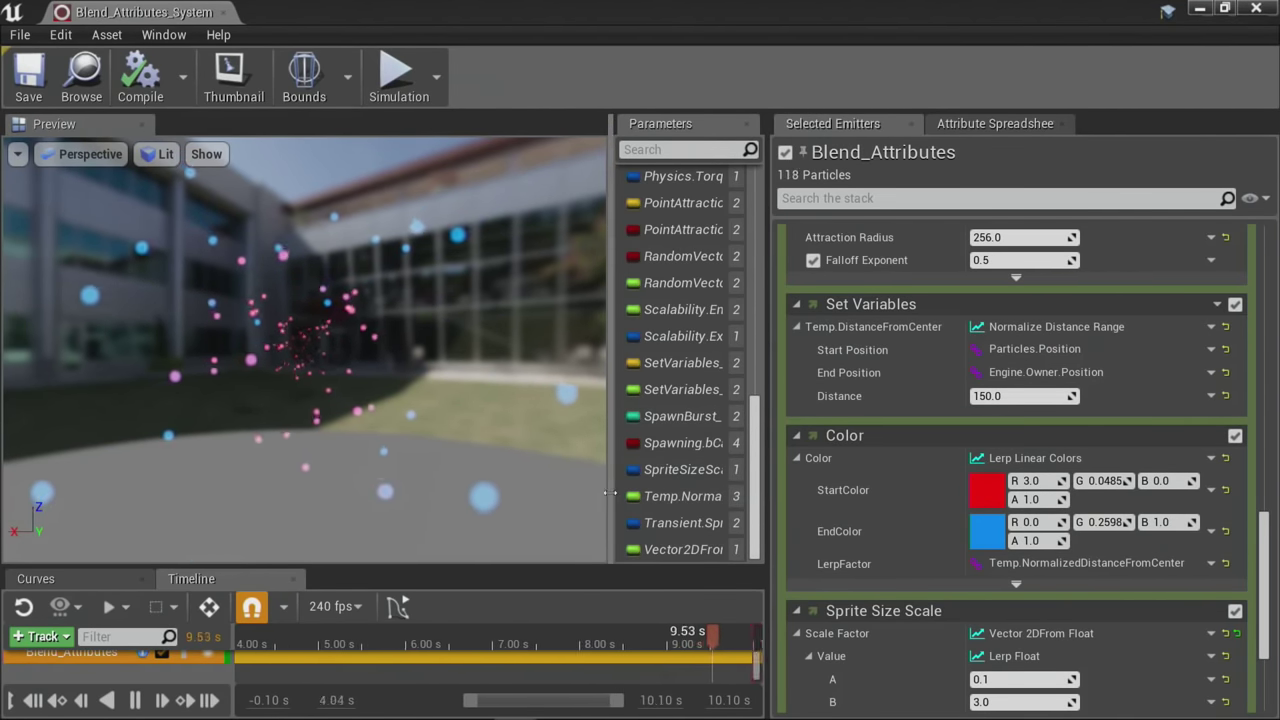
Step: Widen the parameter list to read full names and compare Temp.NormalizedDistanceFromCenter with the Color module's LerpFactor input
left_click_drag(609, 497, 410, 497)
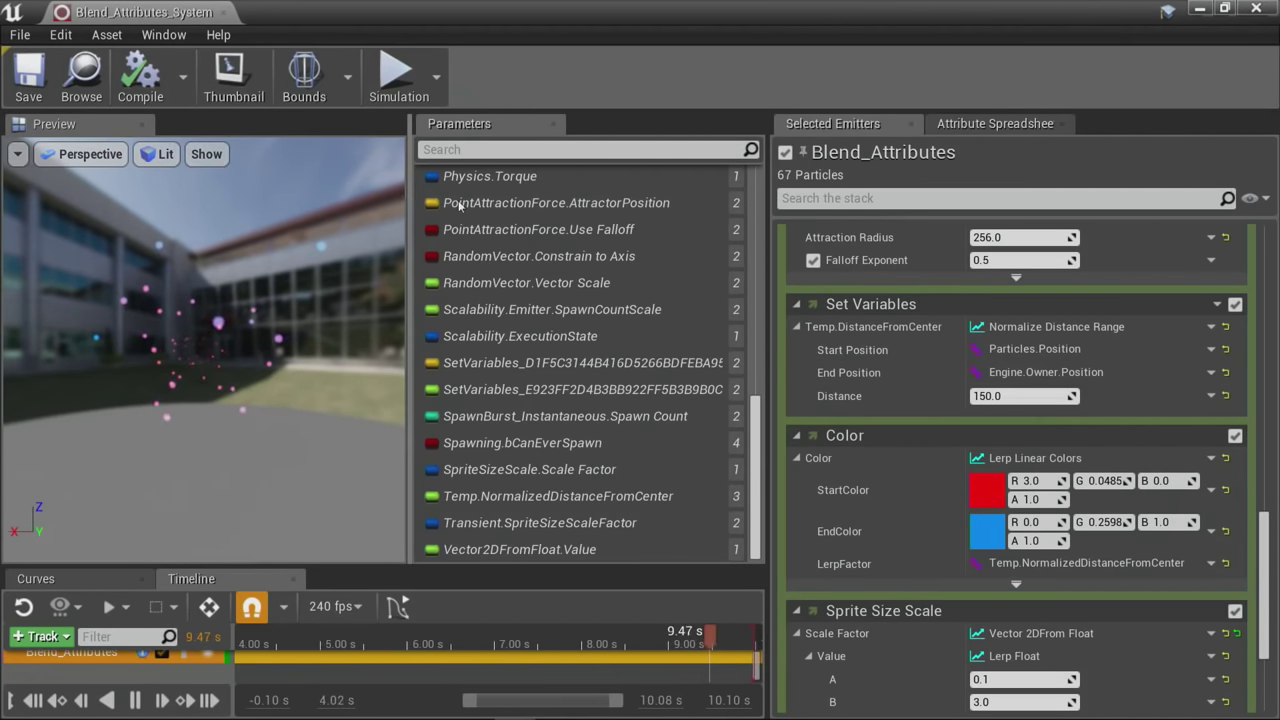
left_click_drag(459, 204, 515, 204)
scroll(1088, 561, "down", 2)
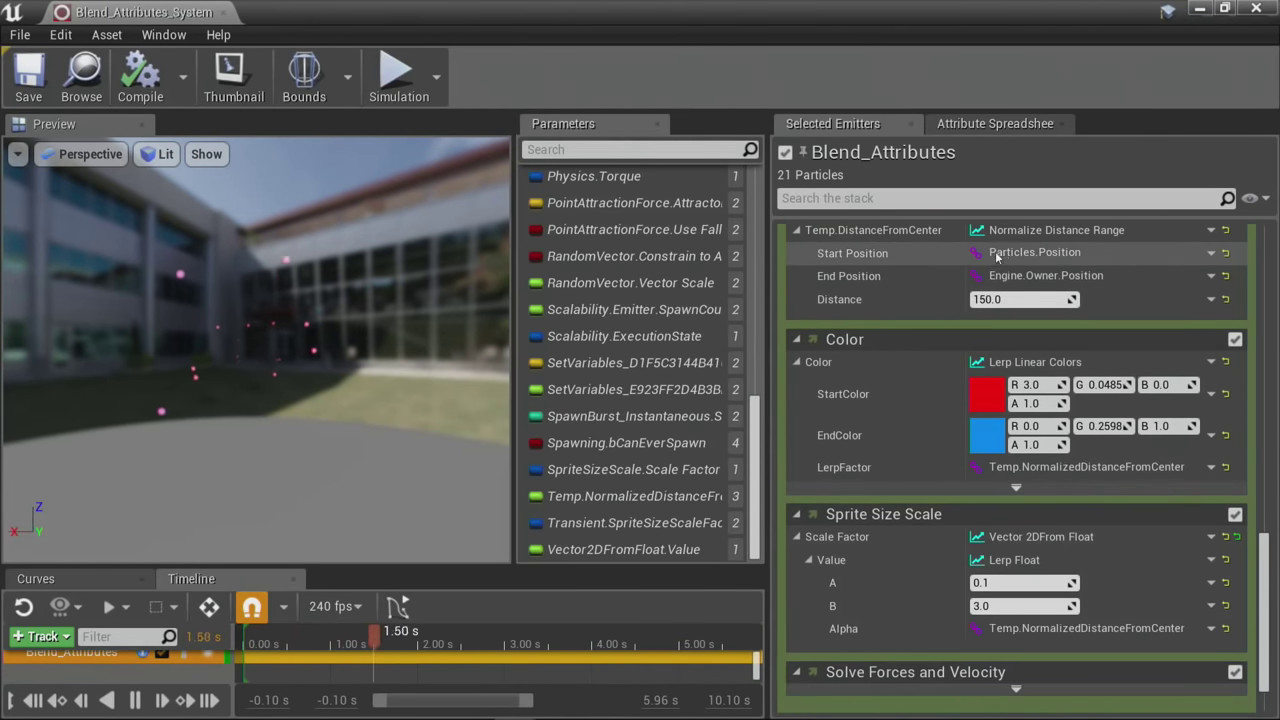
scroll(1000, 289, "up", 1)
scroll(918, 423, "down", 2)
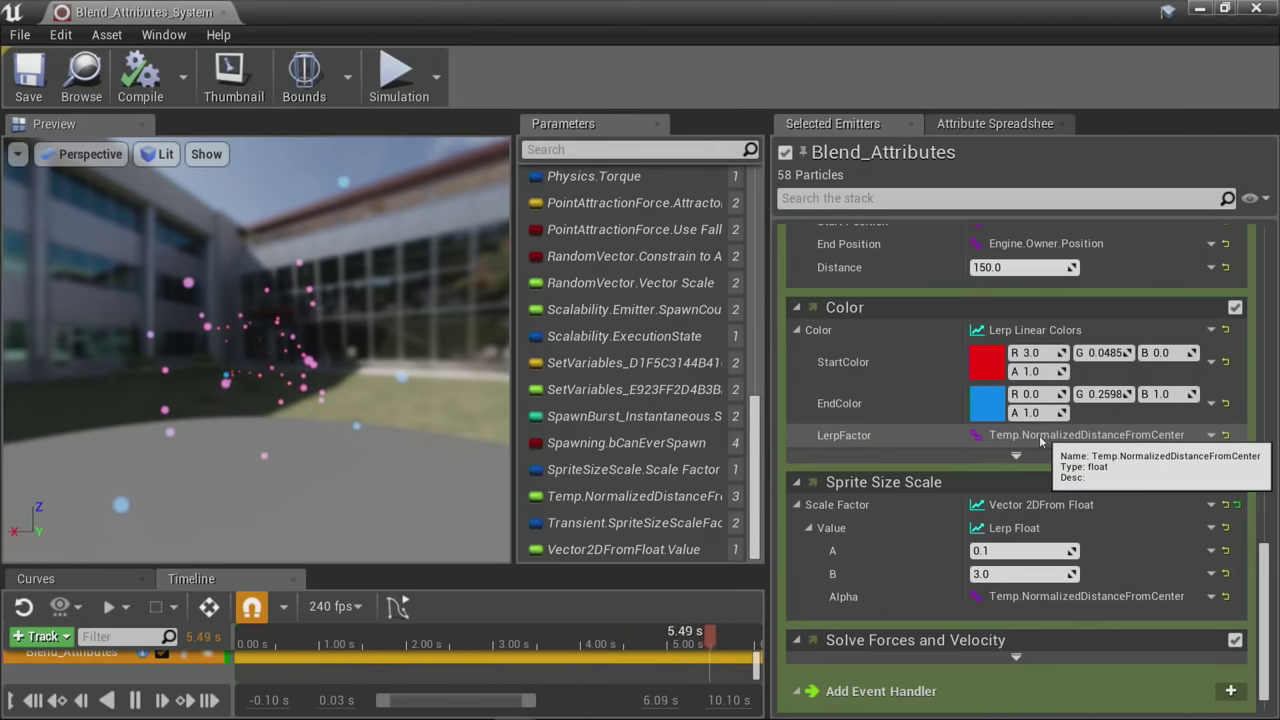
scroll(988, 310, "up", 2)
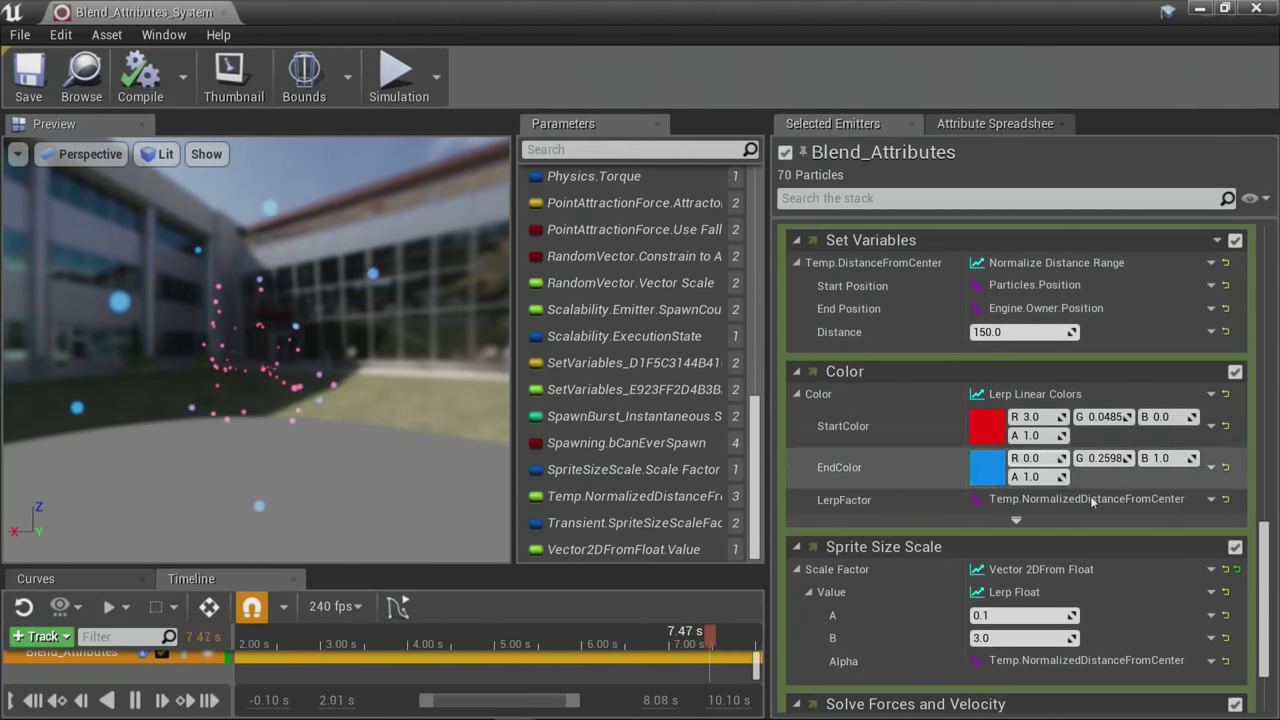
Step: Inspect LerpFactor's available link inputs under Other, including Normalized Distance from Center, without changing the link
left_click(1211, 499)
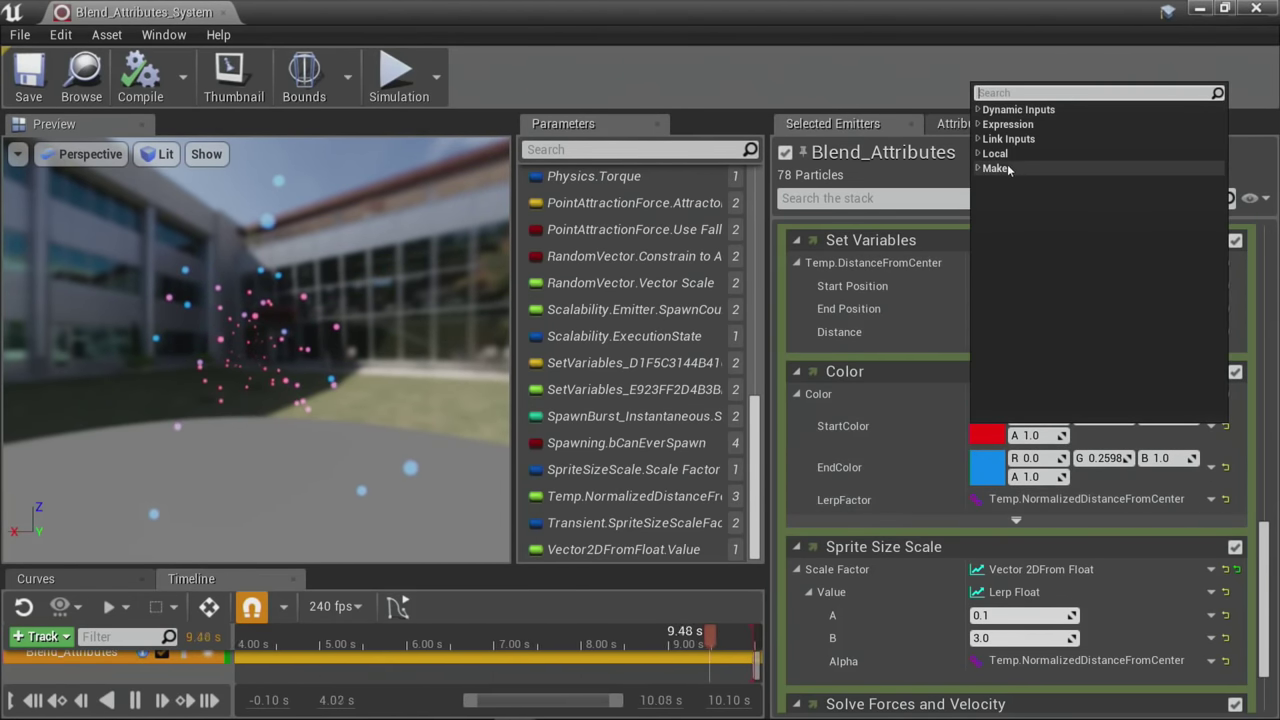
left_click(981, 141)
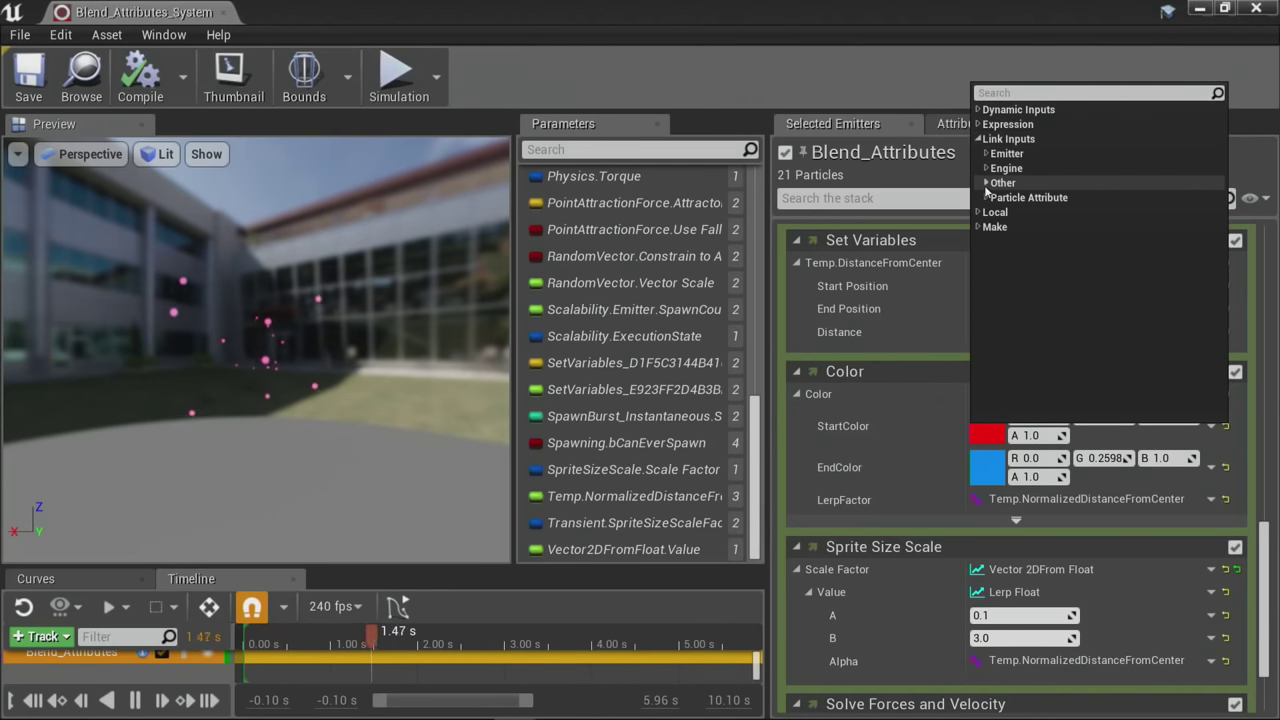
left_click(986, 184)
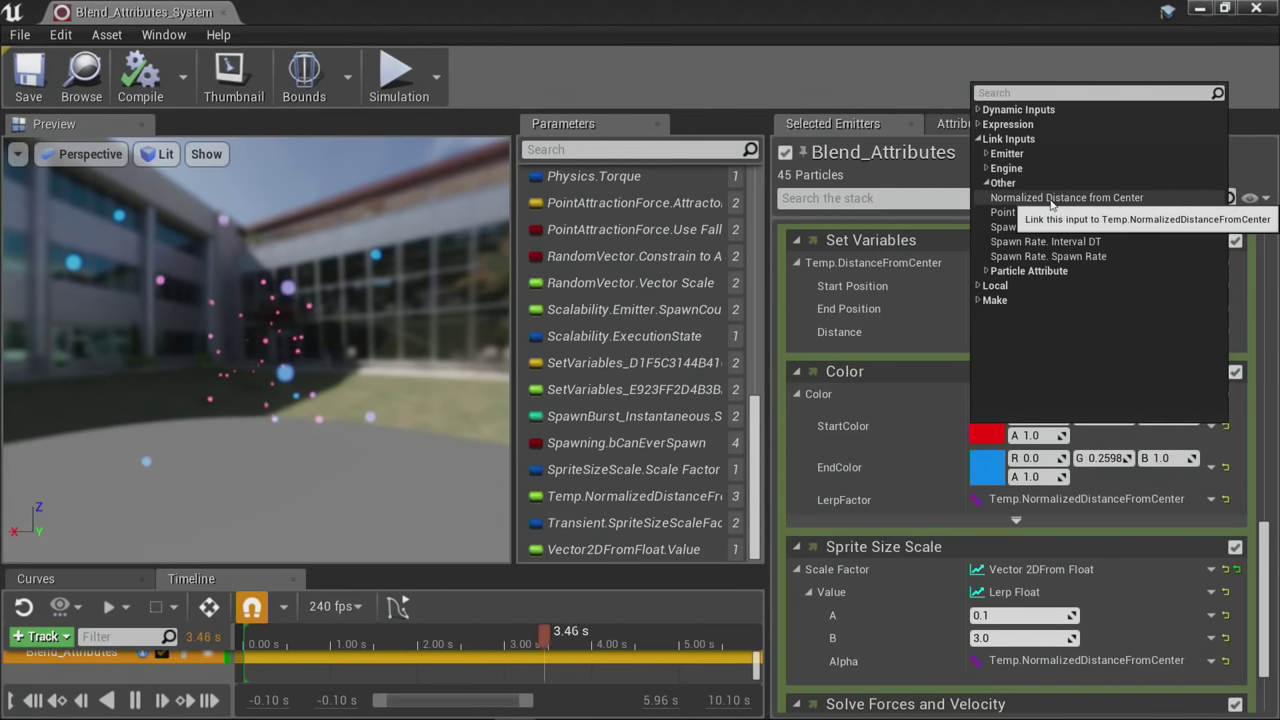
left_click(898, 500)
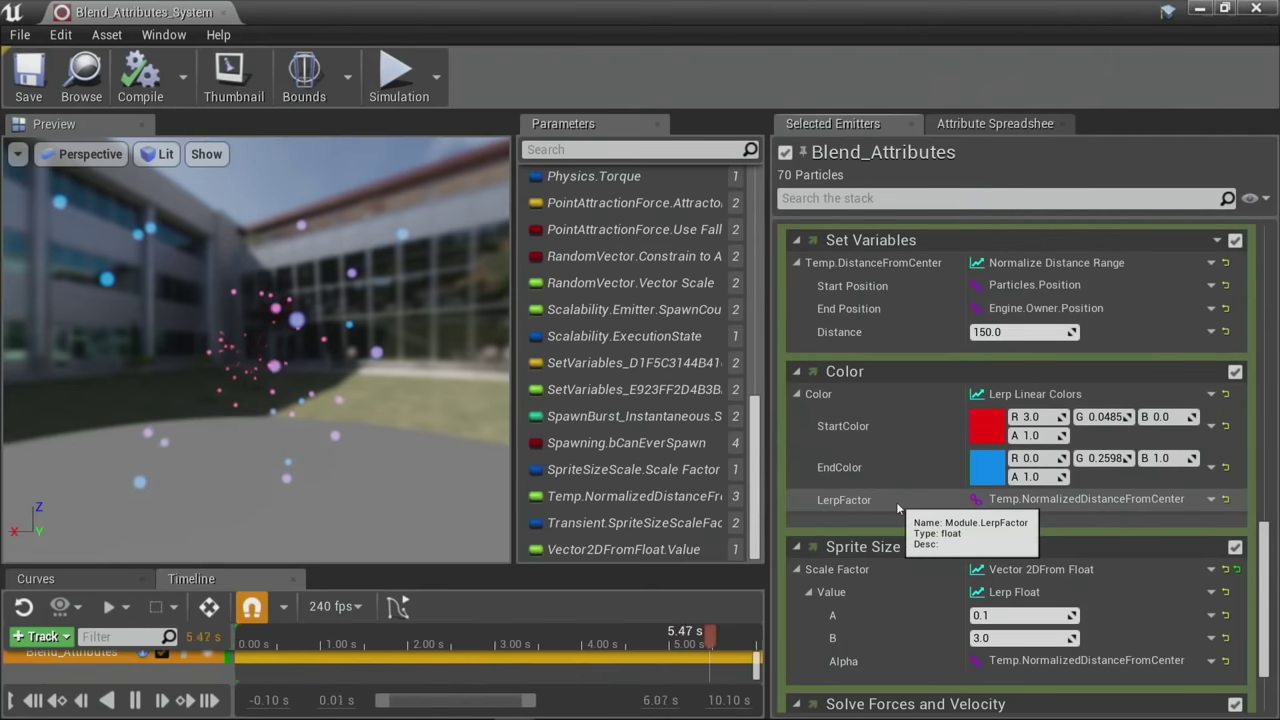
Step: Set the Lerp Float B value of the Sprite Size Scale module's Scale Factor to 5.0
scroll(993, 420, "down", 2)
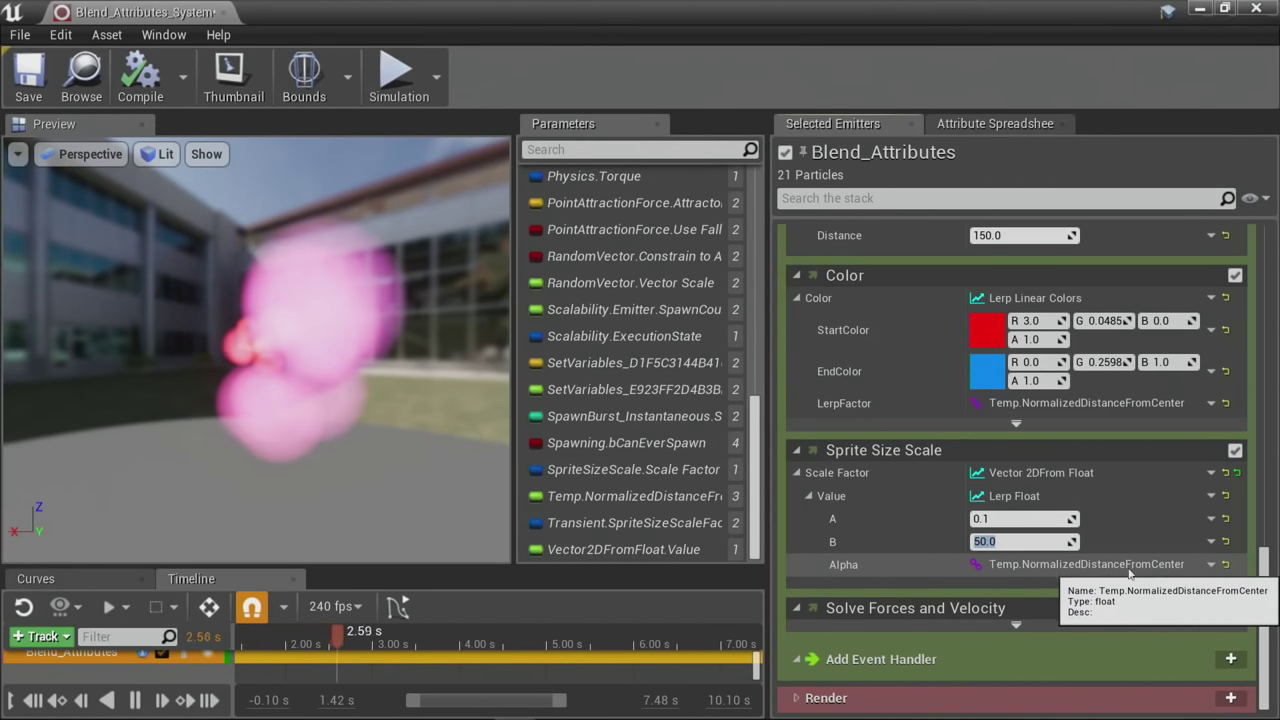
left_click(1211, 565)
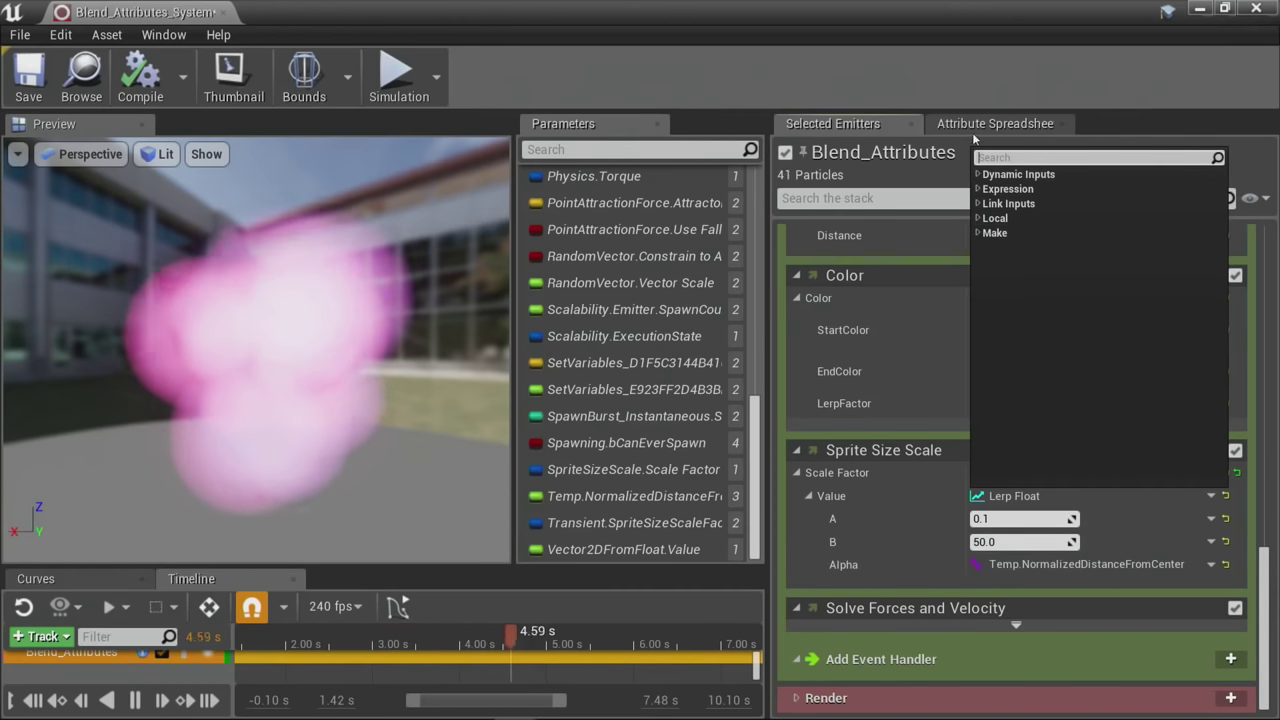
left_click(1011, 542)
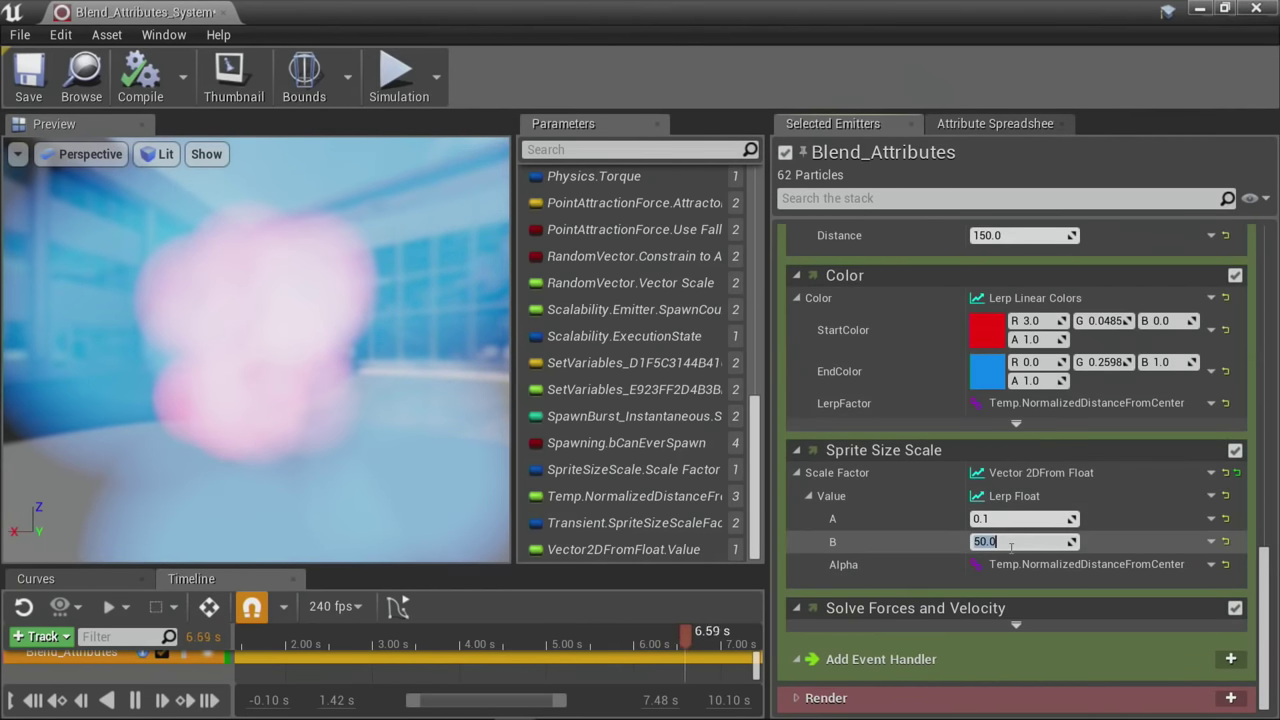
type("5")
key("Return")
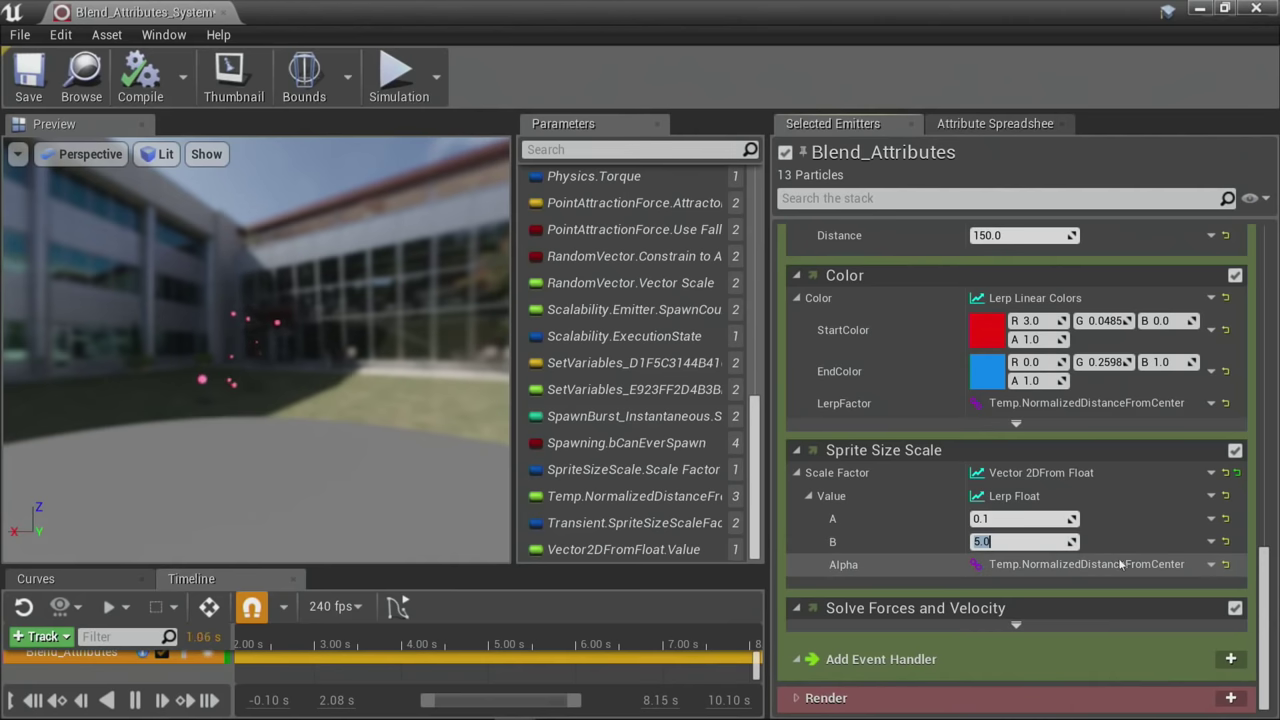
scroll(1092, 560, "up", 2)
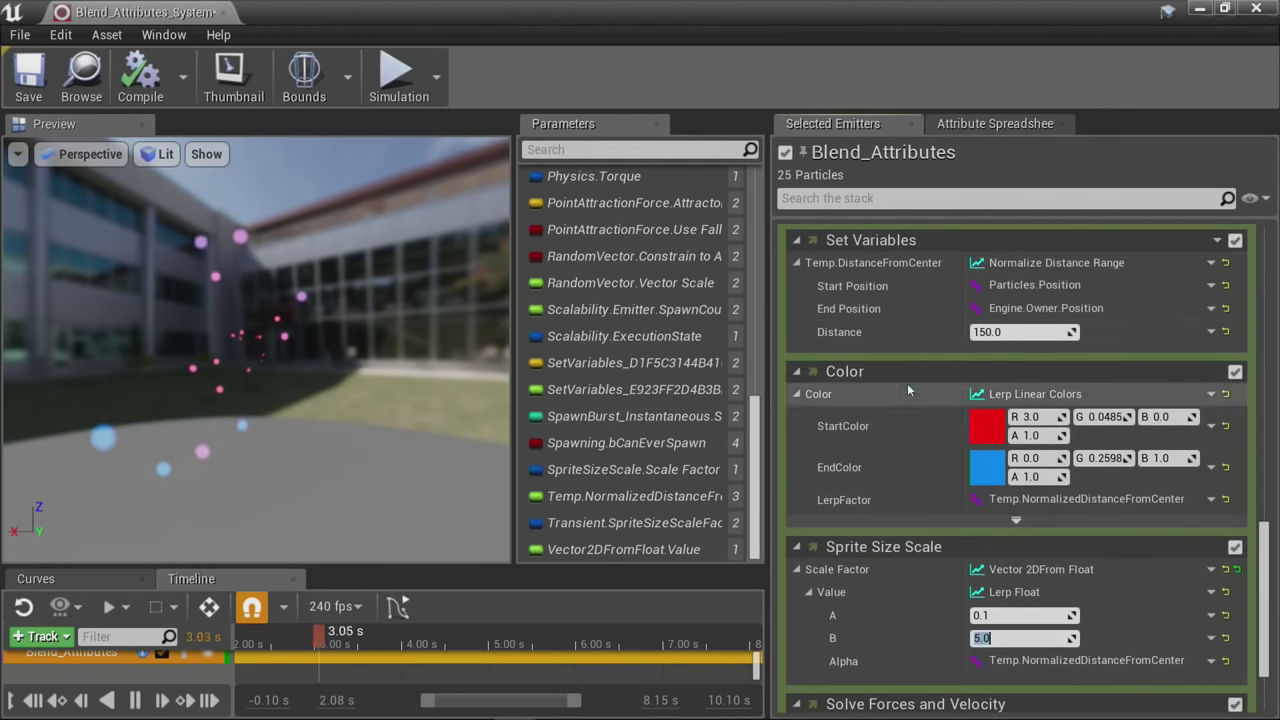
scroll(910, 385, "up", 2)
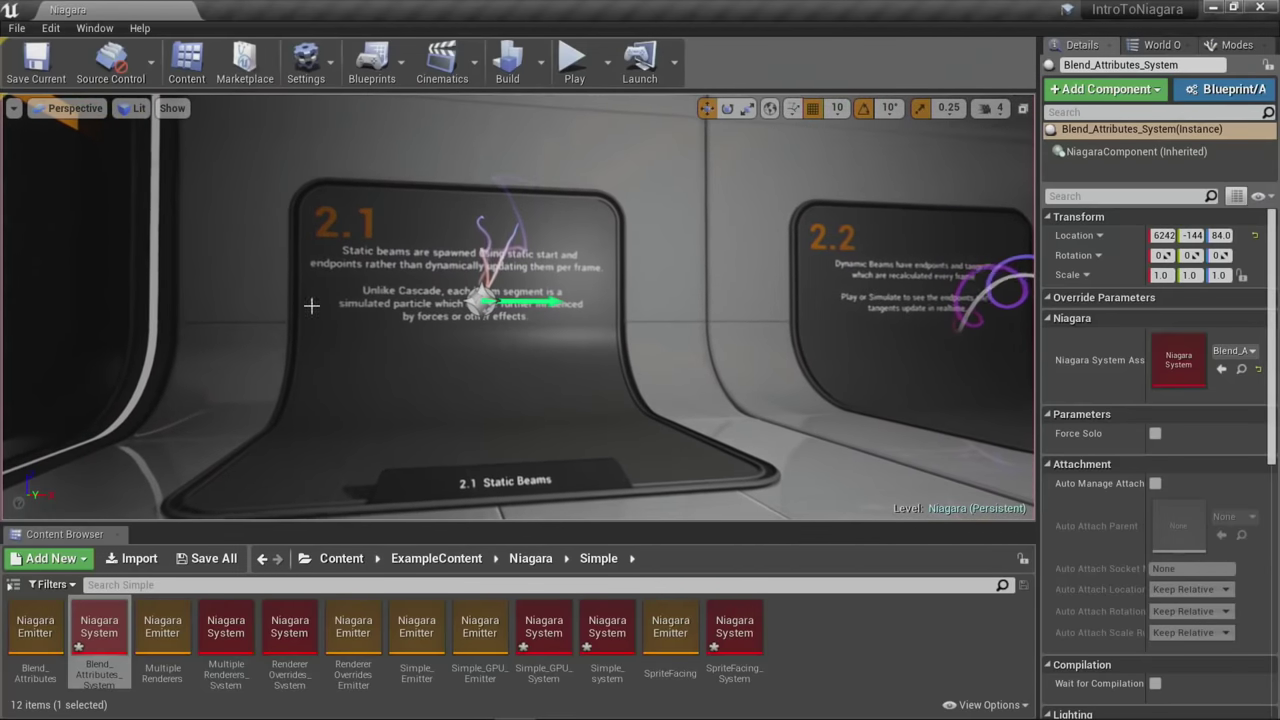
Step: In the level, select the 2.1 Static Beams display and view its beams in game view without editor icons
left_click(311, 305)
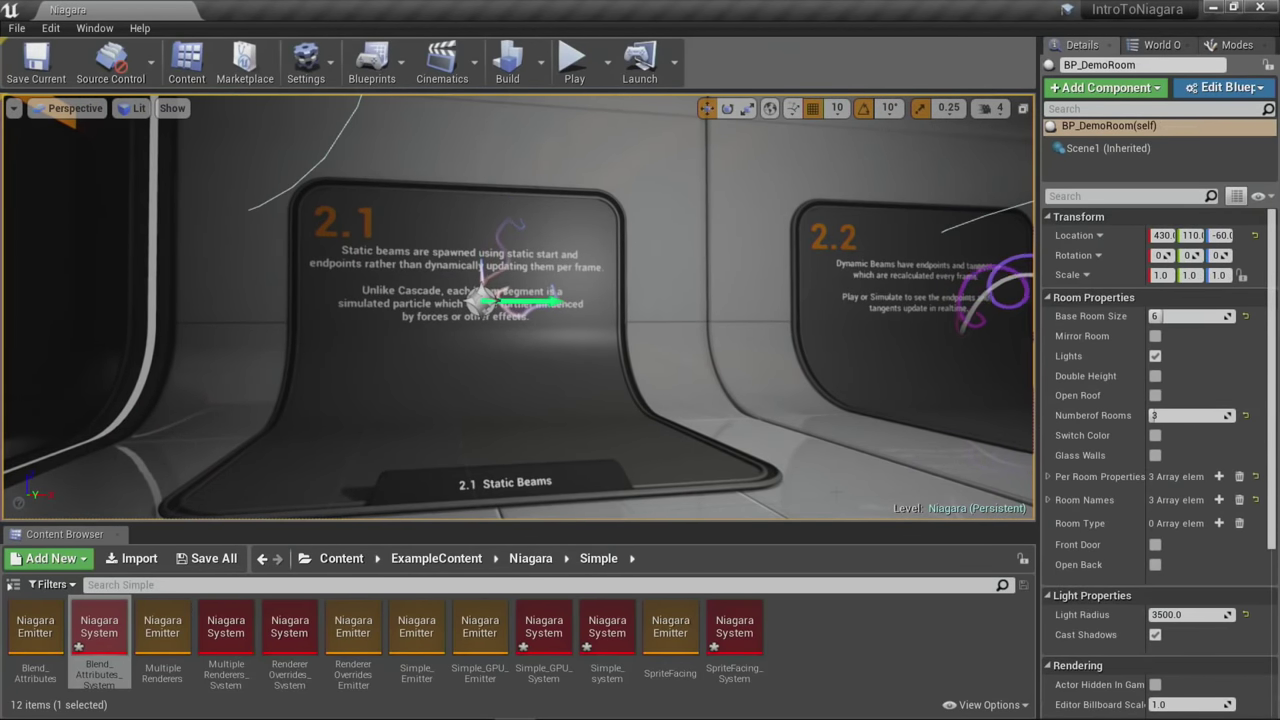
key("Escape")
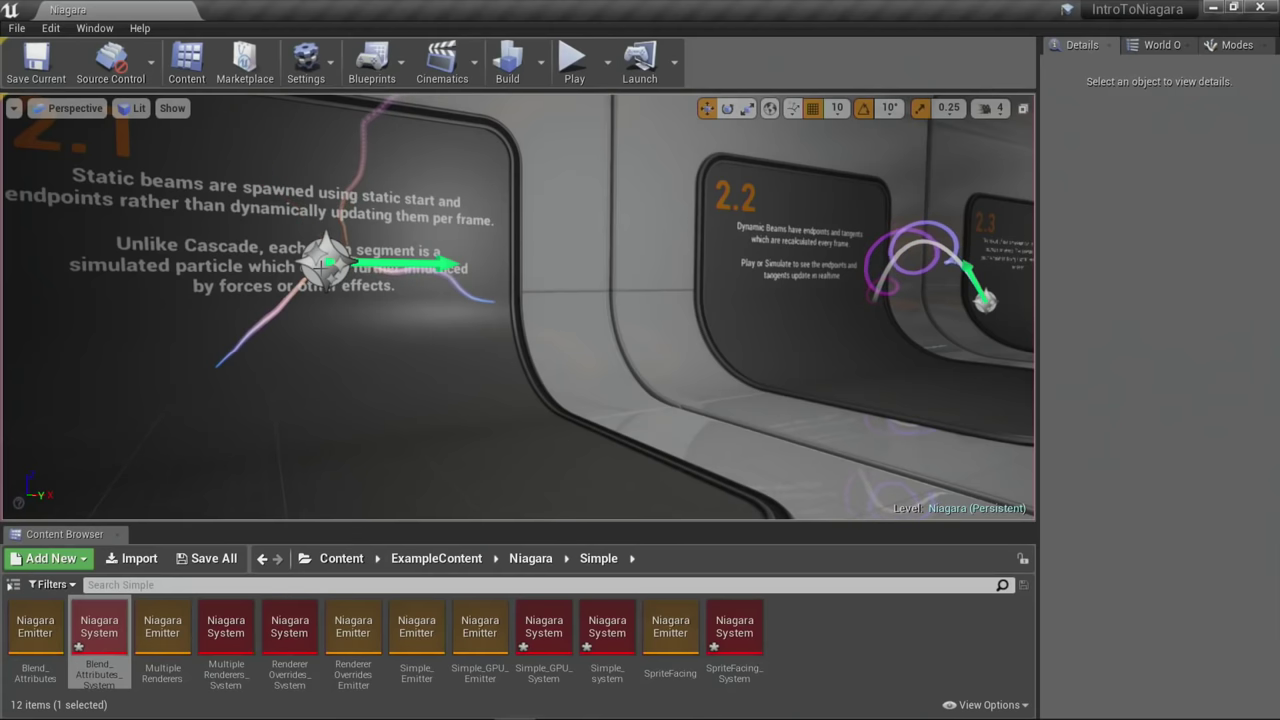
left_click(447, 417)
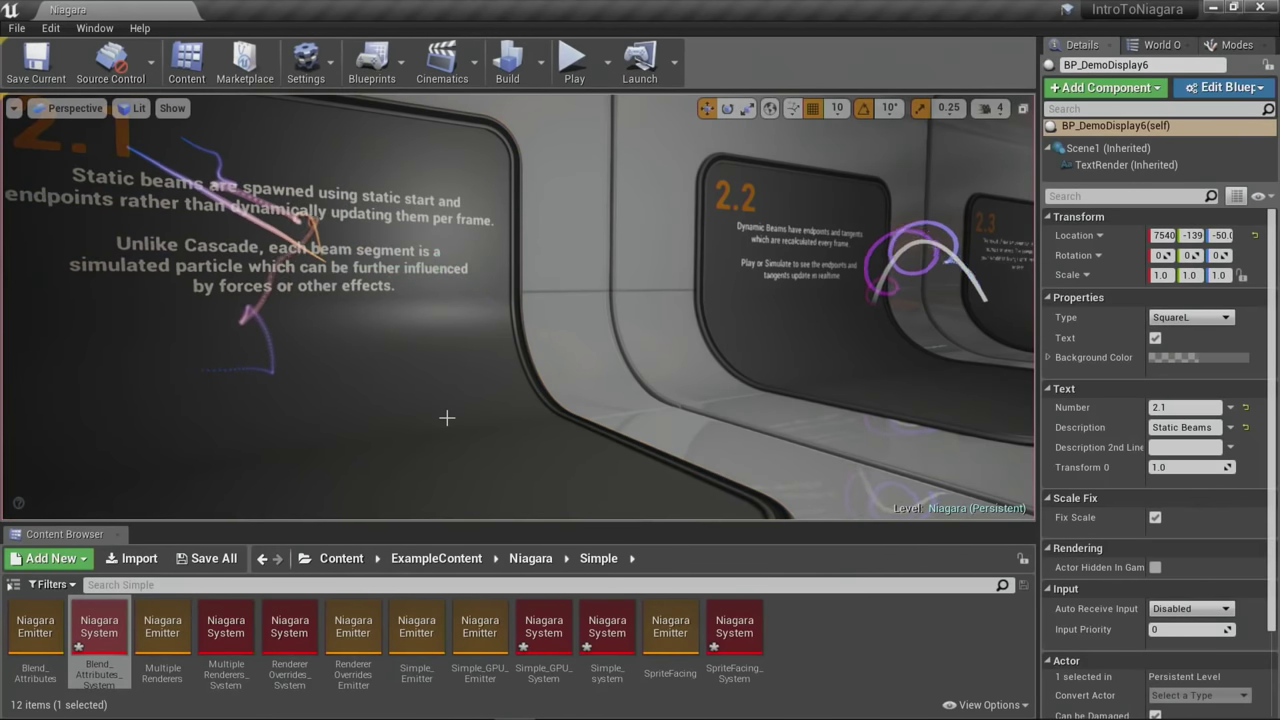
right_click_drag(447, 417, 405, 417)
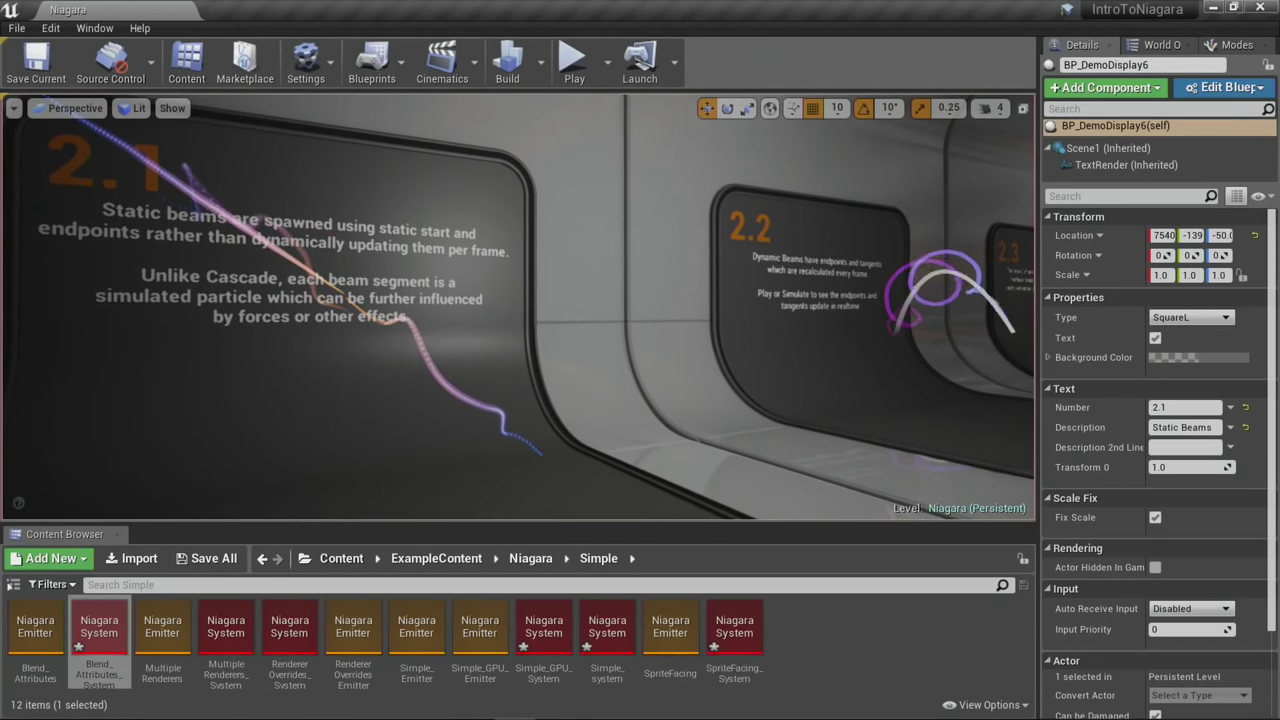
key("g")
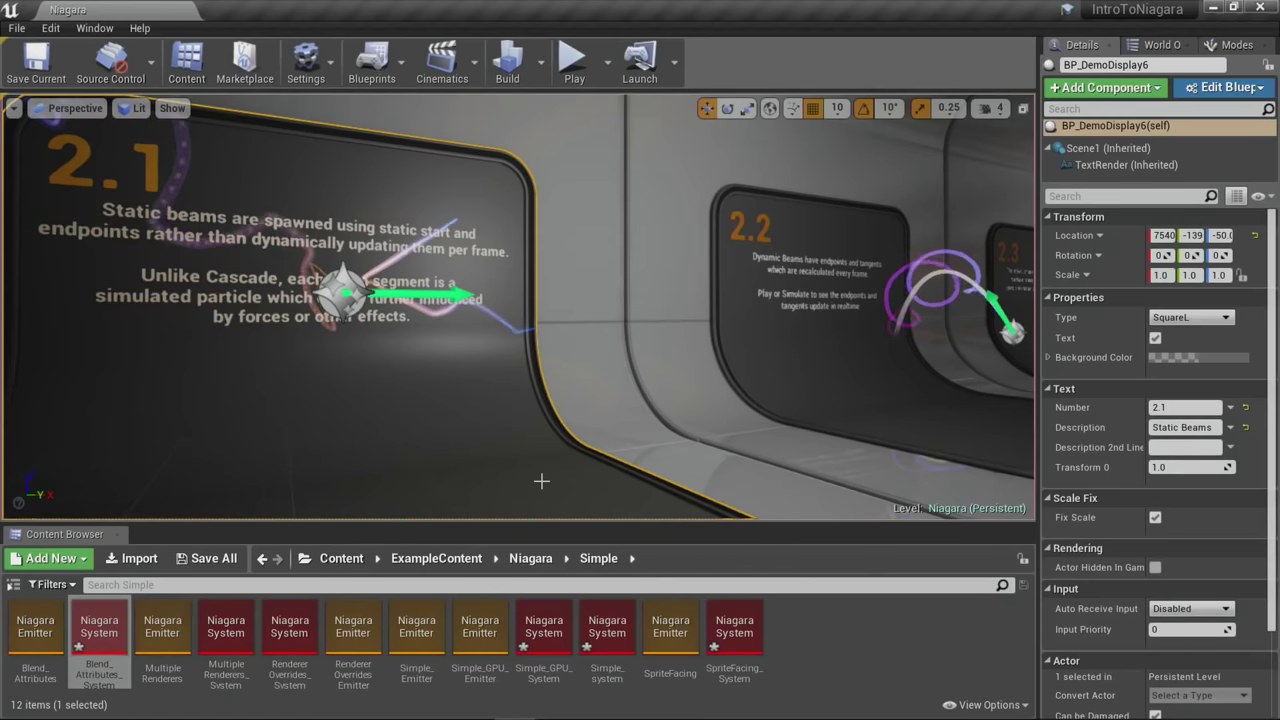
key("g")
right_click_drag(589, 480, 560, 480)
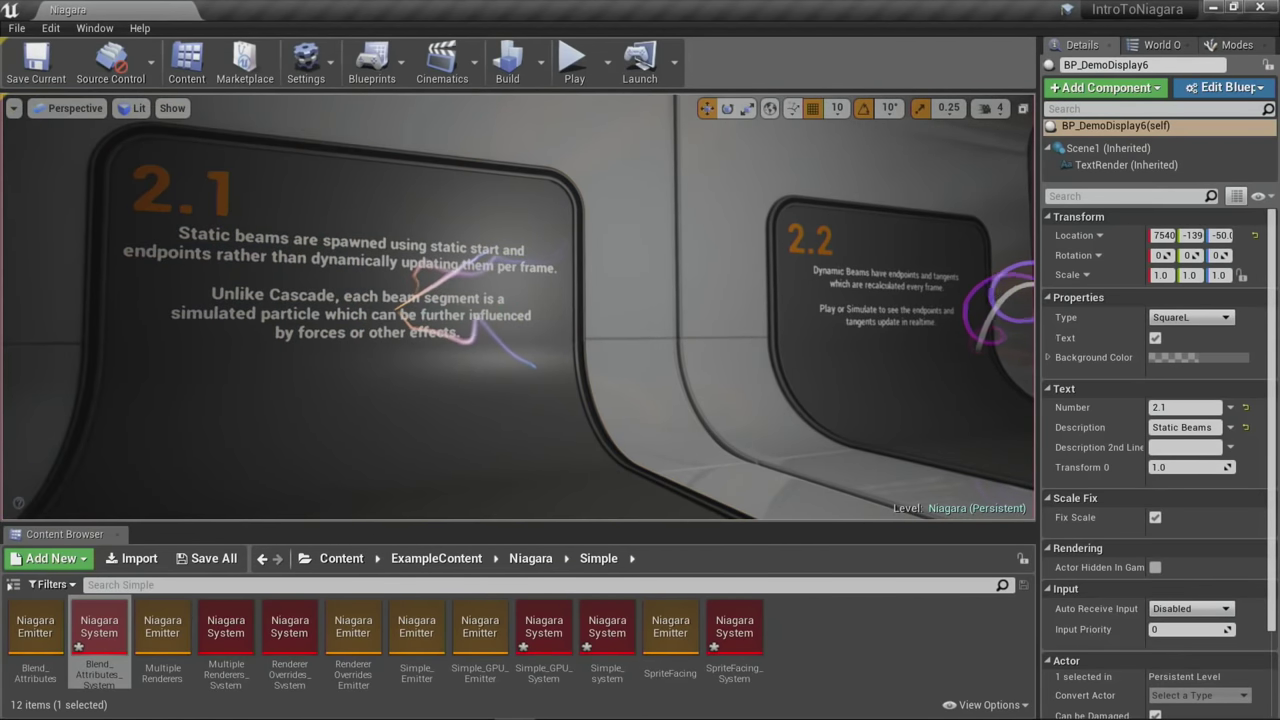
Step: Examine the static beams at the 2.1 display from close up and from farther back
key("w")
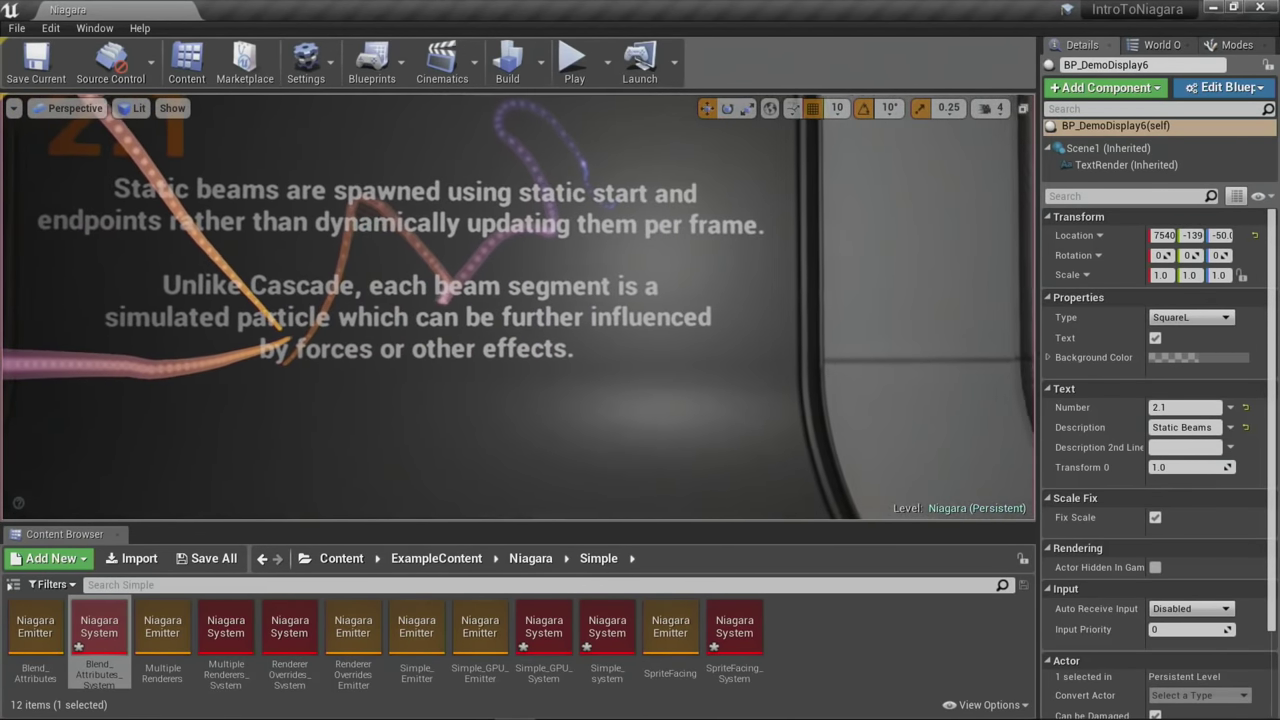
key("a")
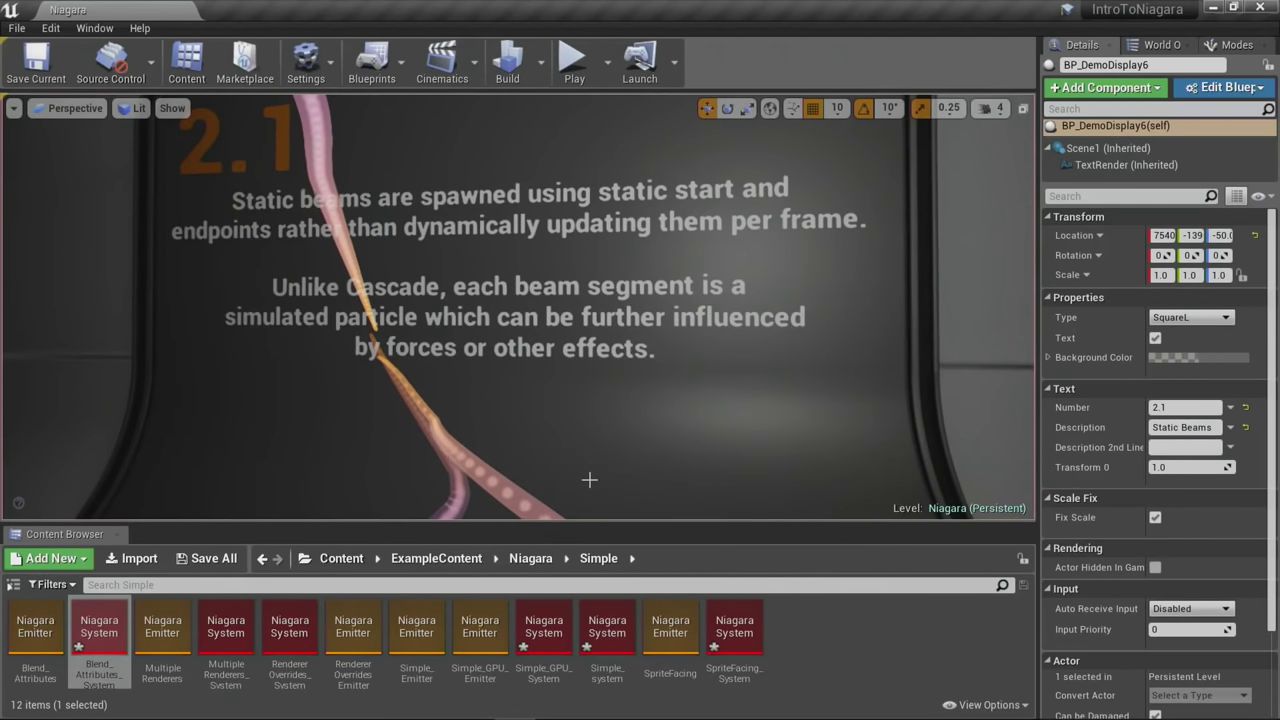
scroll(577, 437, "down", 4)
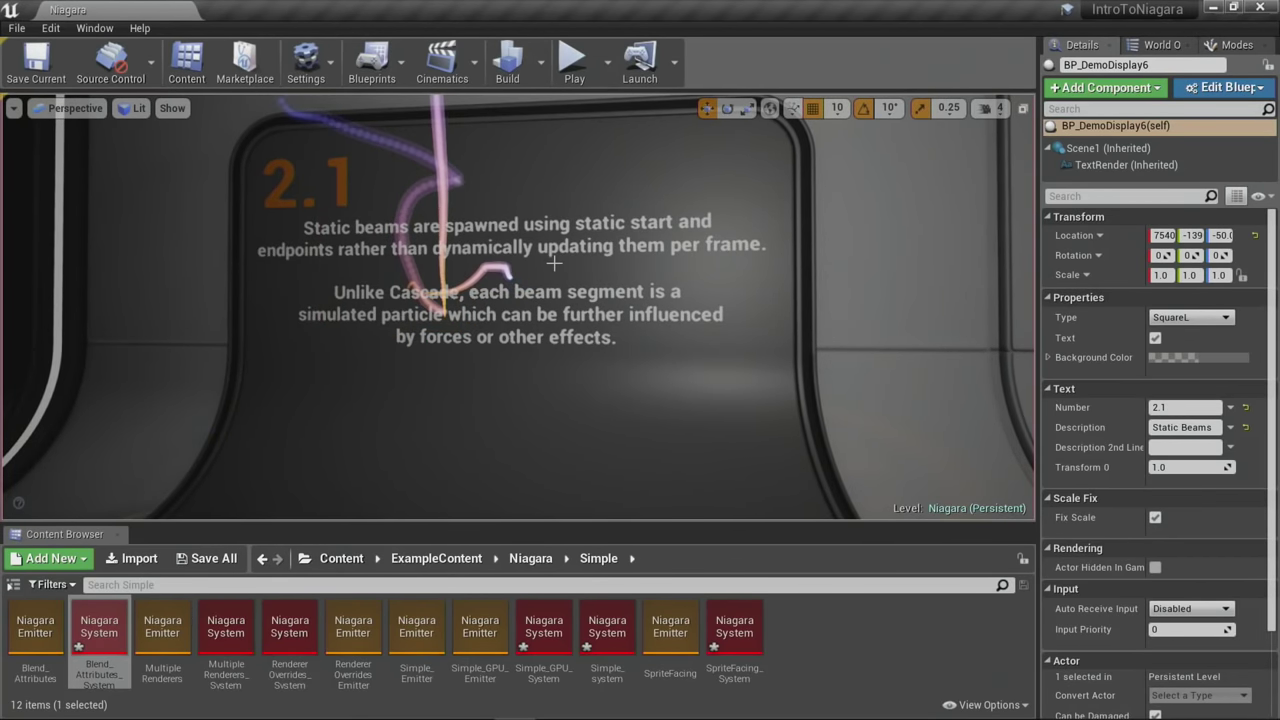
scroll(415, 343, "up", 3)
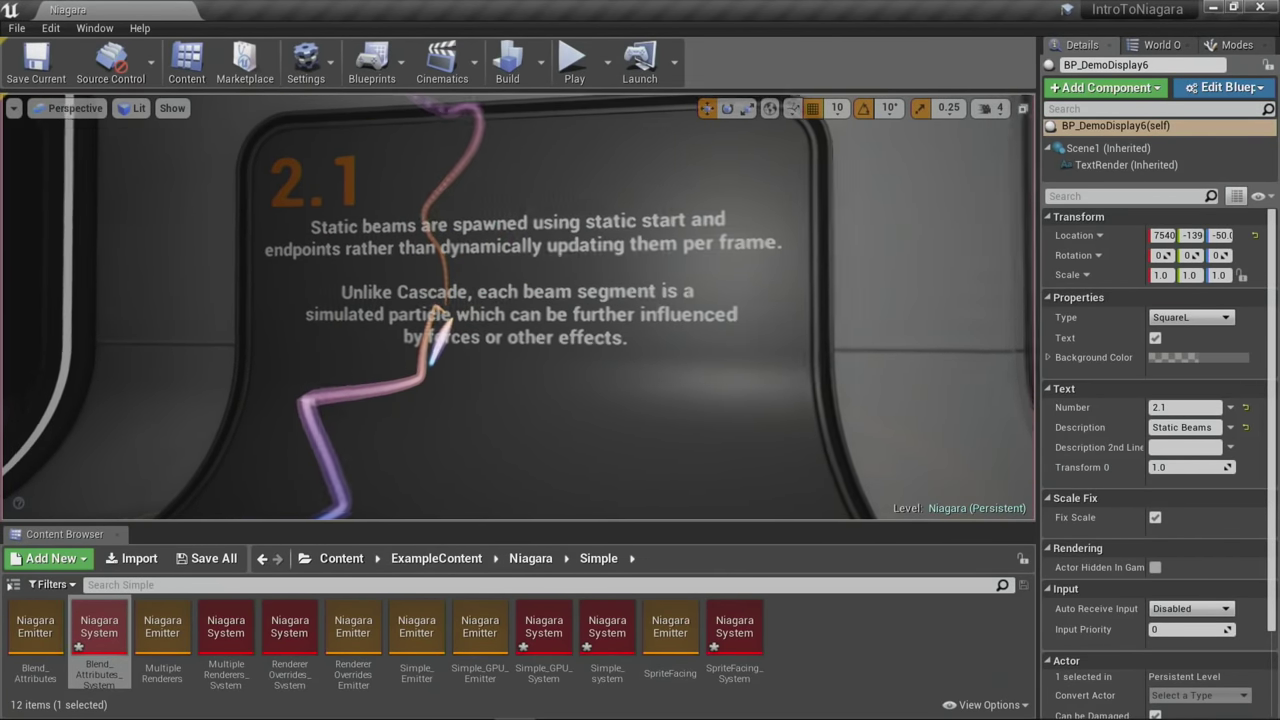
right_click_drag(545, 105, 521, 103)
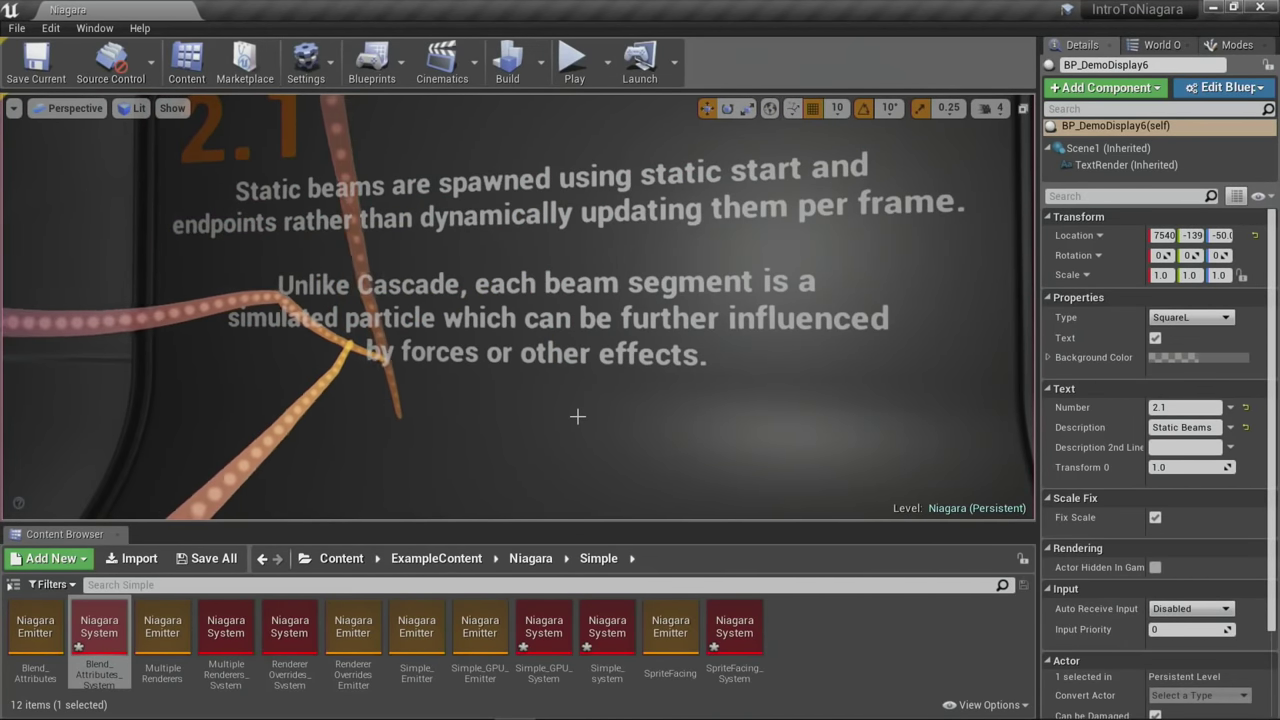
key("f")
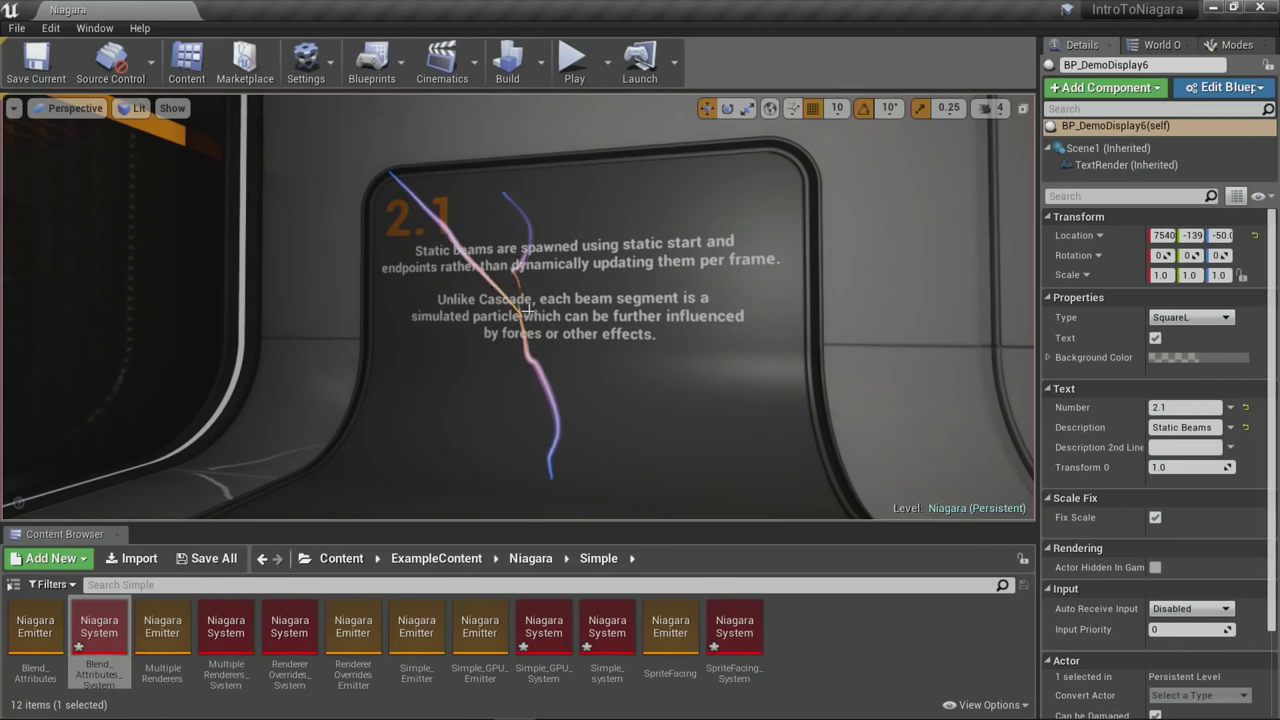
Step: Leave game view, select the StaticBeam_System actor at the 2.1 display, and open its Niagara system asset from the content folder
key("g")
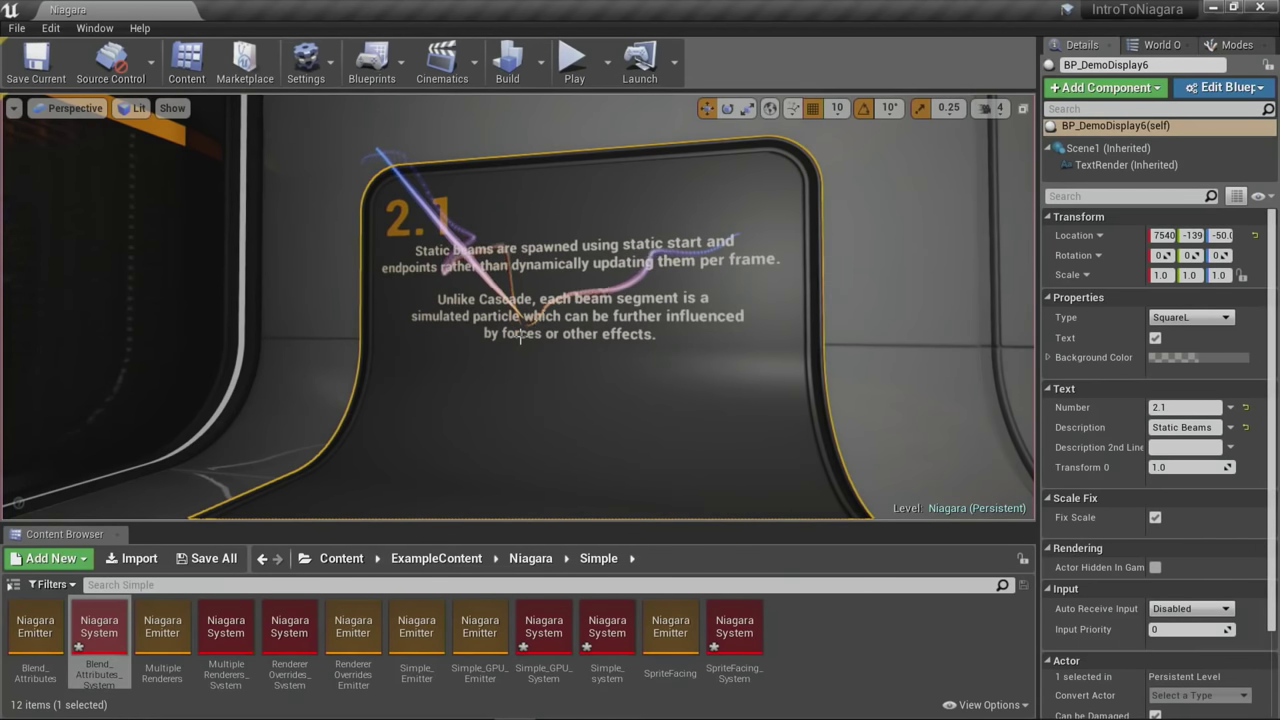
left_click(505, 320)
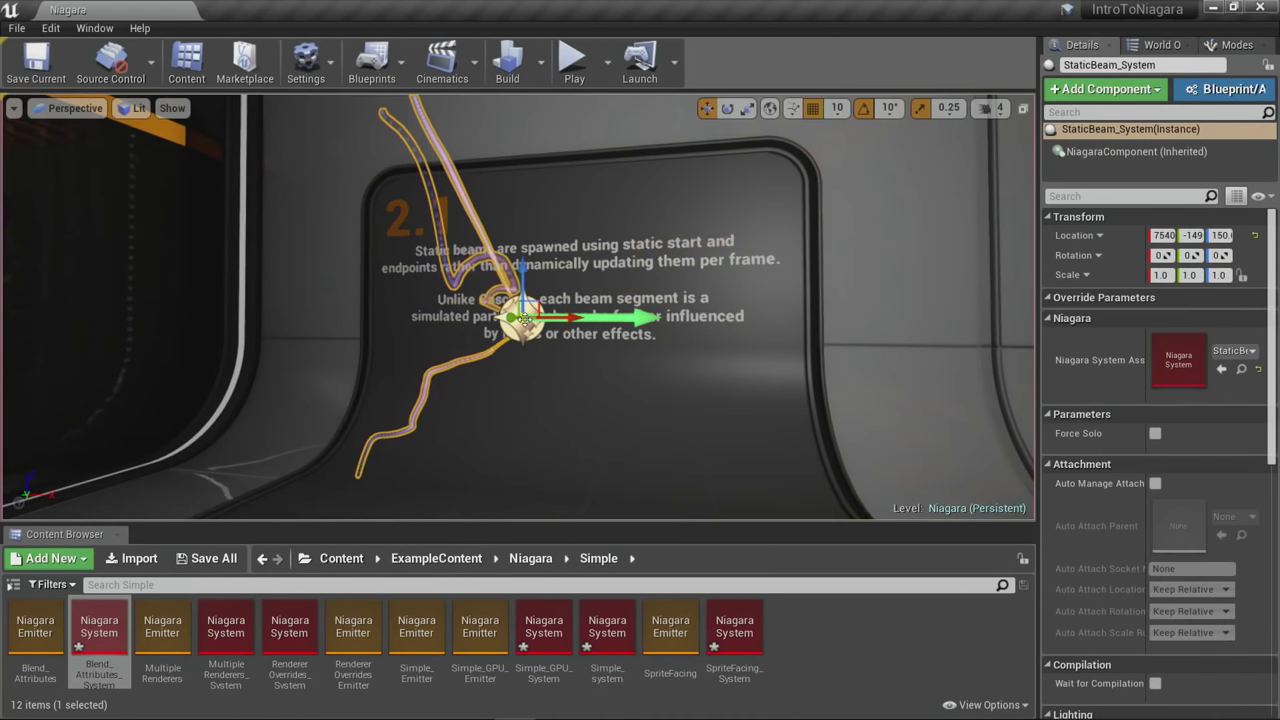
key("ctrl+b")
double_click(290, 630)
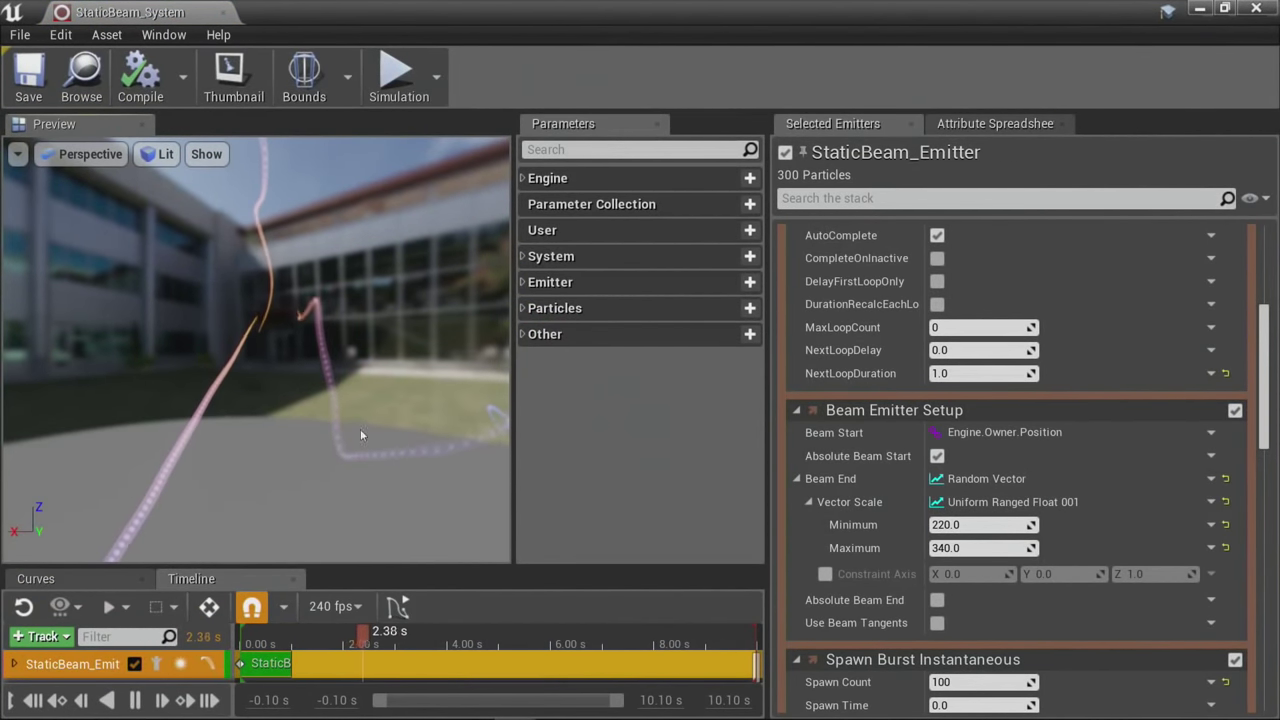
Step: Examine StaticBeam_Emitter's Beam Emitter Setup and Spawn Burst Instantaneous settings alongside the Spawn Beam module in Particle Spawn
scroll(1064, 384, "up", 2)
scroll(1065, 398, "down", 5)
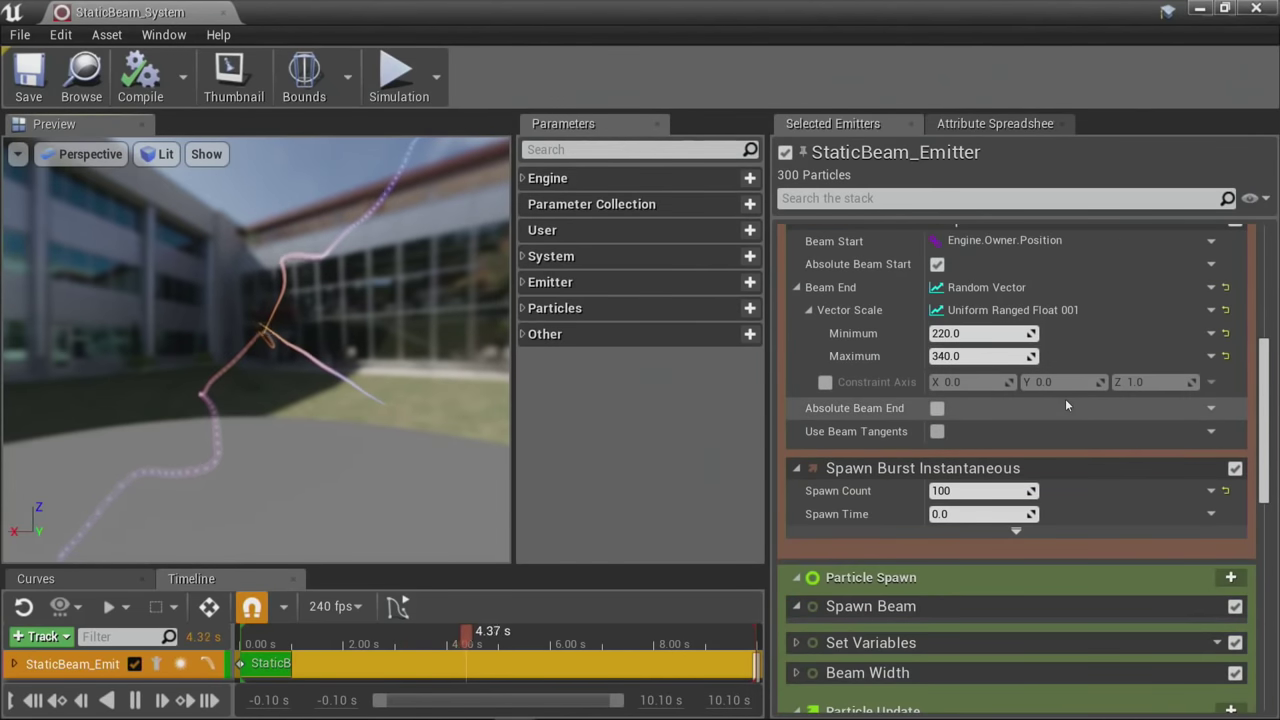
scroll(1065, 398, "up", 2)
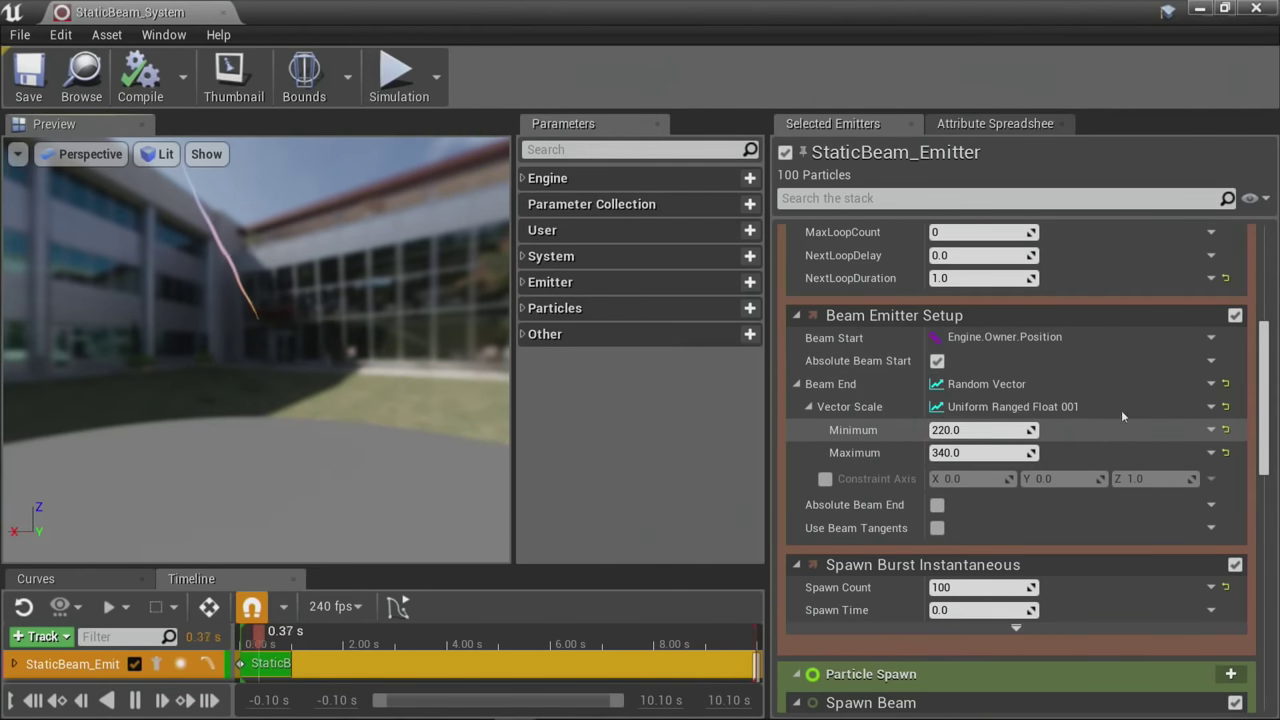
scroll(1173, 403, "down", 5)
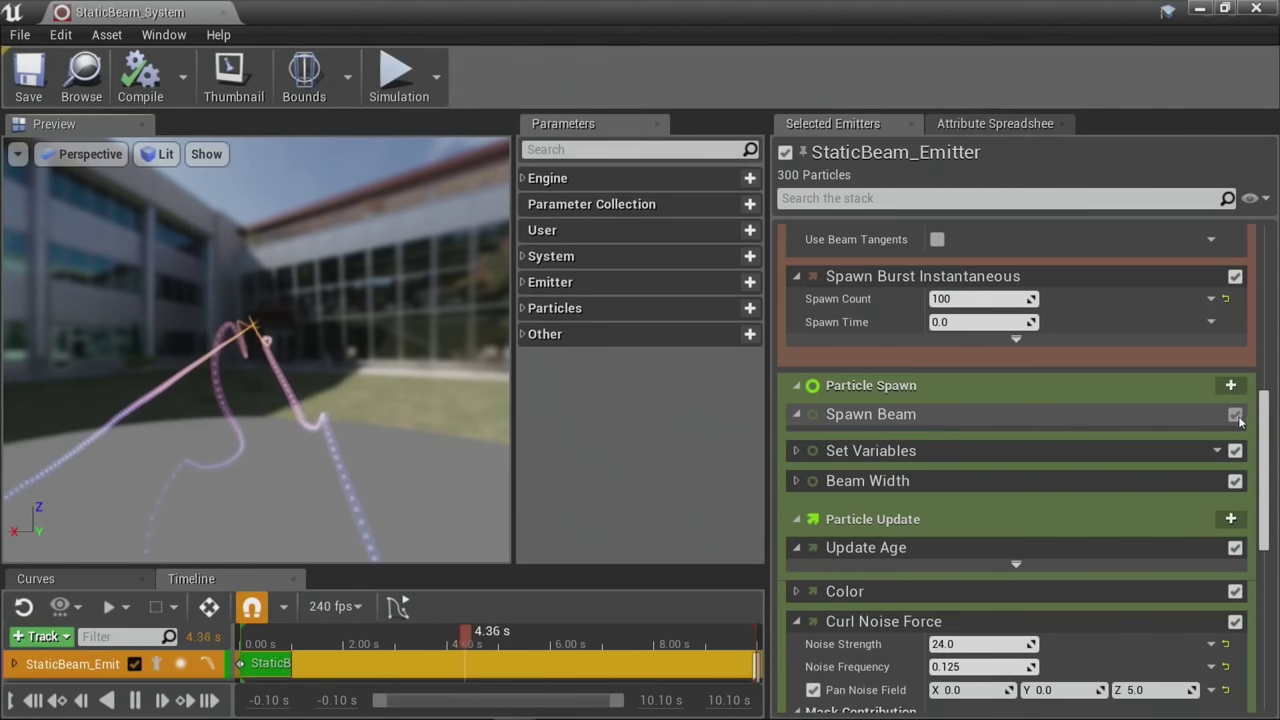
scroll(1202, 423, "up", 4)
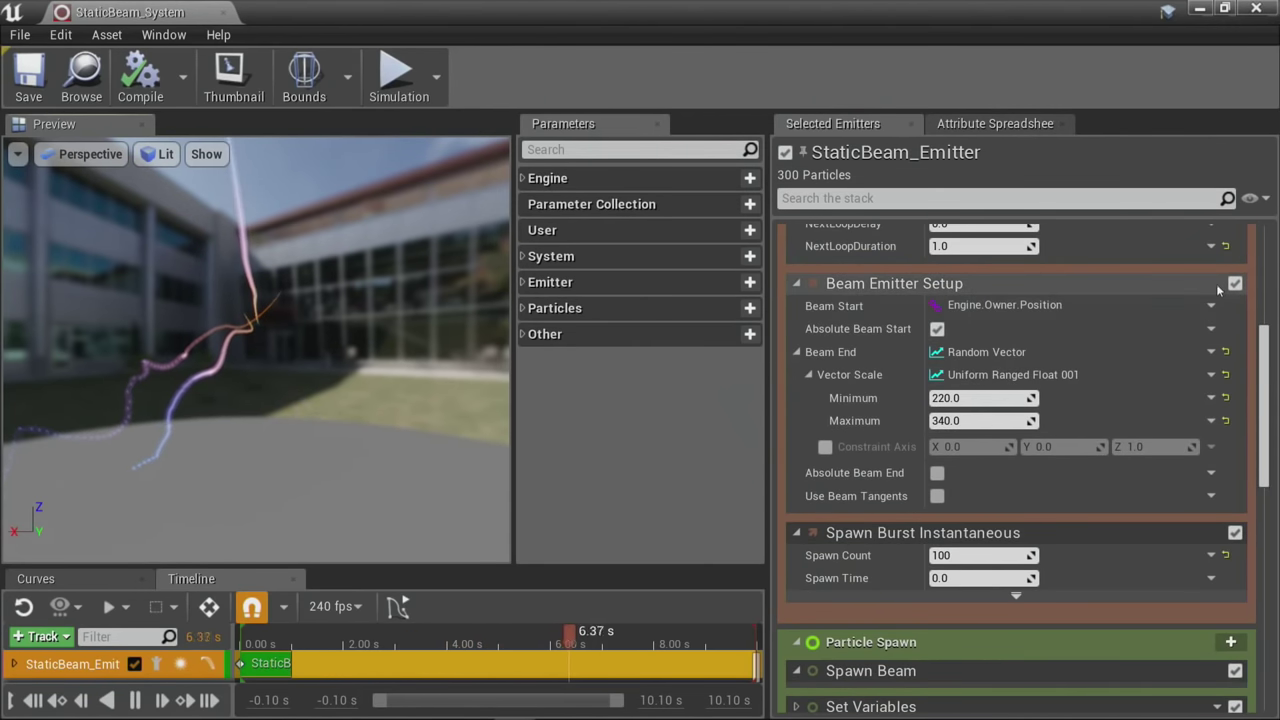
scroll(1130, 420, "down", 2)
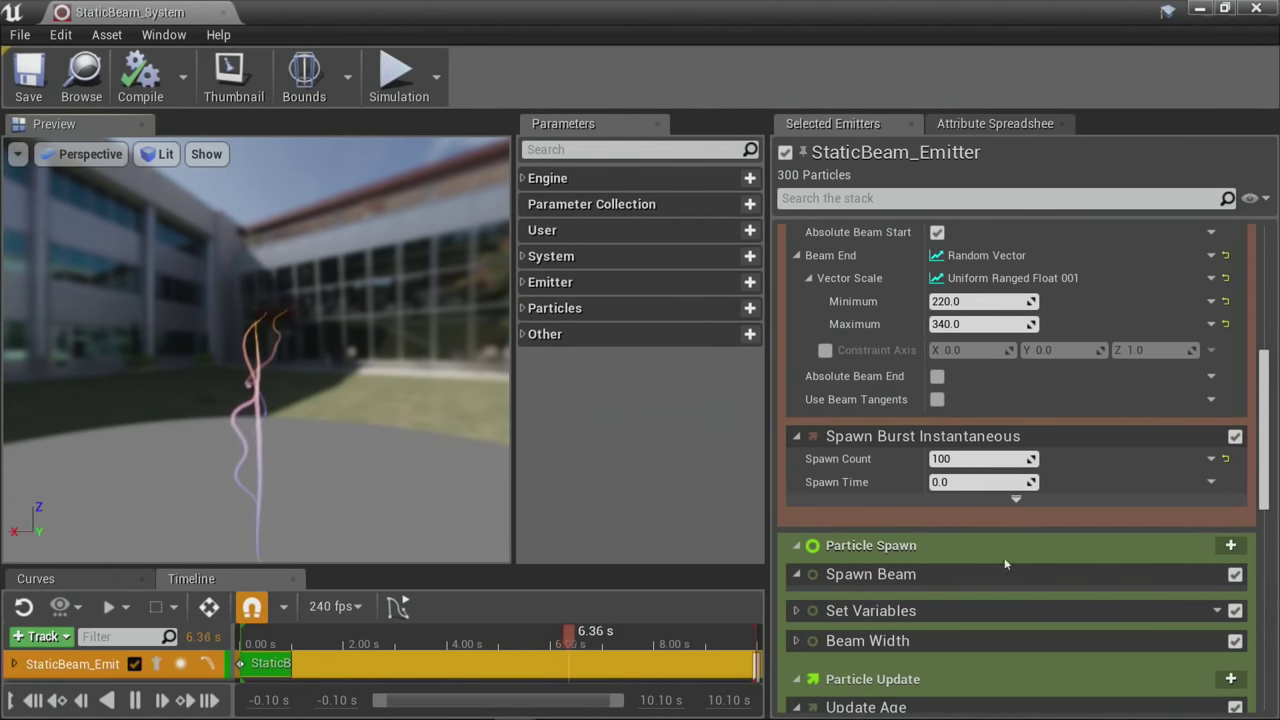
scroll(1051, 299, "up", 2)
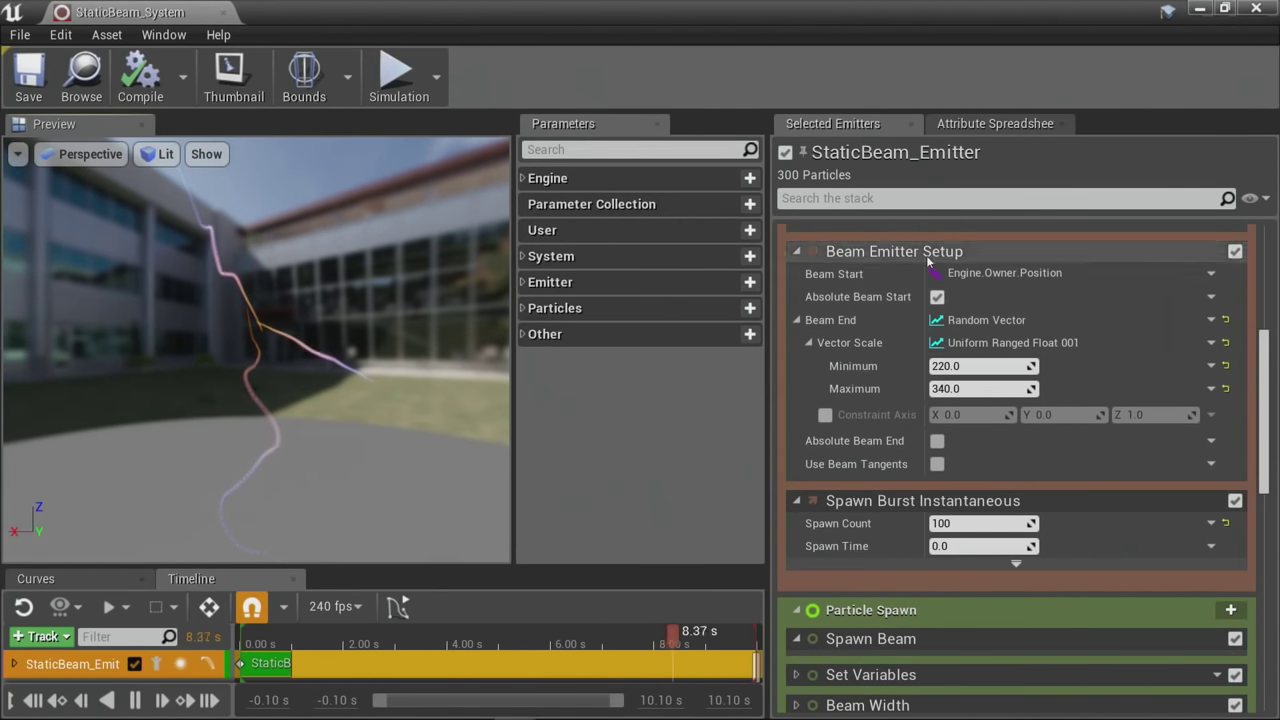
scroll(928, 260, "up", 1)
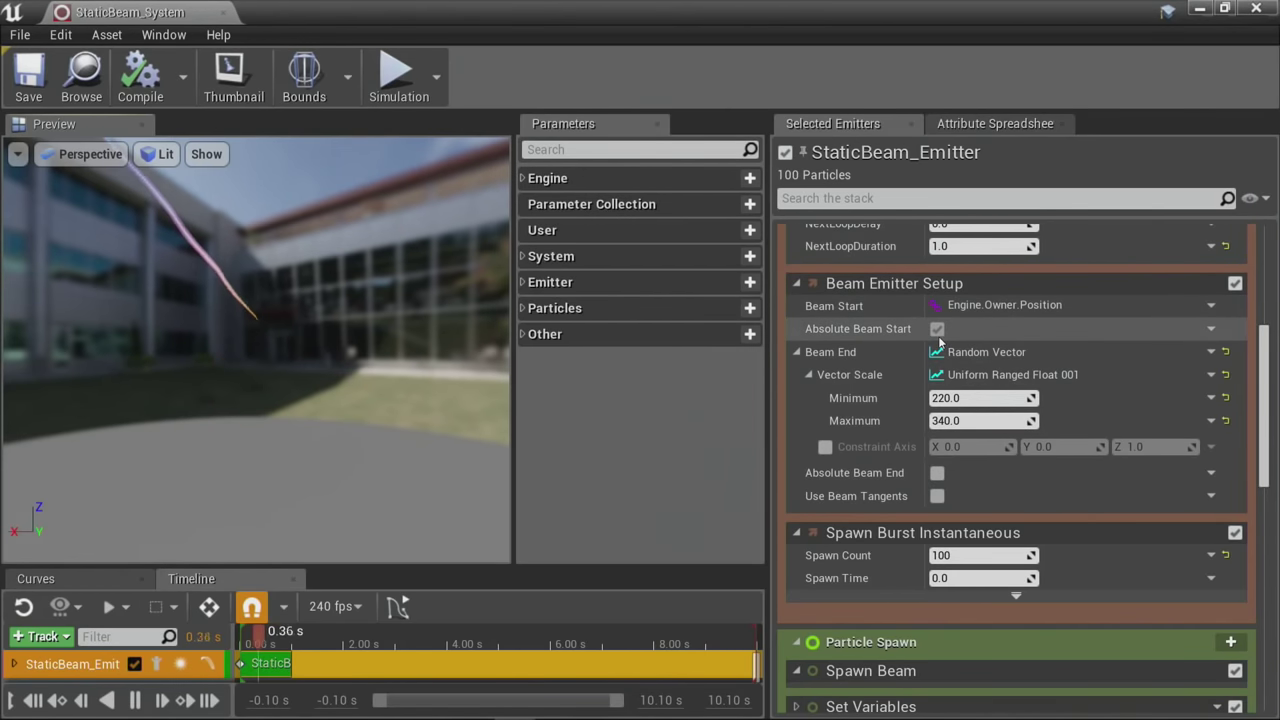
scroll(960, 480, "down", 1)
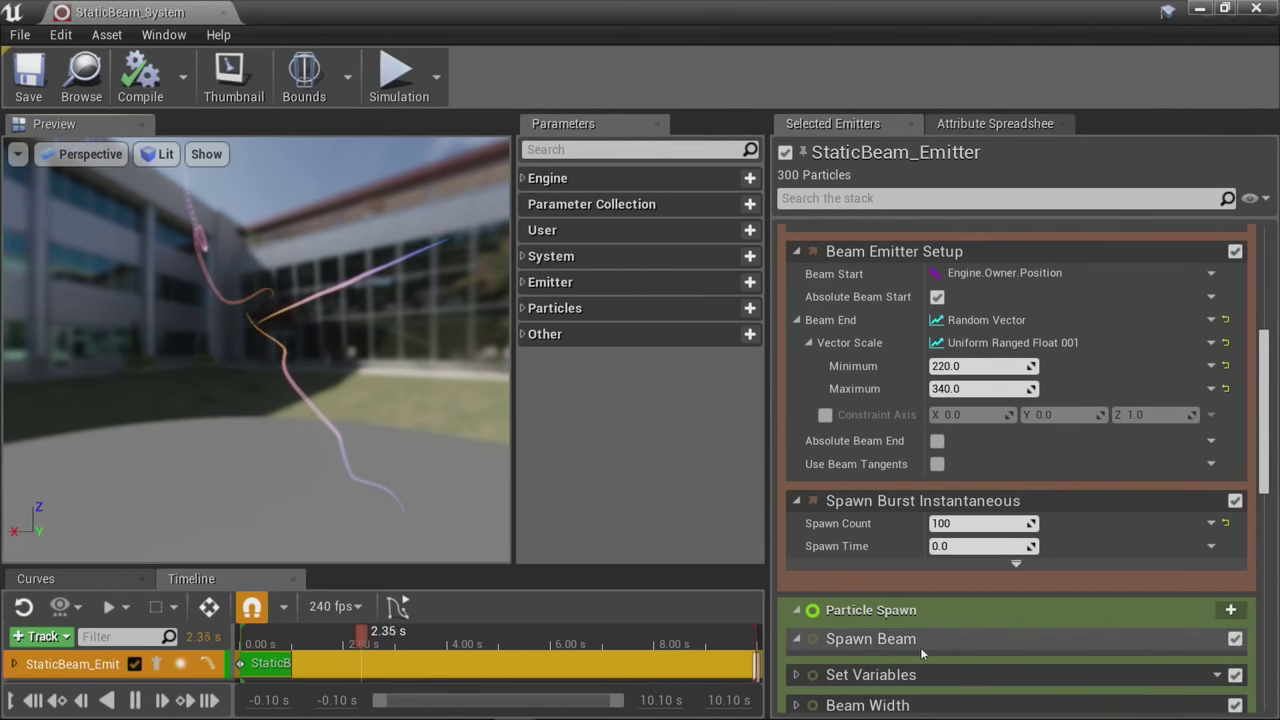
Step: Disable the Beam Emitter Setup module and check how this affects the beams and the Spawn Beam module
left_click(1235, 252)
scroll(1096, 405, "down", 3)
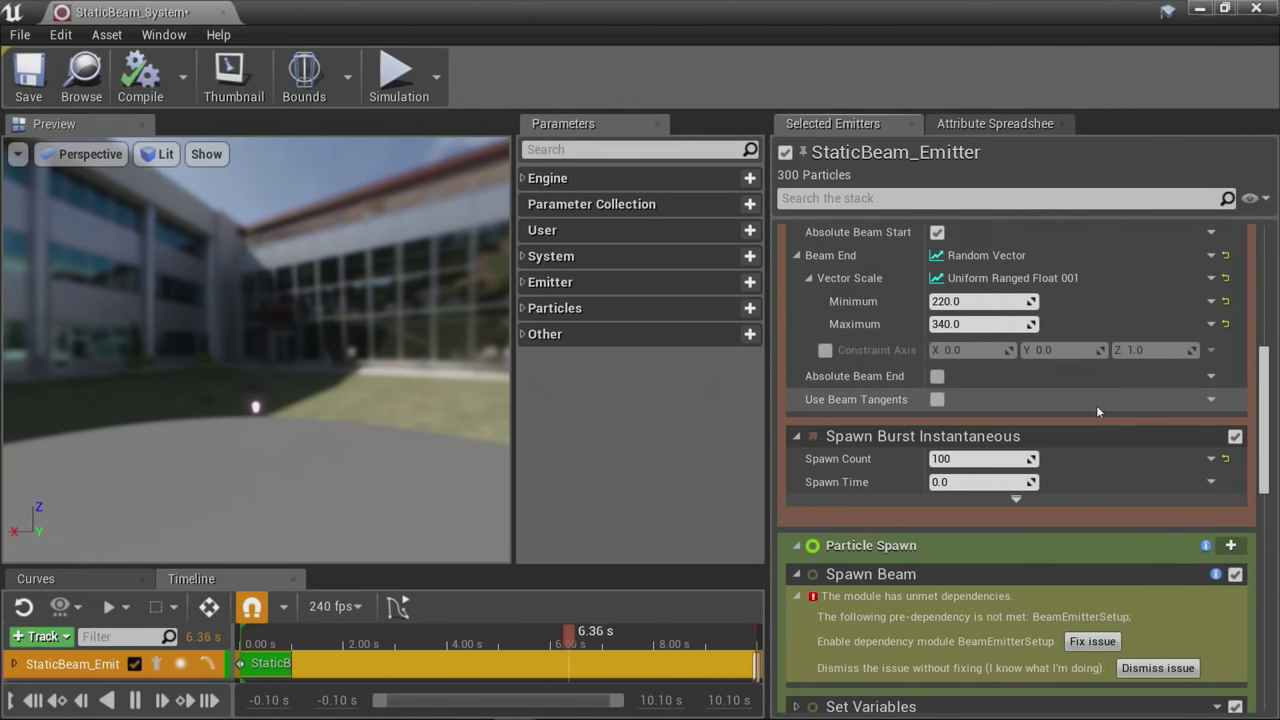
scroll(1096, 405, "down", 2)
scroll(1092, 409, "up", 3)
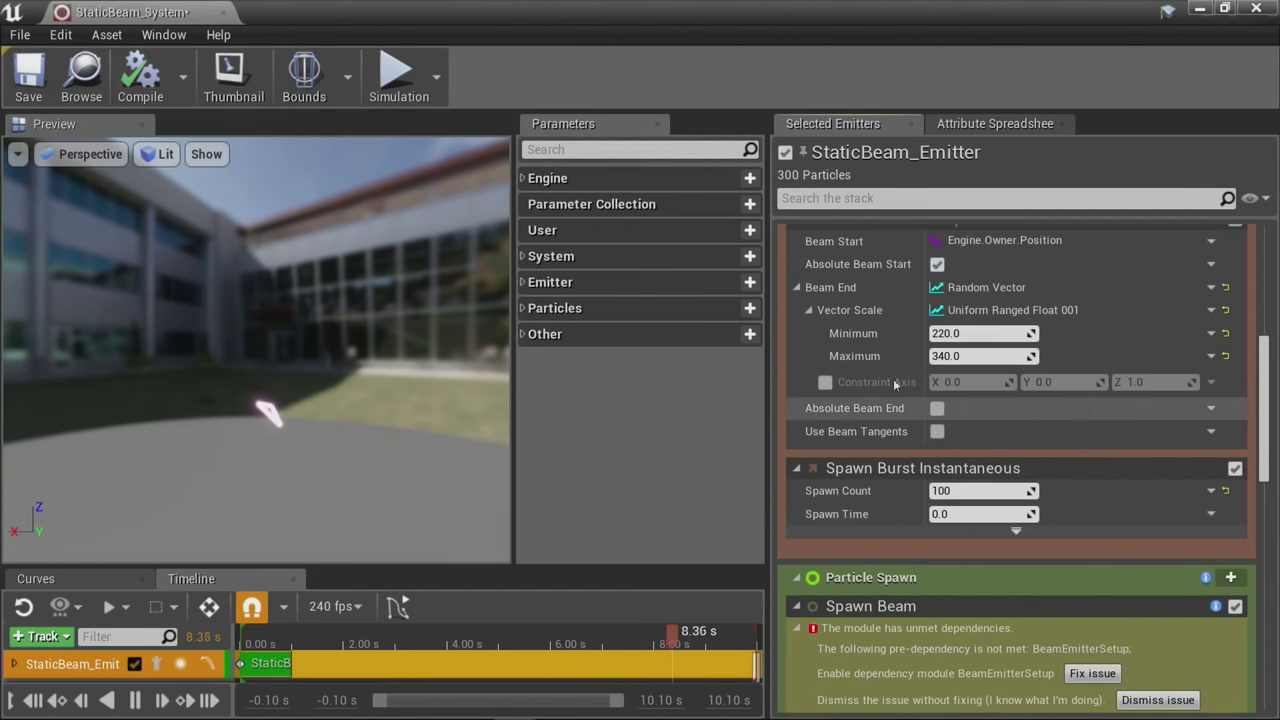
scroll(817, 358, "up", 2)
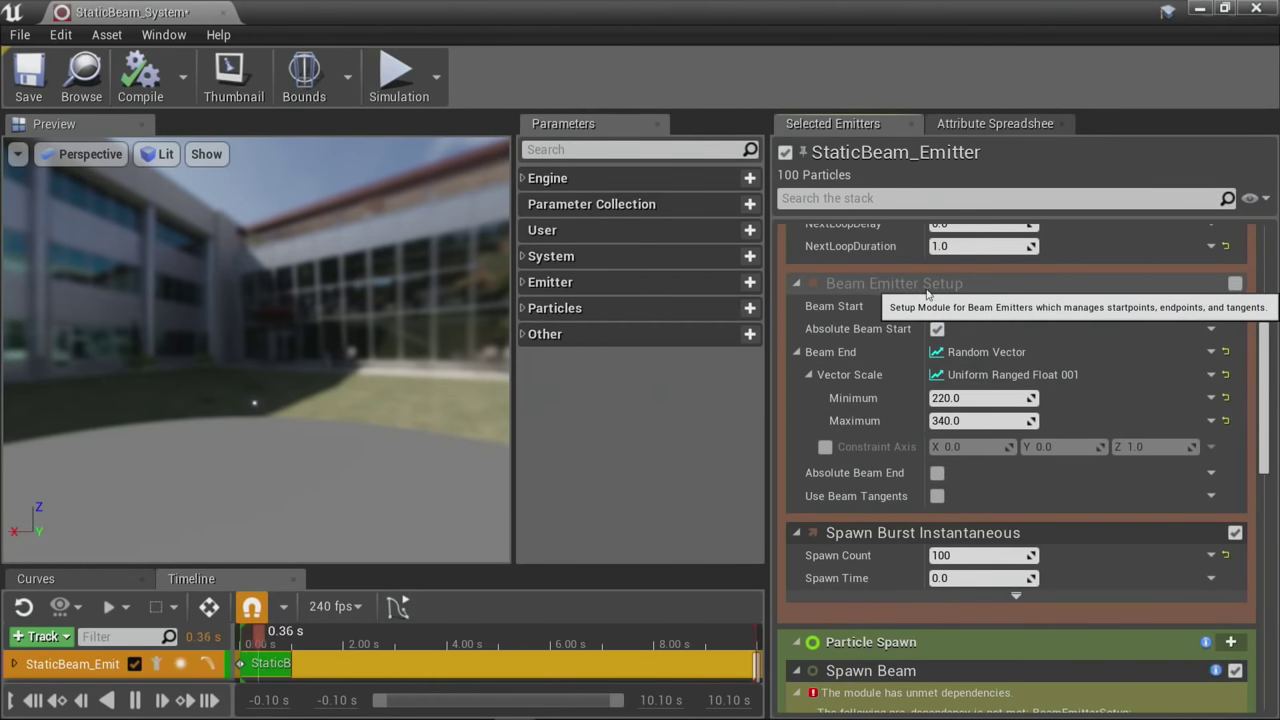
Step: Apply the suggested fix on the Spawn Beam module to re-enable its BeamEmitterSetup dependency
scroll(912, 396, "down", 5)
scroll(911, 392, "down", 3)
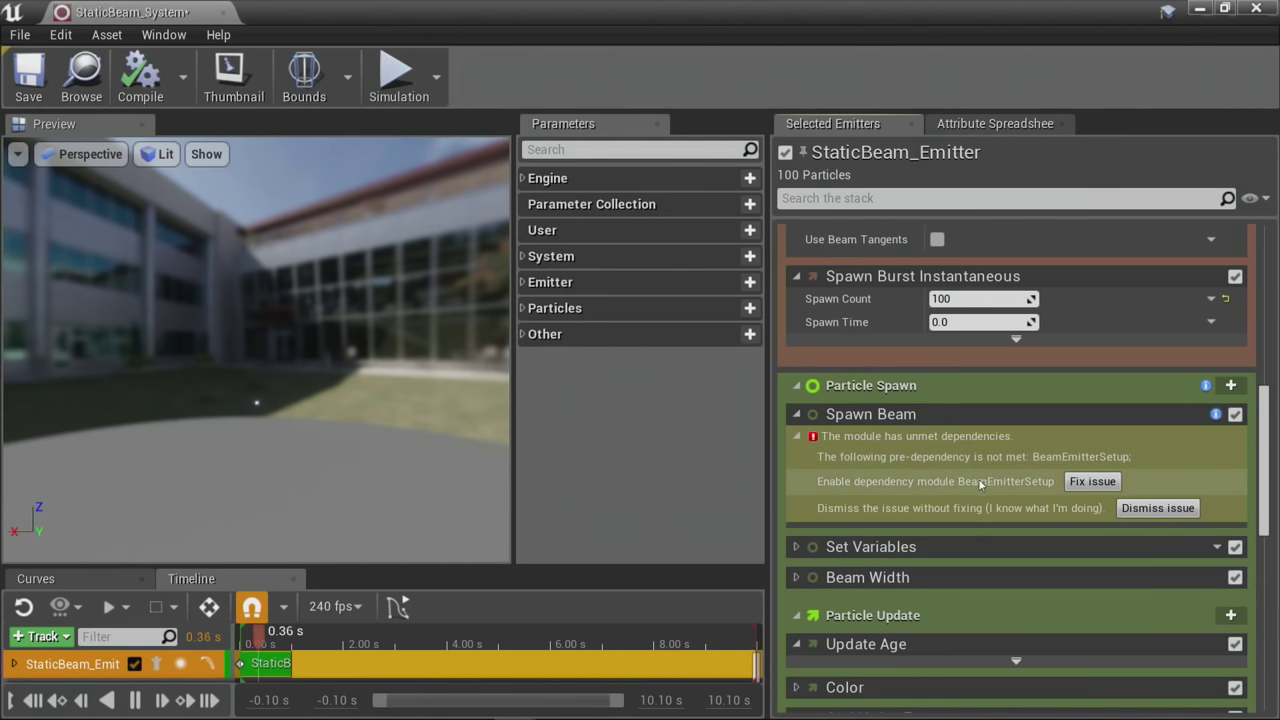
left_click(1092, 482)
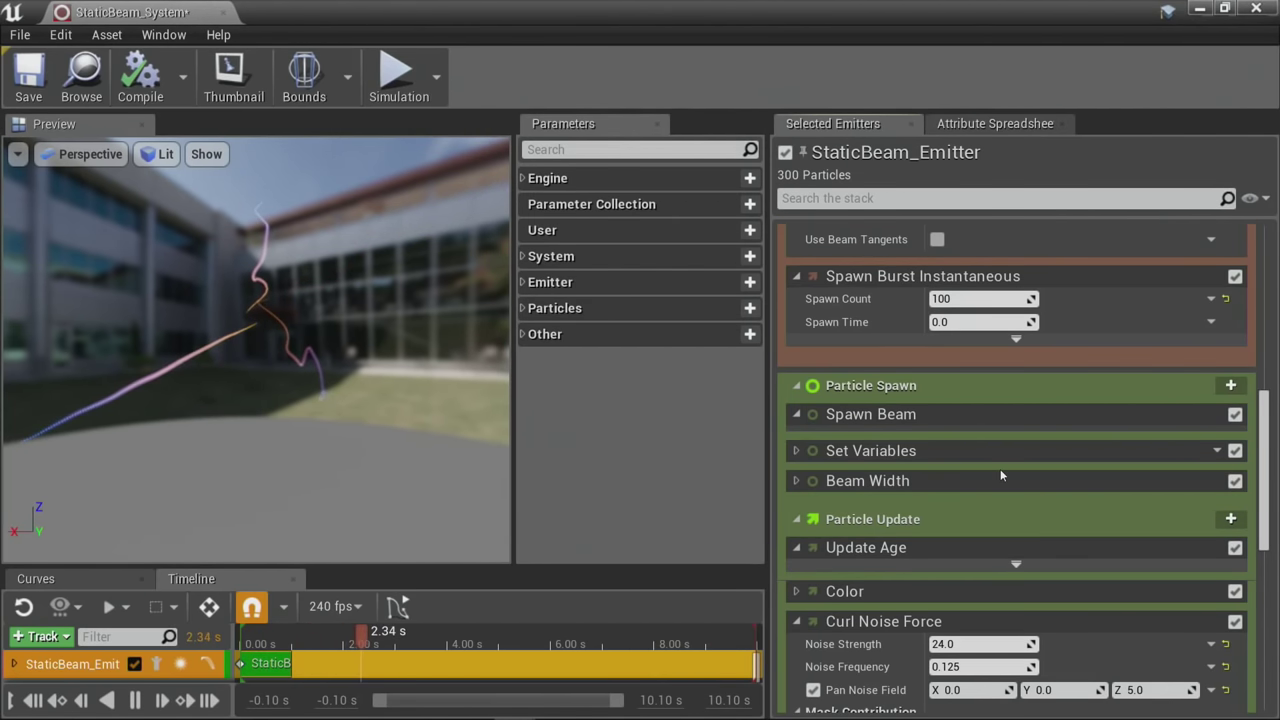
scroll(864, 422, "down", 1)
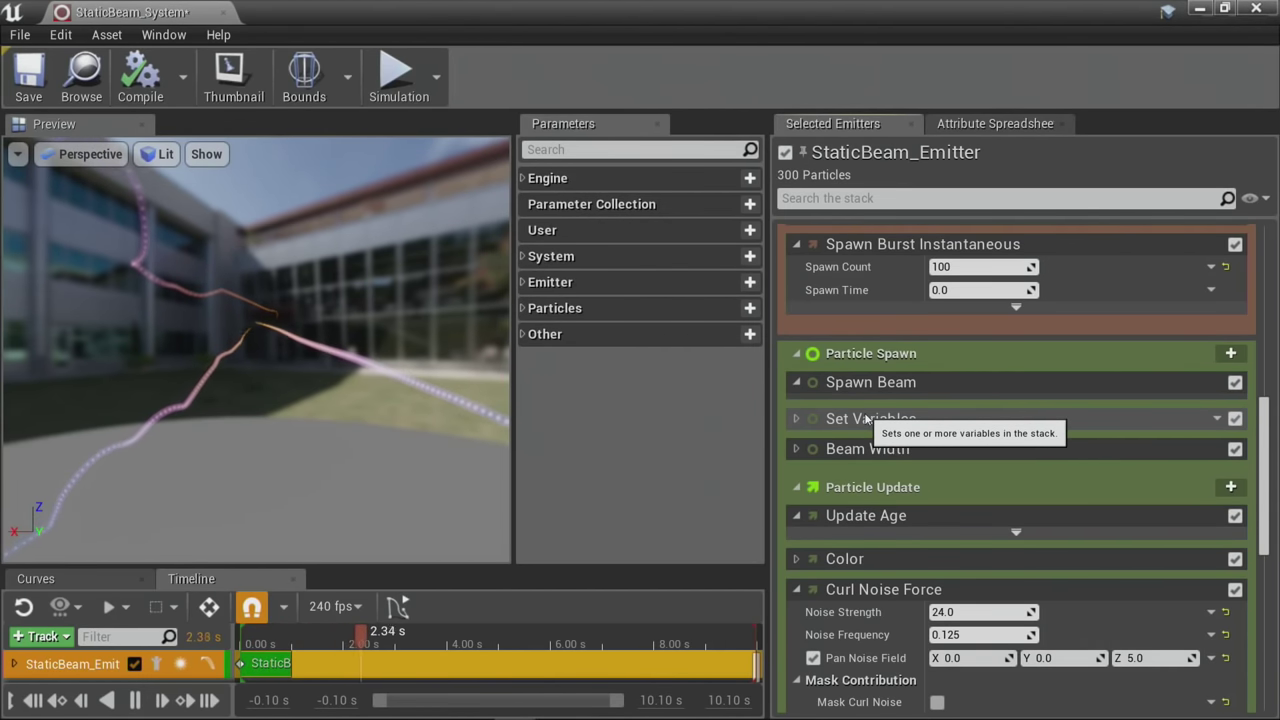
Step: Examine Beam Emitter Setup's Beam End input, including its Random Vector and the minimum and maximum of its Vector Scale
scroll(872, 420, "up", 6)
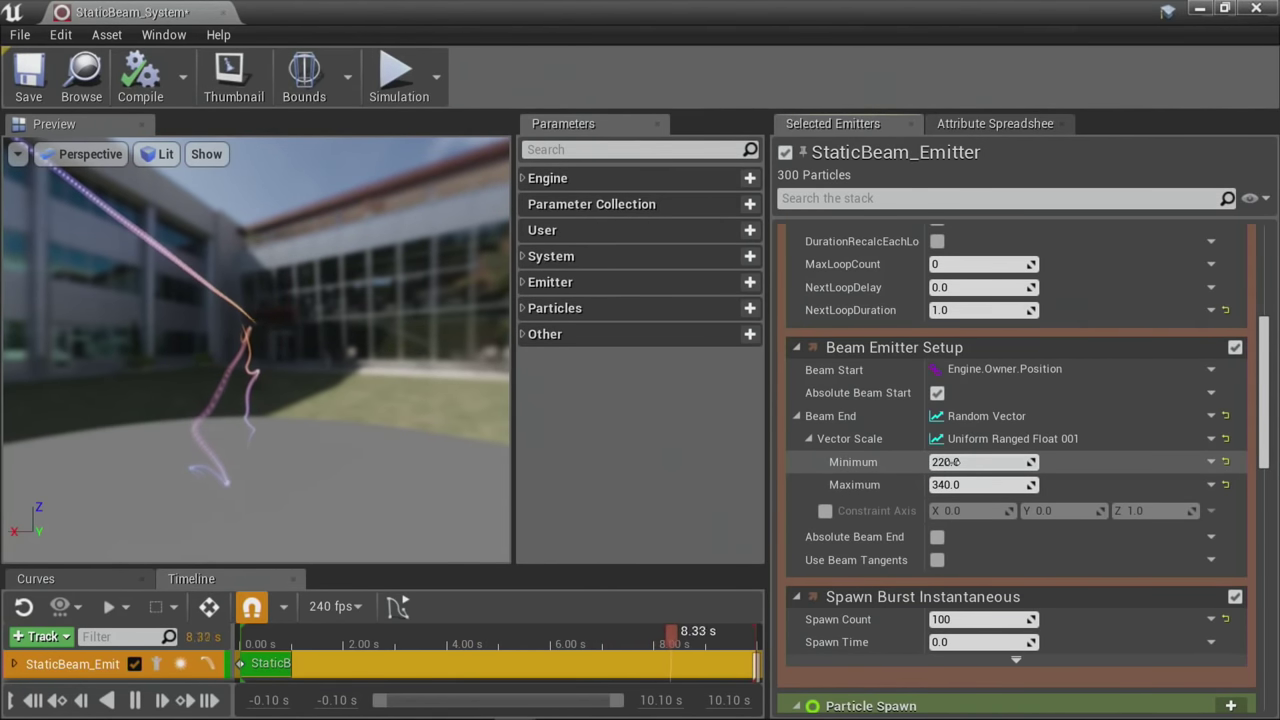
left_click_drag(956, 485, 962, 485)
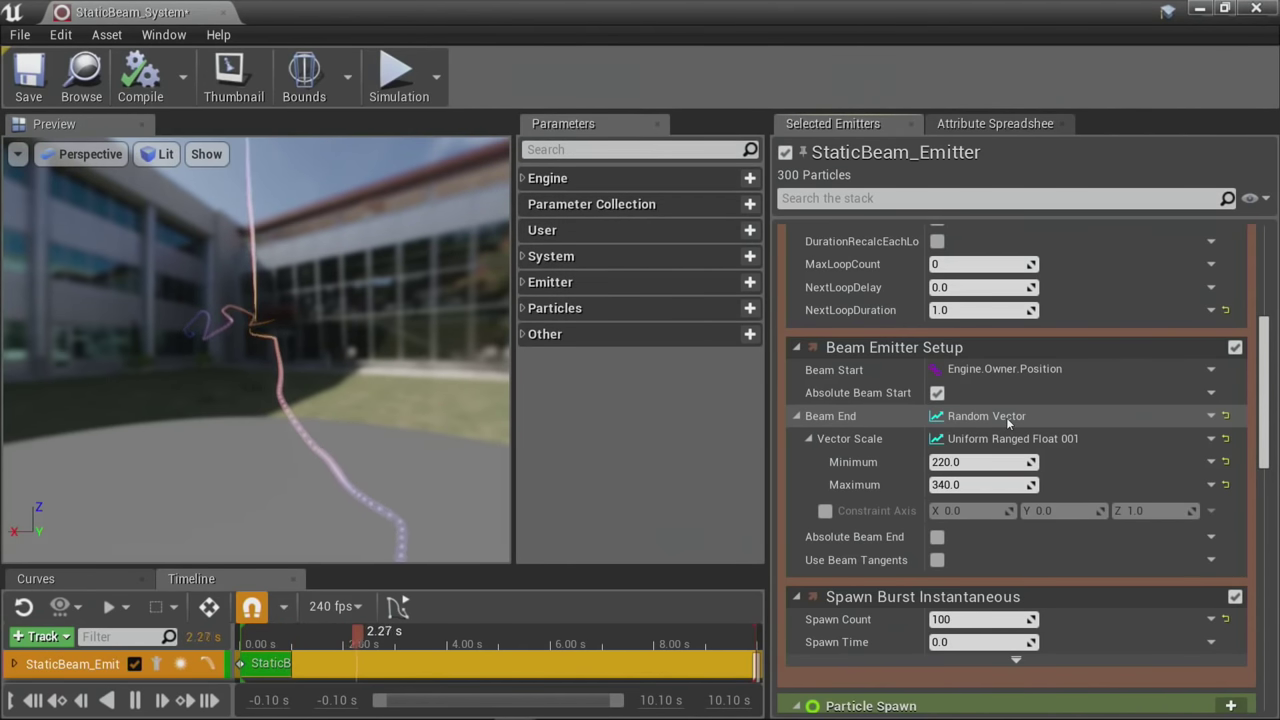
scroll(975, 412, "down", 2)
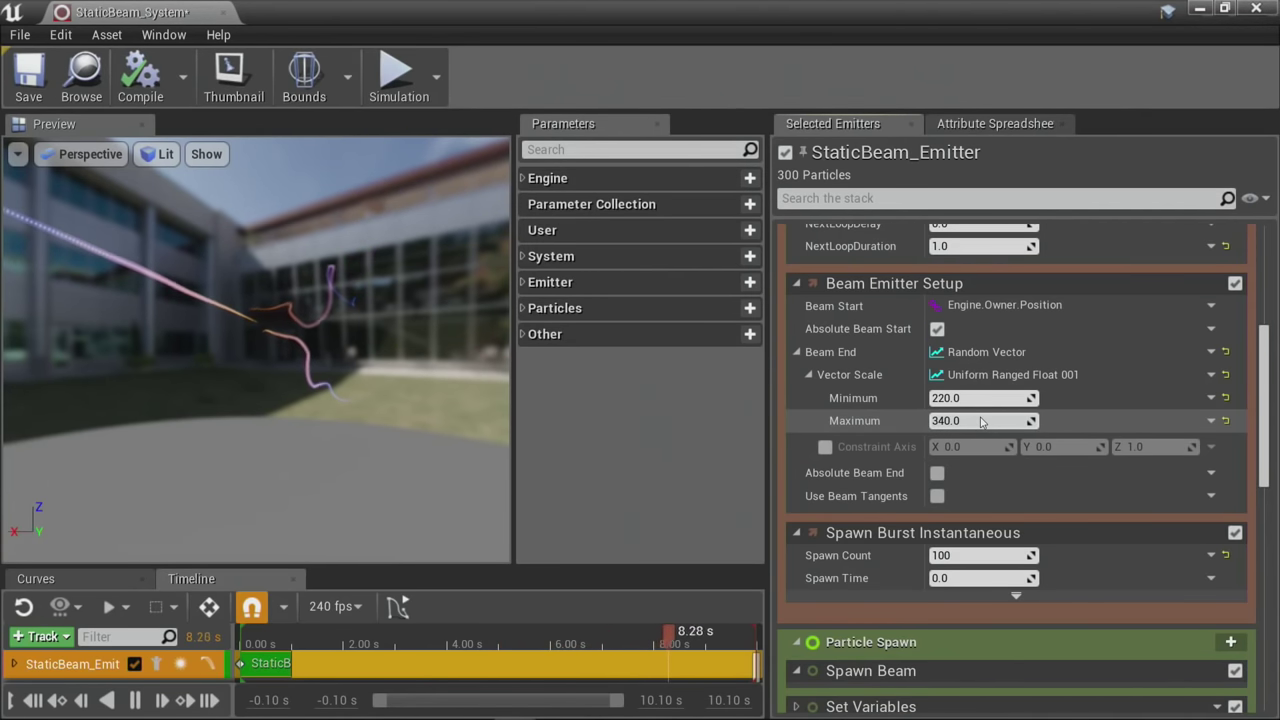
Step: Read the Spawn Beam module's description and inspect the Beam Width module's float curve before collapsing it
scroll(980, 421, "down", 4)
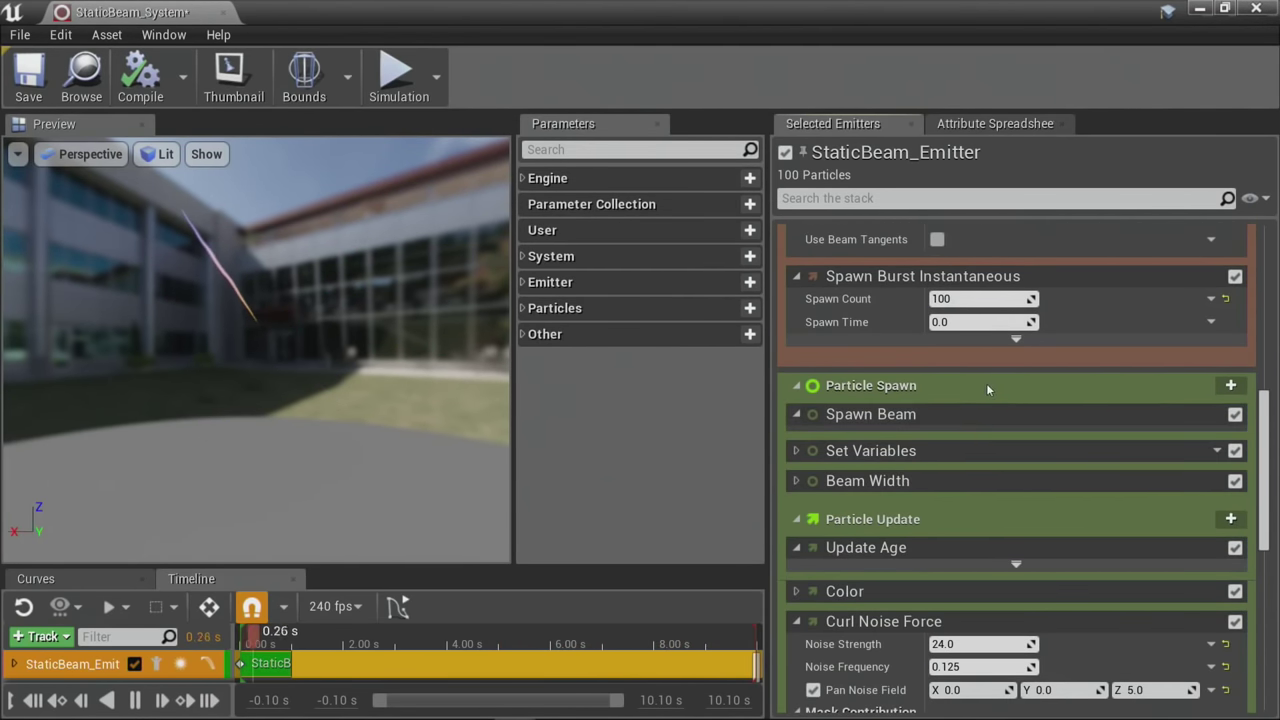
scroll(966, 415, "down", 3)
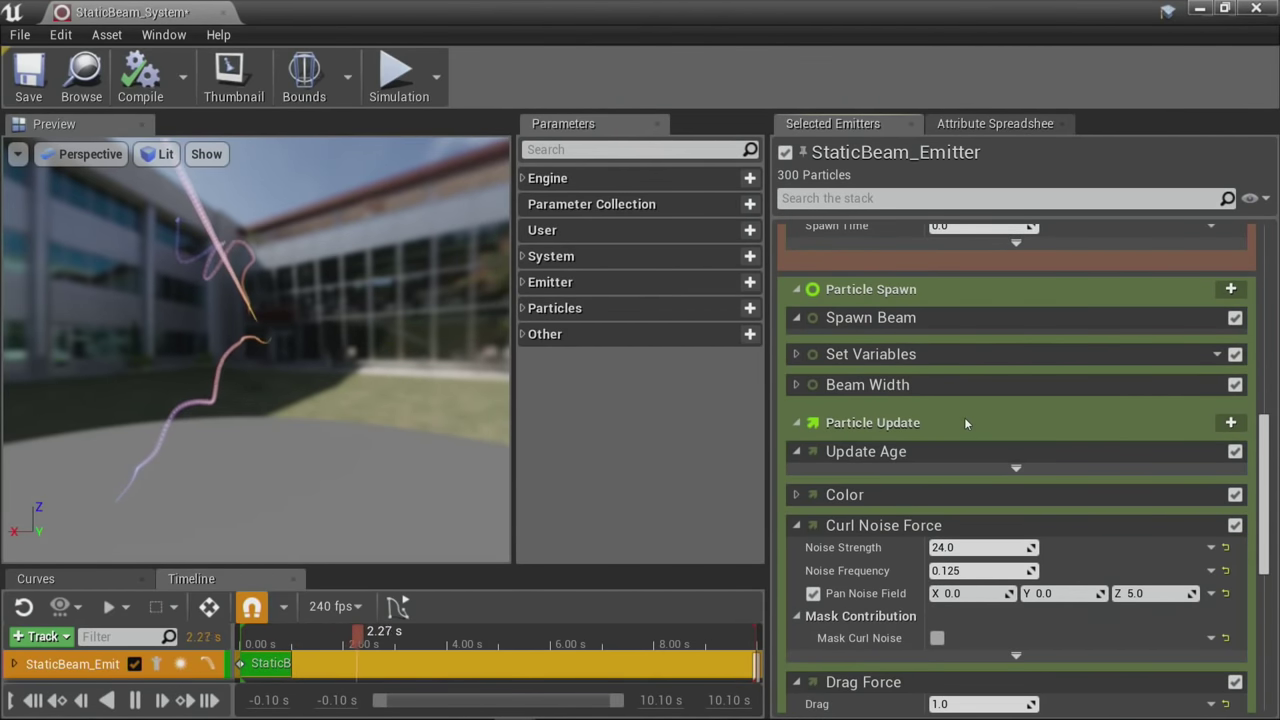
scroll(964, 417, "up", 1)
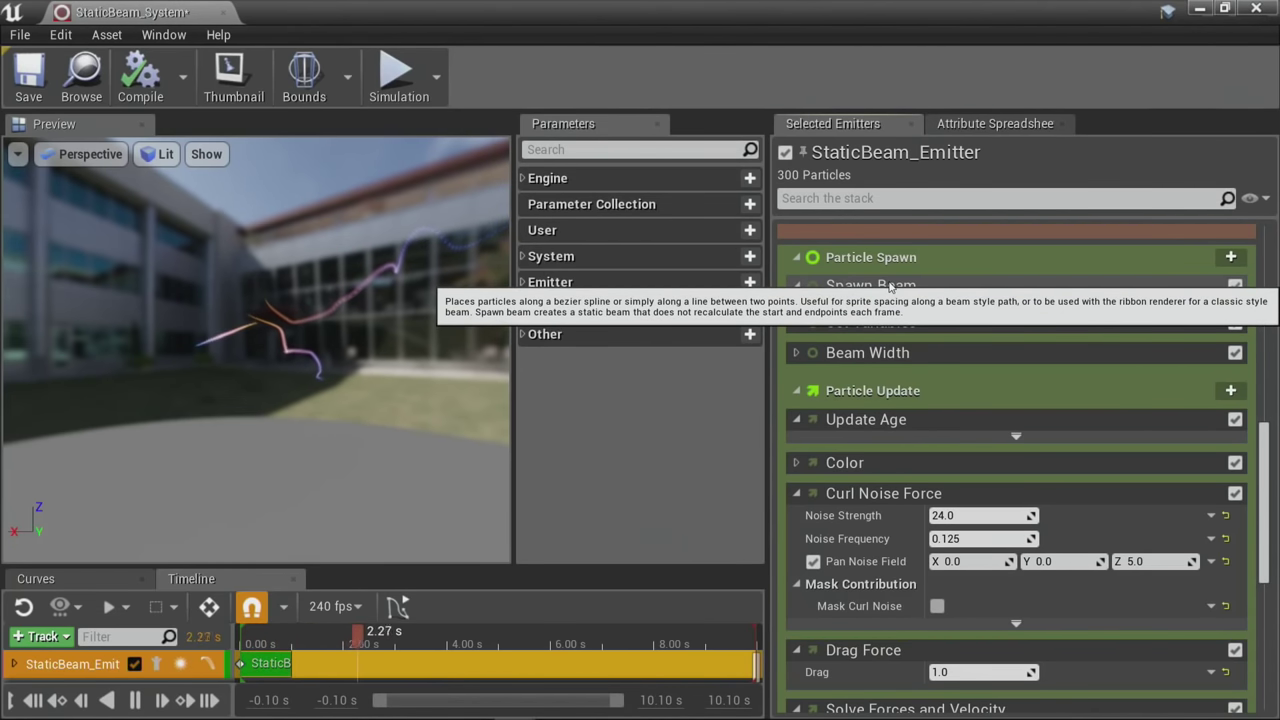
left_click(797, 353)
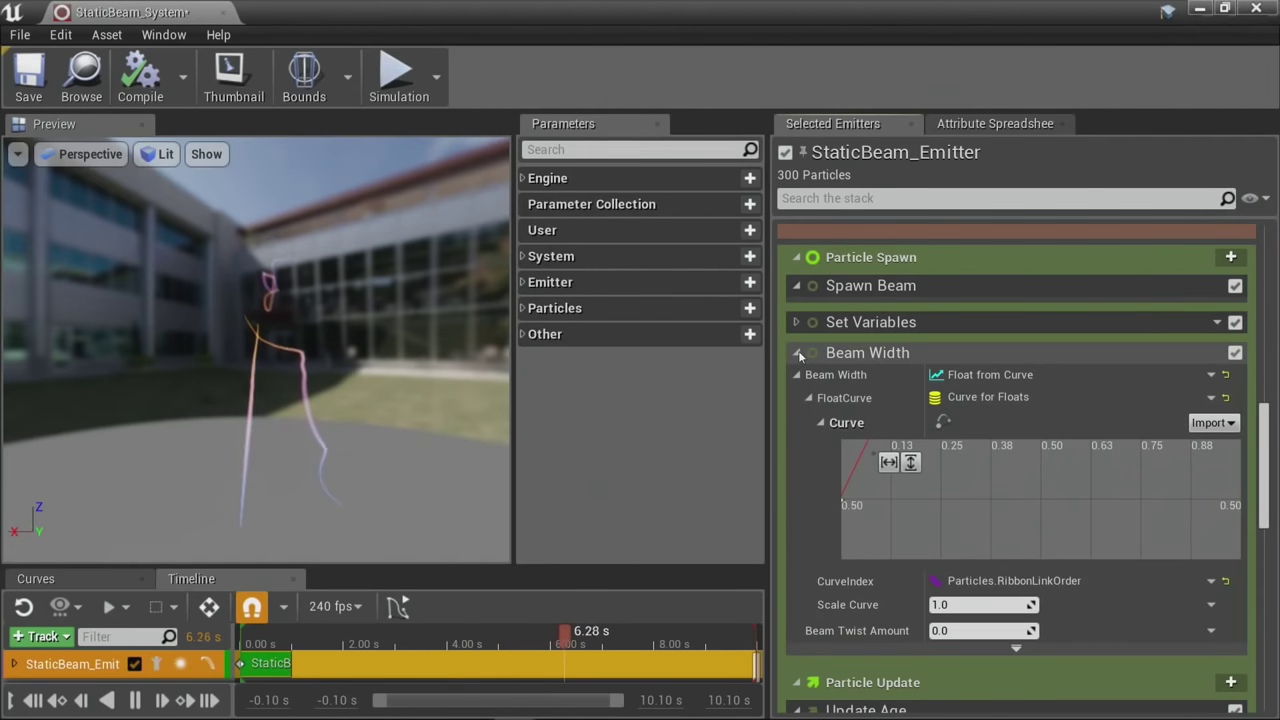
left_click(797, 353)
Step: Examine the Curl Noise Force, Drag Force and sprite and ribbon renderer modules while viewing the beams in the preview
scroll(908, 400, "down", 3)
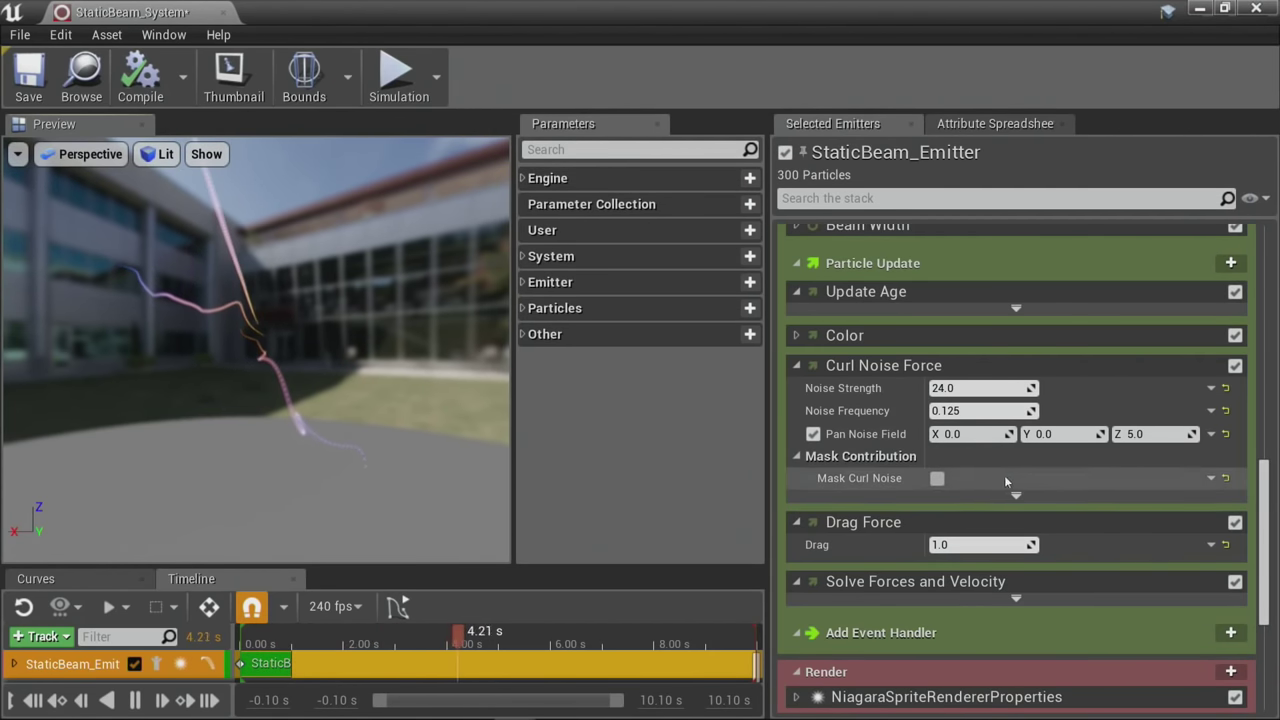
scroll(1004, 475, "up", 3)
scroll(1000, 420, "down", 3)
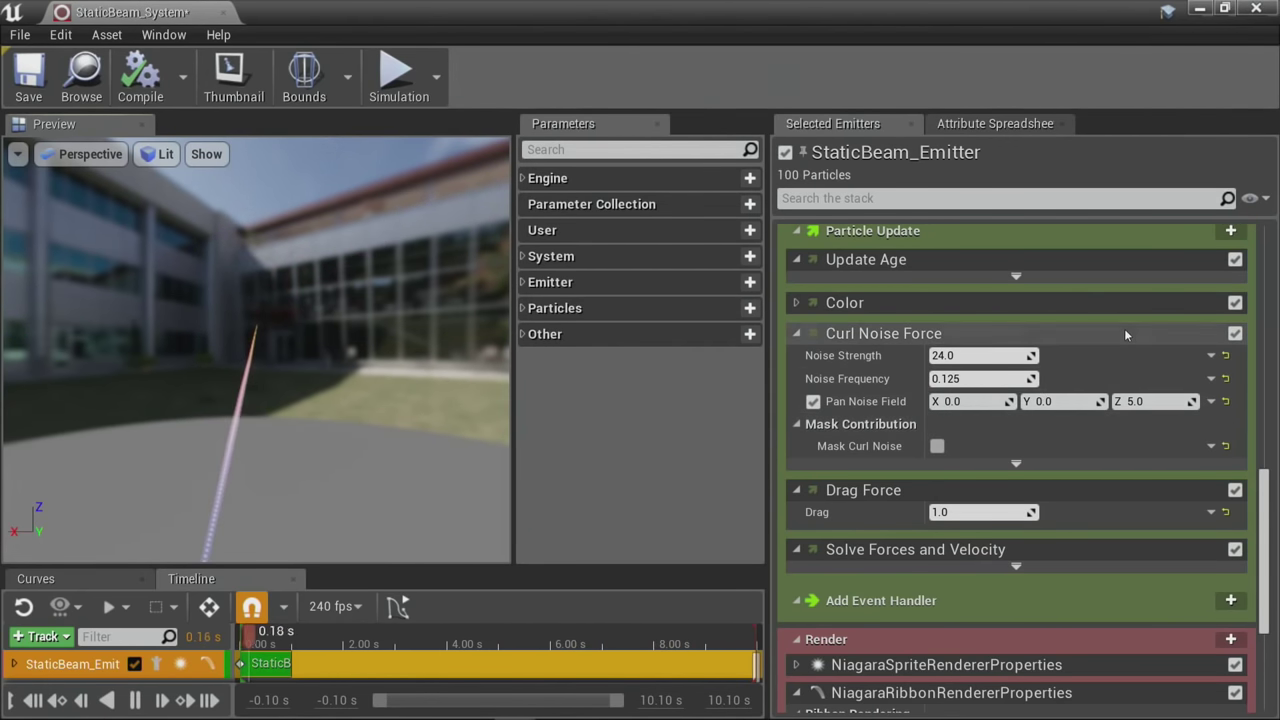
scroll(1003, 414, "down", 1)
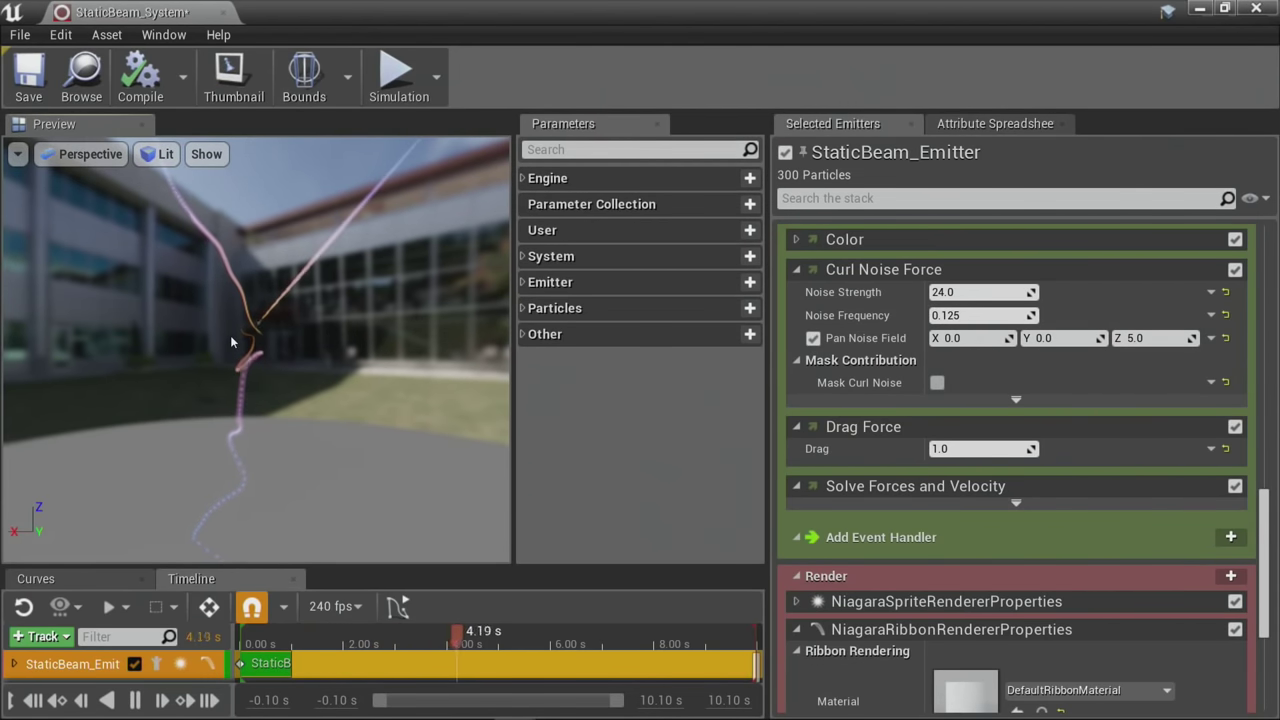
left_click_drag(233, 340, 236, 347)
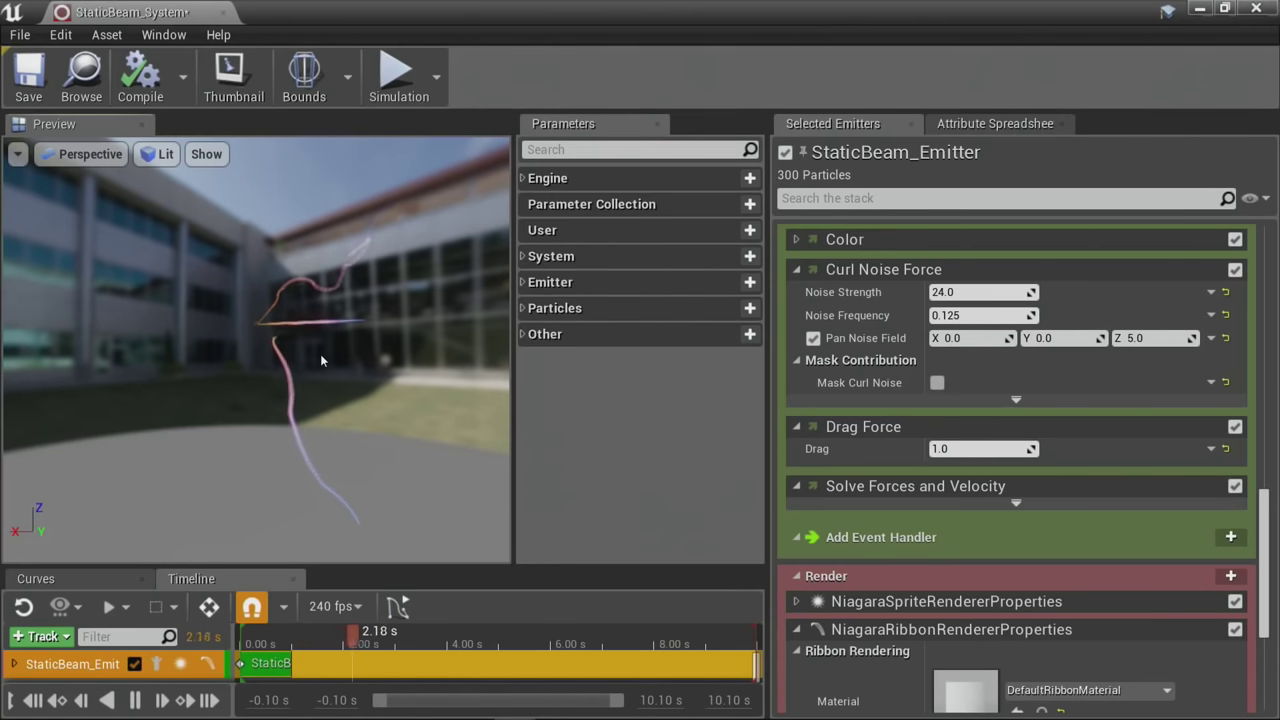
scroll(1142, 592, "down", 1)
scroll(1140, 586, "down", 2)
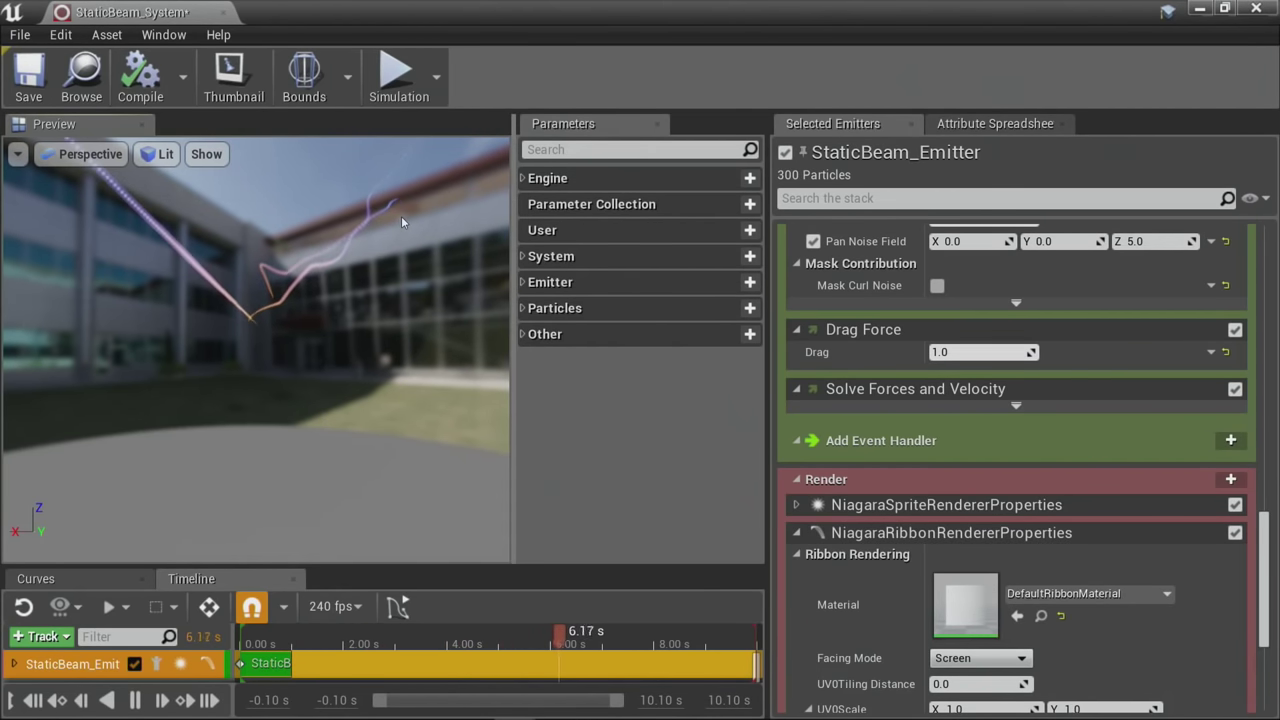
Step: Review the Particle Update modules from Beam Width to Solve Forces and Velocity, and collapse the ribbon renderer's properties
scroll(1010, 471, "up", 3)
scroll(887, 292, "up", 3)
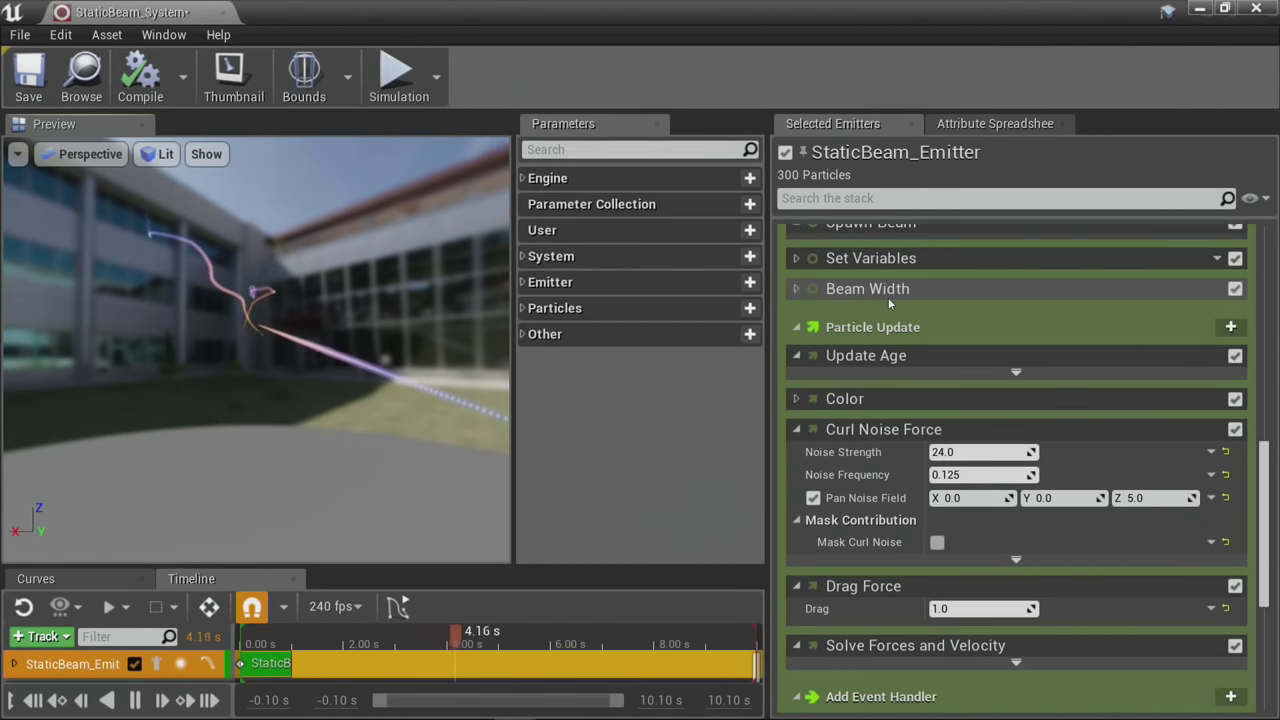
scroll(899, 366, "down", 4)
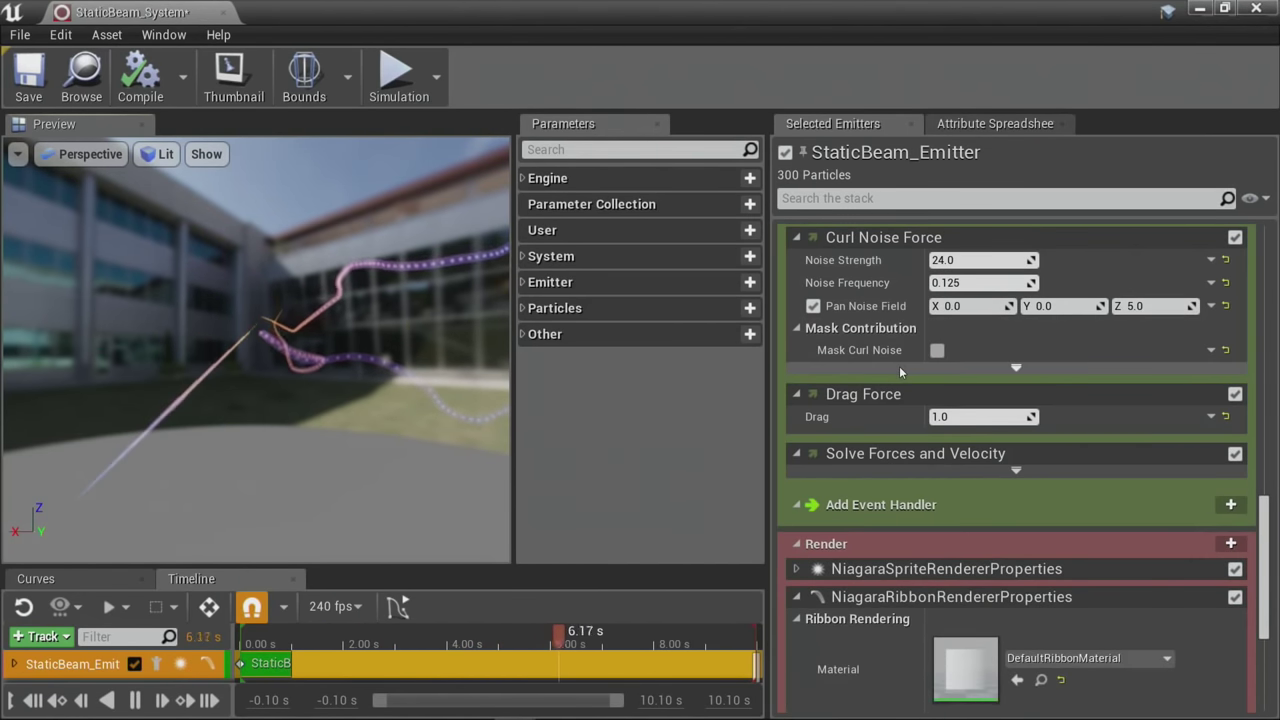
scroll(899, 366, "down", 2)
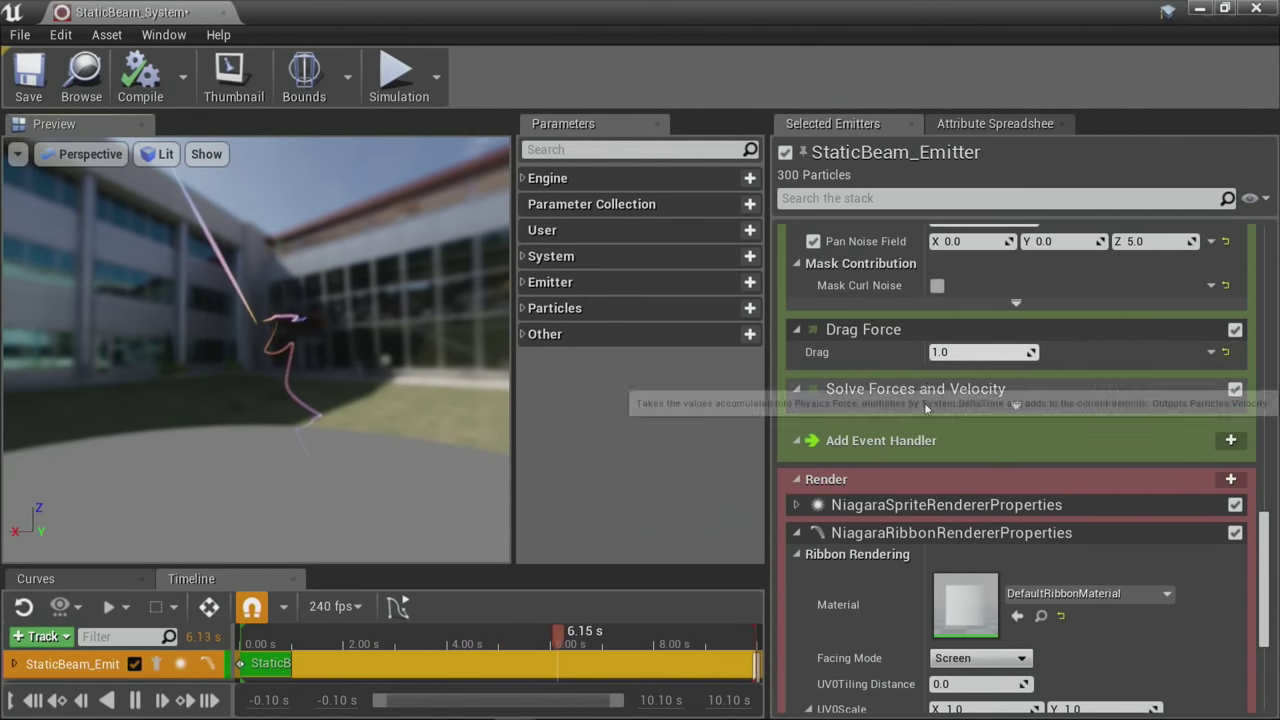
scroll(920, 500, "down", 2)
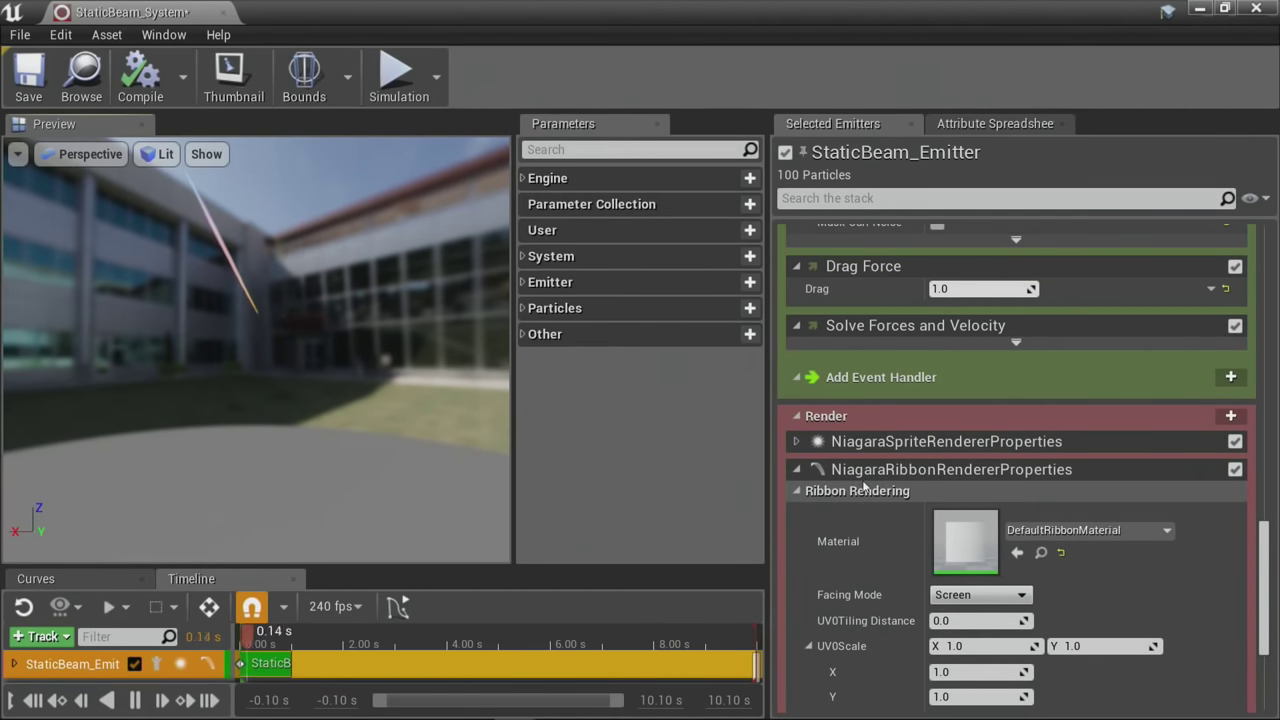
left_click(797, 470)
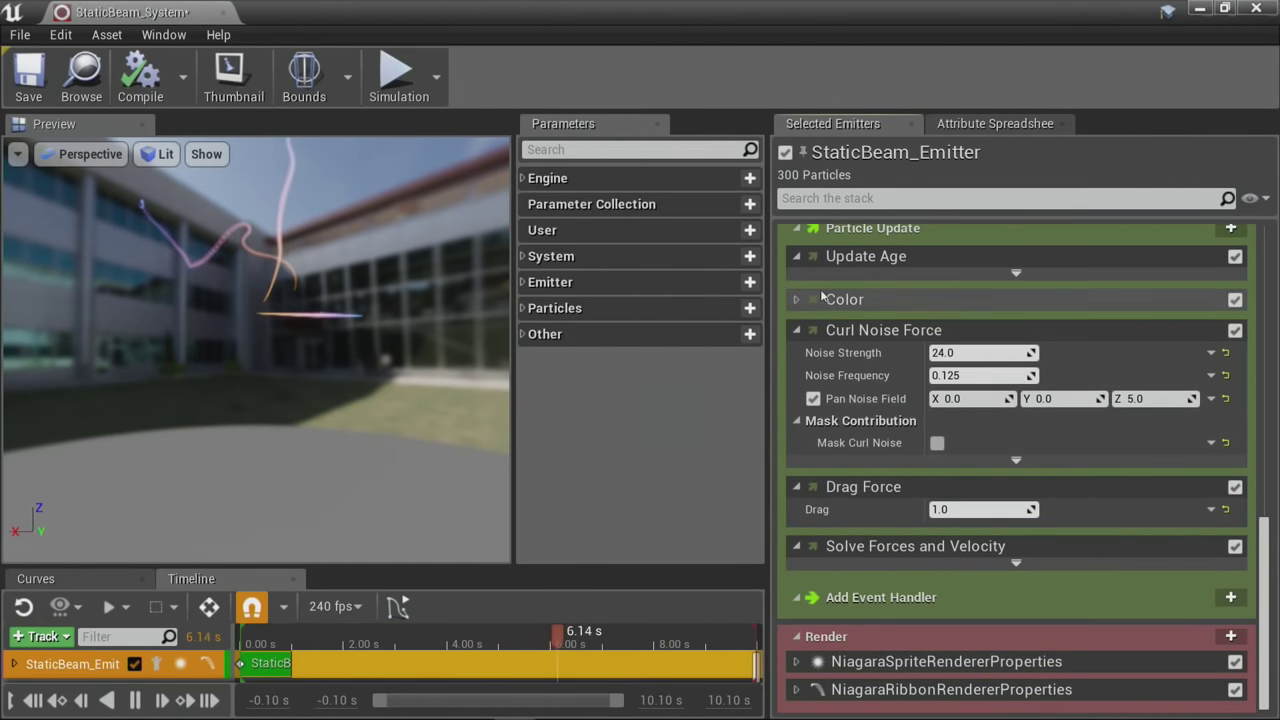
Step: Expand the Set Variables module under Particle Spawn and set the sprite size's Scale Curve to 2.856408
scroll(830, 320, "up", 3)
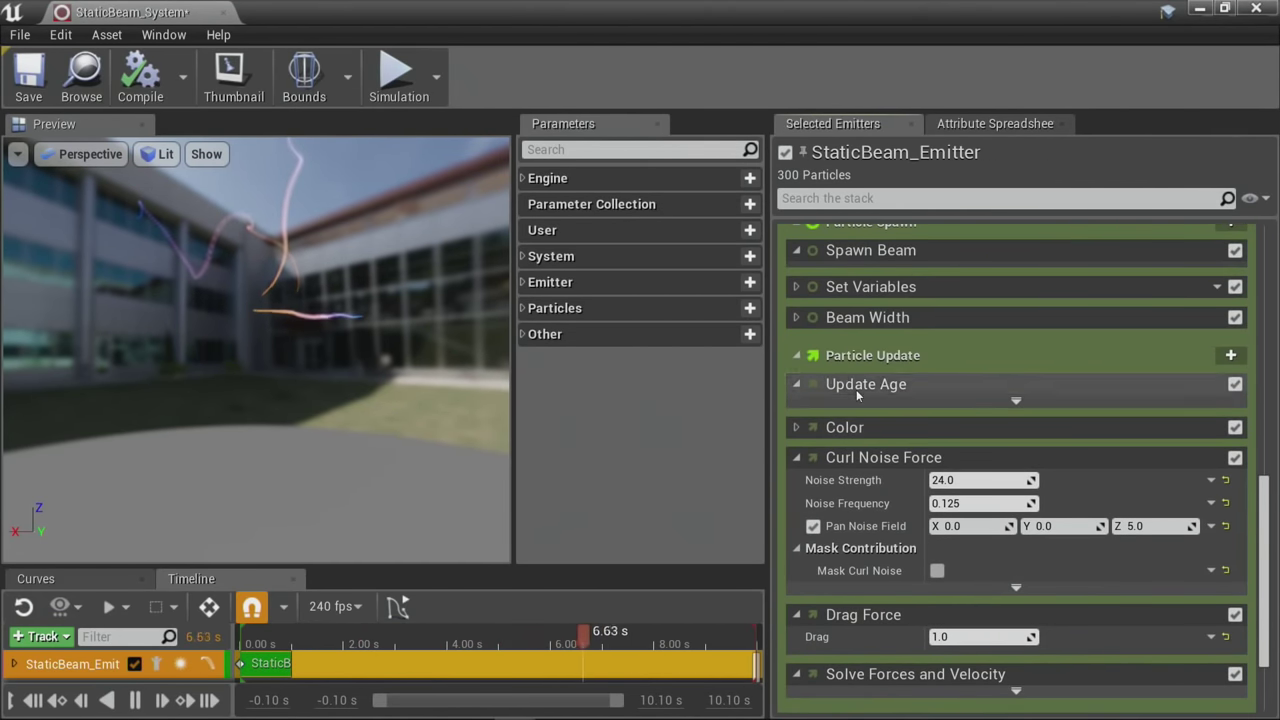
left_click(794, 288)
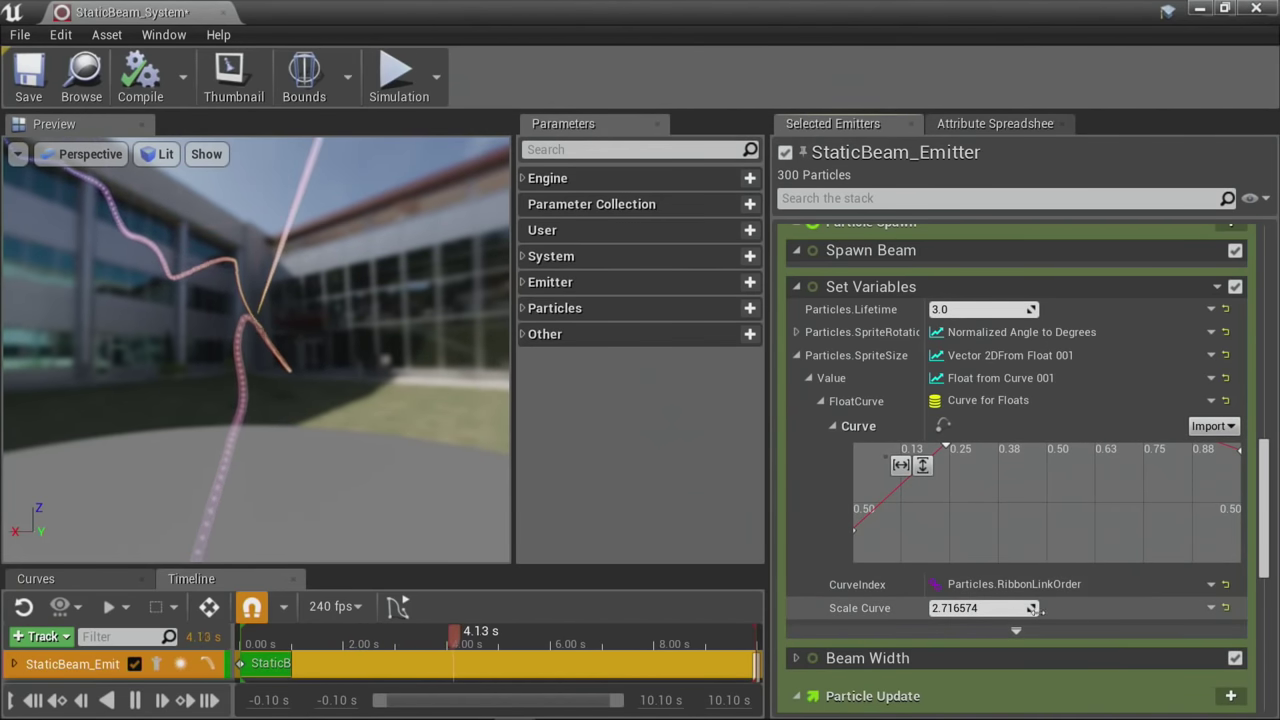
mouse_move(1030, 608)
left_mouse_down()
mouse_move(1100, 608)
mouse_move(1025, 608)
left_mouse_up()
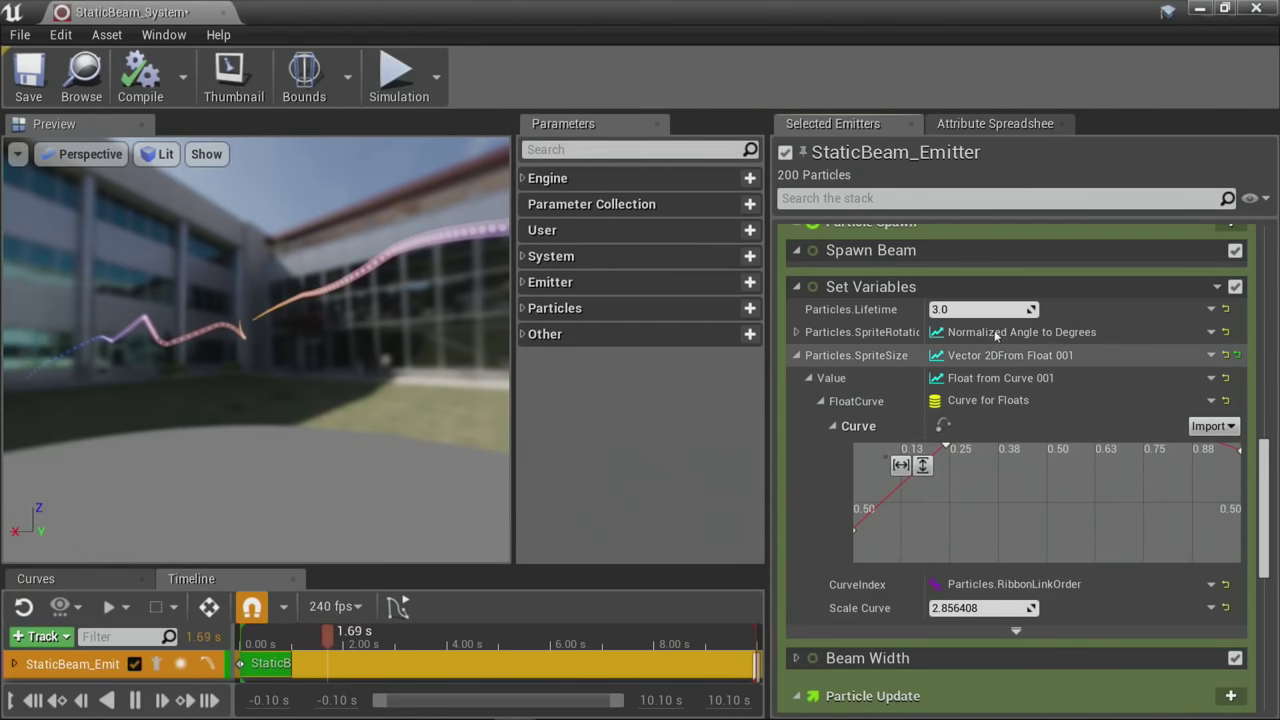
Step: Disable the ribbon renderer and inspect the sprite-only beams from several angles in the preview
scroll(1168, 431, "down", 3)
scroll(1167, 431, "down", 8)
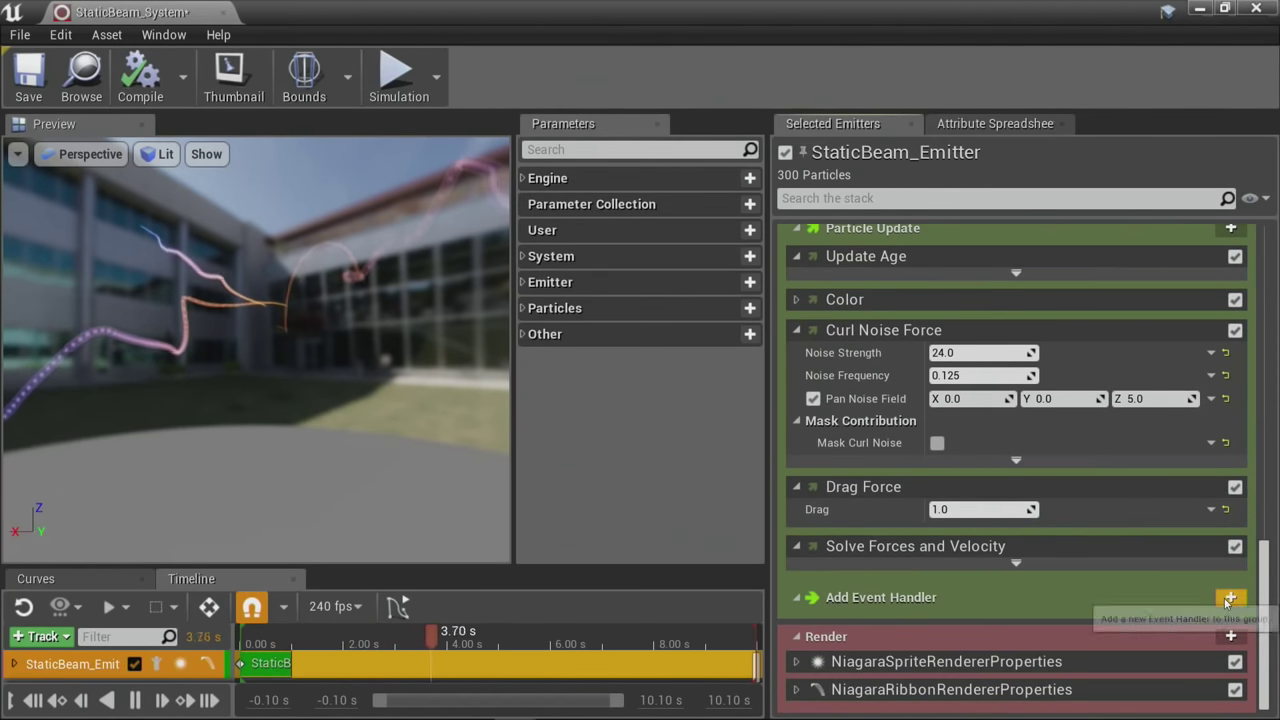
left_click(1235, 662)
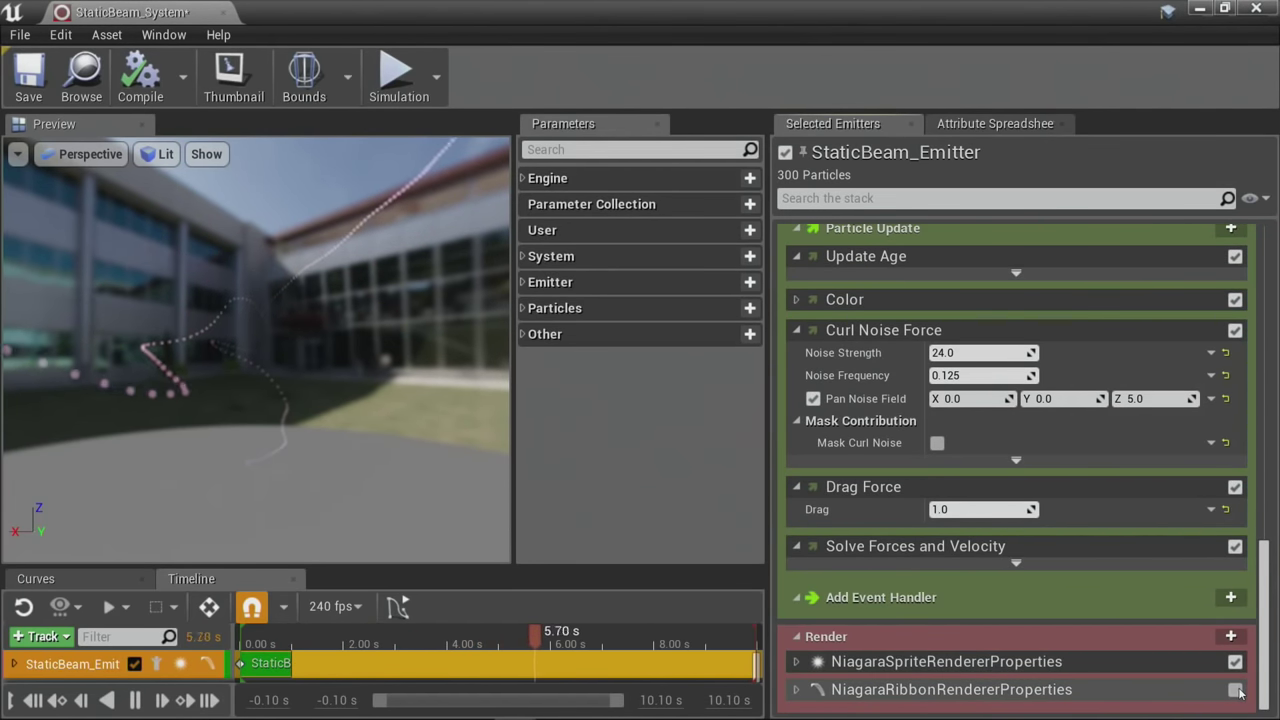
left_click(1235, 690)
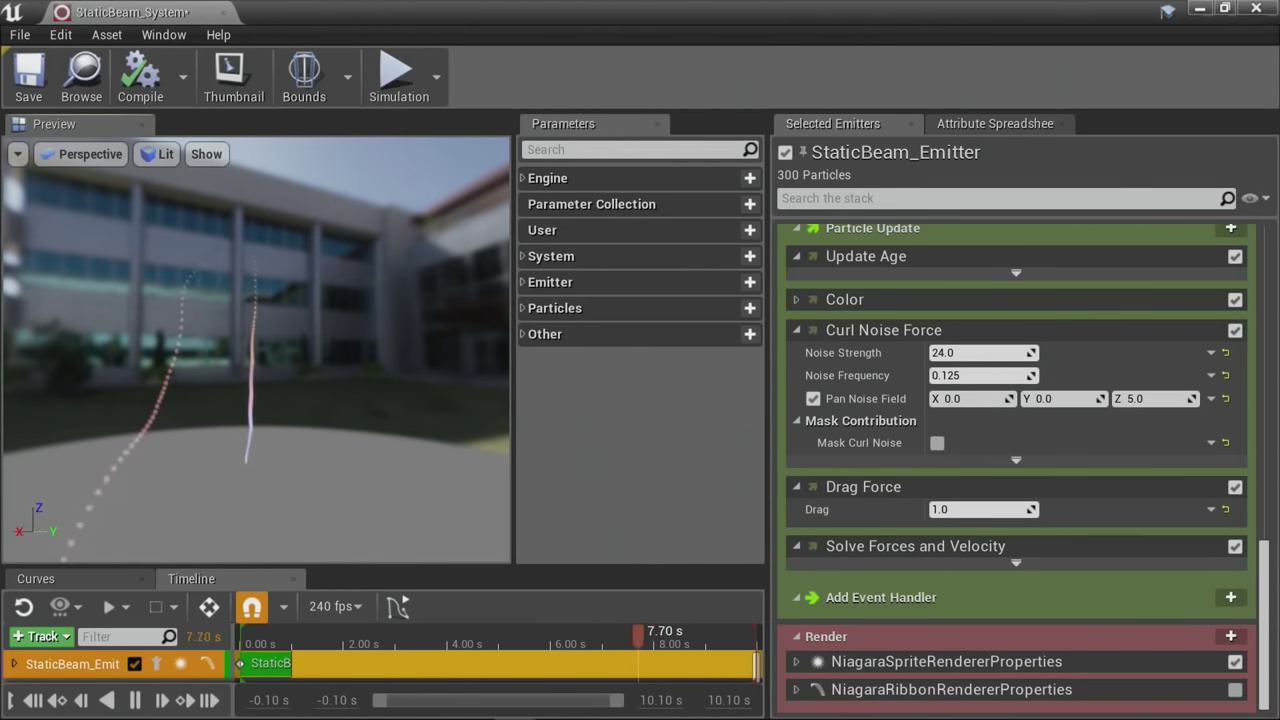
mouse_move(276, 415)
left_mouse_down()
mouse_move(310, 415)
mouse_move(276, 415)
left_mouse_up()
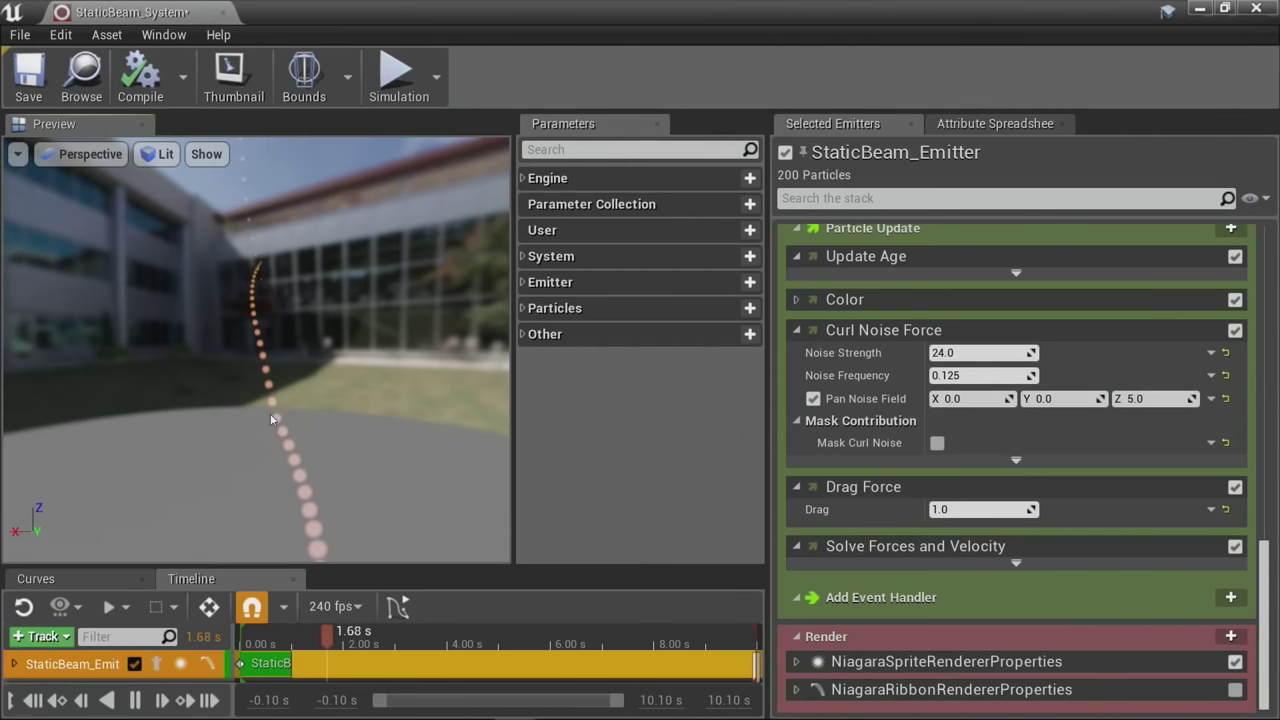
left_click_drag(271, 354, 288, 375)
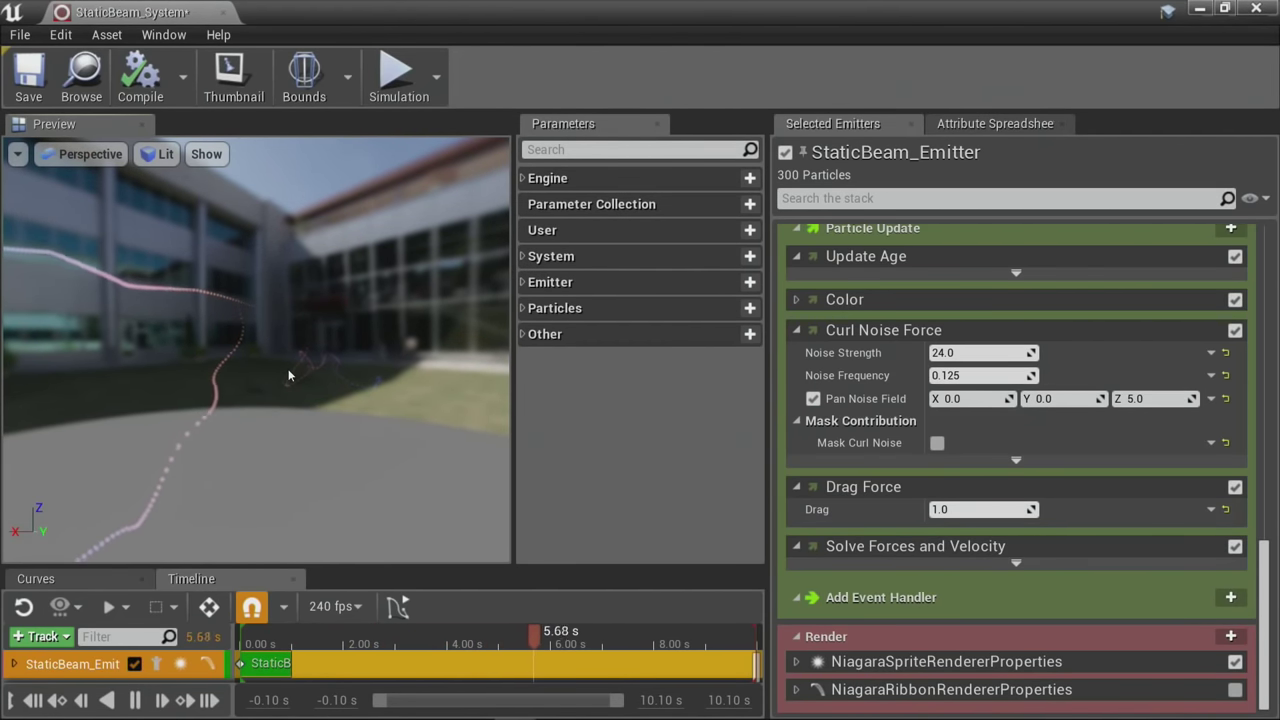
left_click_drag(288, 375, 310, 373)
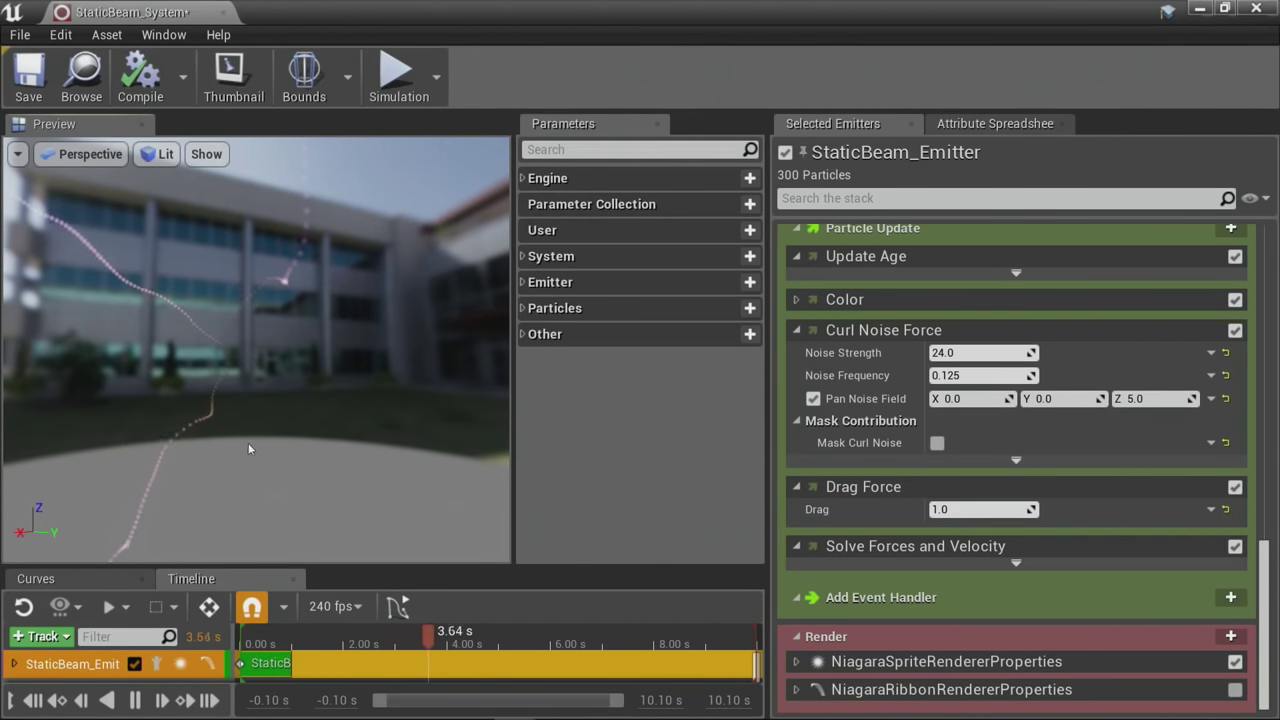
left_click_drag(250, 448, 233, 433)
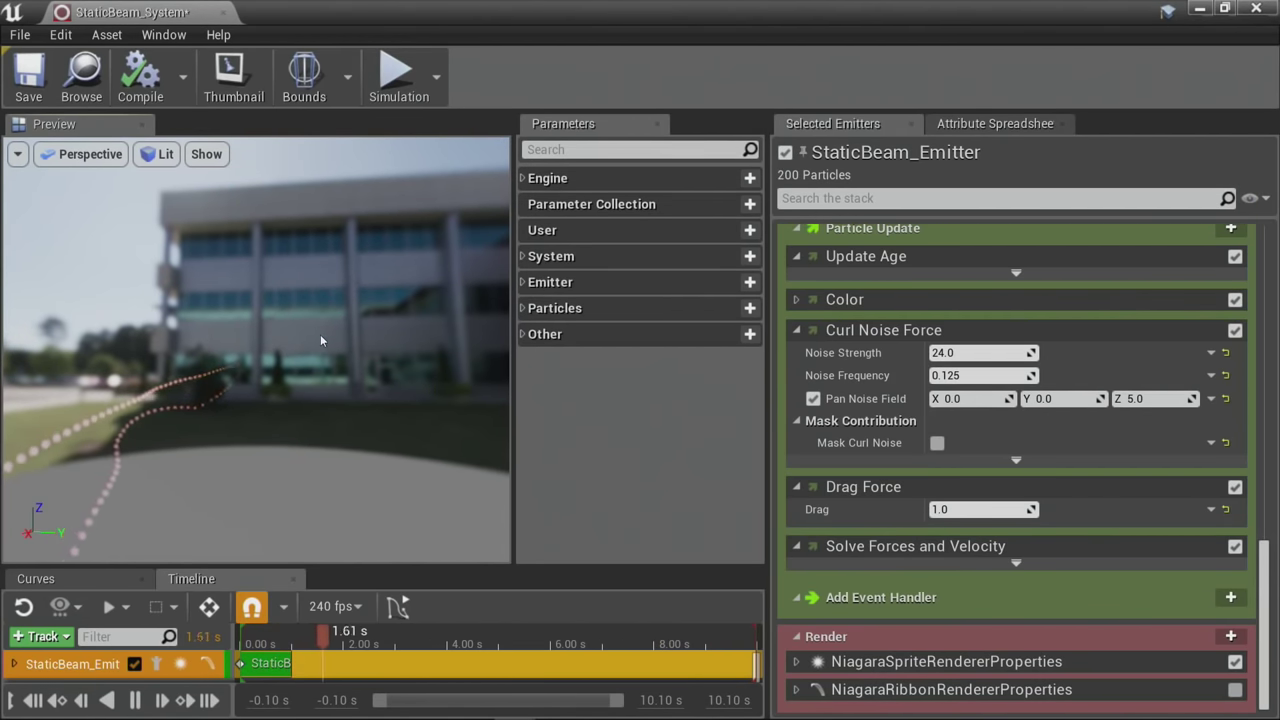
Step: Re-enable the ribbon renderer, inspect the beams with the sprite renderer disabled, and turn the sprite renderer back on
left_click(1235, 690)
left_click(1235, 662)
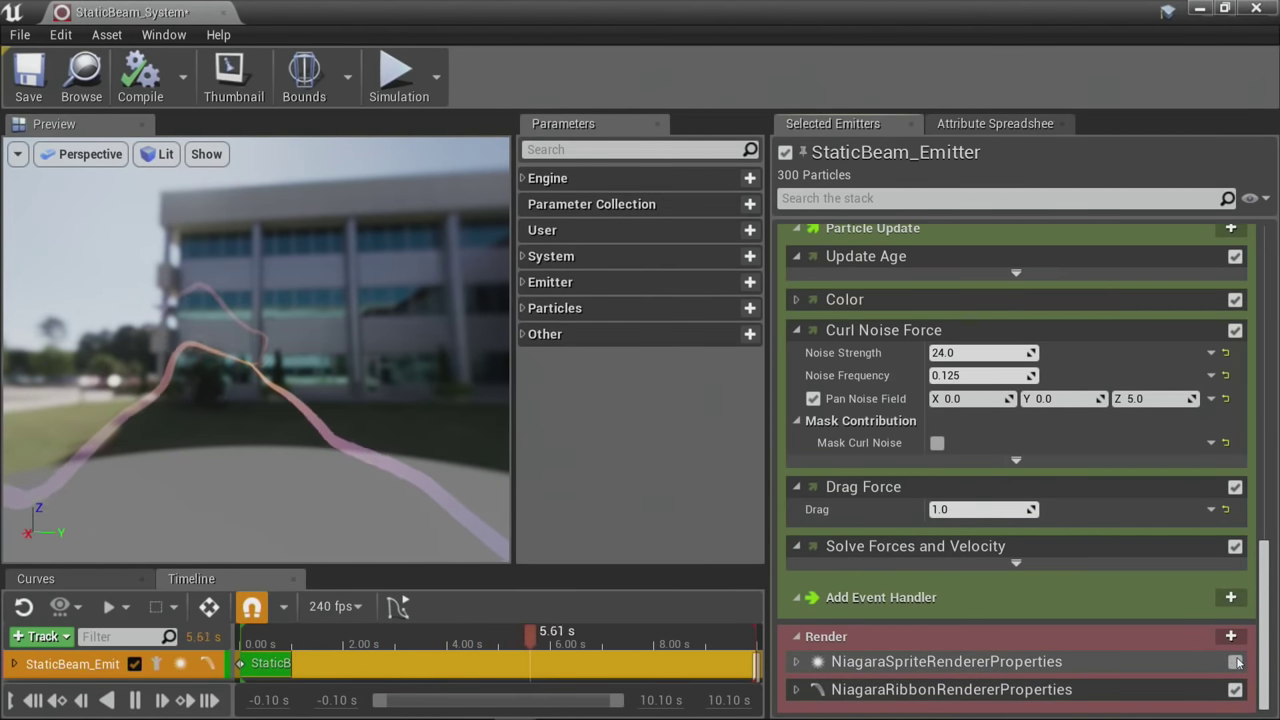
left_click_drag(400, 372, 470, 365)
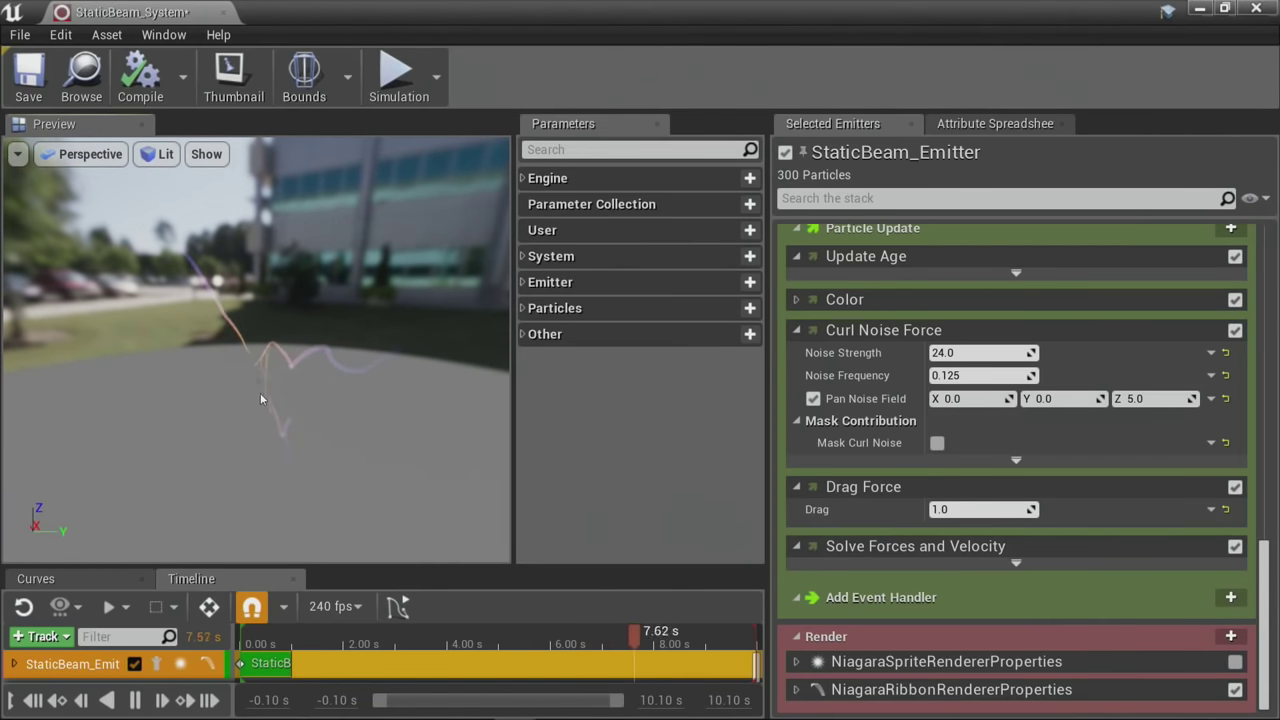
left_click_drag(266, 429, 206, 426)
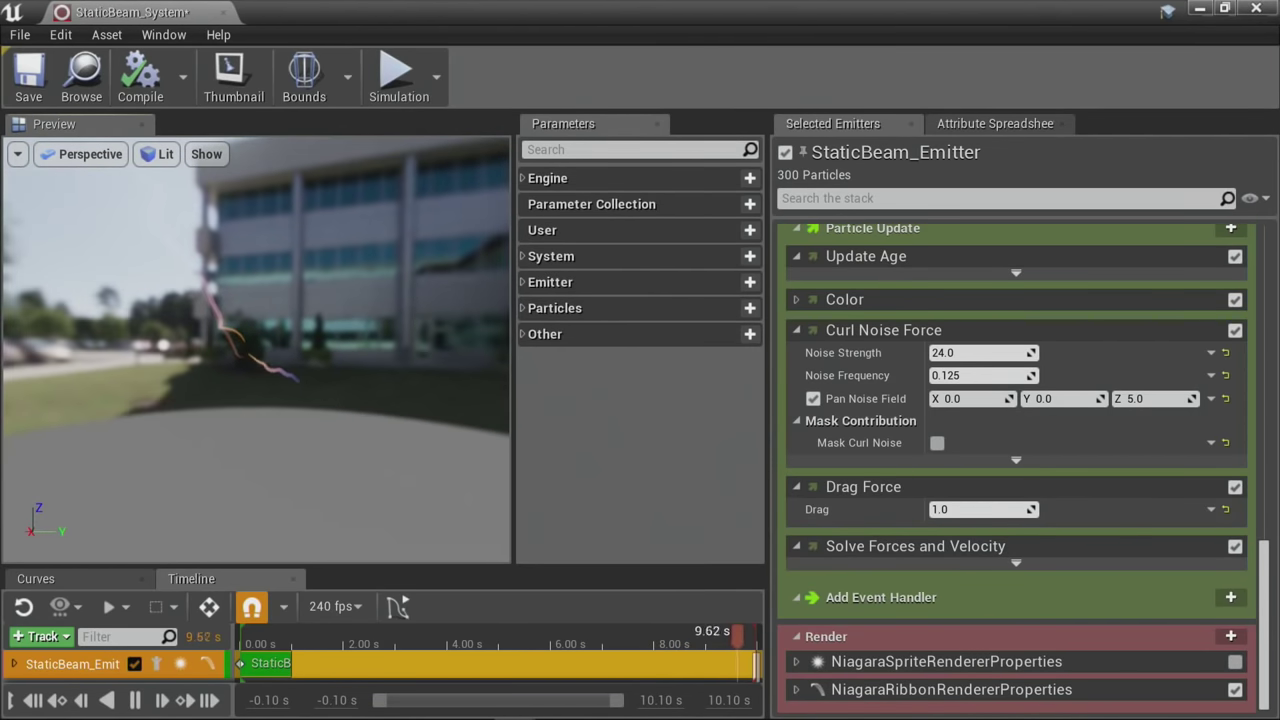
left_click(1235, 662)
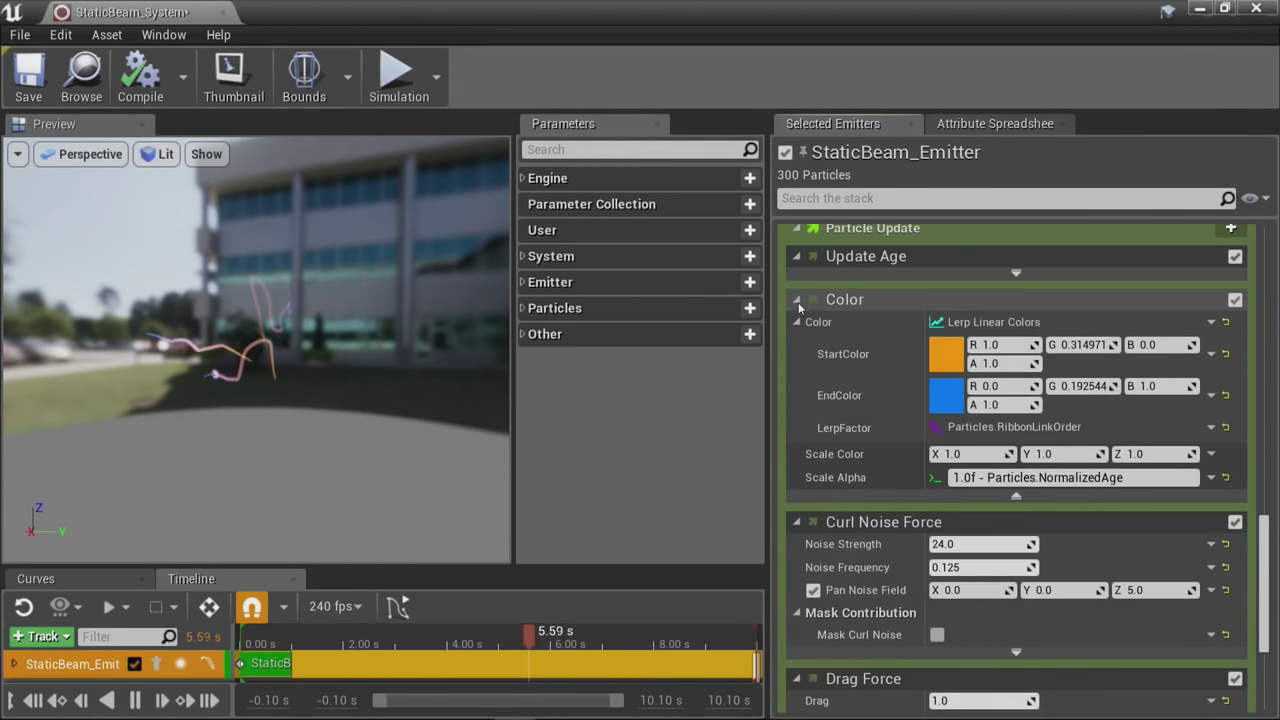
Step: Examine the Color module's Lerp Linear Colors inputs and the sprite size curve, collapse Set Variables, and view the beams in the preview
left_click(798, 300)
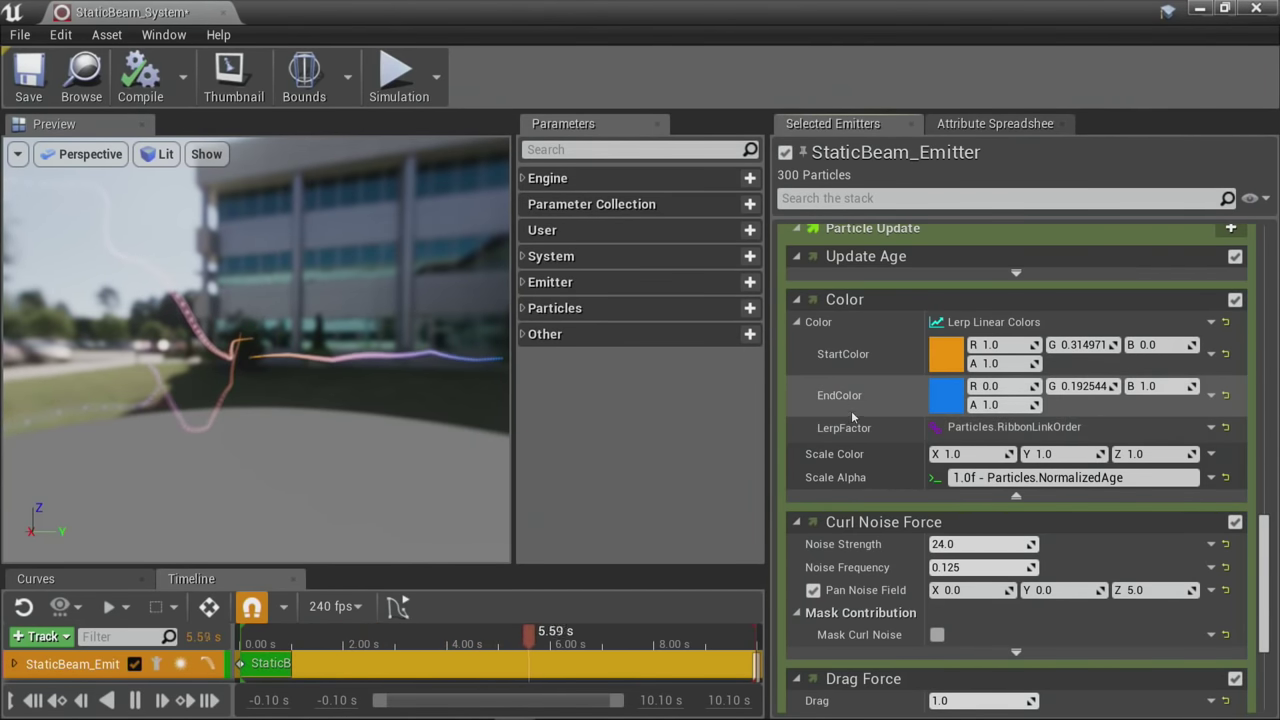
scroll(852, 416, "up", 5)
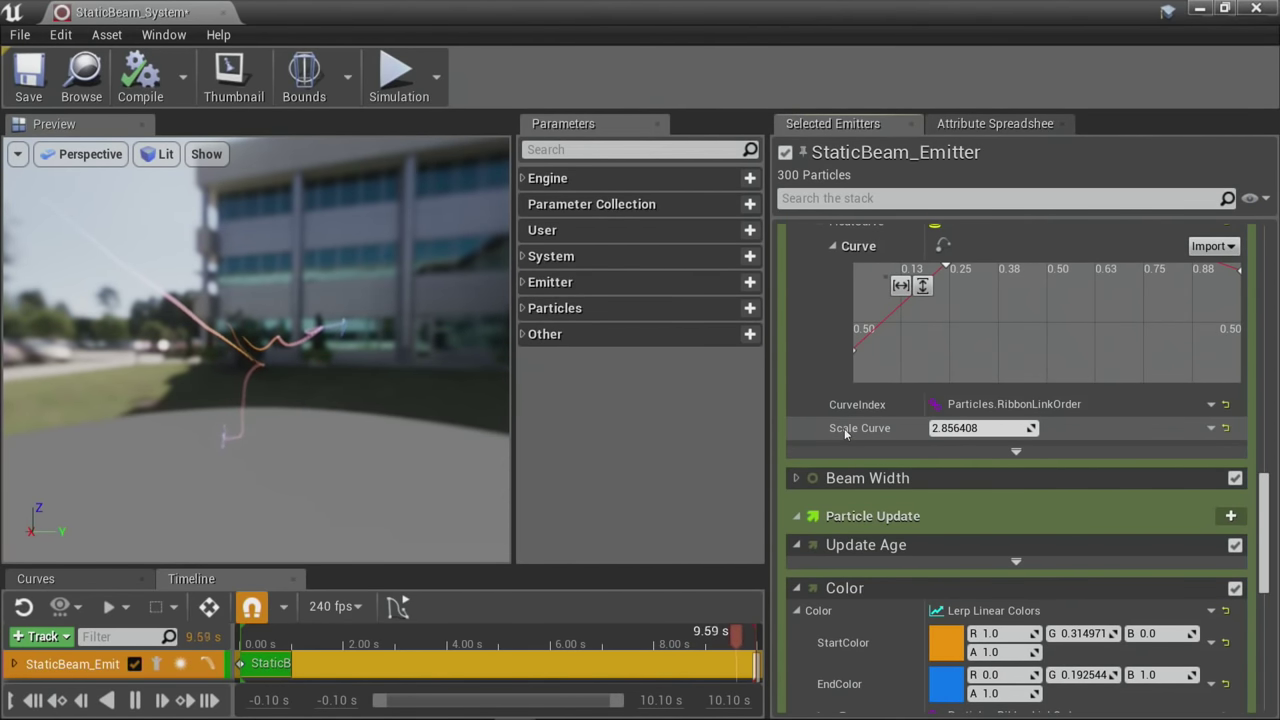
scroll(845, 432, "up", 2)
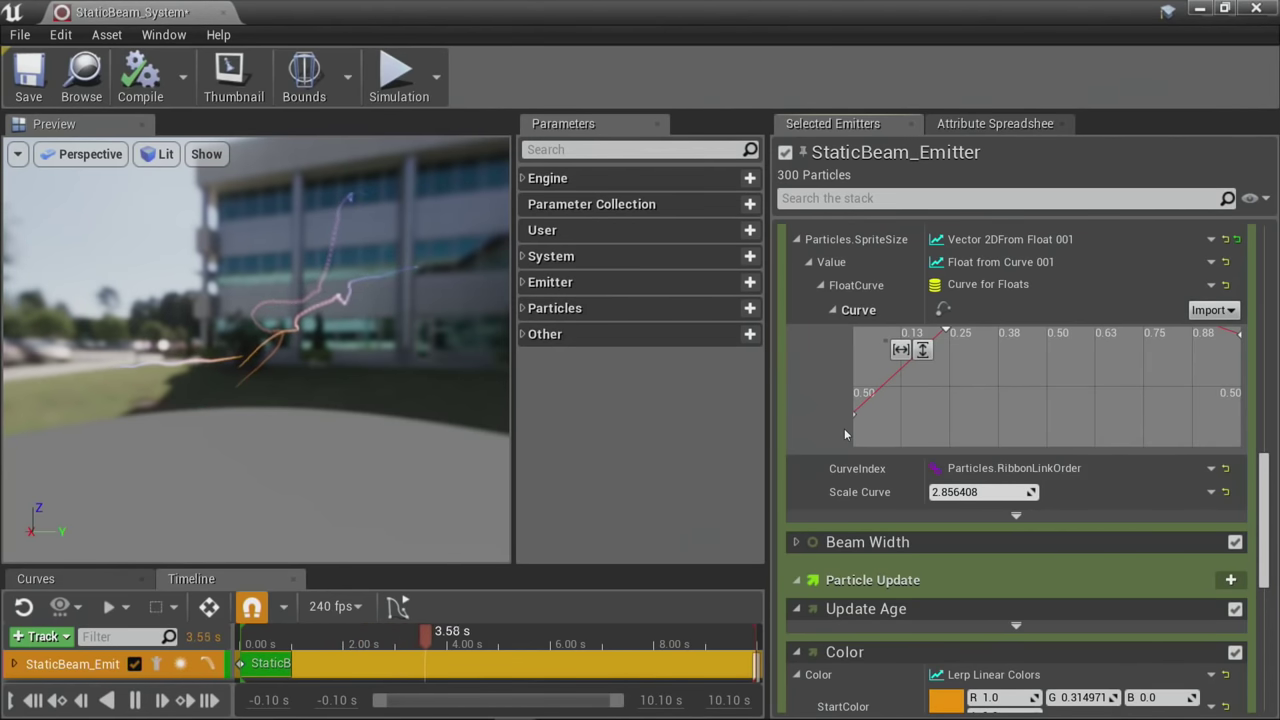
scroll(845, 432, "up", 3)
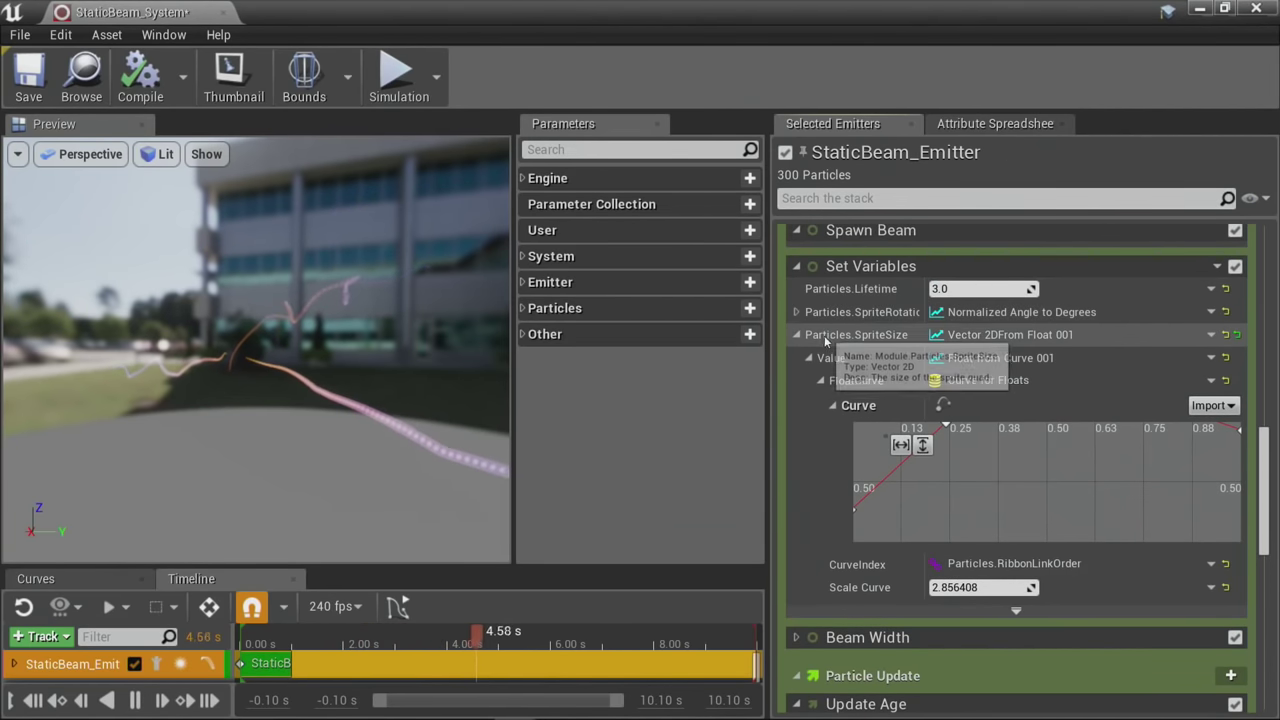
left_click(796, 268)
scroll(797, 285, "up", 2)
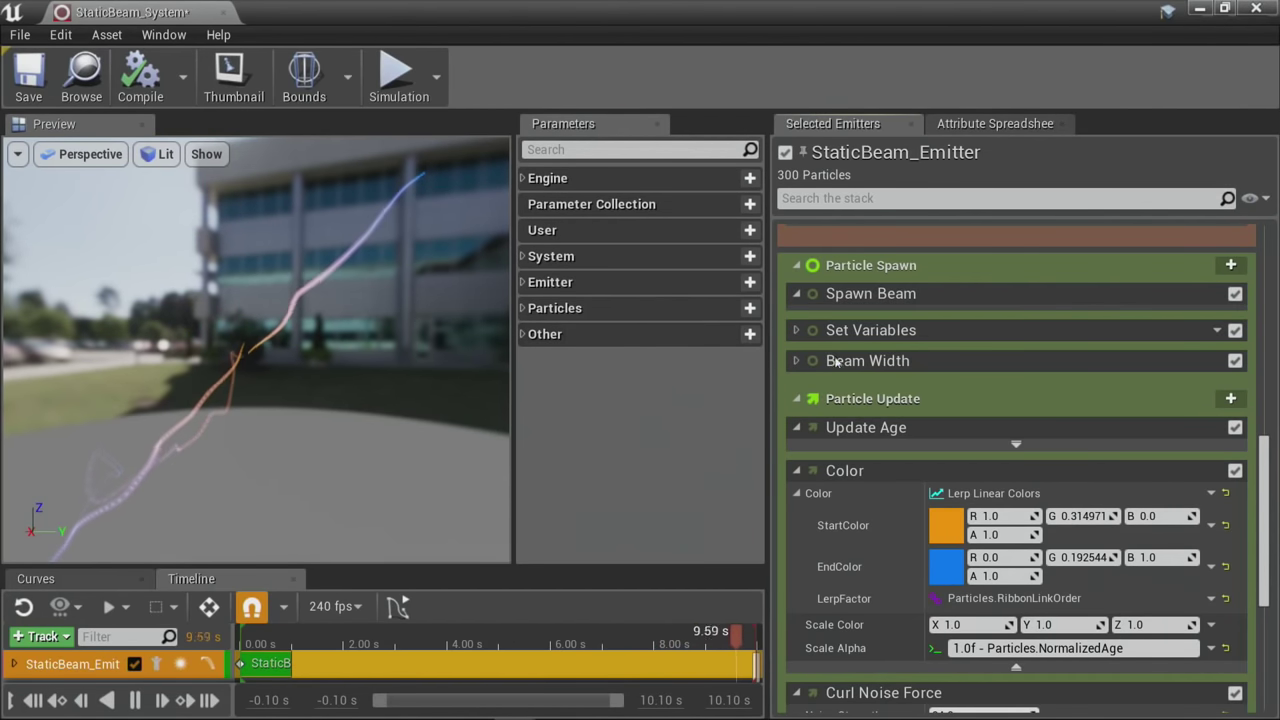
left_click_drag(257, 379, 257, 379)
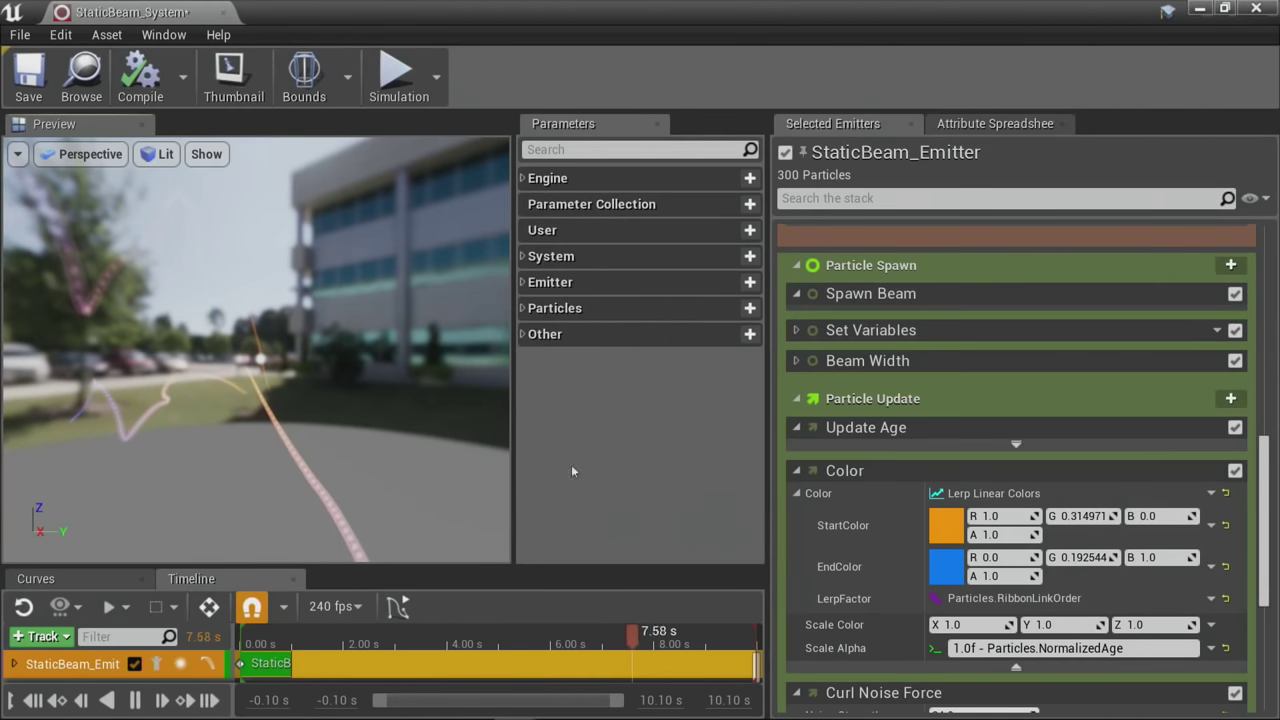
Step: Open the Spawn Beam module's script graph and examine how the Normalized Execution Index is generated from Engine.ExecutionCount
double_click(889, 296)
scroll(594, 594, "up", 5)
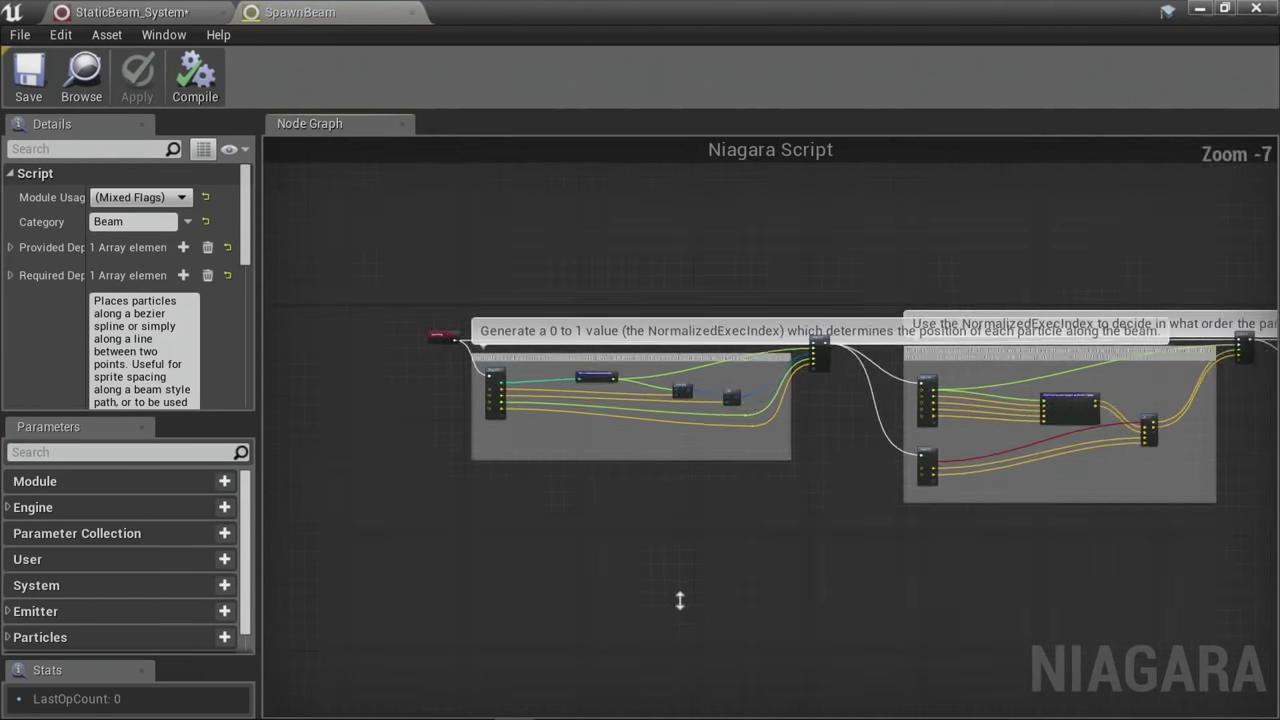
key("Home")
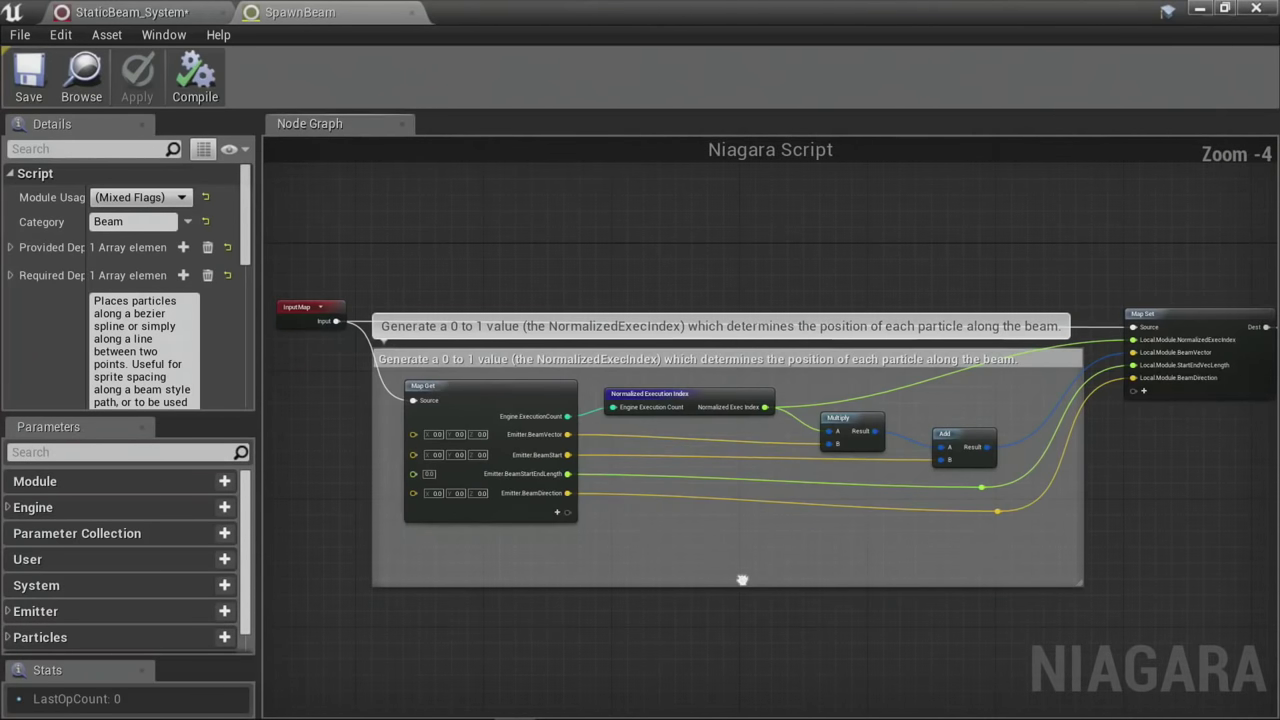
scroll(709, 543, "up", 1)
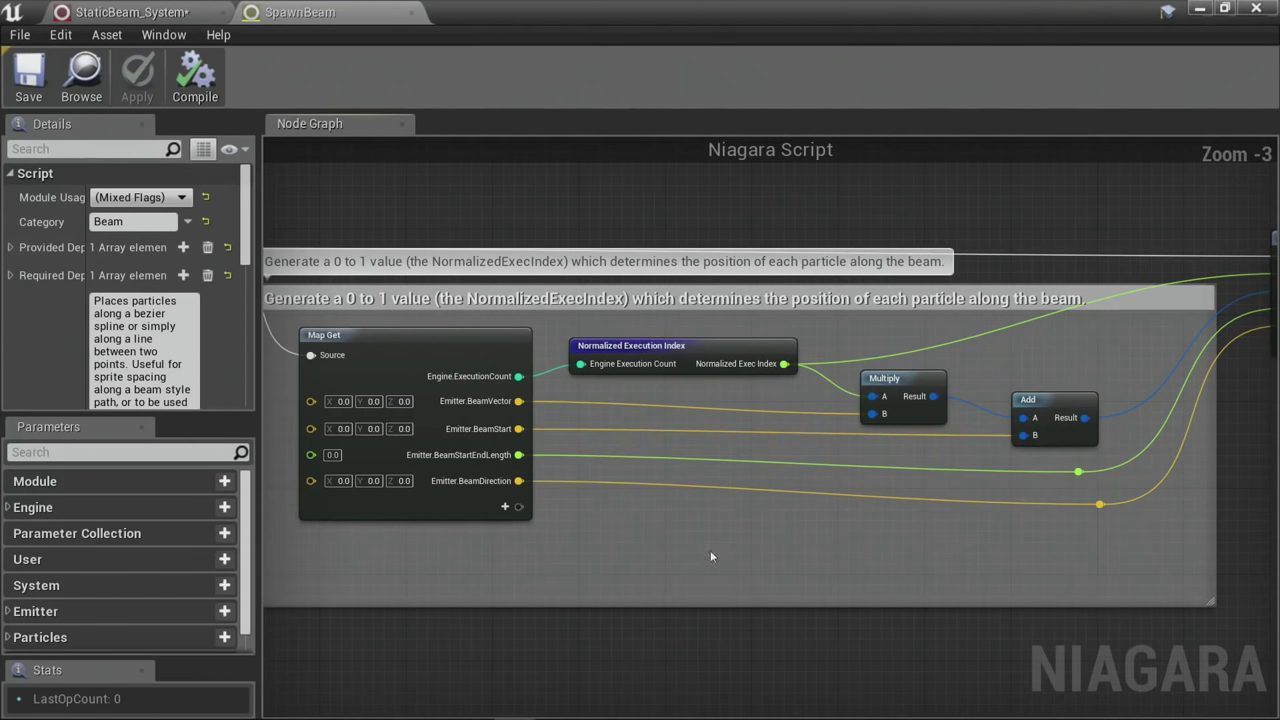
right_click_drag(548, 390, 520, 481)
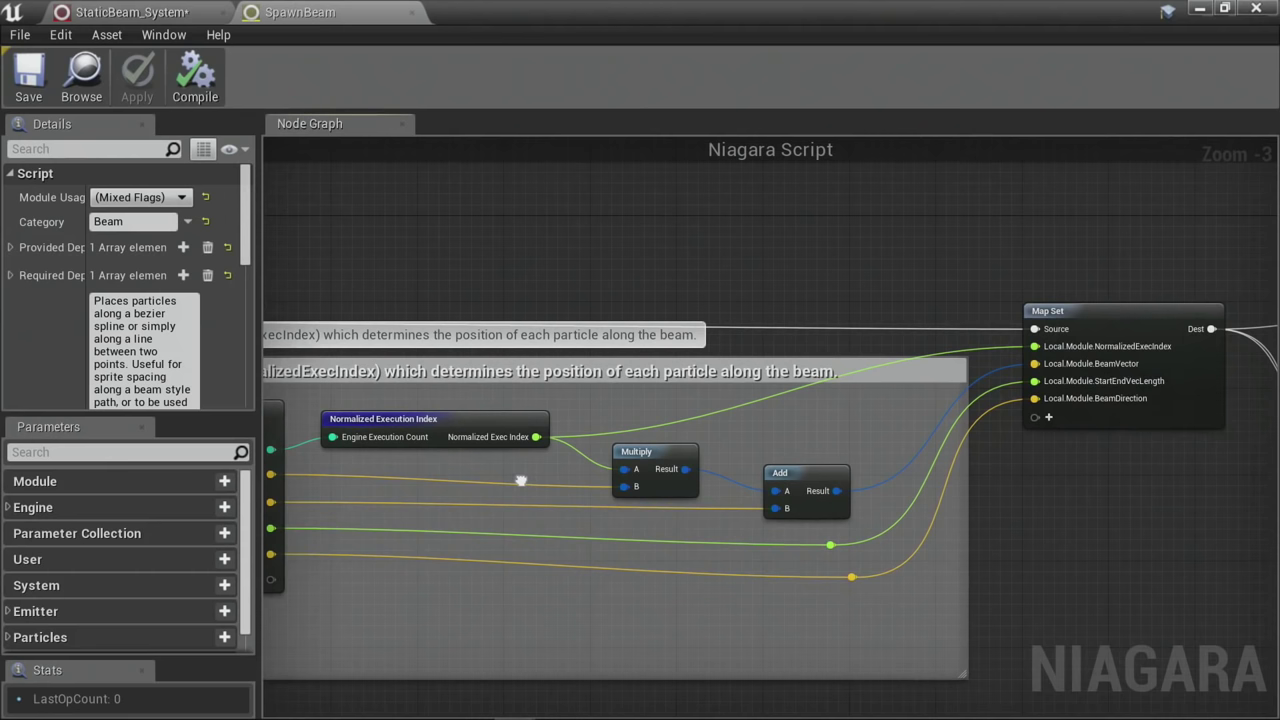
scroll(806, 453, "up", 3)
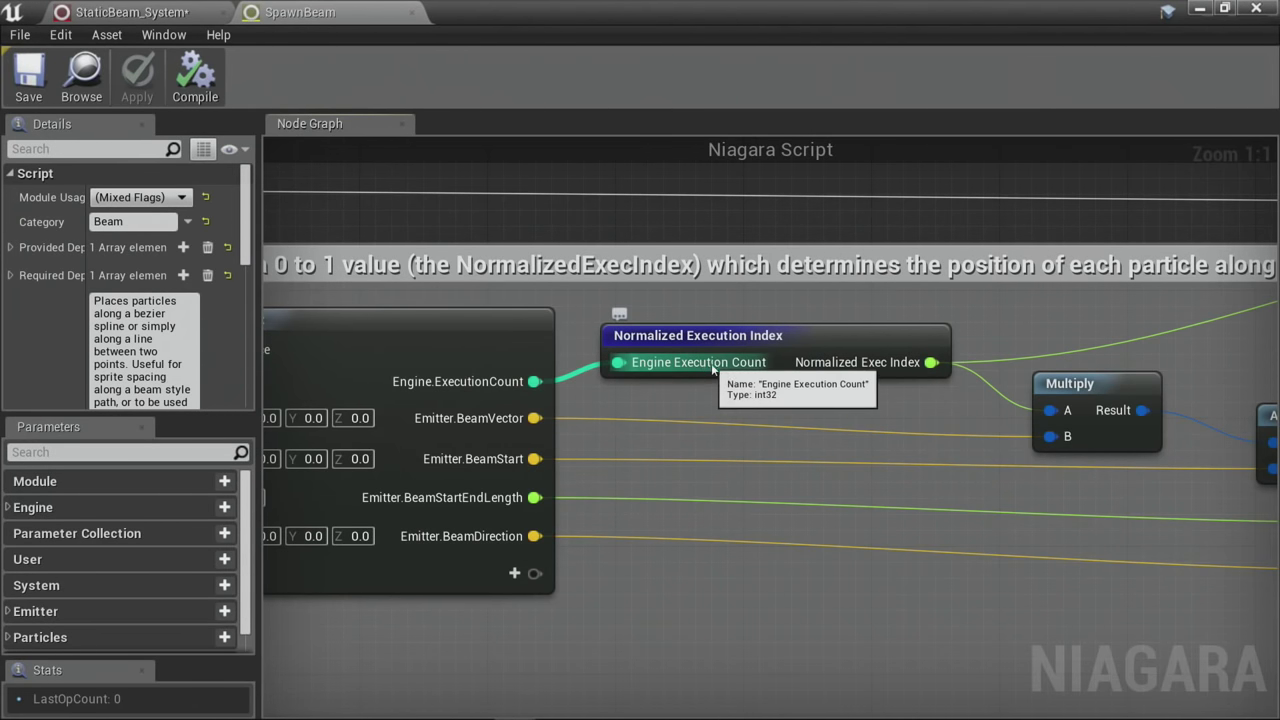
scroll(712, 368, "down", 1)
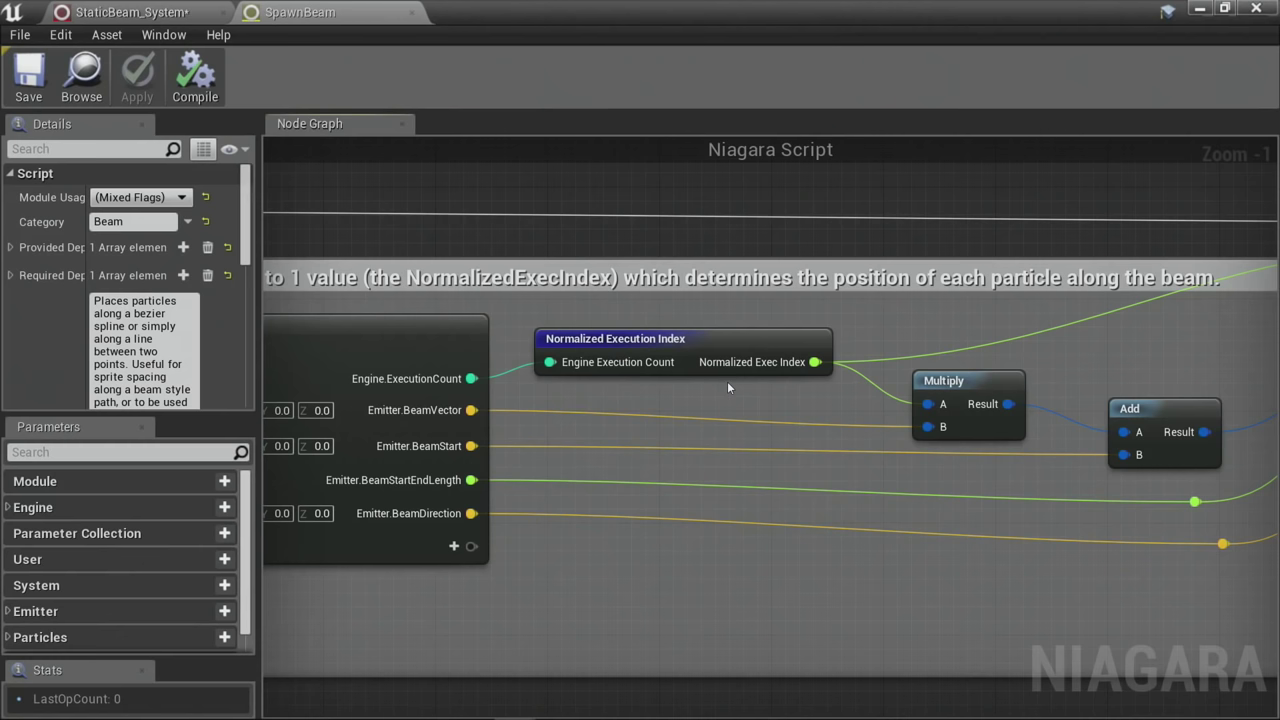
Step: Trace the rest of the Spawn Beam graph through the Bezier spline position, ribbon link order and Beam ID sections
right_click_drag(798, 431, 596, 425)
scroll(706, 425, "down", 2)
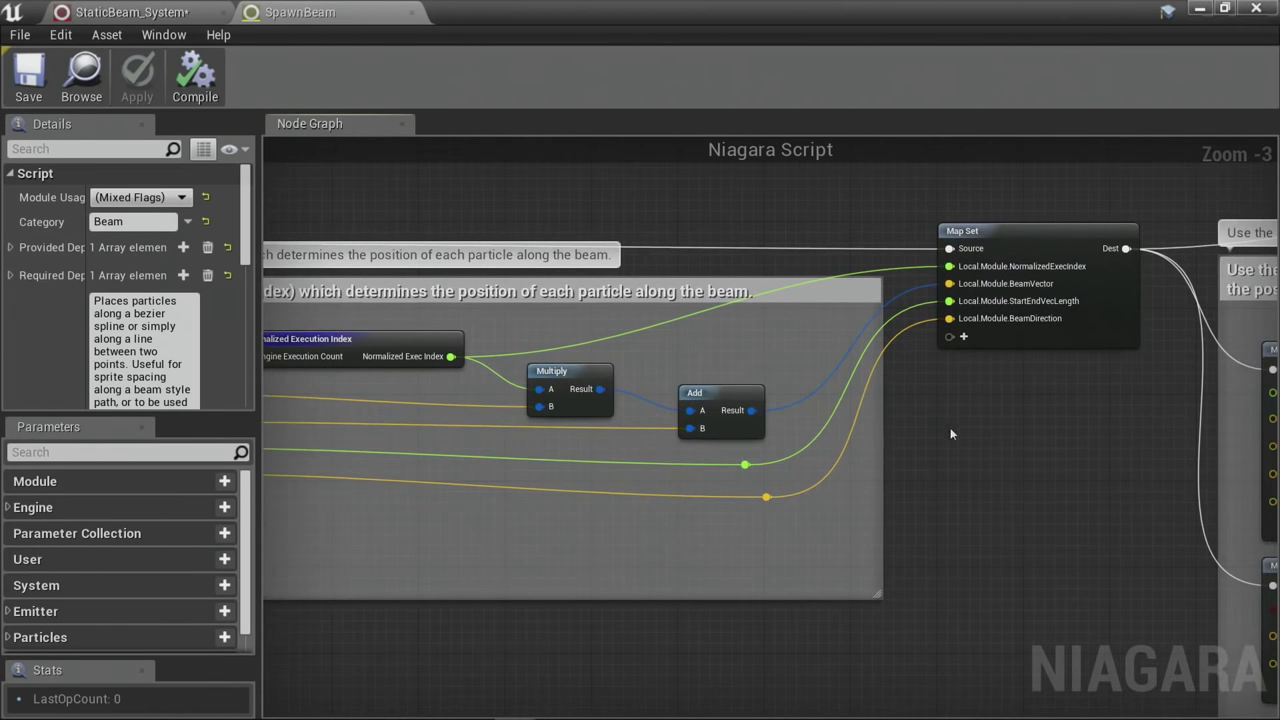
right_click_drag(950, 434, 516, 313)
right_click_drag(427, 404, 519, 365)
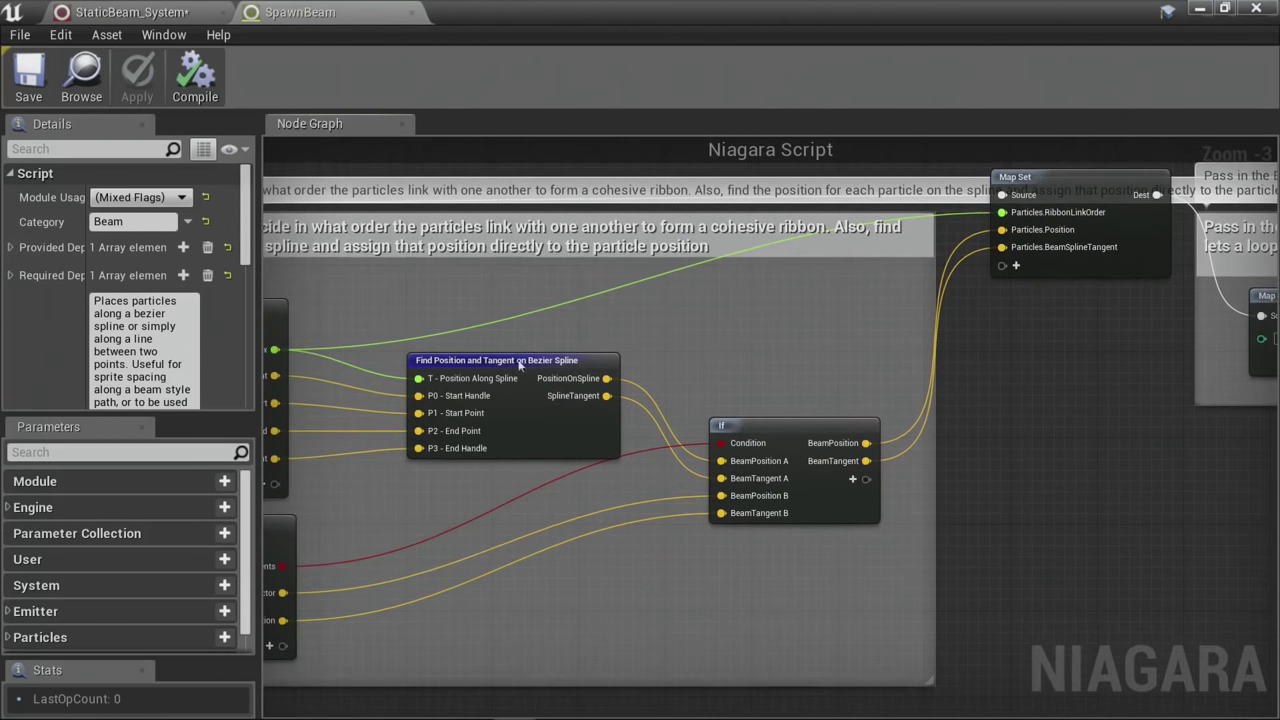
right_click_drag(412, 380, 950, 507)
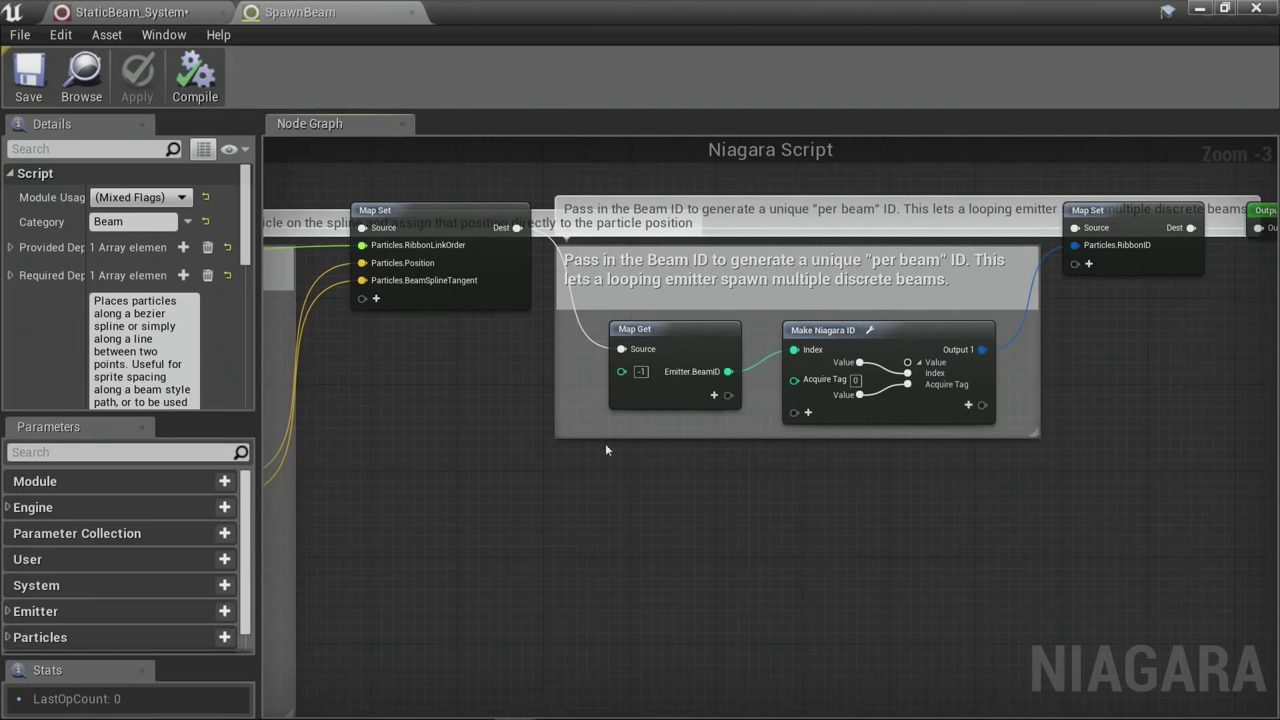
right_click_drag(366, 351, 611, 580)
scroll(408, 371, "up", 3)
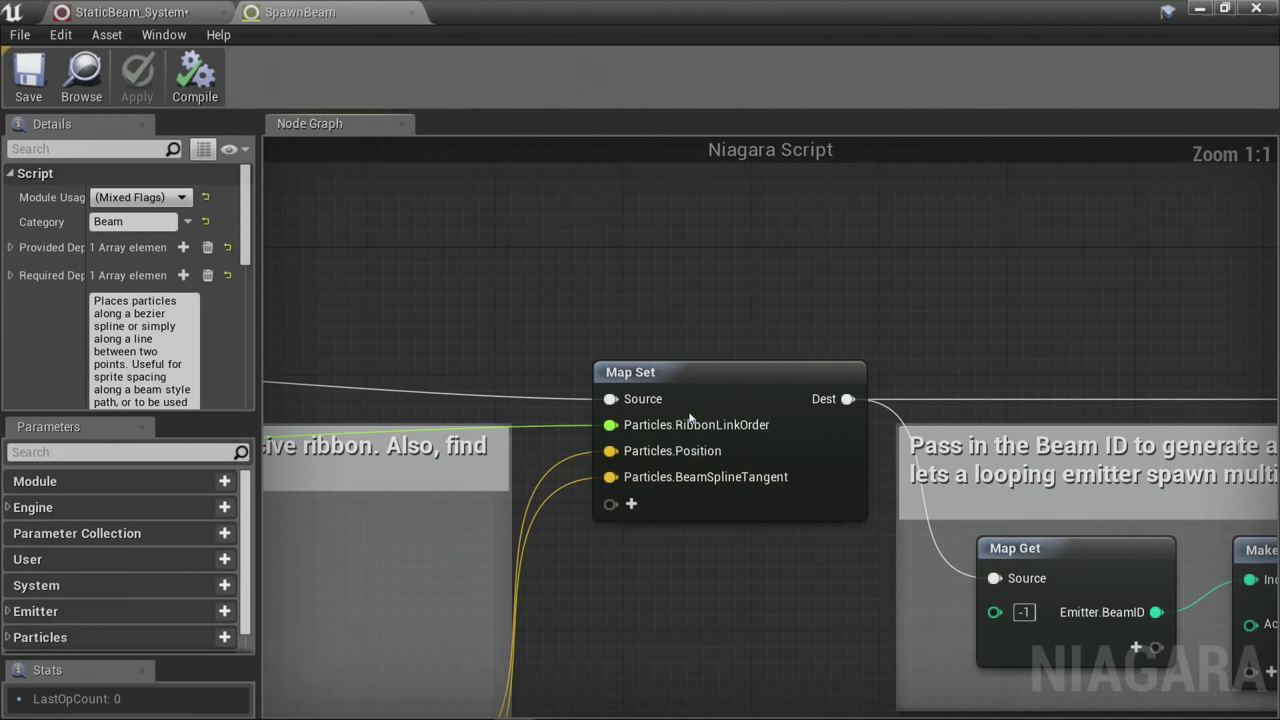
Step: Trace Local.Module.NormalizedExecIndex from its Map Set node through the Bezier spline section to Particles.RibbonLinkOrder
scroll(689, 418, "down", 3)
right_click_drag(689, 418, 1250, 377)
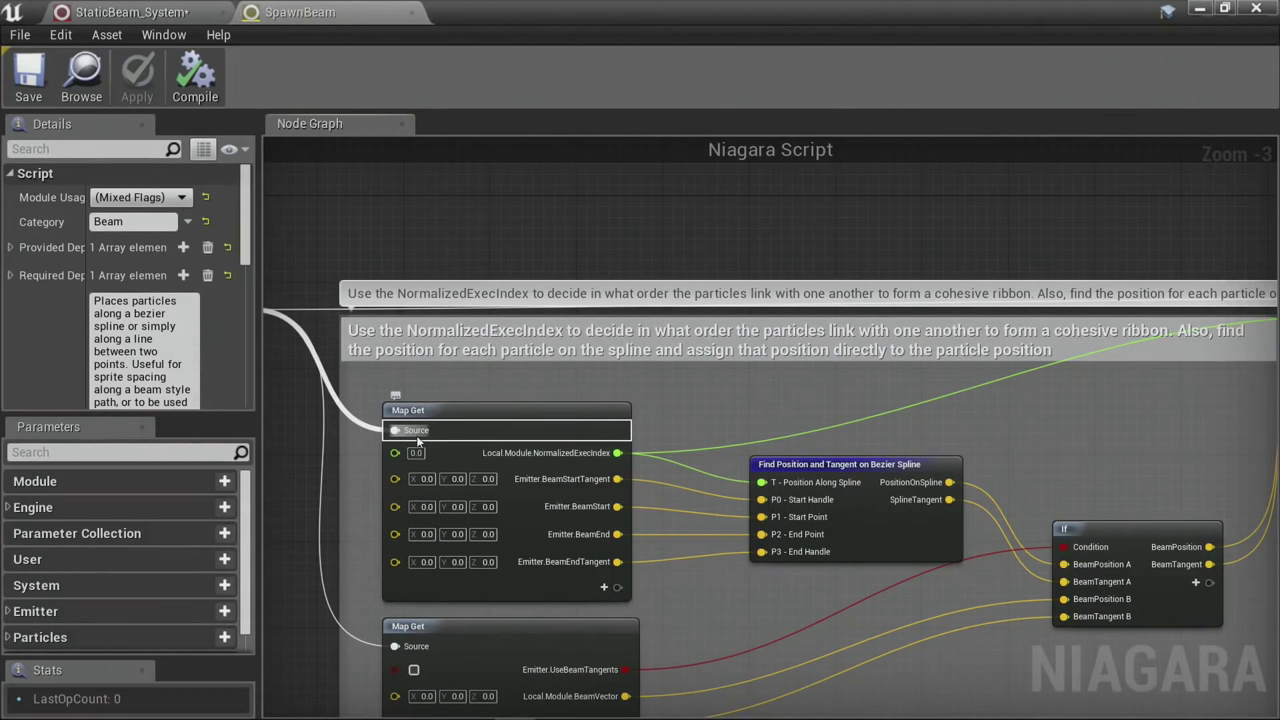
right_click_drag(321, 415, 939, 346)
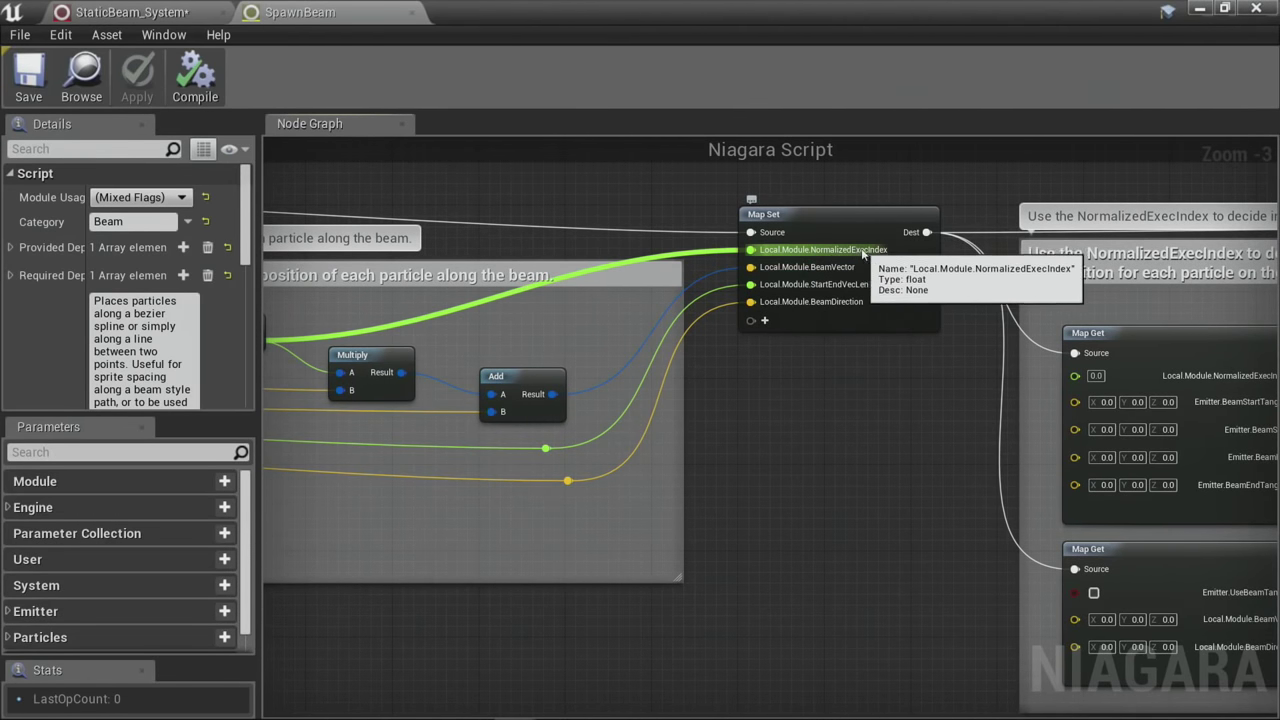
right_click_drag(1036, 294, 790, 294)
right_click_drag(1180, 300, 560, 300)
right_click_drag(1070, 323, 923, 413)
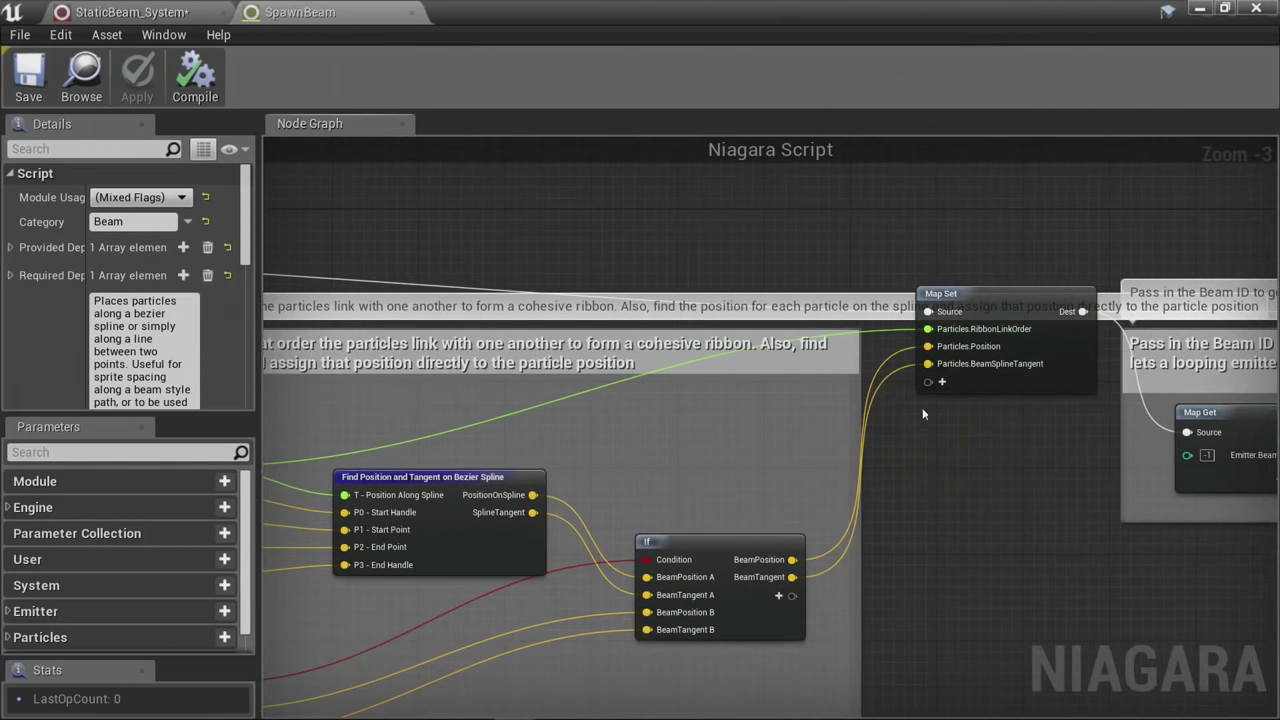
Step: Examine how the Bezier spline's position and tangent outputs feed Particles.Position and Particles.BeamSplineTangent in the Map Set node
scroll(737, 457, "down", 1)
scroll(737, 457, "up", 4)
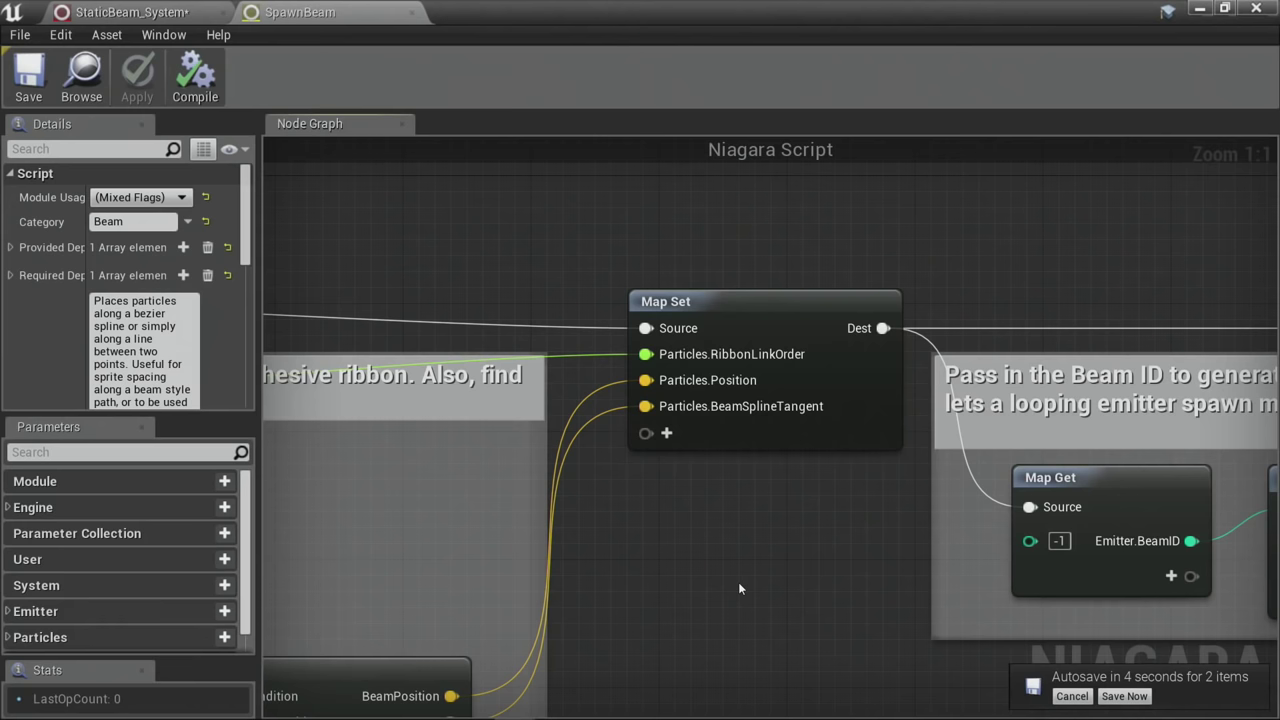
right_click_drag(411, 579, 985, 295)
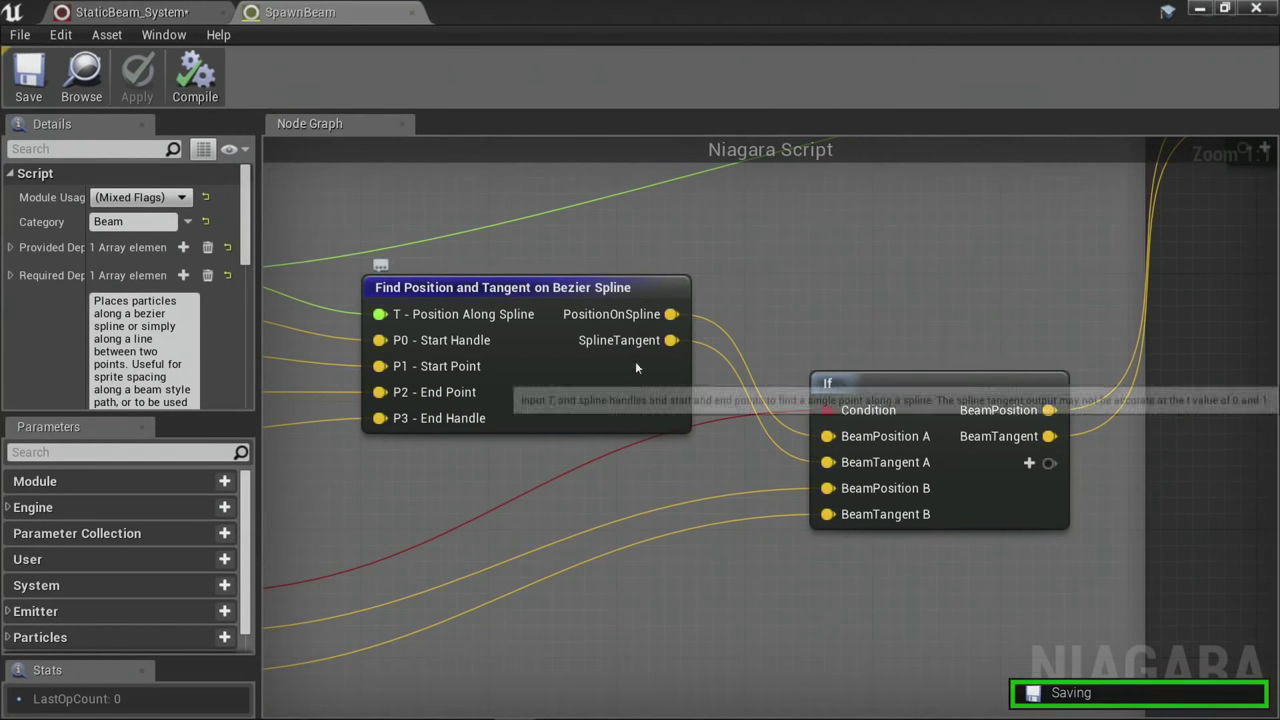
right_click_drag(996, 222, 406, 478)
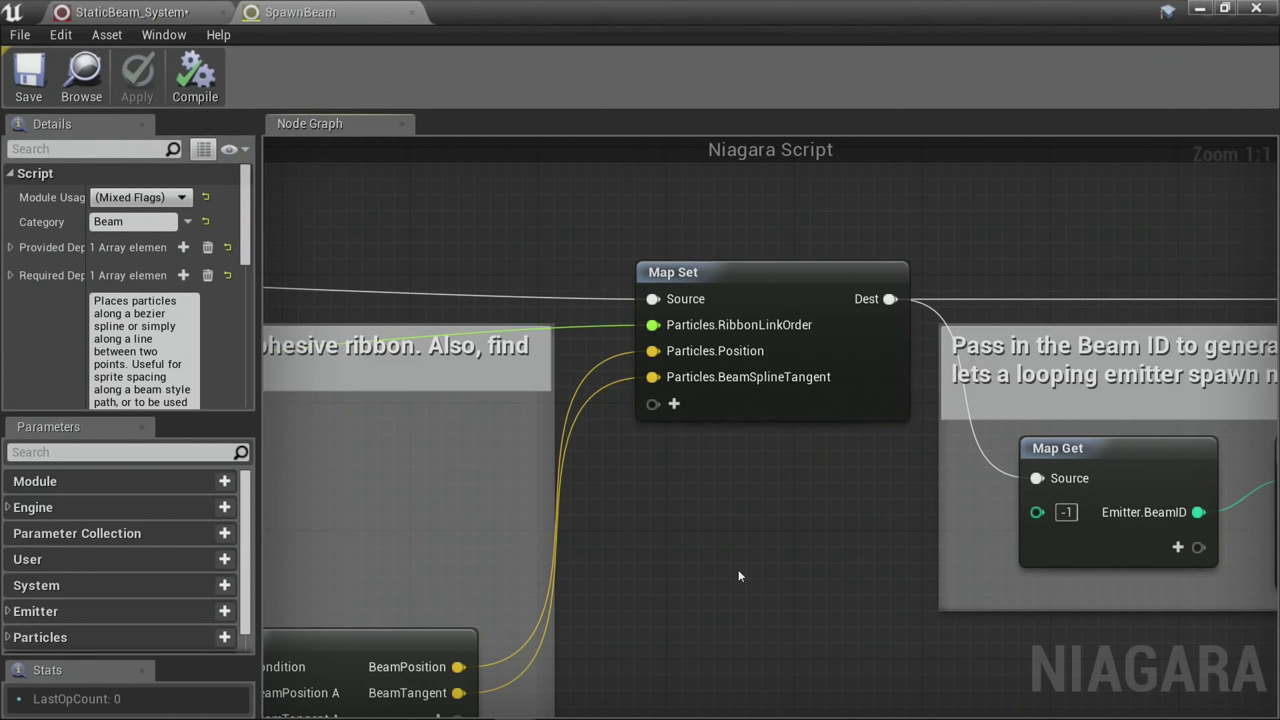
scroll(740, 570, "down", 4)
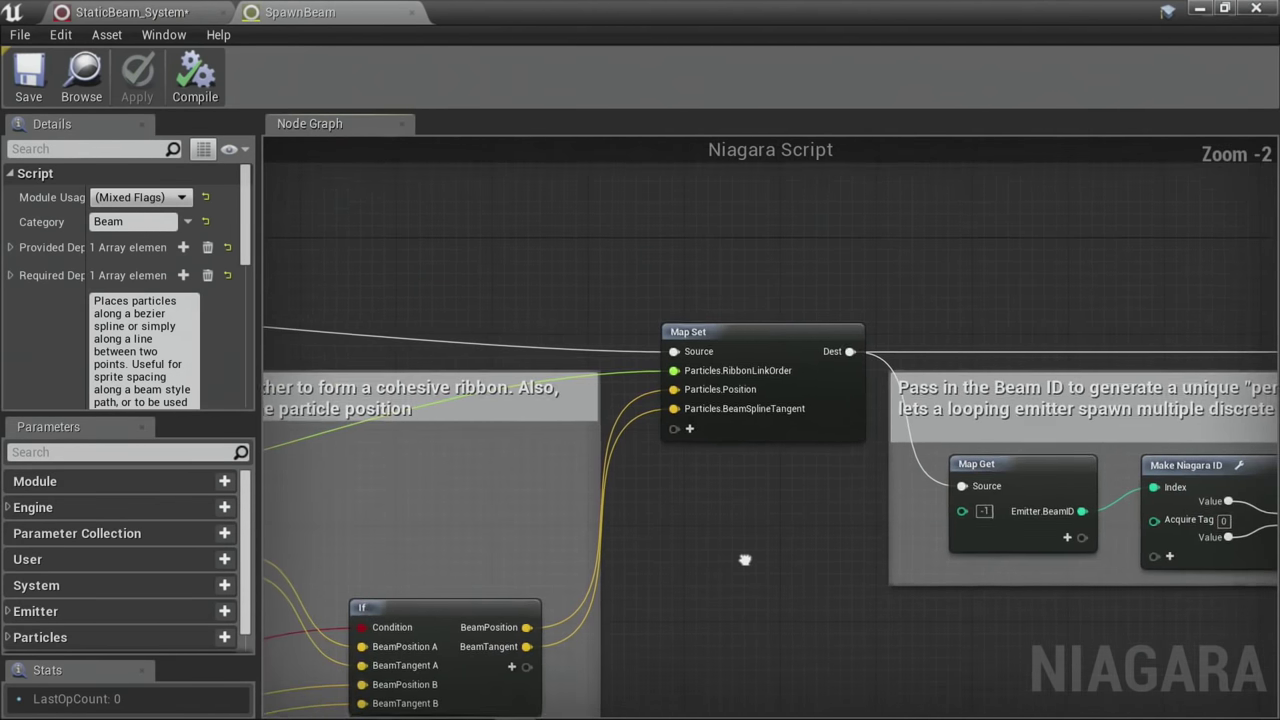
scroll(732, 578, "up", 4)
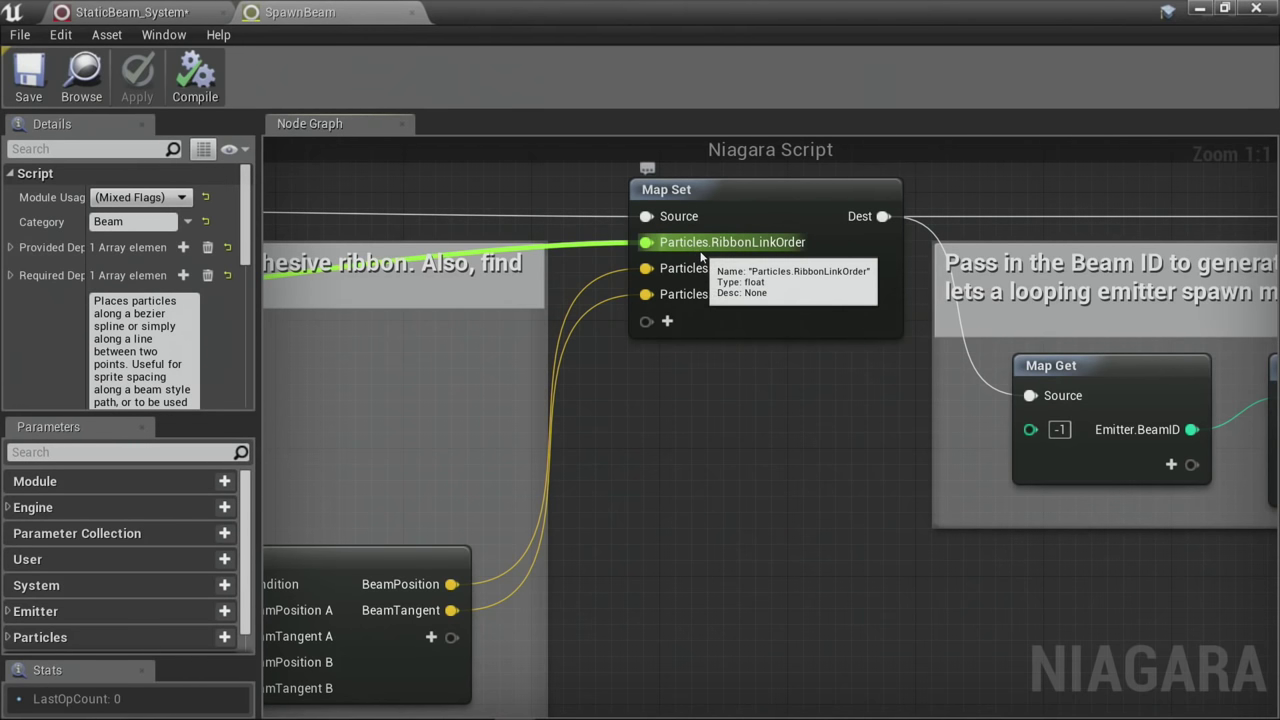
Step: Close the SpawnBeam script and StaticBeam_System editors and bring the 2.2 Dynamic Beams display into view in the level
left_click(411, 13)
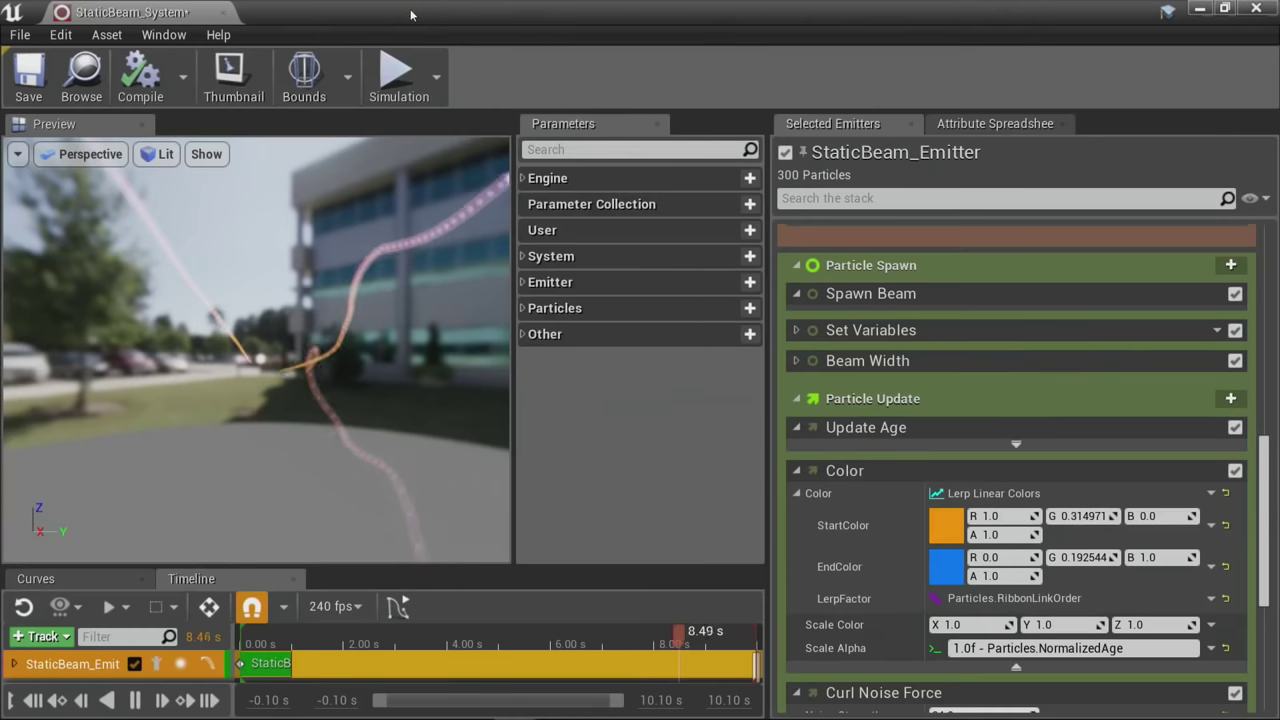
left_click(222, 12)
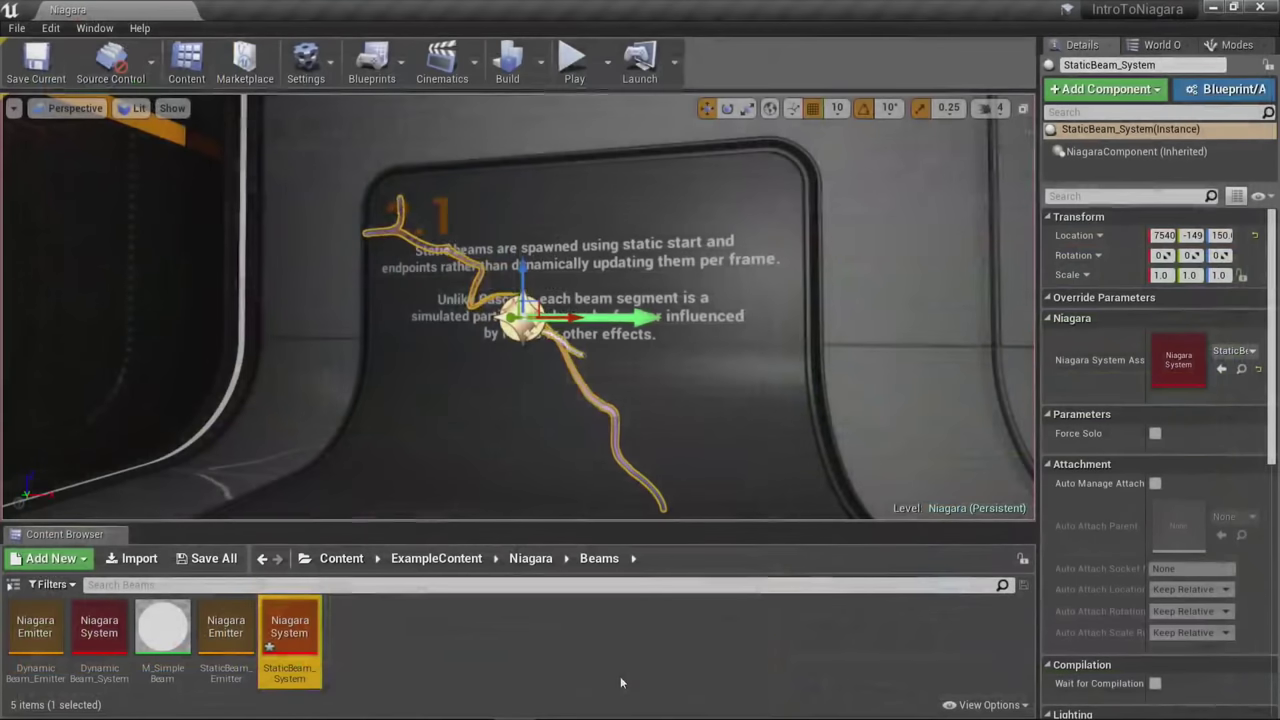
right_click_drag(626, 492, 580, 486)
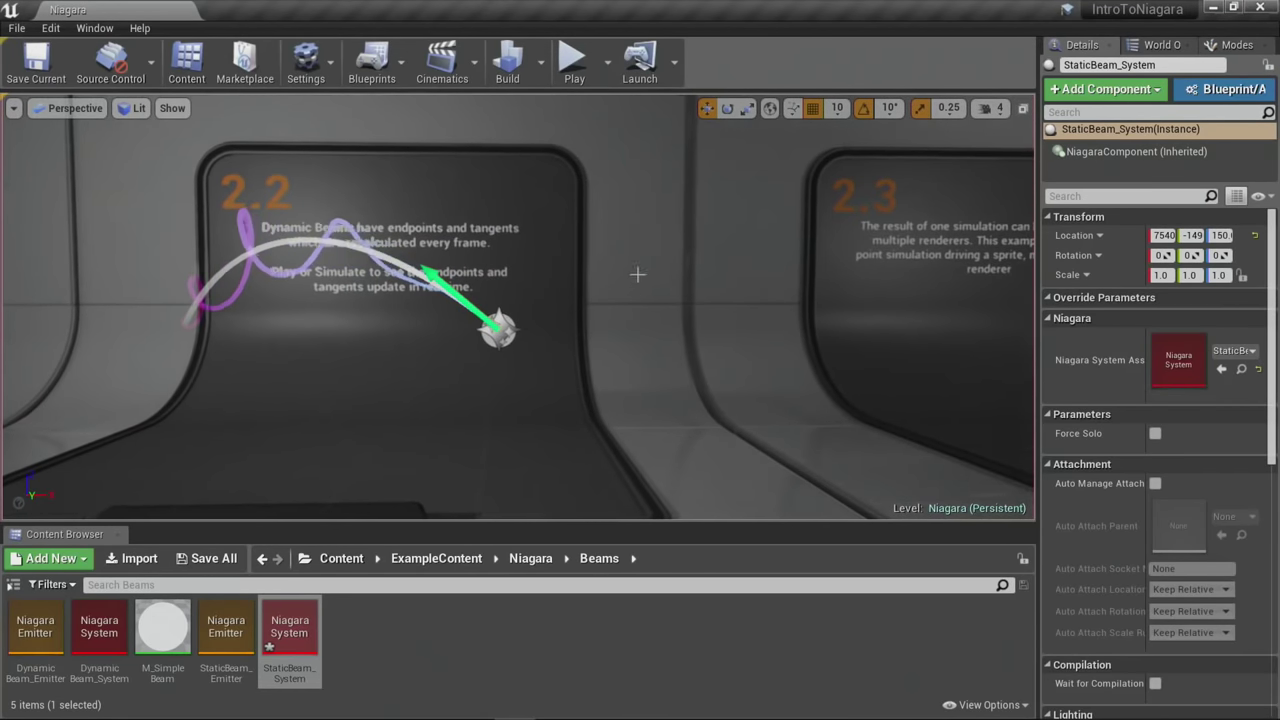
Step: Run the level in Simulate mode, watch the dynamic beams' endpoints and tangents update, and stop the simulation
left_click(607, 52)
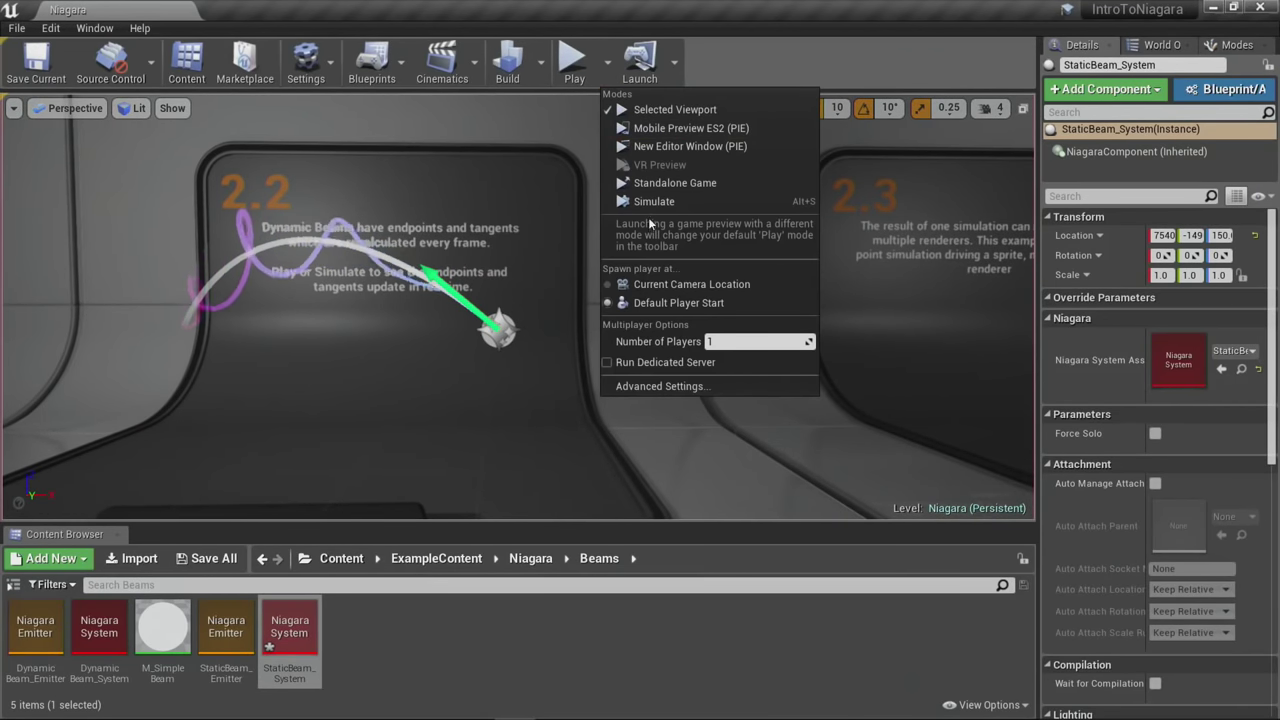
left_click(644, 202)
scroll(638, 374, "down", 4)
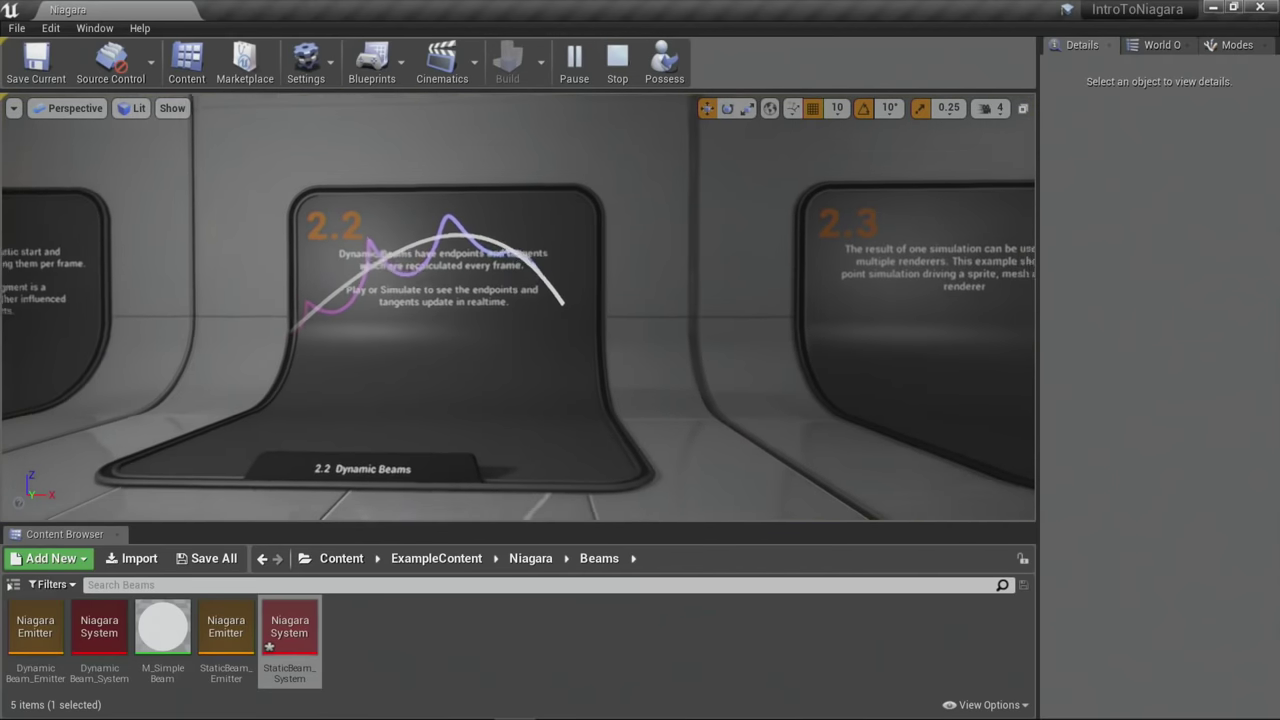
scroll(649, 396, "down", 1)
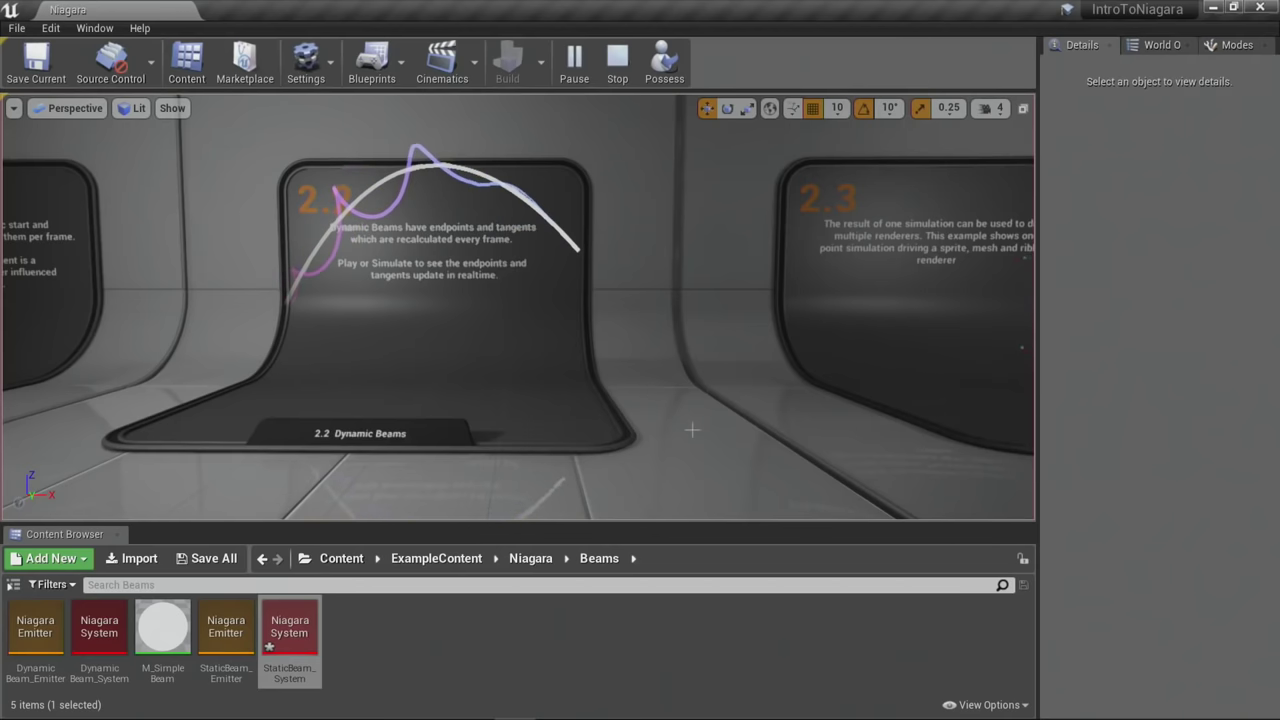
left_click_drag(692, 430, 415, 375)
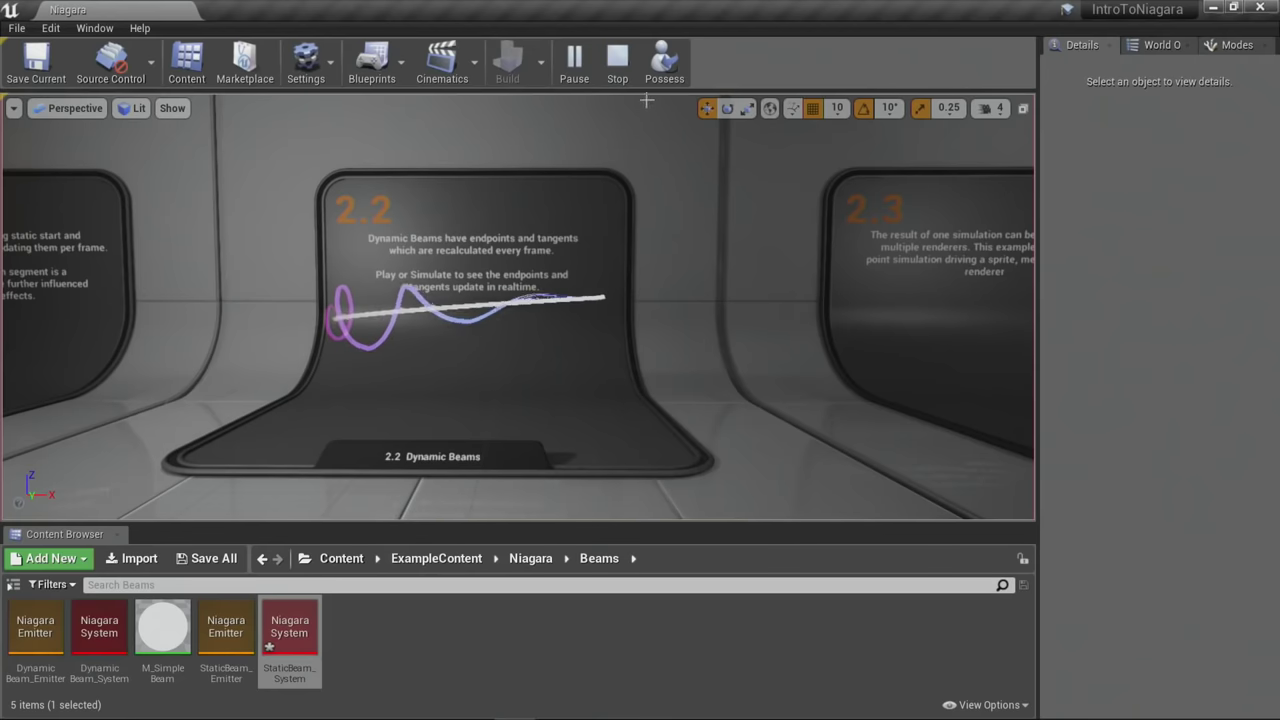
left_click(620, 72)
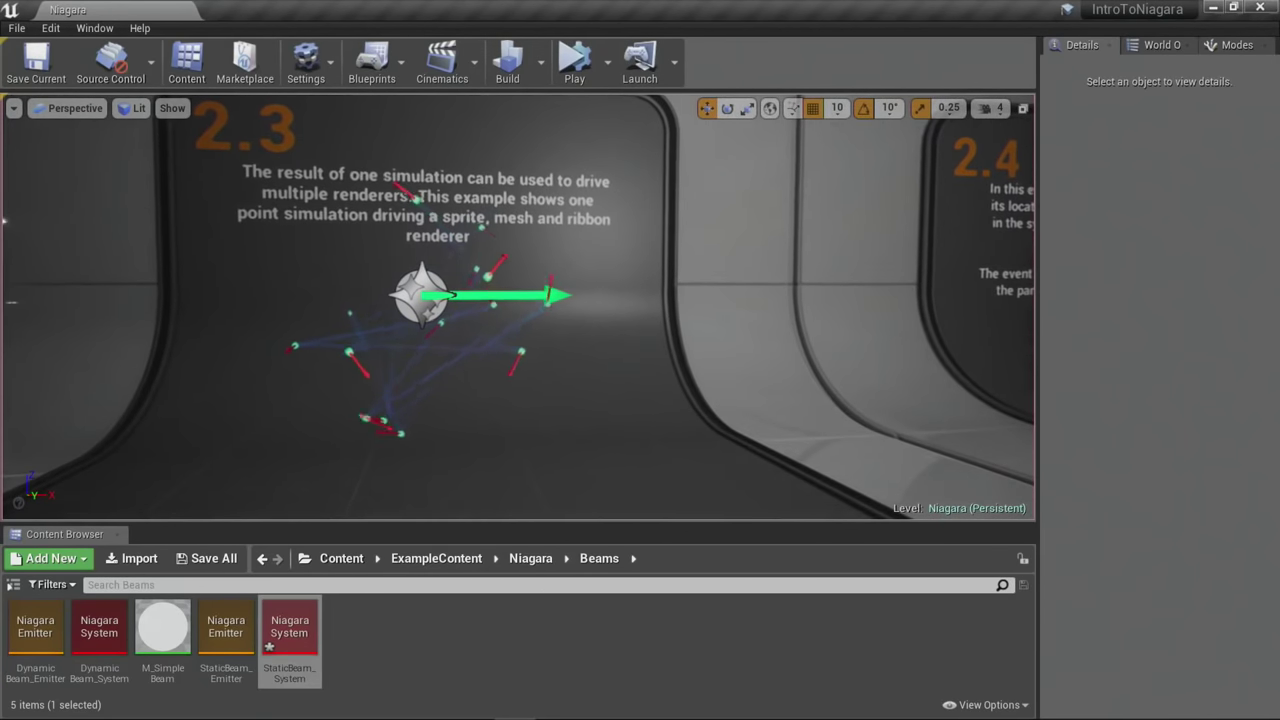
Step: Hide the editor icons in the level viewport and examine the sprite, mesh and ribbon particles at the 2.3 Multiple Renderers display
key("g")
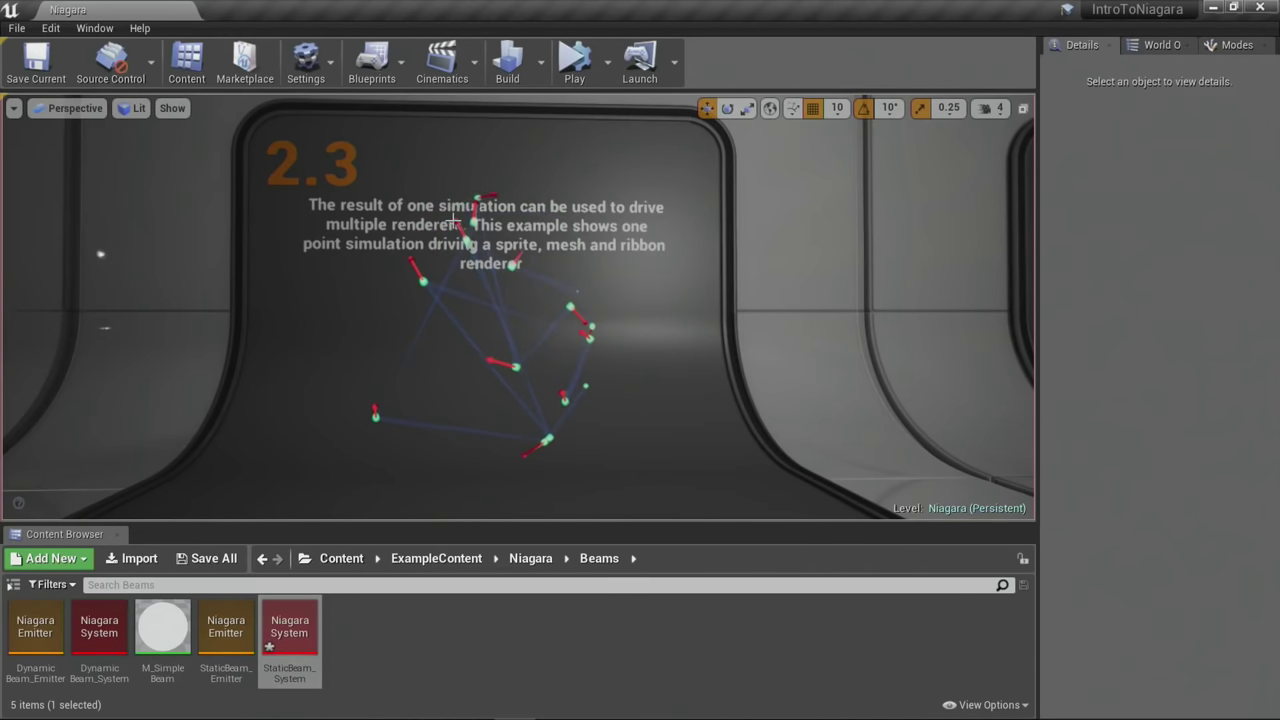
right_click_drag(487, 370, 467, 370)
scroll(654, 386, "down", 5)
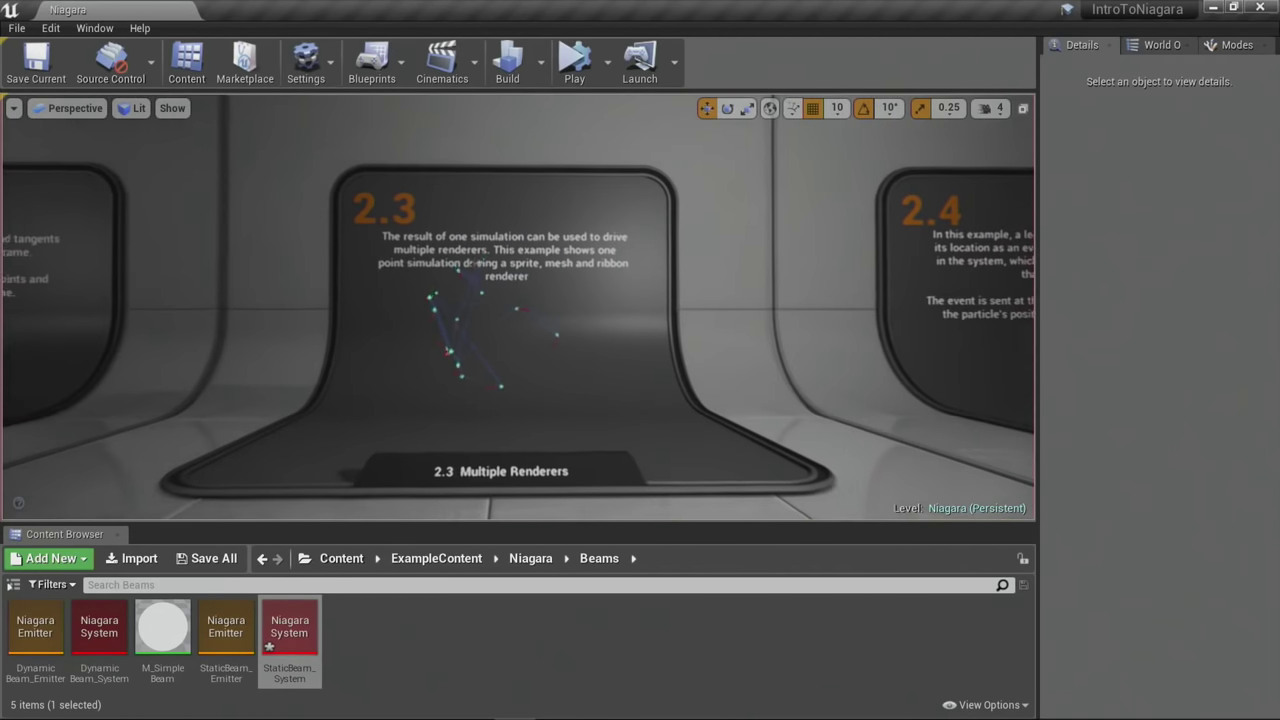
scroll(654, 386, "up", 3)
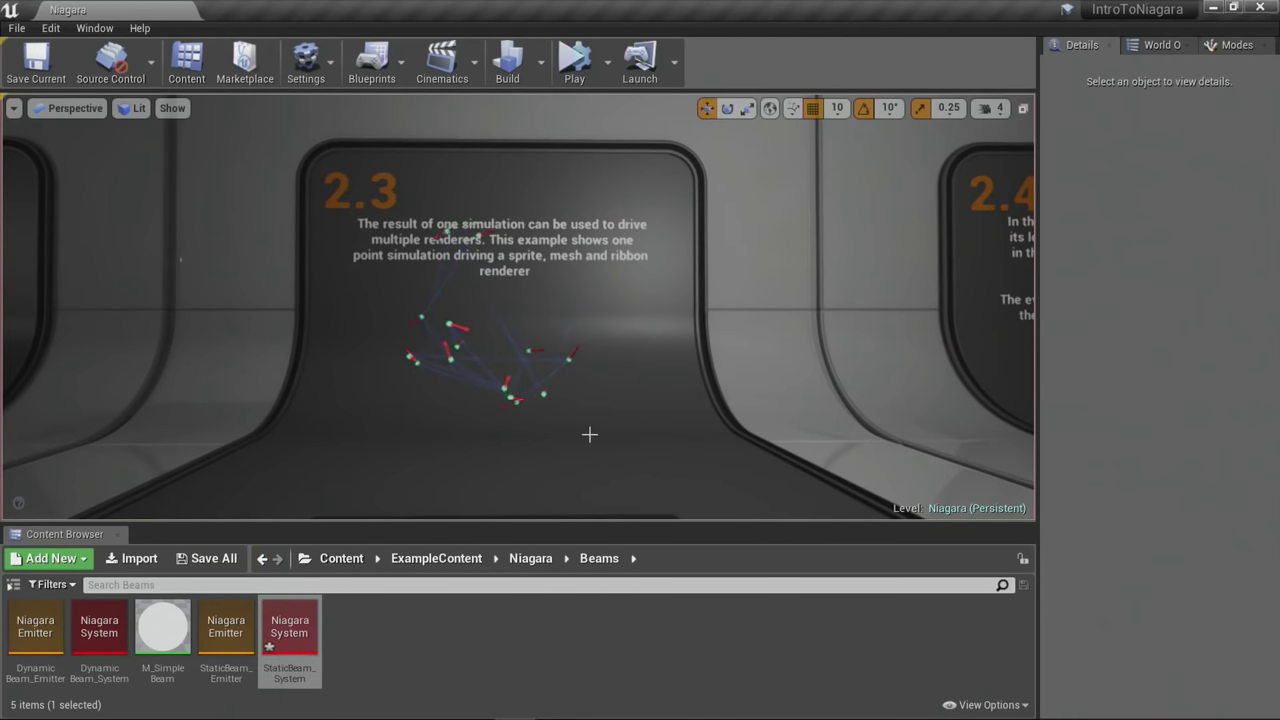
right_click_drag(594, 498, 540, 498)
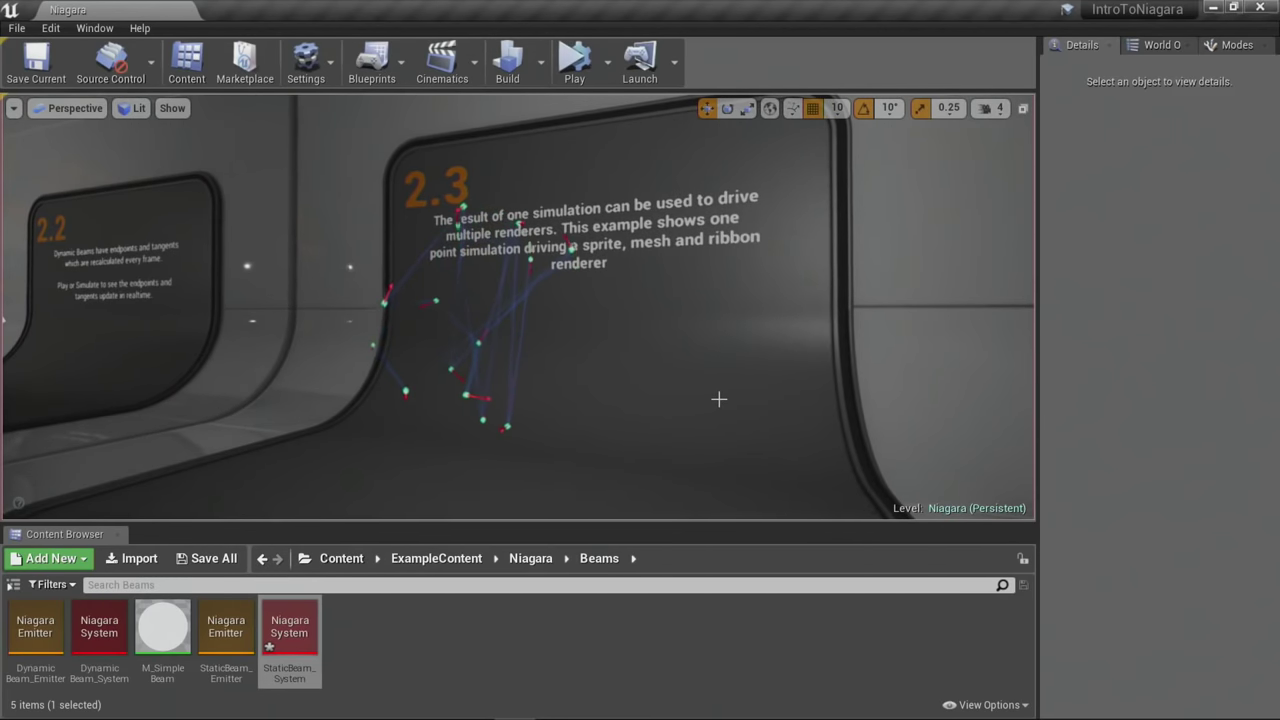
left_click_drag(718, 399, 770, 350)
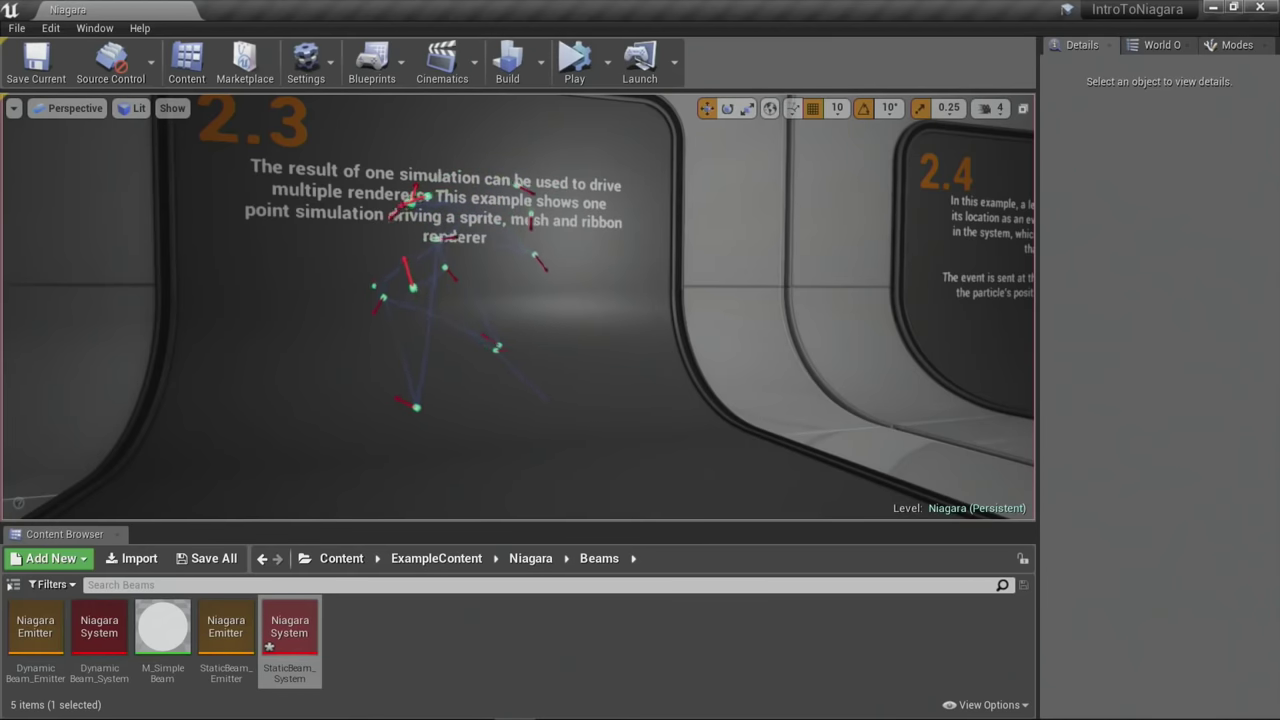
Step: Select LocationEventSystem at the 2.4 Location Events display, locate its asset in the Events folder, and open it for editing
key("d")
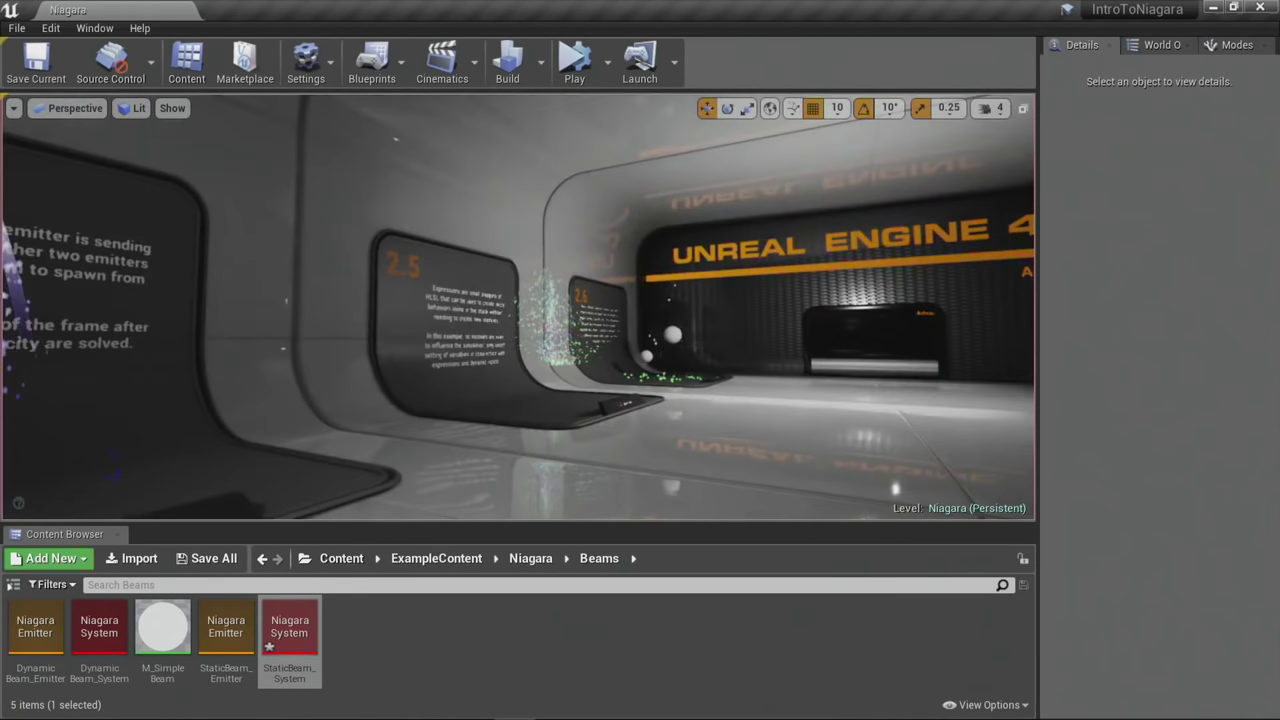
key("w")
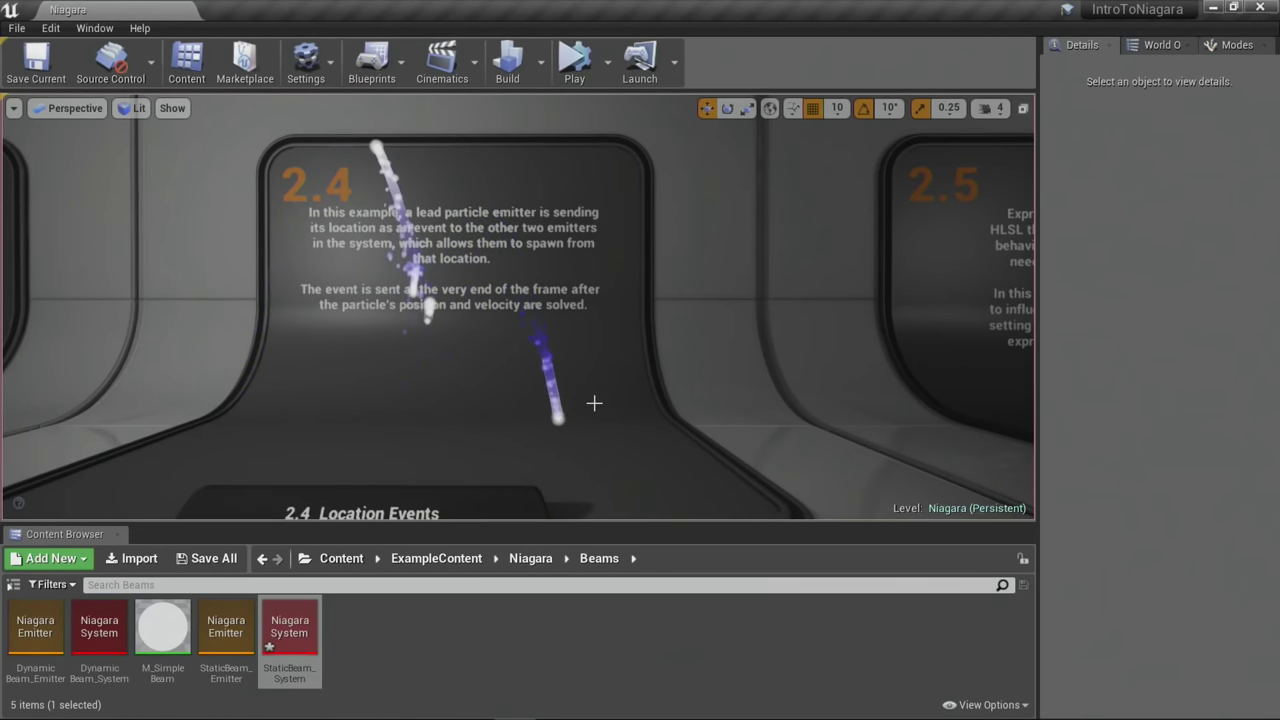
left_click_drag(674, 451, 533, 357)
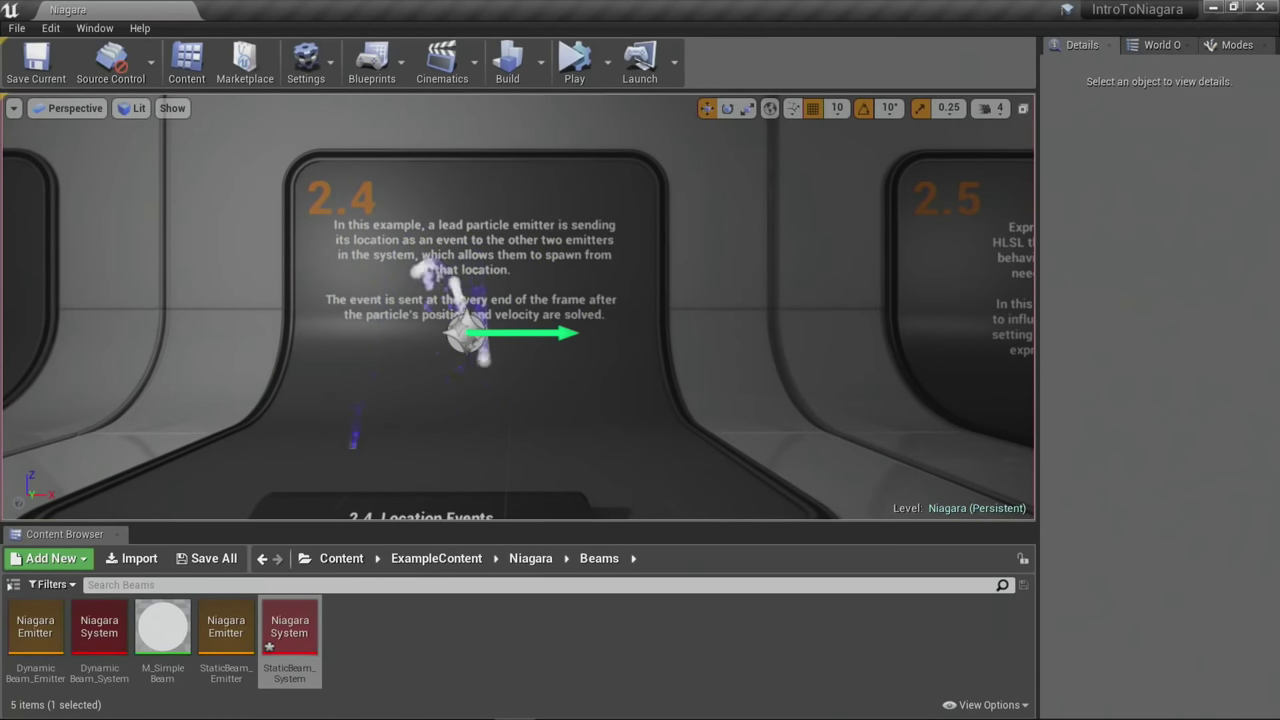
left_click(463, 335)
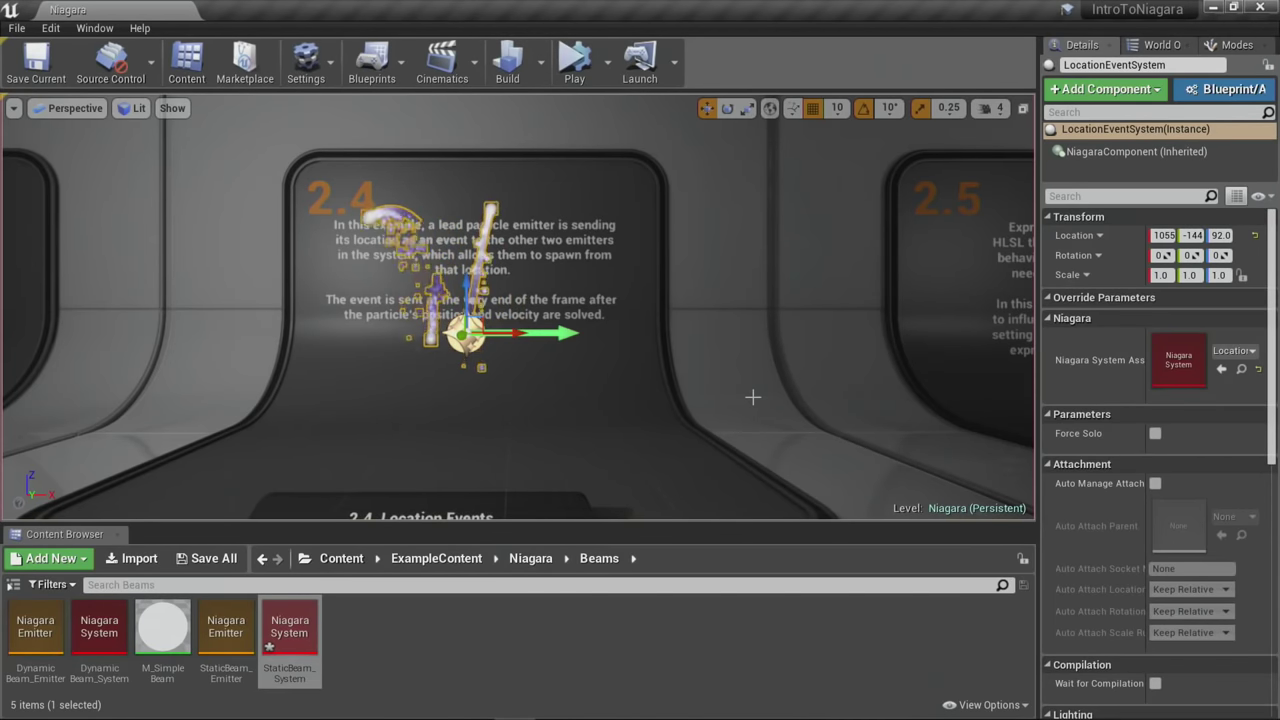
key("ctrl+b")
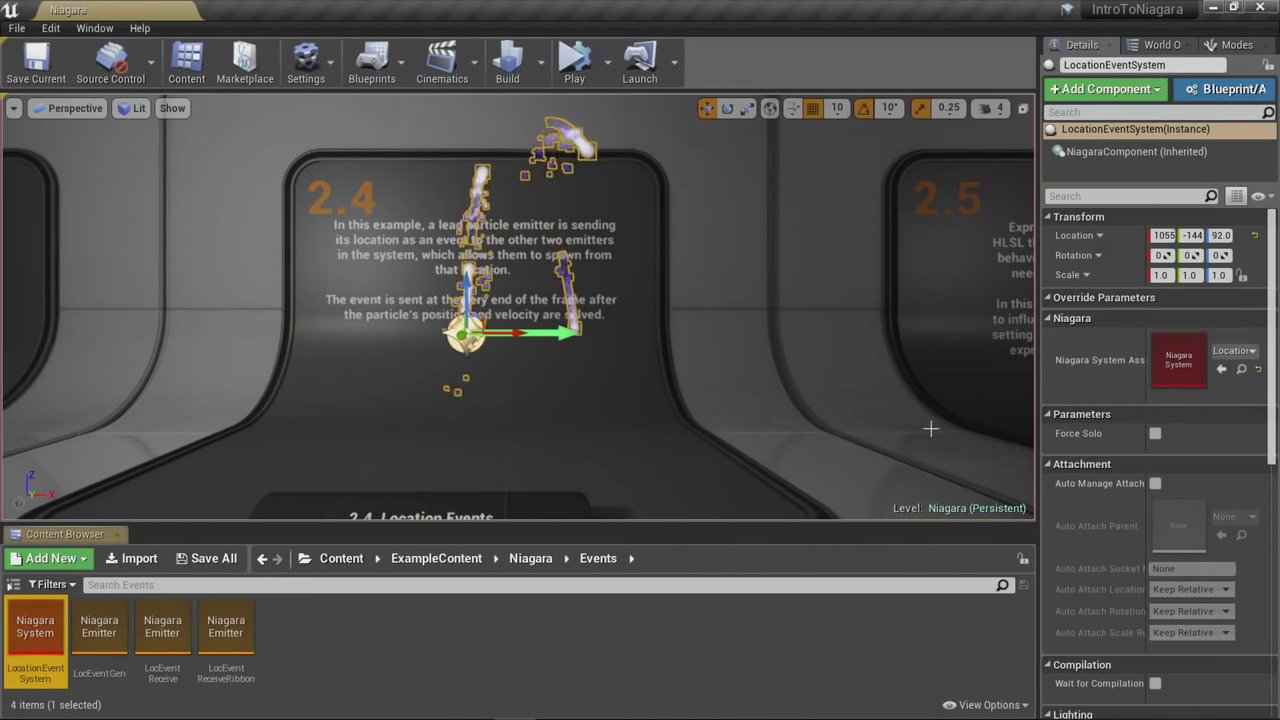
double_click(35, 625)
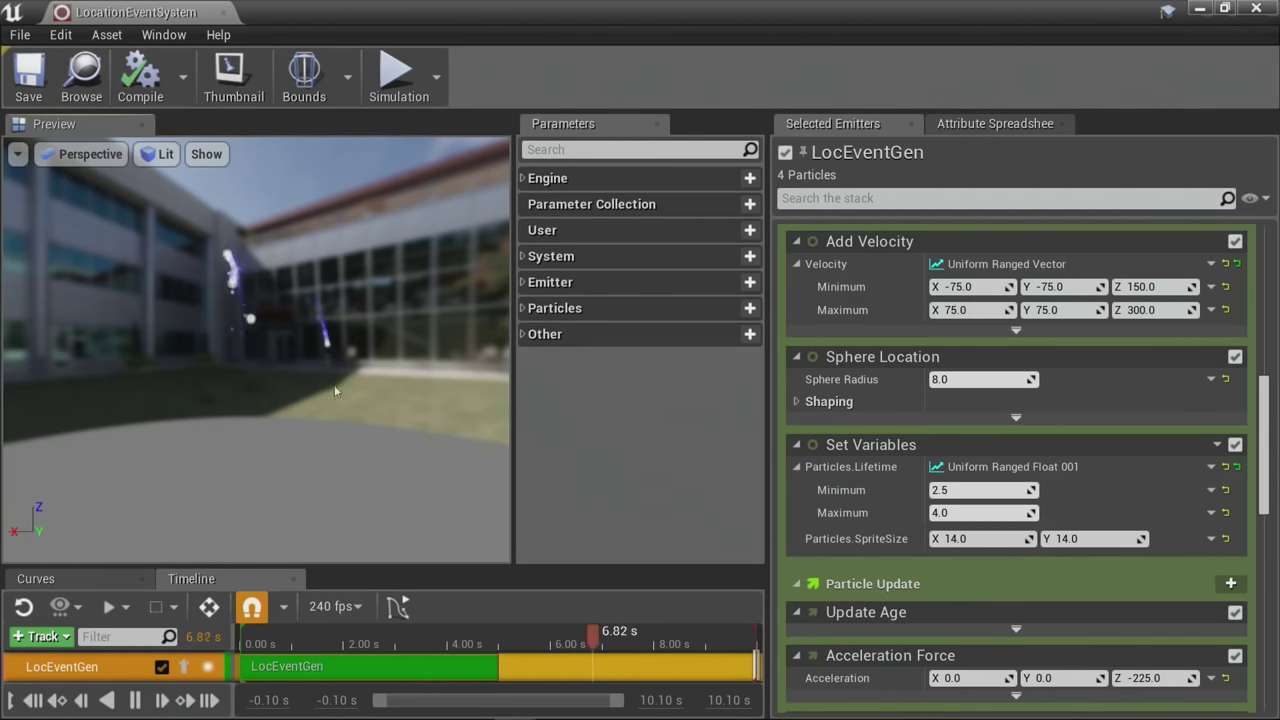
Step: Examine LocEventGen's Particle Update modules, including the Color inputs and the Generate Location Event settings
scroll(930, 398, "down", 5)
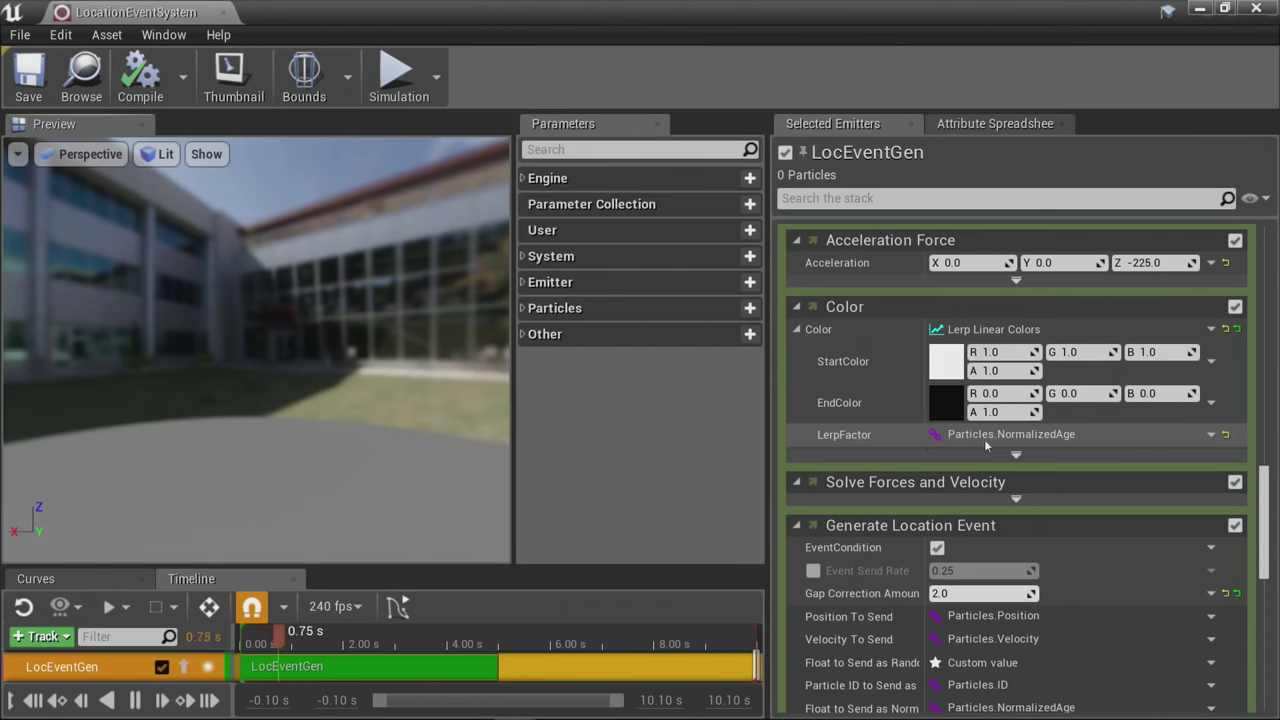
scroll(984, 439, "down", 3)
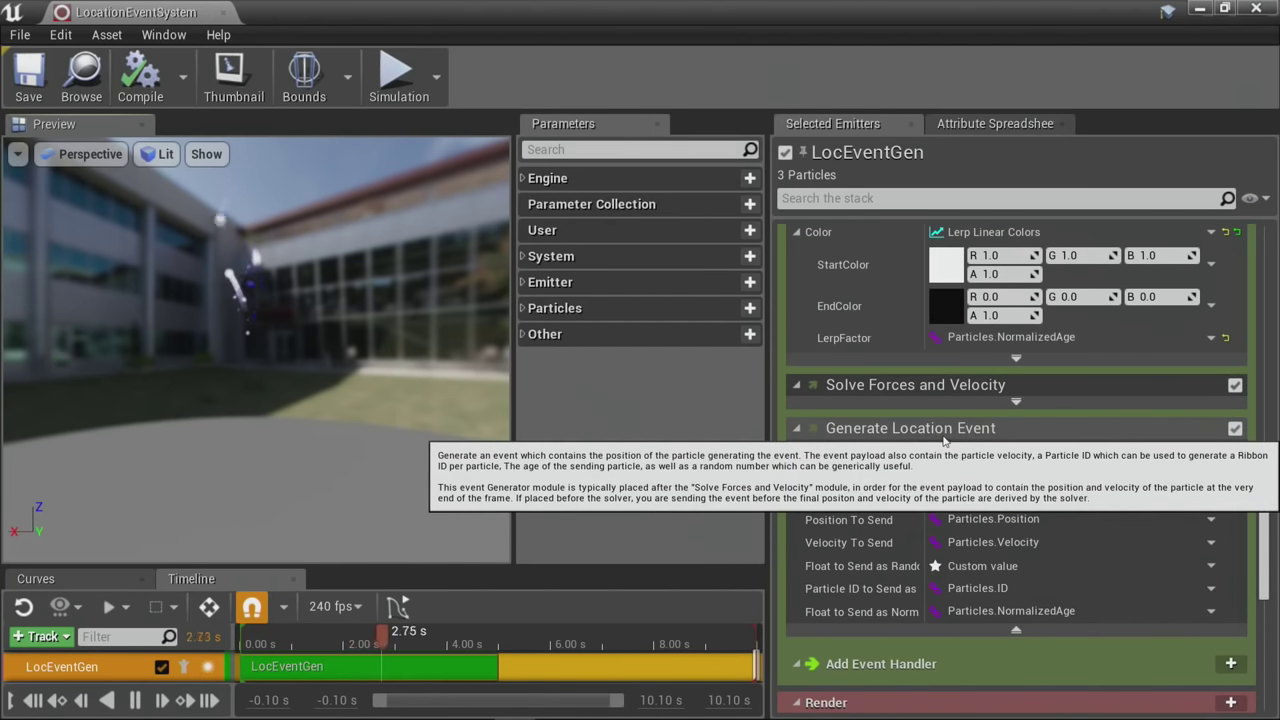
scroll(911, 441, "down", 2)
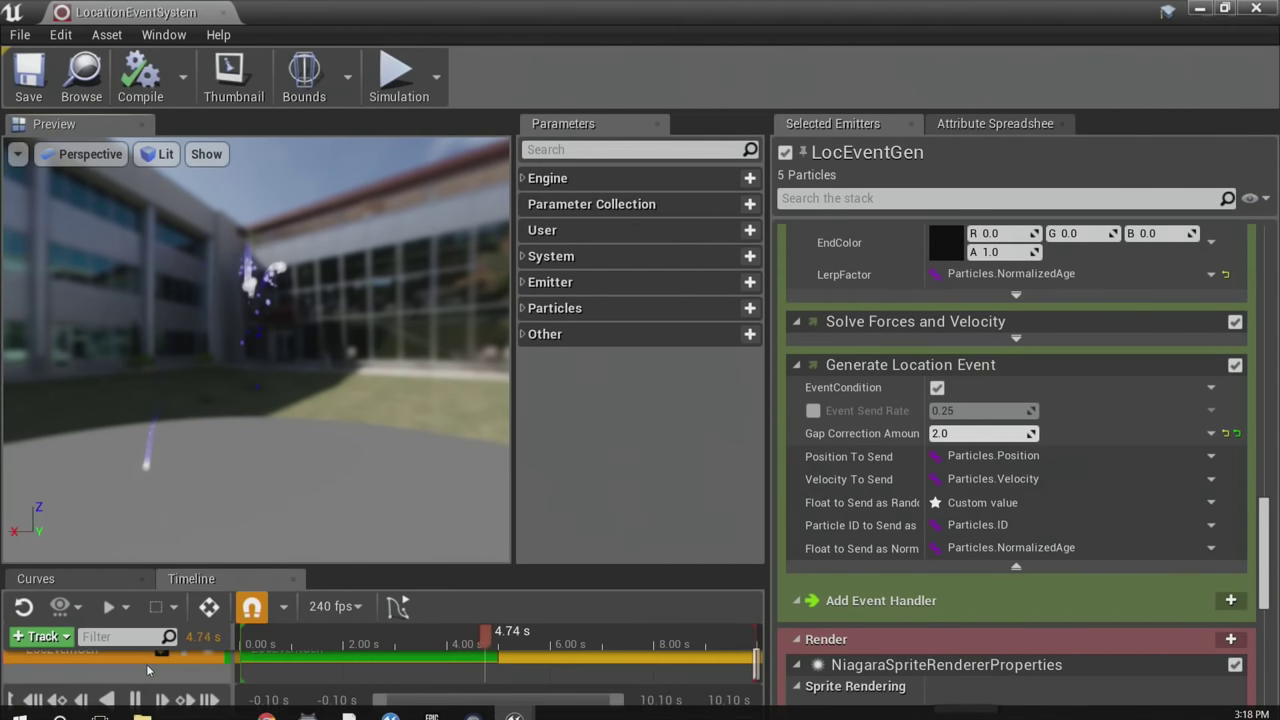
Step: Enlarge the timeline area and disable the LocEventReceive and LocEventReceiveRibbon emitters to preview LocEventGen alone
scroll(127, 680, "down", 2)
scroll(127, 680, "down", 2)
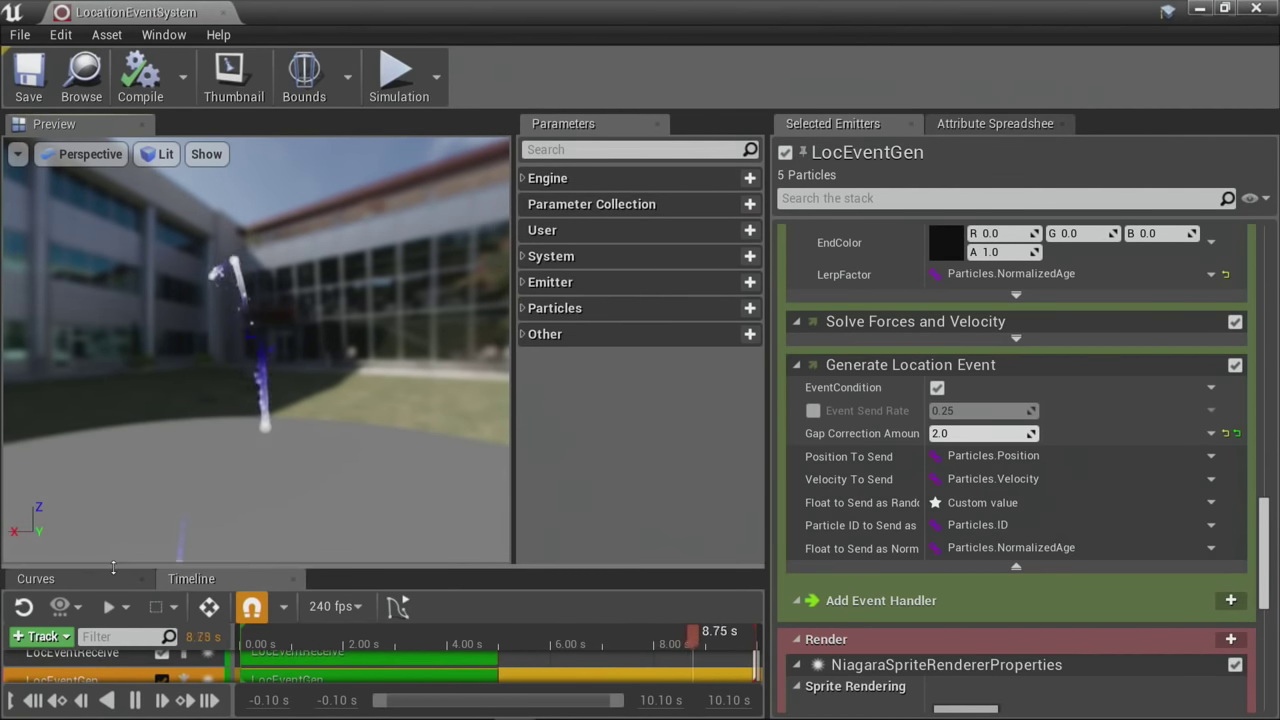
left_click_drag(123, 567, 123, 495)
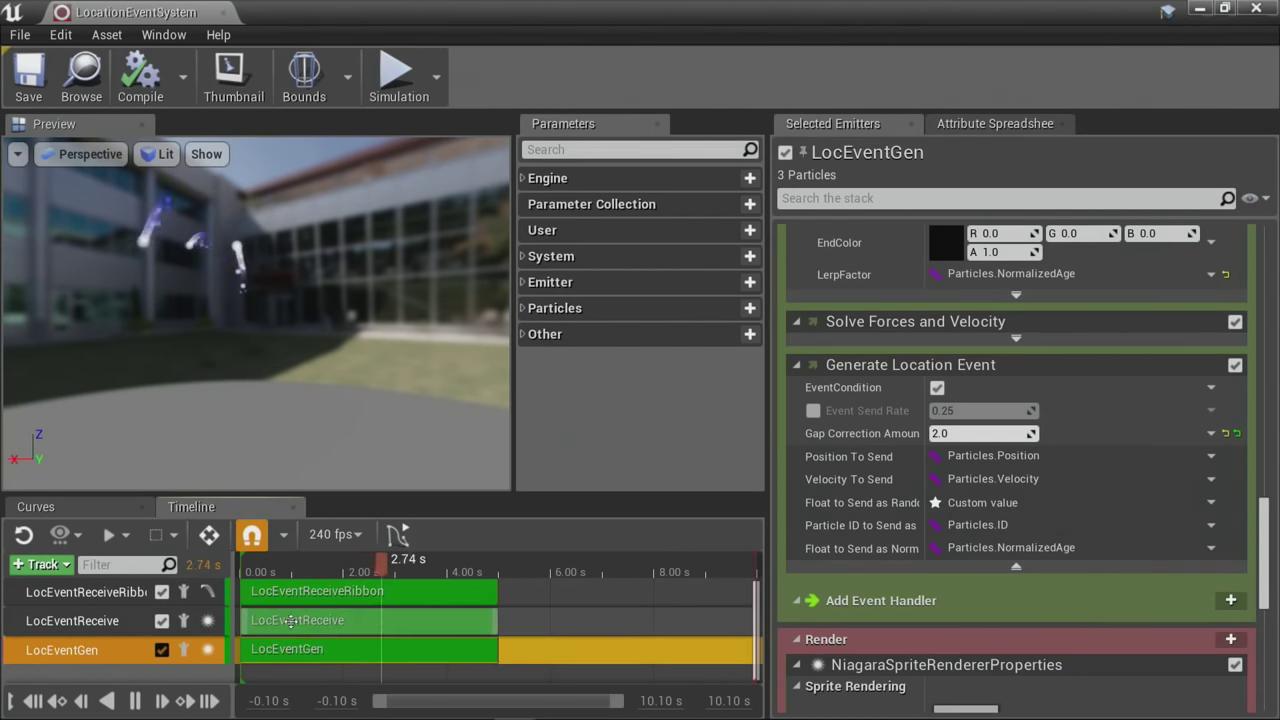
left_click(161, 621)
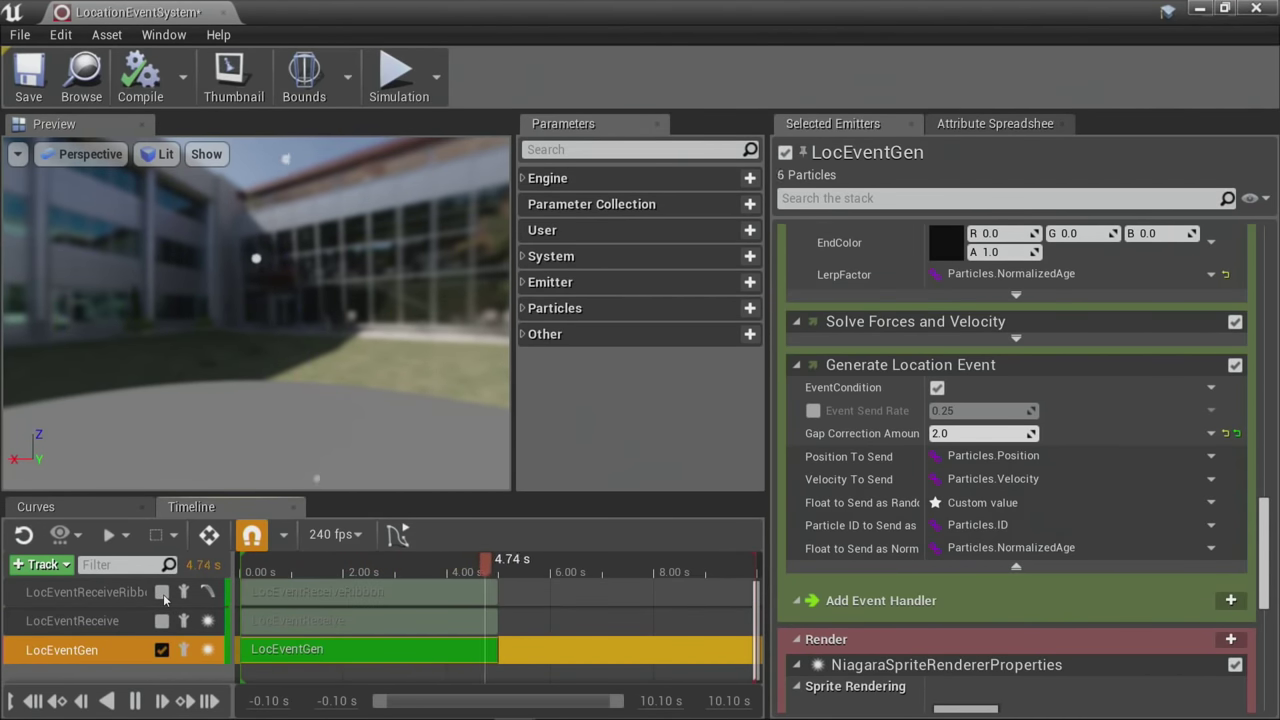
left_click(161, 592)
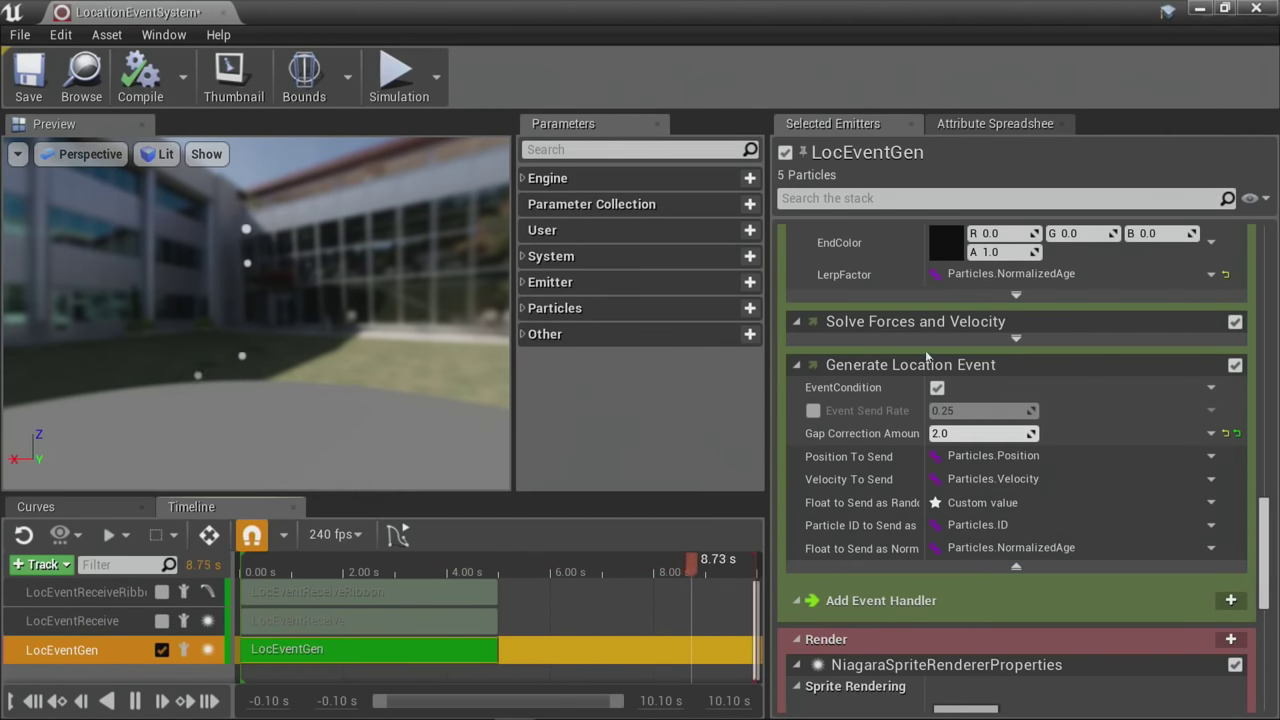
scroll(1007, 386, "up", 5)
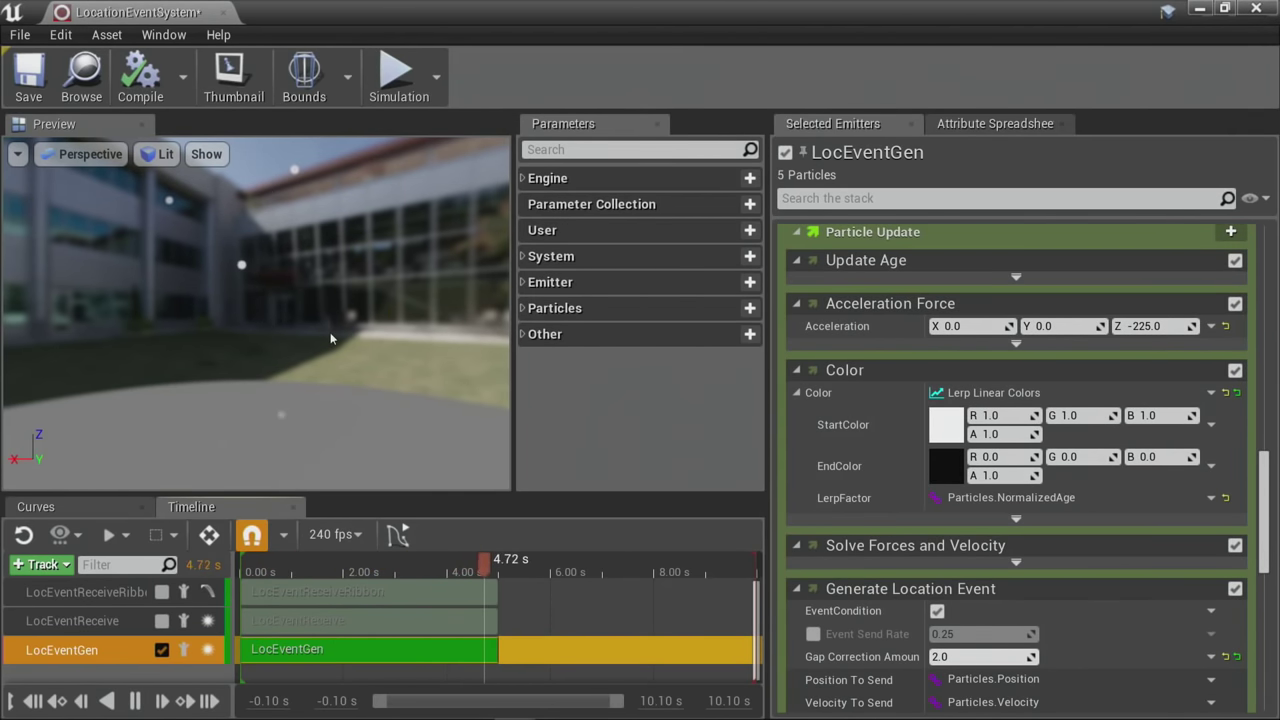
Step: Open the Generate Location Event module script from LocEventGen's Particle Update, examine its LocationEvent Write node, and close the script
scroll(883, 429, "down", 4)
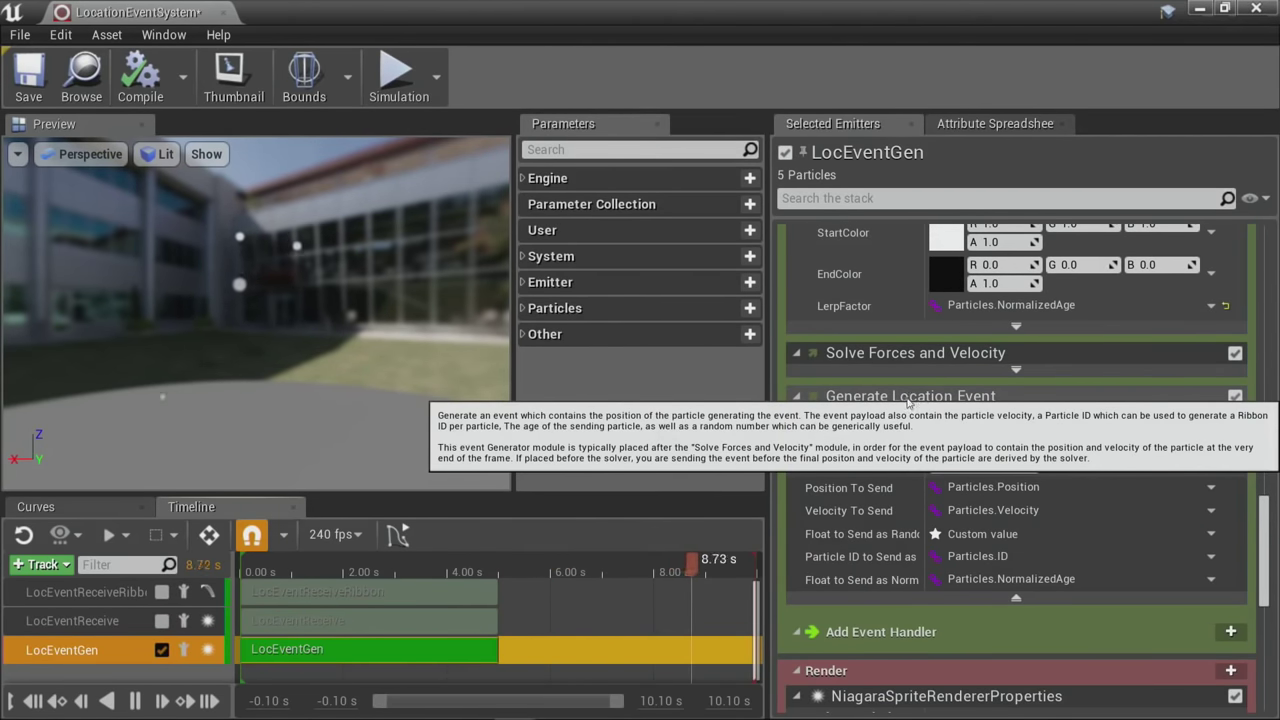
scroll(908, 403, "up", 1)
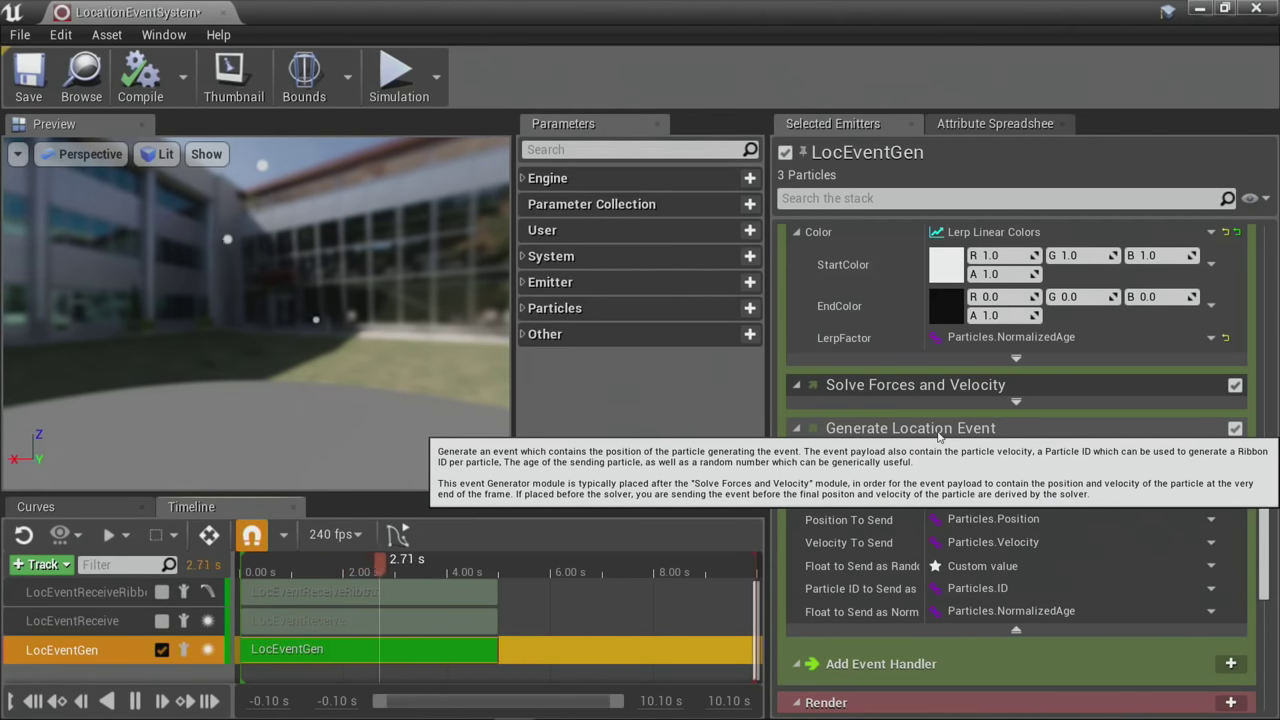
scroll(960, 442, "up", 3)
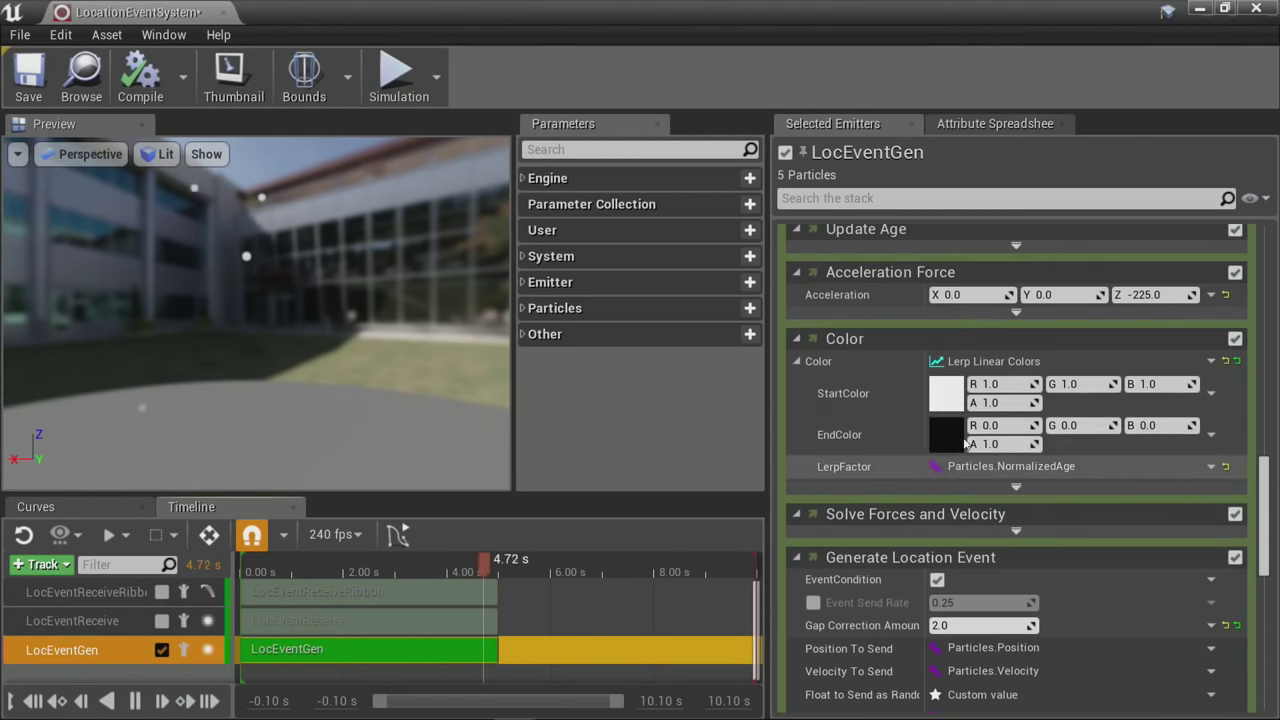
scroll(853, 272, "up", 2)
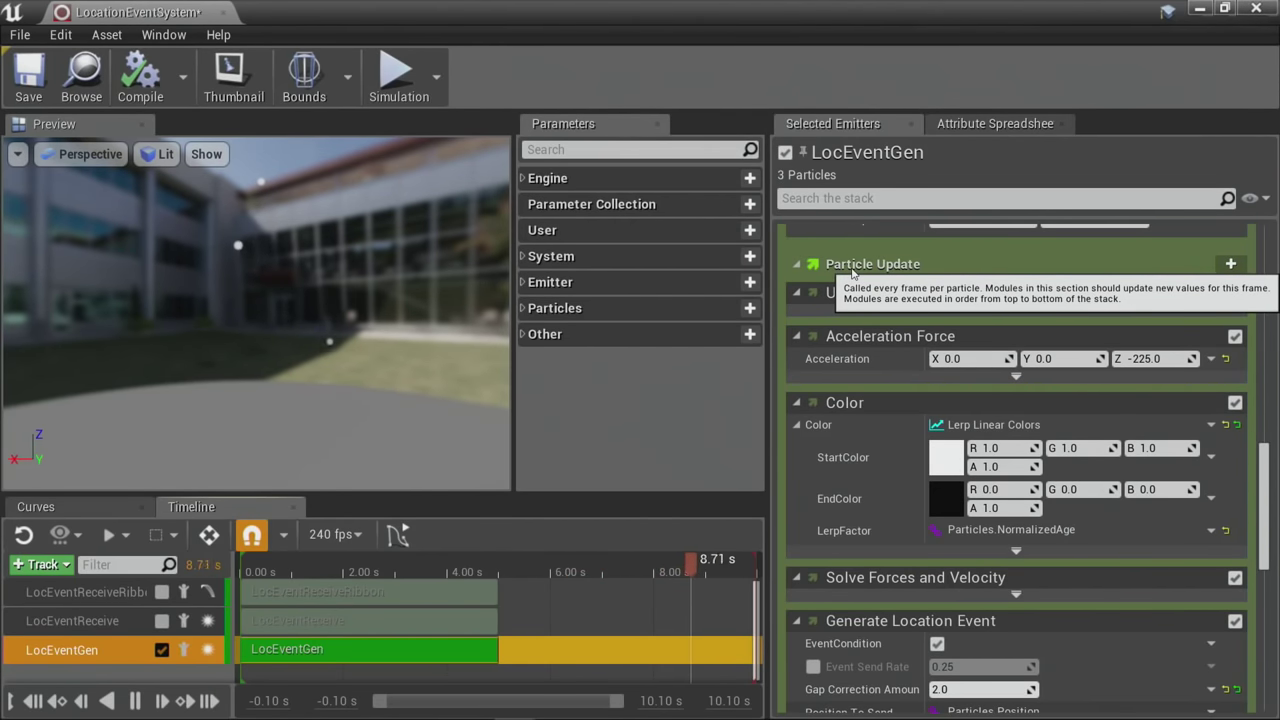
scroll(877, 342, "down", 3)
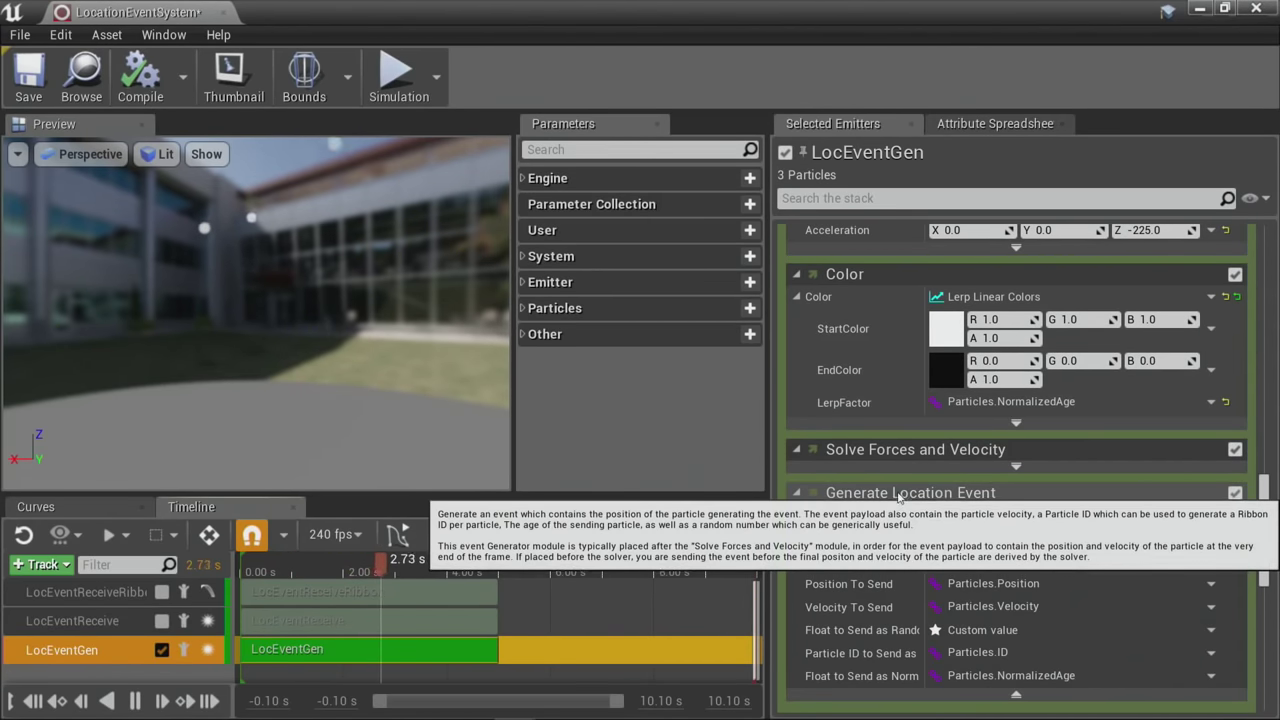
double_click(901, 494)
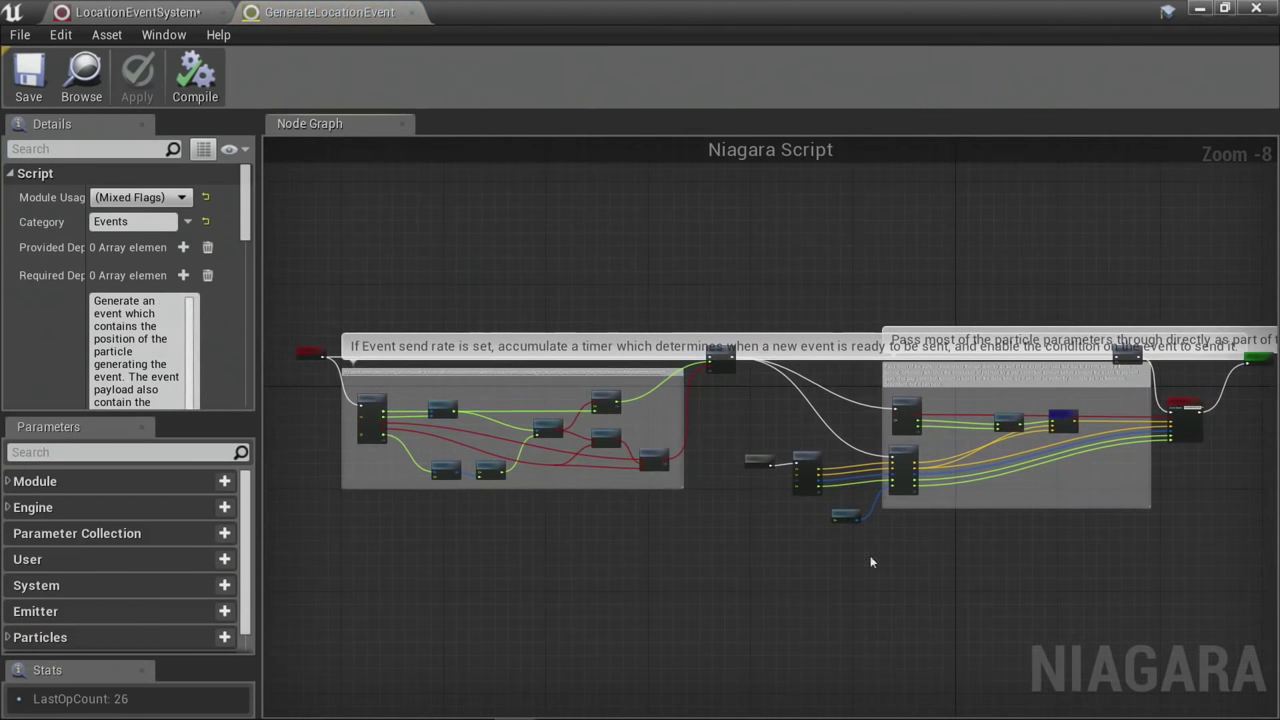
scroll(1188, 505, "up", 9)
right_click_drag(1188, 505, 791, 631)
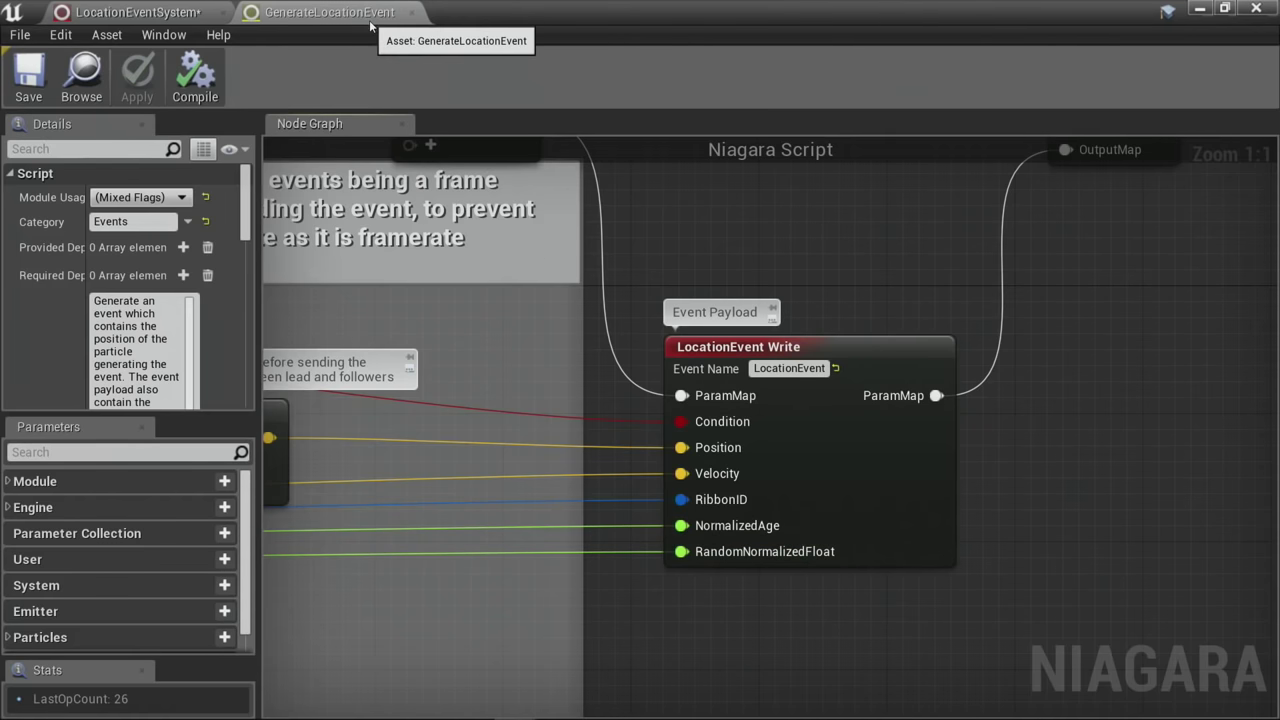
left_click(410, 12)
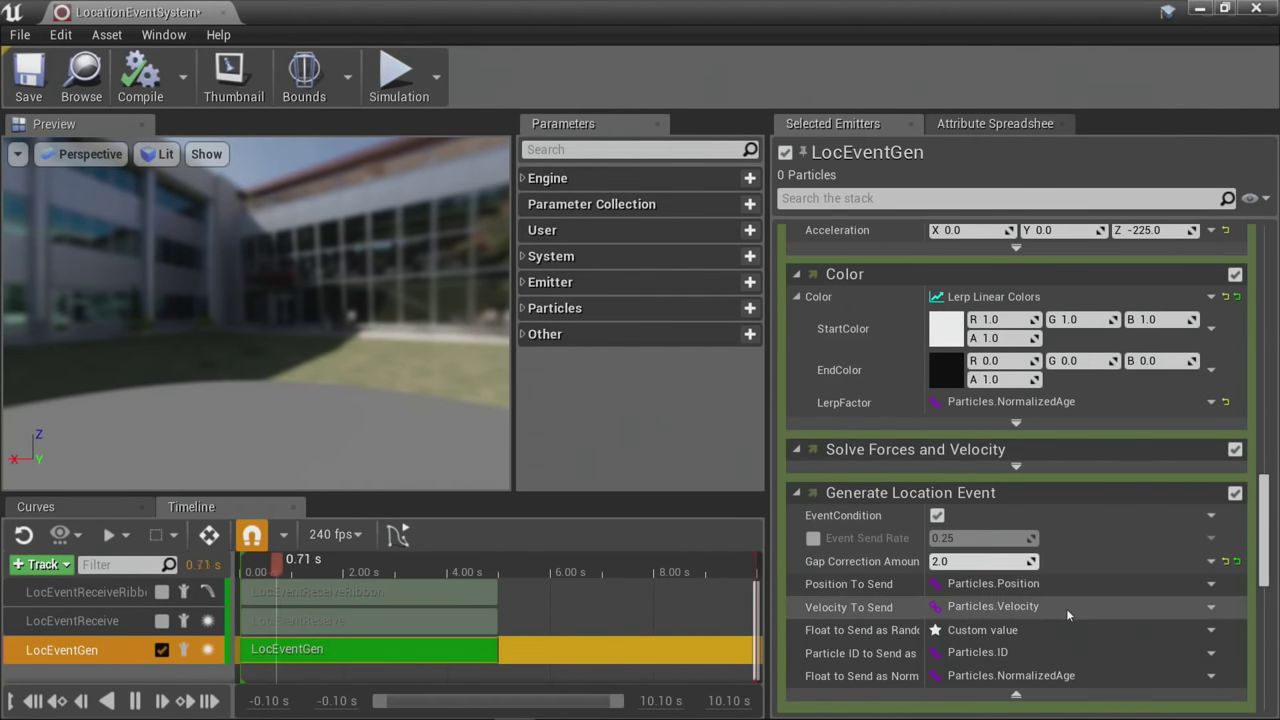
Step: Examine the order of LocEventGen's Particle Update modules, particularly Generate Location Event's placement after Solve Forces and Velocity
left_click(120, 622)
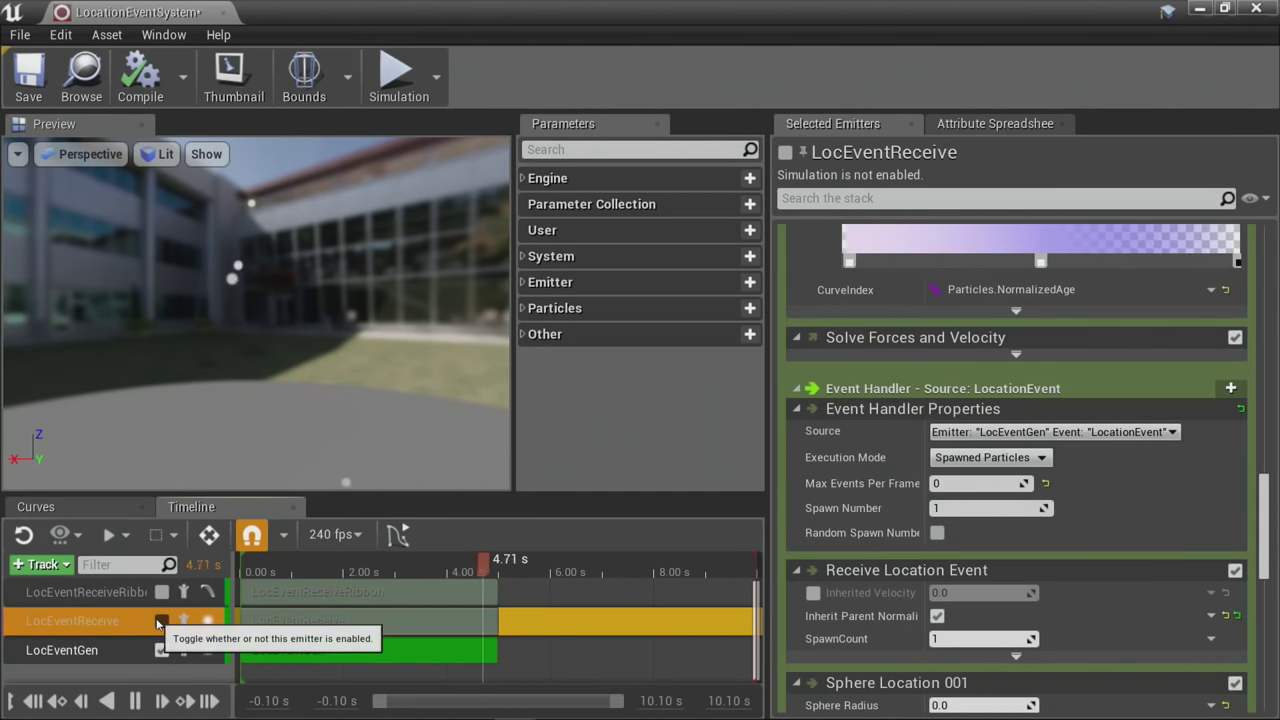
left_click(85, 650)
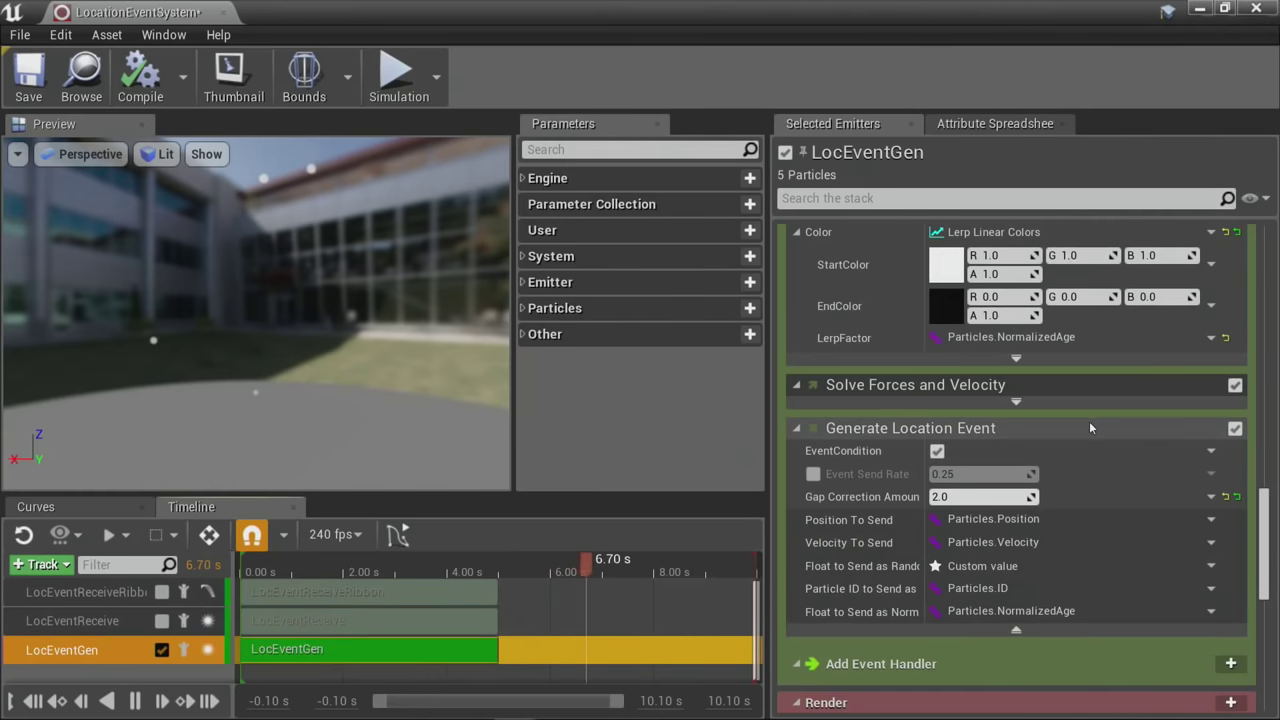
scroll(1089, 421, "down", 1)
mouse_move(928, 404)
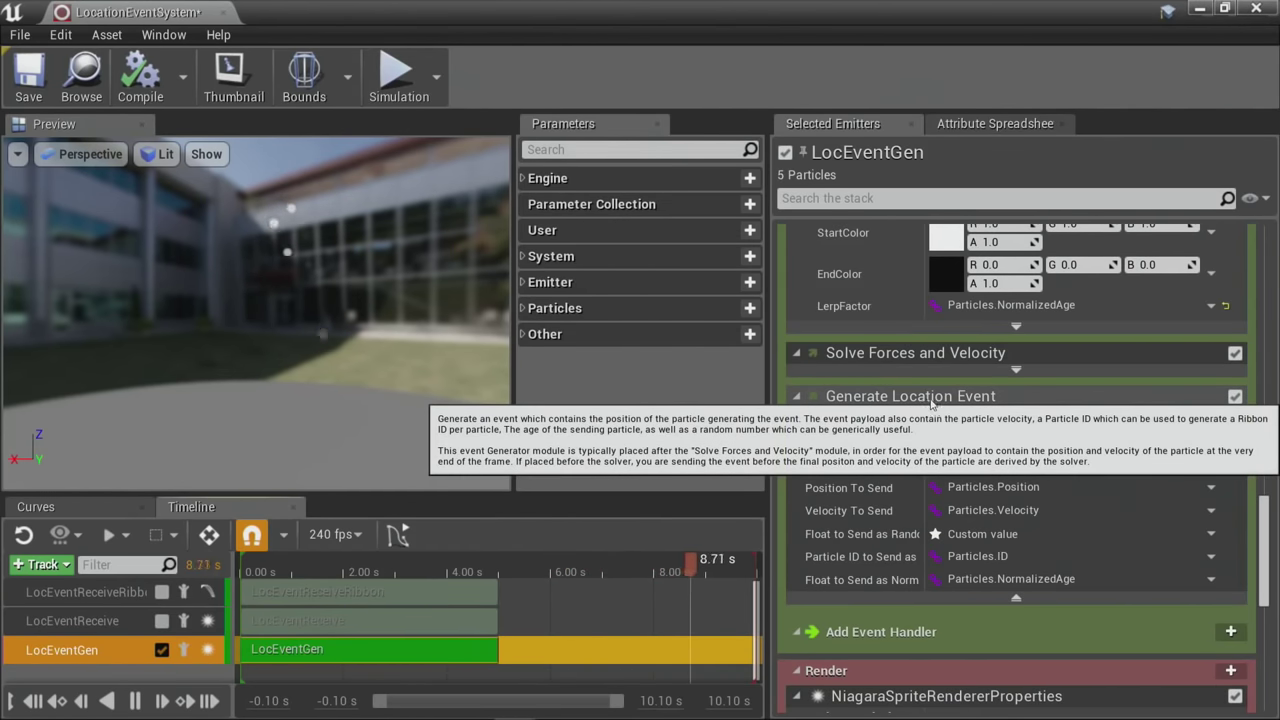
scroll(928, 404, "up", 10)
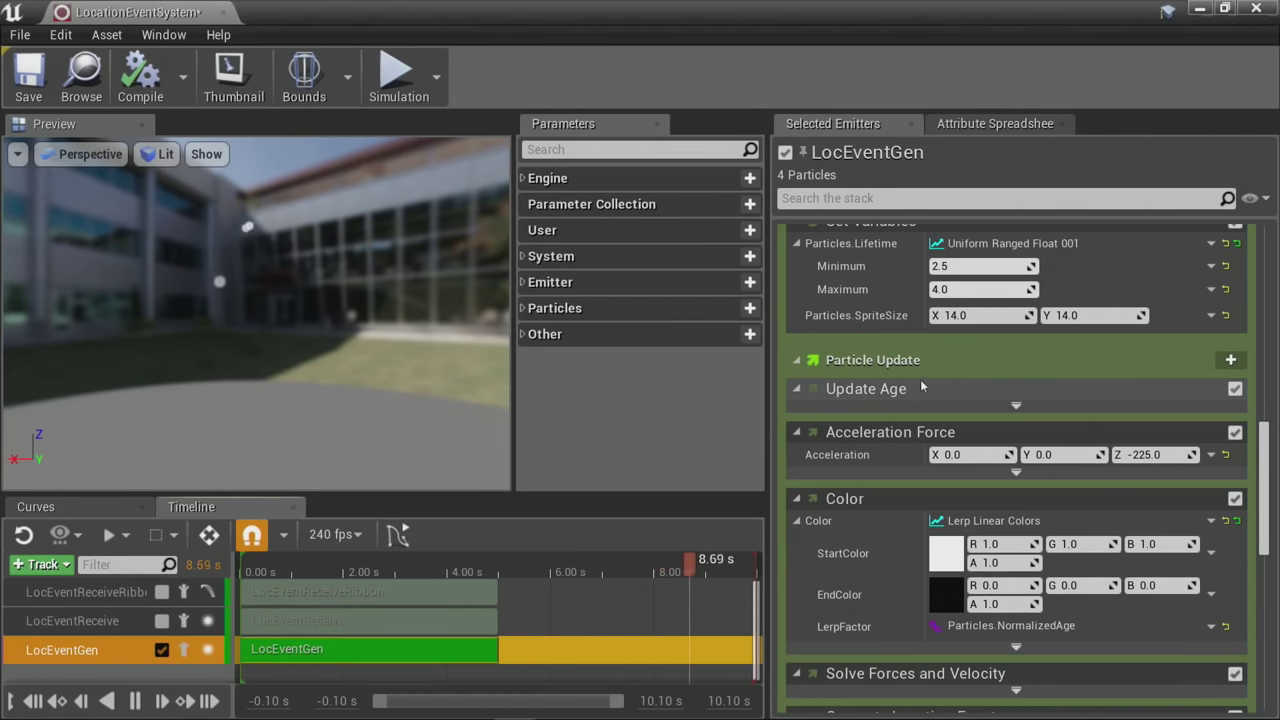
scroll(860, 395, "down", 2)
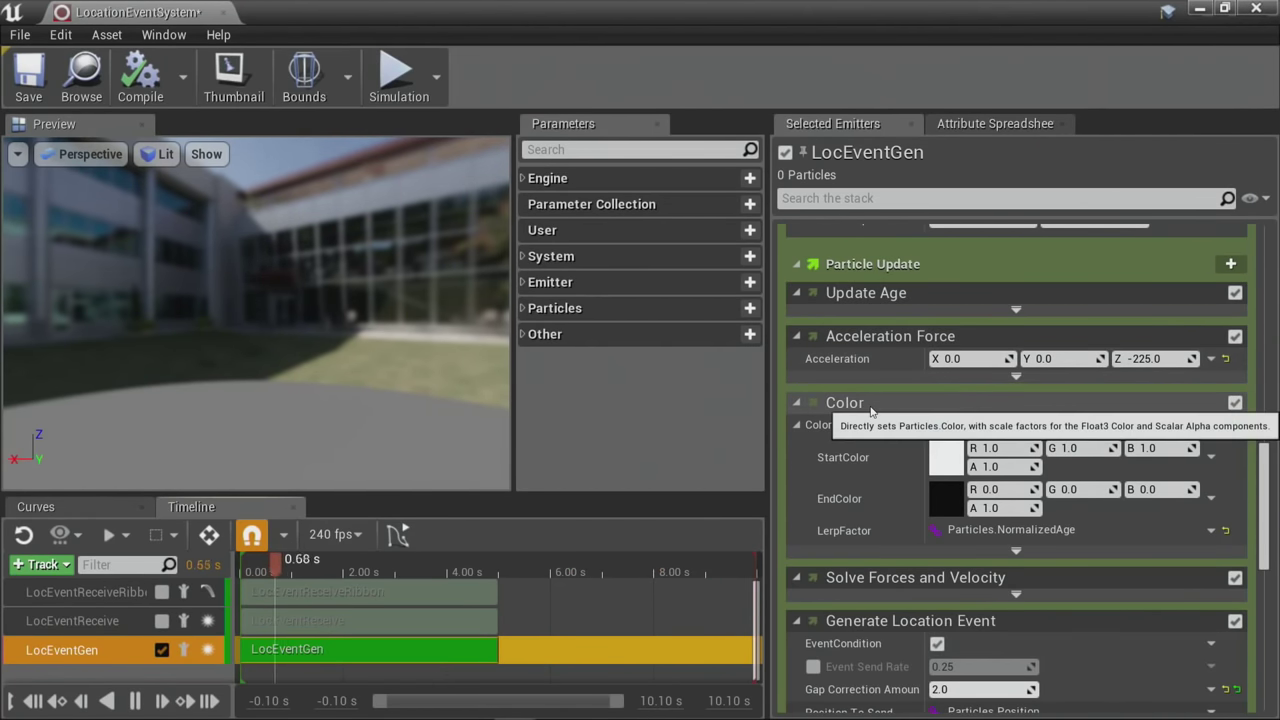
scroll(850, 400, "down", 2)
scroll(925, 390, "down", 2)
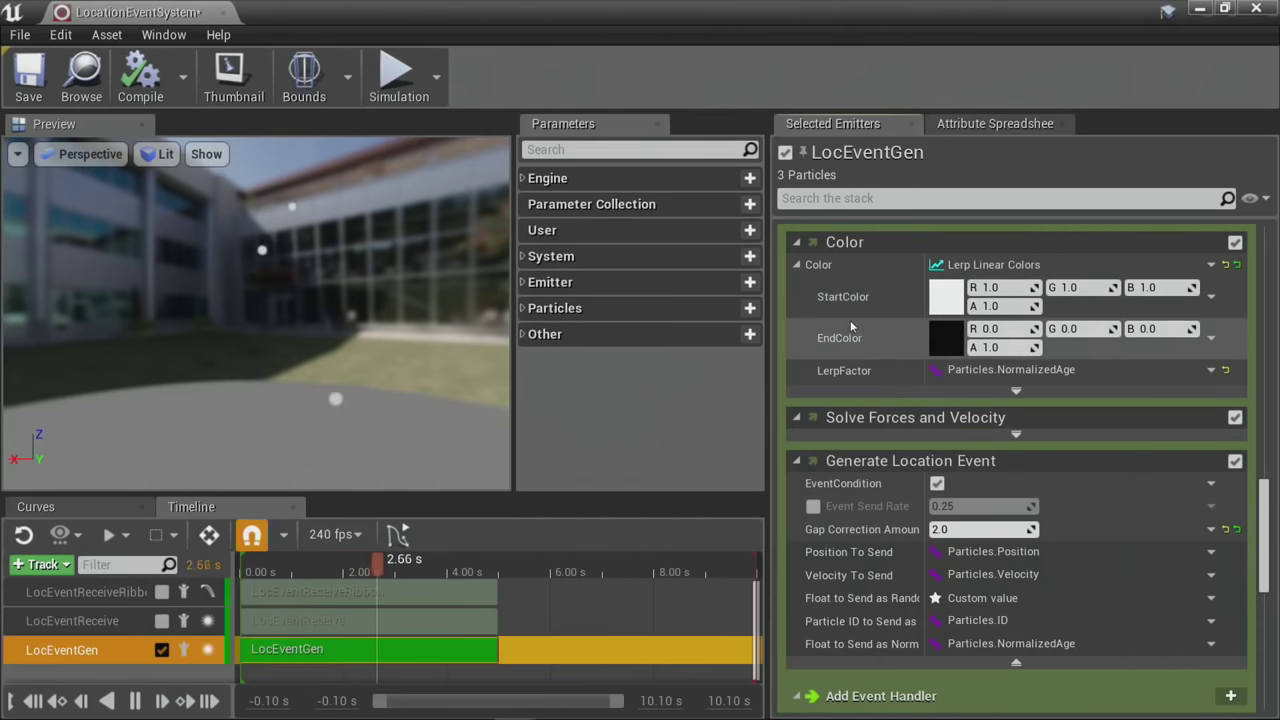
scroll(850, 320, "down", 1)
scroll(852, 300, "up", 5)
scroll(860, 330, "down", 5)
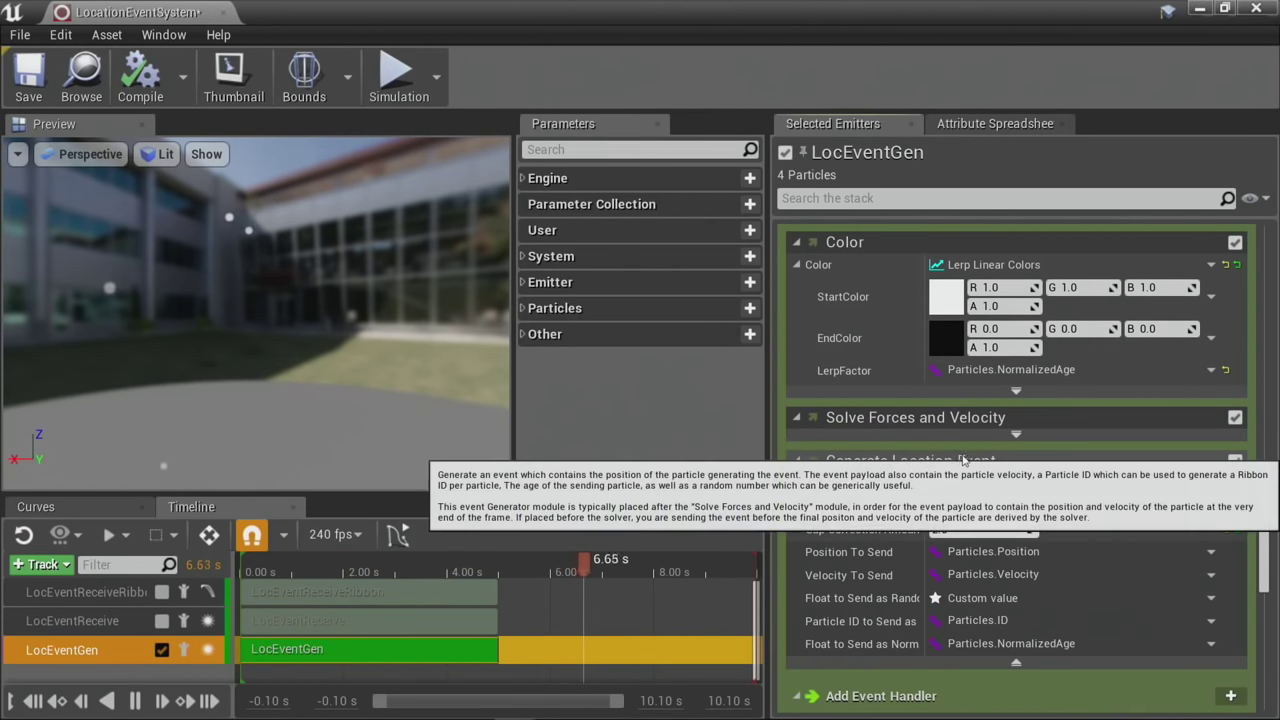
mouse_move(972, 464)
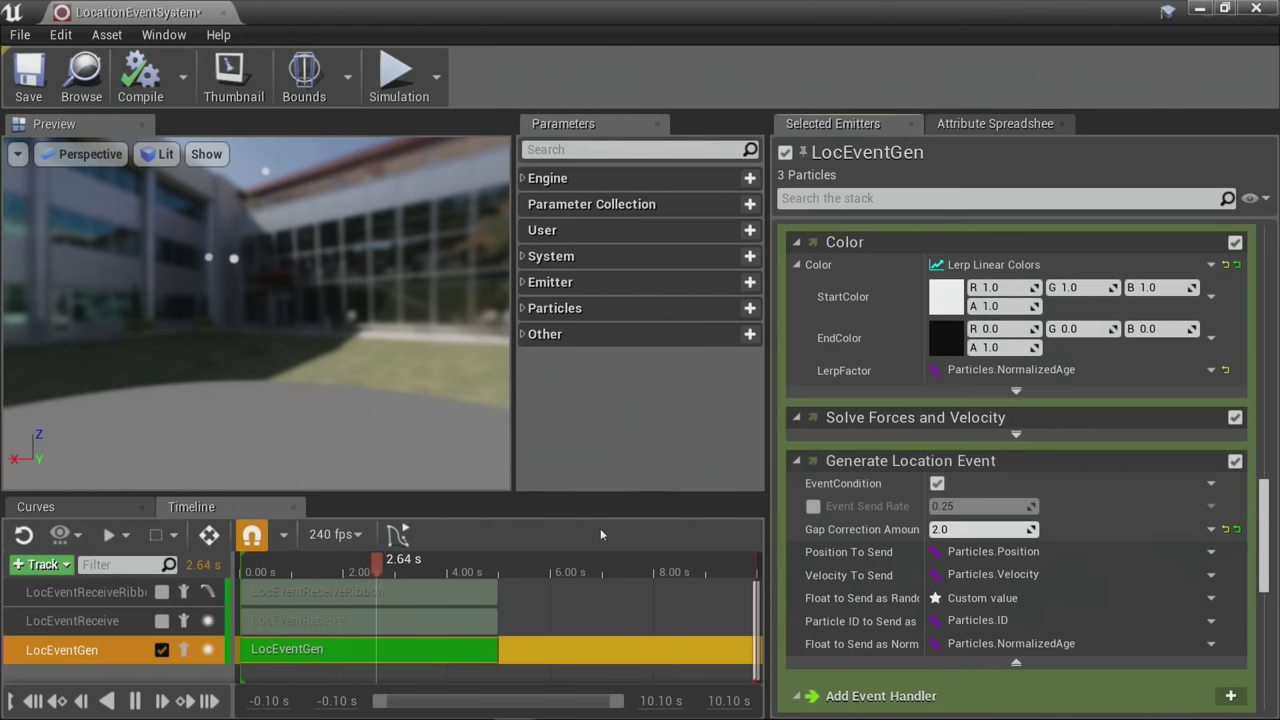
Step: Enable the LocEventReceive emitter and examine its Emitter Update and Particle Spawn modules
left_click(162, 621)
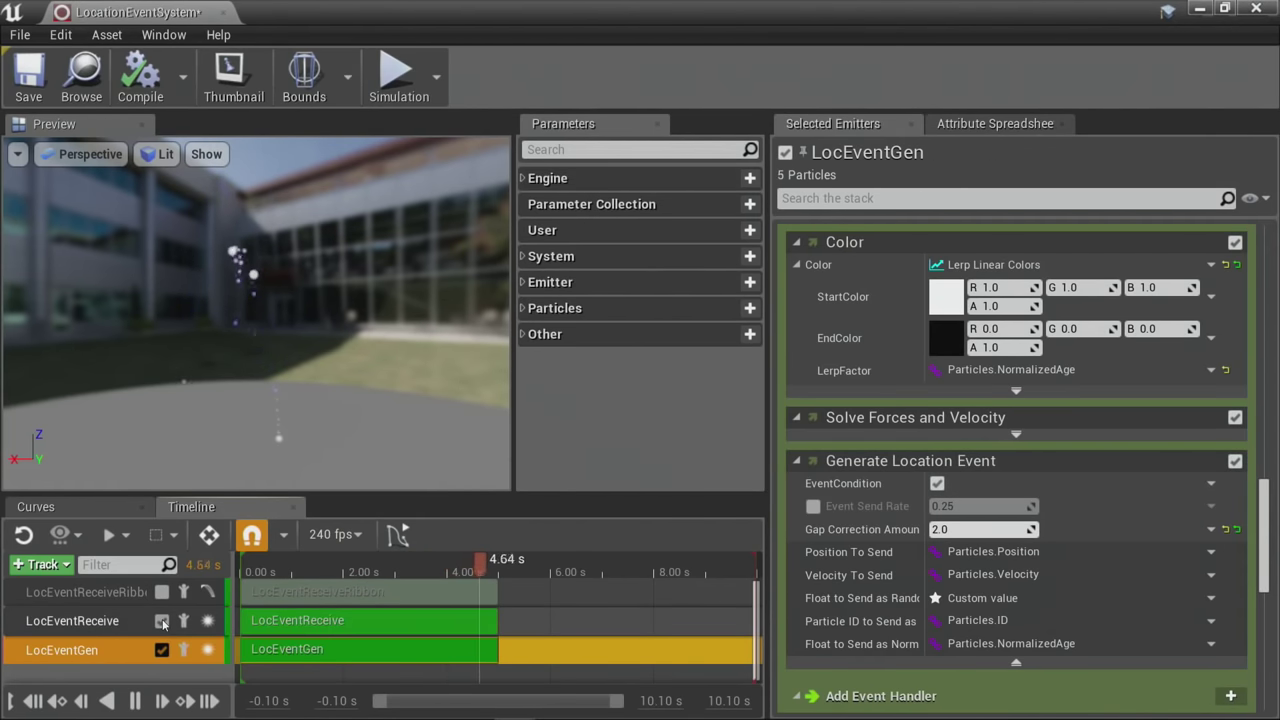
left_click(121, 629)
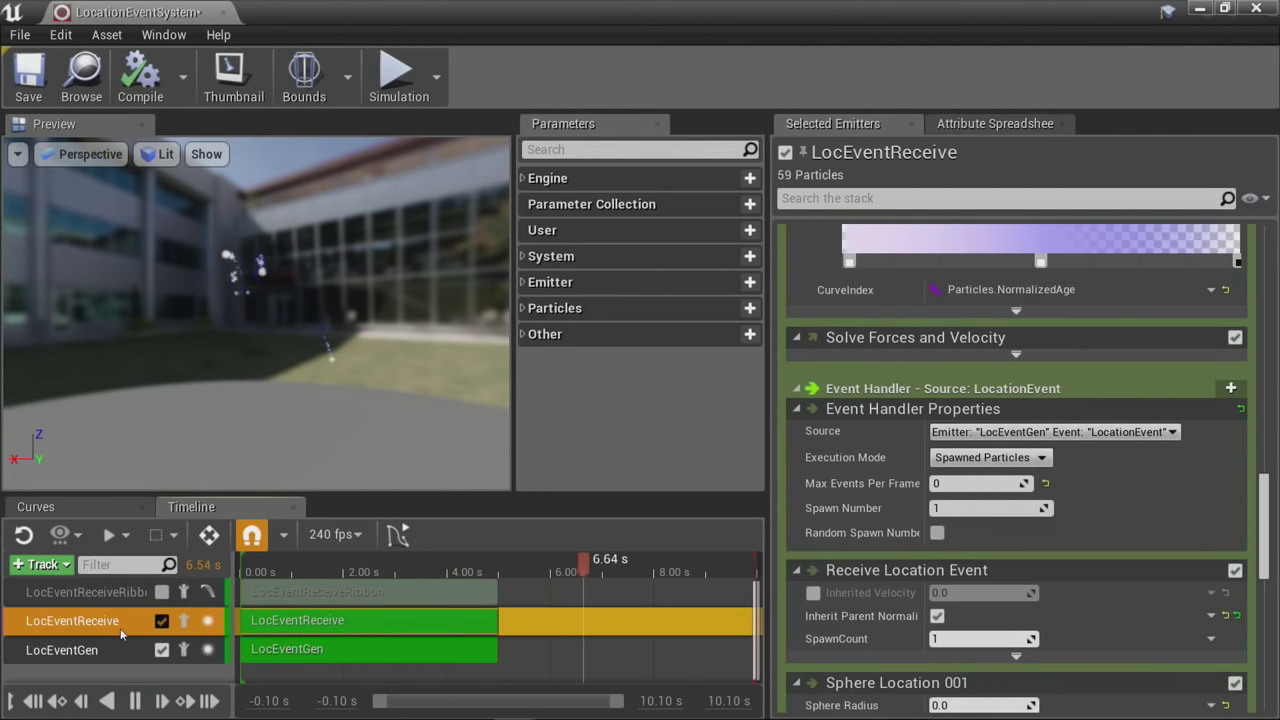
scroll(1027, 482, "up", 10)
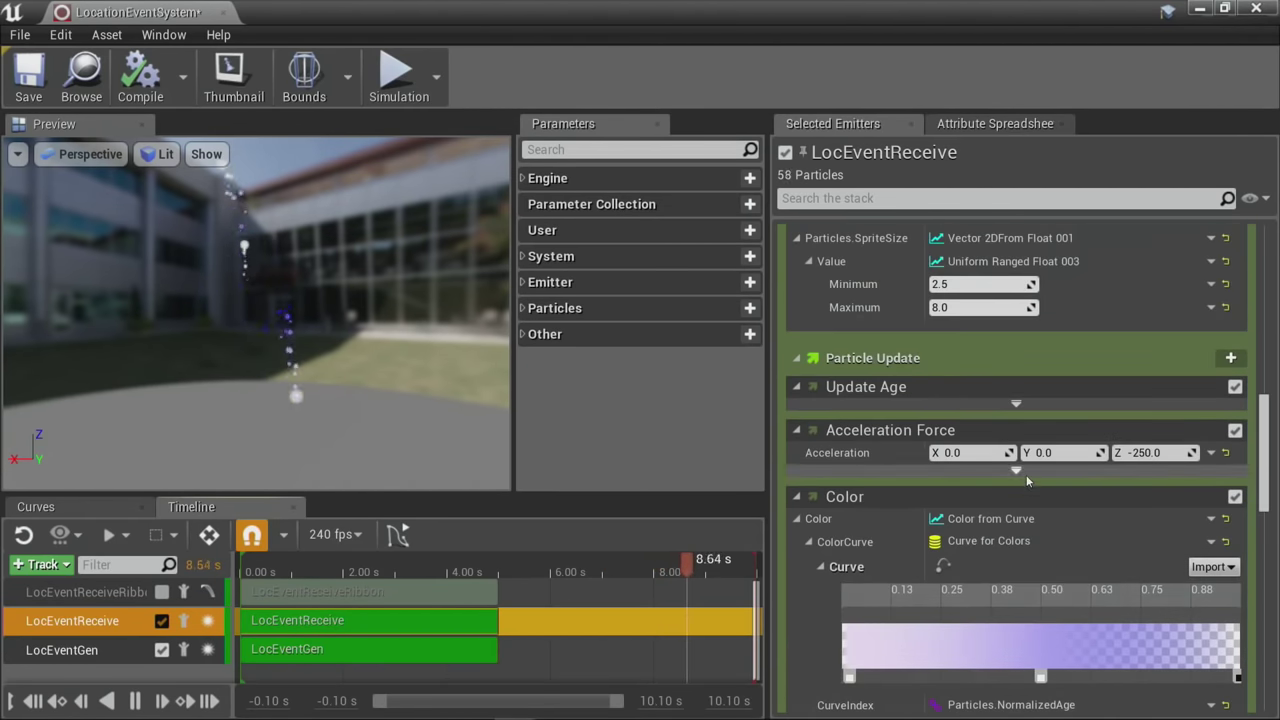
scroll(1026, 476, "up", 4)
scroll(1026, 476, "down", 2)
scroll(1022, 476, "up", 2)
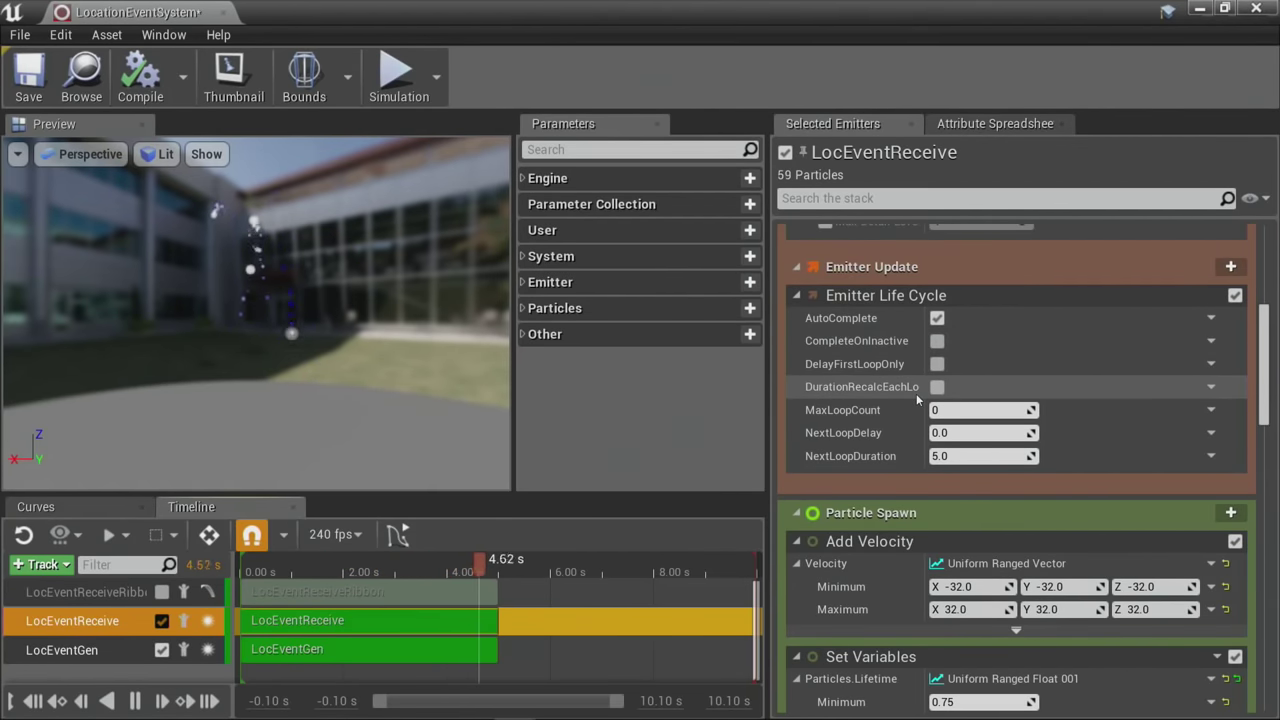
Step: Choose LocEventGen's Location Event as the source in LocEventReceive's Event Handler Properties
scroll(916, 395, "down", 4)
scroll(913, 413, "down", 6)
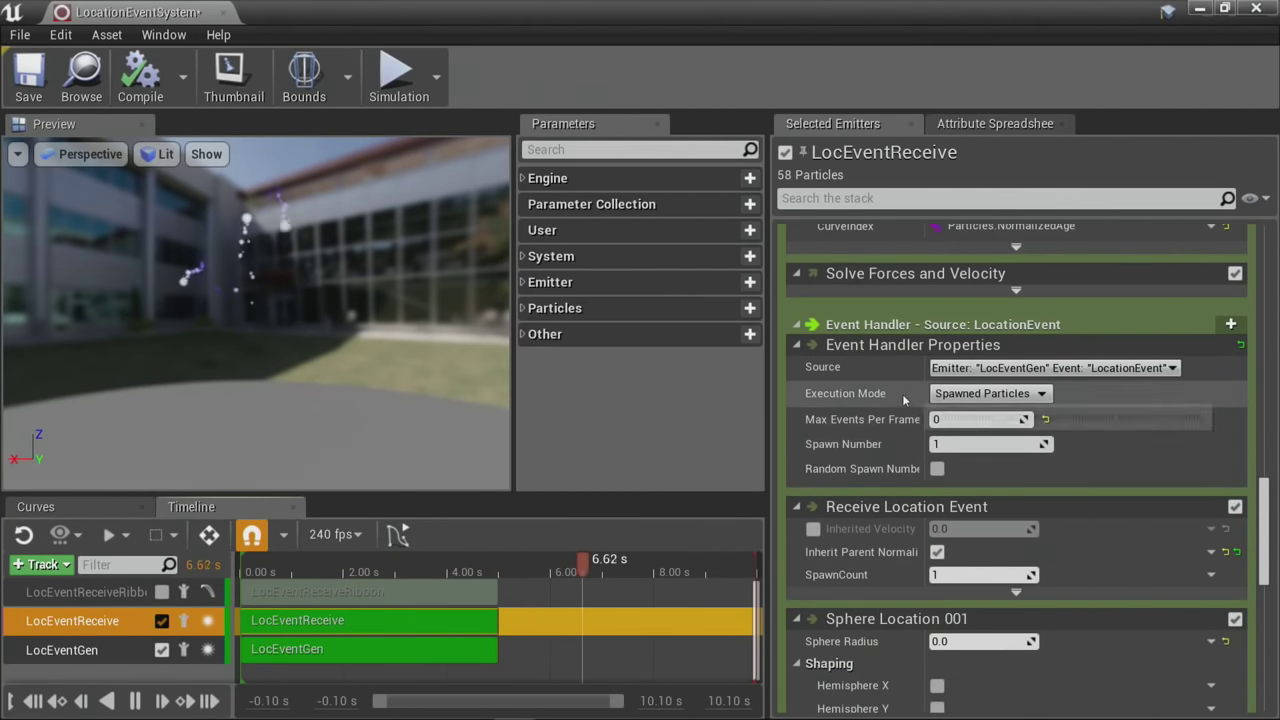
scroll(931, 324, "down", 2)
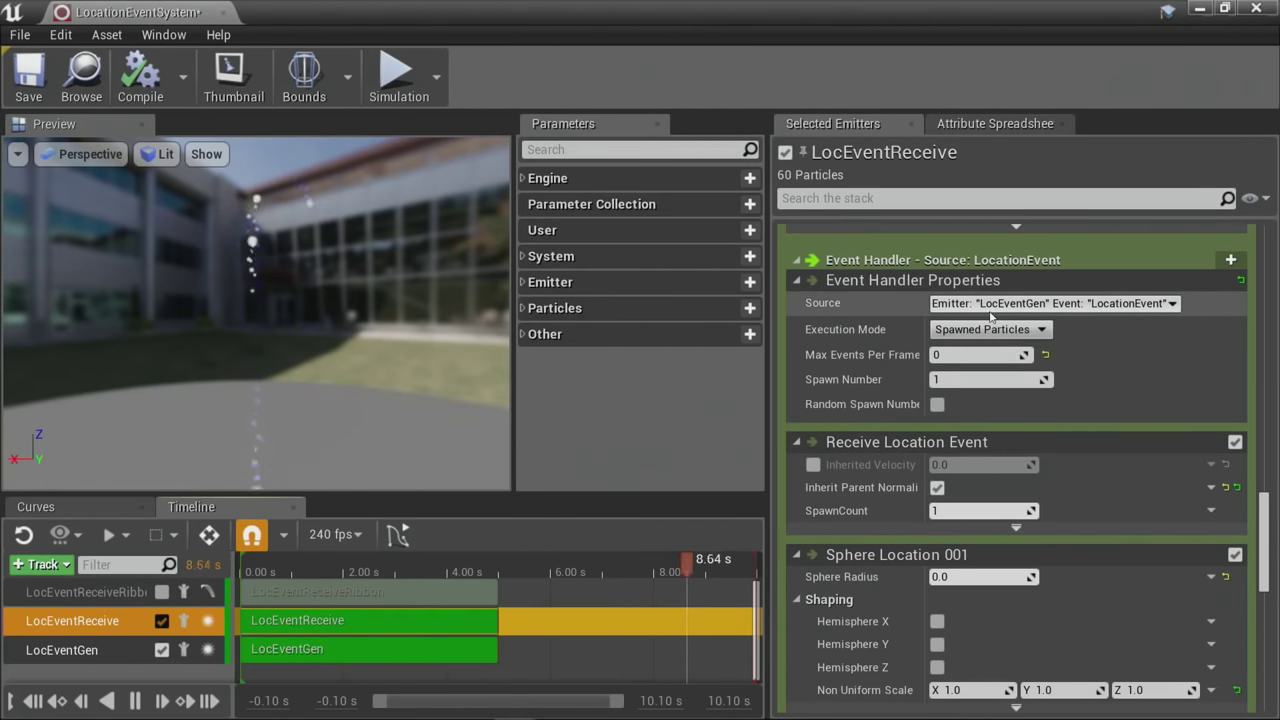
left_click(1010, 303)
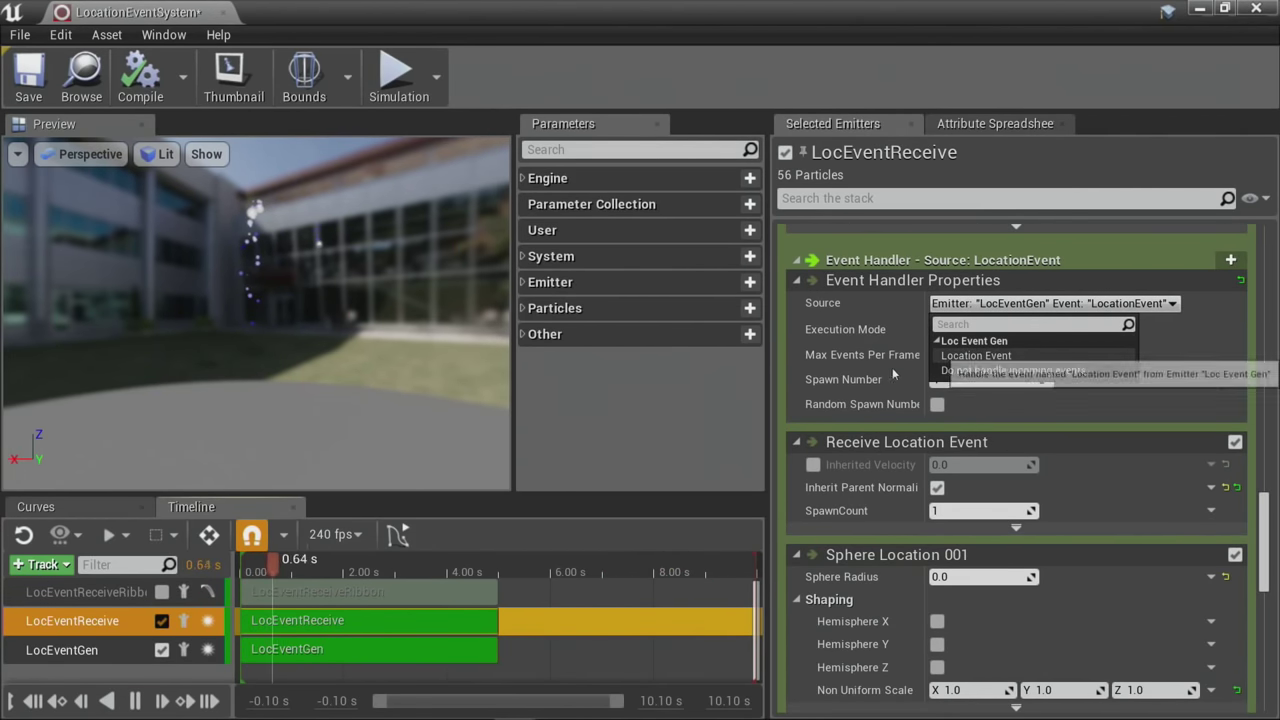
left_click(976, 355)
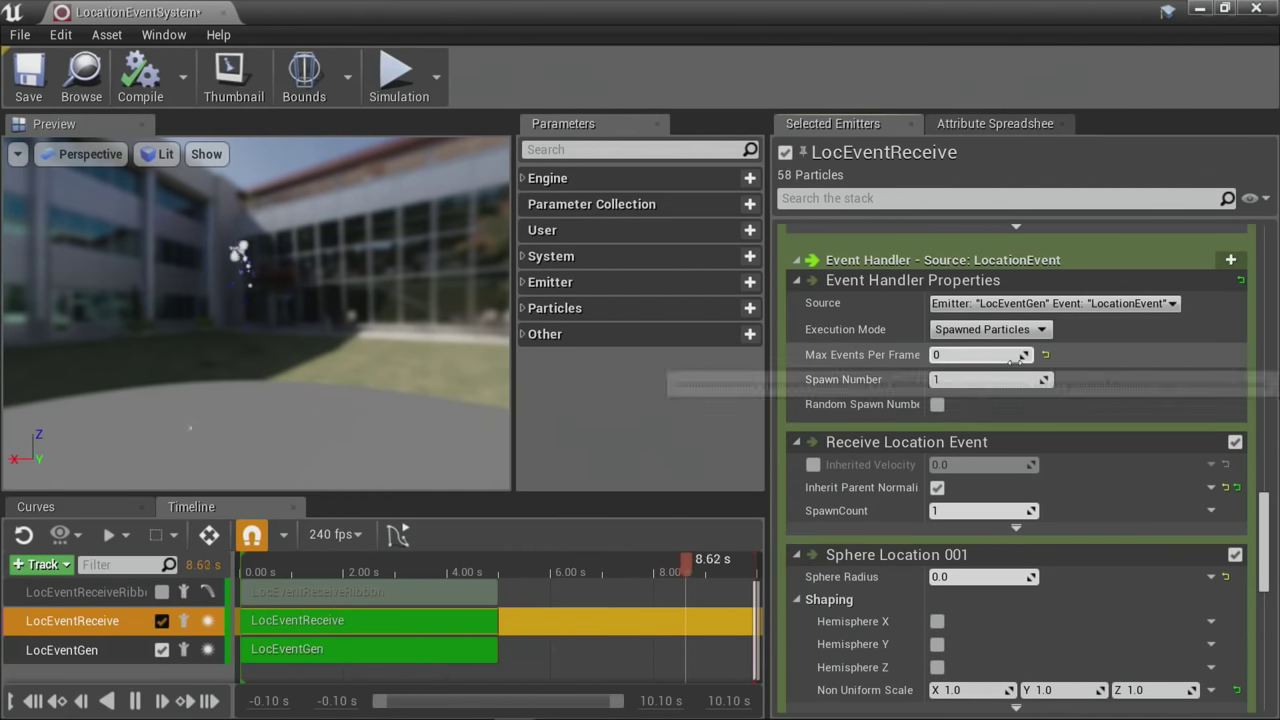
Step: Open the Receive Location Event module script, examine its LocationEvent Read and Map Set nodes, and close the script
scroll(1012, 370, "down", 2)
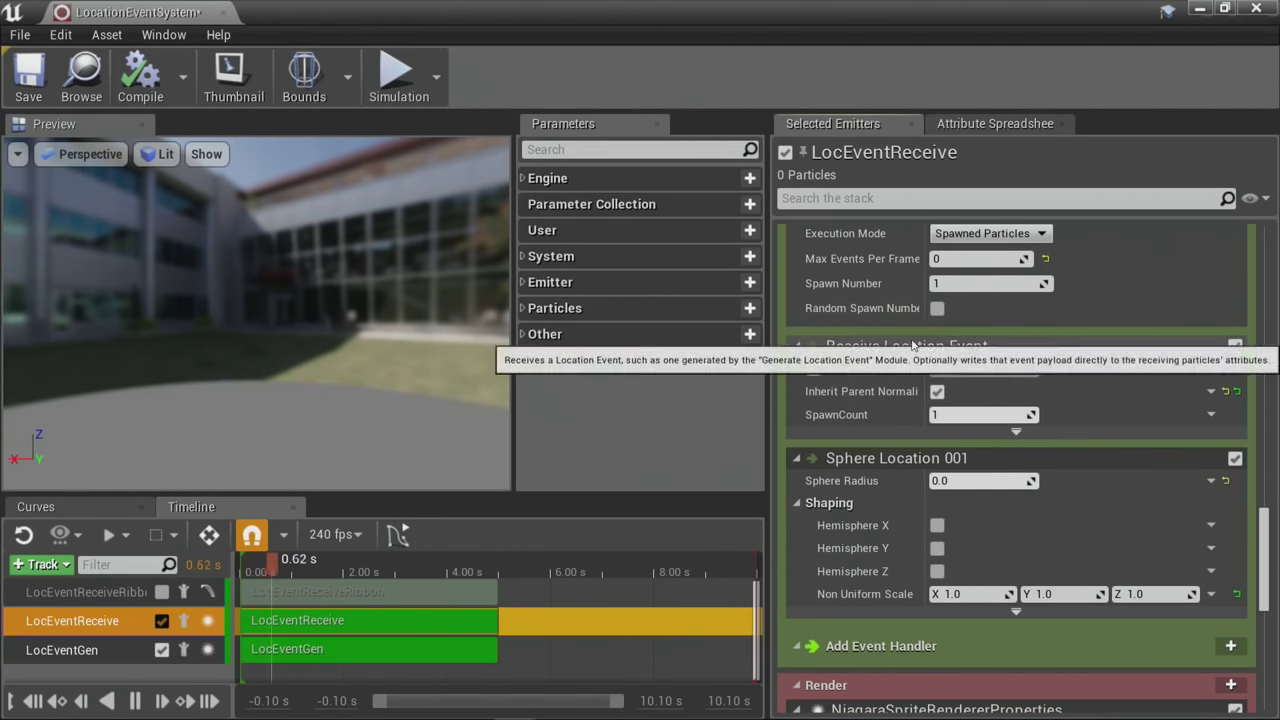
scroll(1010, 314, "up", 1)
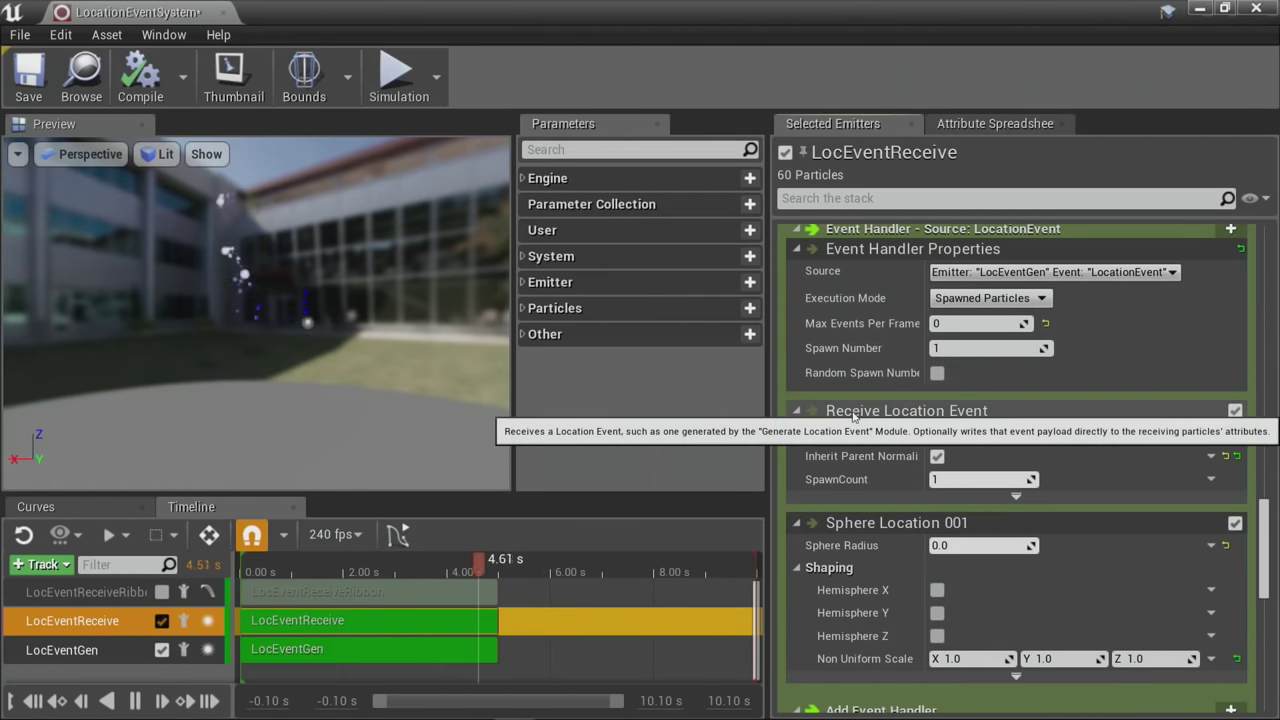
double_click(894, 411)
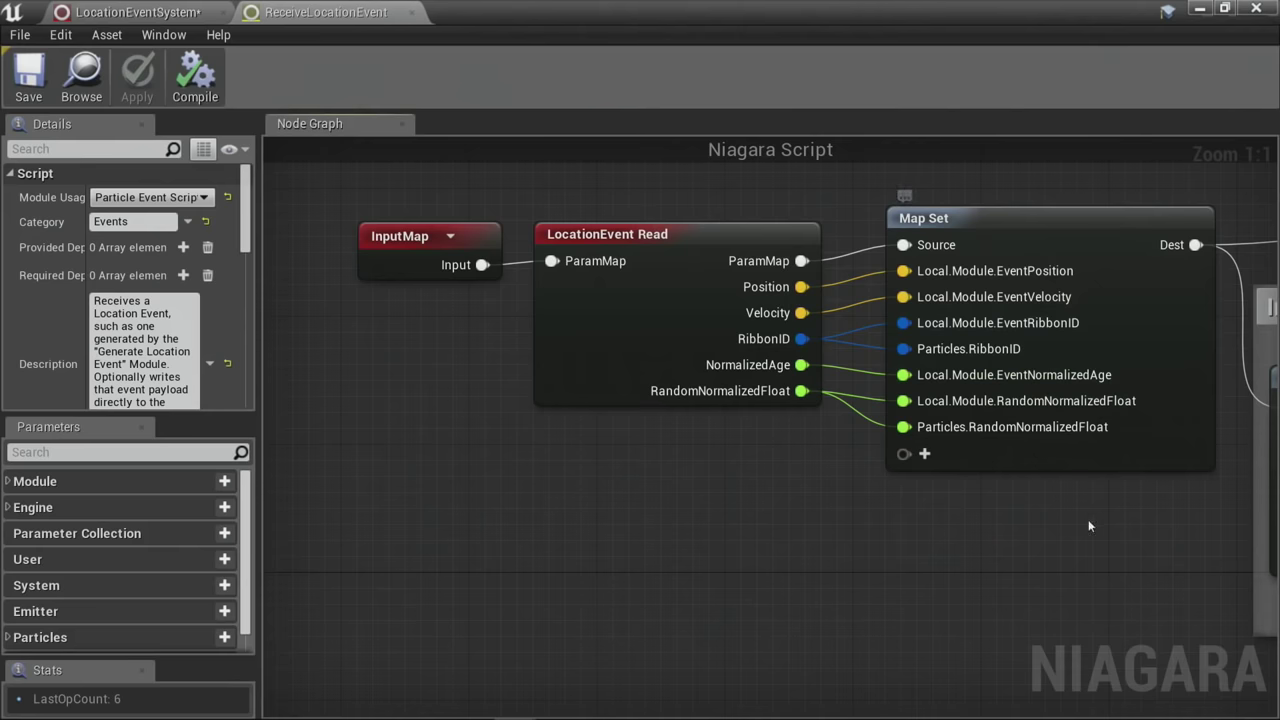
right_click_drag(1088, 519, 697, 560)
scroll(697, 560, "down", 5)
right_click_drag(1013, 538, 436, 443)
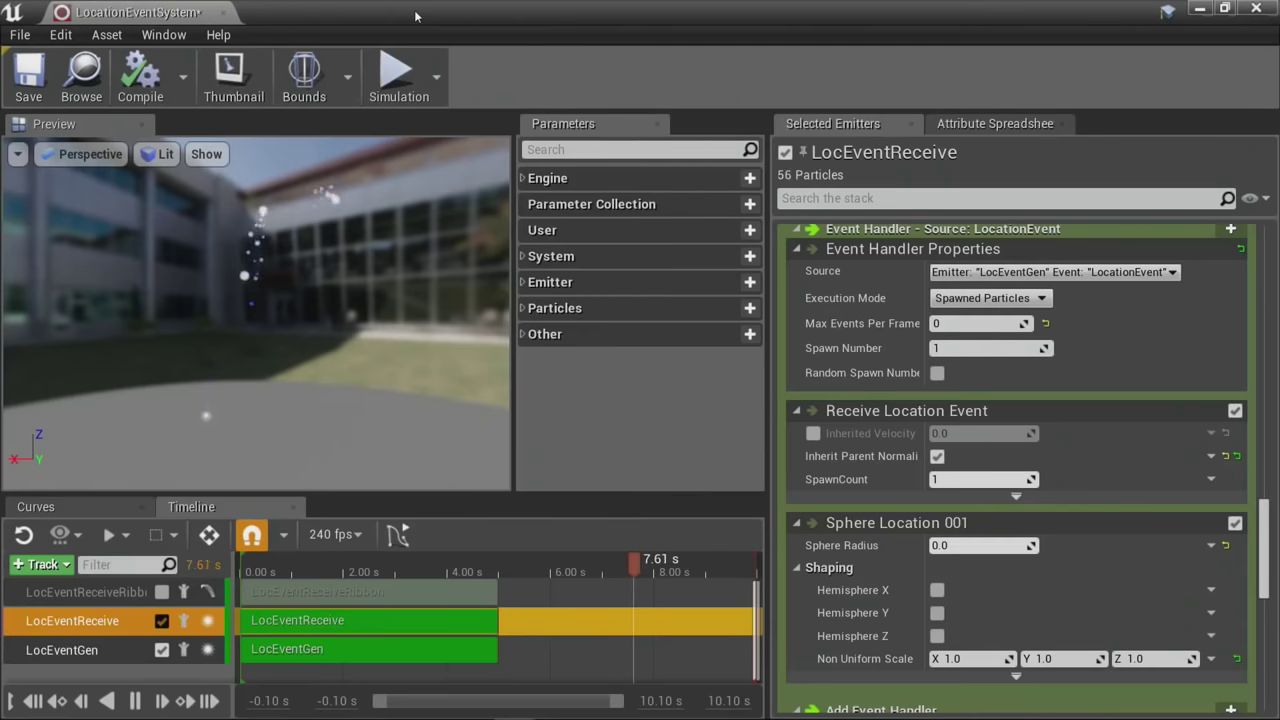
left_click(410, 12)
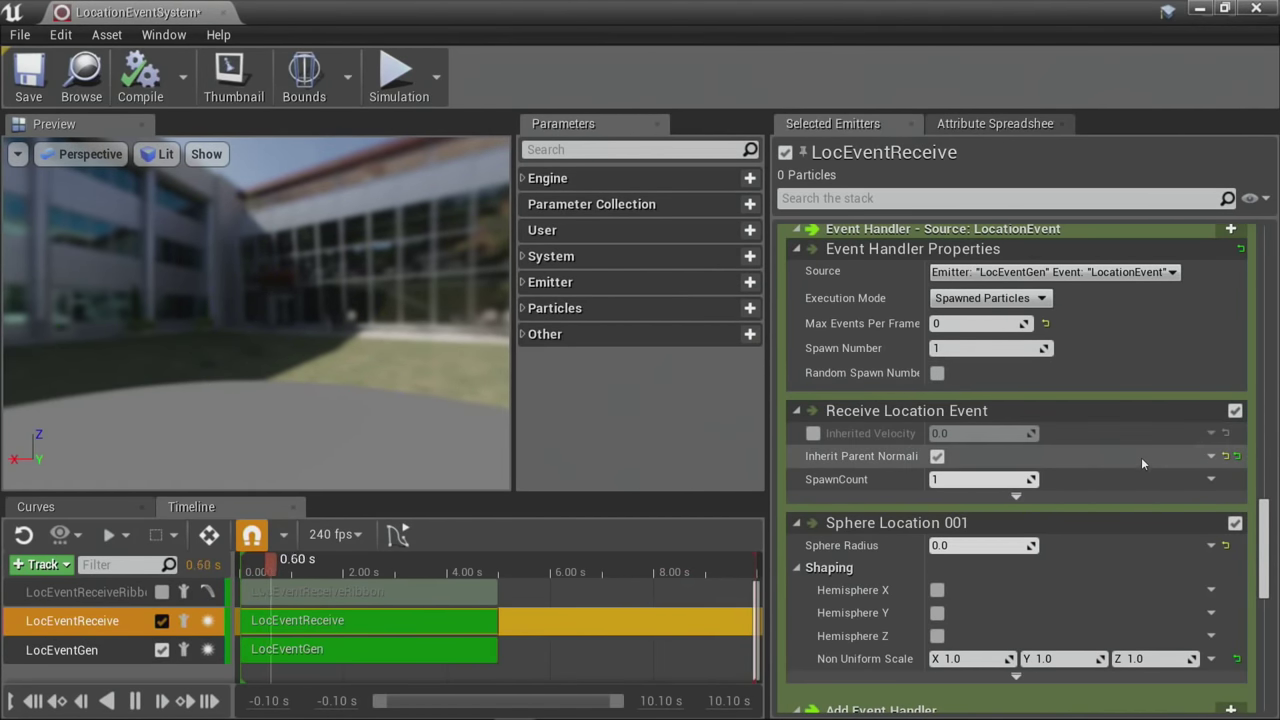
Step: Disable and re-enable the Sphere Location 001 module in LocEventReceive's event handler to compare the preview
scroll(1135, 461, "down", 2)
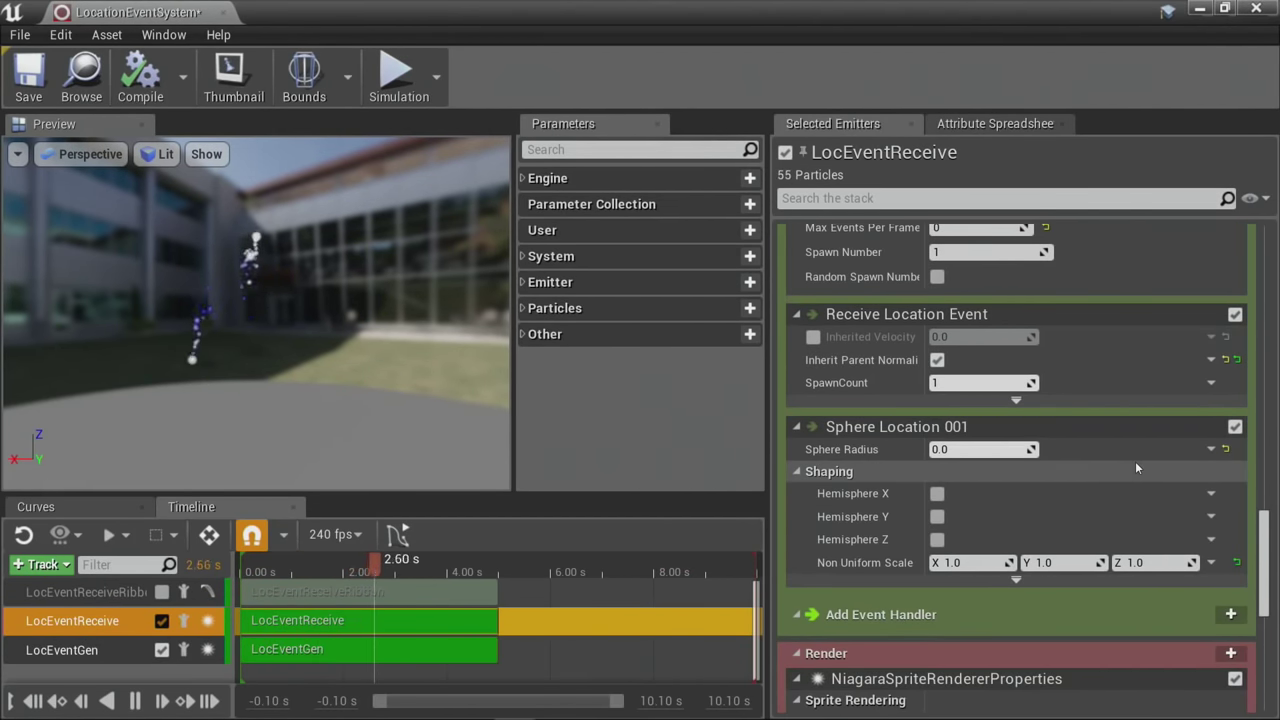
scroll(1135, 461, "up", 1)
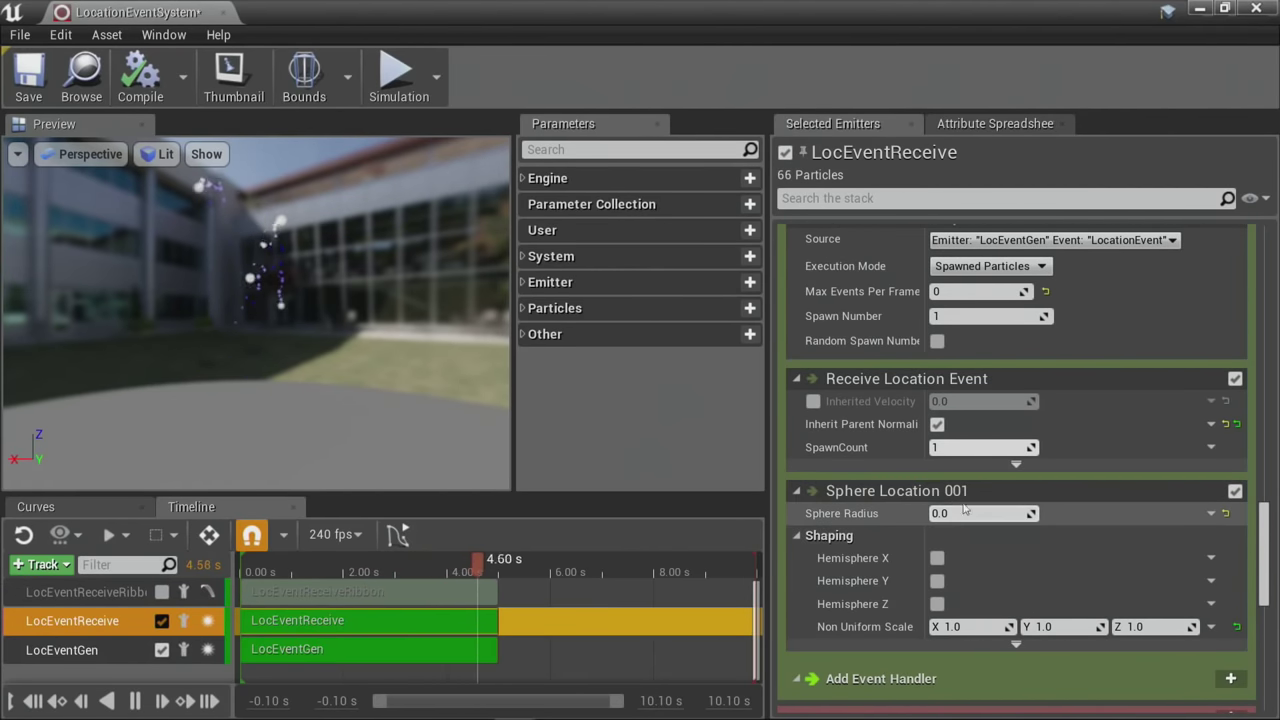
left_click(1235, 491)
left_click(1235, 495)
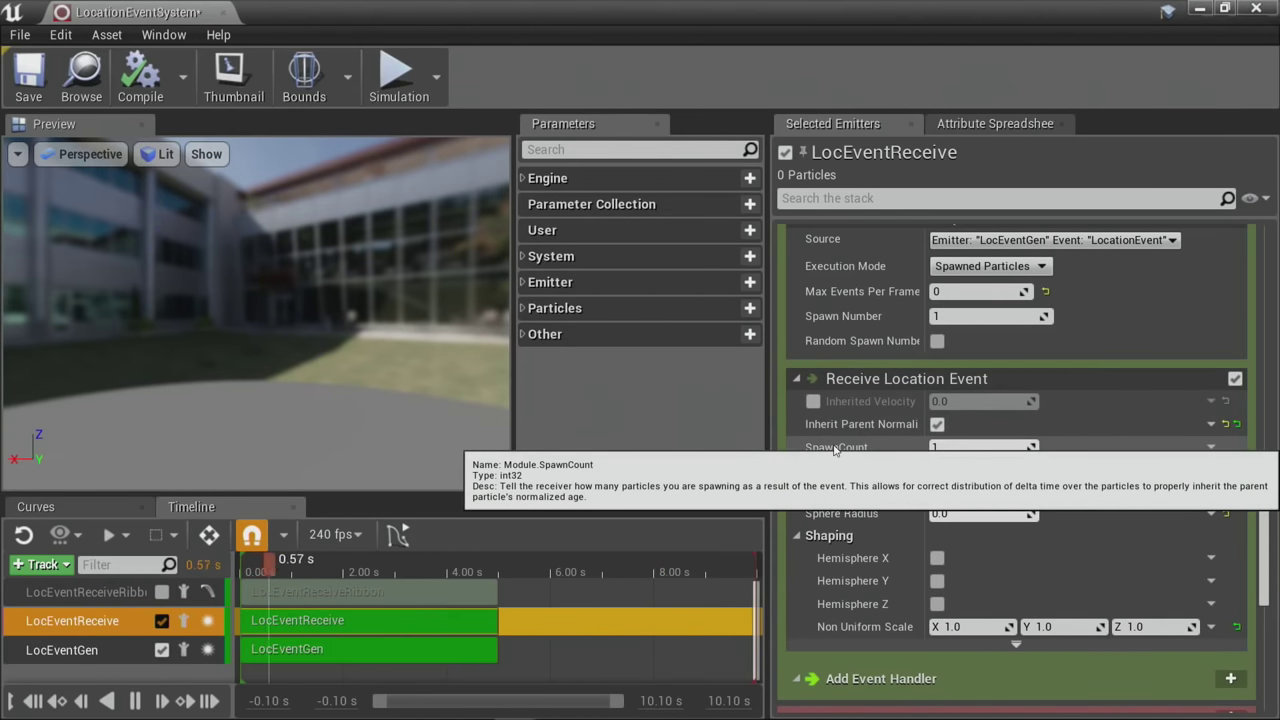
Step: Enable the LocEventReceiveRibbon emitter and return from the LocationEventSystem editor to the level at the 2.5 Expressions display
left_click(162, 592)
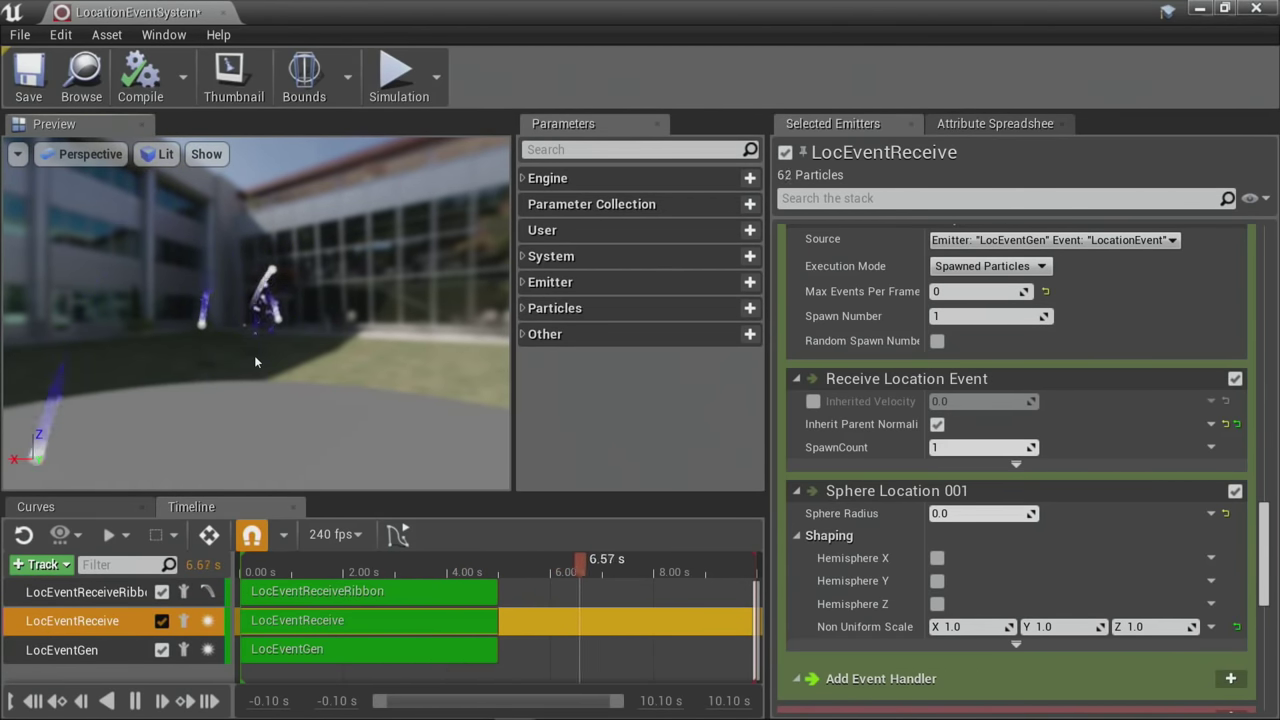
left_click(220, 14)
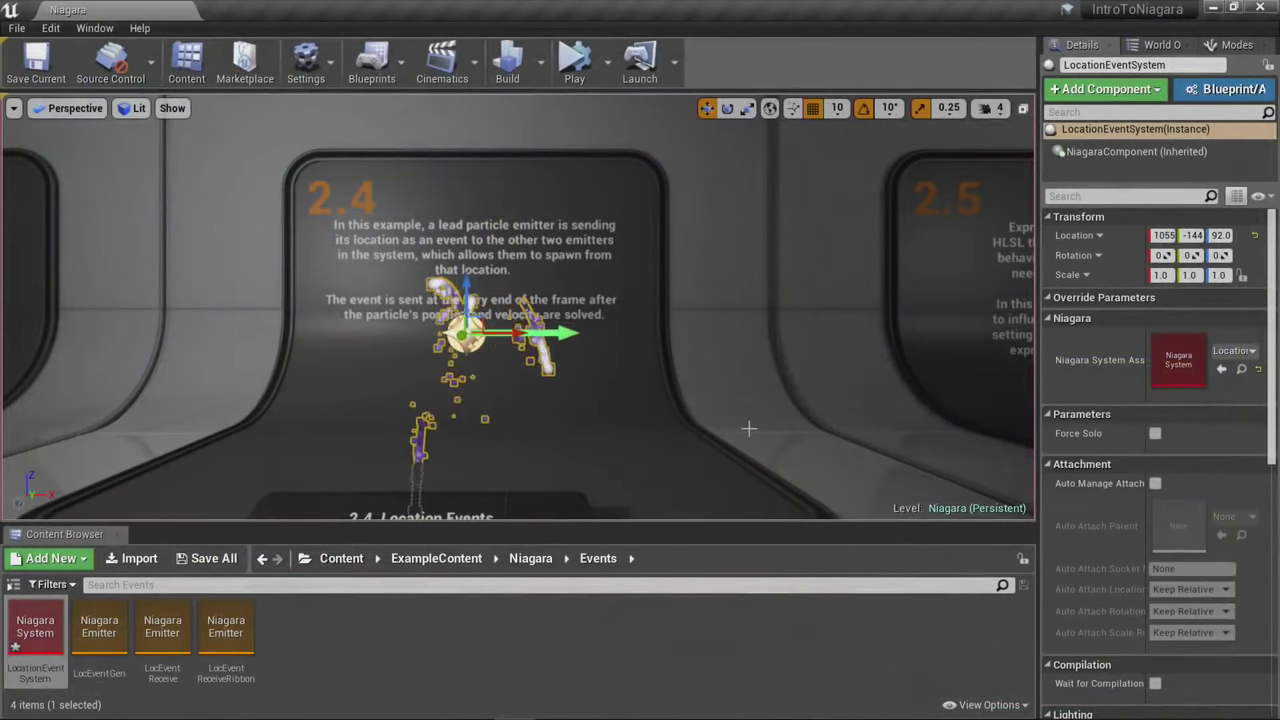
right_click_drag(518, 307, 518, 307)
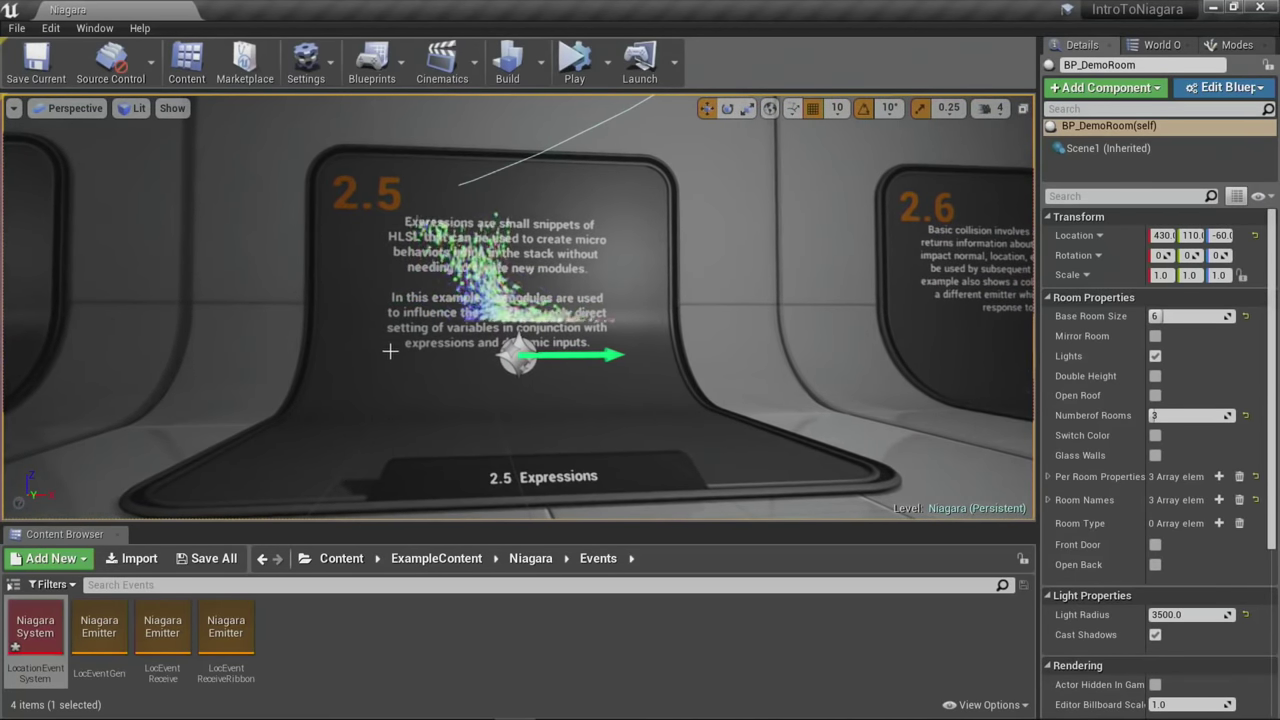
Step: Locate the asset of the 2.5 display's particle system and open ExpressionsExample_System in its editor
left_click(495, 358)
key("ctrl+b")
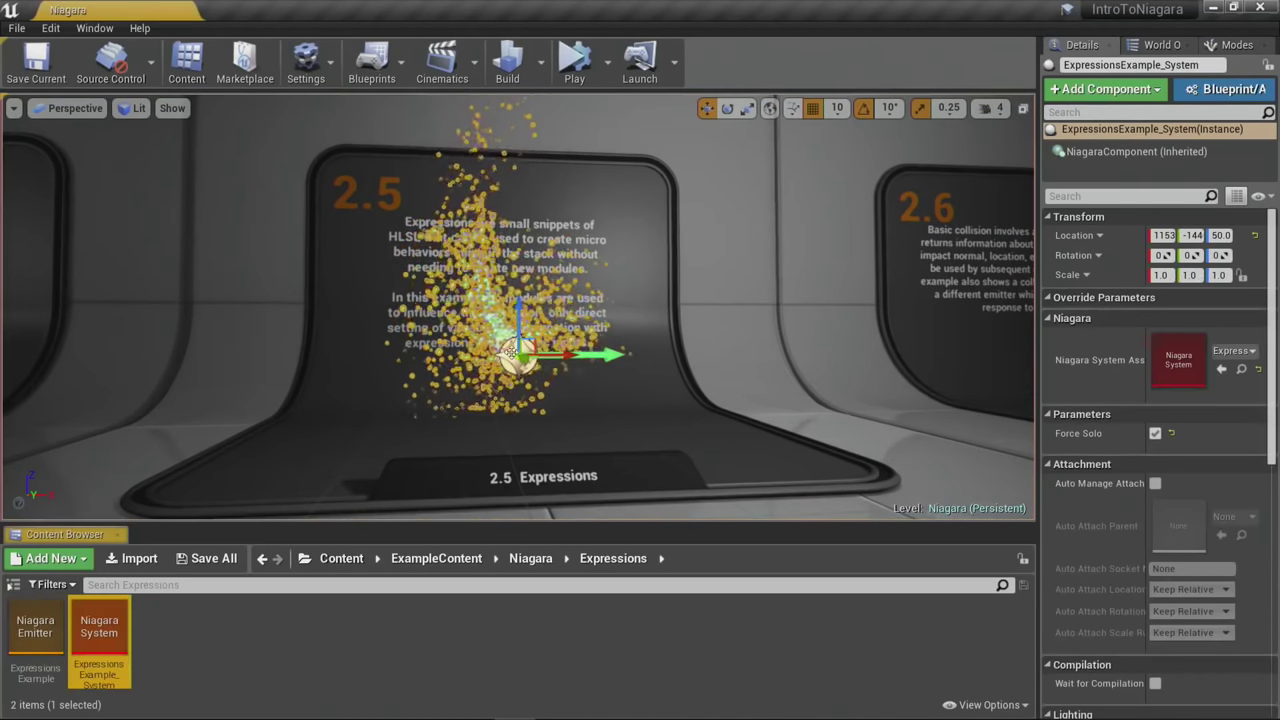
double_click(99, 627)
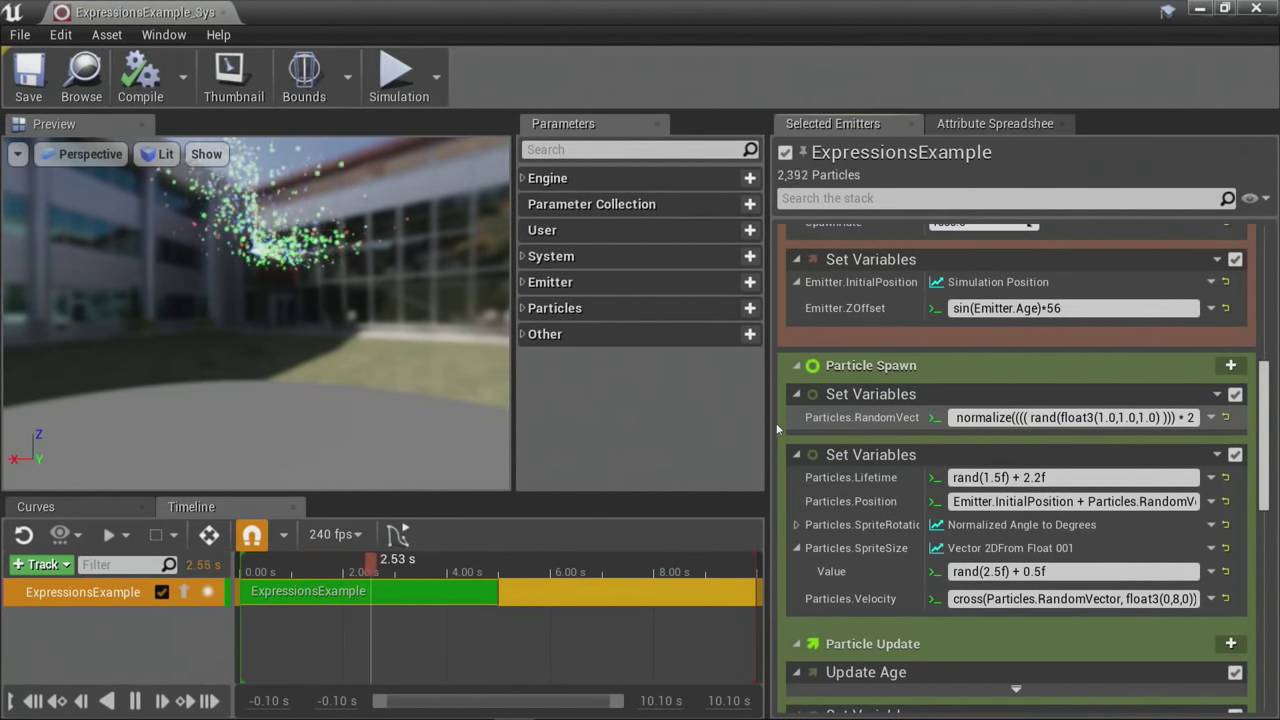
left_click_drag(231, 362, 249, 374)
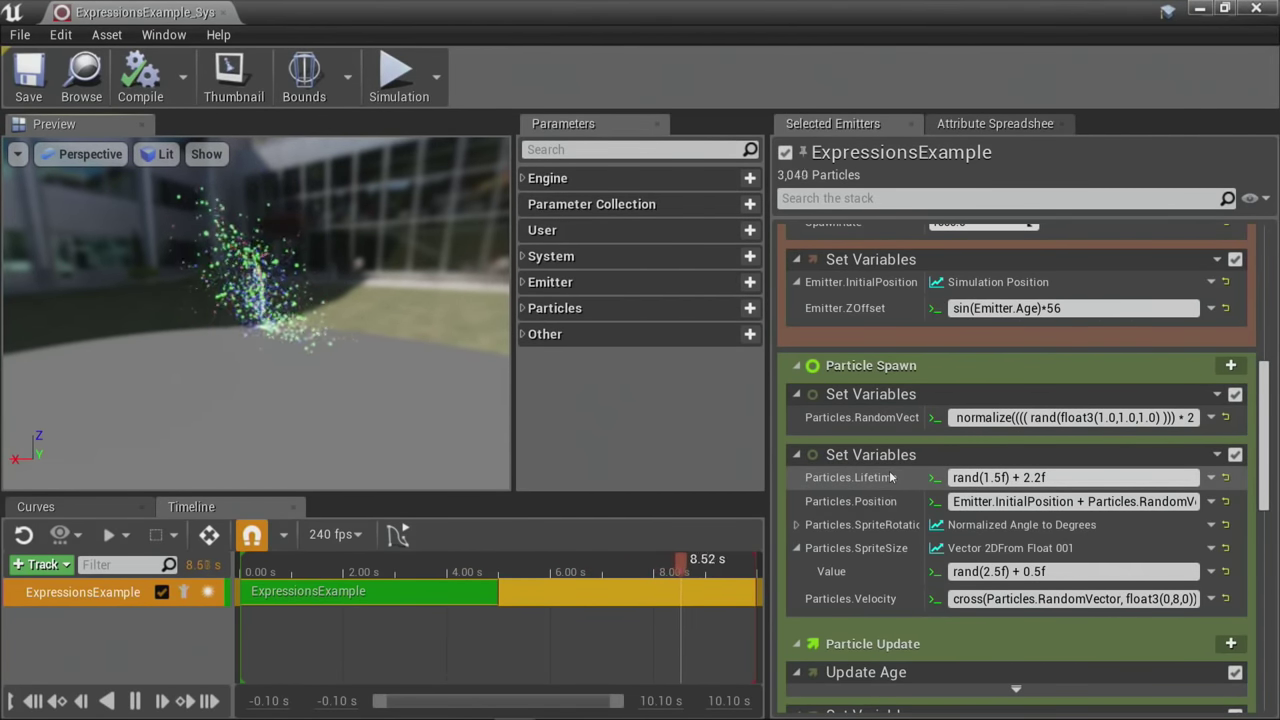
Step: Examine ExpressionsExample's Emitter Update variables and the Particle Spawn expressions for RandomVector and Lifetime
scroll(824, 478, "up", 10)
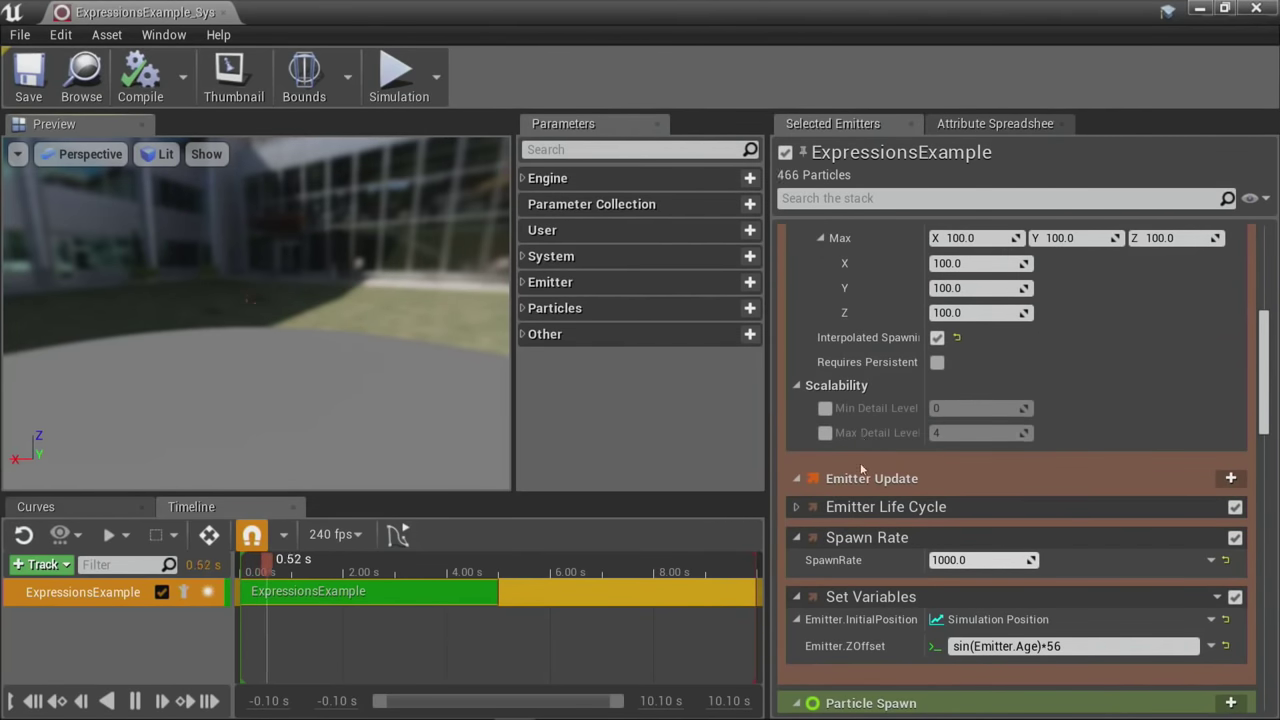
scroll(860, 468, "down", 10)
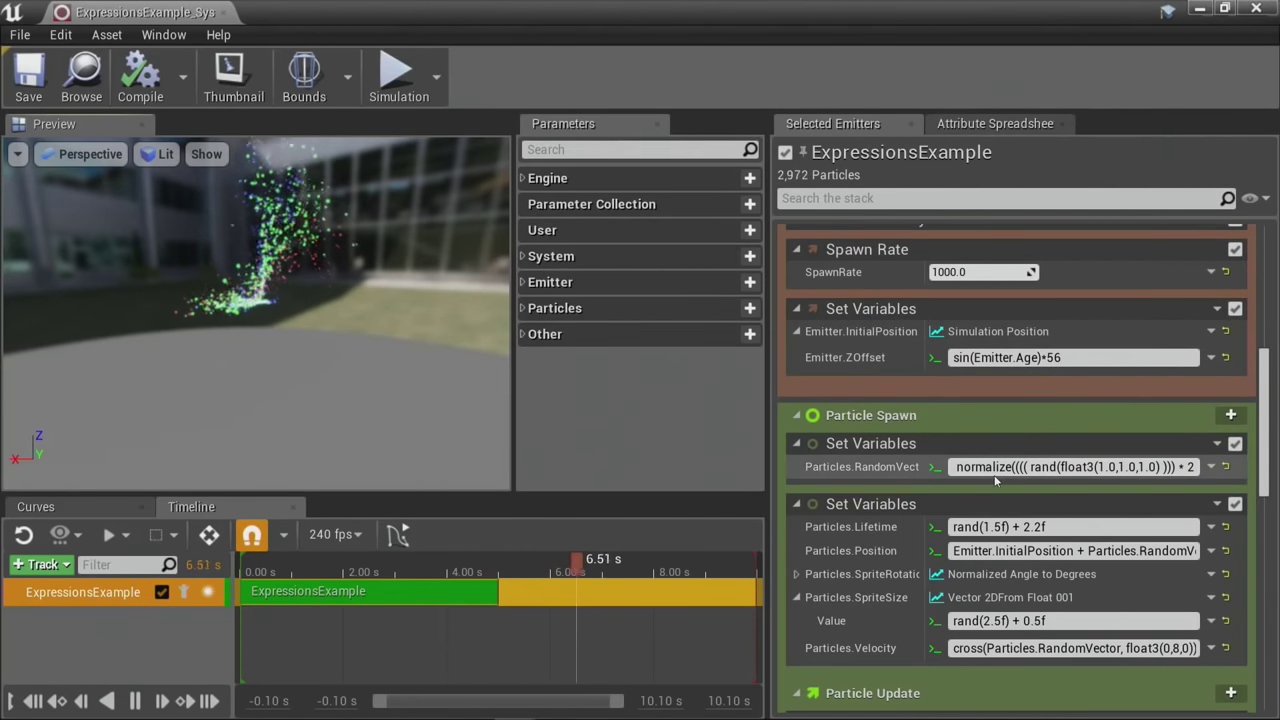
scroll(995, 510, "down", 2)
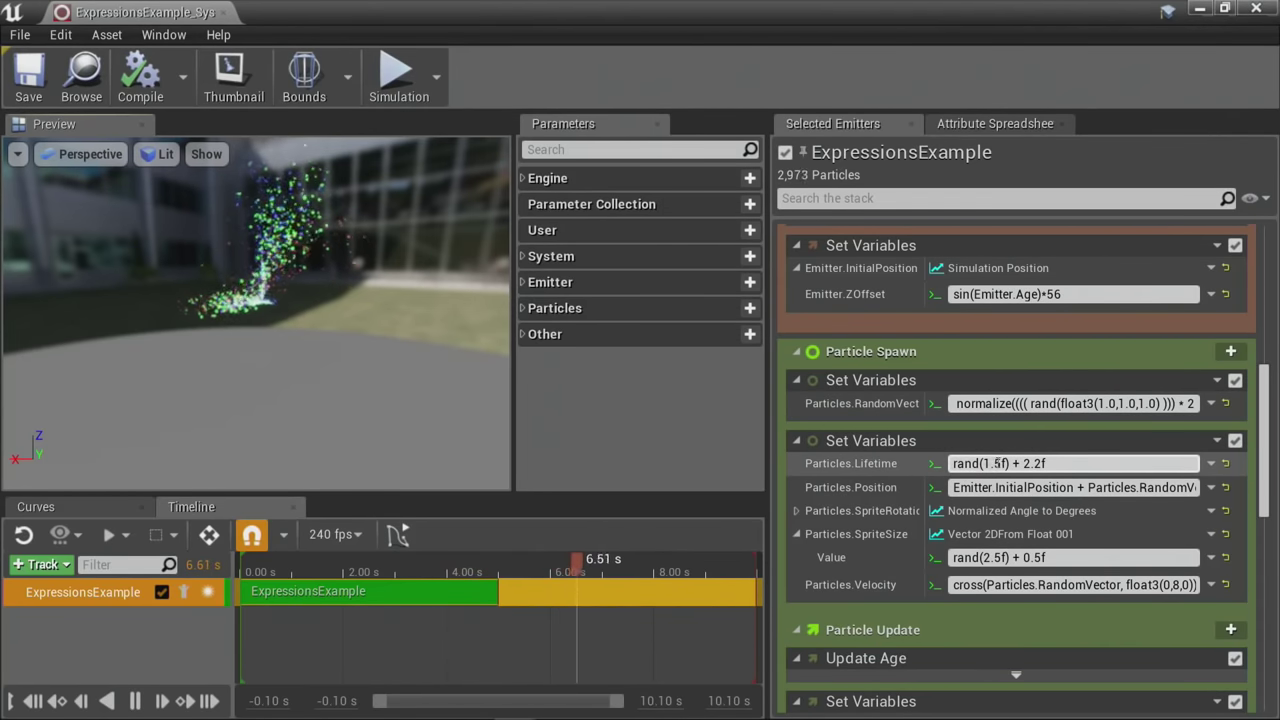
left_click(1071, 463)
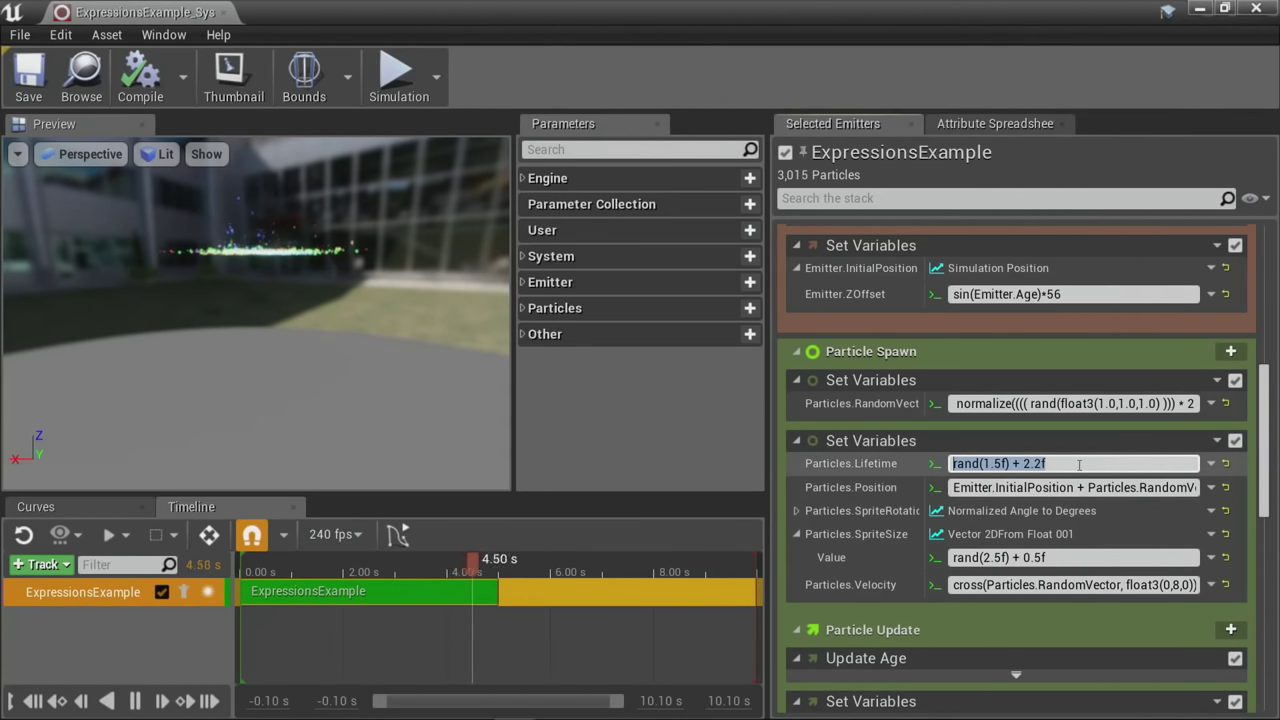
left_click(1025, 463)
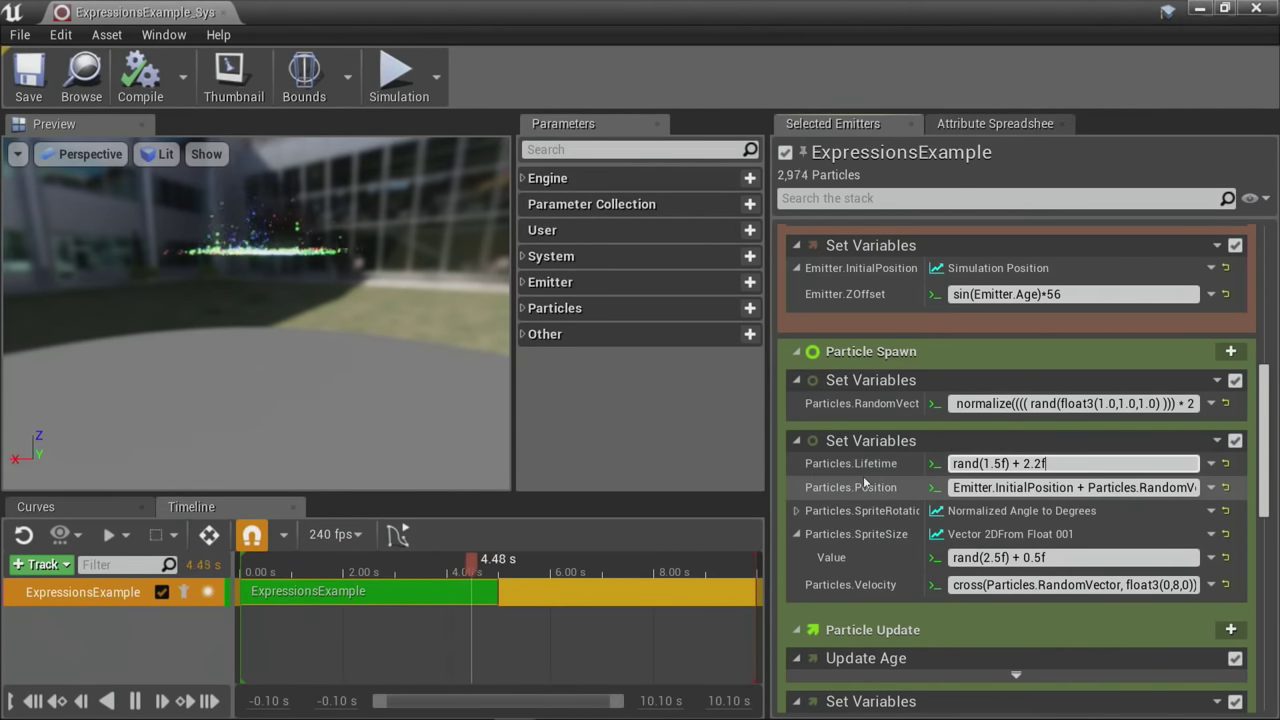
Step: Examine the full Particle Spawn expressions for Particles.Position, the SpriteSize value and Particles.Velocity
scroll(865, 484, "down", 2)
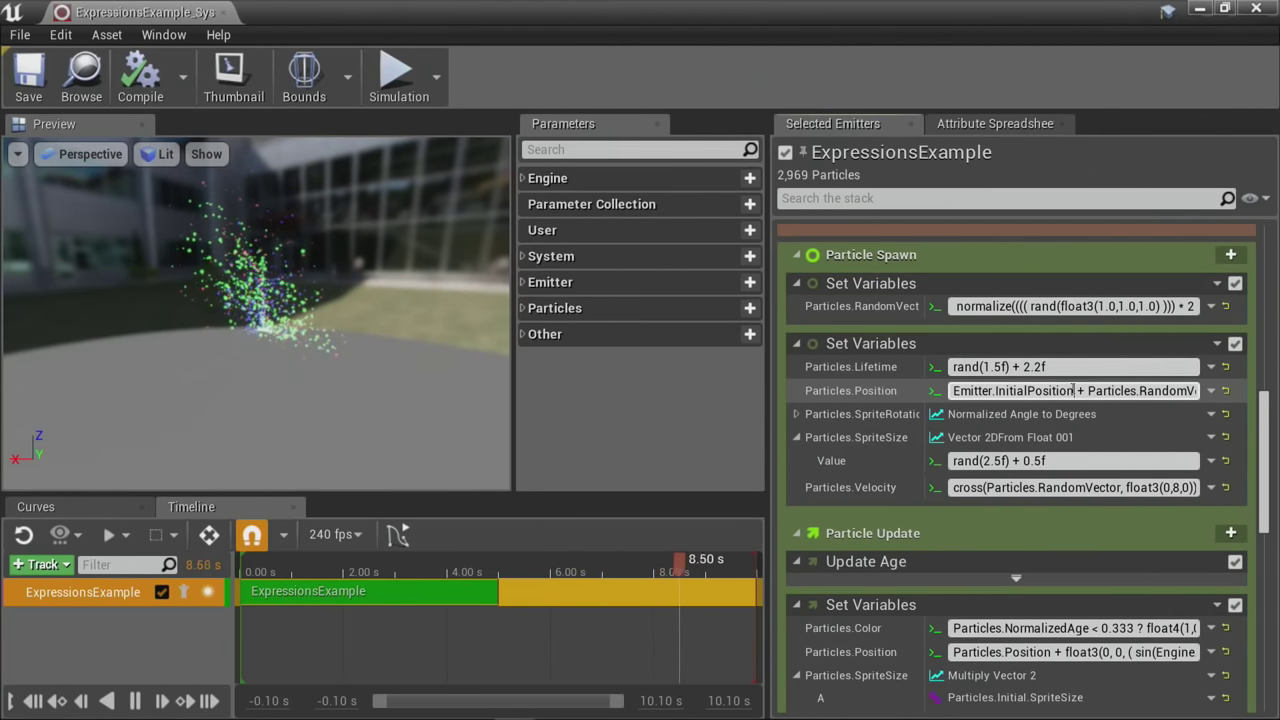
left_click_drag(1070, 390, 1210, 393)
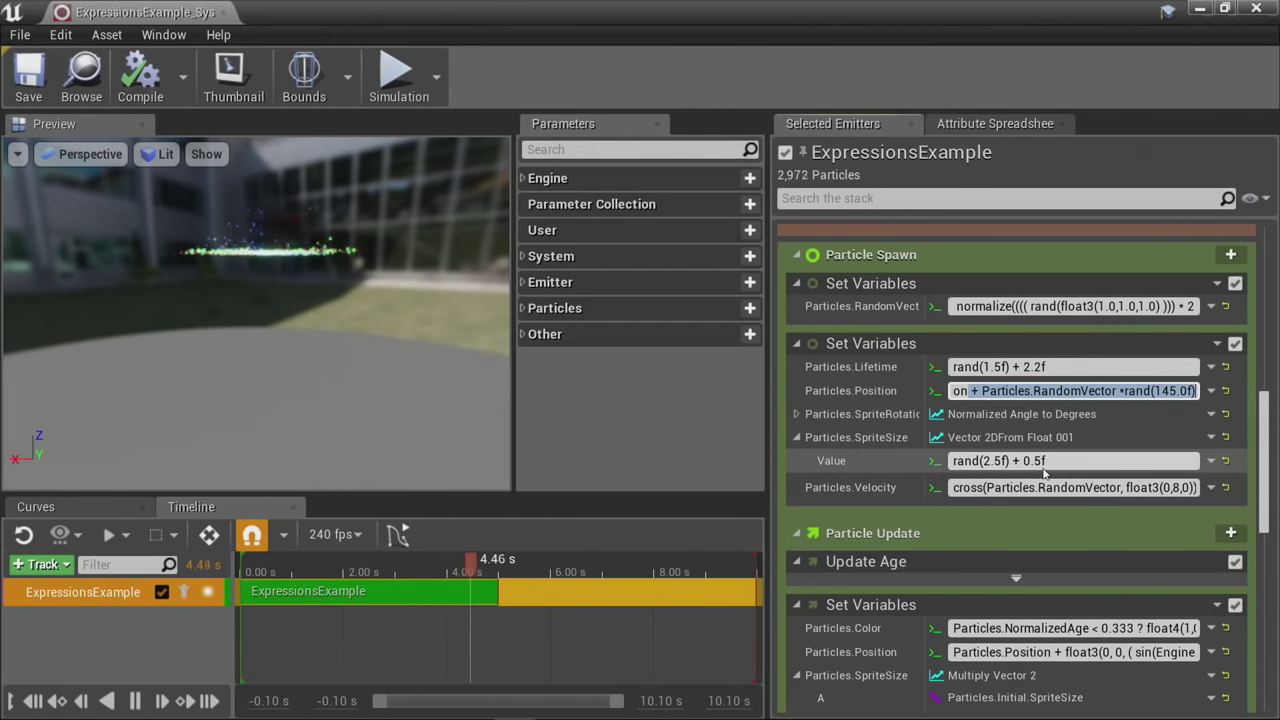
left_click(1074, 460)
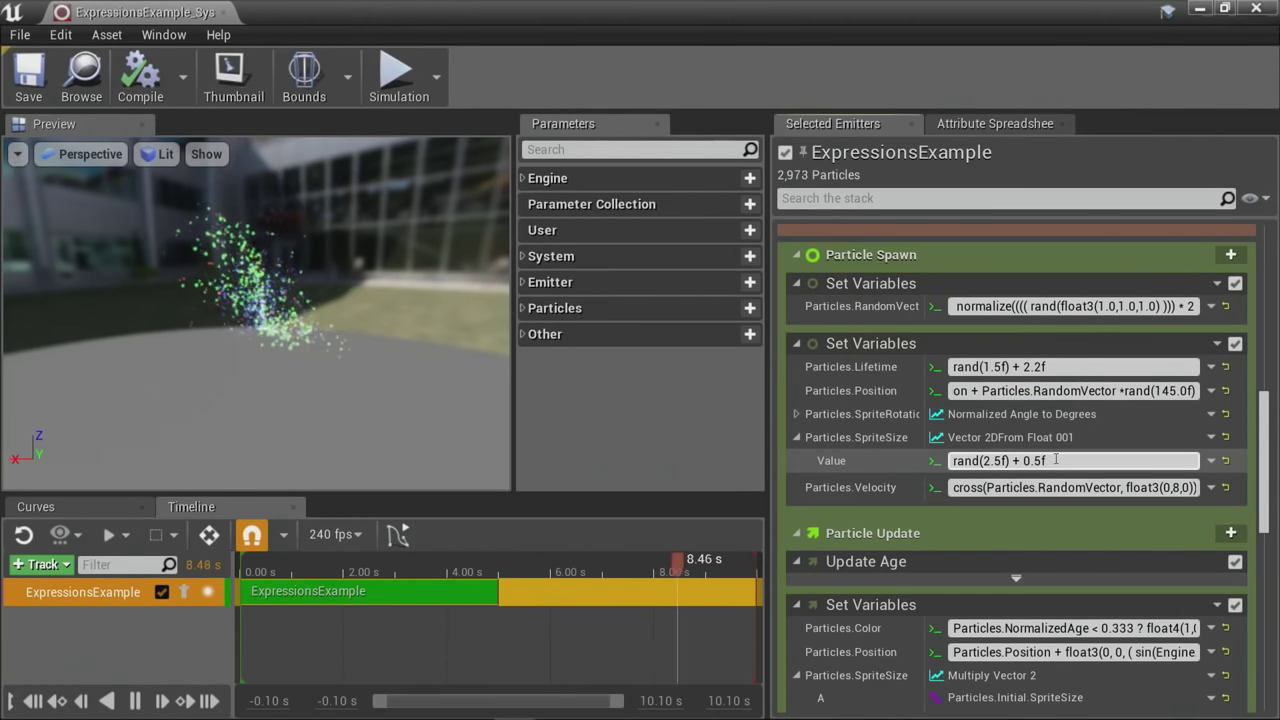
left_click_drag(1045, 460, 1021, 460)
left_click(1096, 458)
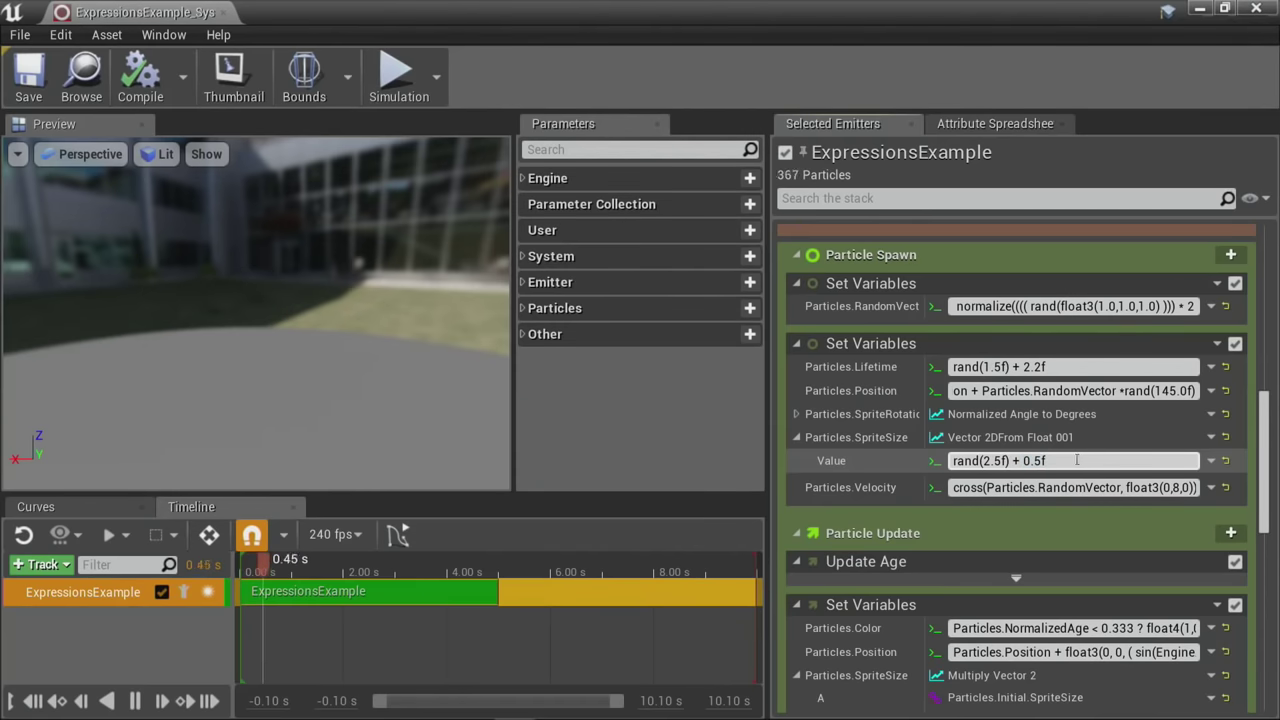
scroll(1042, 467, "down", 2)
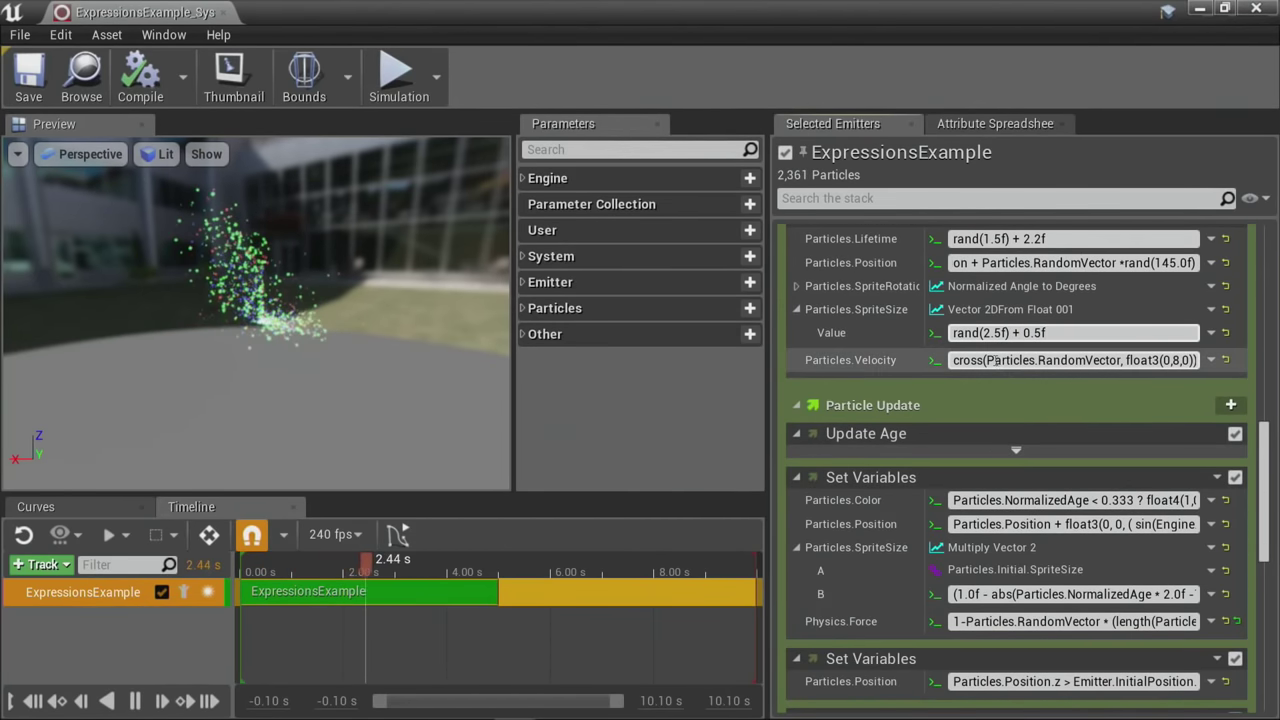
left_click_drag(1006, 360, 1206, 362)
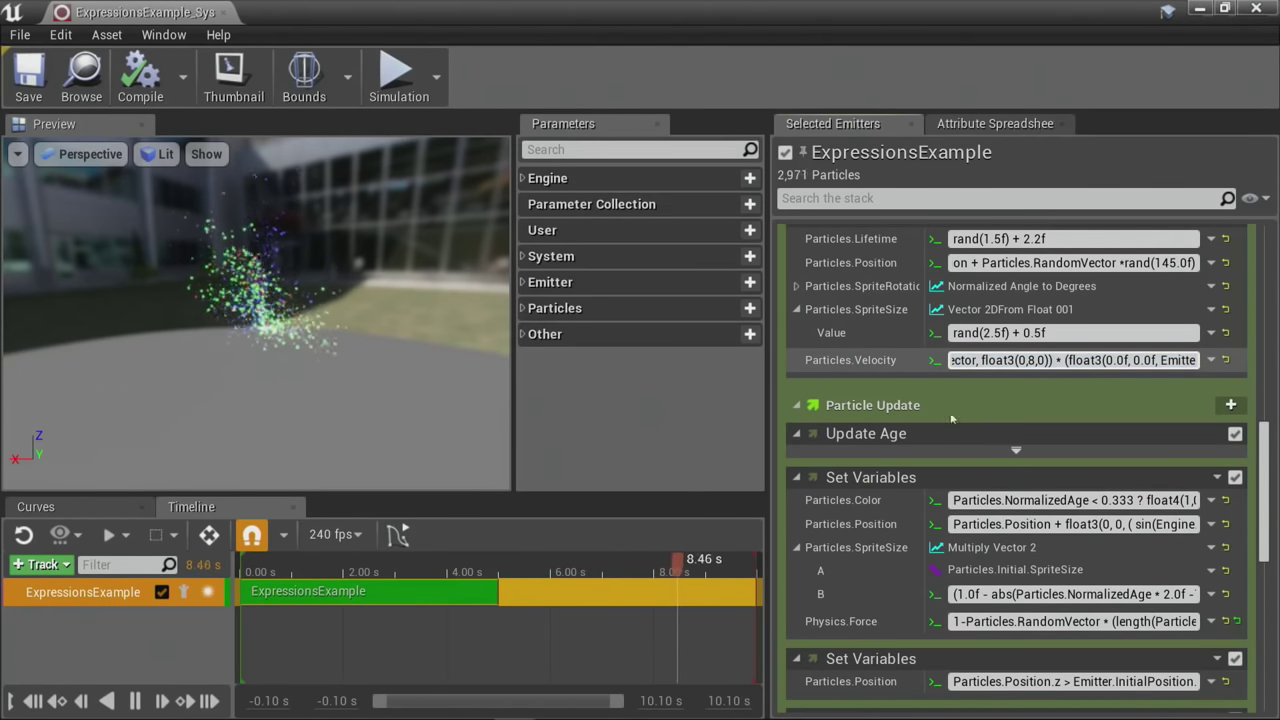
left_click(1021, 360)
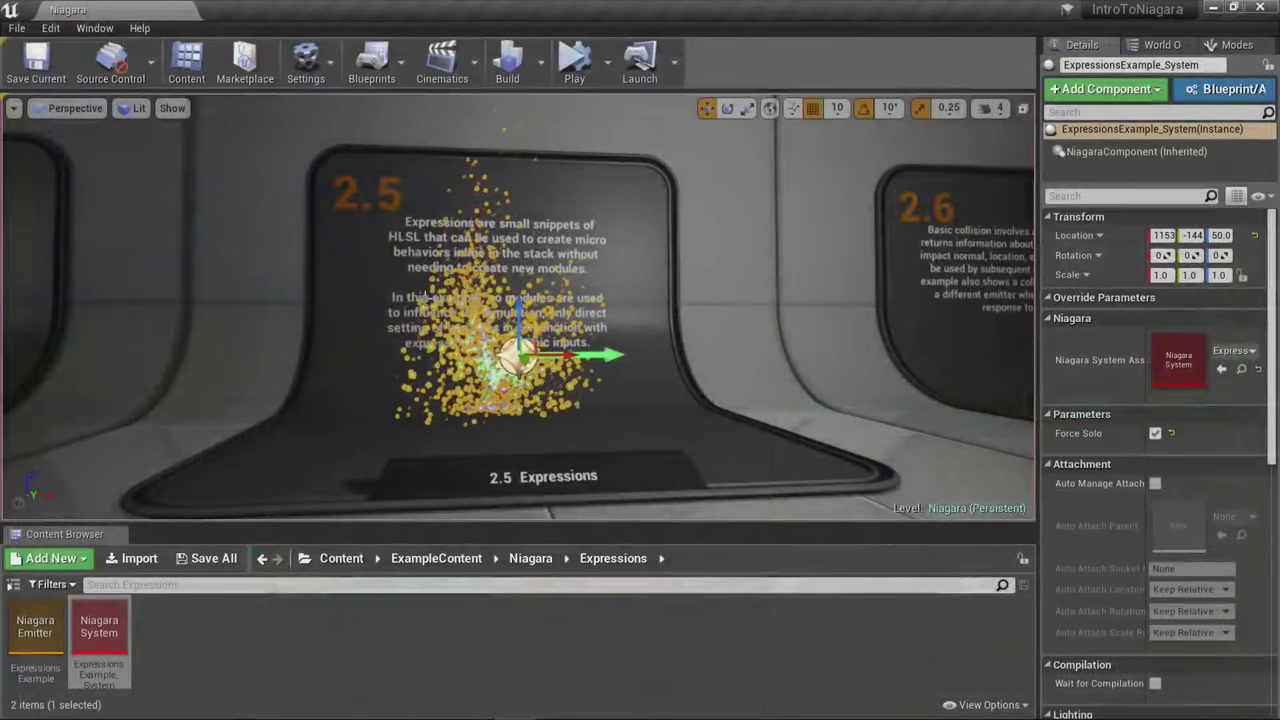
Step: Return to the level and view the 2.6 Simple Collision display with its particle system selected and deselected
key("Right")
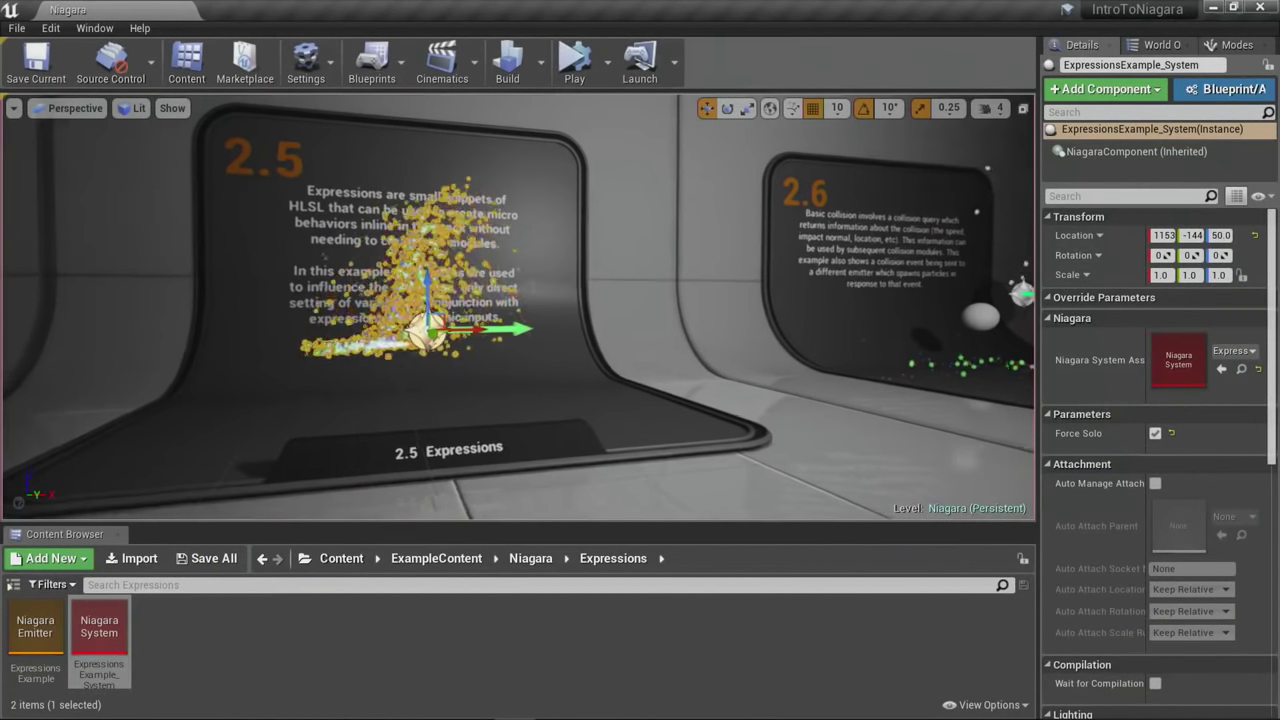
key("f")
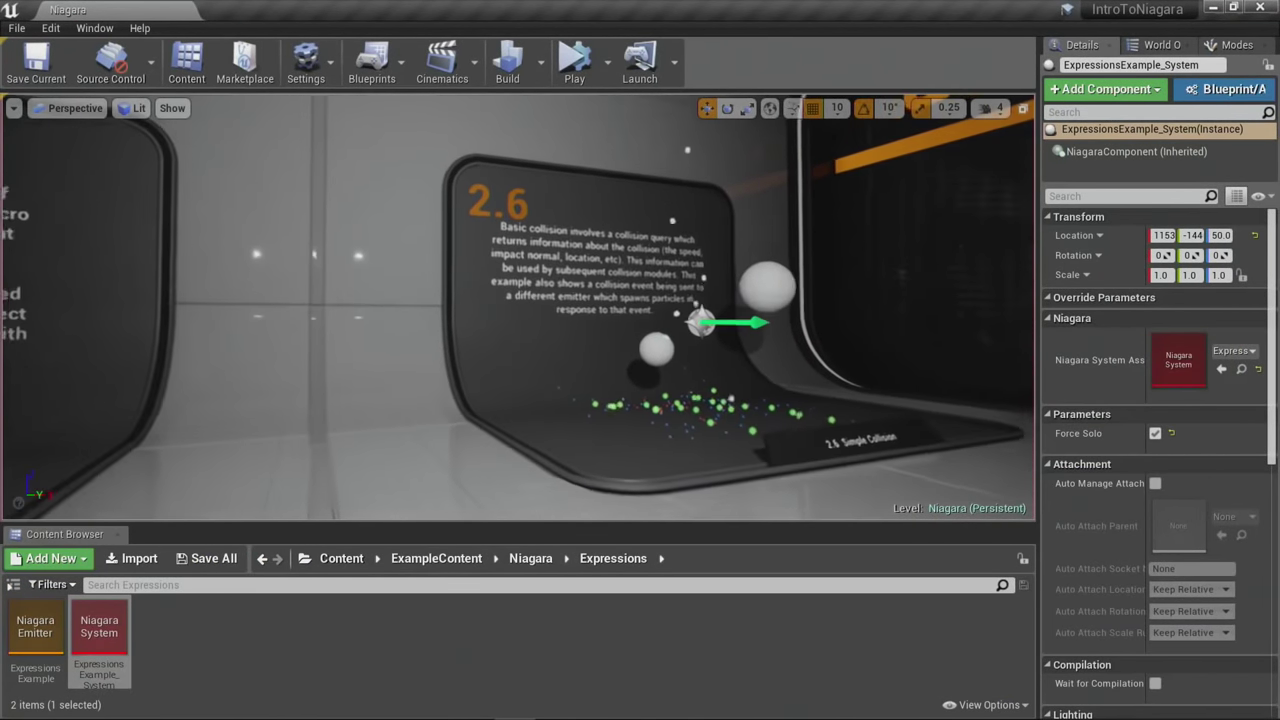
key("Up")
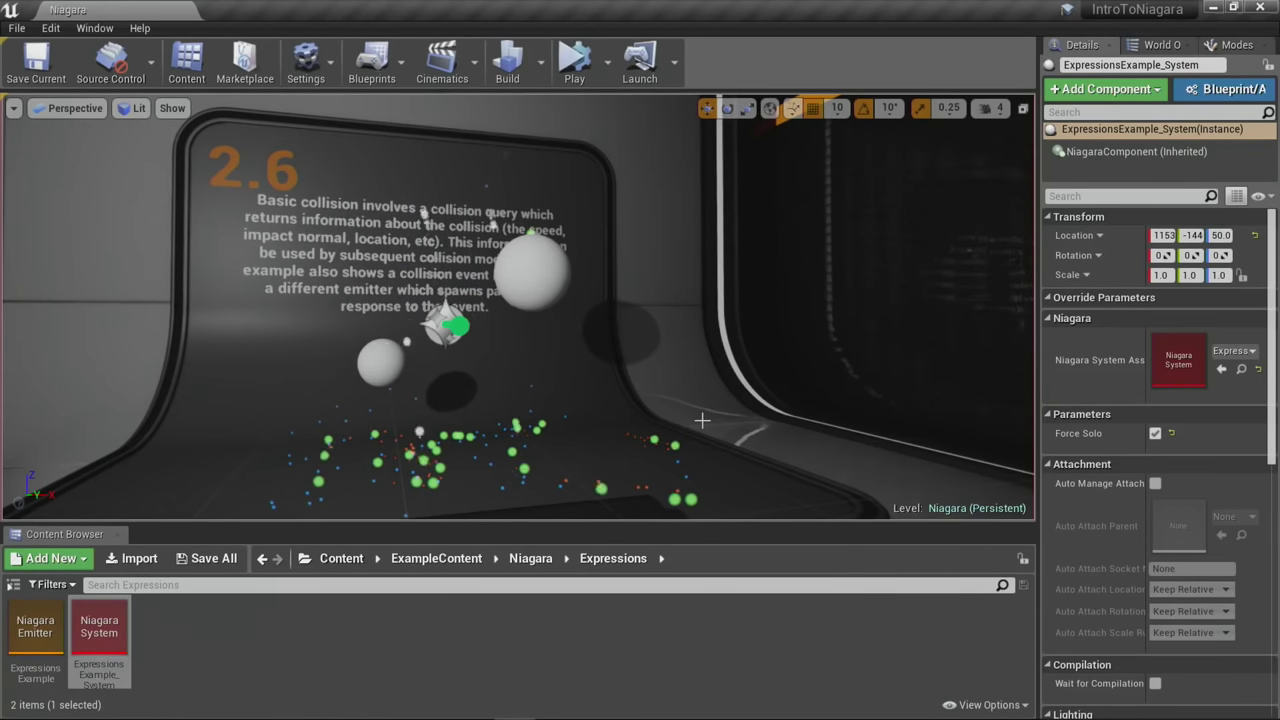
left_click(428, 326)
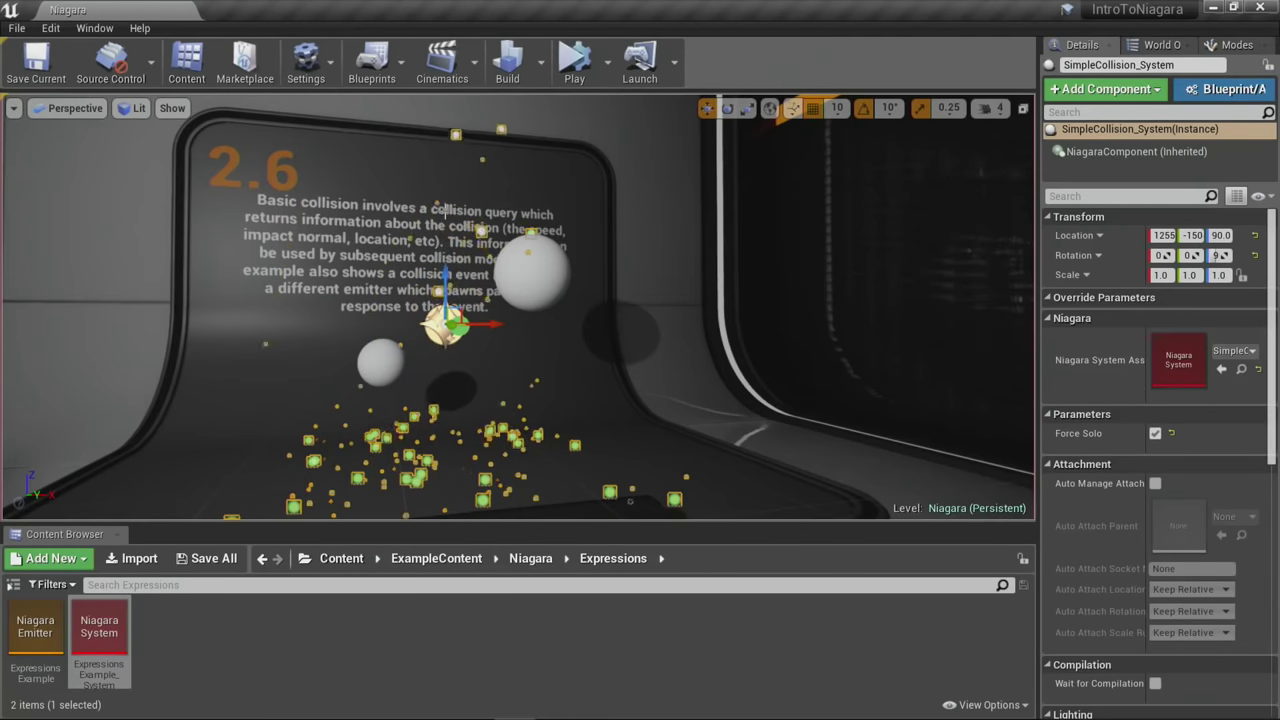
left_click(300, 250)
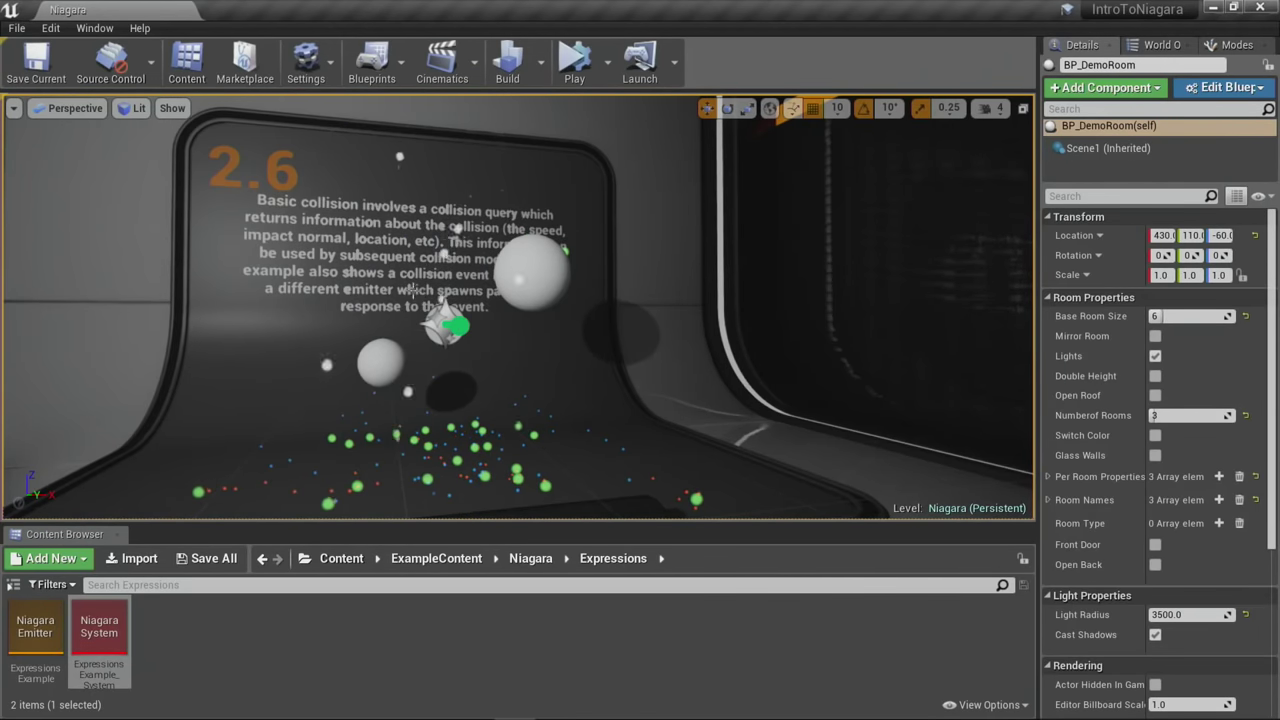
Step: Locate the asset of the 2.6 display's particle system and open SimpleCollision_System in its editor
left_click(430, 324)
key("ctrl+b")
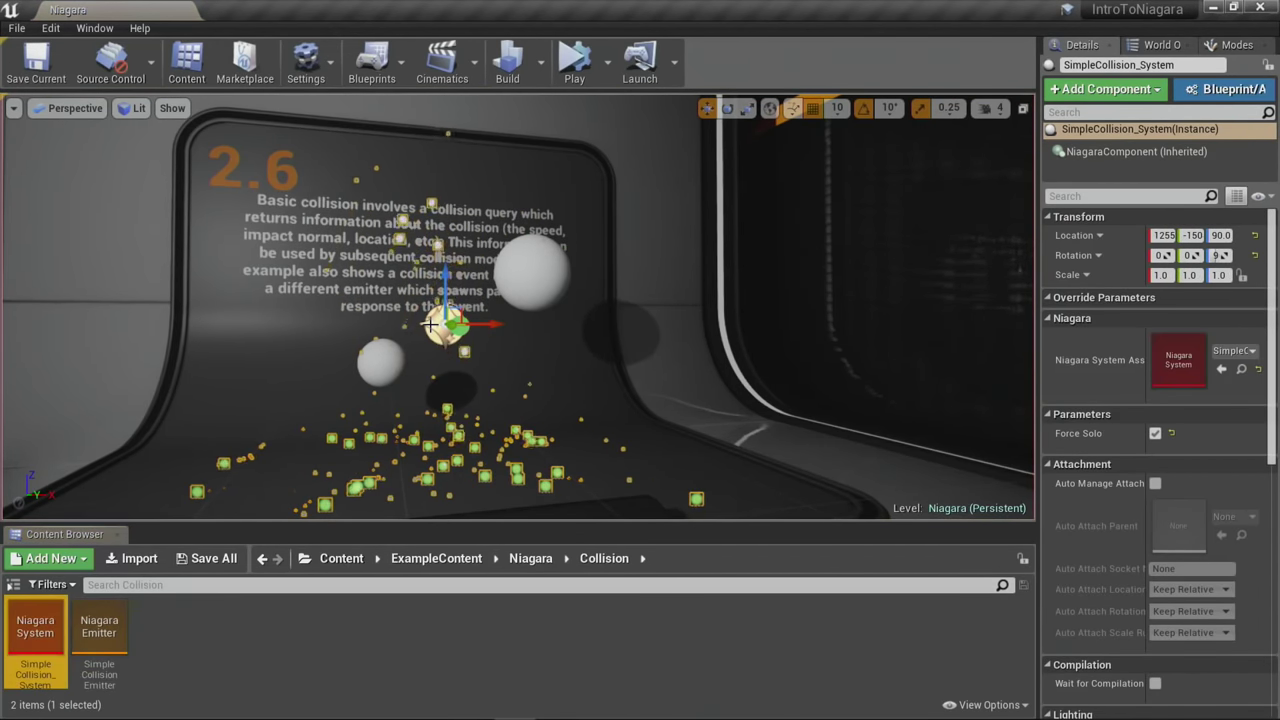
double_click(35, 630)
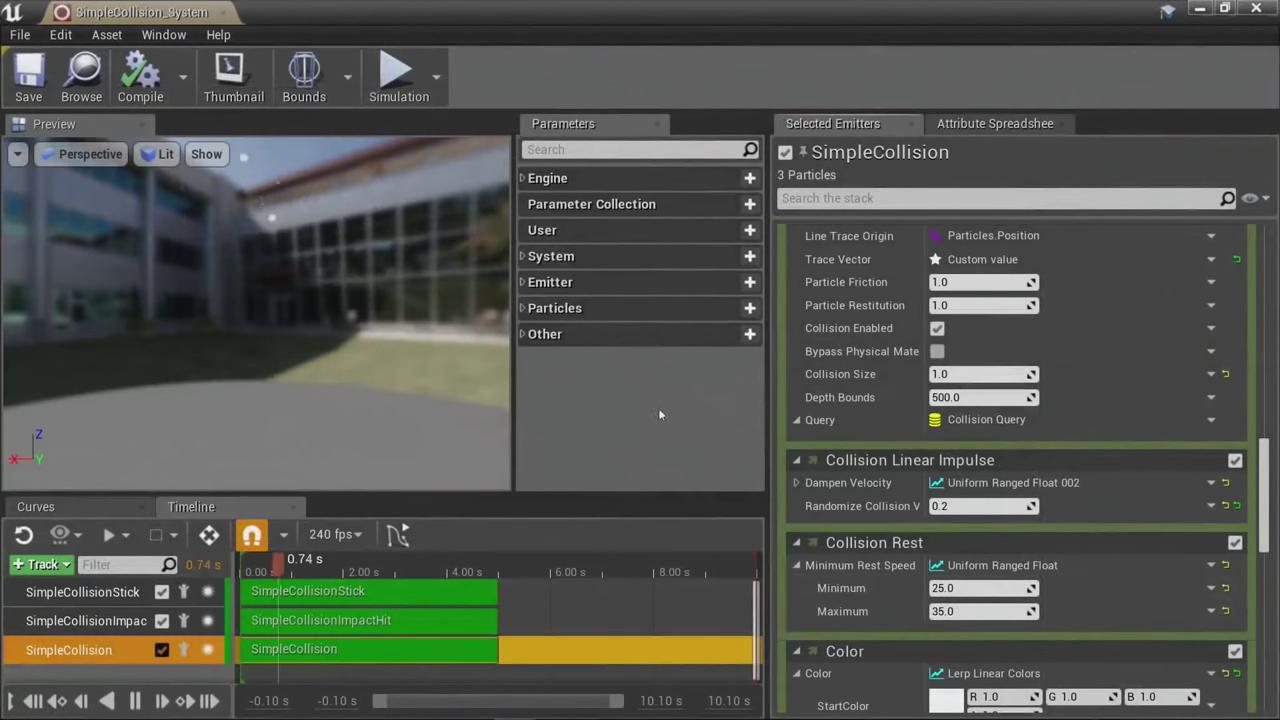
Step: Examine SimpleCollision's Collision Query settings, collapse that module, and review the Collision Linear Impulse, Collision Rest and Color modules
scroll(894, 426, "up", 3)
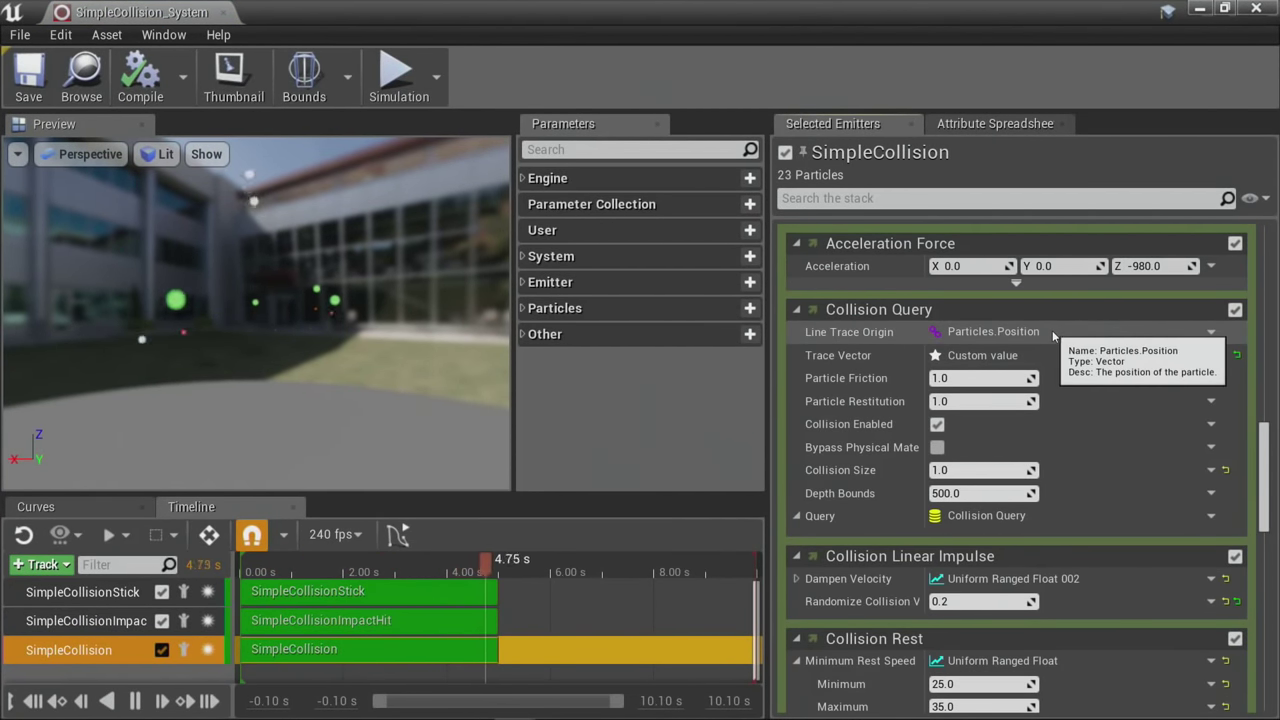
scroll(1115, 417, "down", 1)
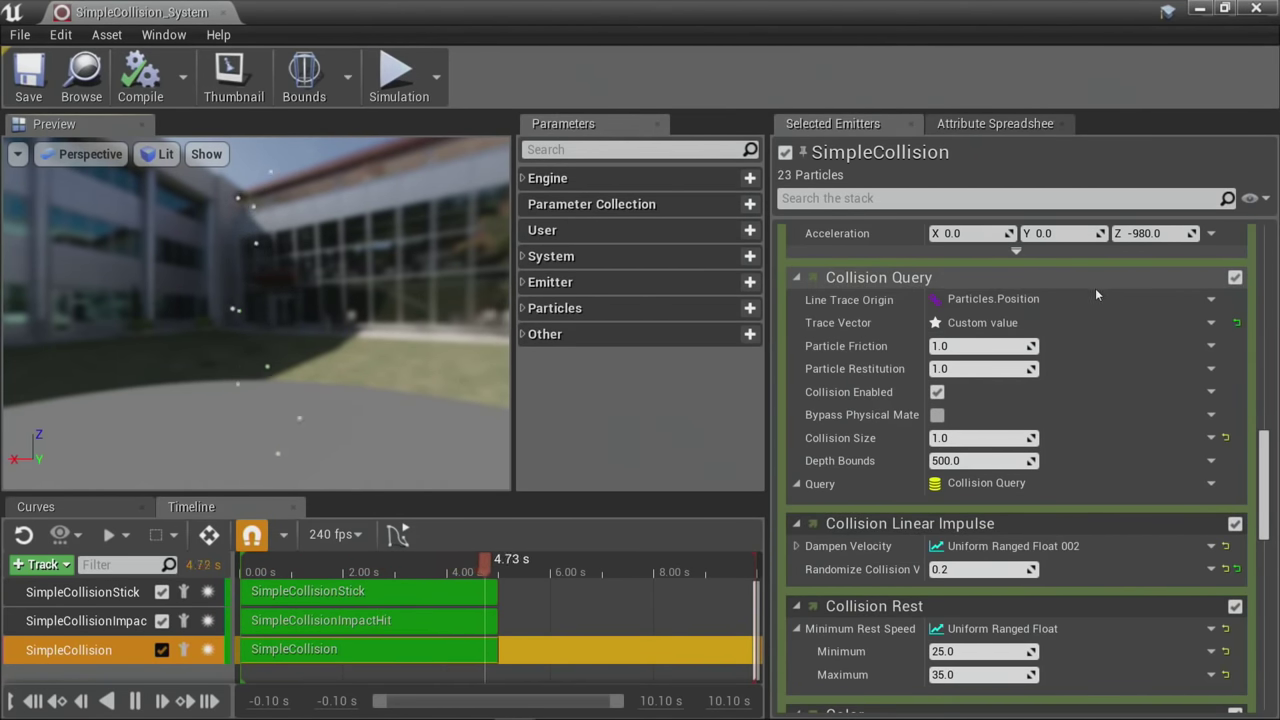
left_click(797, 278)
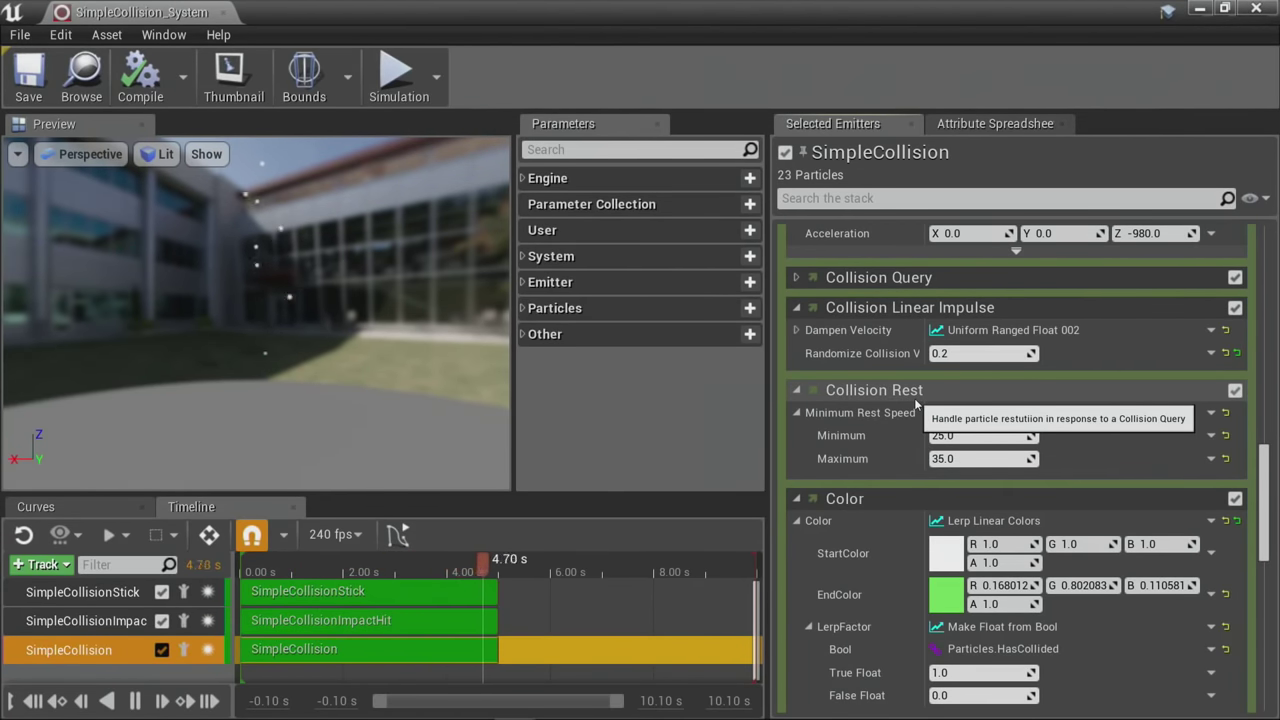
scroll(916, 403, "up", 5)
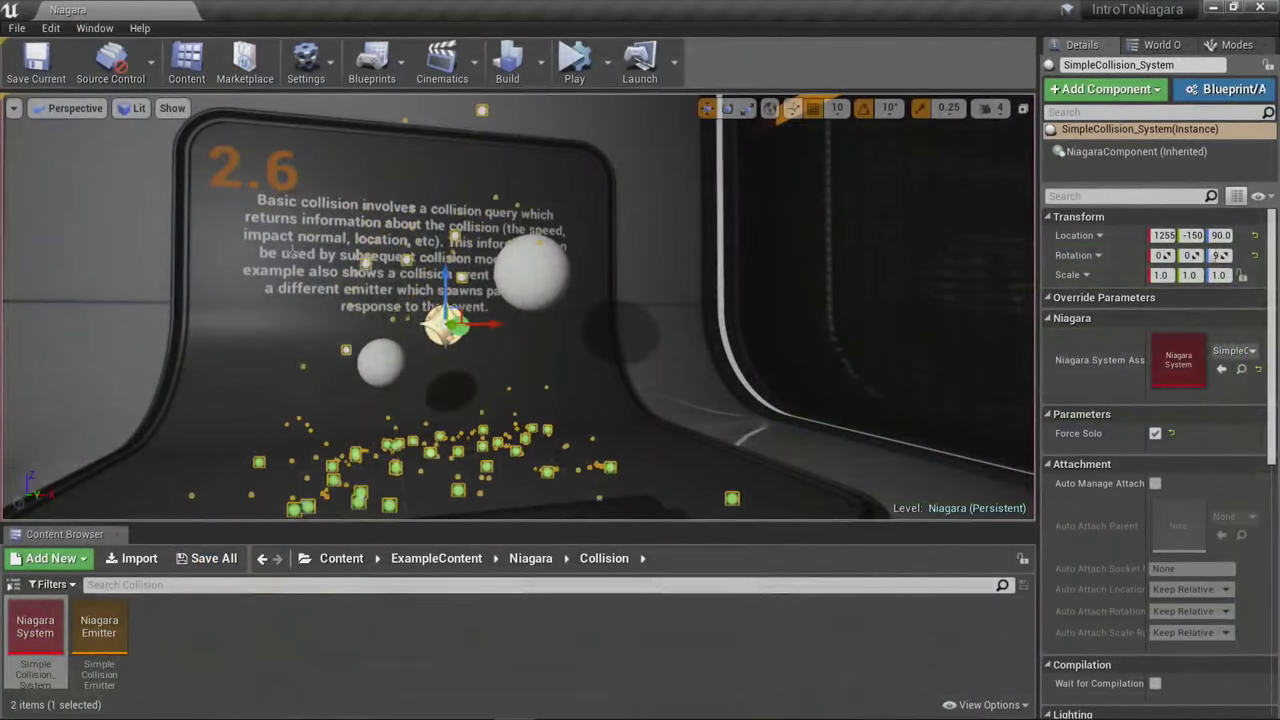
Step: Clear the level selection and move from the 2.6 display to face the Unreal Engine 4 Advanced room entrance
scroll(1079, 410, "down", 1)
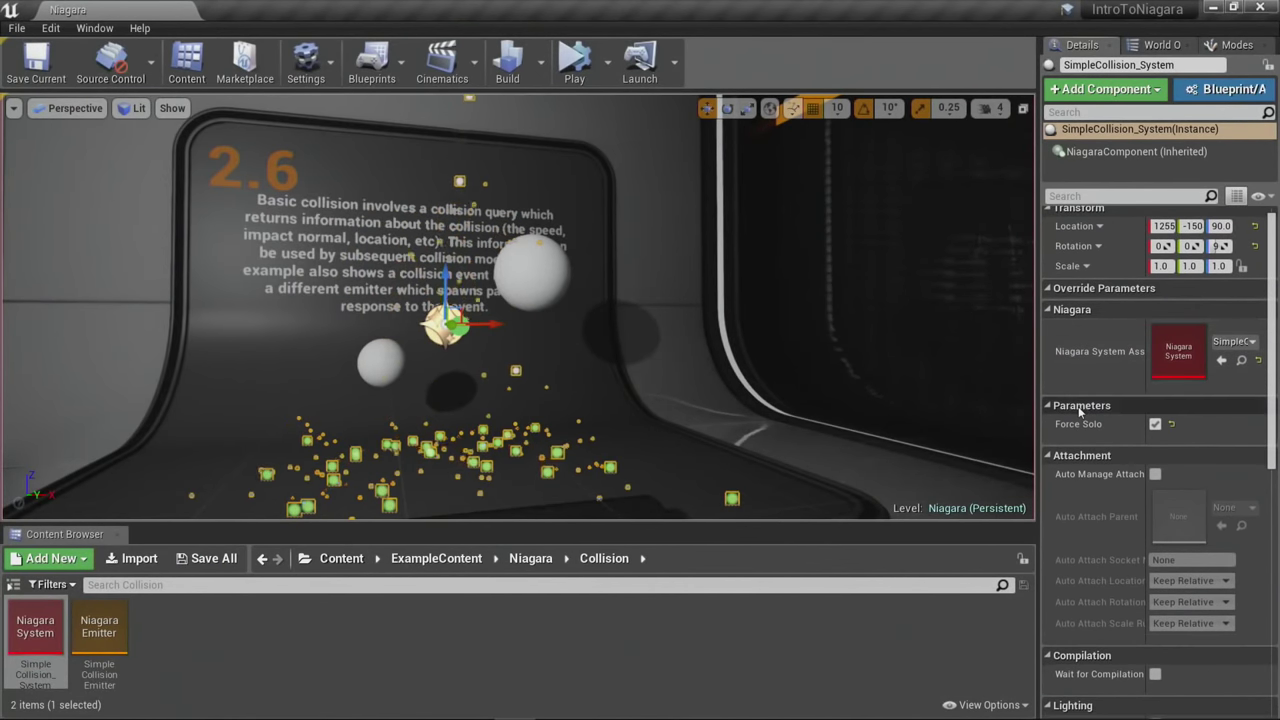
left_click(843, 457)
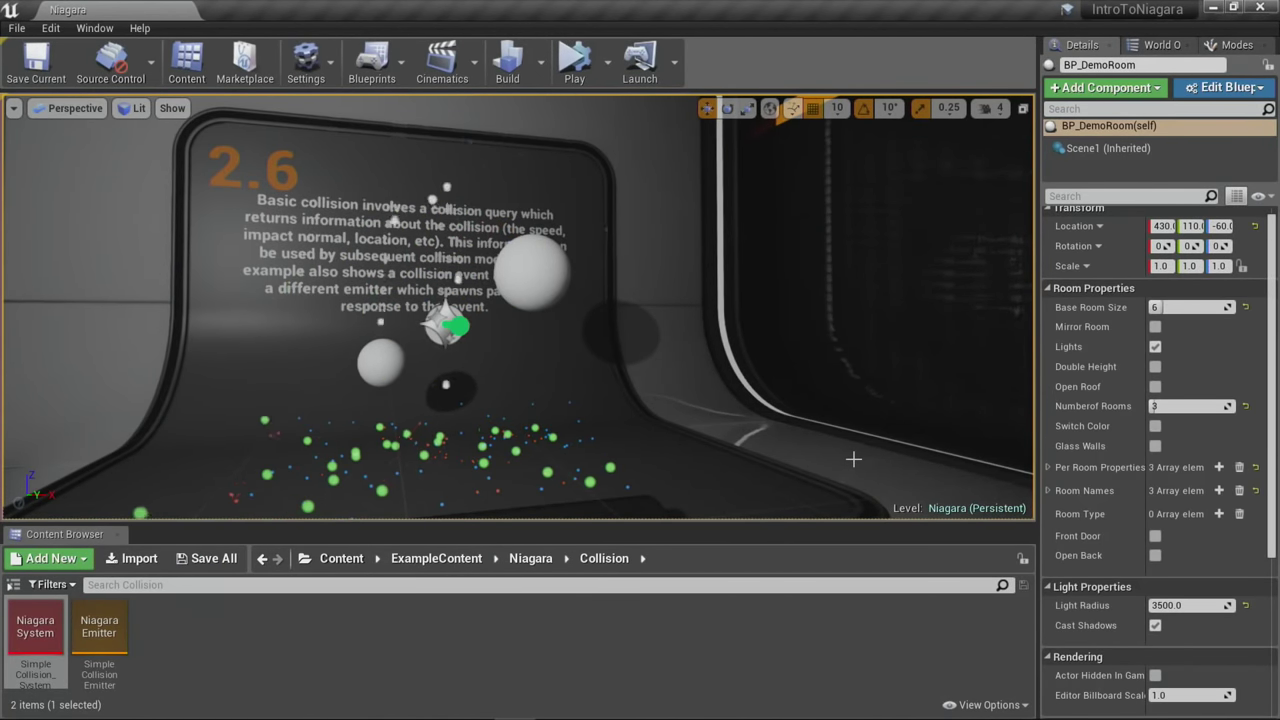
key("Escape")
right_click_drag(853, 459, 854, 520)
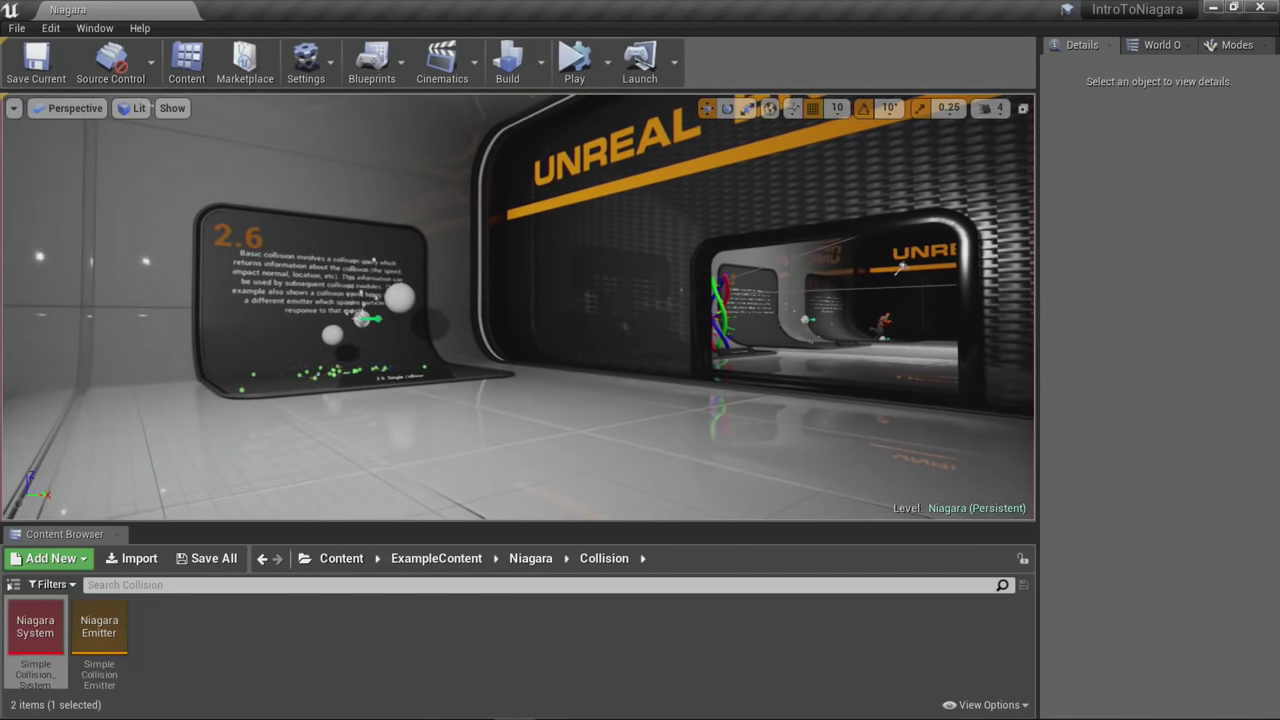
right_click_drag(849, 447, 771, 472)
right_click_drag(422, 391, 482, 457)
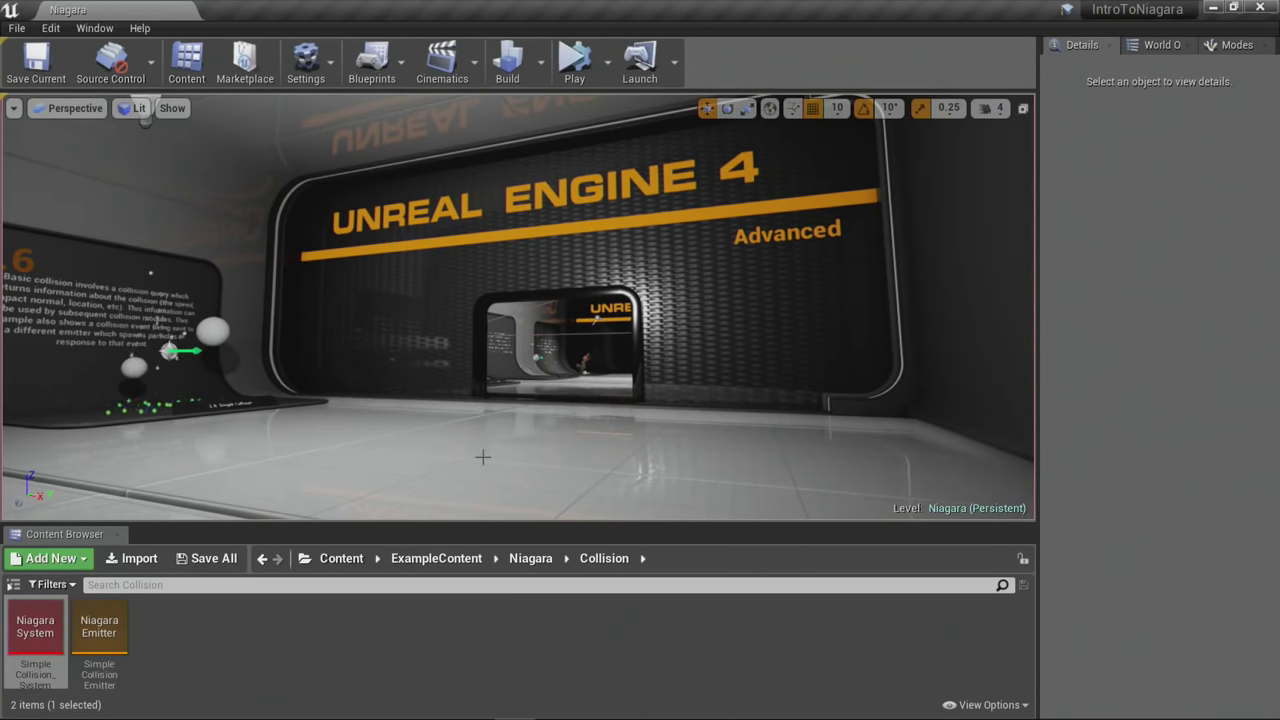